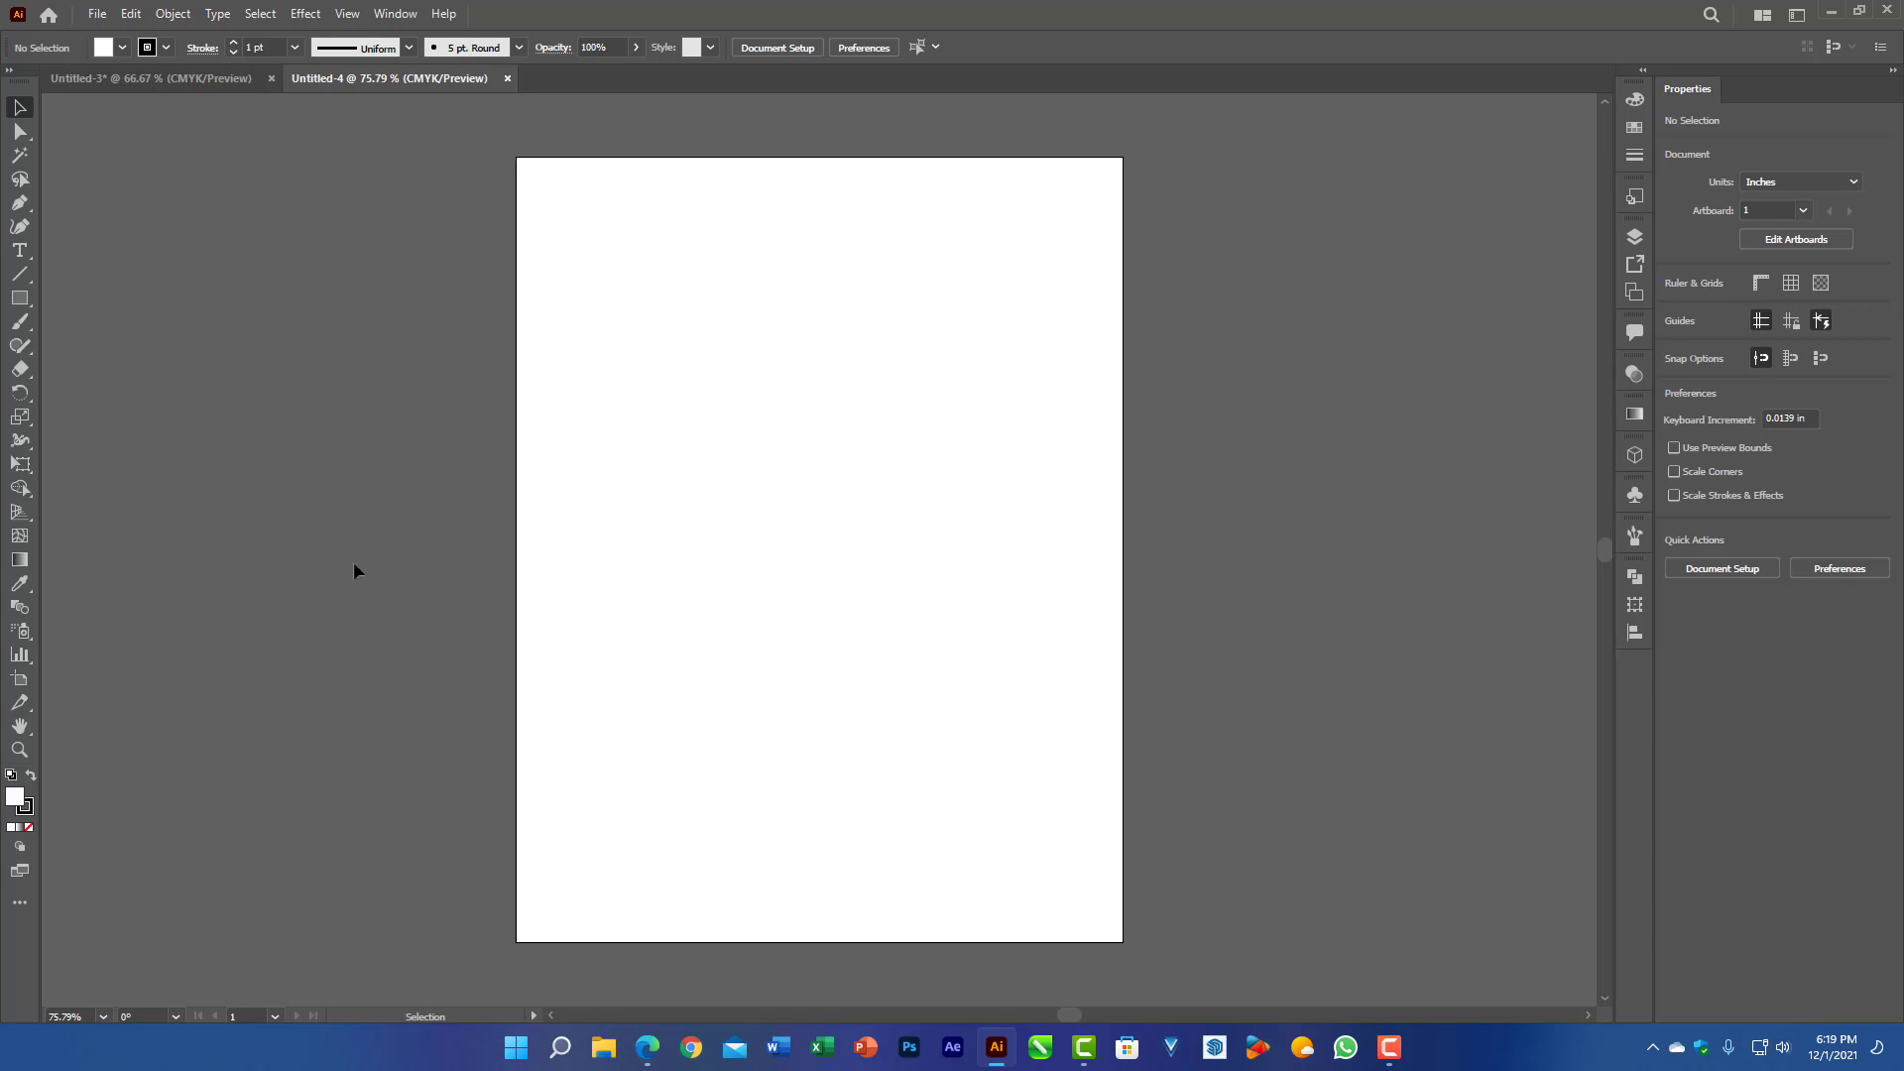
Step: Examine the fill, stroke alignment, corner join, dashed line and arrowhead samples in Untitled-3, and return to blank Untitled-4 with the Rectangle tool ready
{"action": "left_click", "coordinate": [20, 298]}
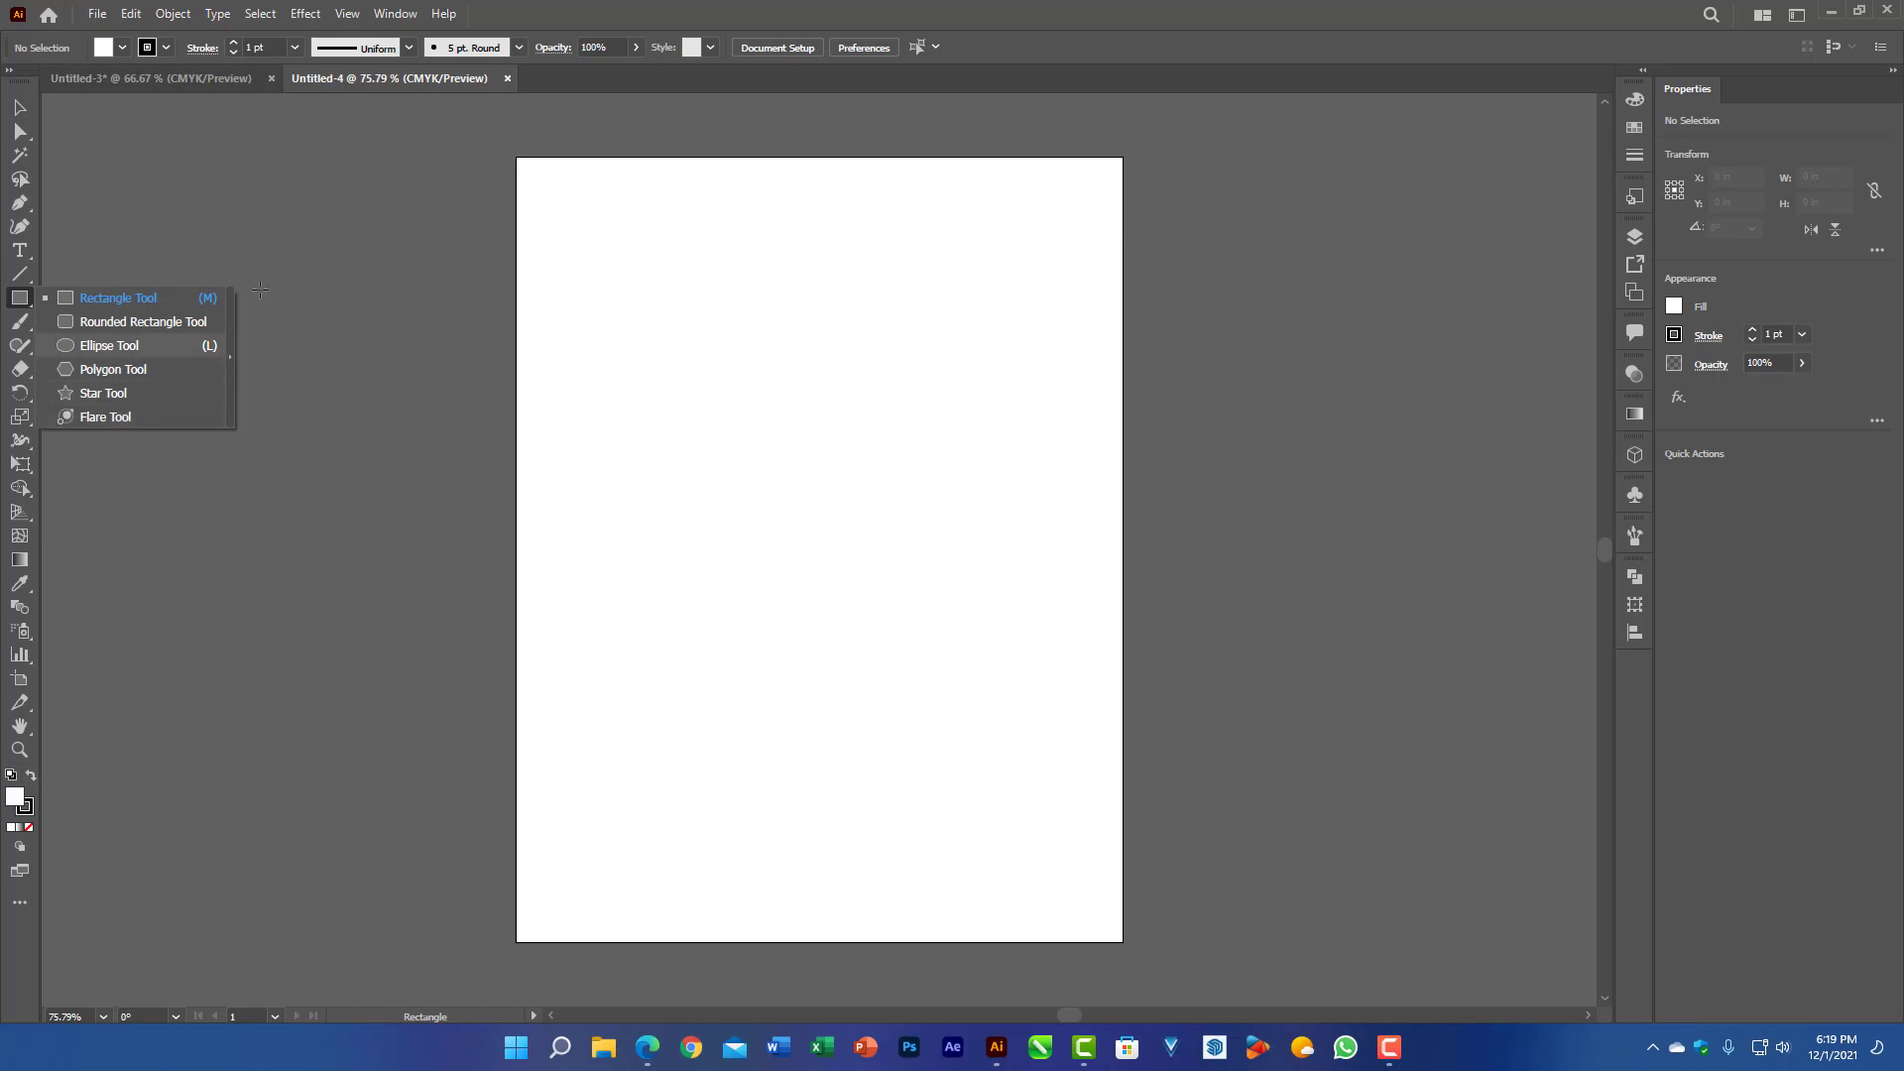
{"action": "left_click", "coordinate": [182, 79]}
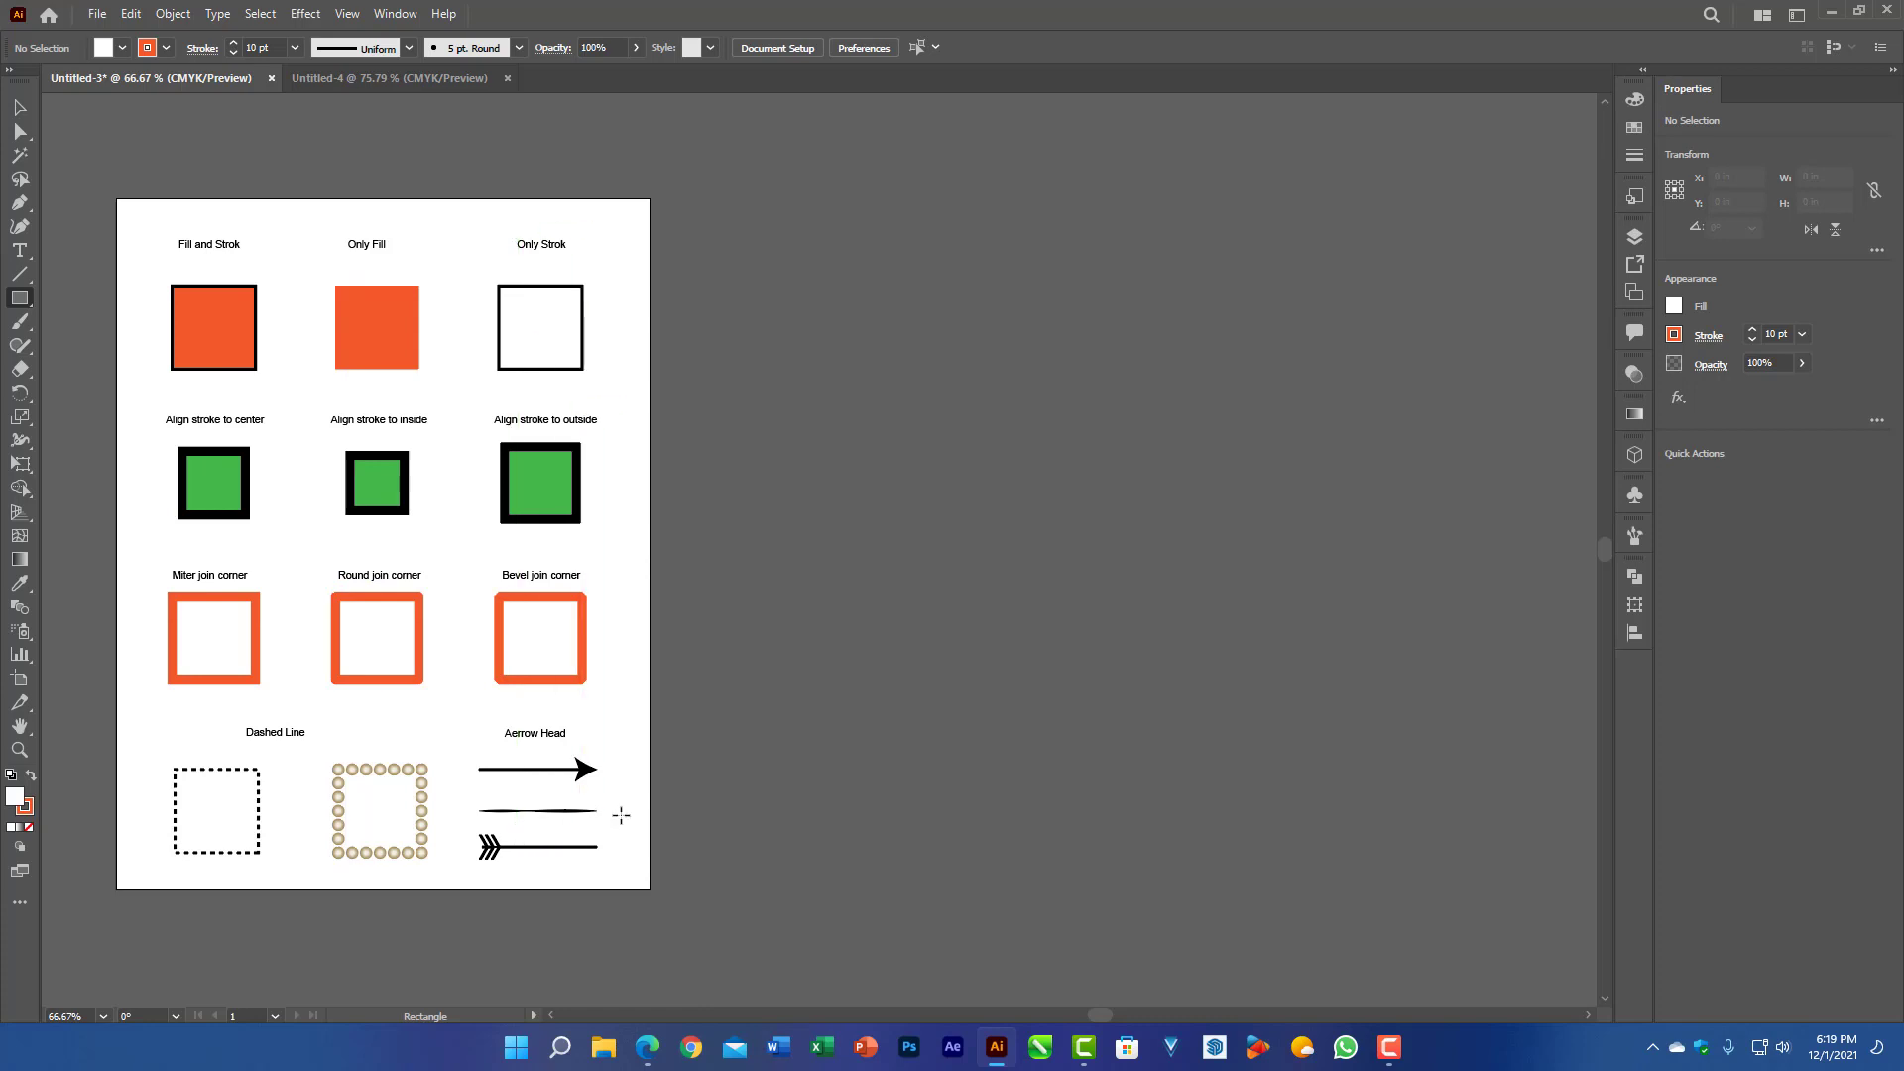
{"action": "key", "text": "space"}
{"action": "left_click_drag", "start_coordinate": [634, 745], "coordinate": [1010, 737]}
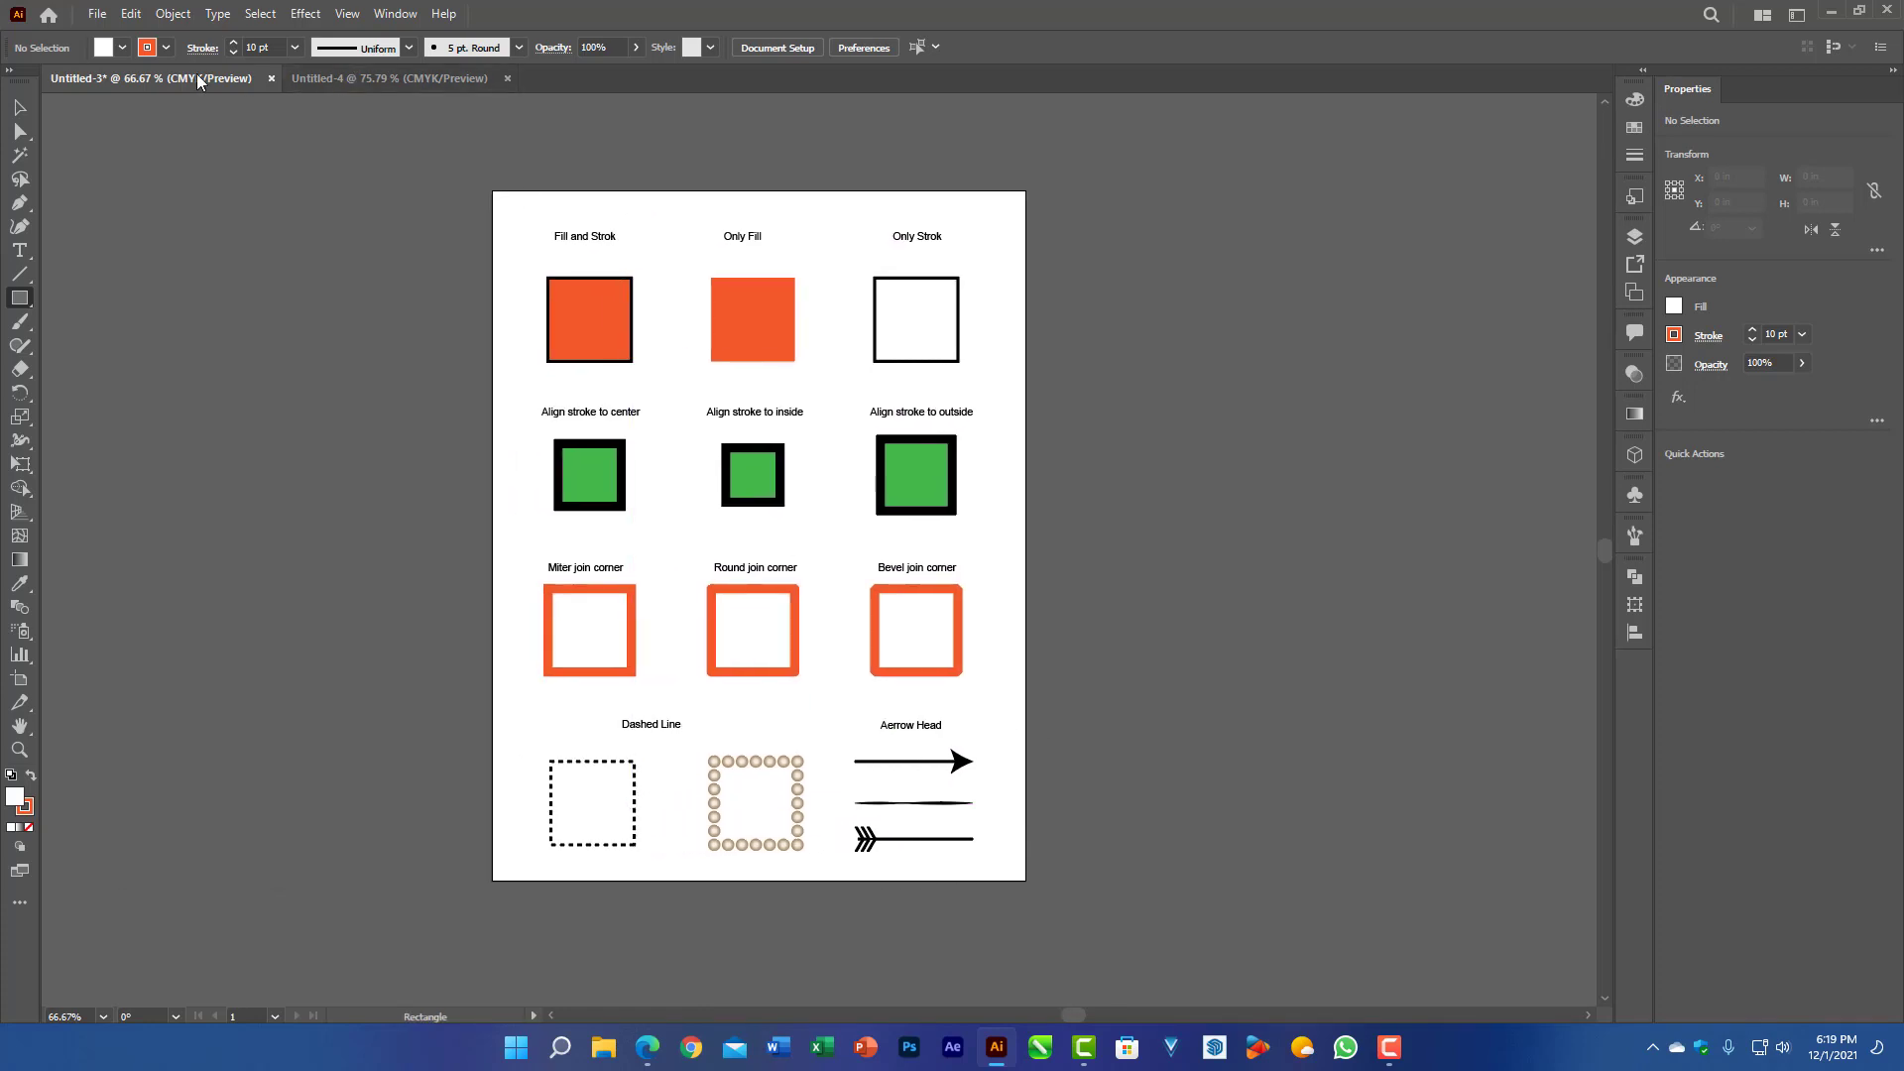
{"action": "left_click", "coordinate": [340, 76]}
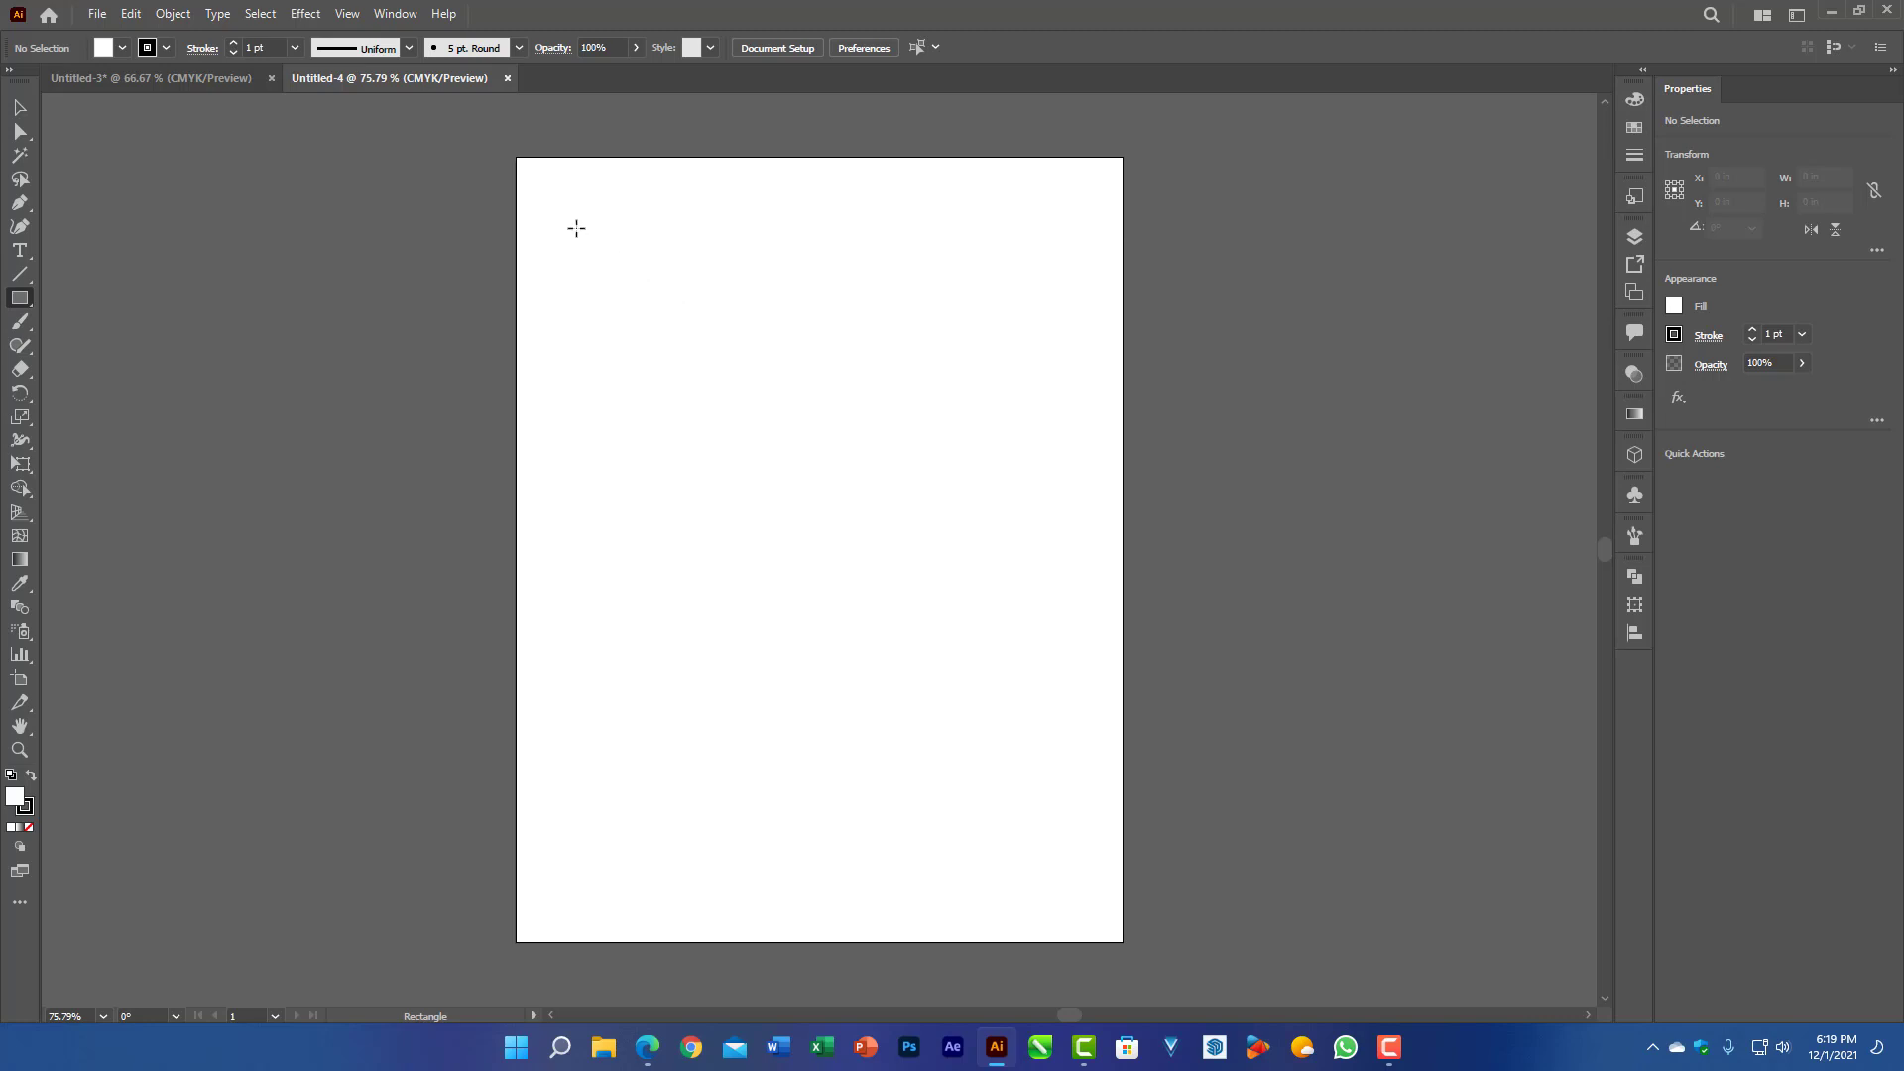
Step: Draw ten freehand rectangles of varying proportions across the artboard with the Rectangle tool
{"action": "mouse_move", "coordinate": [576, 229]}
{"action": "left_mouse_down"}
{"action": "mouse_move", "coordinate": [639, 326]}
{"action": "mouse_move", "coordinate": [1016, 355]}
{"action": "left_mouse_up"}
{"action": "mouse_move", "coordinate": [851, 397]}
{"action": "left_mouse_down"}
{"action": "mouse_move", "coordinate": [902, 502]}
{"action": "mouse_move", "coordinate": [975, 565]}
{"action": "left_mouse_up"}
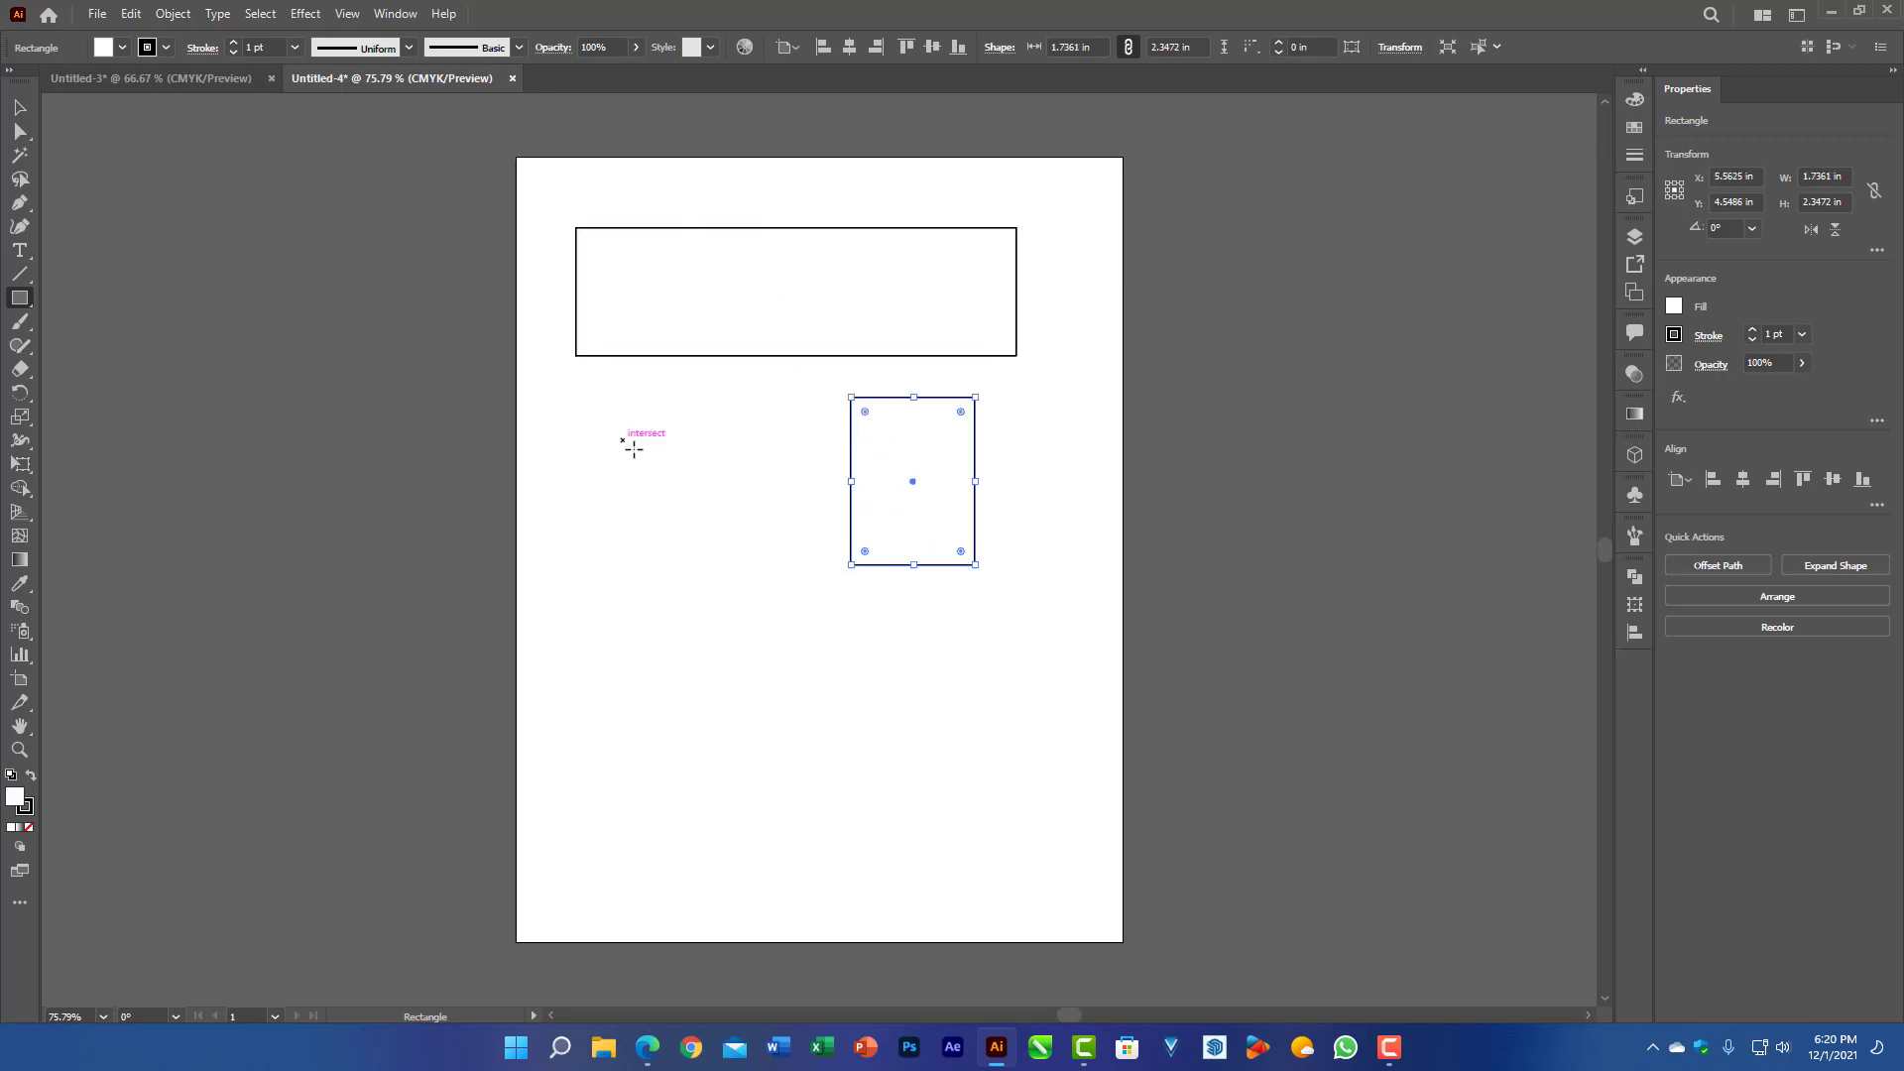
{"action": "left_click_drag", "start_coordinate": [623, 441], "coordinate": [823, 549]}
{"action": "mouse_move", "coordinate": [679, 616]}
{"action": "left_mouse_down"}
{"action": "mouse_move", "coordinate": [702, 673]}
{"action": "mouse_move", "coordinate": [851, 788]}
{"action": "left_mouse_up"}
{"action": "left_click_drag", "start_coordinate": [914, 646], "coordinate": [1037, 864]}
{"action": "left_click_drag", "start_coordinate": [550, 534], "coordinate": [705, 755]}
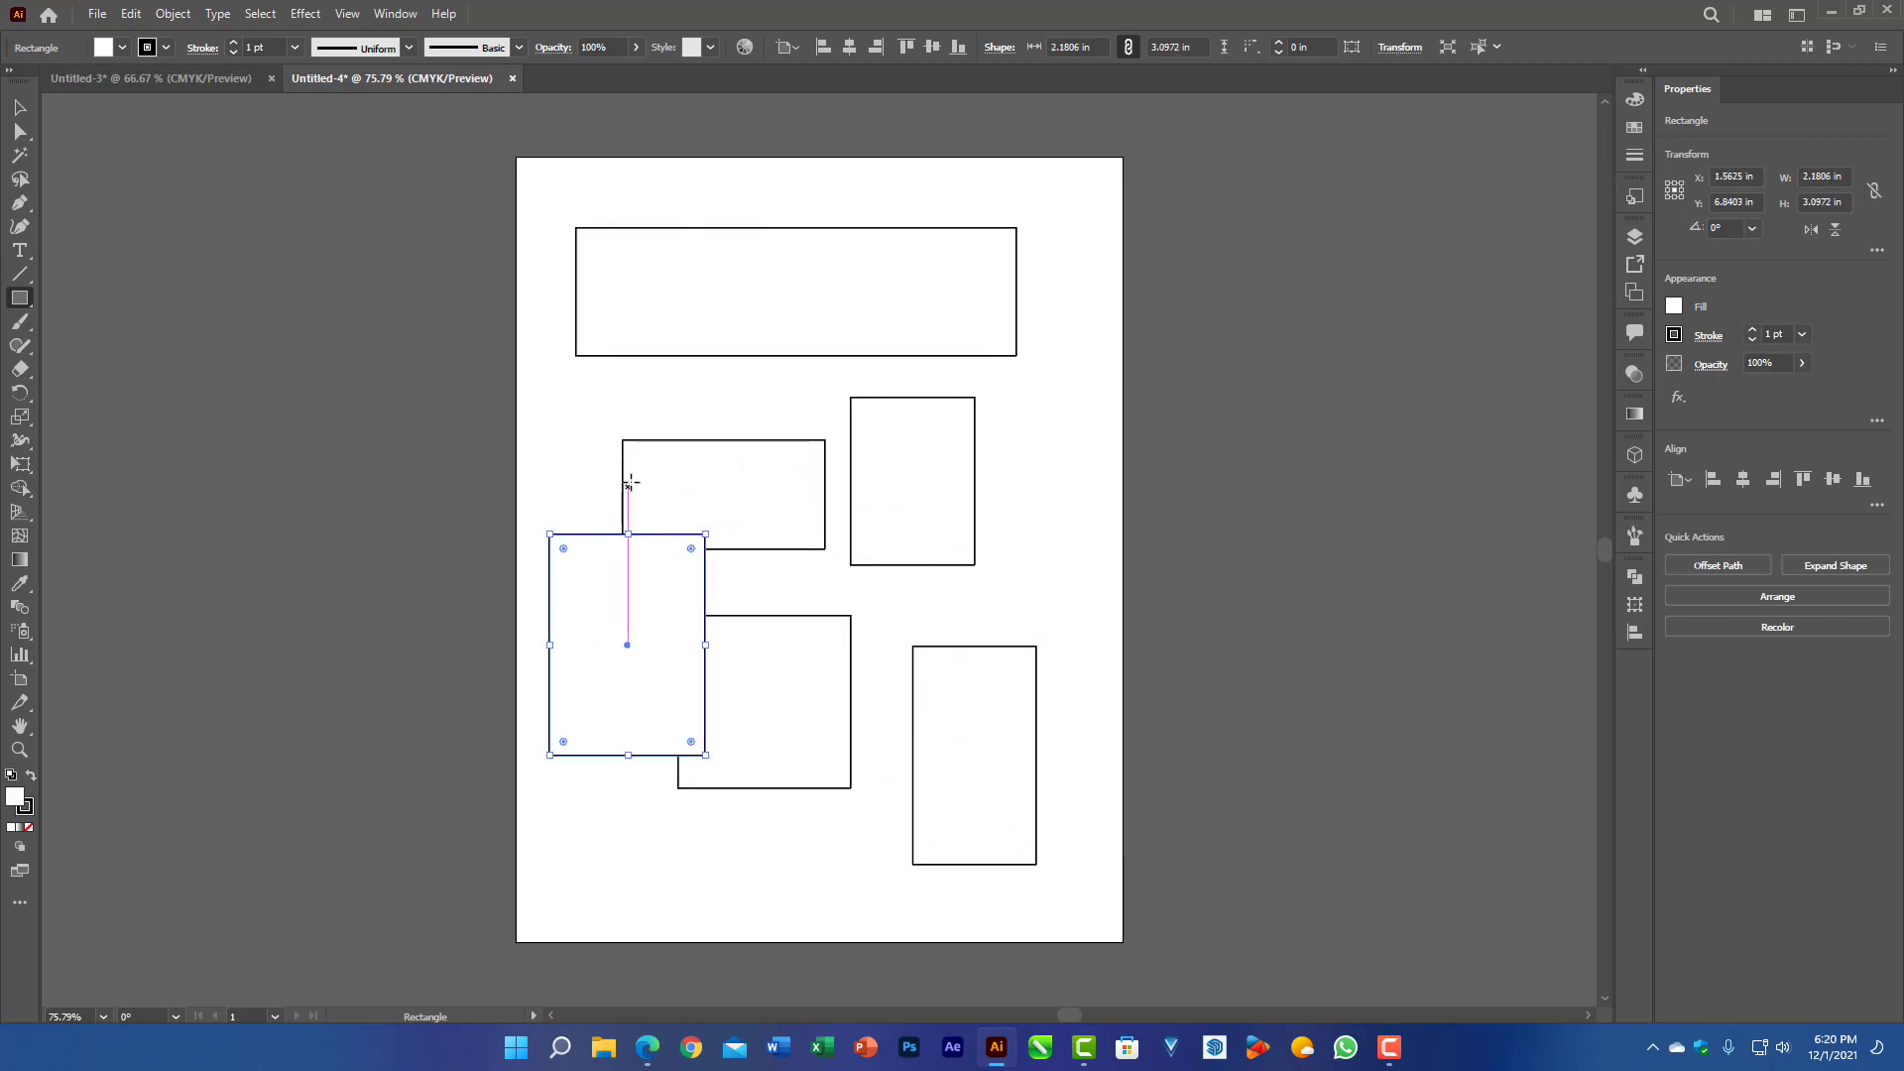
{"action": "left_click_drag", "start_coordinate": [608, 382], "coordinate": [750, 494]}
{"action": "left_click_drag", "start_coordinate": [724, 297], "coordinate": [906, 478]}
{"action": "left_click_drag", "start_coordinate": [824, 183], "coordinate": [1075, 387]}
{"action": "left_click_drag", "start_coordinate": [824, 527], "coordinate": [1018, 695]}
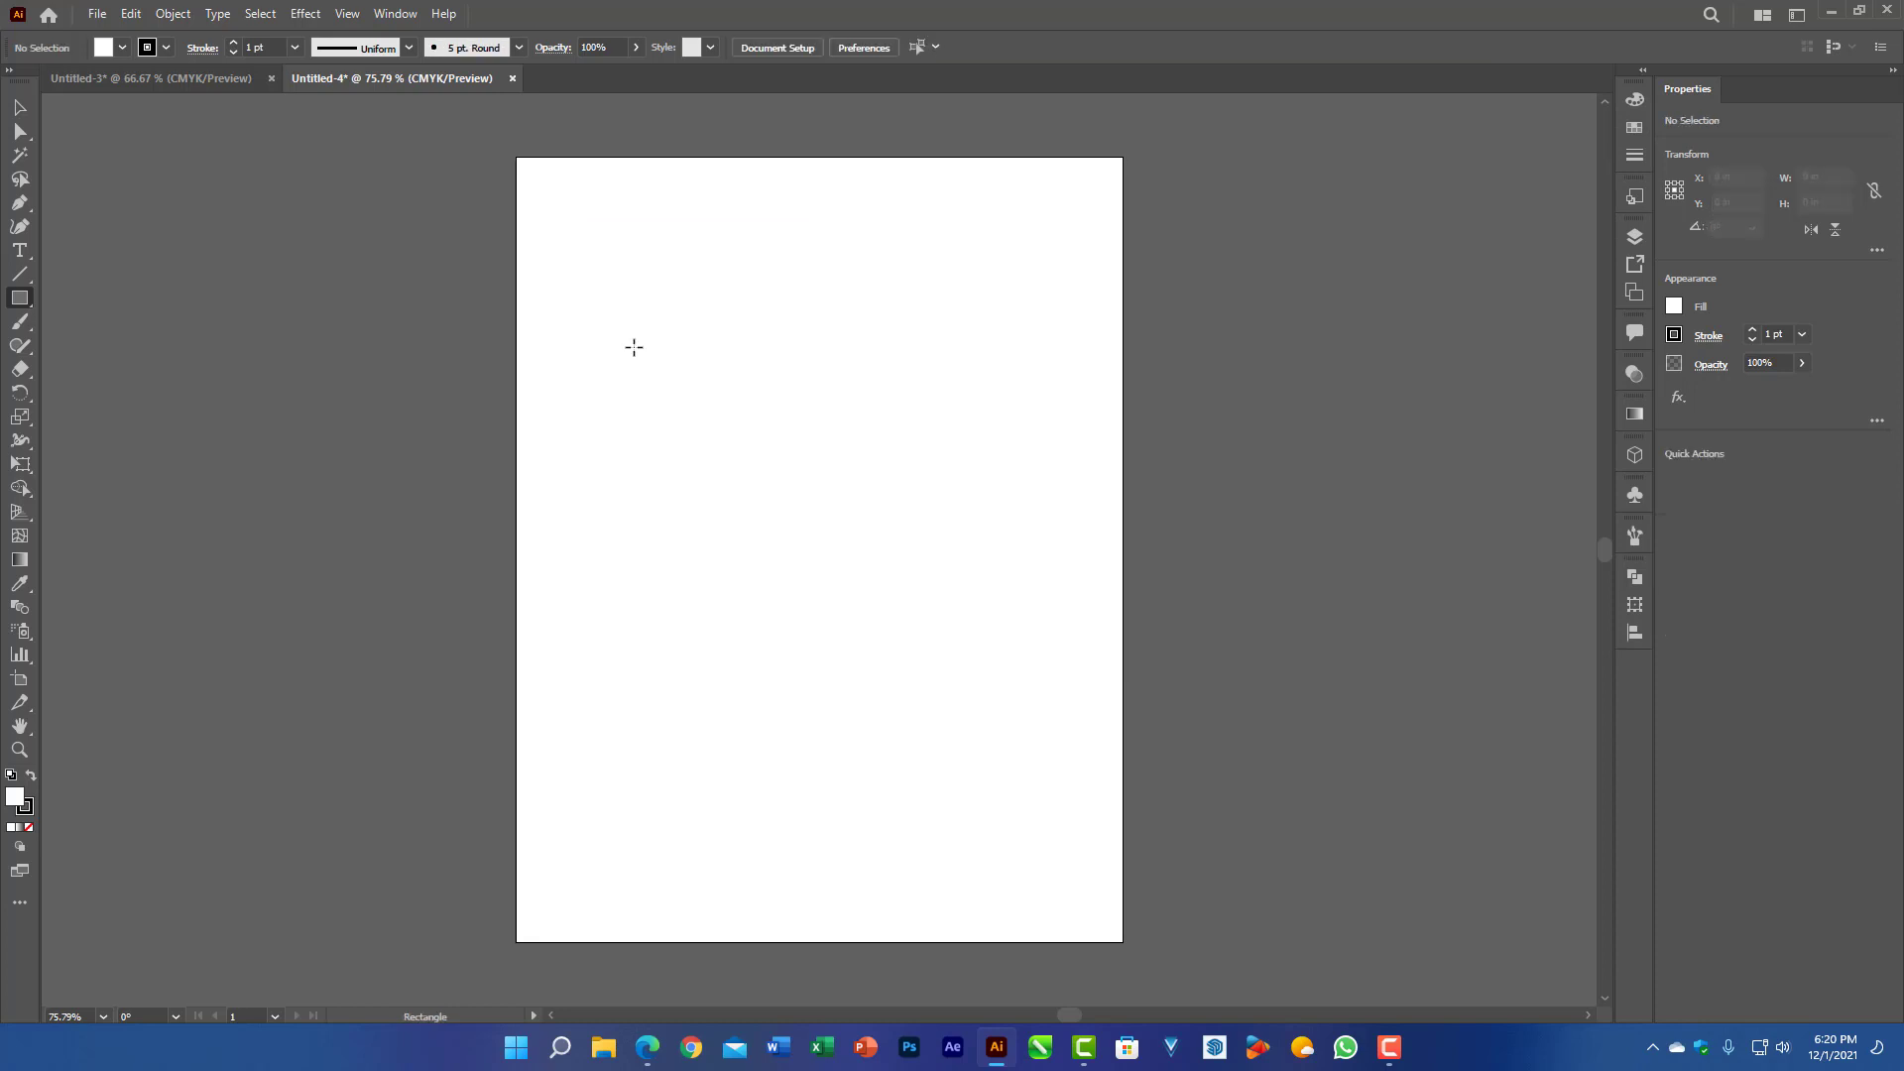
Step: Draw two constrained squares about 3.42 in and 4.08 in wide near the artboard's middle, removing each one
{"action": "left_click_drag", "start_coordinate": [631, 345], "coordinate": [879, 591]}
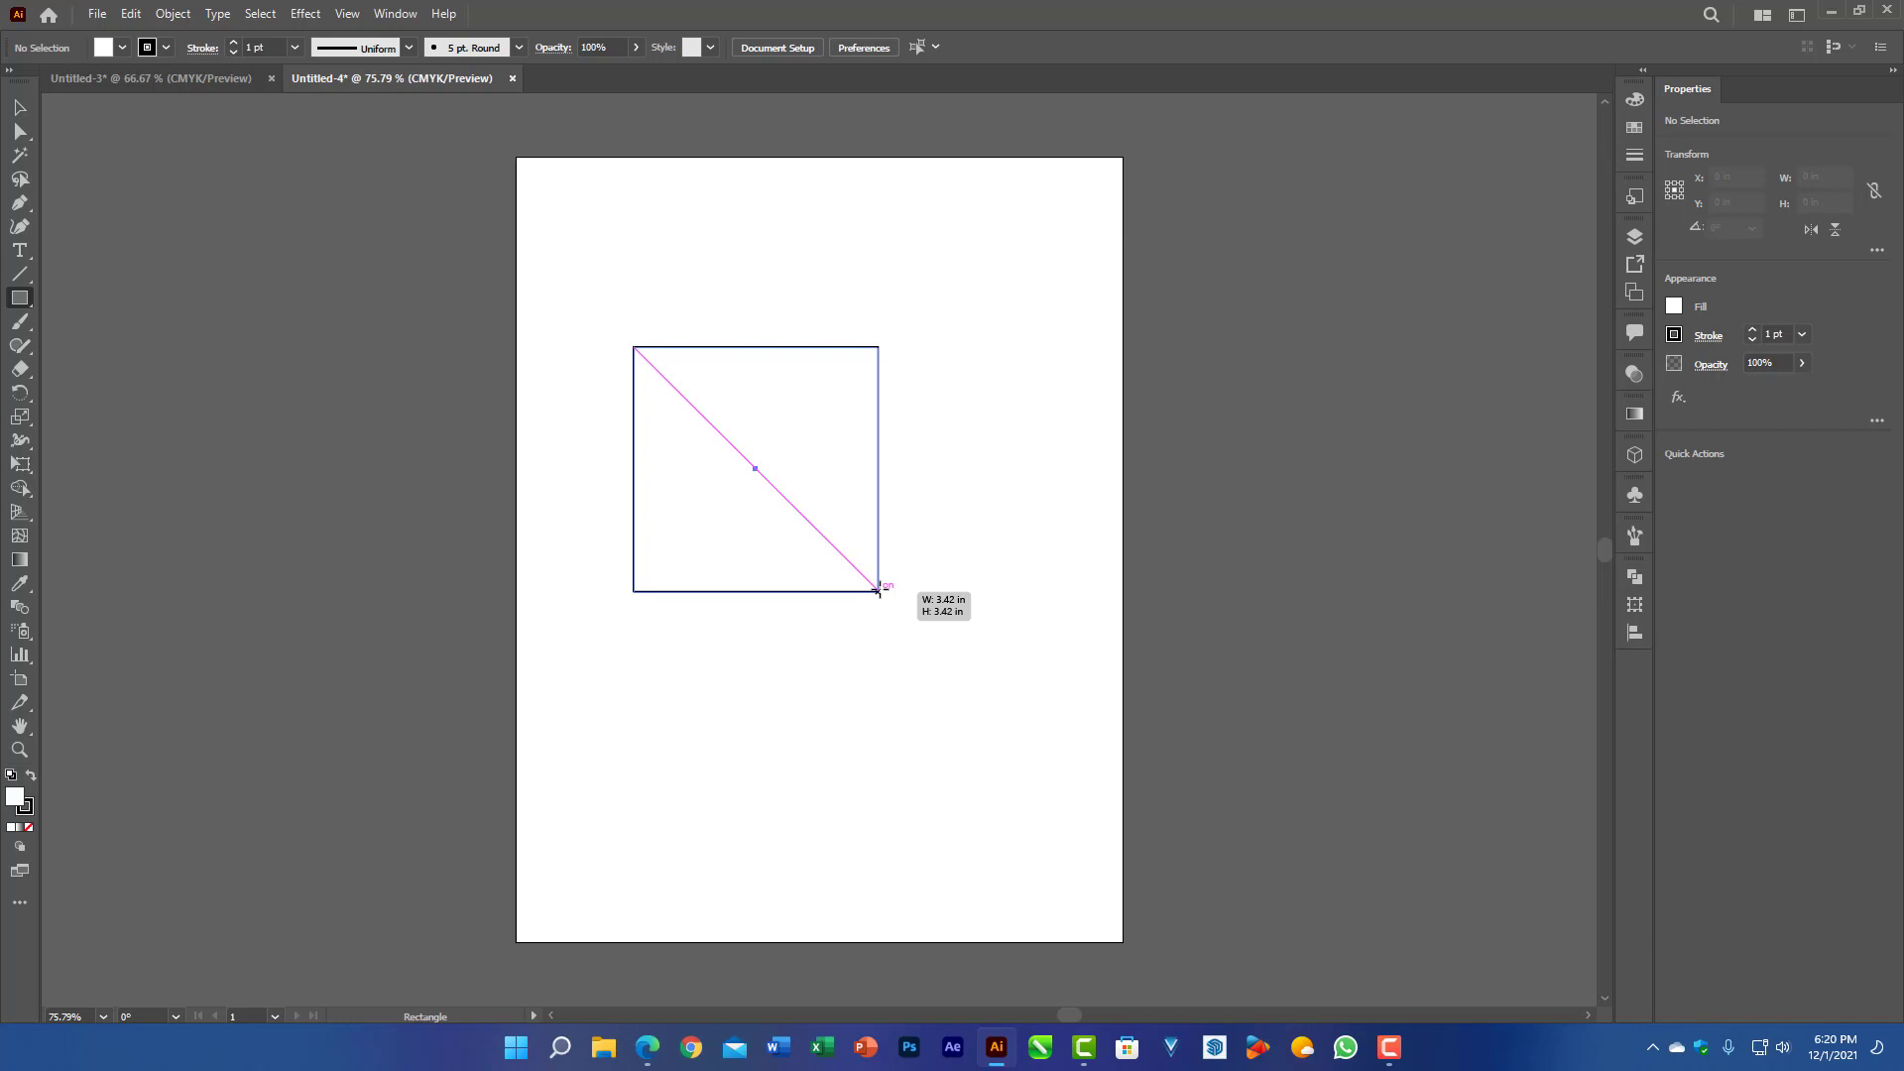
{"action": "left_click_drag", "start_coordinate": [879, 591], "coordinate": [880, 591]}
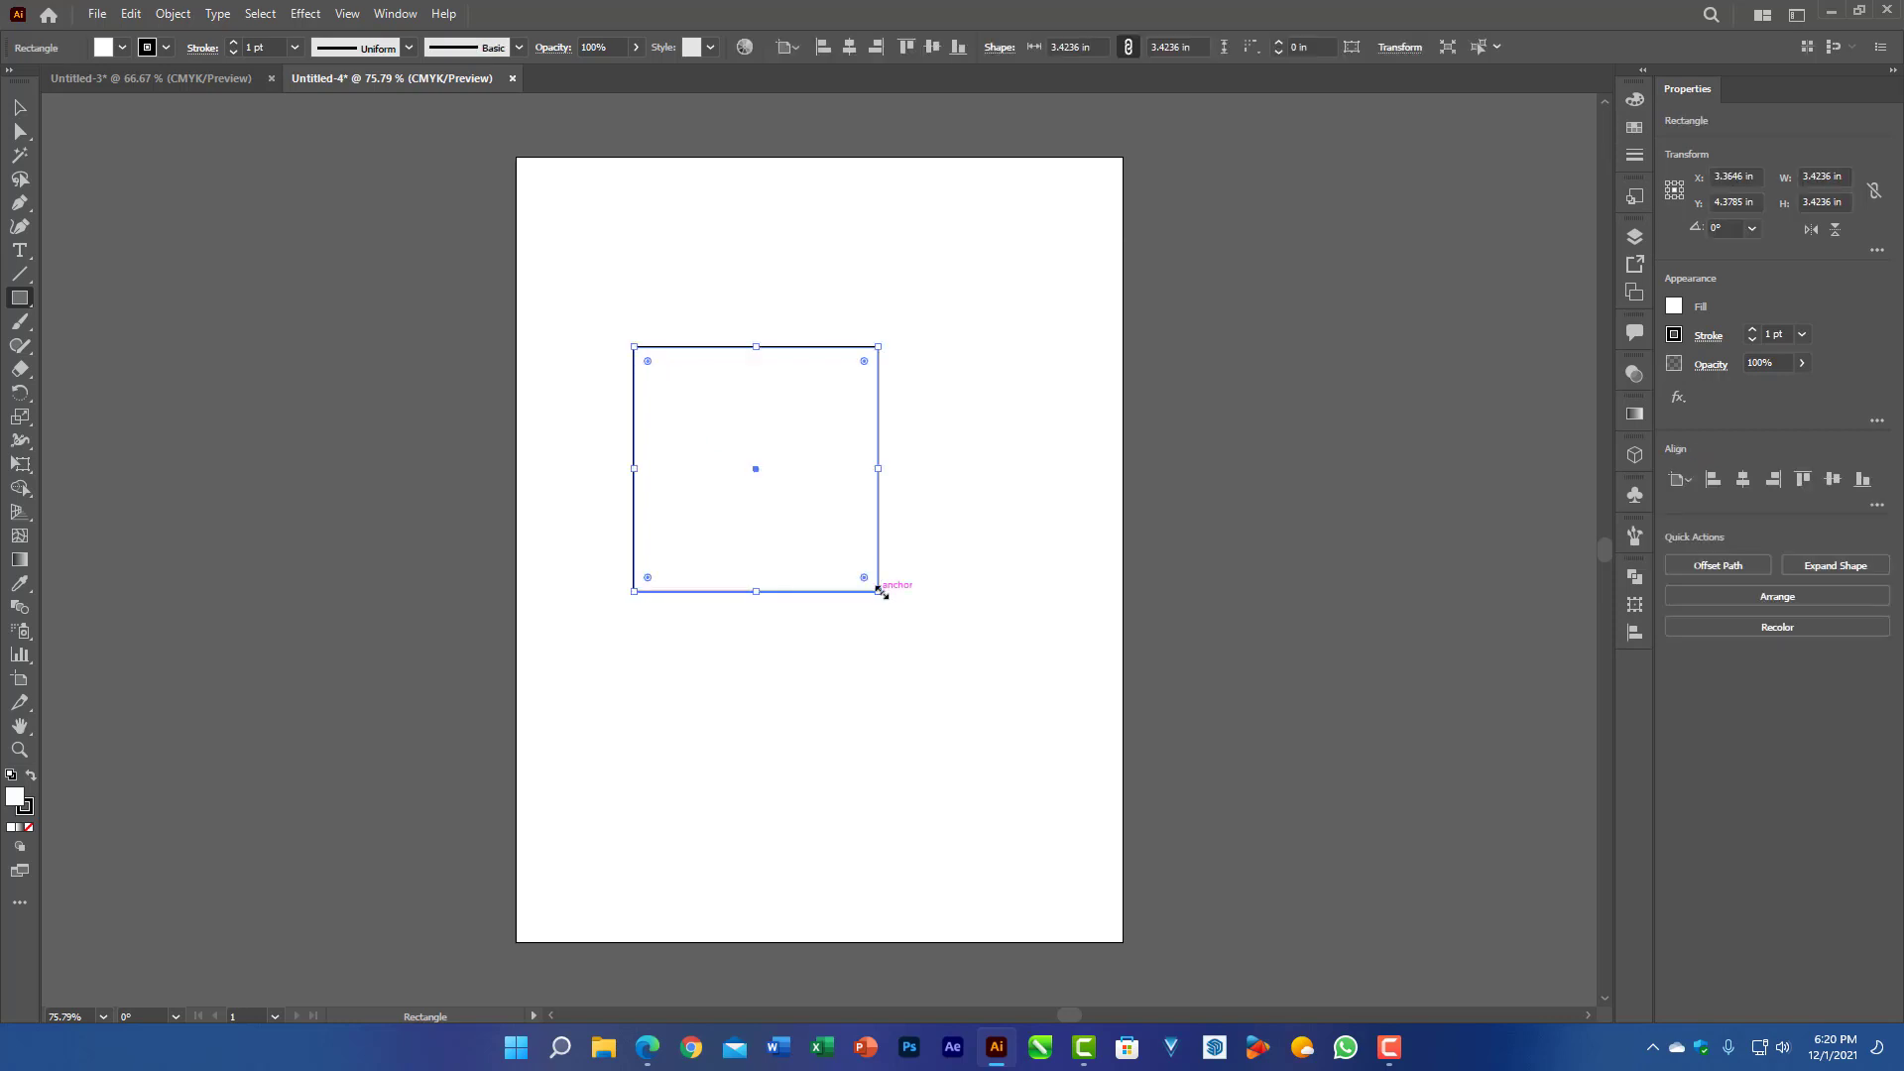
{"action": "key", "text": "ctrl+shift+a"}
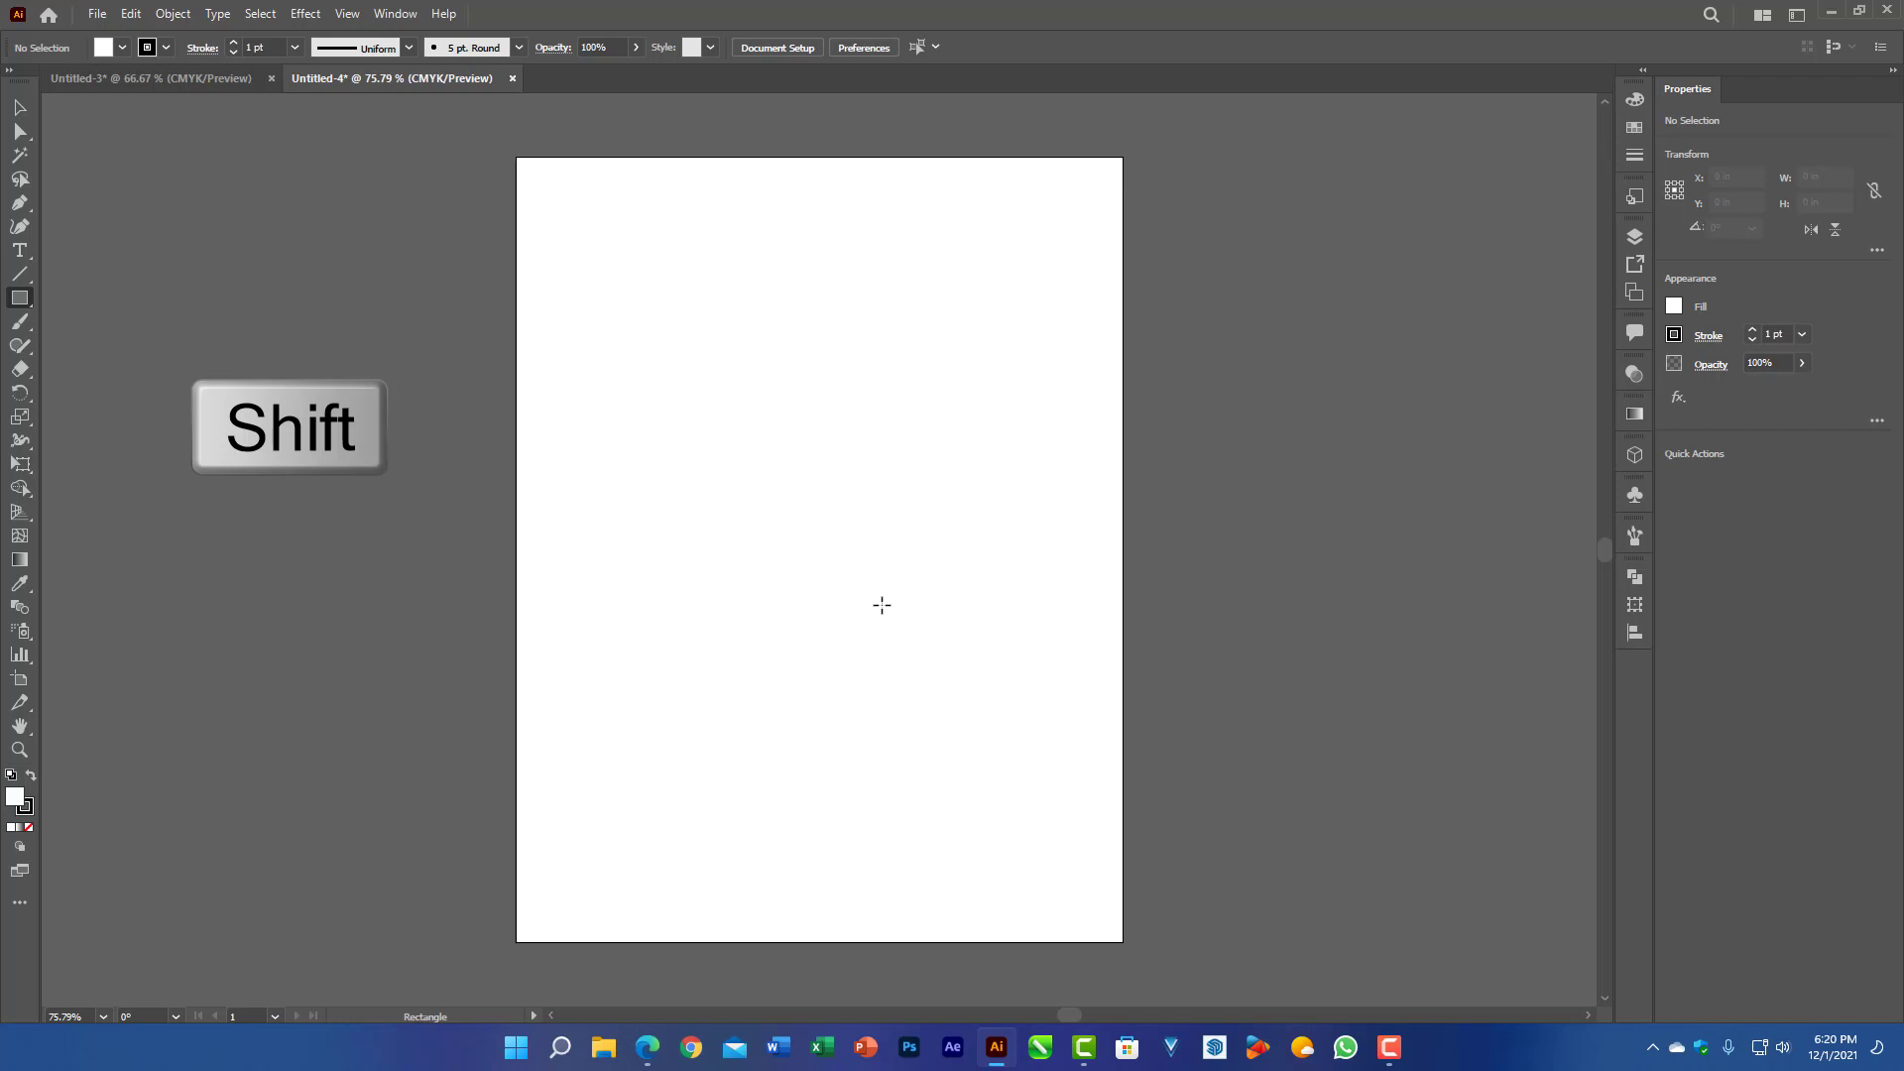
{"action": "mouse_move", "coordinate": [642, 346]}
{"action": "left_mouse_down"}
{"action": "mouse_move", "coordinate": [846, 631]}
{"action": "mouse_move", "coordinate": [950, 723]}
{"action": "mouse_move", "coordinate": [741, 457]}
{"action": "mouse_move", "coordinate": [934, 635]}
{"action": "left_mouse_up"}
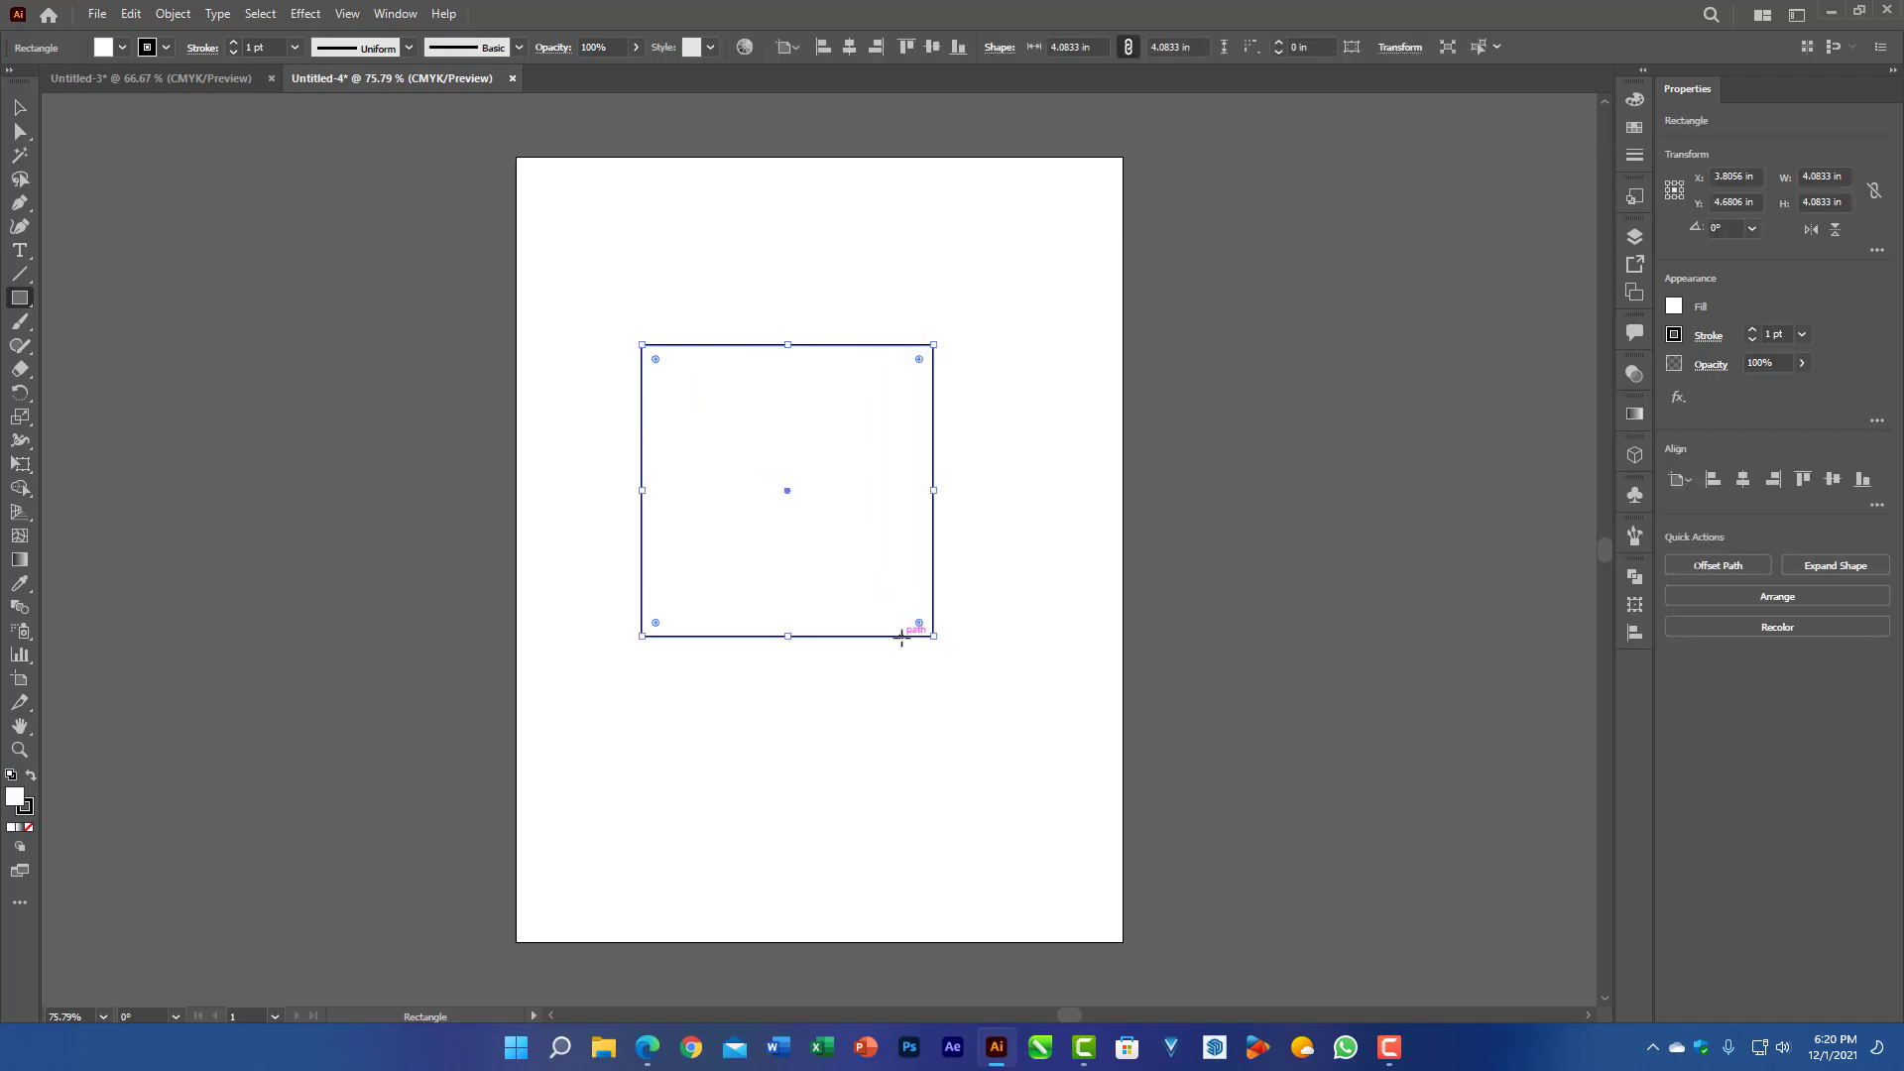
{"action": "key", "text": "ctrl+z"}
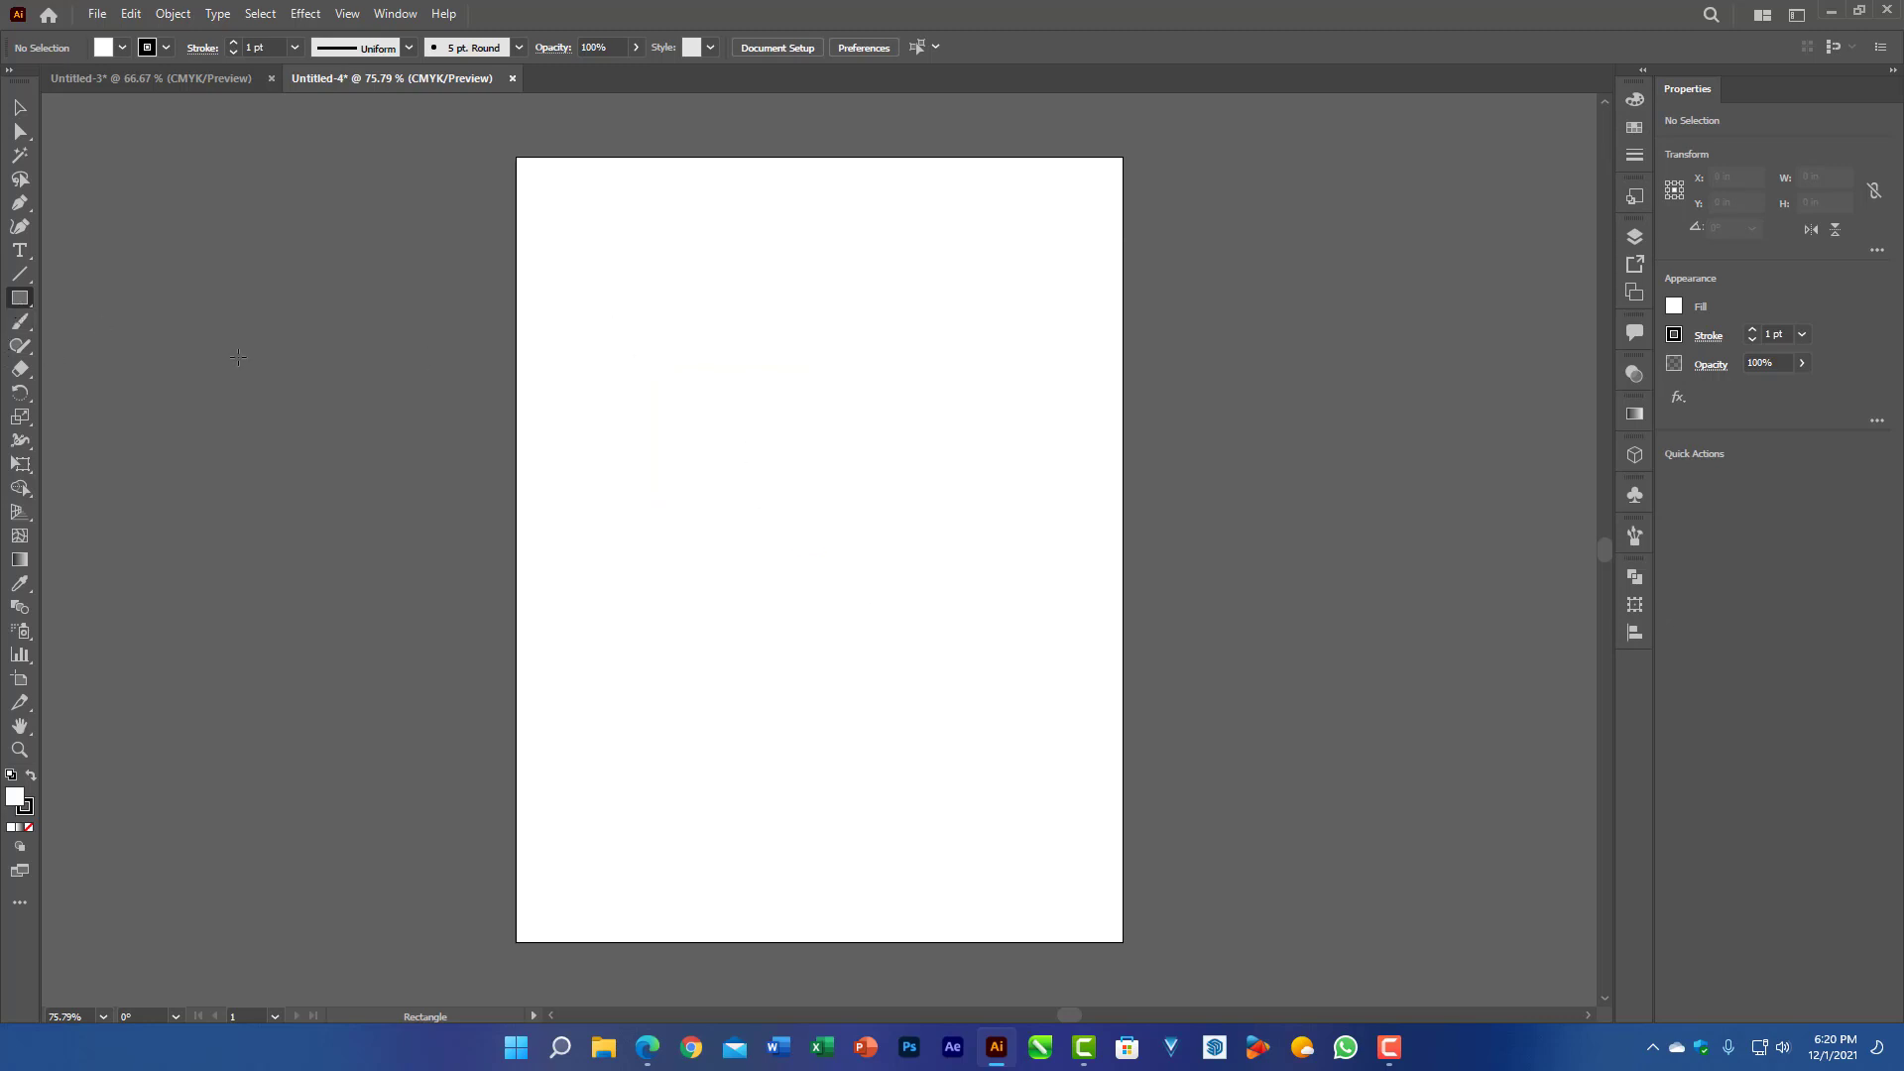
Step: Create a rectangle with an exact width of 2 in and height of 2 in on the artboard's upper half
{"action": "left_click", "coordinate": [662, 369]}
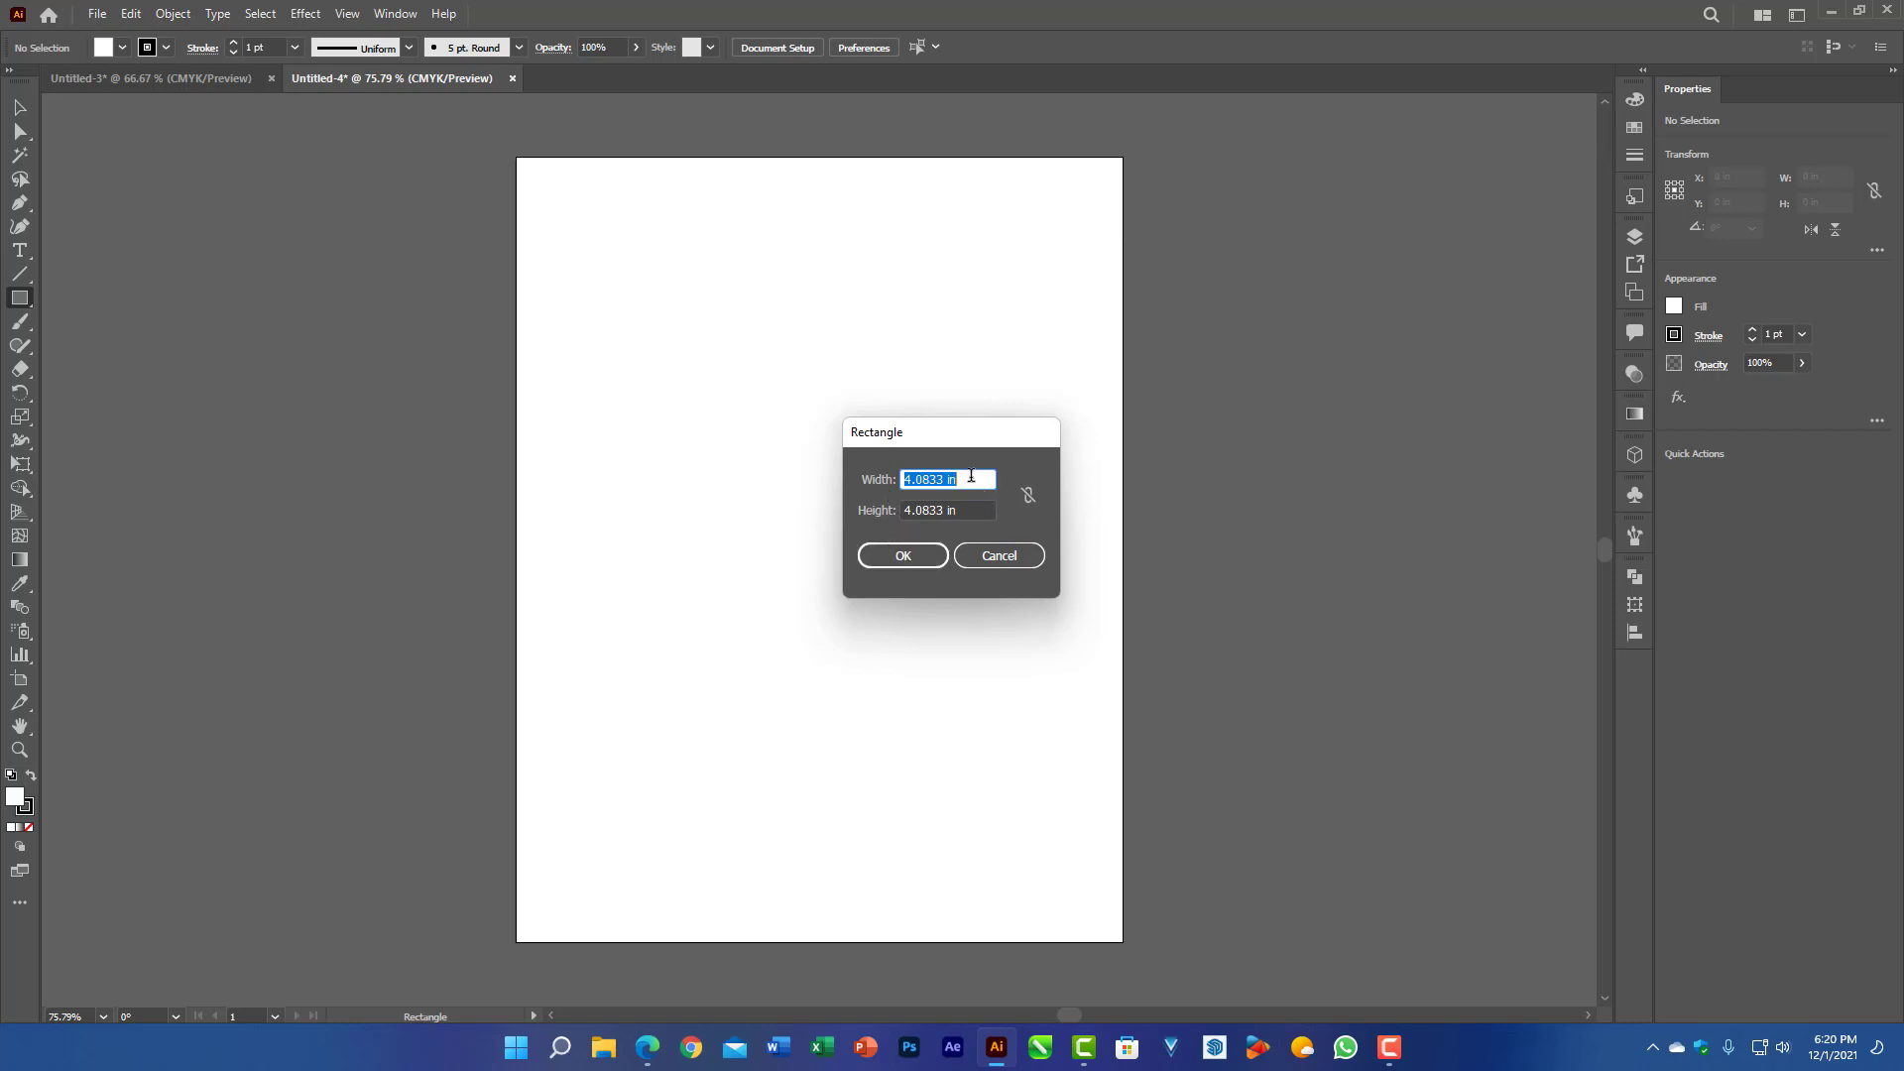
{"action": "type", "text": "2"}
{"action": "key", "text": "Tab"}
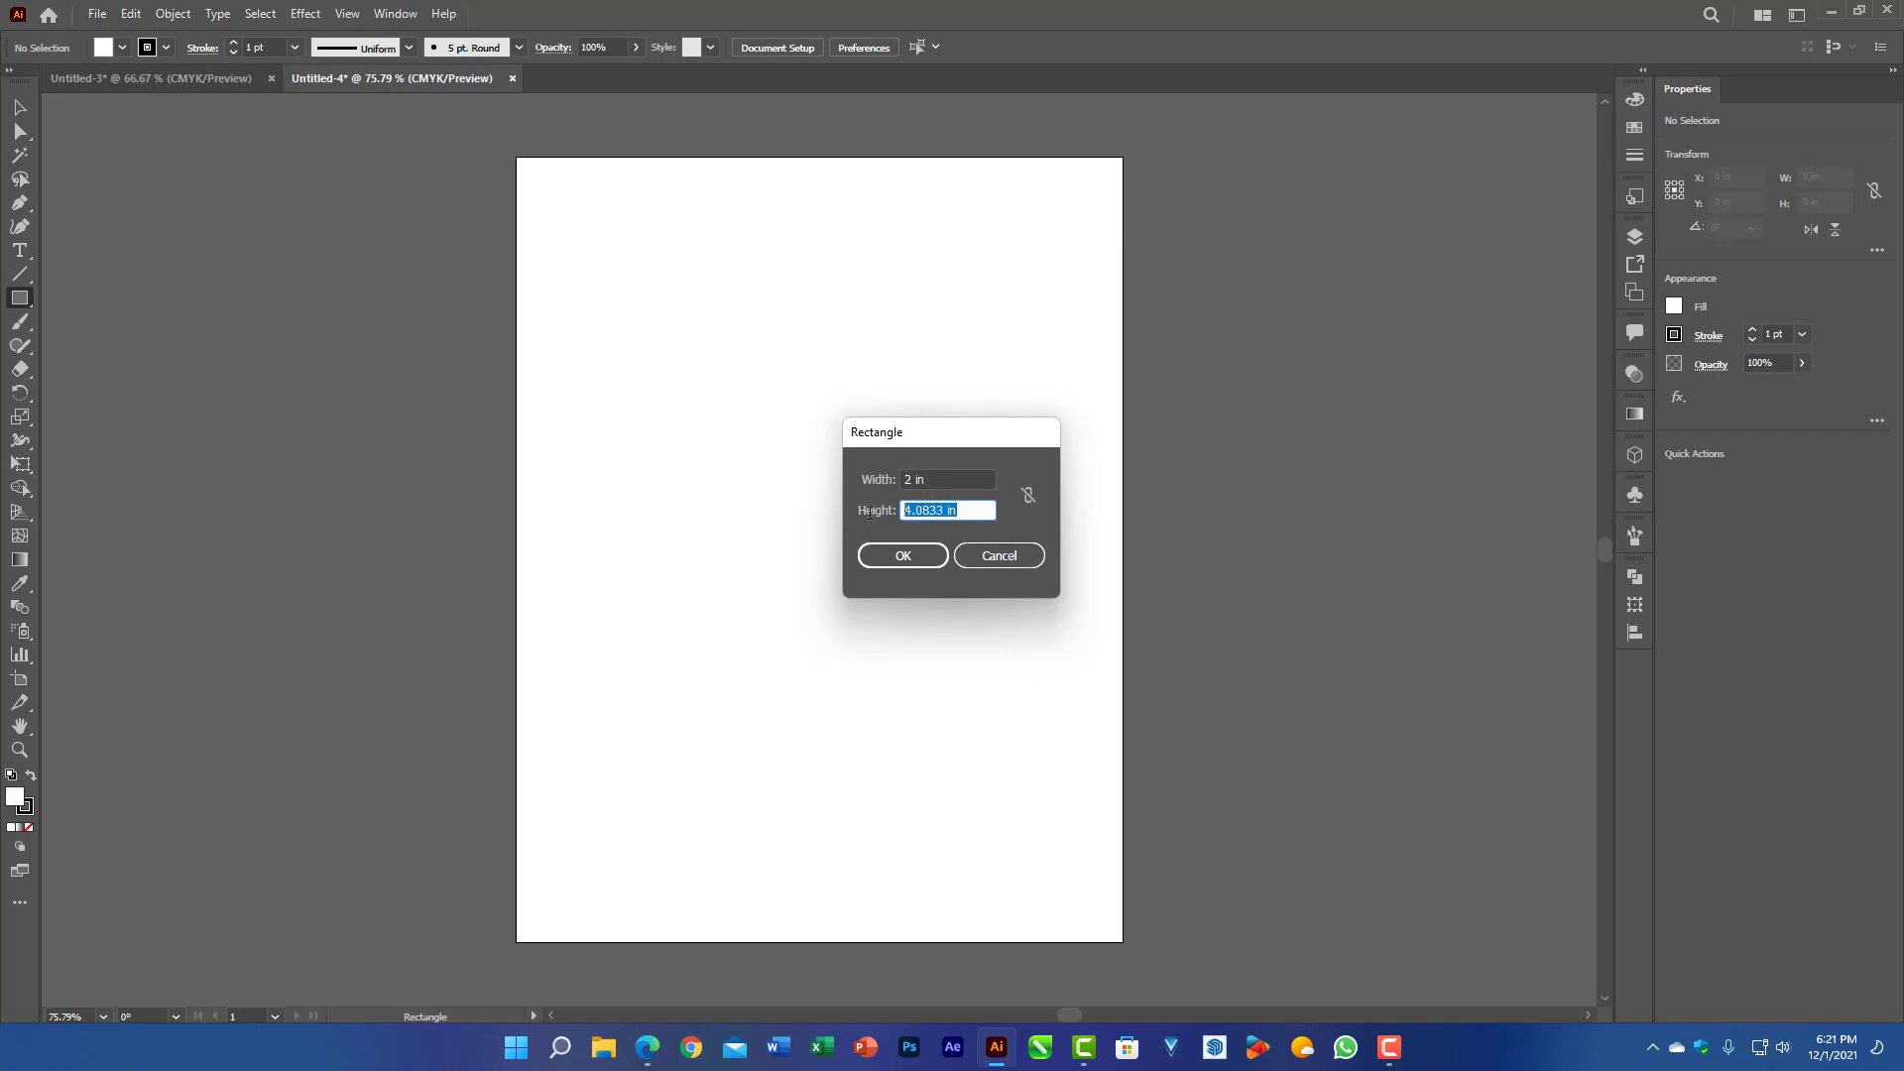
{"action": "type", "text": "2"}
{"action": "left_click", "coordinate": [902, 551]}
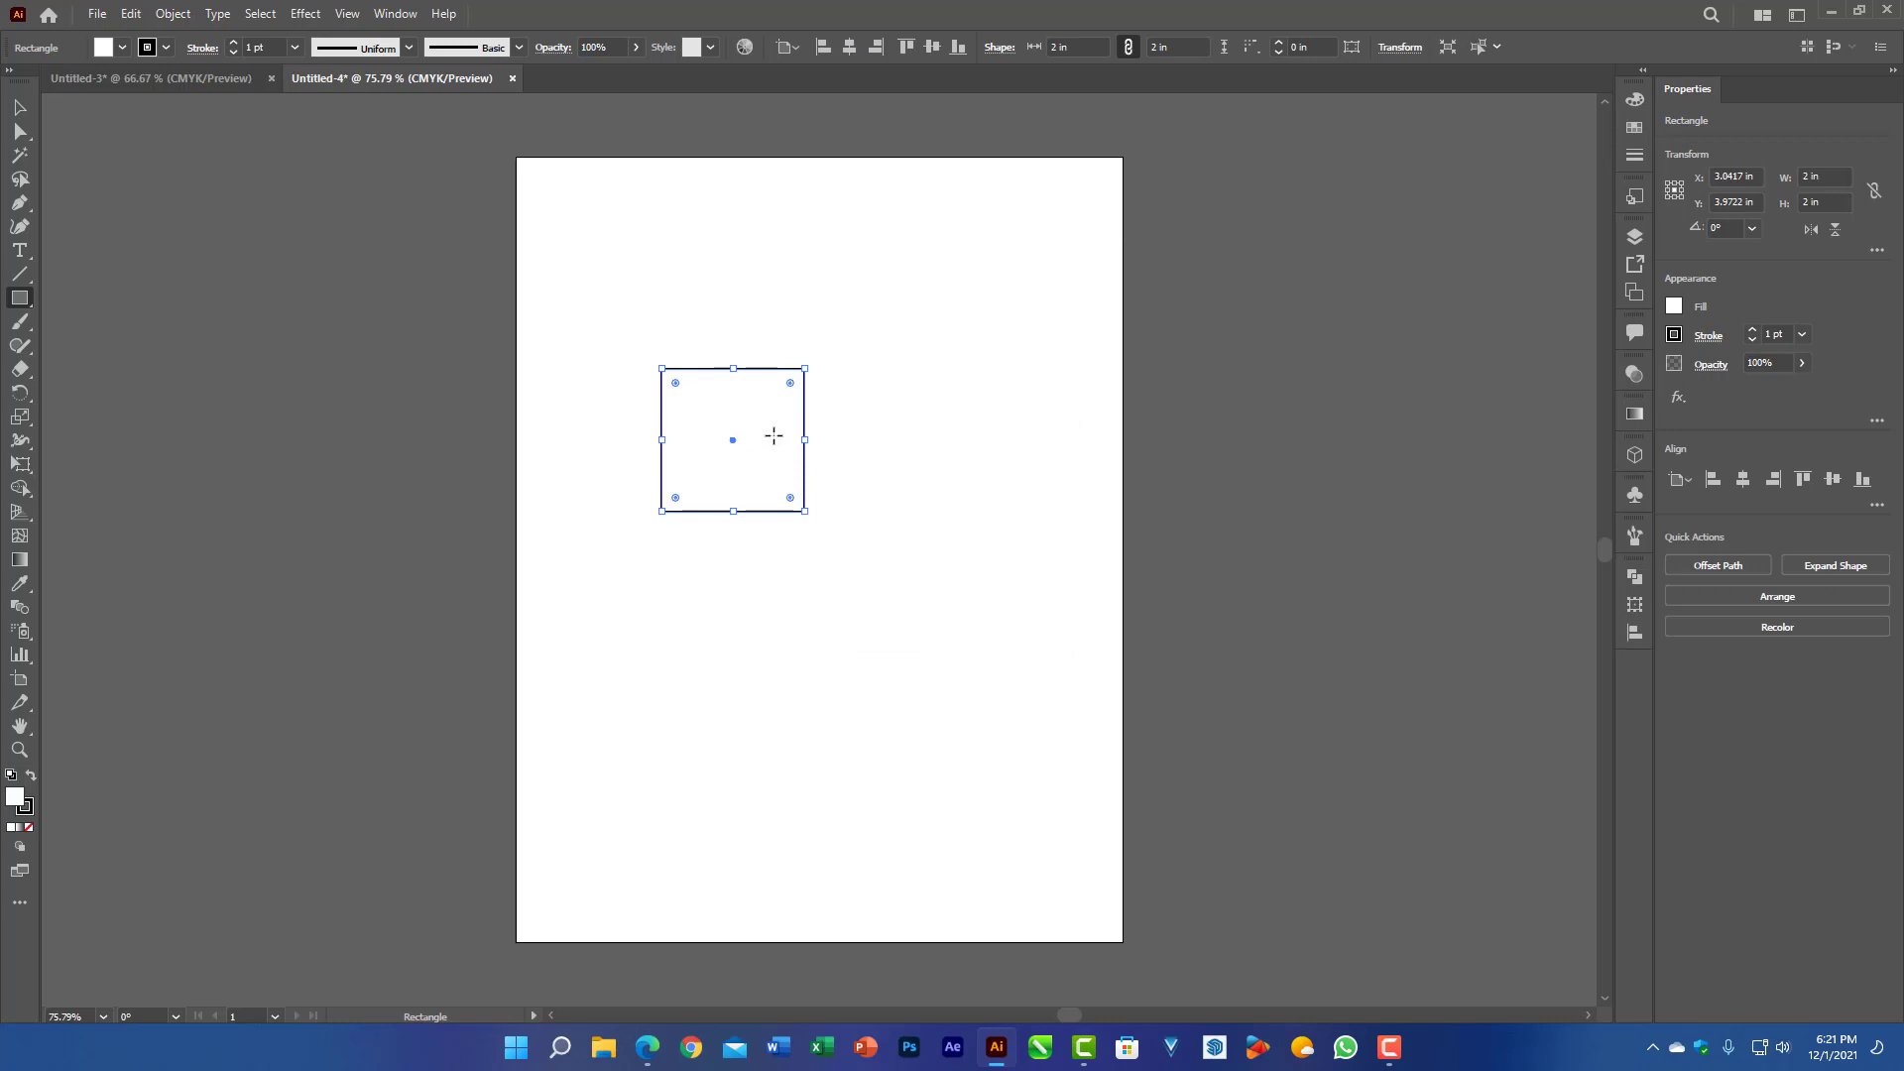
Step: Try rounding all corners of the 2 in square with its corner widgets, undo the rounding and deselect the square
{"action": "scroll", "coordinate": [766, 433], "scroll_direction": "up", "scroll_amount": 1}
{"action": "scroll", "coordinate": [759, 434], "scroll_direction": "down", "scroll_amount": 1}
{"action": "scroll", "coordinate": [754, 426], "scroll_direction": "up", "scroll_amount": 2, "text": "alt"}
{"action": "left_click", "coordinate": [20, 107]}
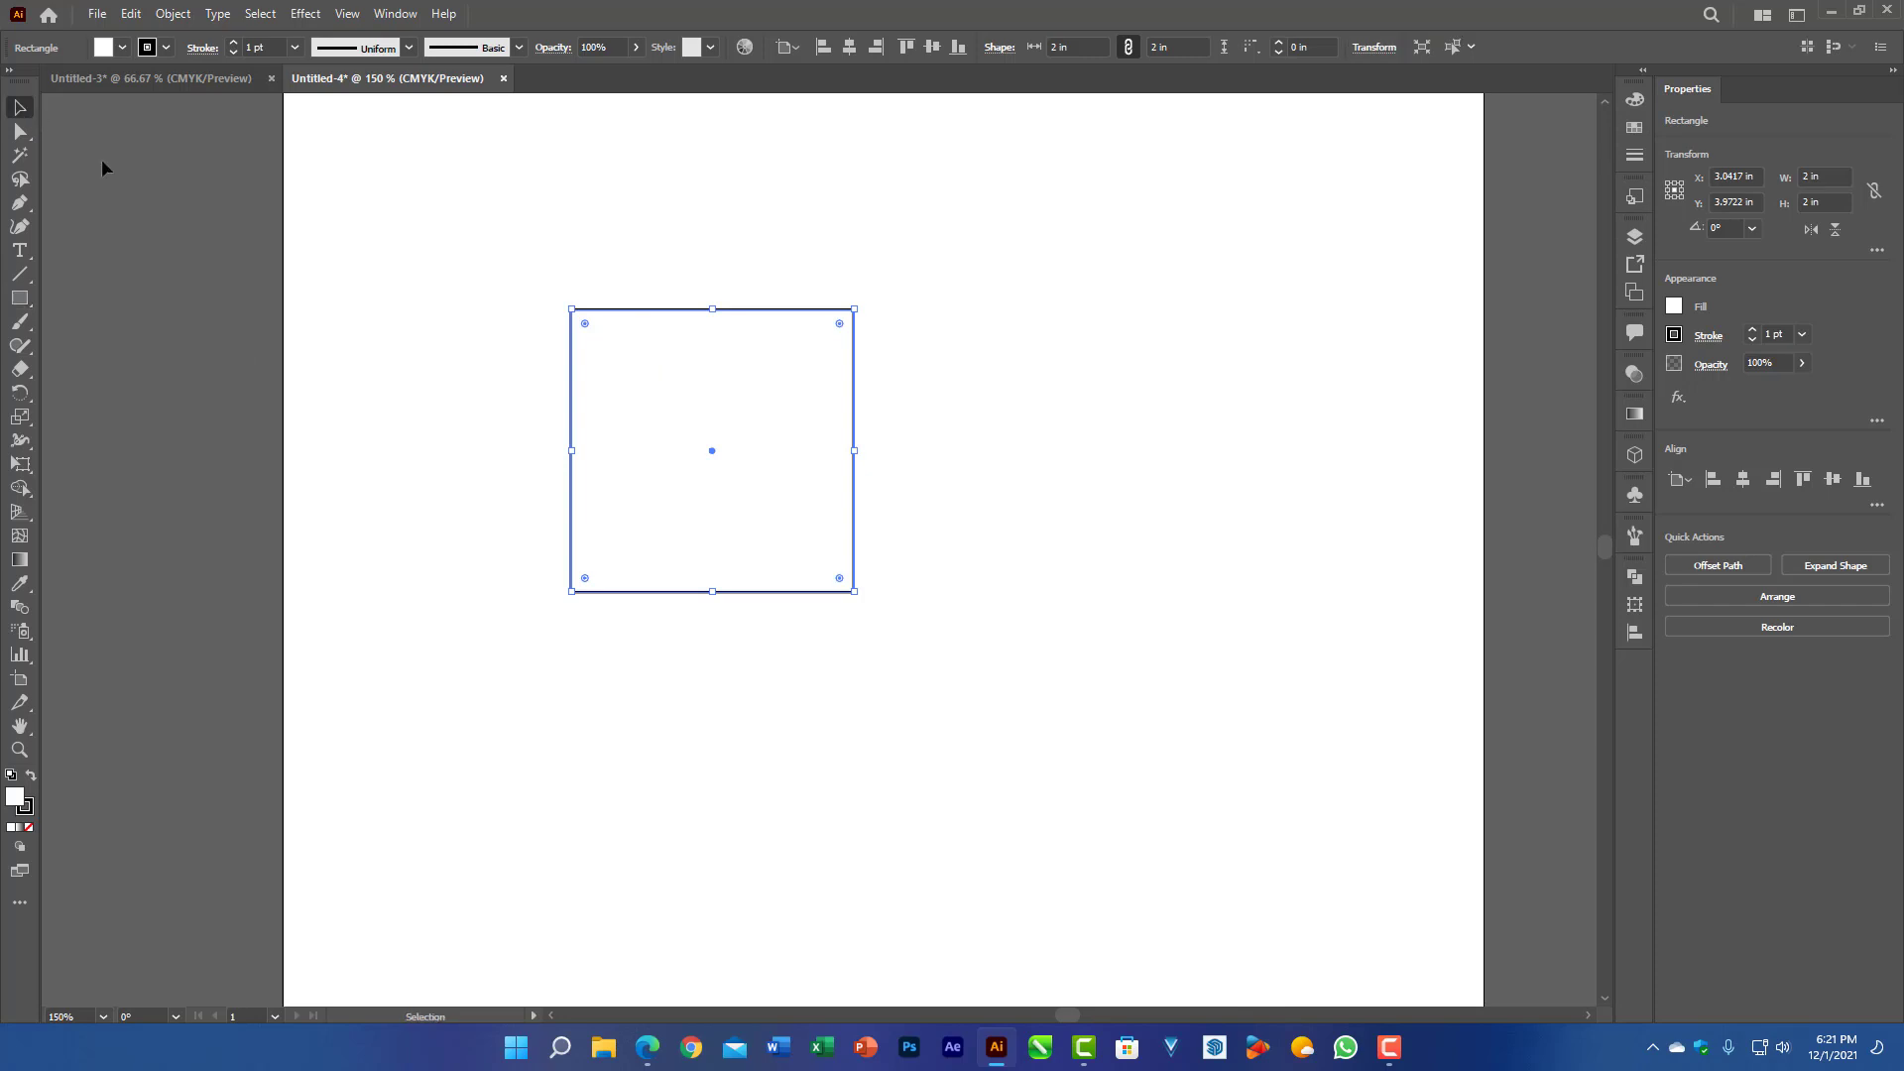
{"action": "left_click", "coordinate": [440, 313]}
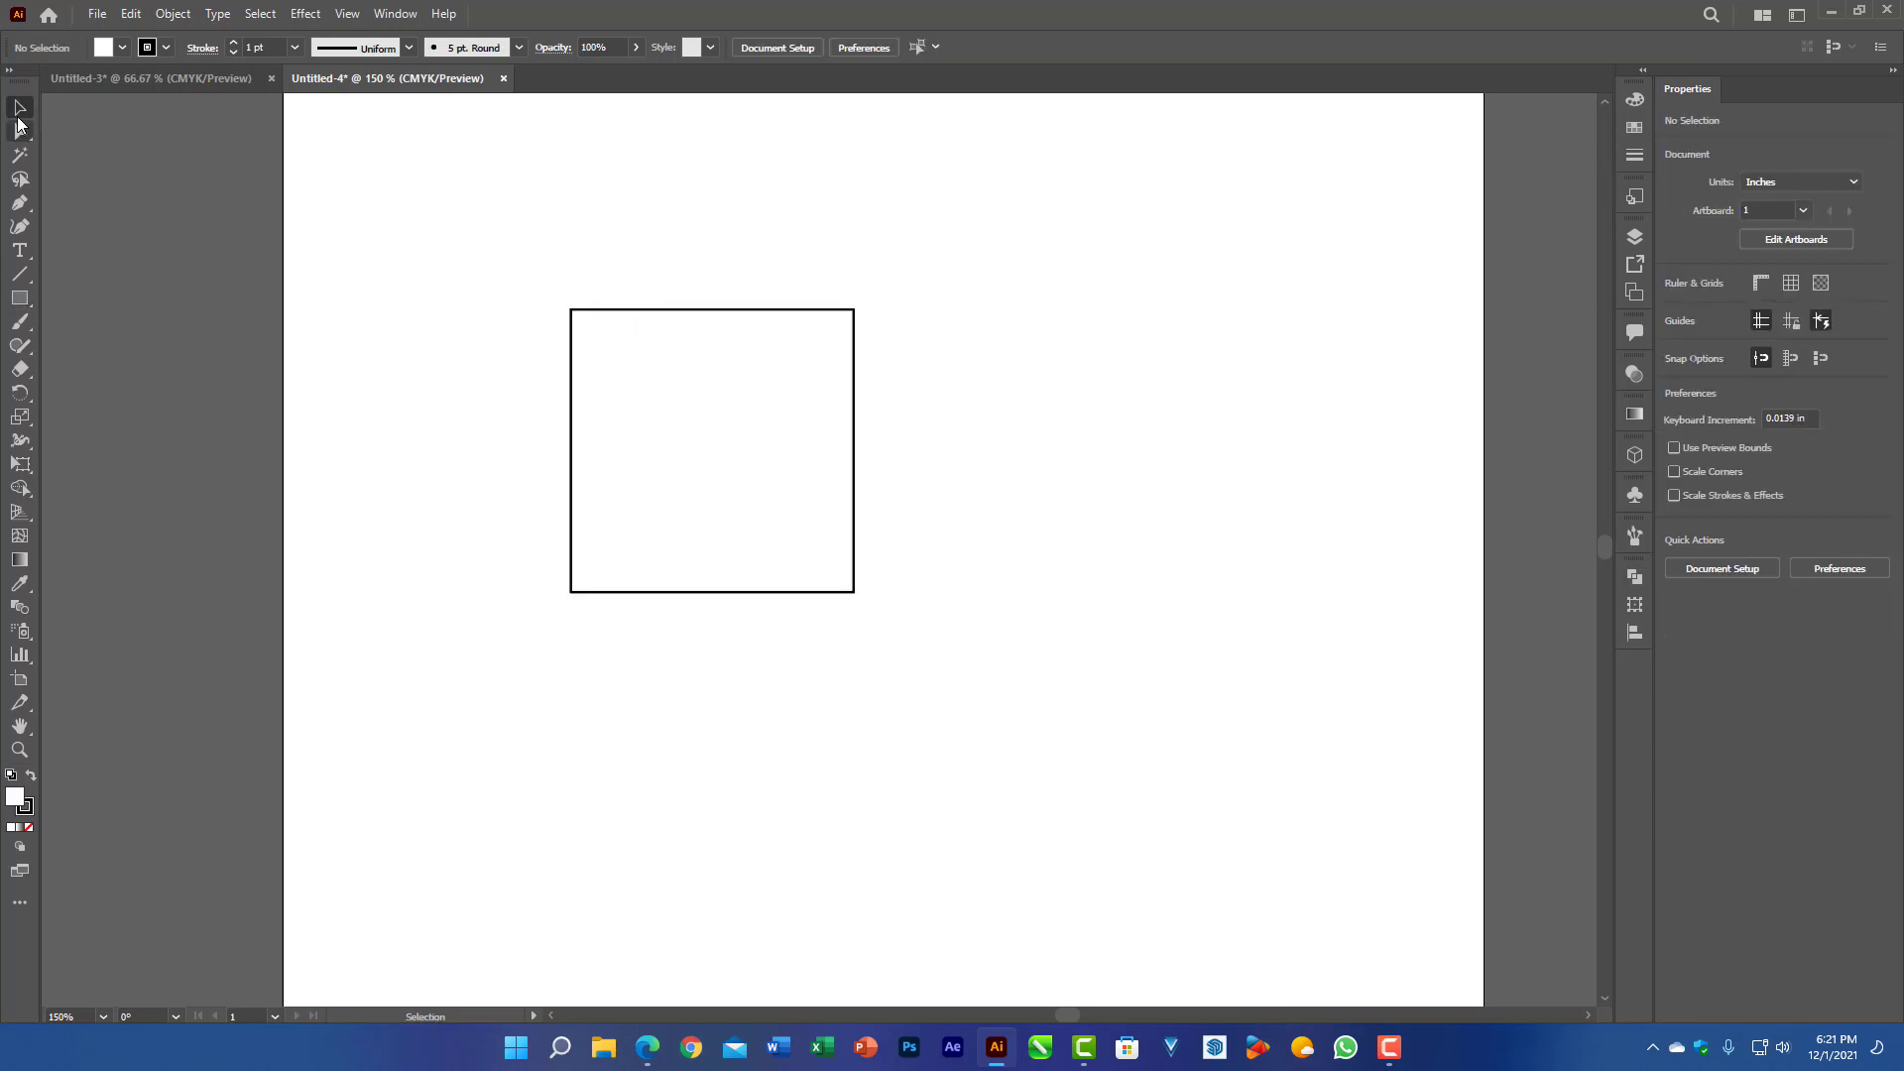
{"action": "left_click", "coordinate": [607, 311]}
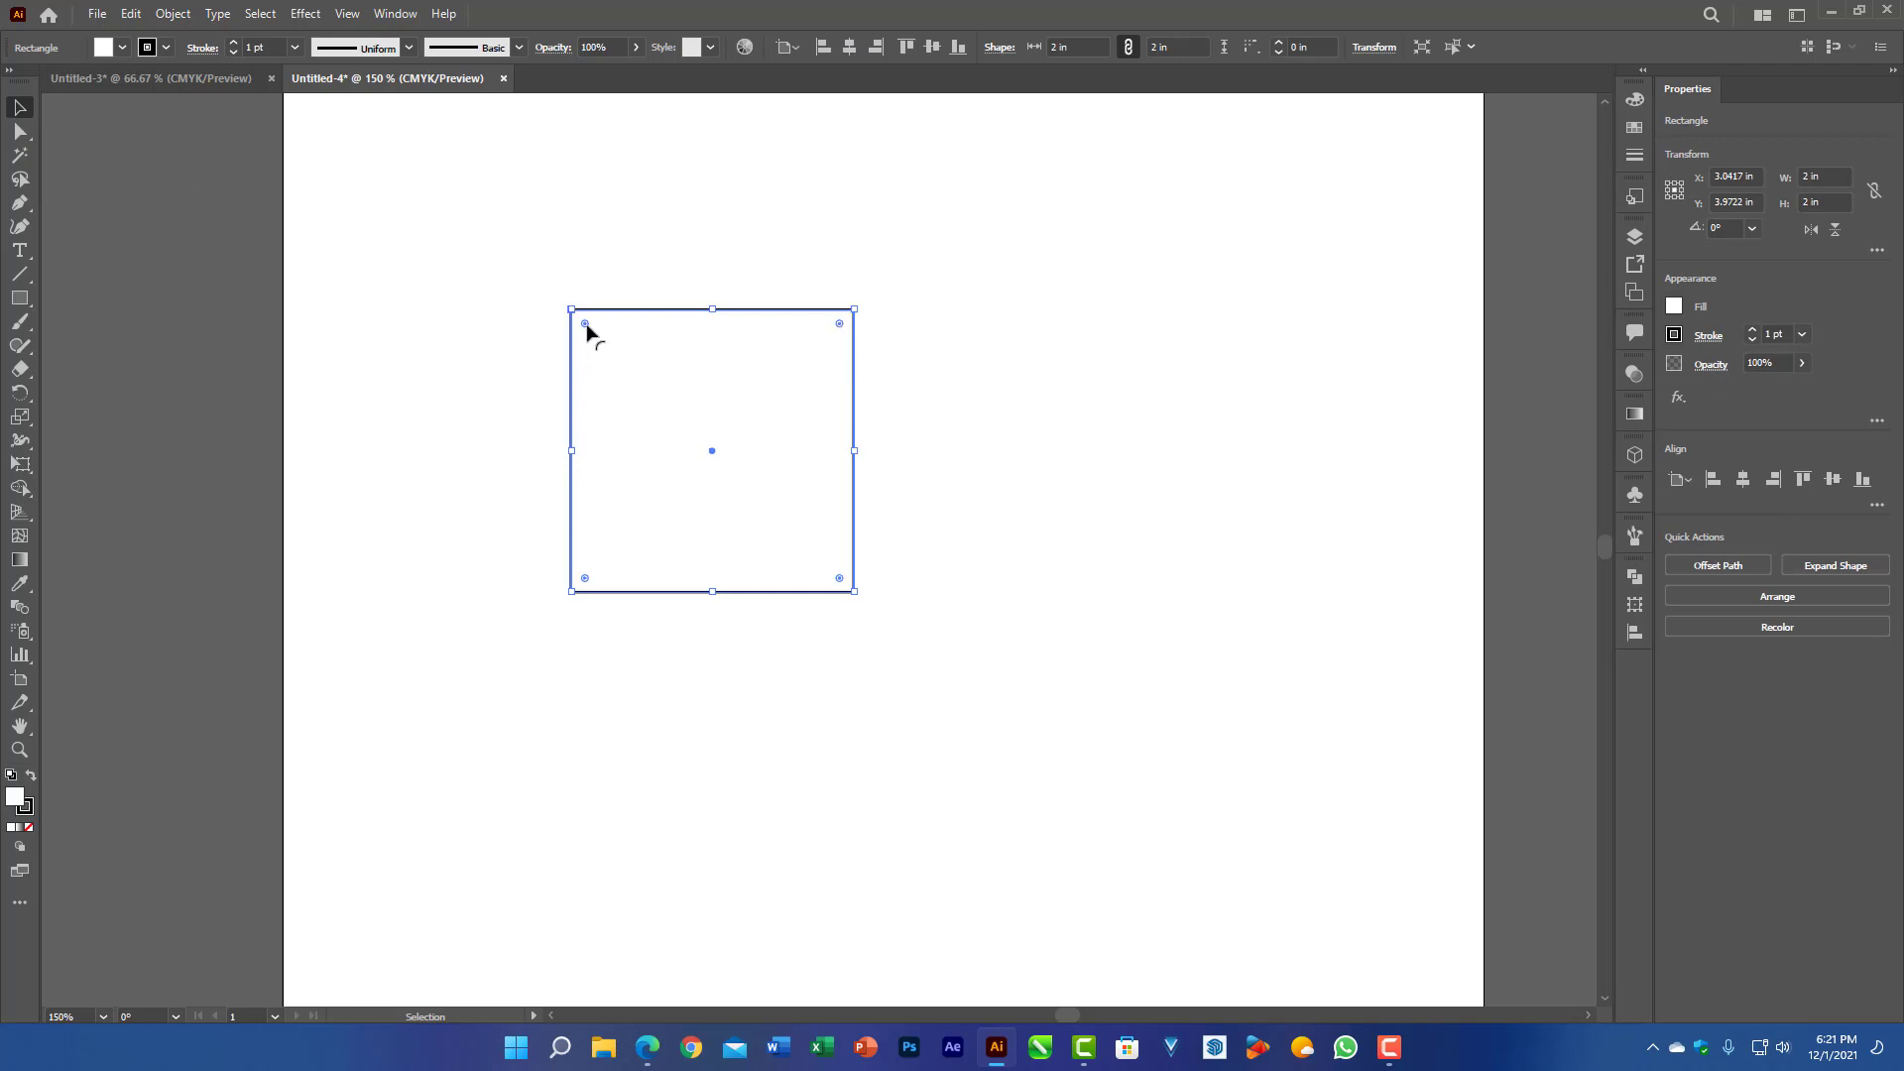
{"action": "left_click_drag", "start_coordinate": [588, 331], "coordinate": [621, 361]}
{"action": "key", "text": "ctrl+z"}
{"action": "left_click_drag", "start_coordinate": [506, 261], "coordinate": [911, 359]}
{"action": "left_click", "coordinate": [916, 460]}
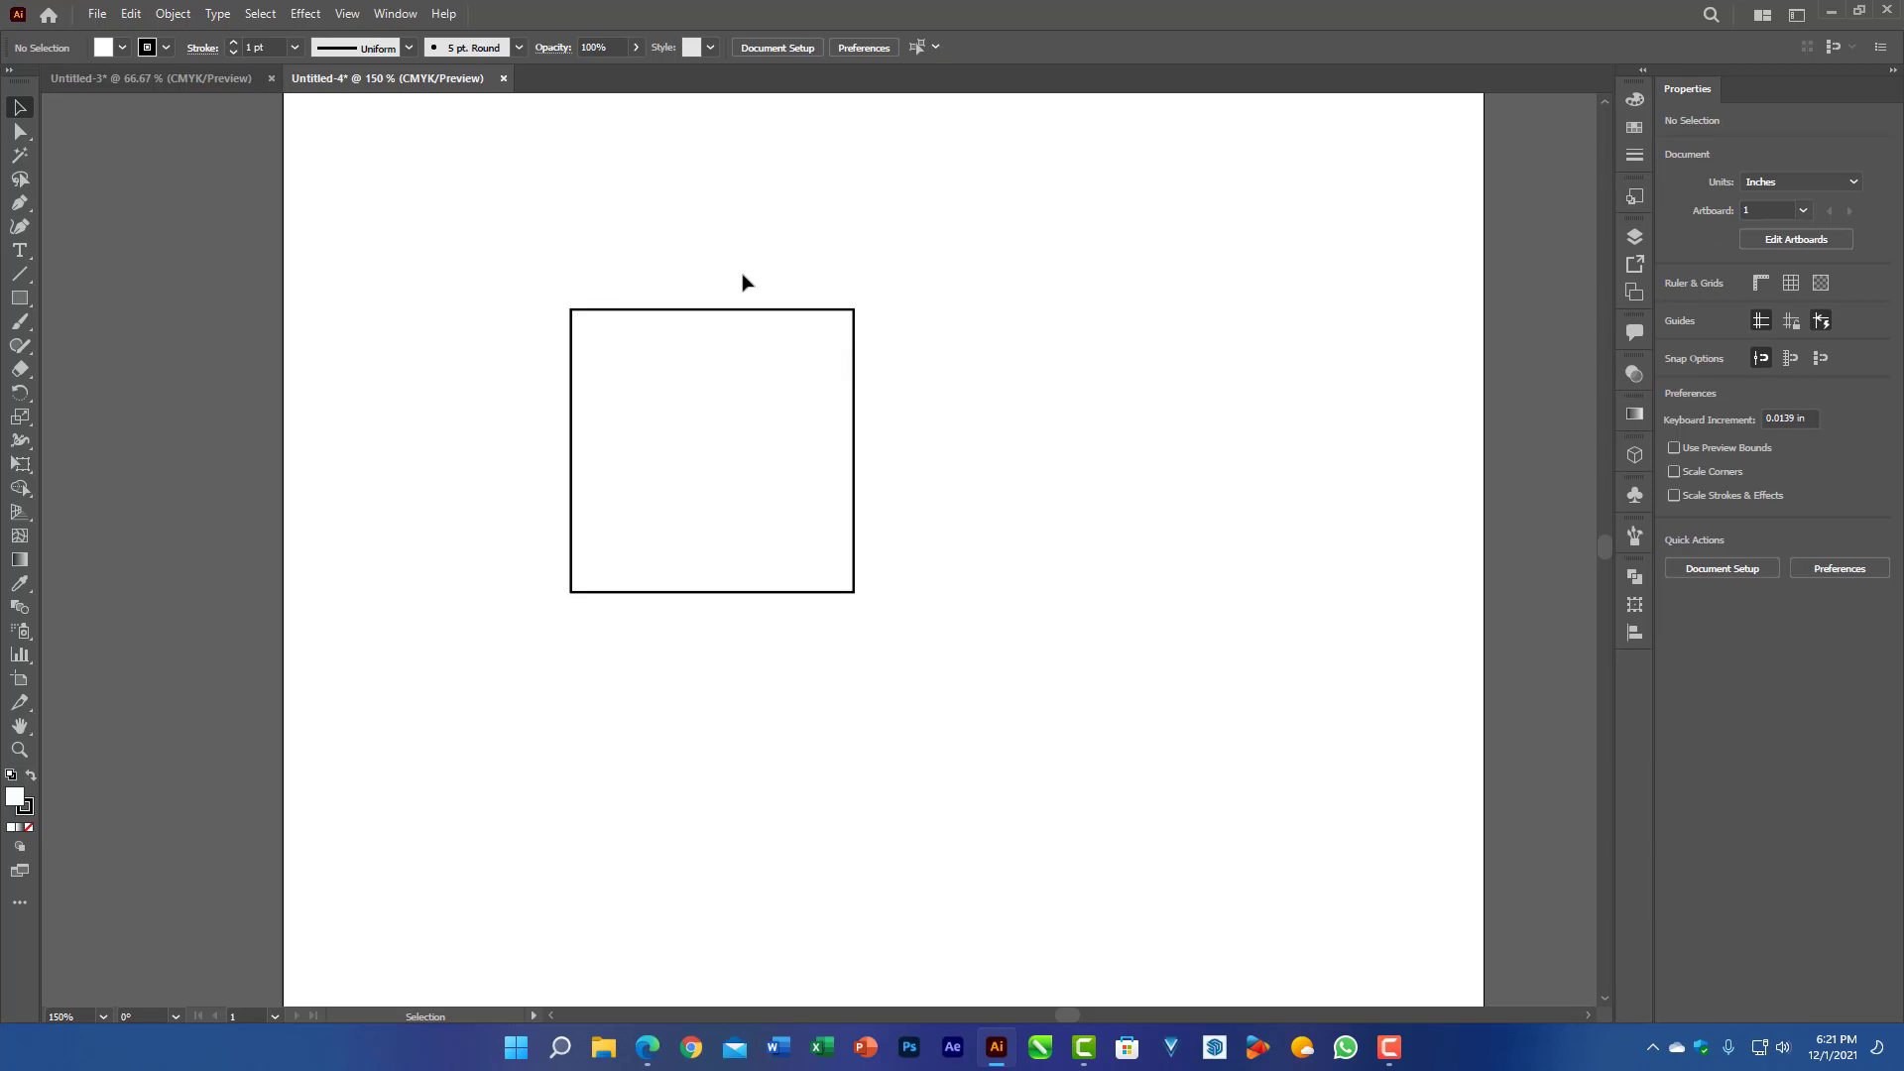
Step: Try rounding only the square's two upper corners together using Direct Selection, and undo the rounding
{"action": "left_click", "coordinate": [19, 133]}
{"action": "left_click_drag", "start_coordinate": [524, 274], "coordinate": [682, 399]}
{"action": "key", "text": "ctrl+z"}
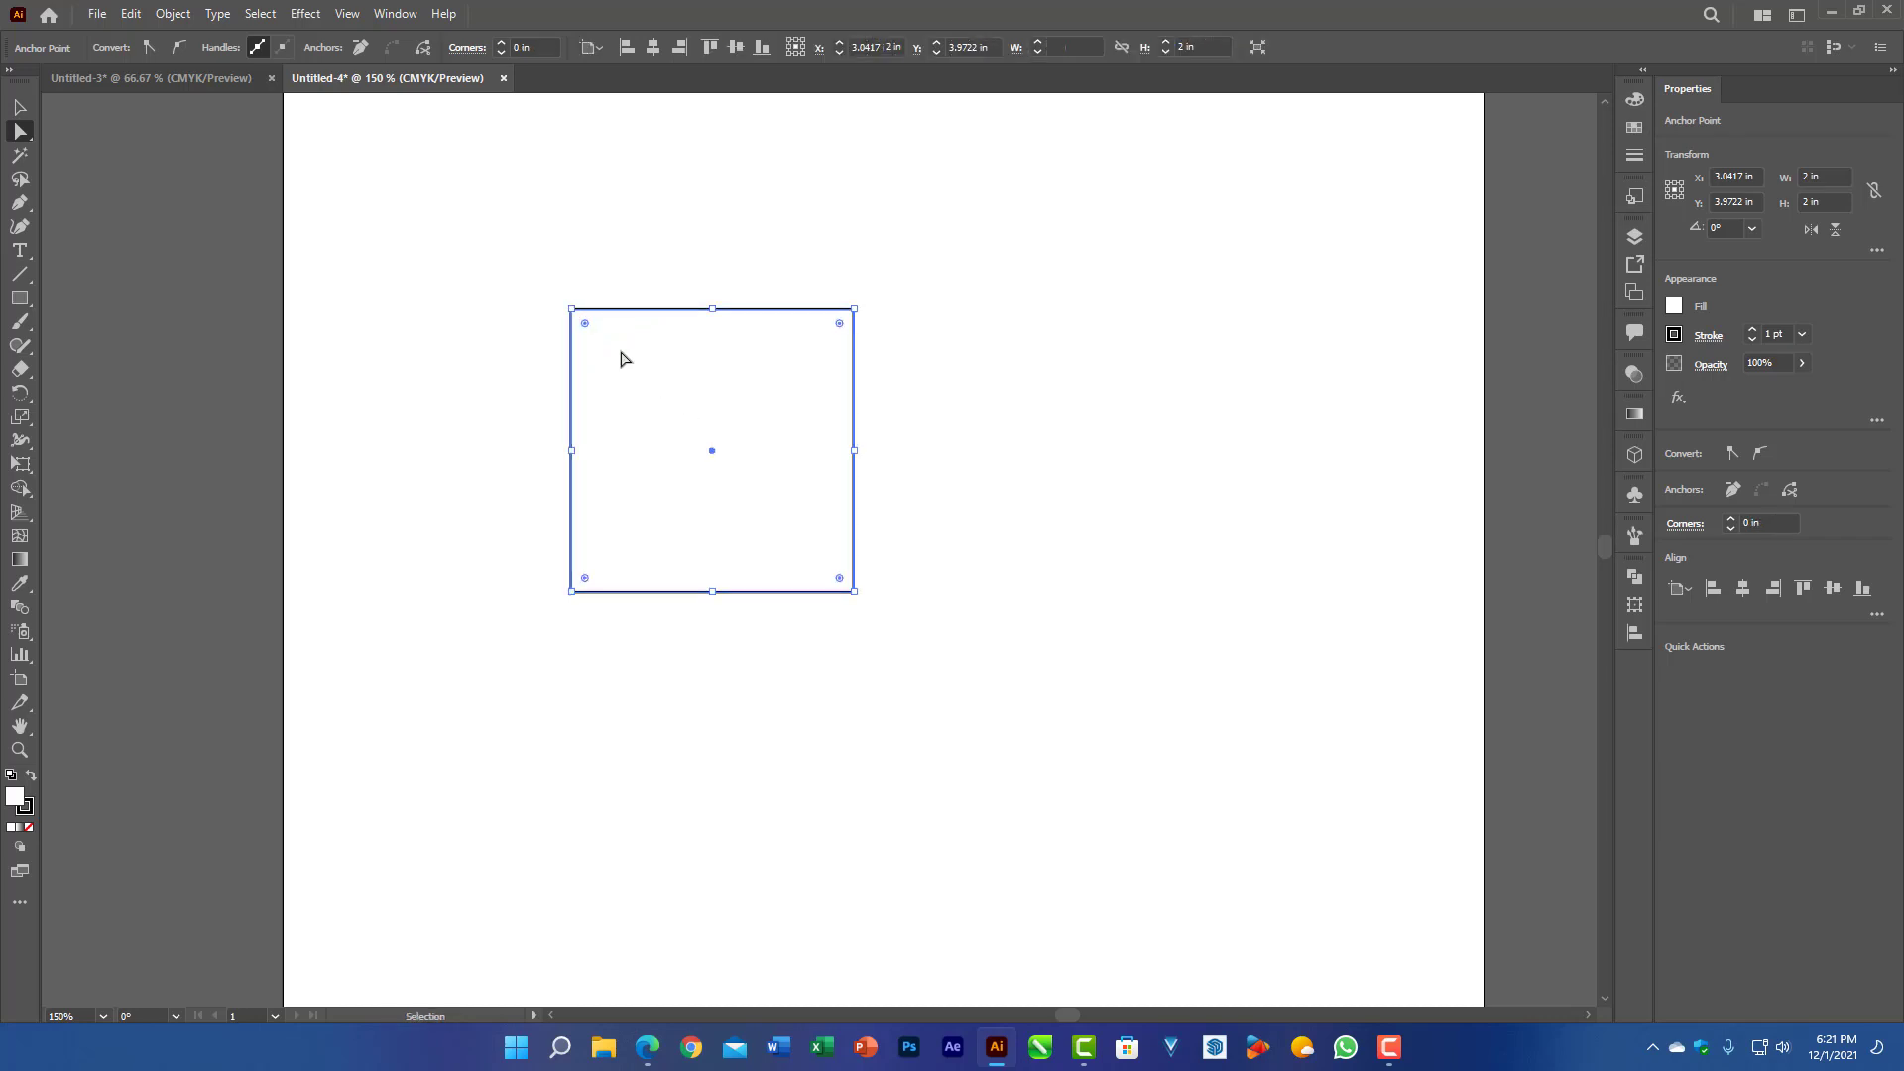
{"action": "left_click_drag", "start_coordinate": [553, 312], "coordinate": [896, 359]}
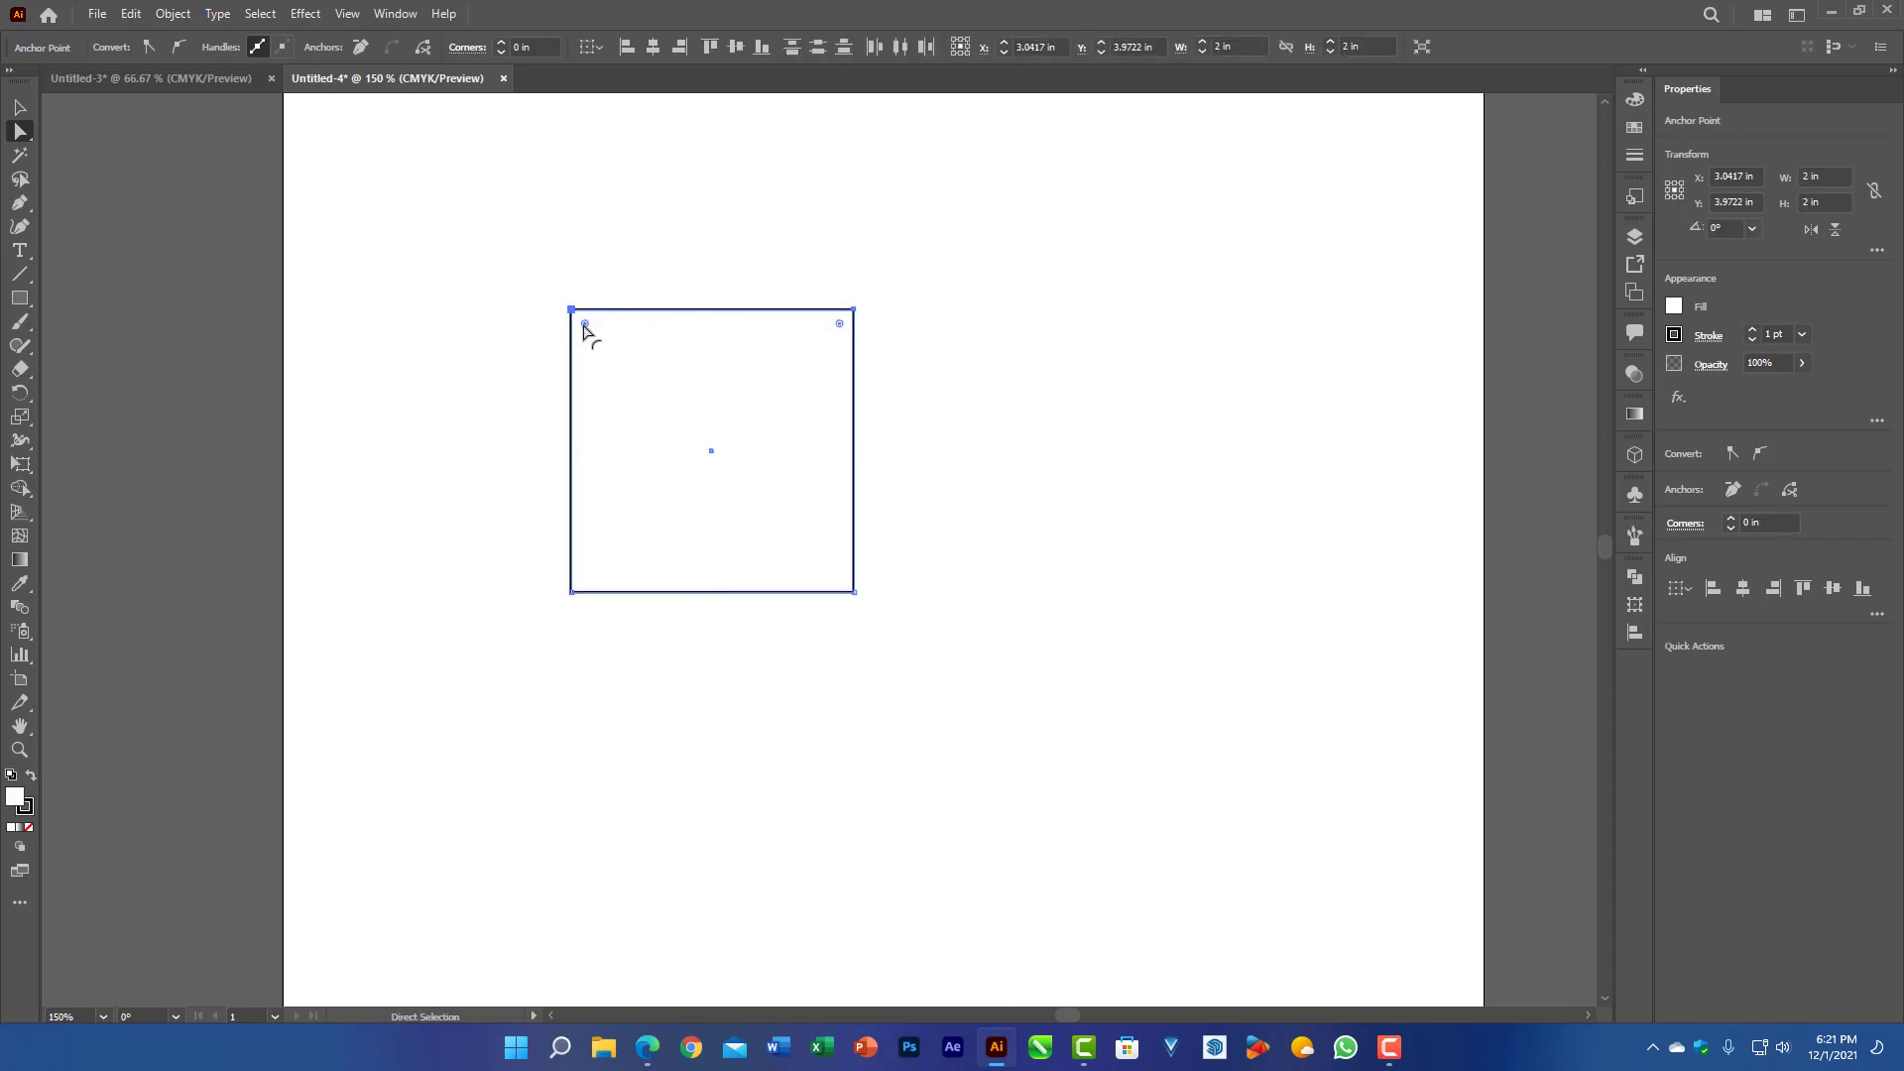
{"action": "left_click_drag", "start_coordinate": [584, 324], "coordinate": [667, 389]}
{"action": "key", "text": "z"}
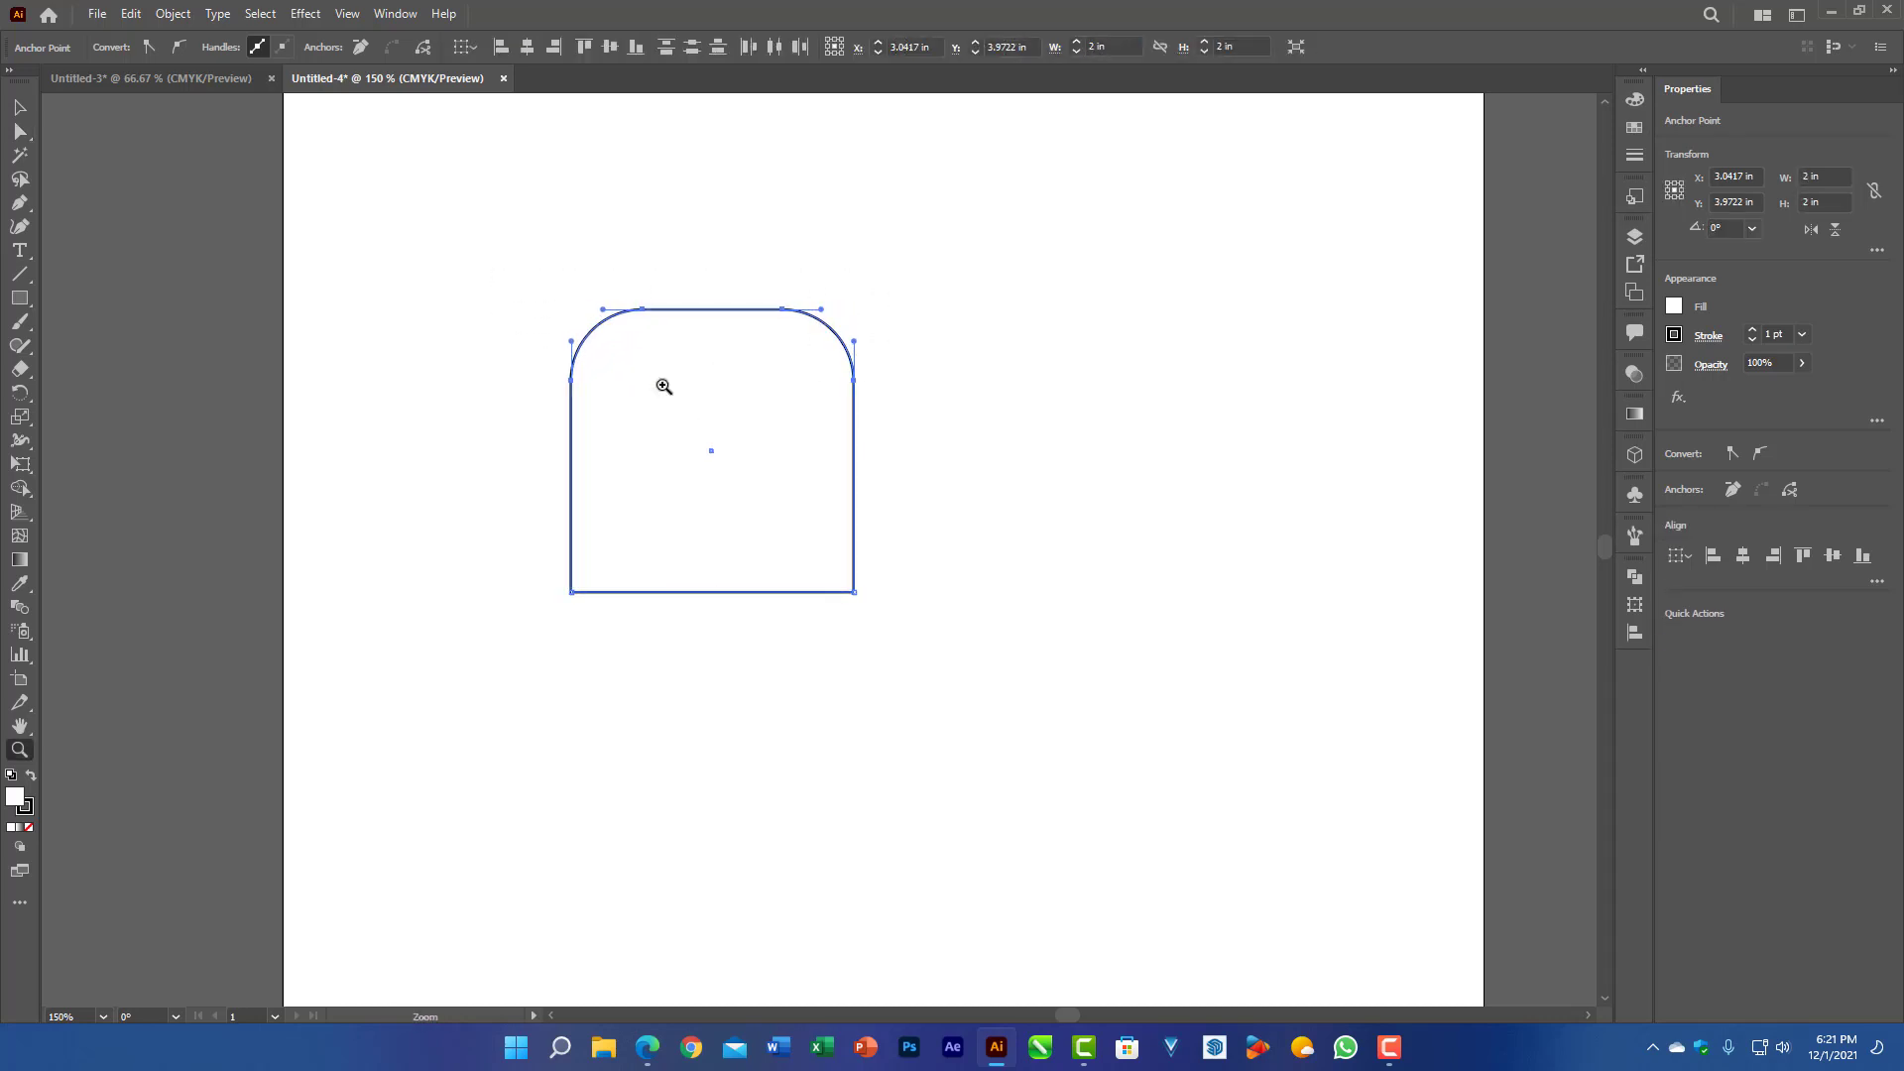
{"action": "key", "text": "ctrl+z"}
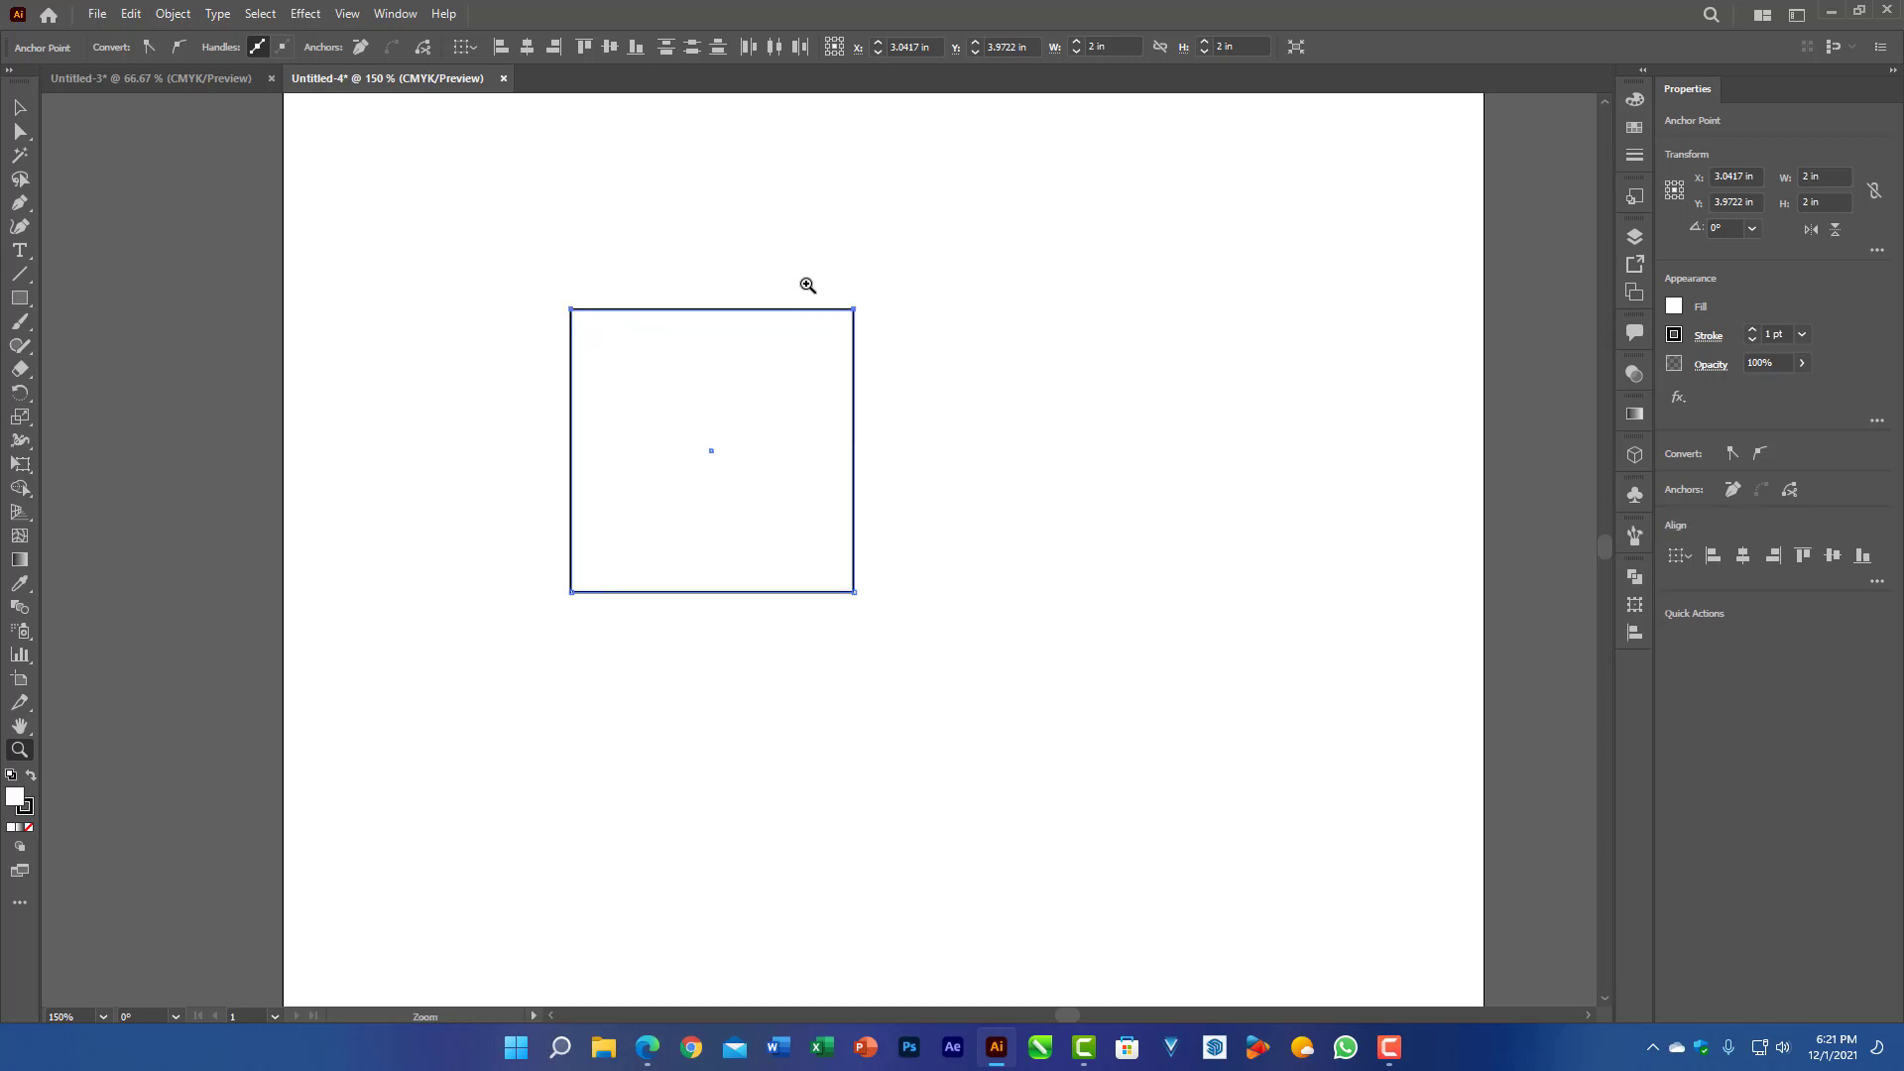
Step: Try rounding the square's upper-right corner and its lower-left corner, the latter by about 0.59 in, and undo both
{"action": "left_click", "coordinate": [20, 131]}
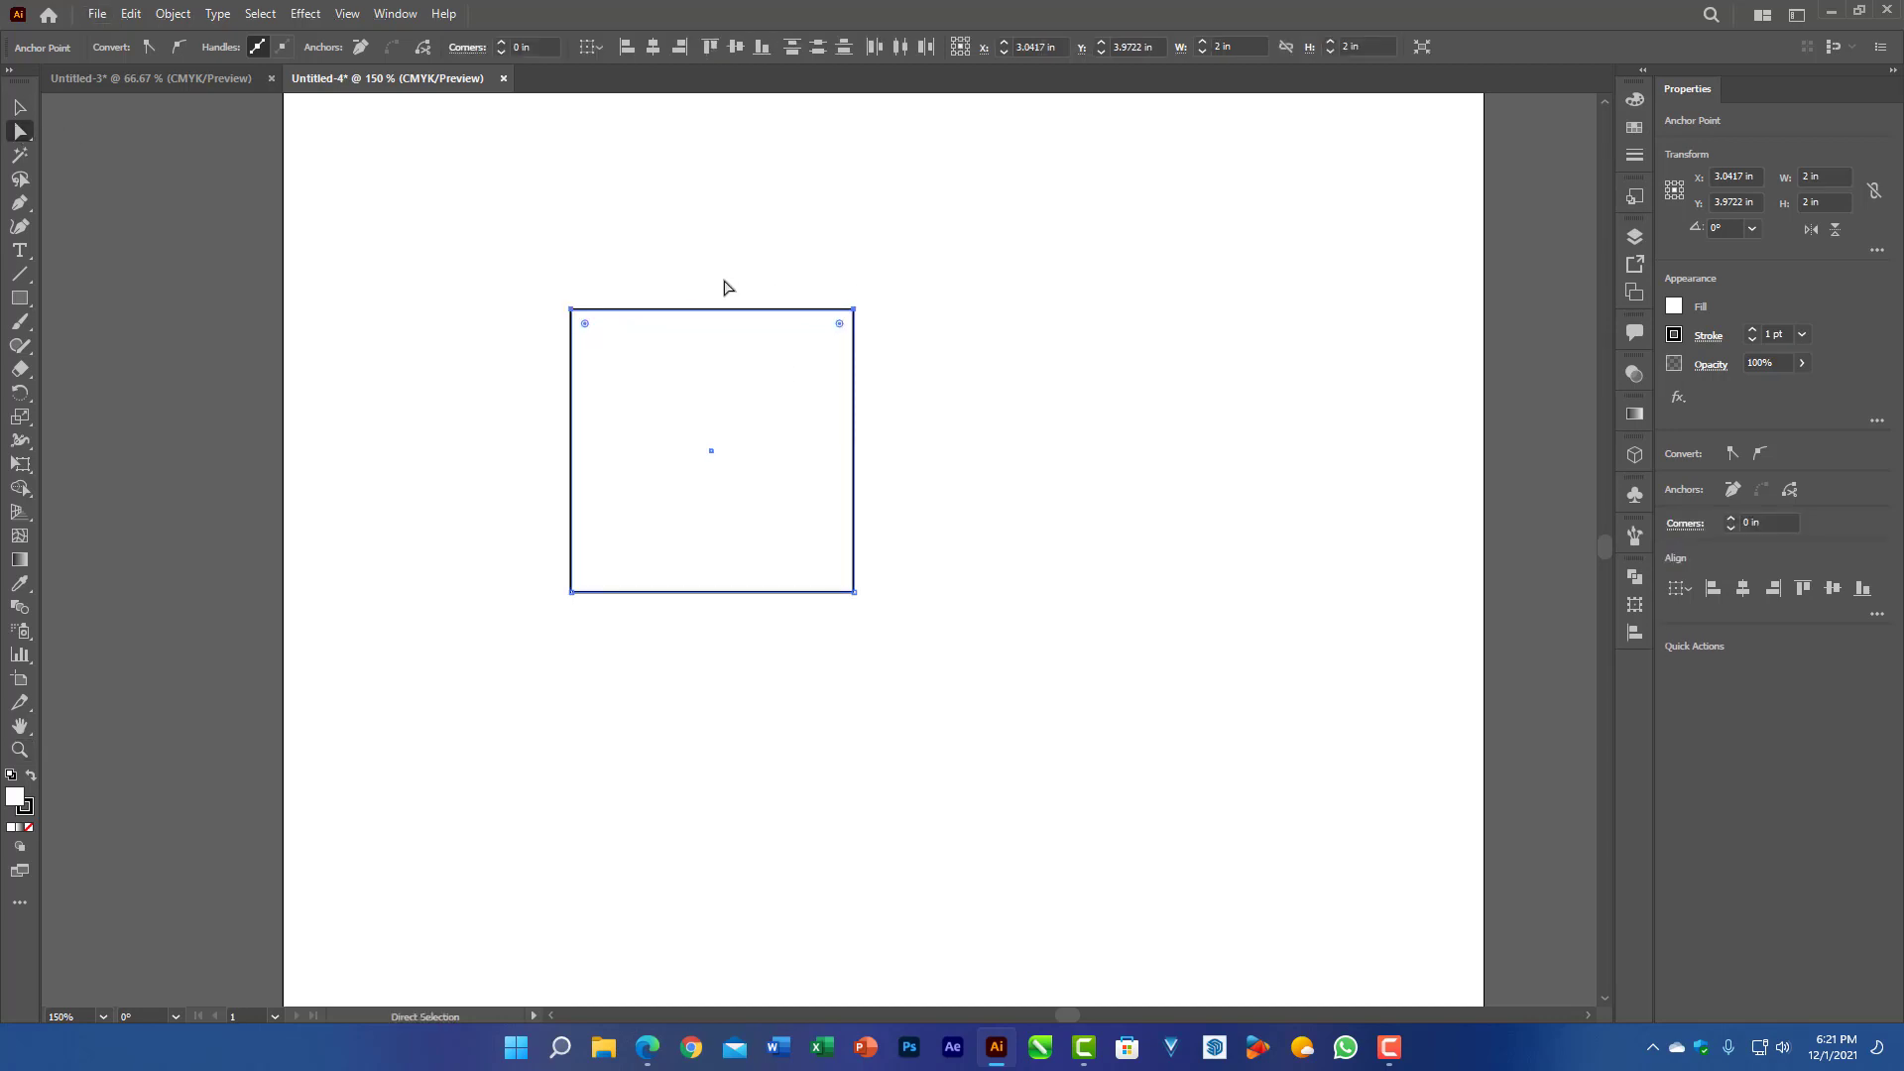
{"action": "left_click_drag", "start_coordinate": [746, 264], "coordinate": [938, 401]}
{"action": "left_click_drag", "start_coordinate": [841, 323], "coordinate": [786, 389]}
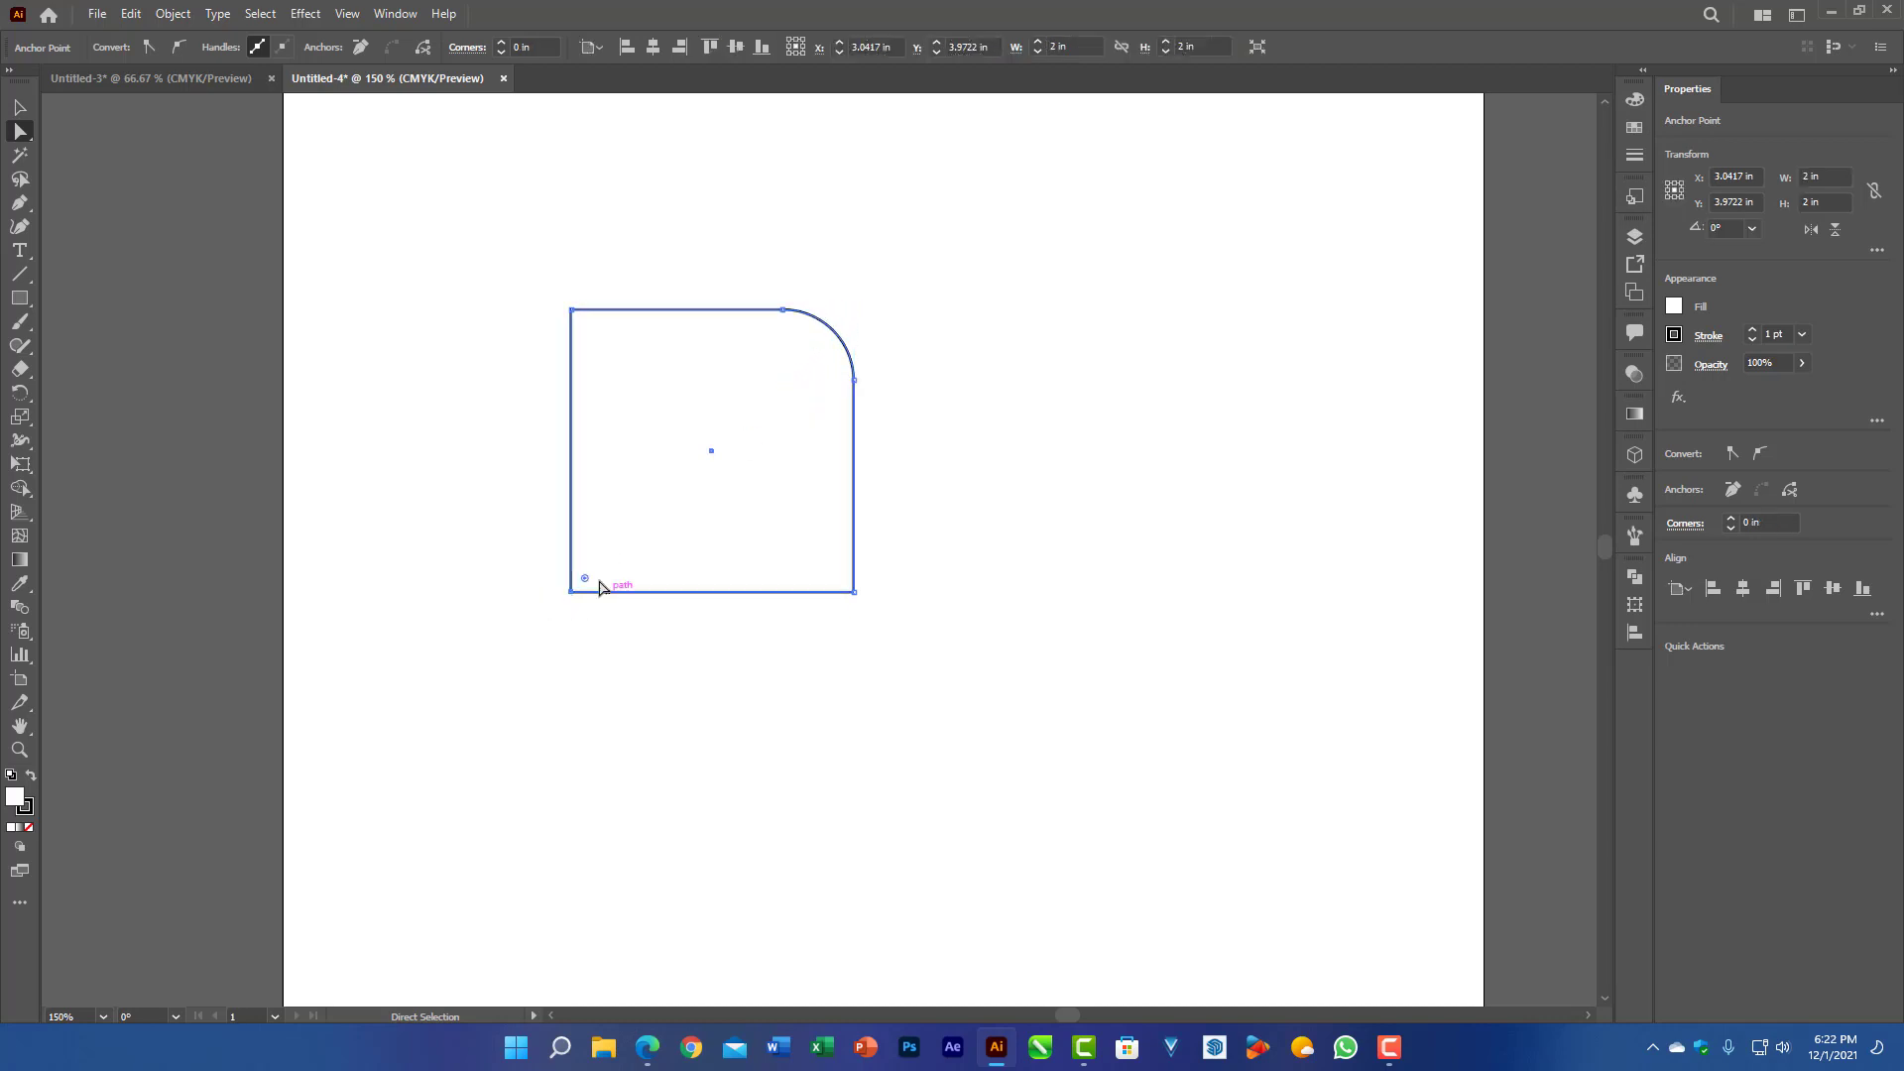
{"action": "left_click_drag", "start_coordinate": [584, 578], "coordinate": [660, 515]}
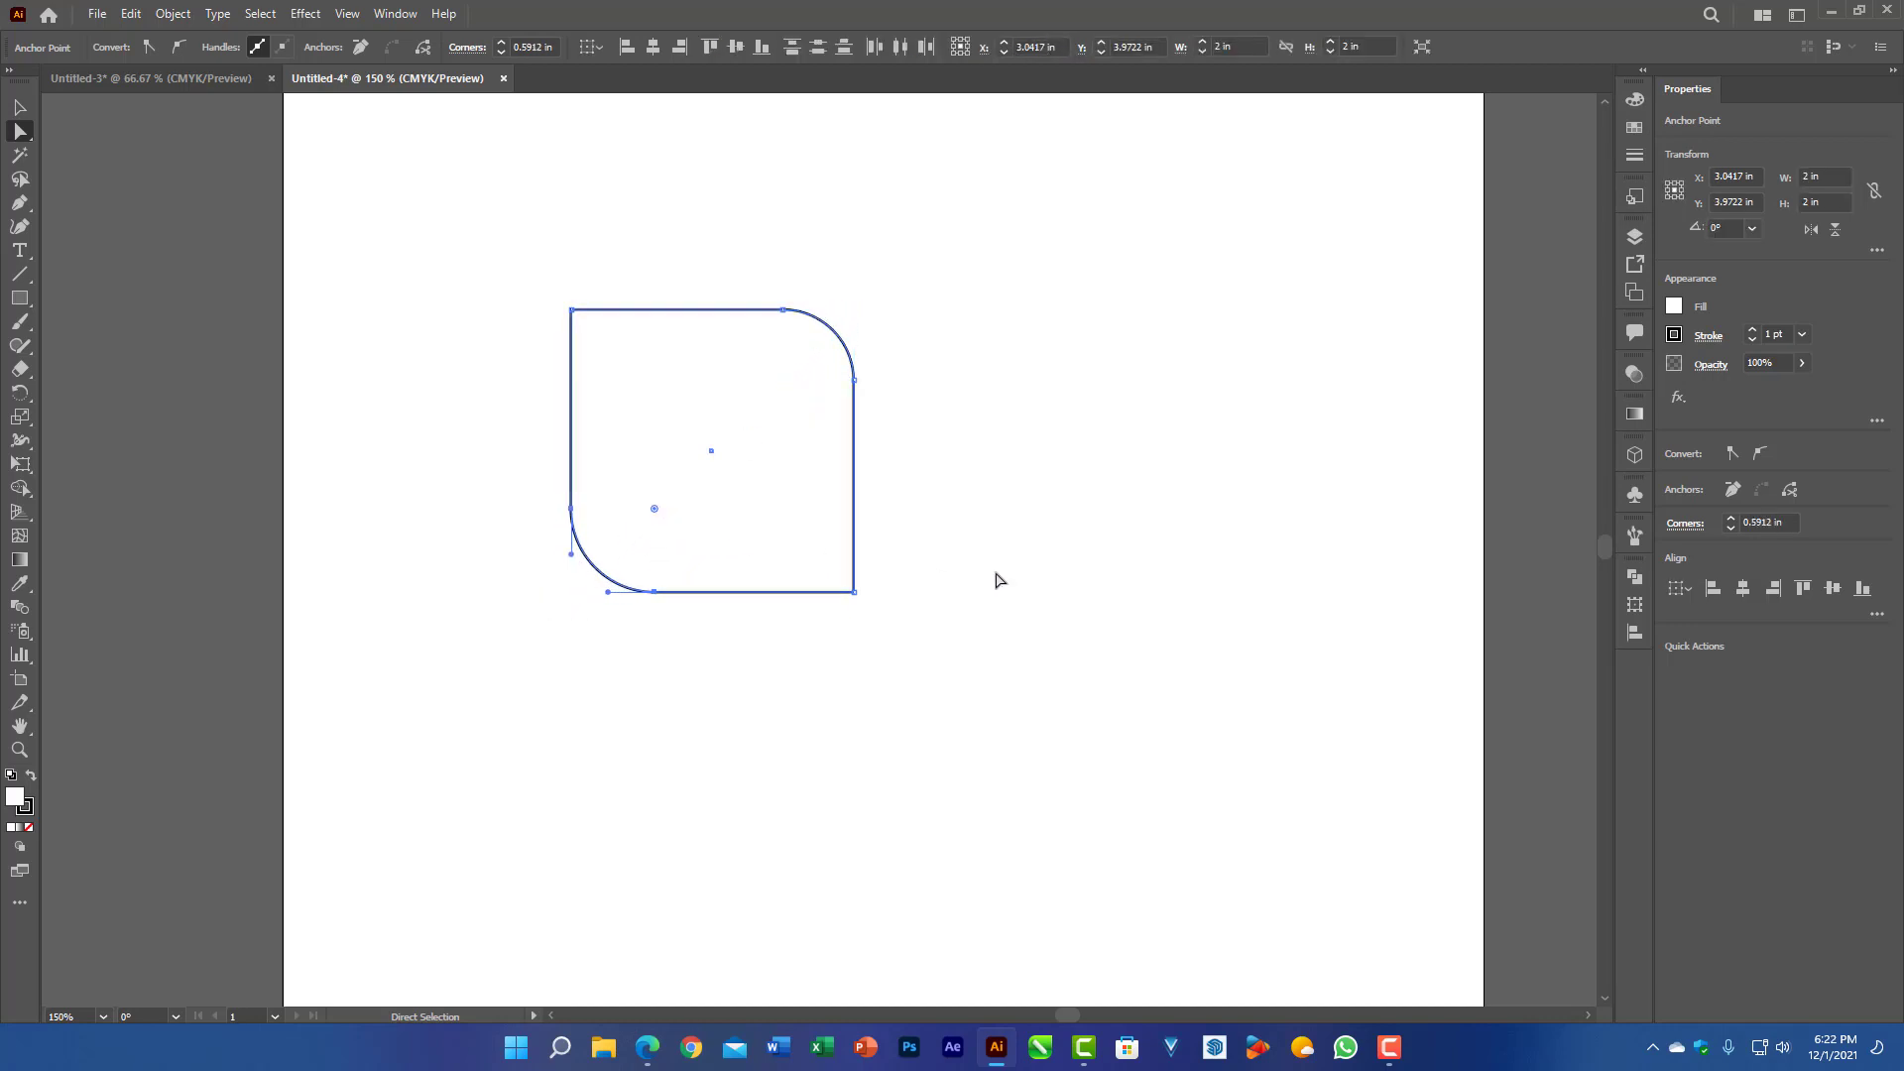
{"action": "key", "text": "ctrl+z"}
{"action": "key", "text": "ctrl+z"}
{"action": "key", "text": "ctrl+z"}
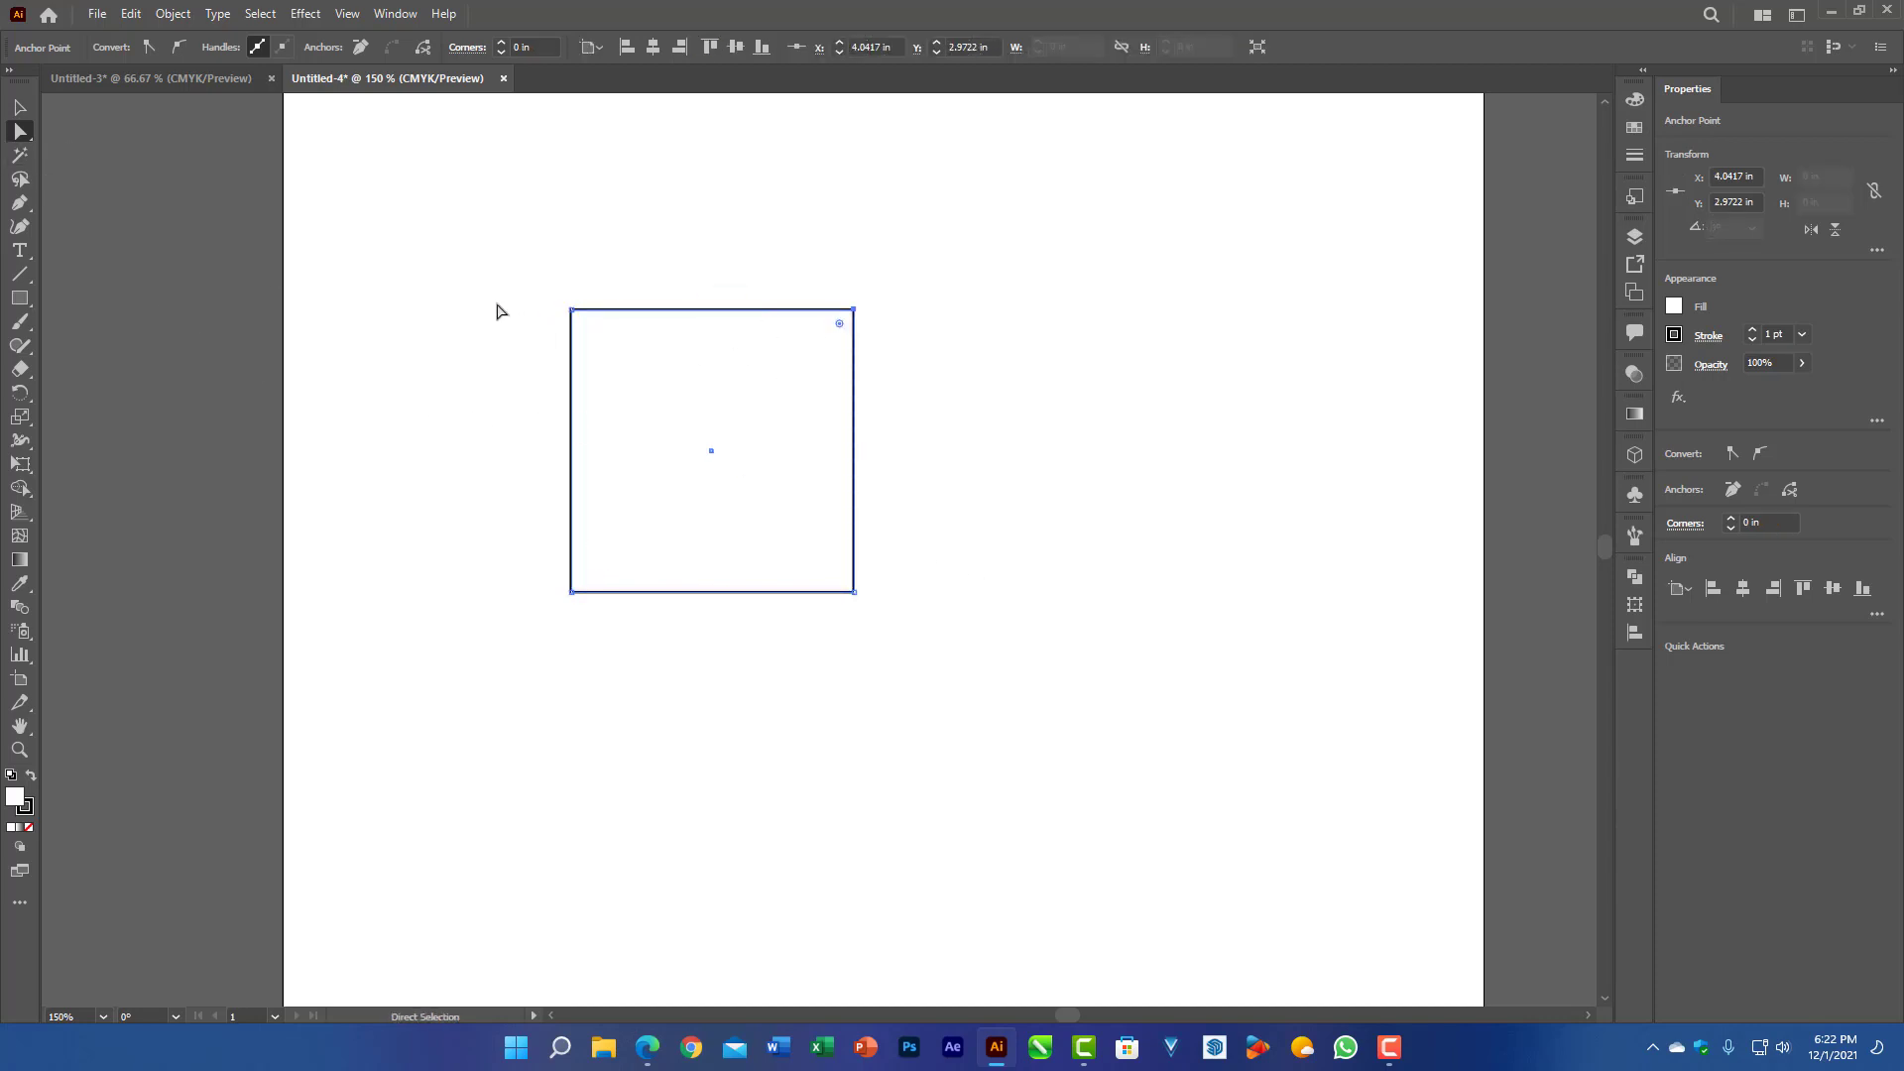
Step: Try bending the square's upper edge at its middle anchor with the Anchor Point tool, and undo the curve
{"action": "left_click", "coordinate": [21, 207]}
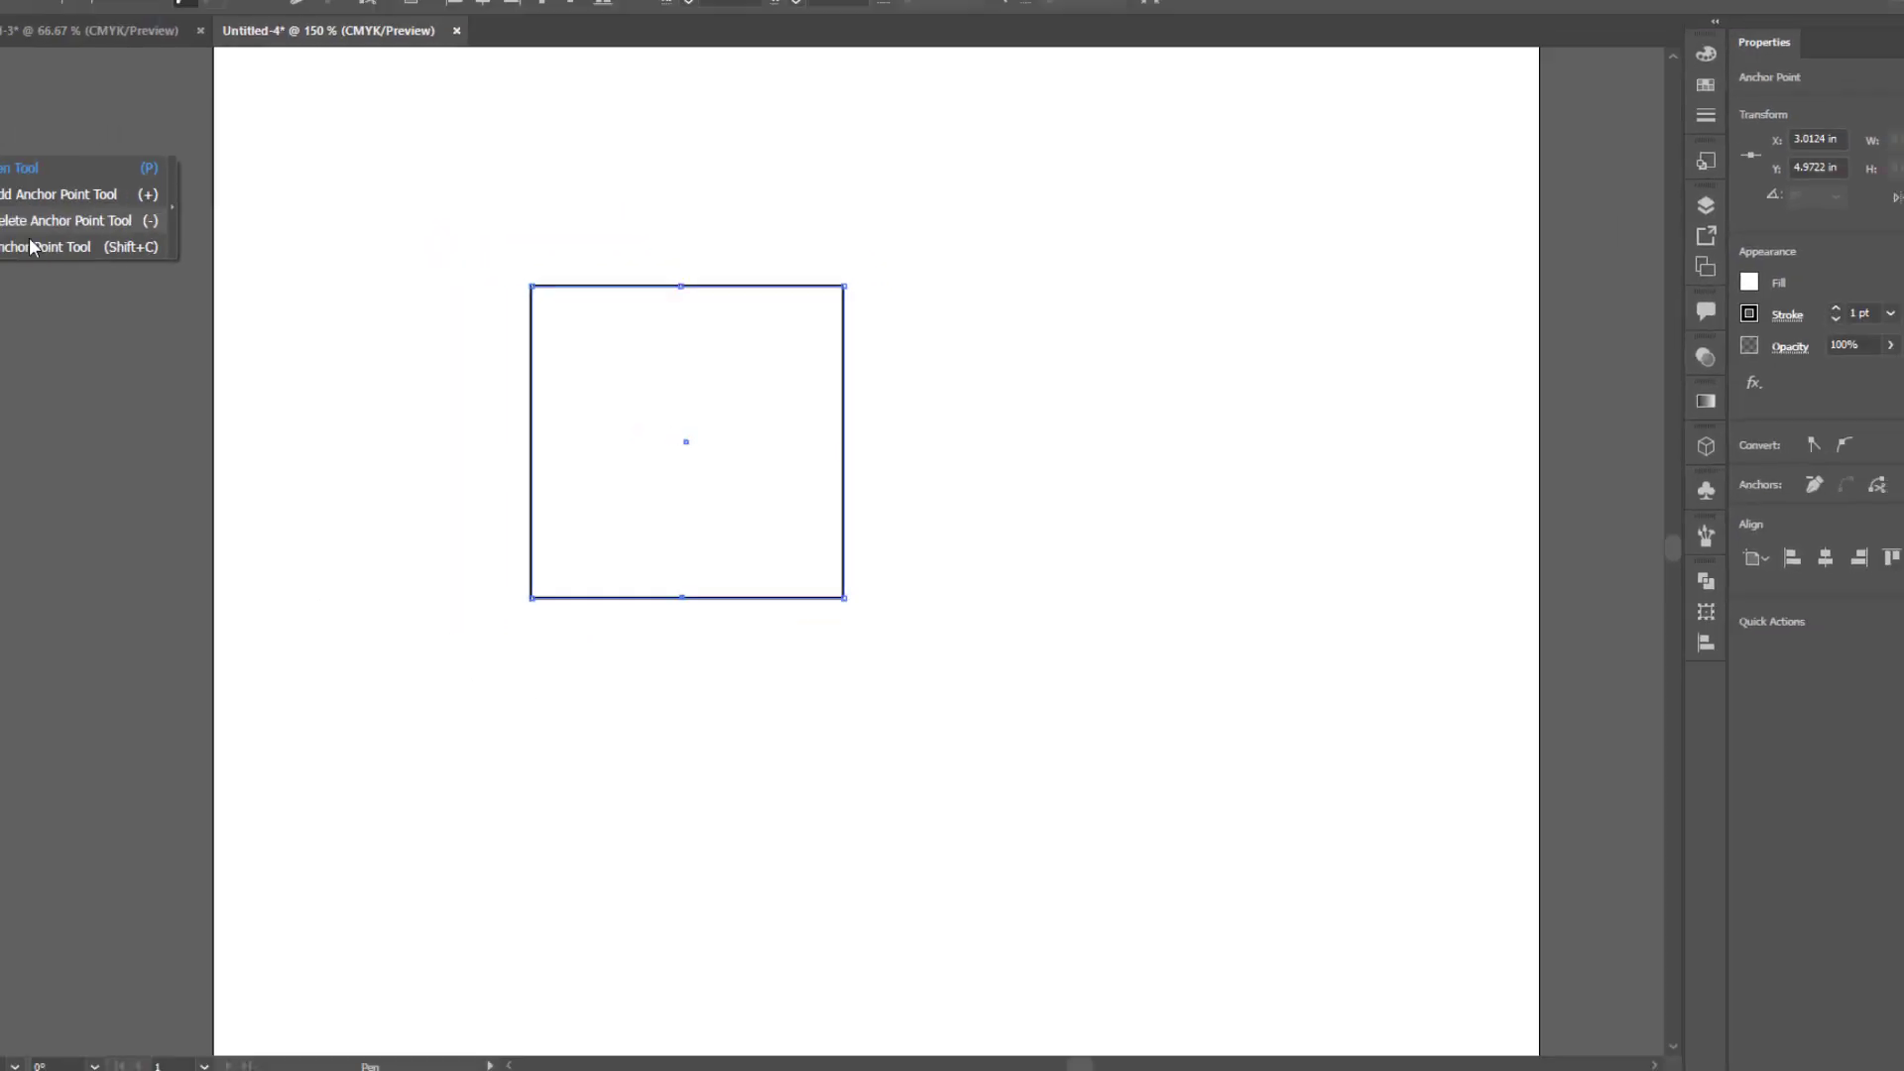
{"action": "left_click", "coordinate": [139, 278]}
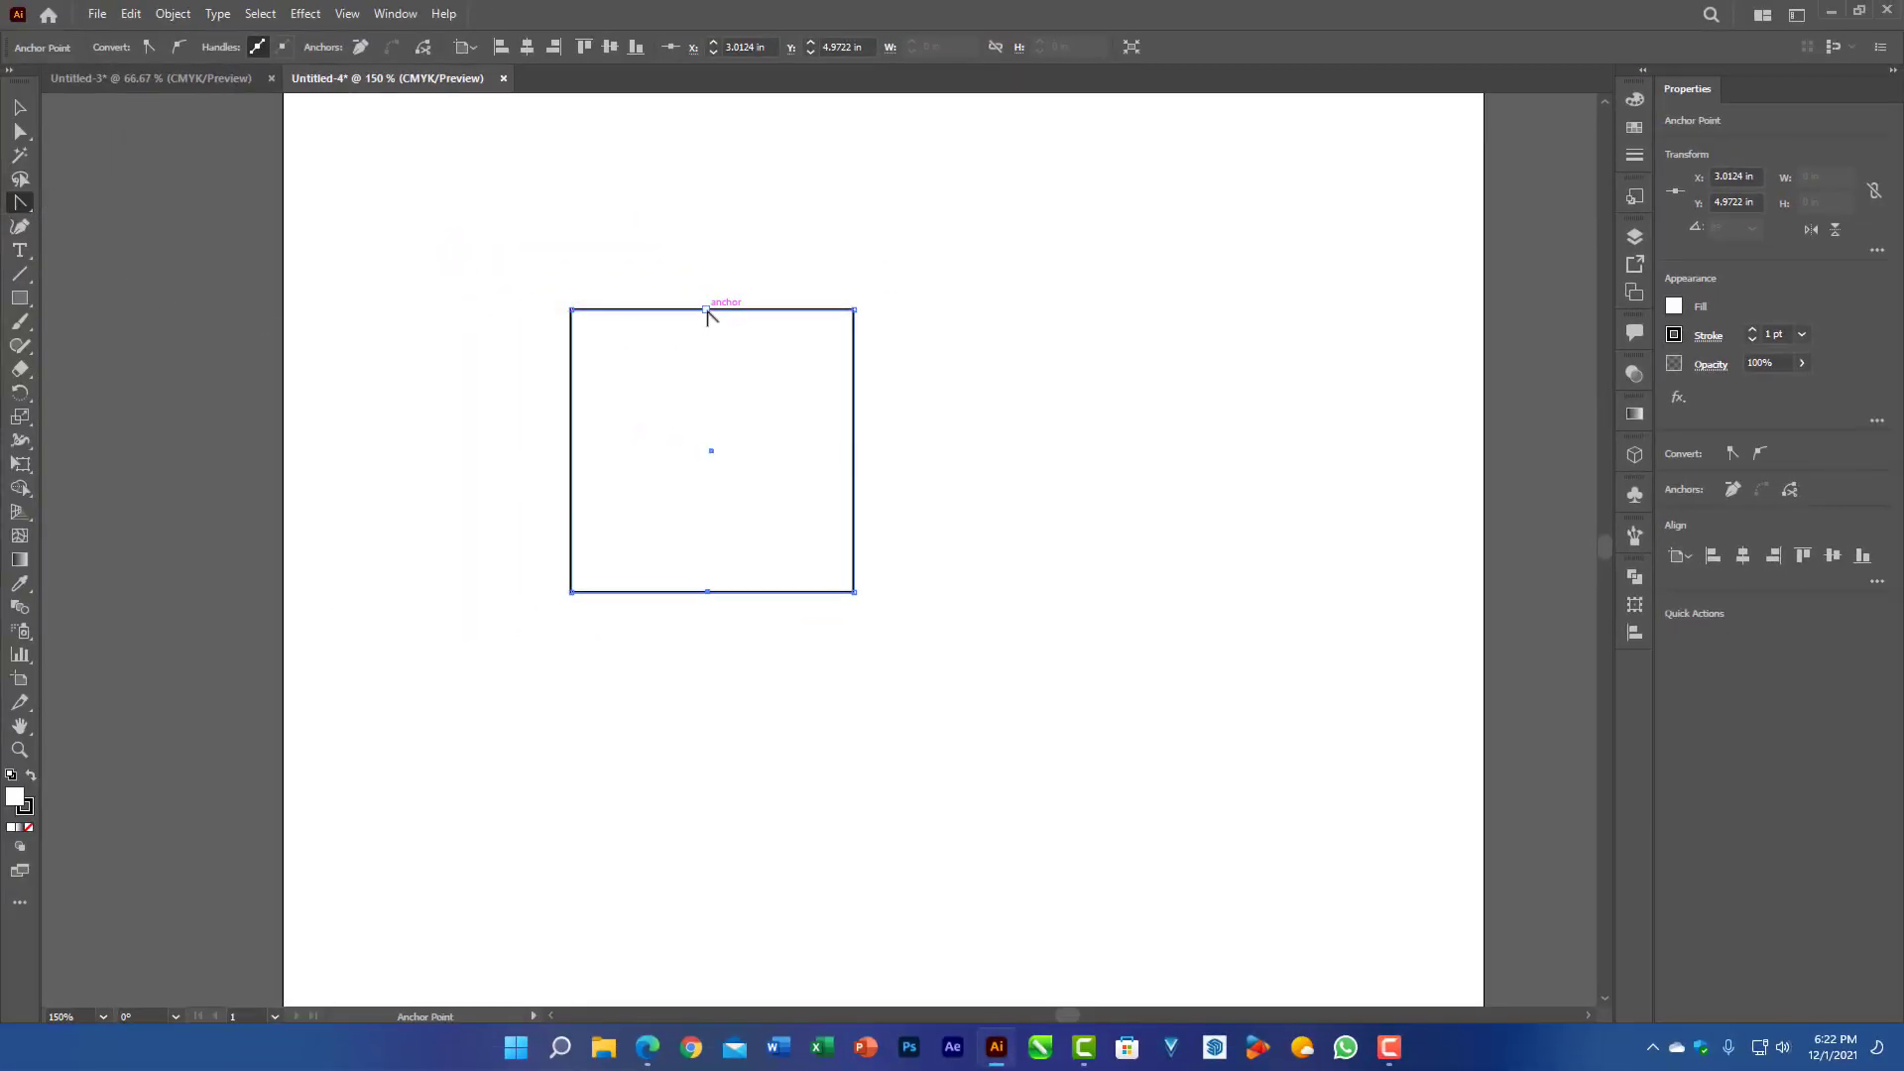
{"action": "left_click_drag", "start_coordinate": [708, 309], "coordinate": [714, 266]}
{"action": "key", "text": "ctrl+z"}
{"action": "key", "text": "ctrl+z"}
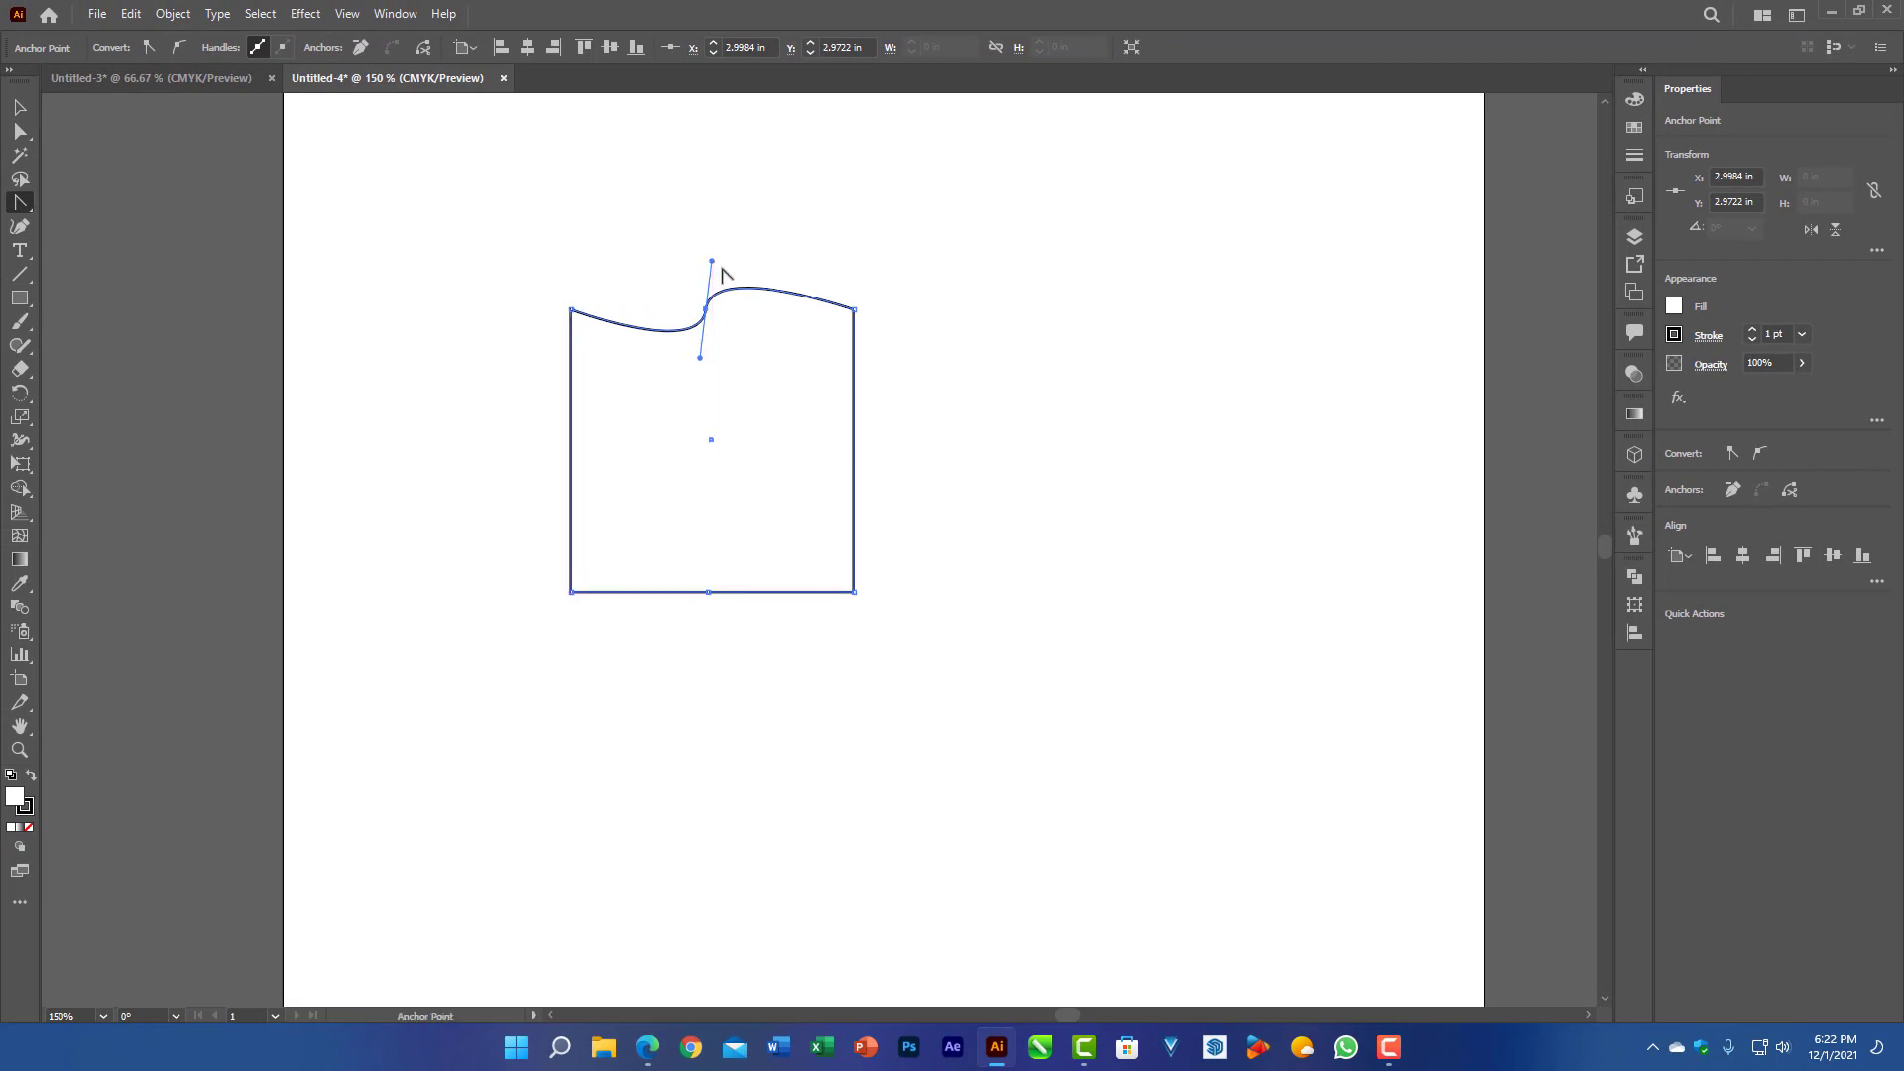
Step: Try pulling the middle anchors of the upper and lower edges outward into an elongated hexagon, and undo both moves
{"action": "key", "text": "p"}
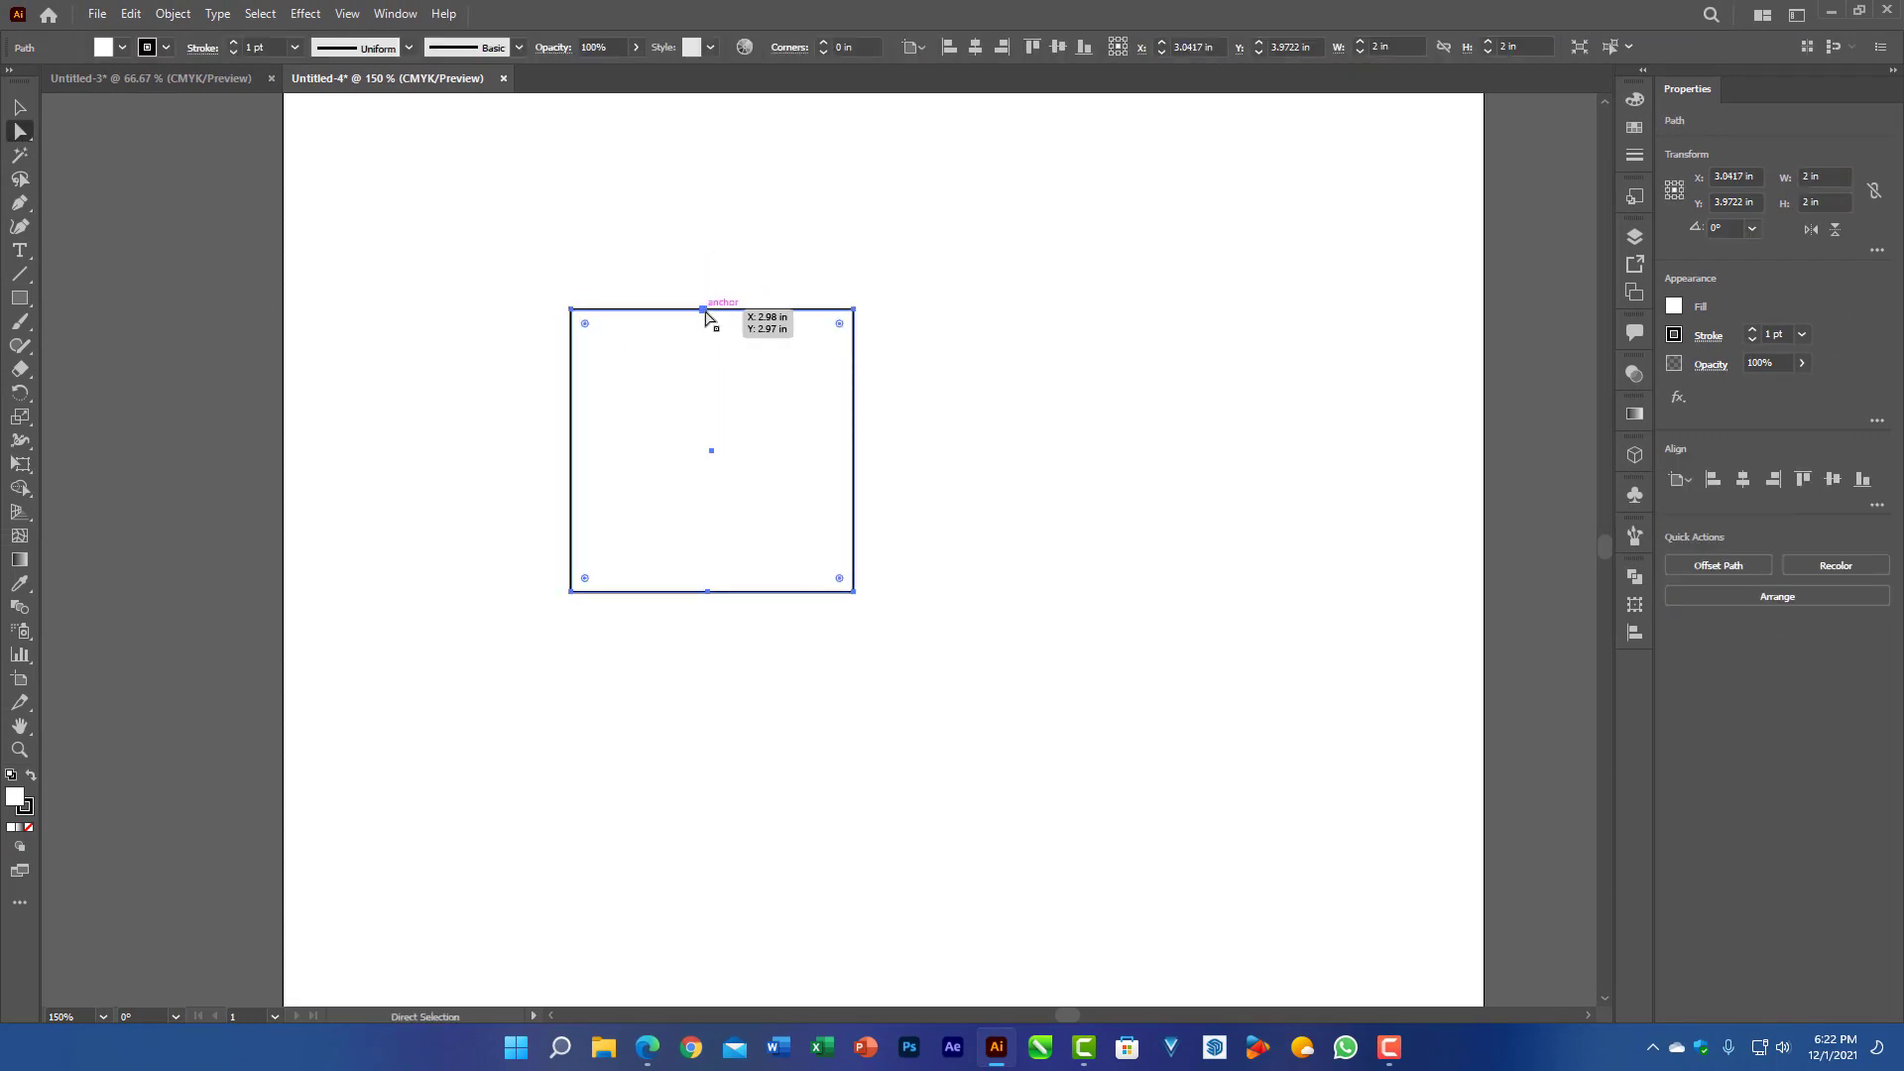
{"action": "left_click_drag", "start_coordinate": [706, 310], "coordinate": [752, 191]}
{"action": "left_click", "coordinate": [743, 340]}
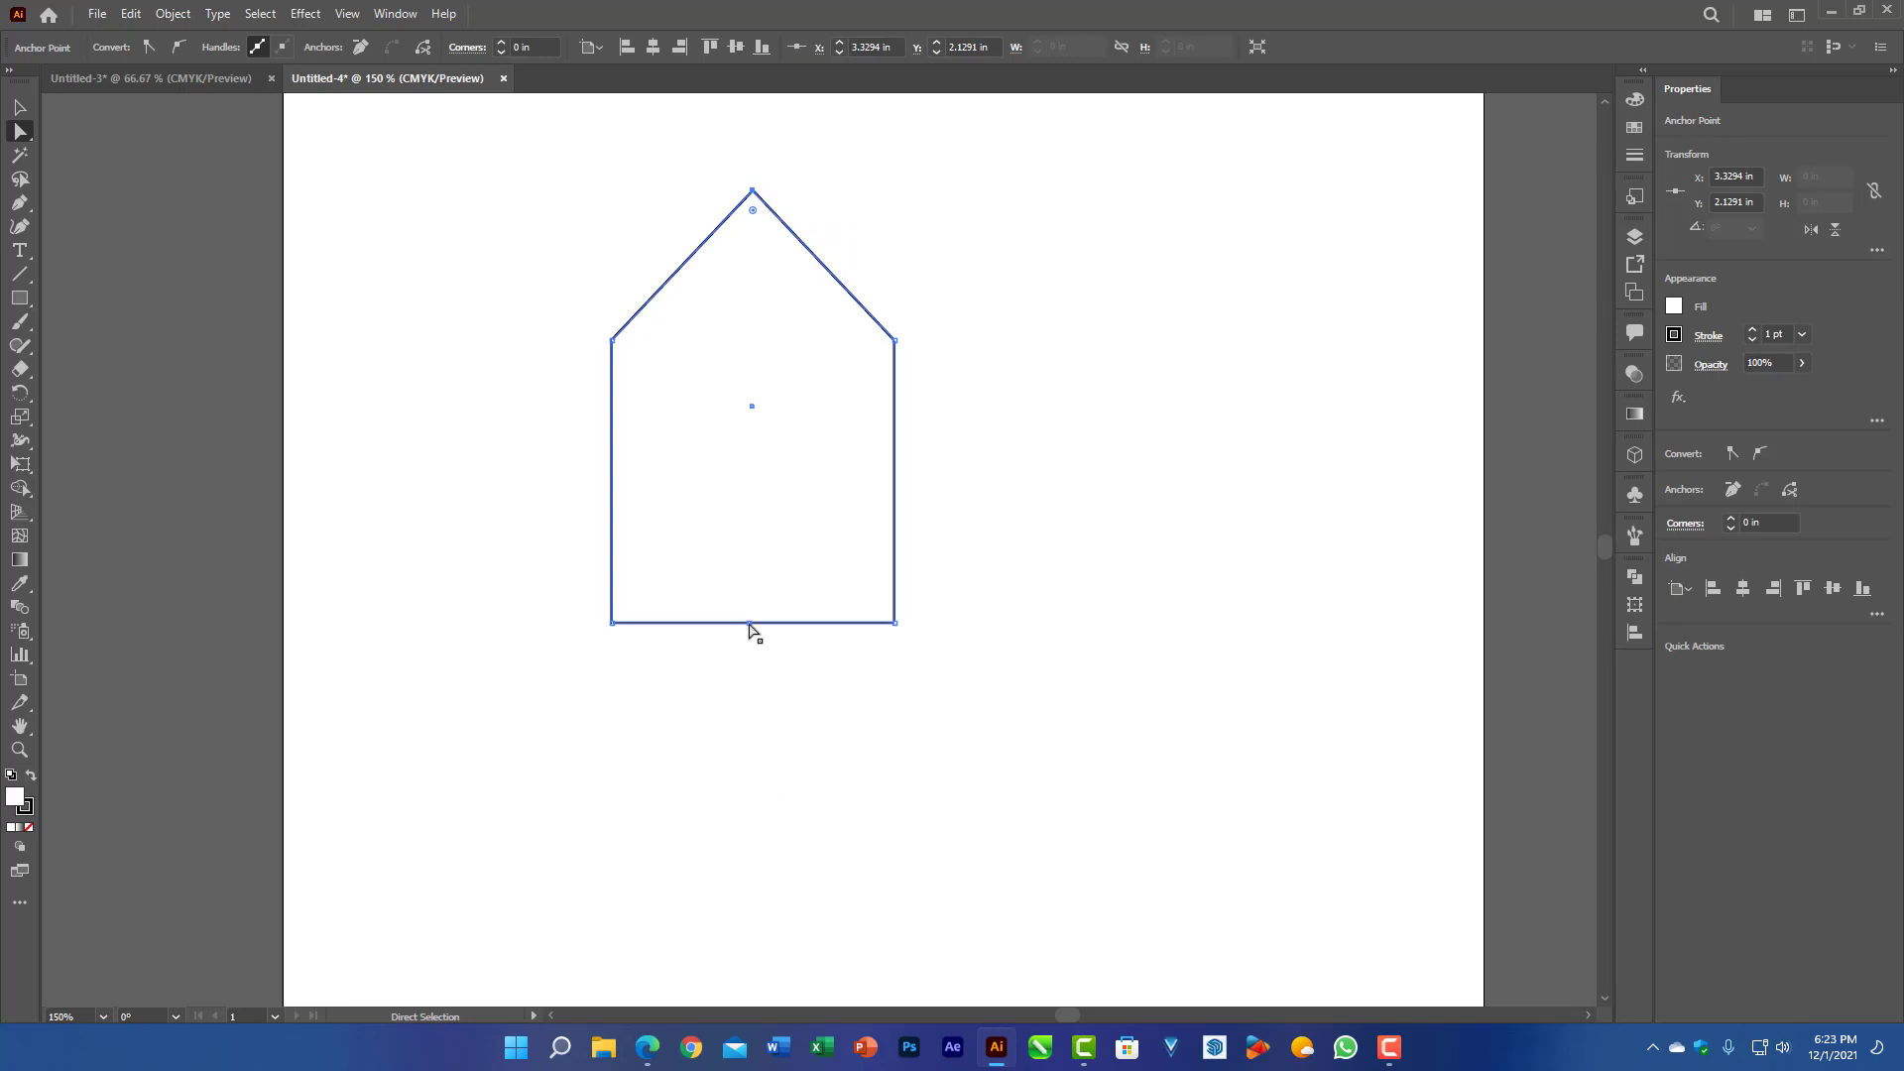
{"action": "left_click_drag", "start_coordinate": [750, 625], "coordinate": [754, 808]}
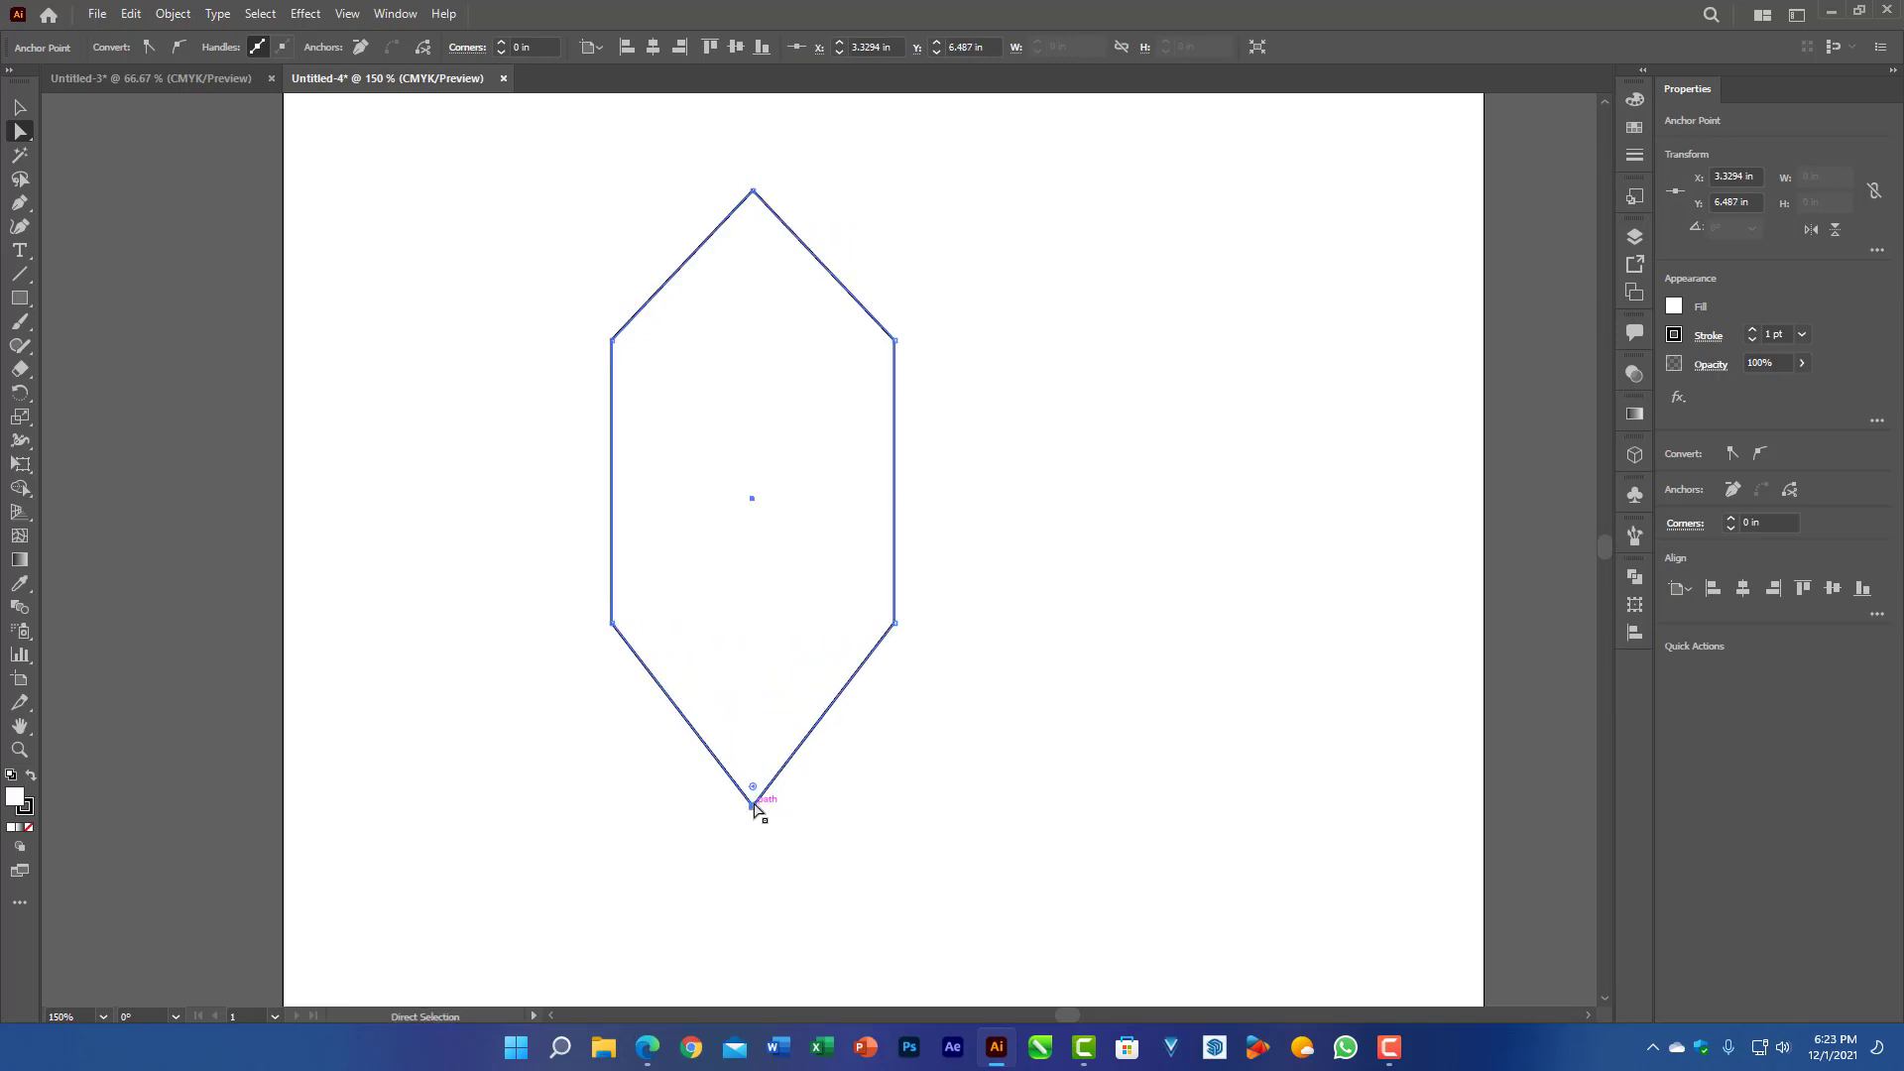
{"action": "key", "text": "ctrl+z"}
{"action": "key", "text": "ctrl+z"}
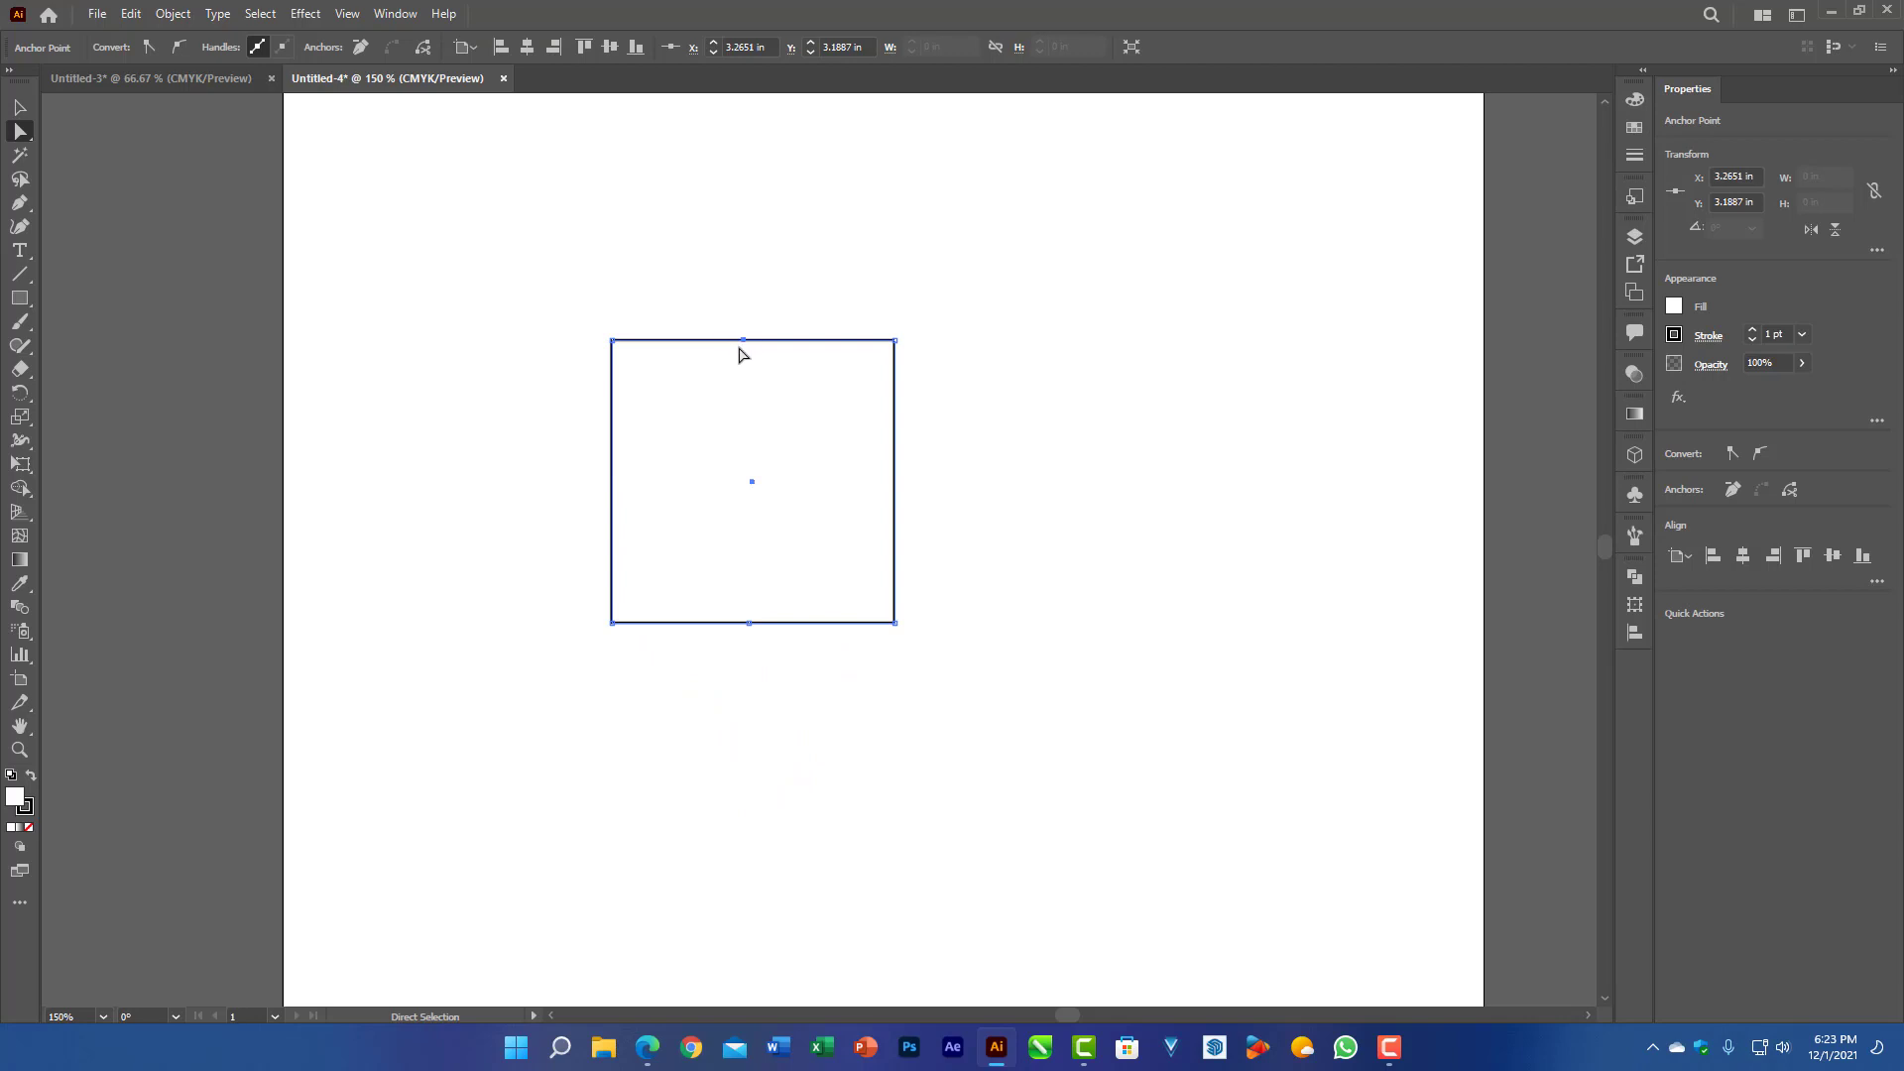
Step: Remove the square's upper and lower middle anchors and its upper-left corner with the Delete Anchor Point tool, and move the triangle slightly upward
{"action": "left_click", "coordinate": [21, 207]}
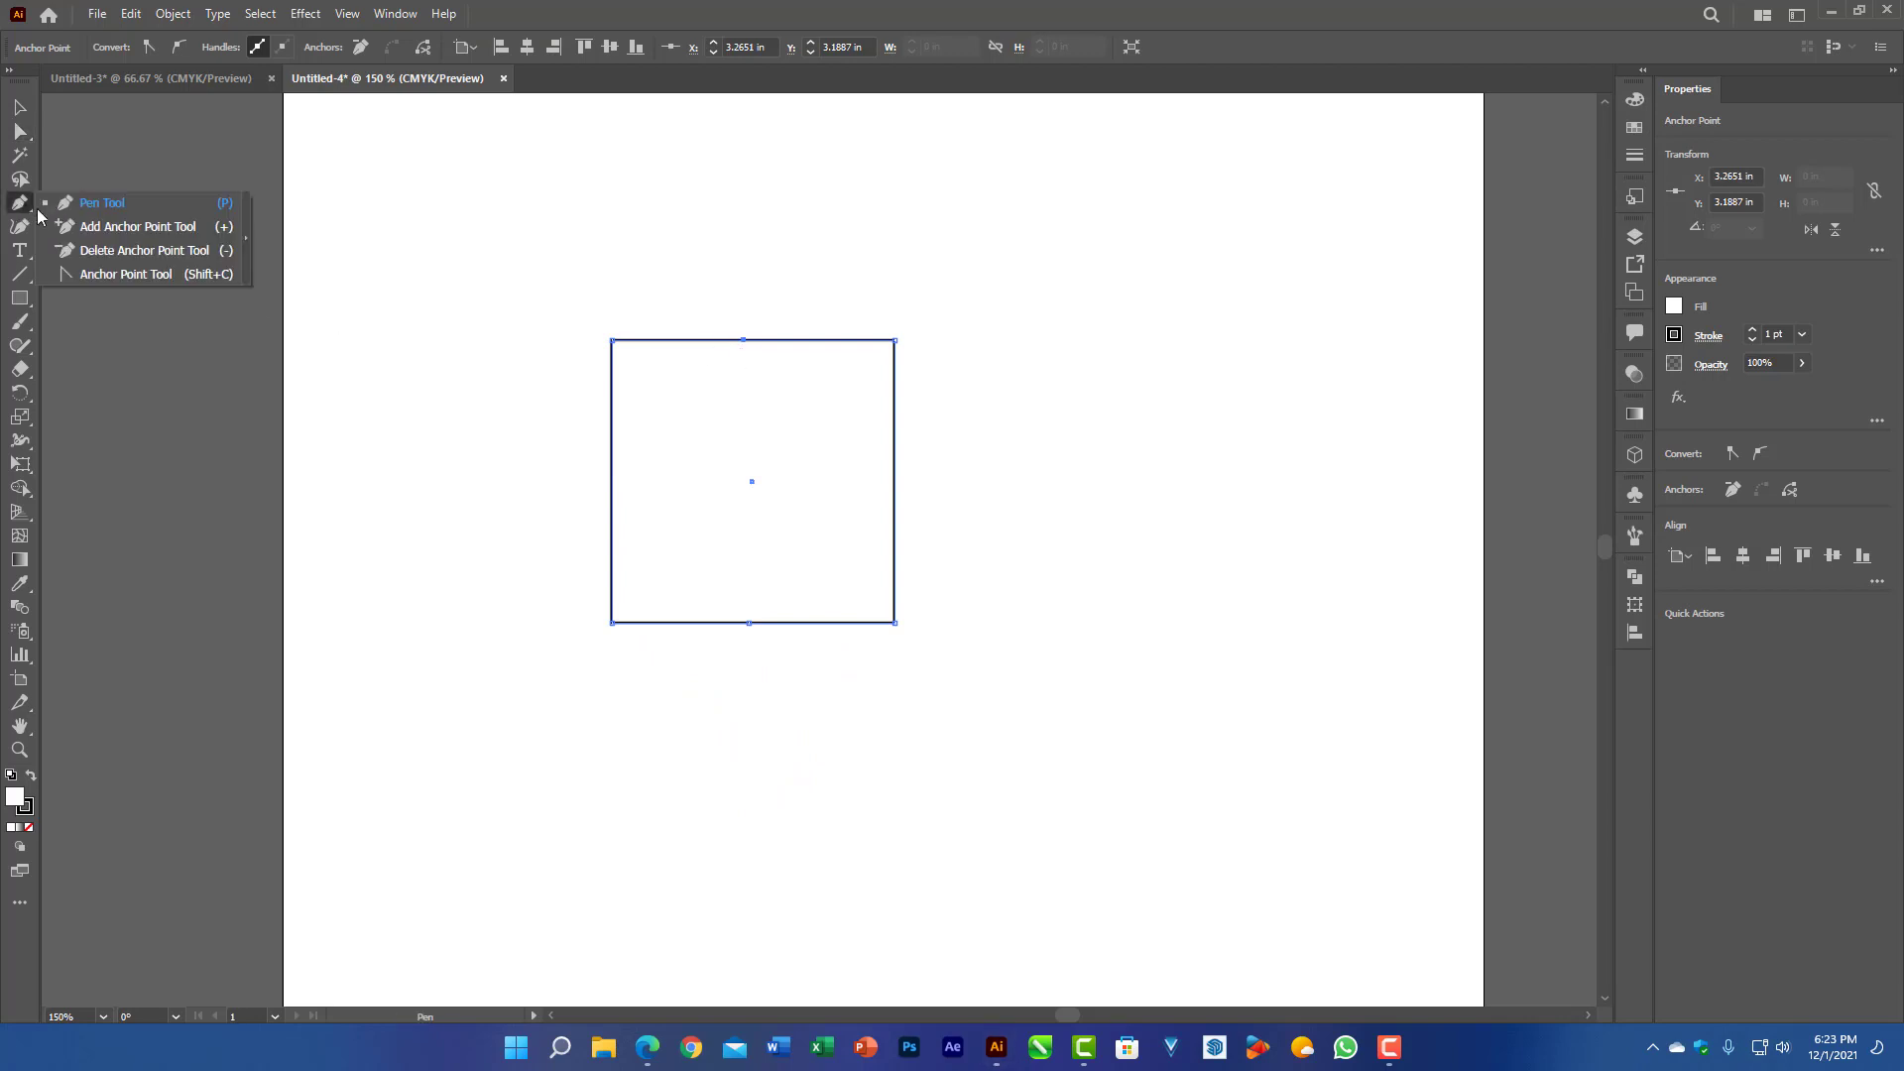
{"action": "left_click", "coordinate": [125, 253]}
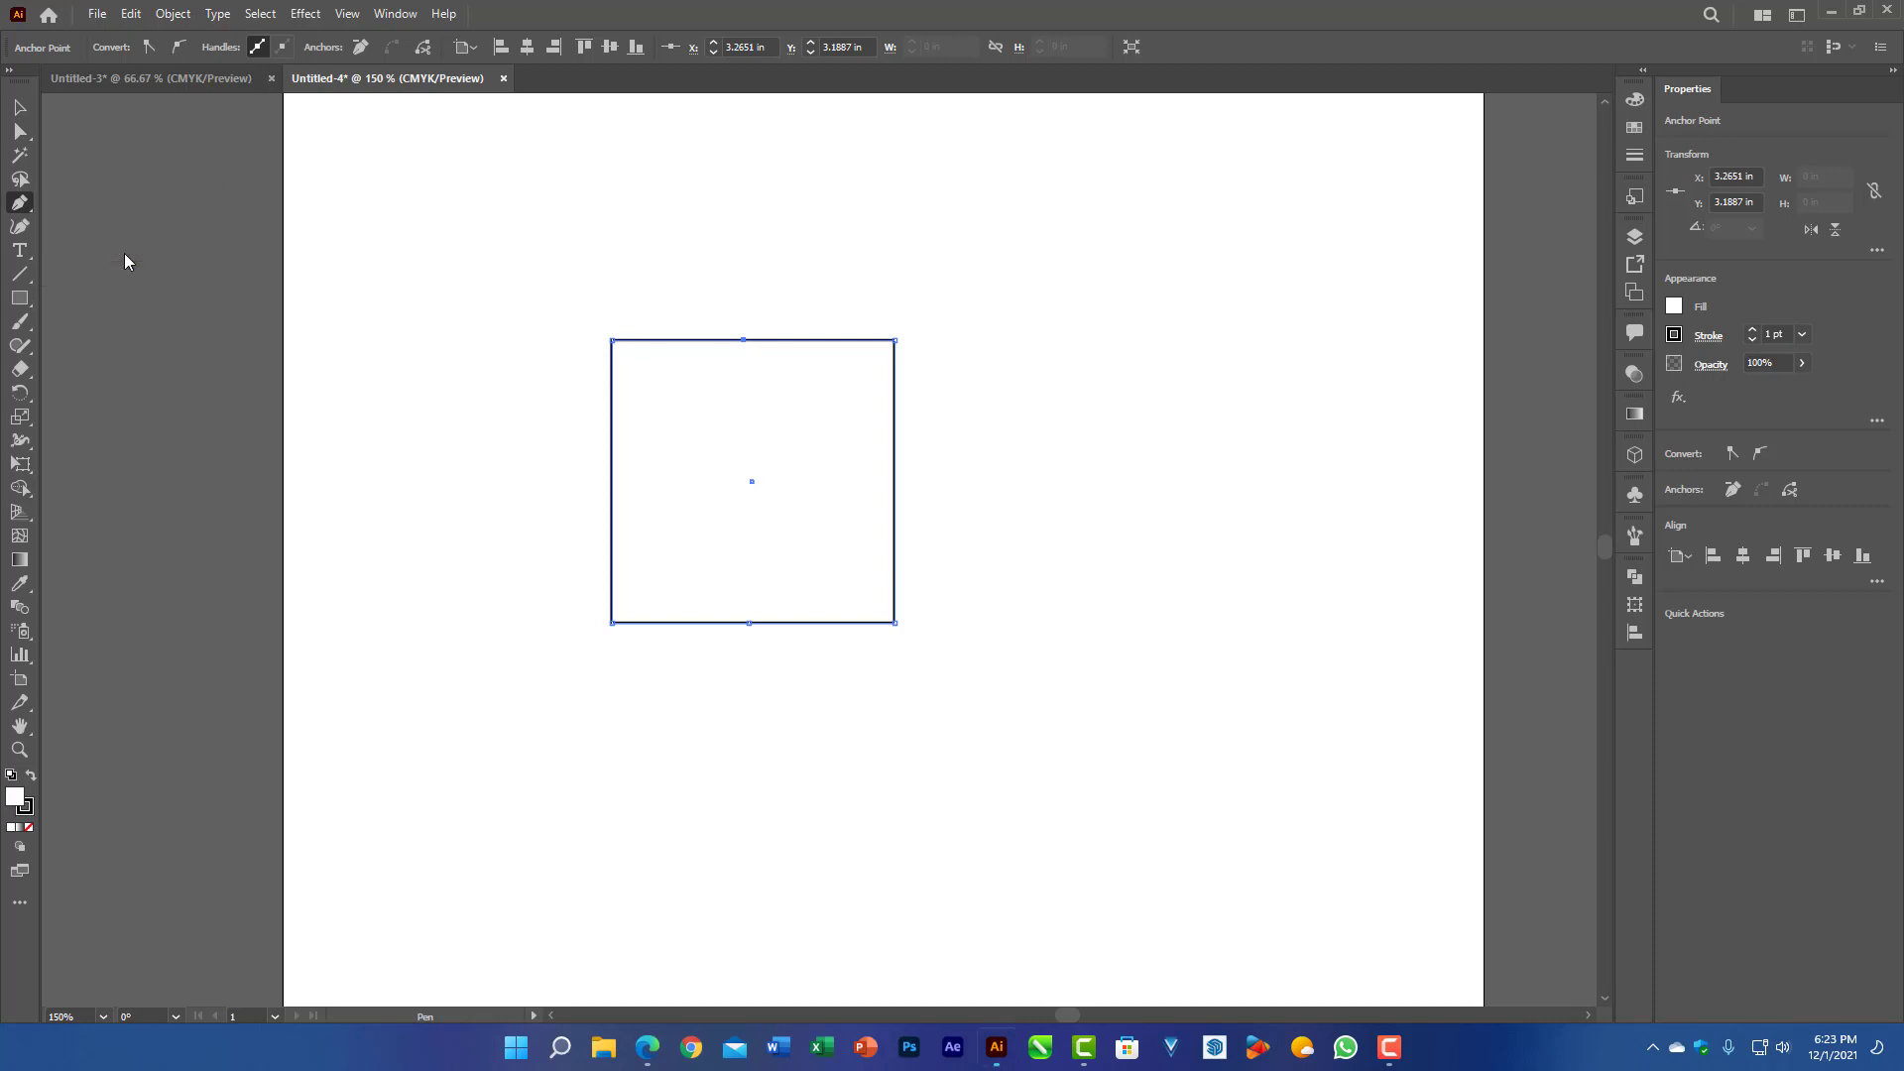
{"action": "left_click", "coordinate": [744, 340]}
{"action": "left_click", "coordinate": [750, 625]}
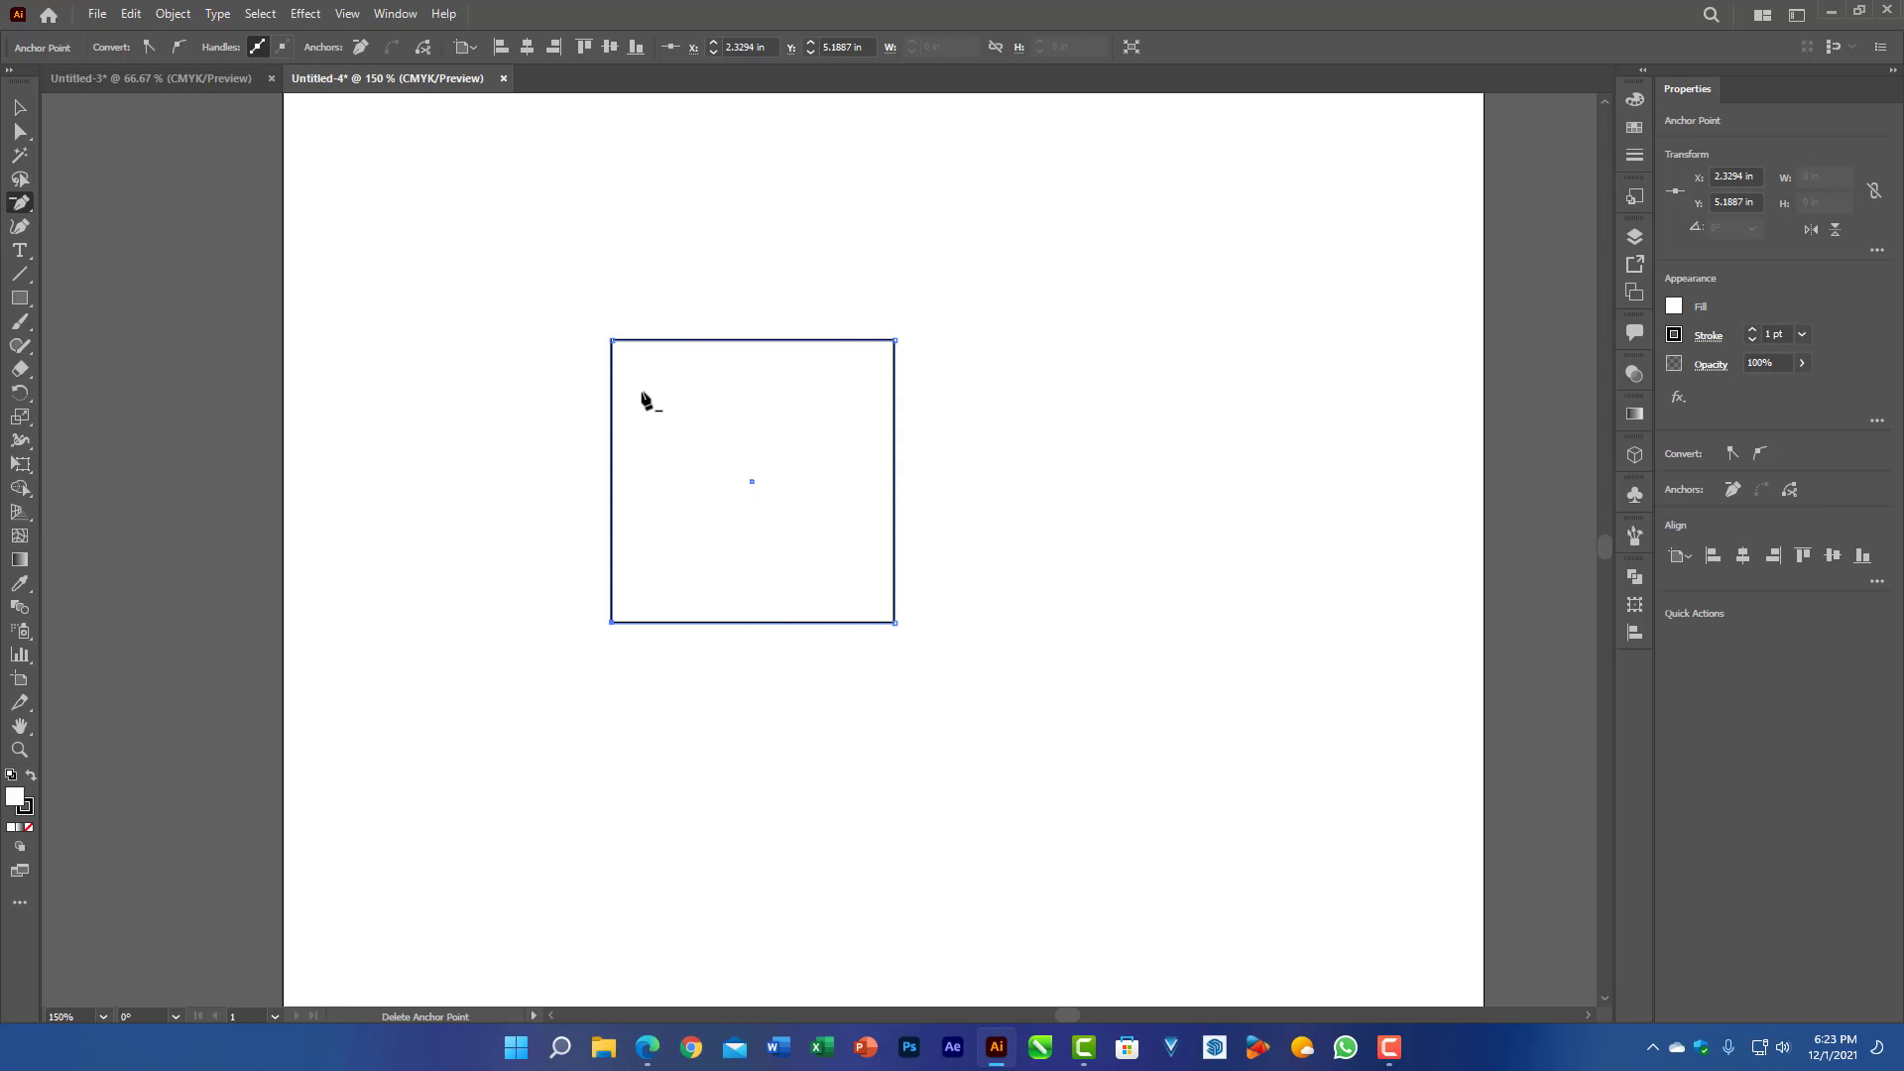
{"action": "left_click", "coordinate": [612, 340]}
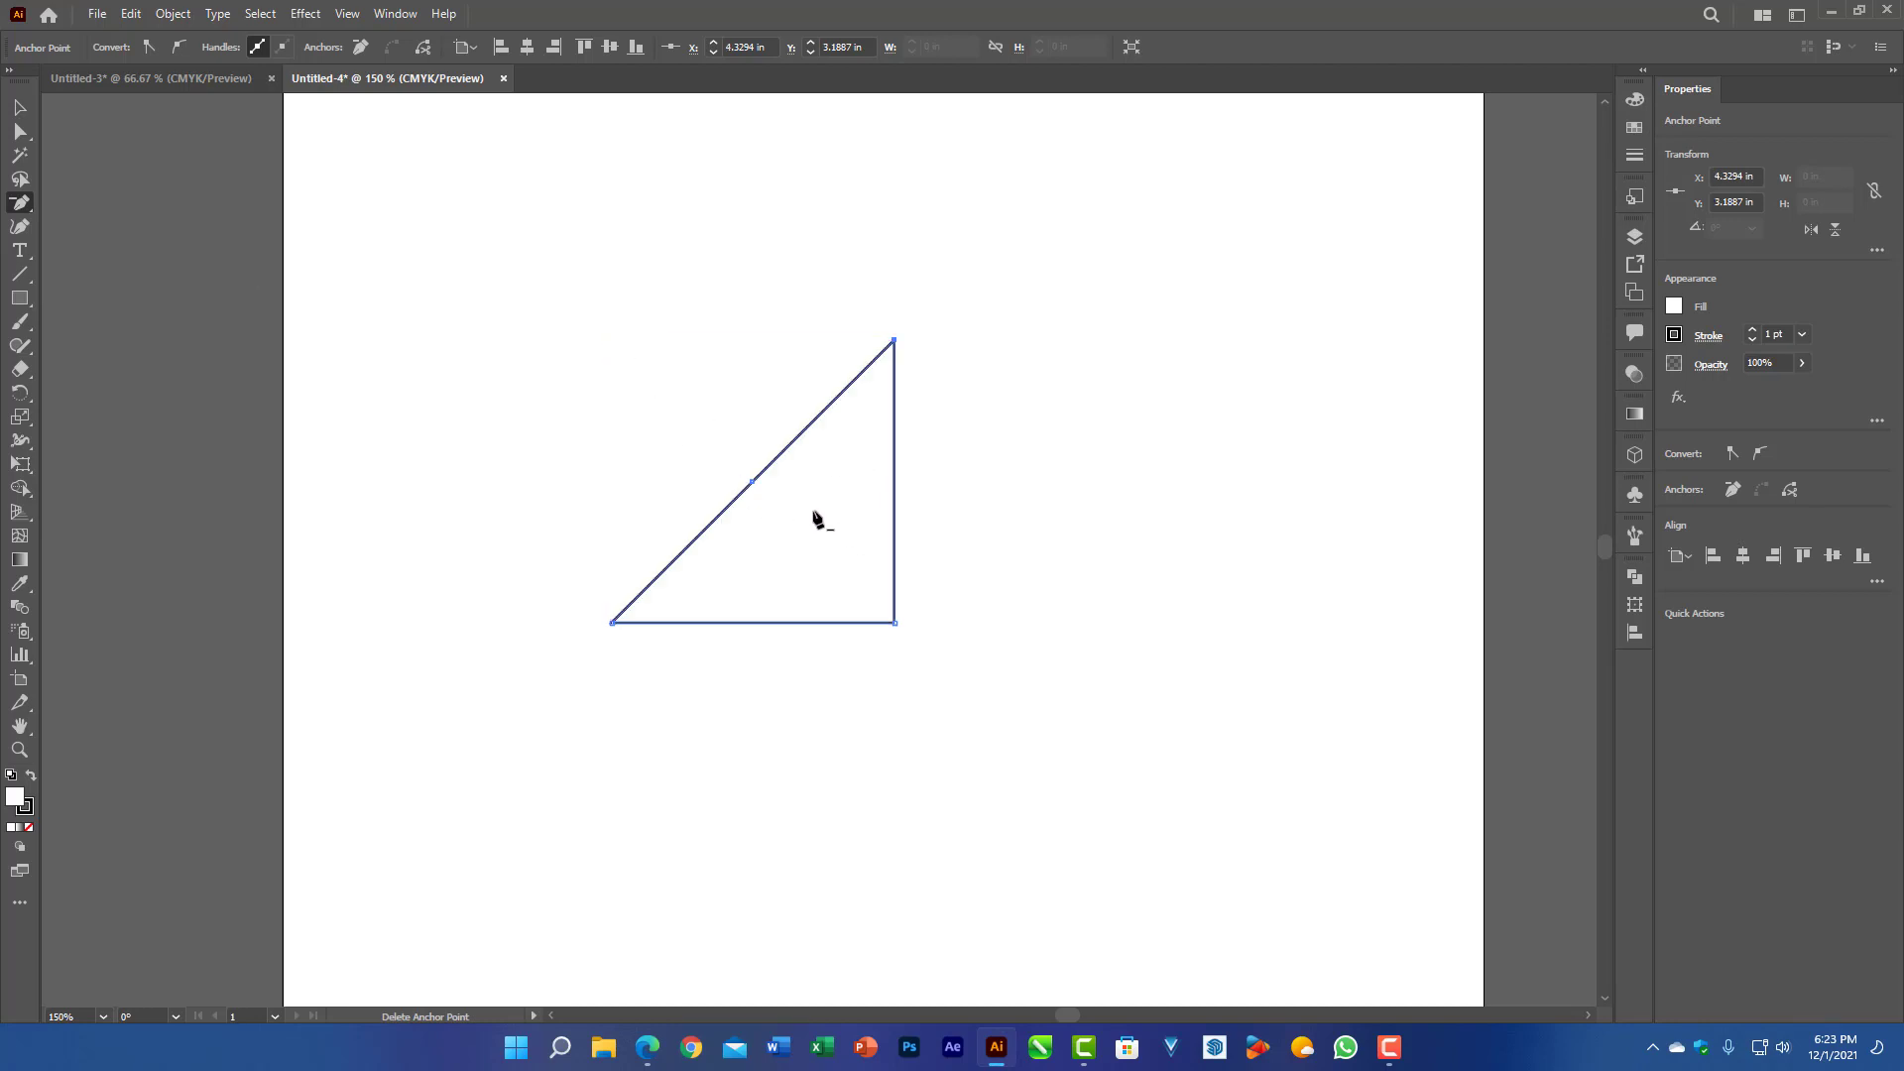
{"action": "left_click", "coordinate": [19, 107]}
{"action": "key", "text": "ctrl+z"}
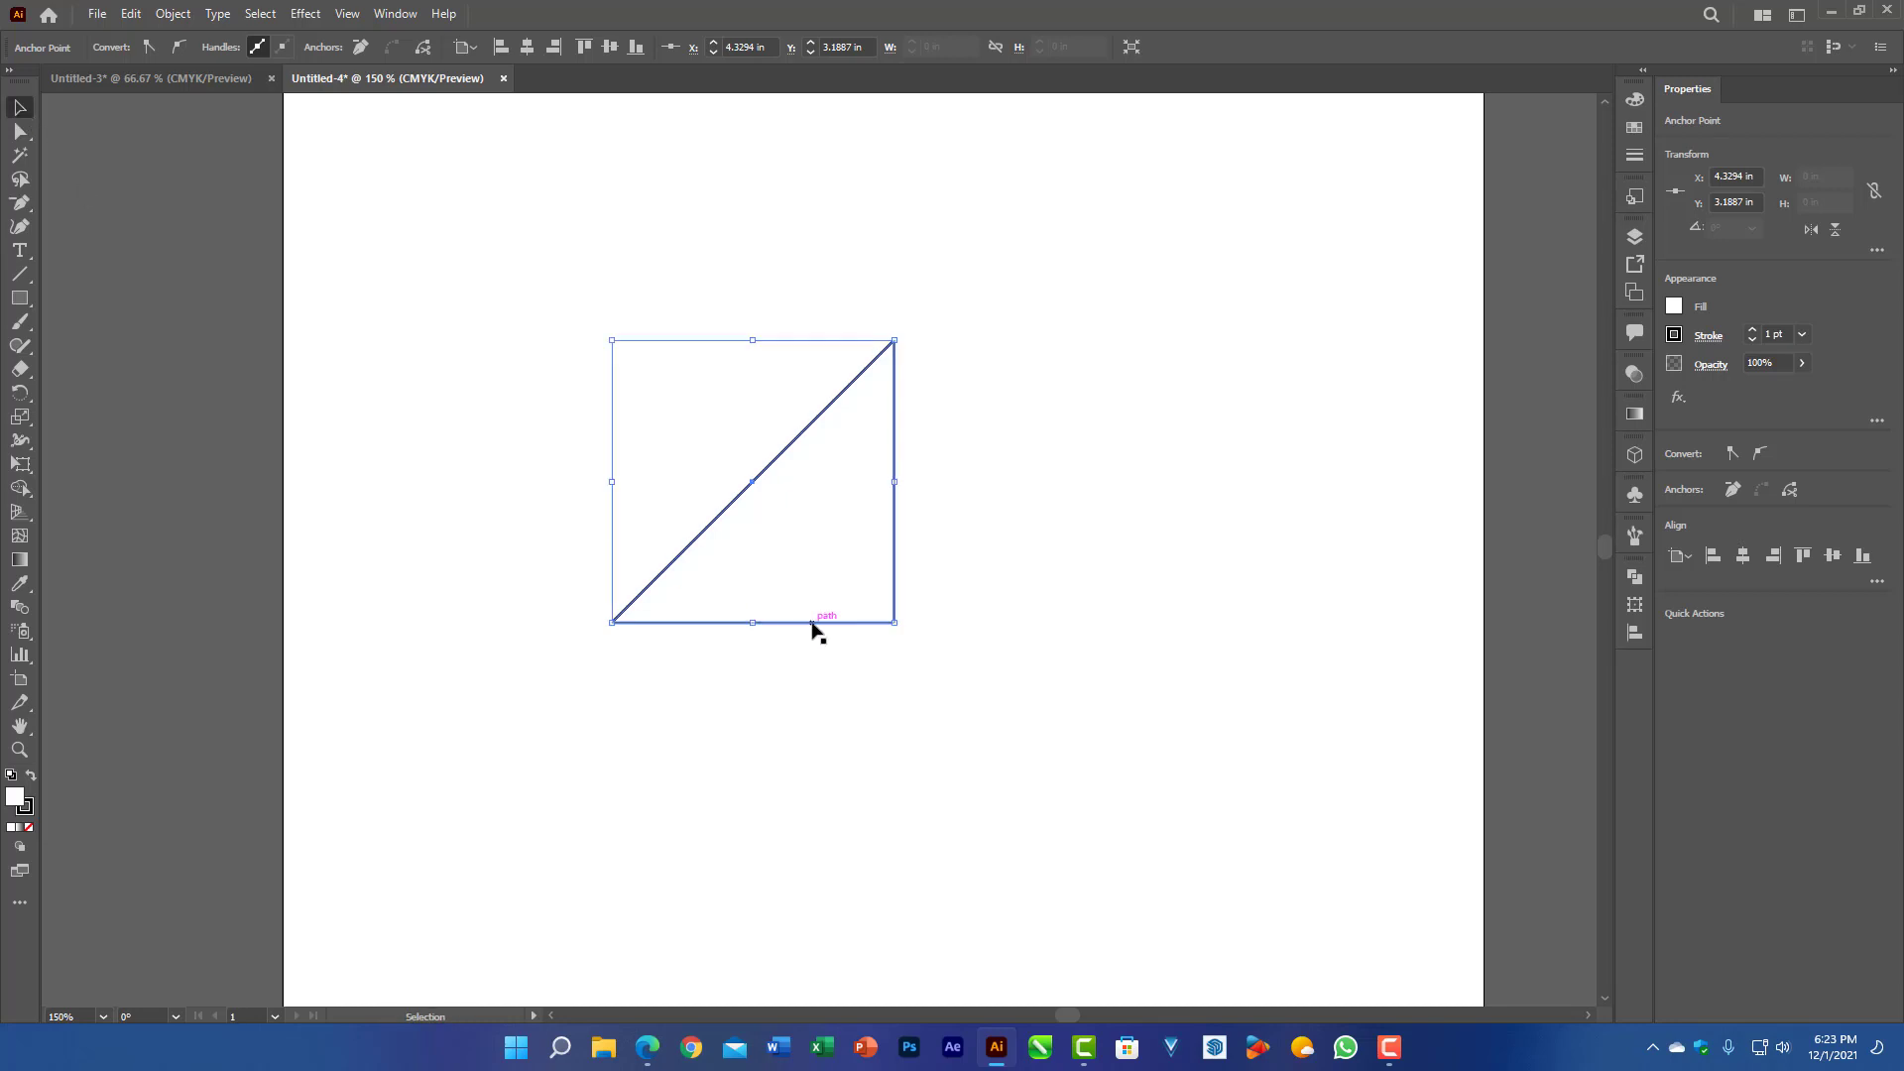
{"action": "left_click_drag", "start_coordinate": [813, 631], "coordinate": [827, 591]}
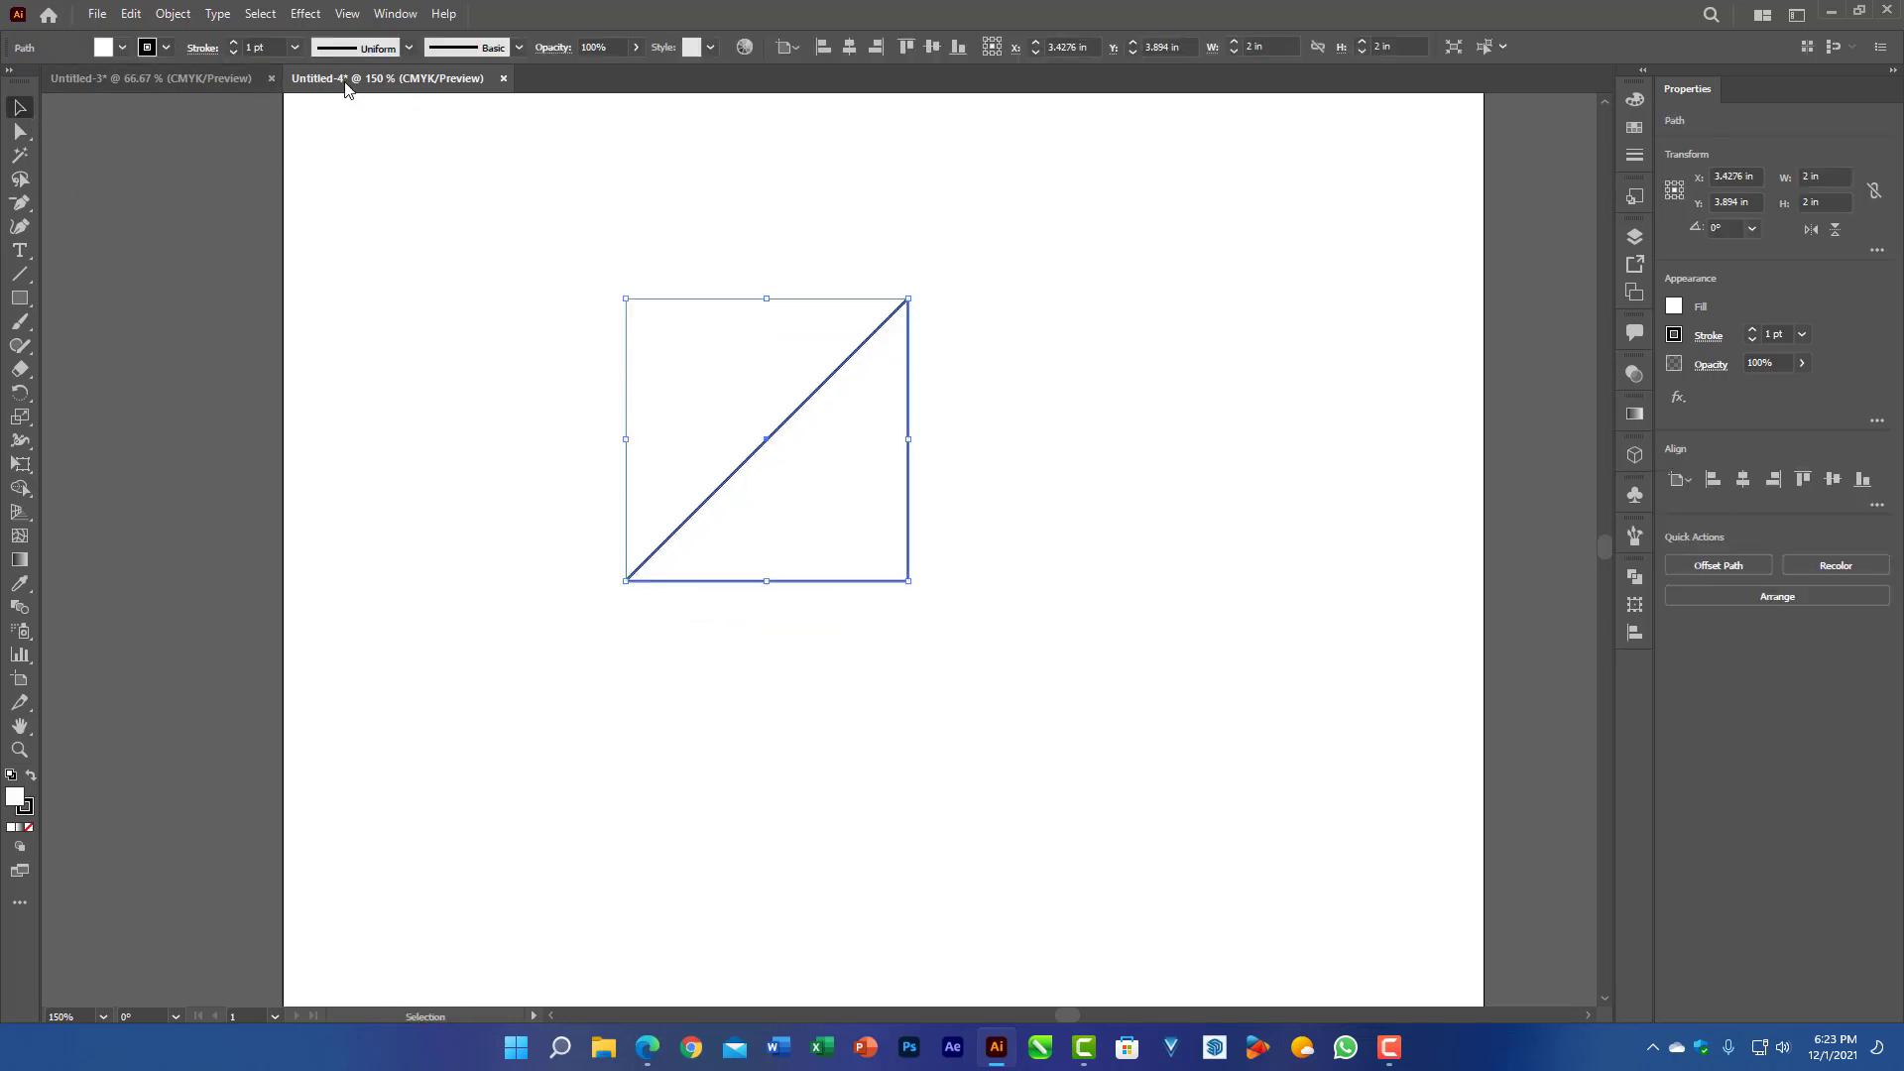
Step: View the Untitled-3 document briefly, return to Untitled-4 and delete the triangle
{"action": "left_click", "coordinate": [151, 79]}
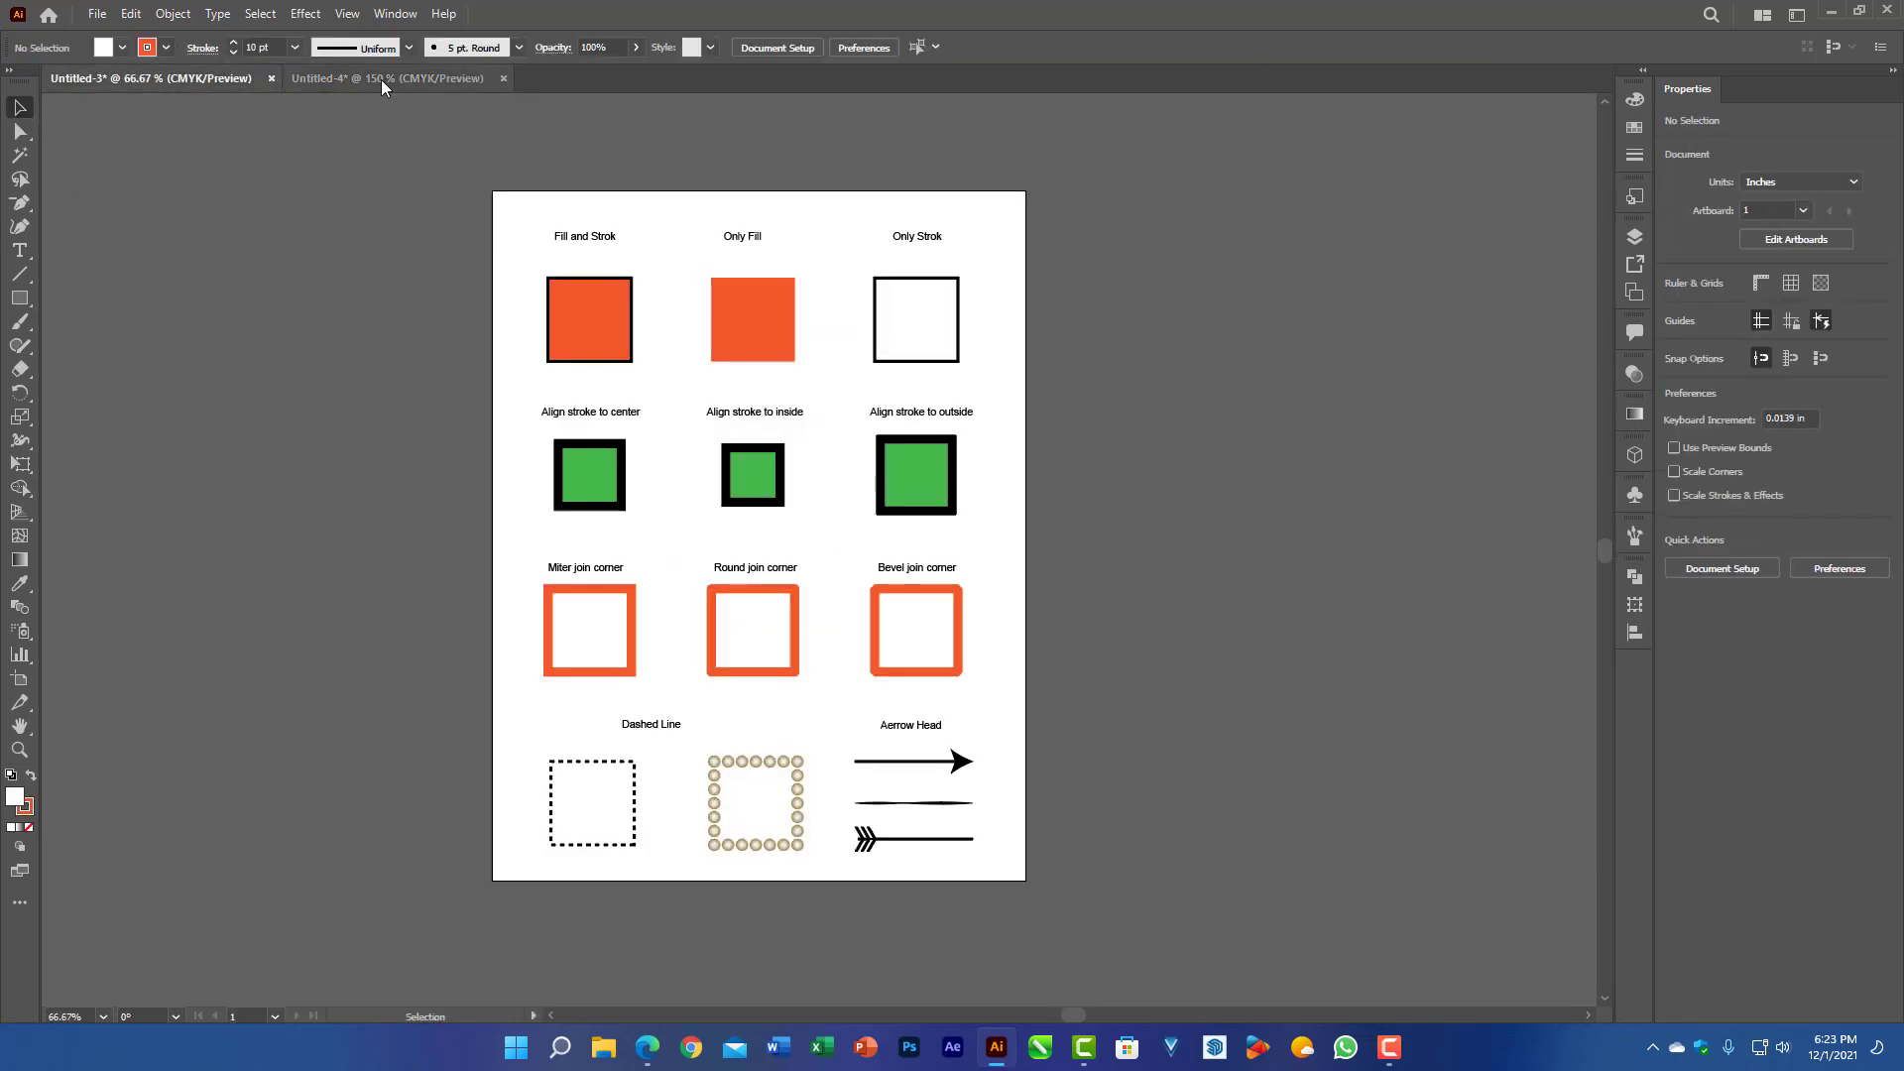
{"action": "left_click", "coordinate": [381, 79]}
{"action": "left_click", "coordinate": [700, 501]}
{"action": "left_click_drag", "start_coordinate": [563, 351], "coordinate": [977, 601]}
{"action": "key", "text": "Delete"}
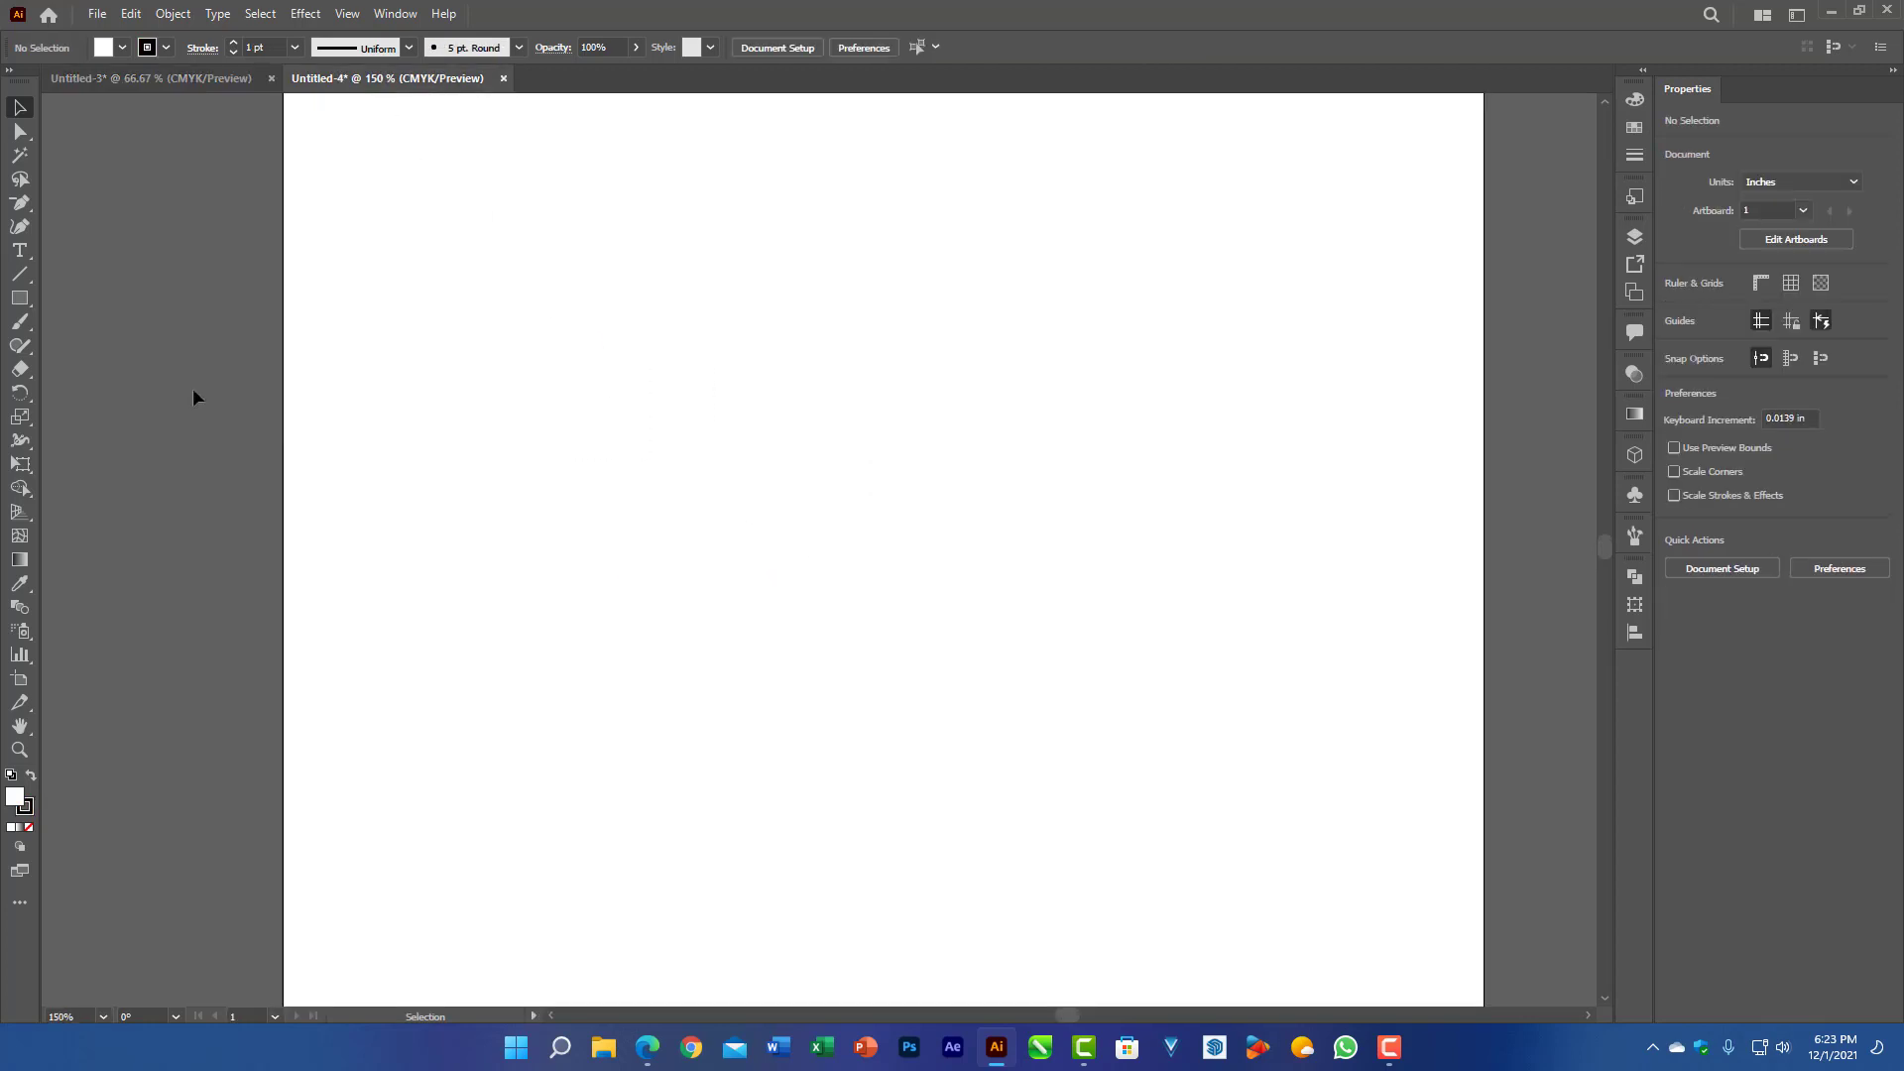
Step: Draw a rounded rectangle about 3.54 in wide and 2.85 in high near the middle of the artboard
{"action": "left_click", "coordinate": [19, 299]}
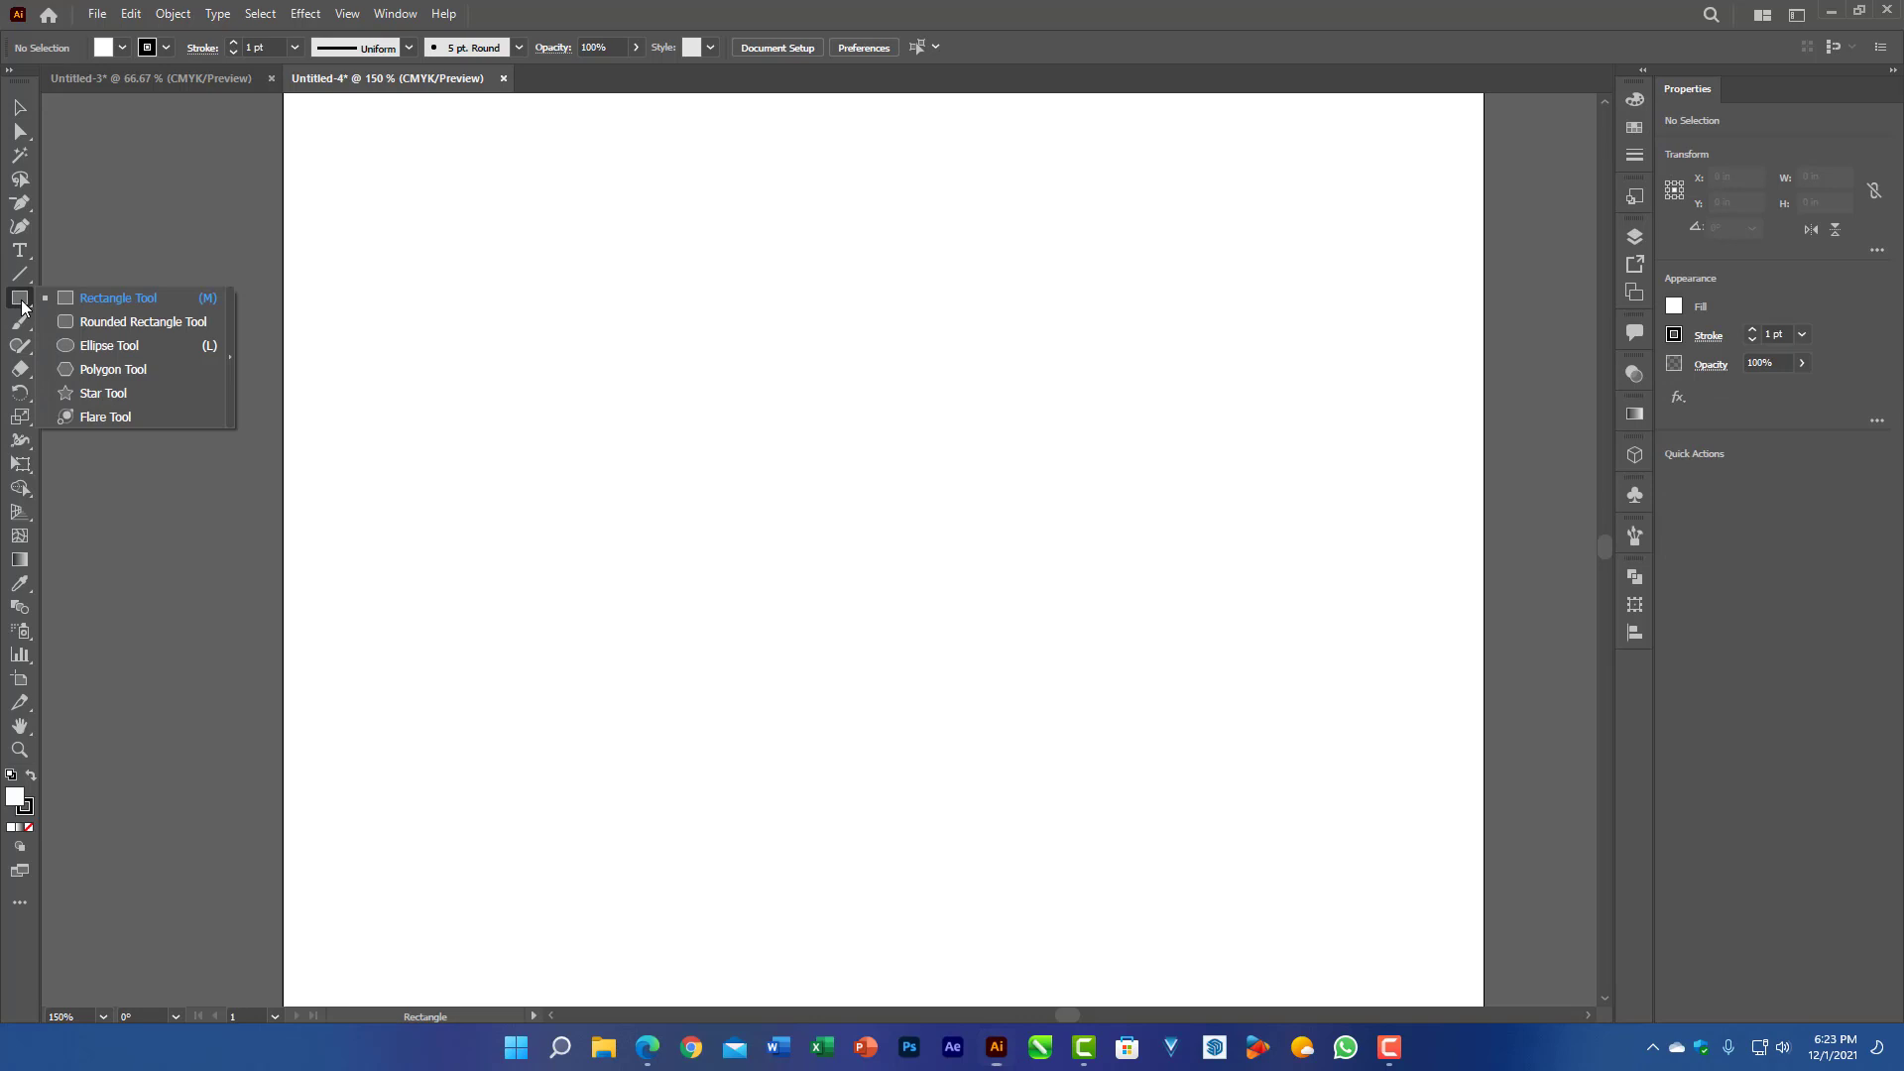
{"action": "left_click", "coordinate": [124, 324]}
{"action": "left_click_drag", "start_coordinate": [614, 366], "coordinate": [1115, 767]}
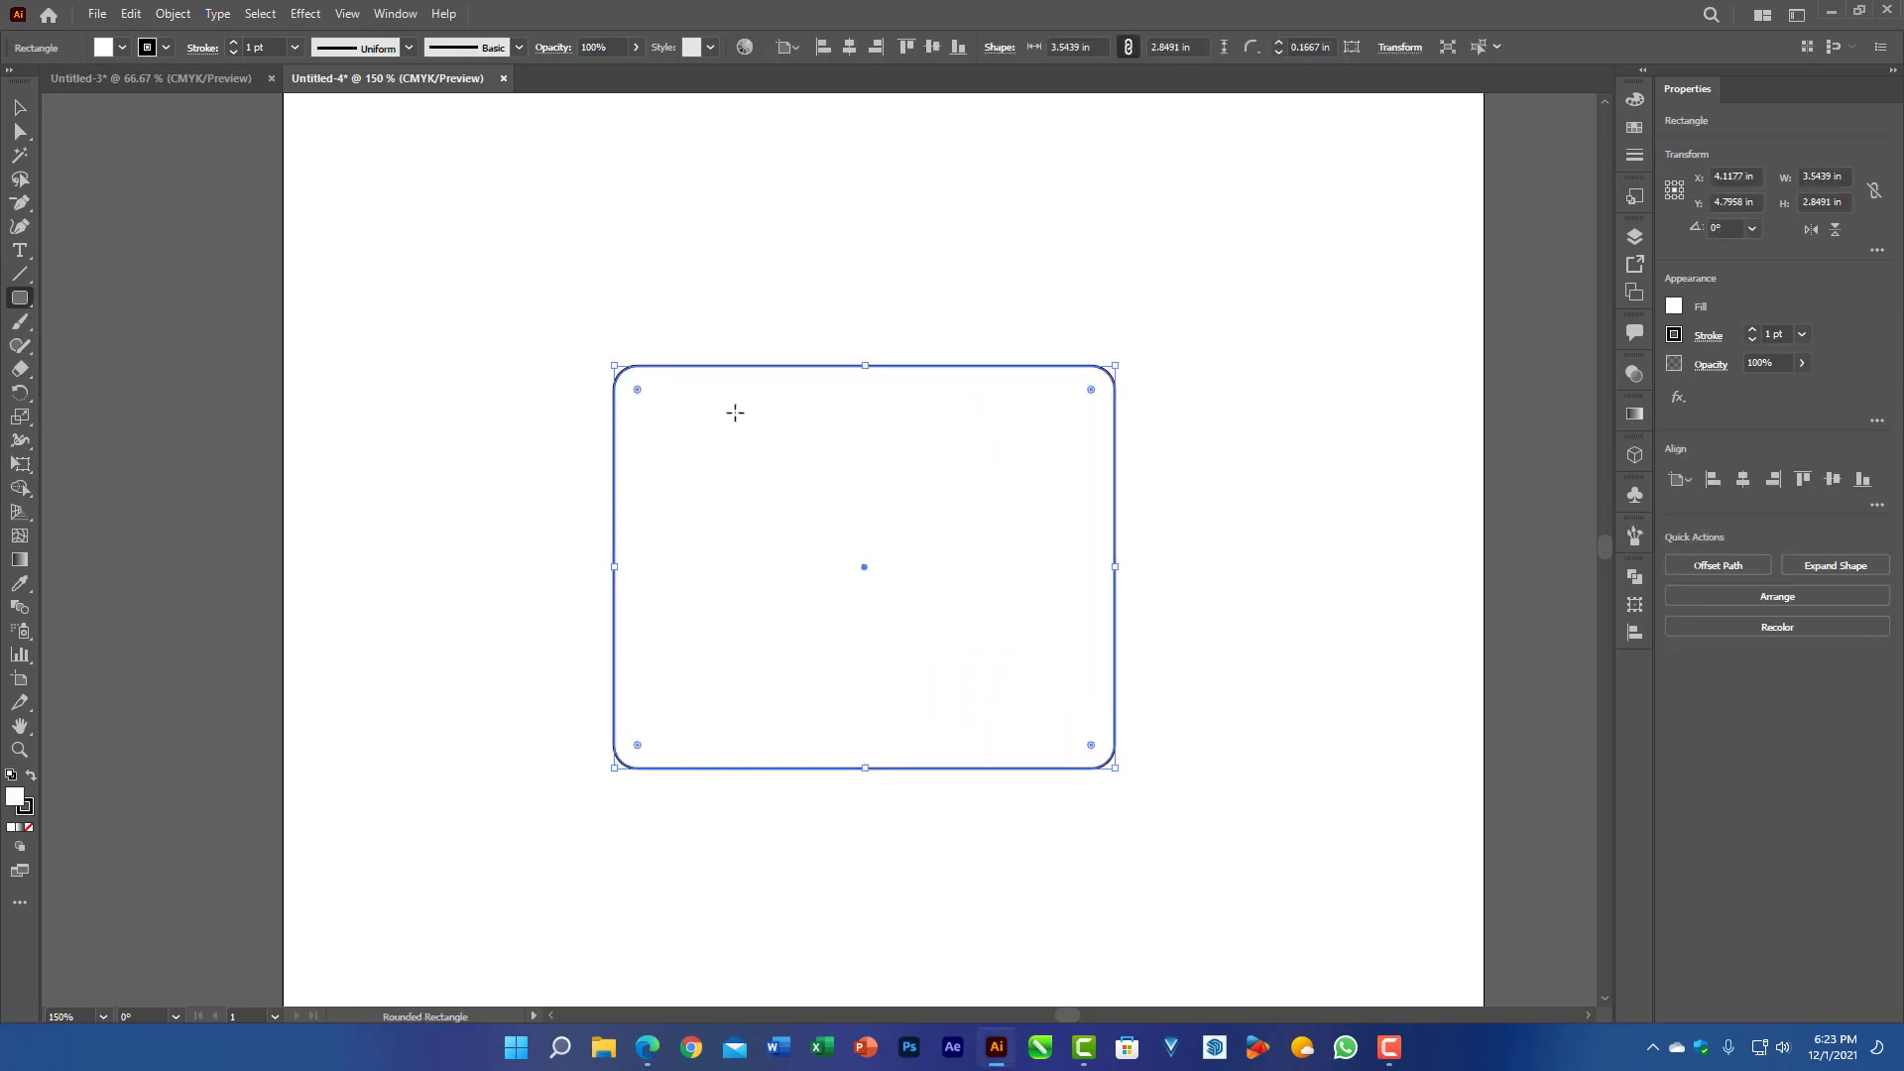
Step: Give the rounded rectangle a red fill and a blue stroke with a weight of 10 pt
{"action": "left_click", "coordinate": [123, 48]}
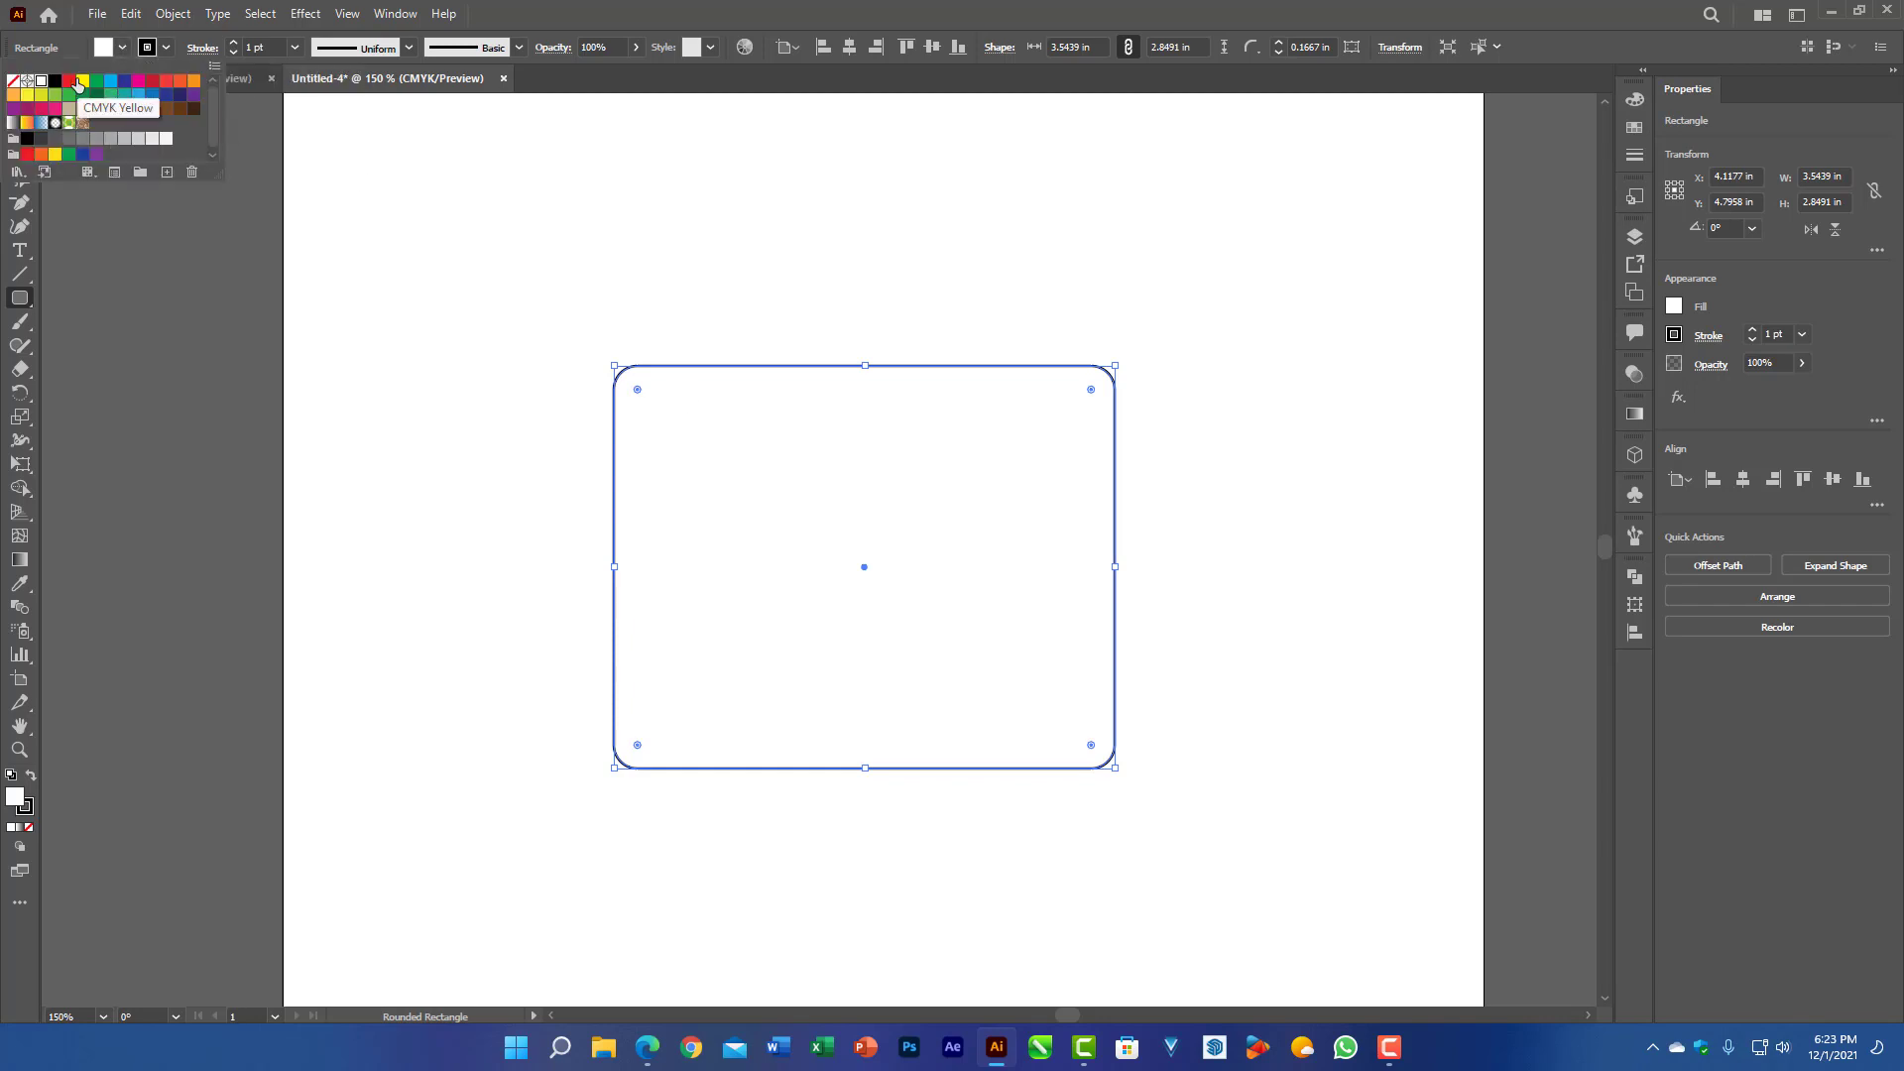
{"action": "left_click", "coordinate": [68, 81]}
{"action": "left_click", "coordinate": [166, 52]}
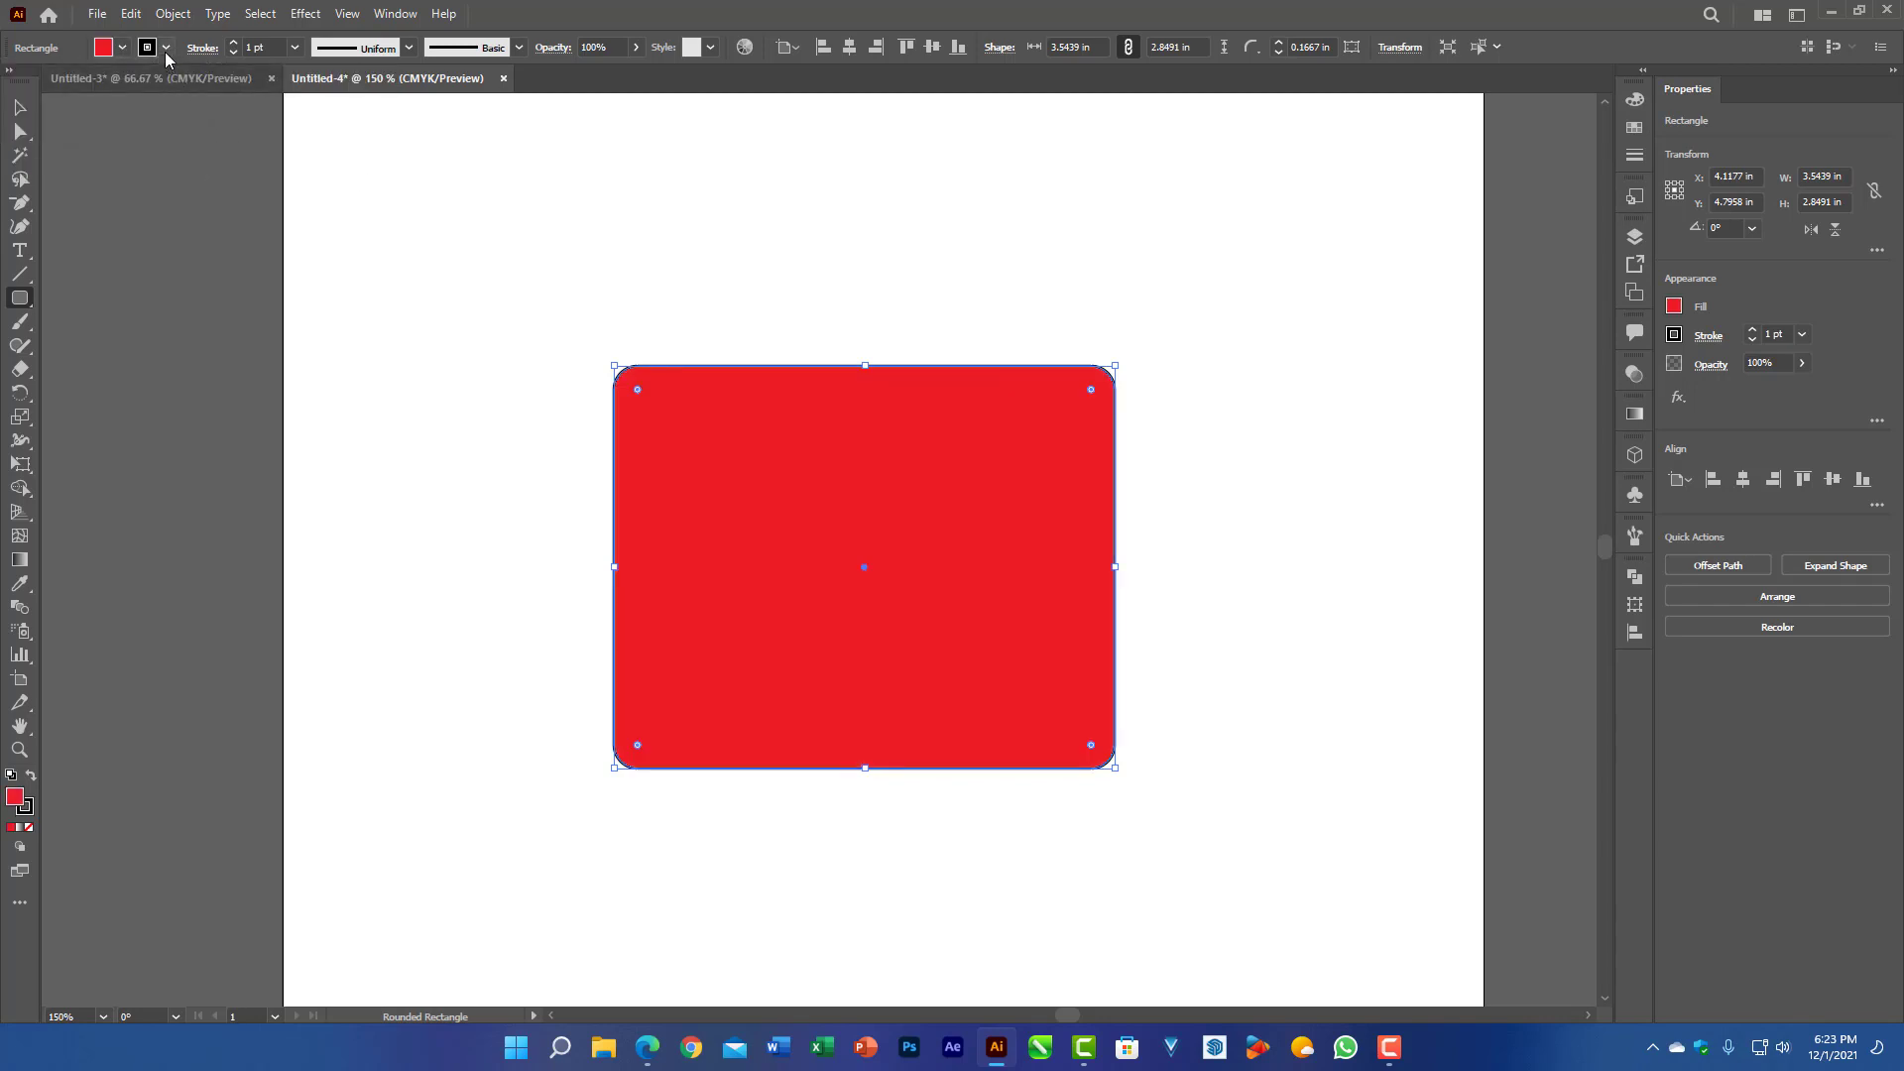
{"action": "left_click", "coordinate": [167, 53]}
{"action": "left_click", "coordinate": [150, 95]}
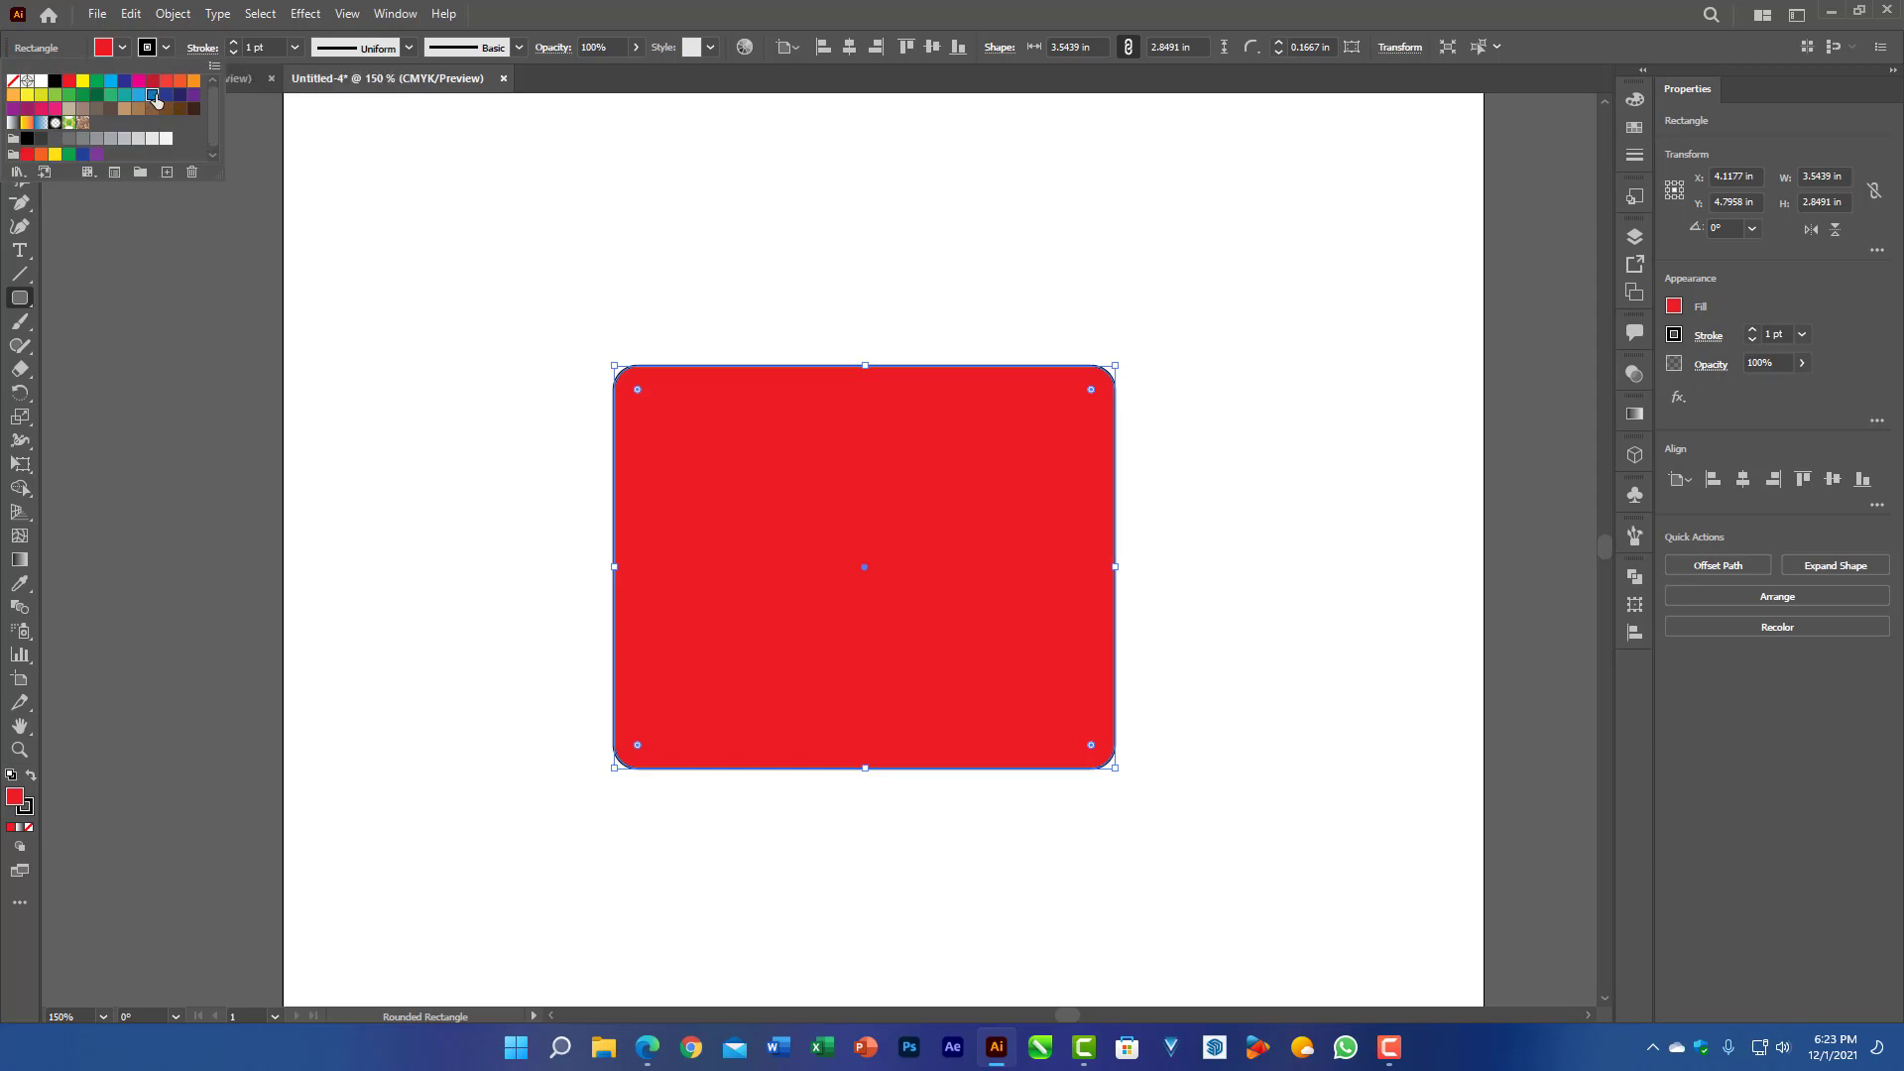
{"action": "left_click", "coordinate": [295, 50]}
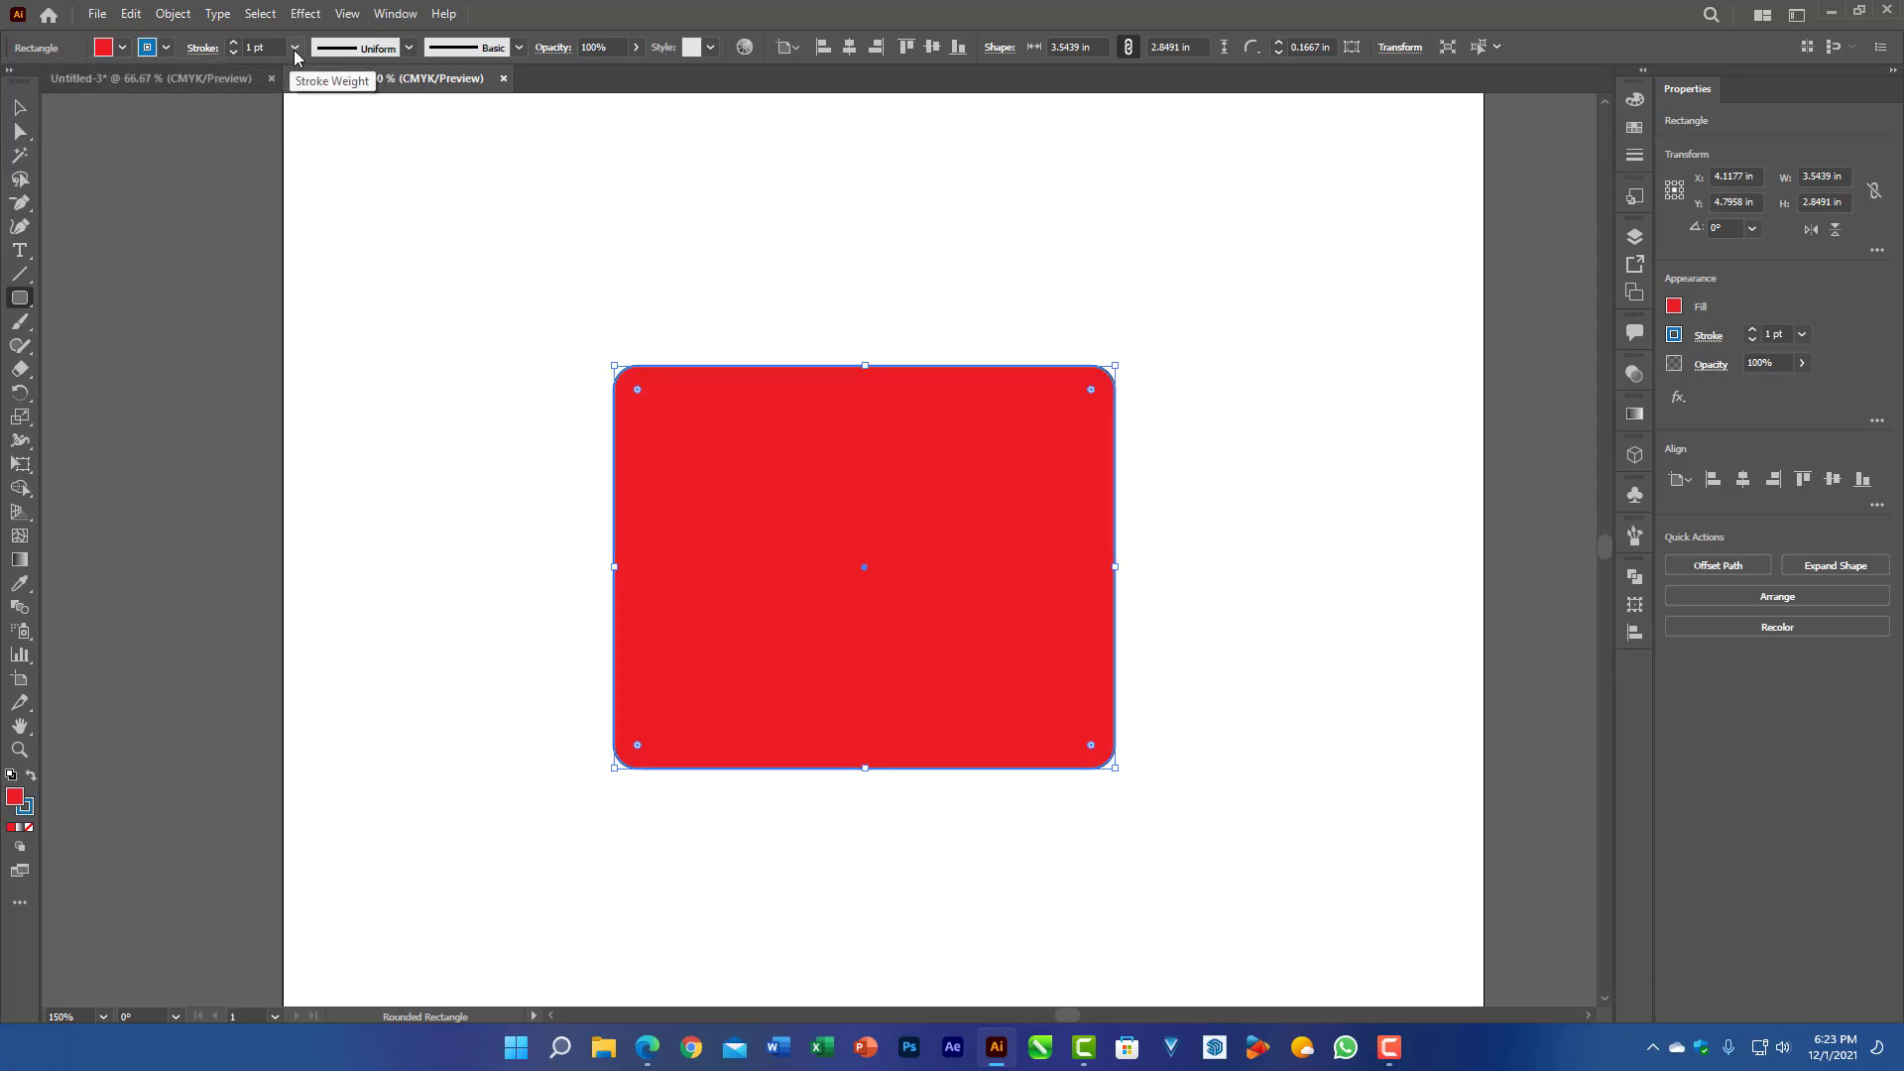
{"action": "left_click", "coordinate": [294, 50]}
{"action": "left_click", "coordinate": [323, 340]}
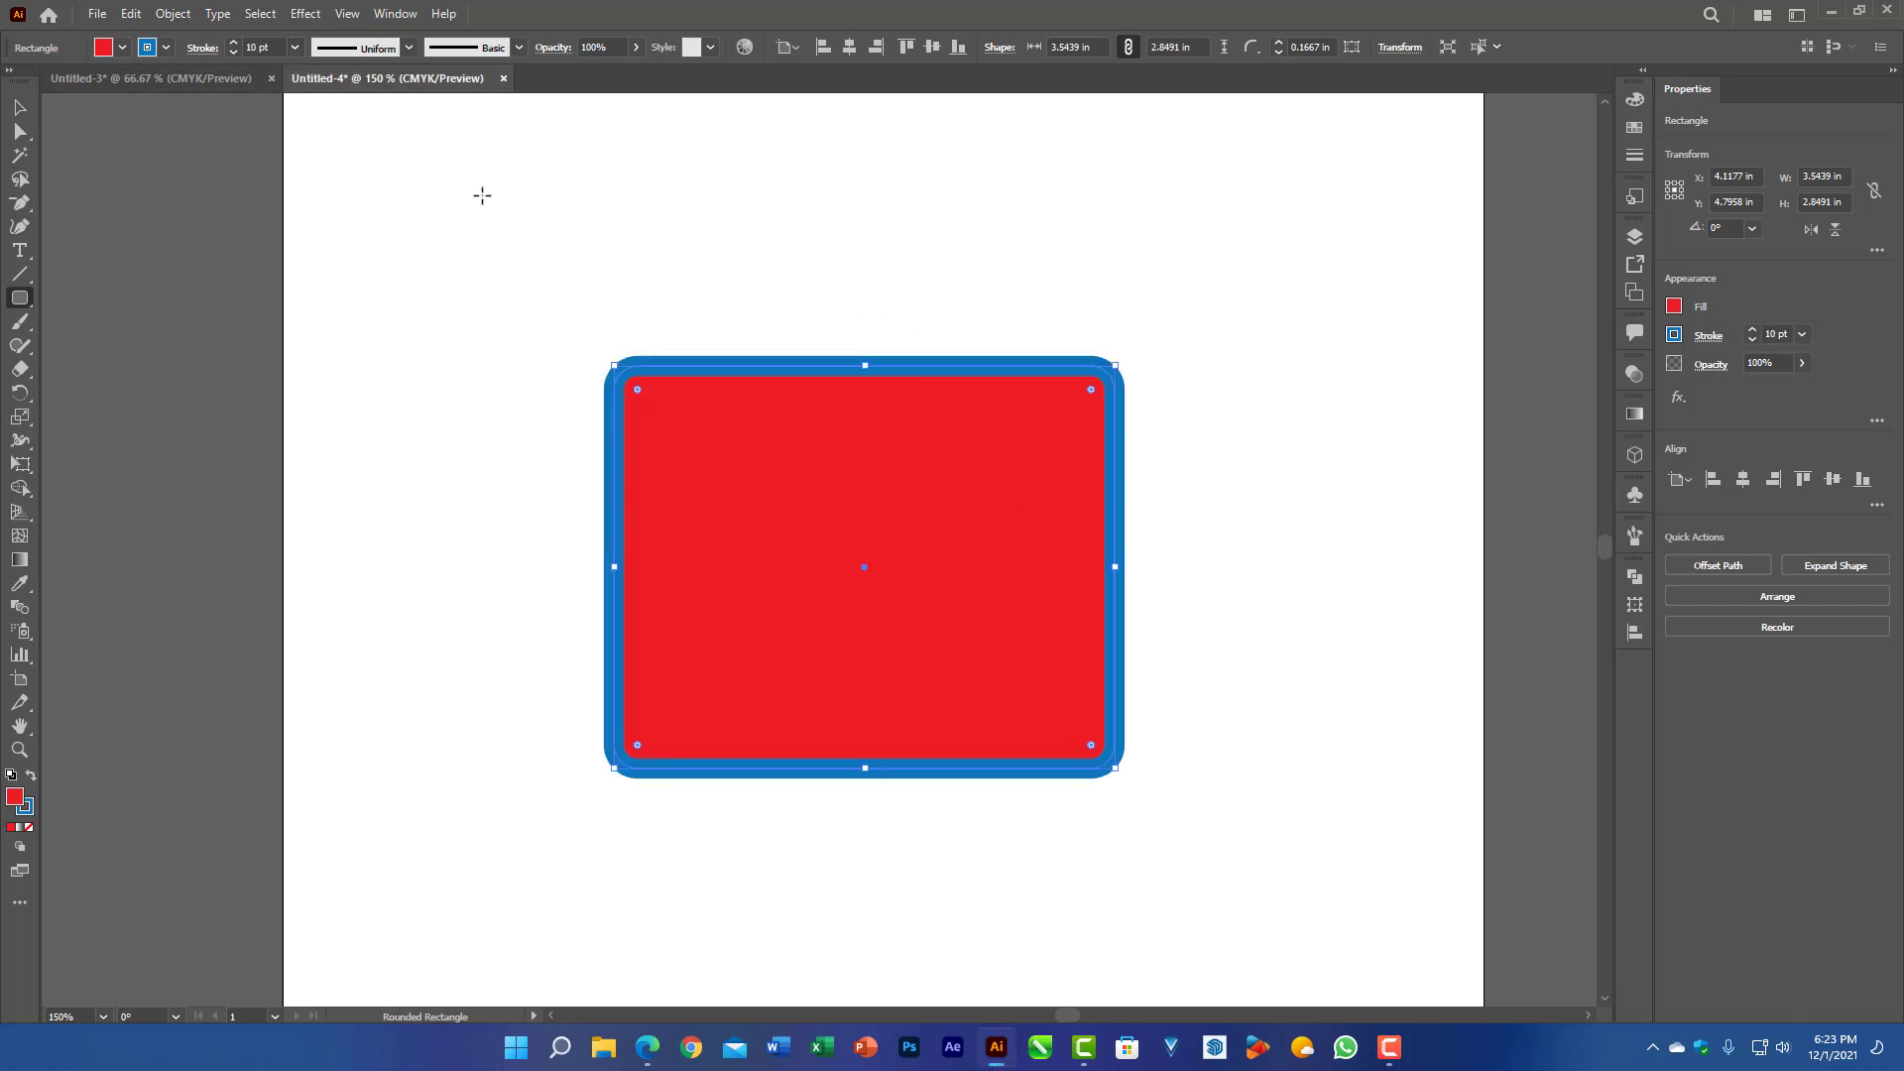
Step: Delete the rounded rectangle and draw three overlapping ellipses of different sizes with the Ellipse tool
{"action": "left_click", "coordinate": [20, 106]}
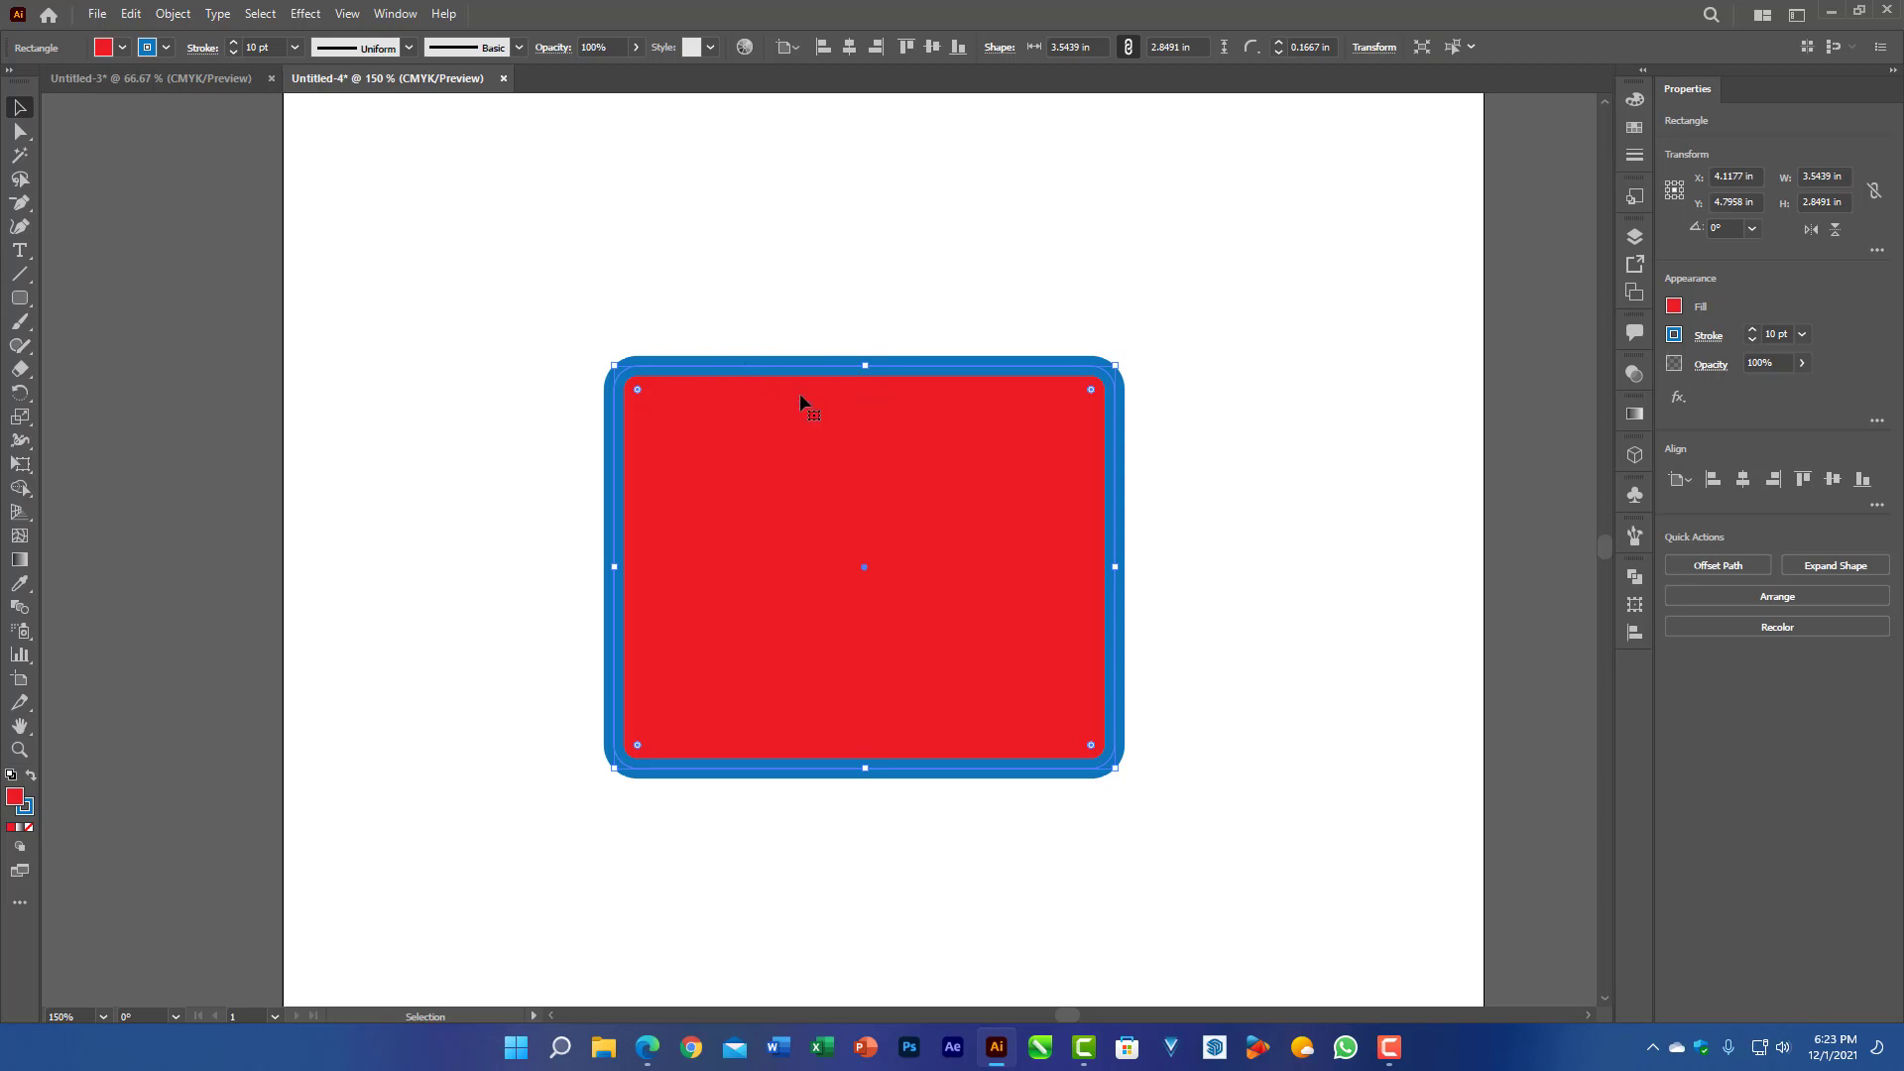
{"action": "key", "text": "Delete"}
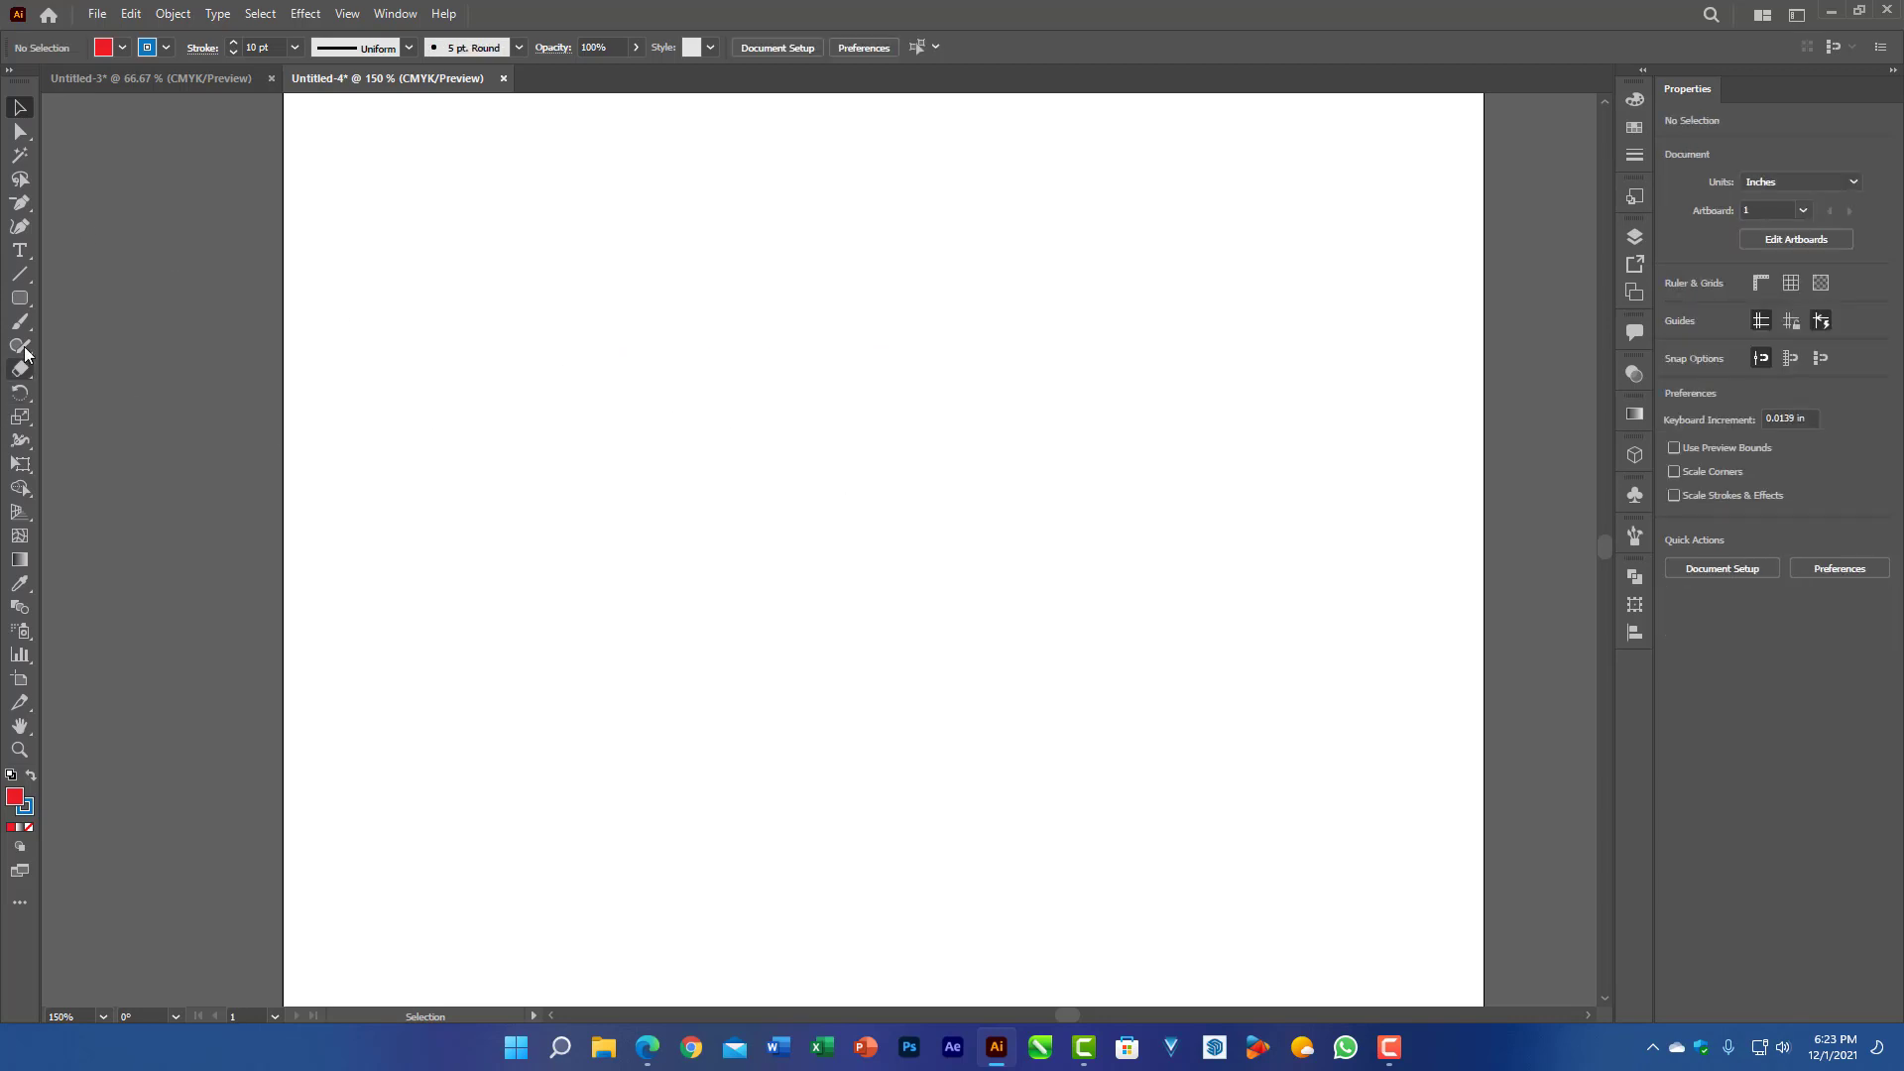
{"action": "left_click", "coordinate": [20, 308]}
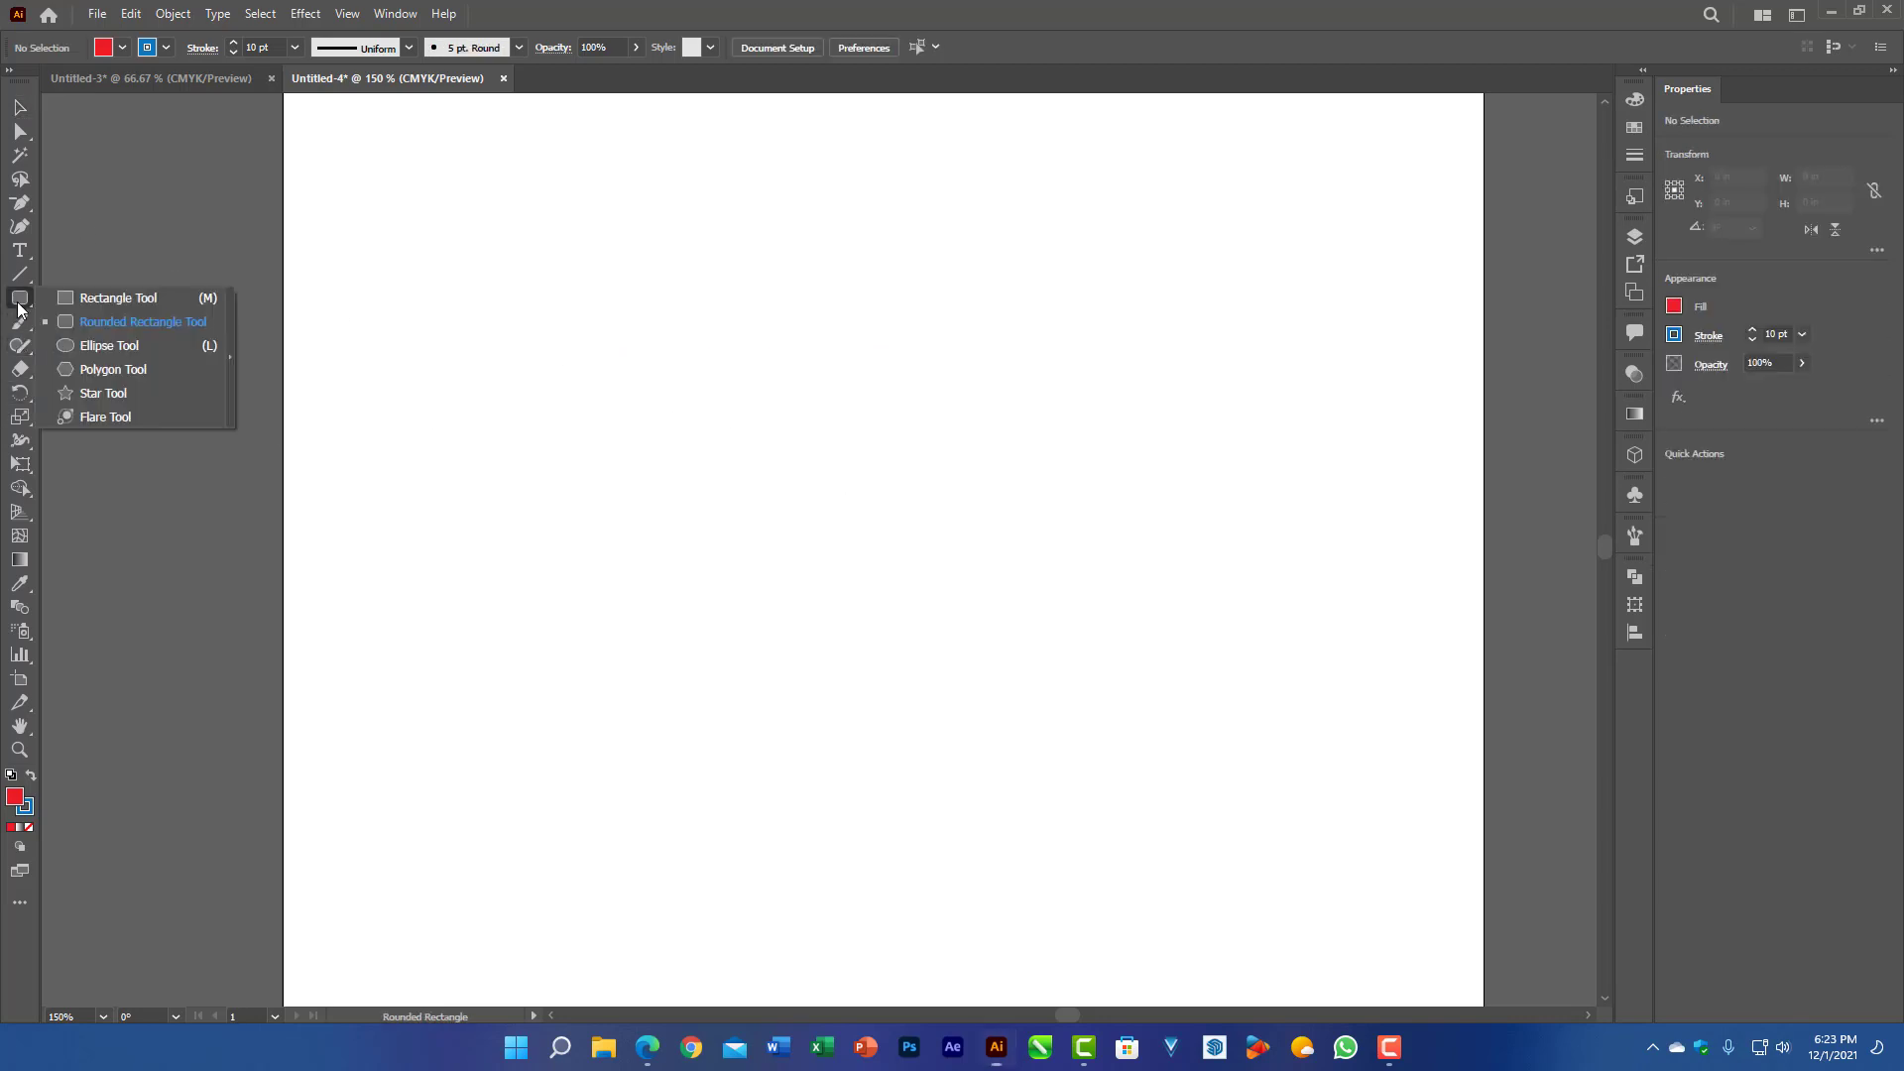
{"action": "left_click", "coordinate": [109, 322]}
{"action": "key", "text": "l"}
{"action": "mouse_move", "coordinate": [667, 364]}
{"action": "left_mouse_down"}
{"action": "mouse_move", "coordinate": [1148, 599]}
{"action": "mouse_move", "coordinate": [948, 681]}
{"action": "left_mouse_up"}
{"action": "left_click_drag", "start_coordinate": [572, 237], "coordinate": [801, 440]}
{"action": "mouse_move", "coordinate": [928, 289]}
{"action": "left_mouse_down"}
{"action": "mouse_move", "coordinate": [1271, 744]}
{"action": "mouse_move", "coordinate": [1003, 919]}
{"action": "mouse_move", "coordinate": [757, 723]}
{"action": "mouse_move", "coordinate": [1210, 648]}
{"action": "left_mouse_up"}
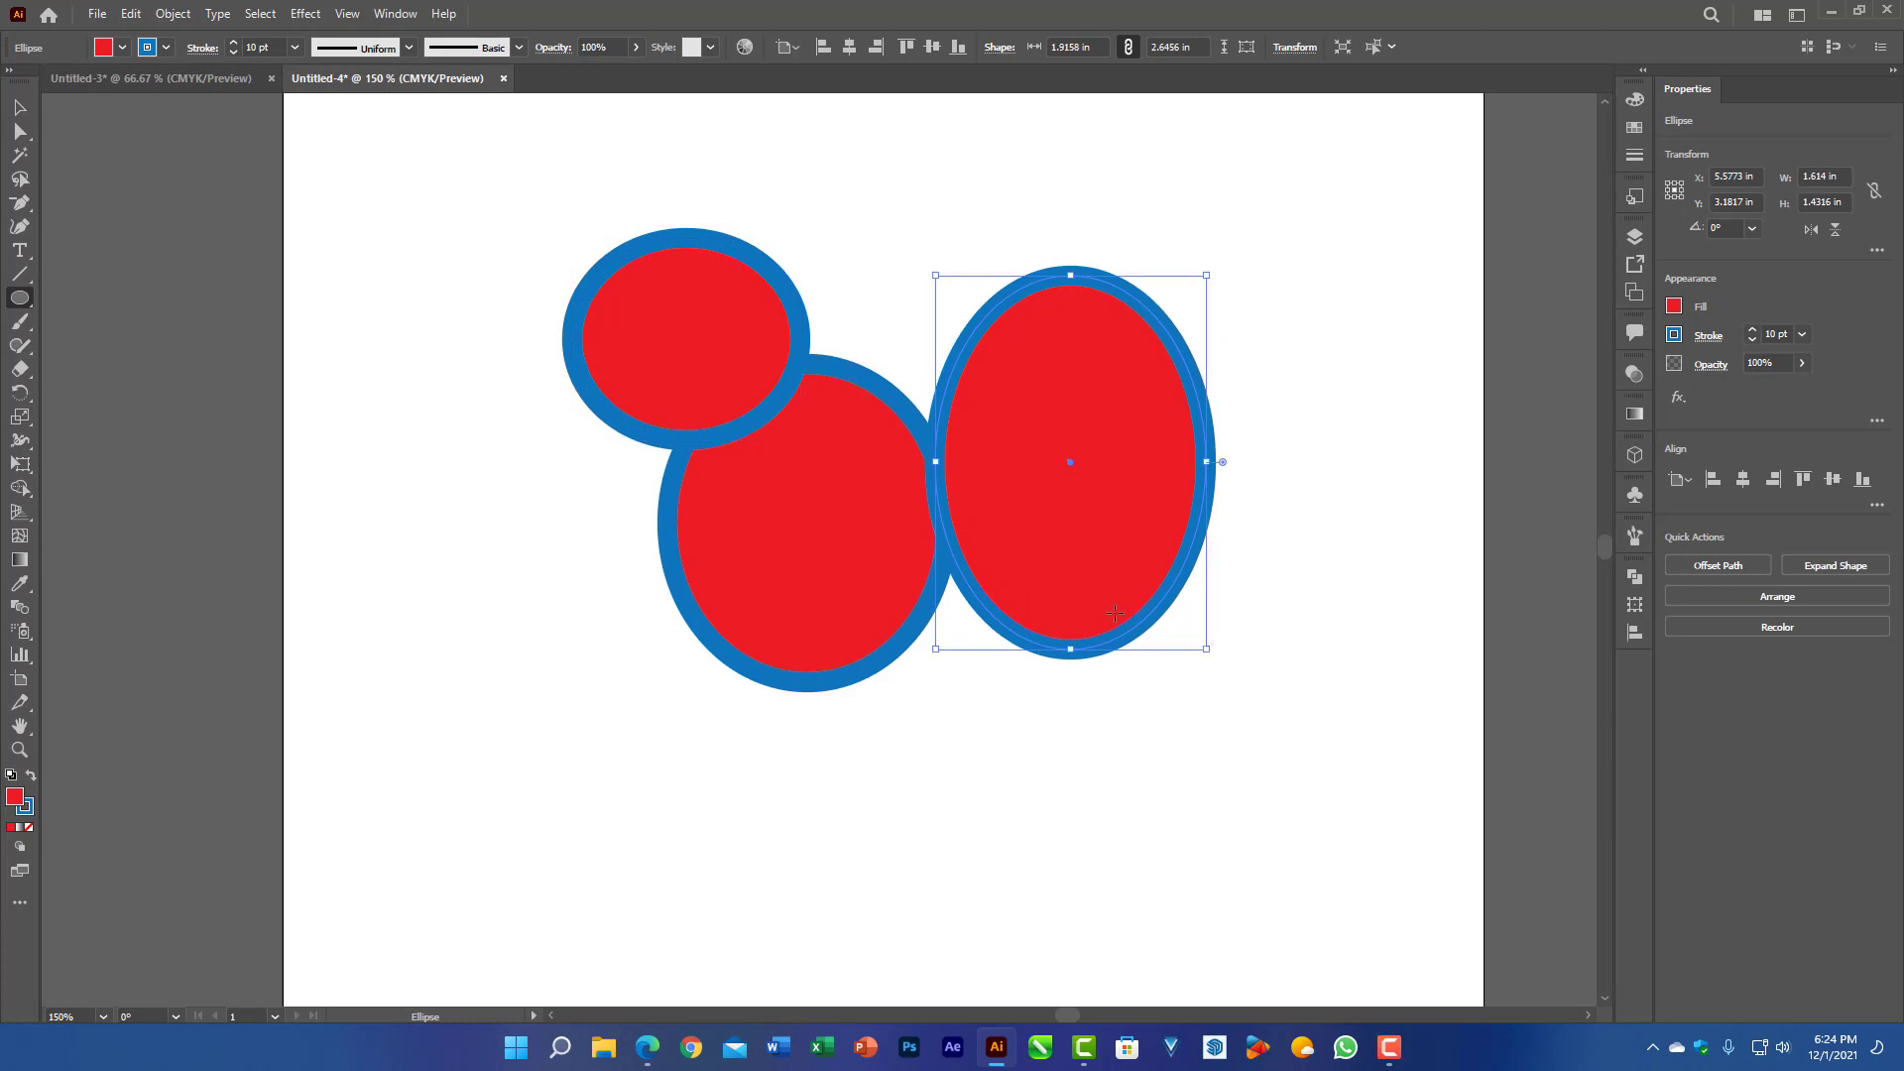
Step: Replace all the ellipses with one perfect circle about 3.77 in across, and move it slightly up and left
{"action": "key", "text": "ctrl+a"}
{"action": "key", "text": "Delete"}
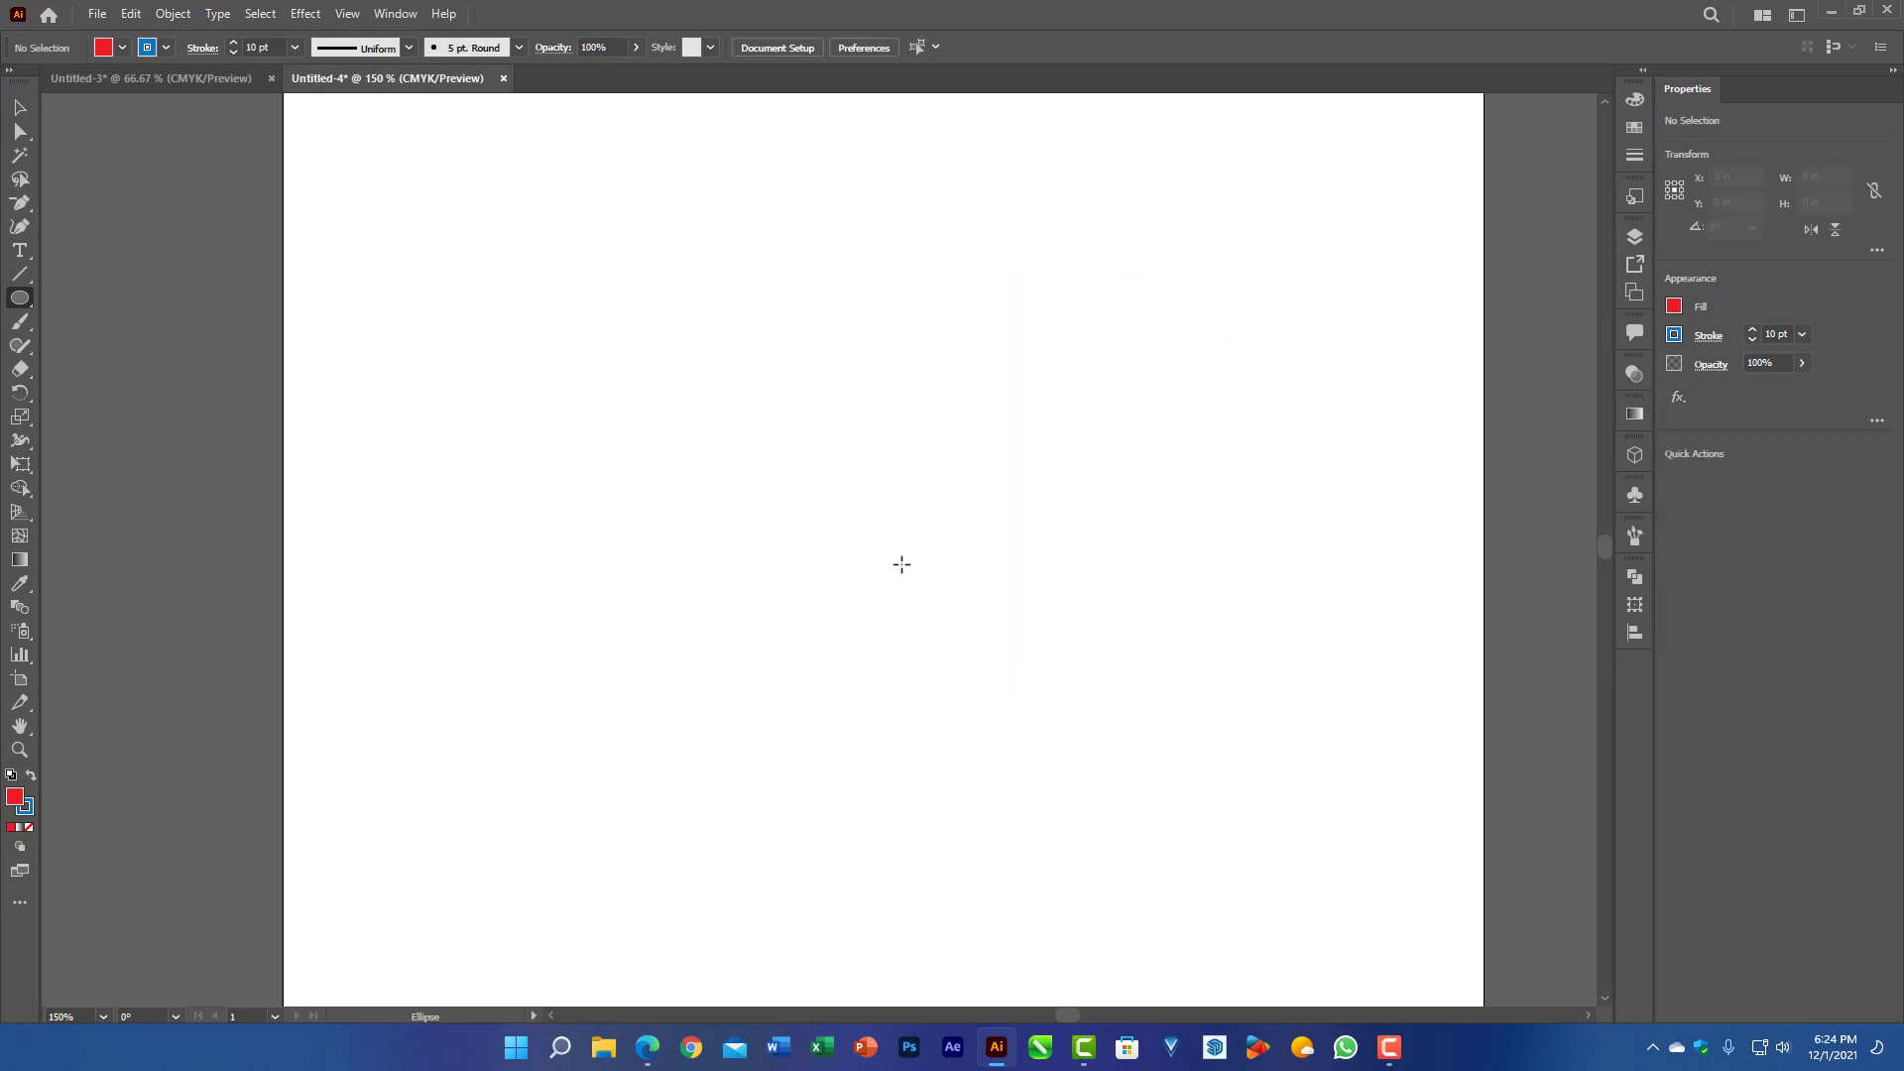
{"action": "mouse_move", "coordinate": [596, 331]}
{"action": "left_mouse_down"}
{"action": "mouse_move", "coordinate": [1134, 845]}
{"action": "mouse_move", "coordinate": [1122, 833]}
{"action": "left_mouse_up"}
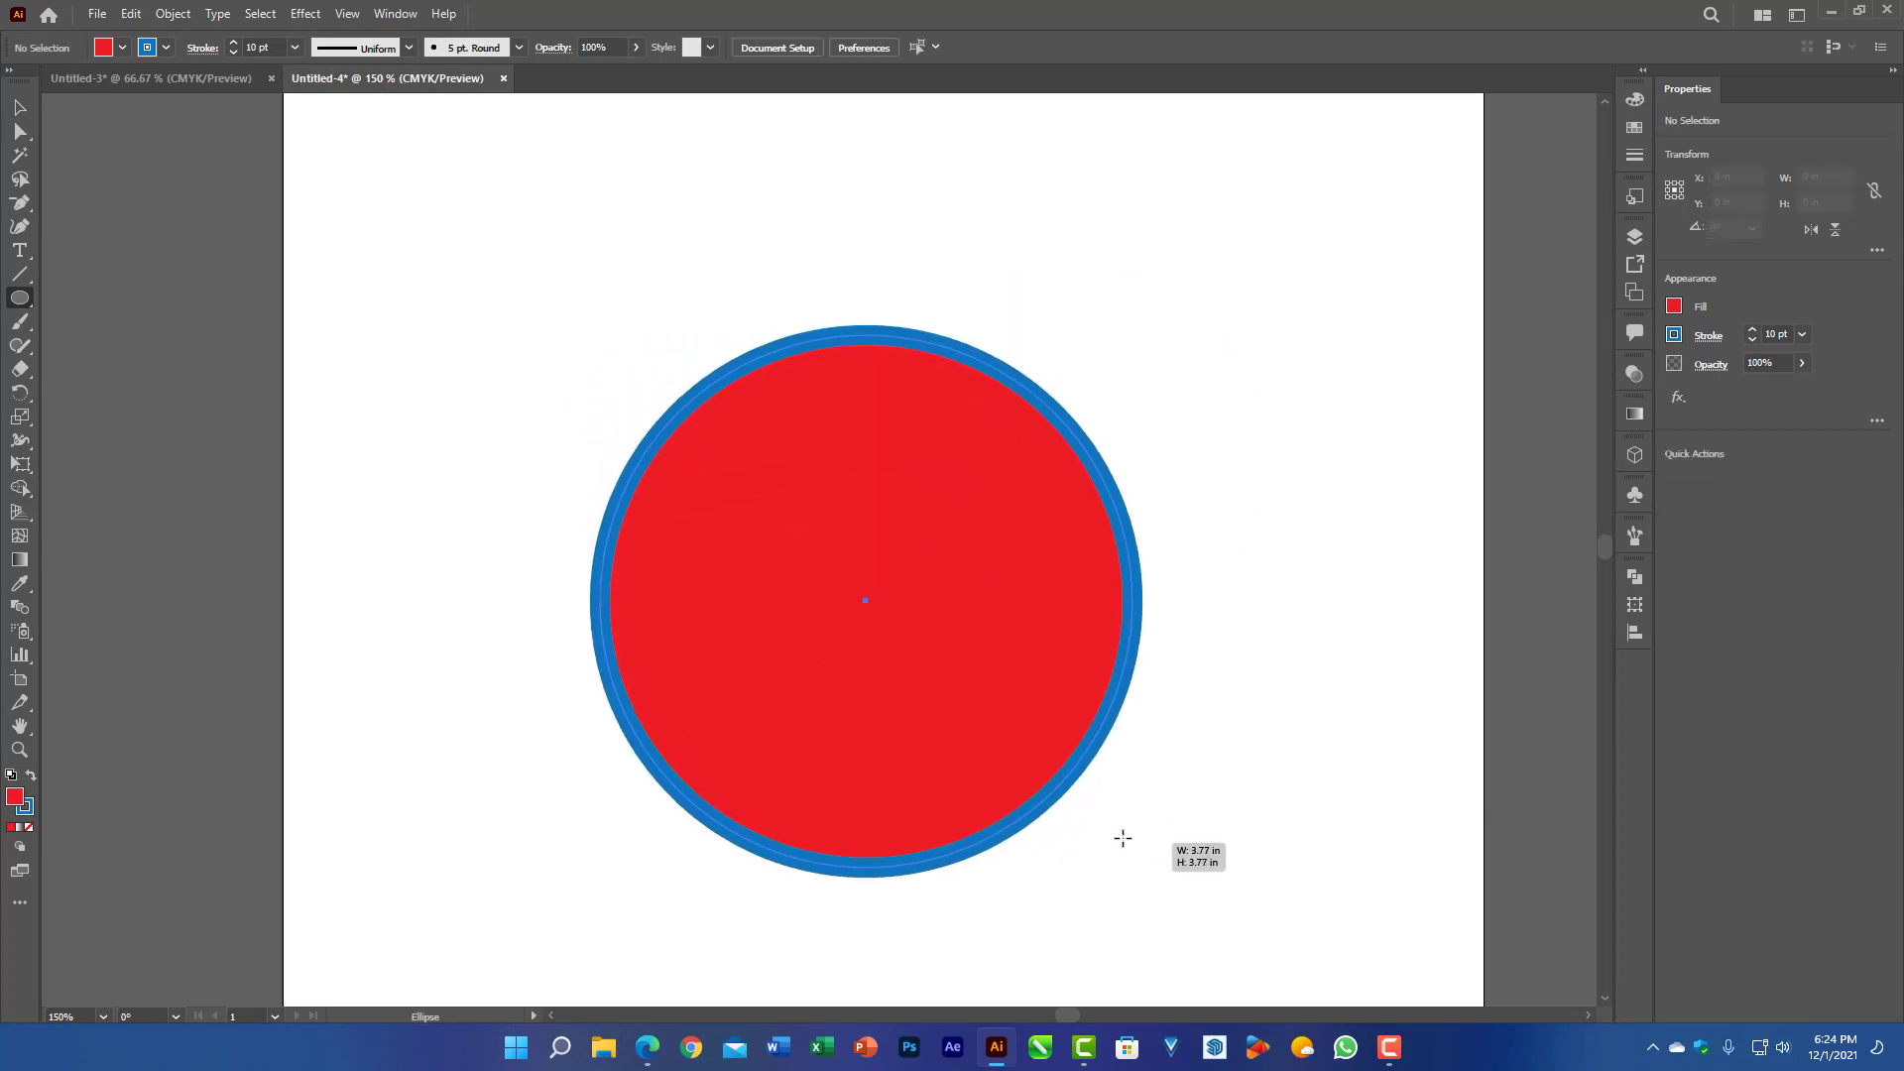
{"action": "left_click", "coordinate": [23, 109]}
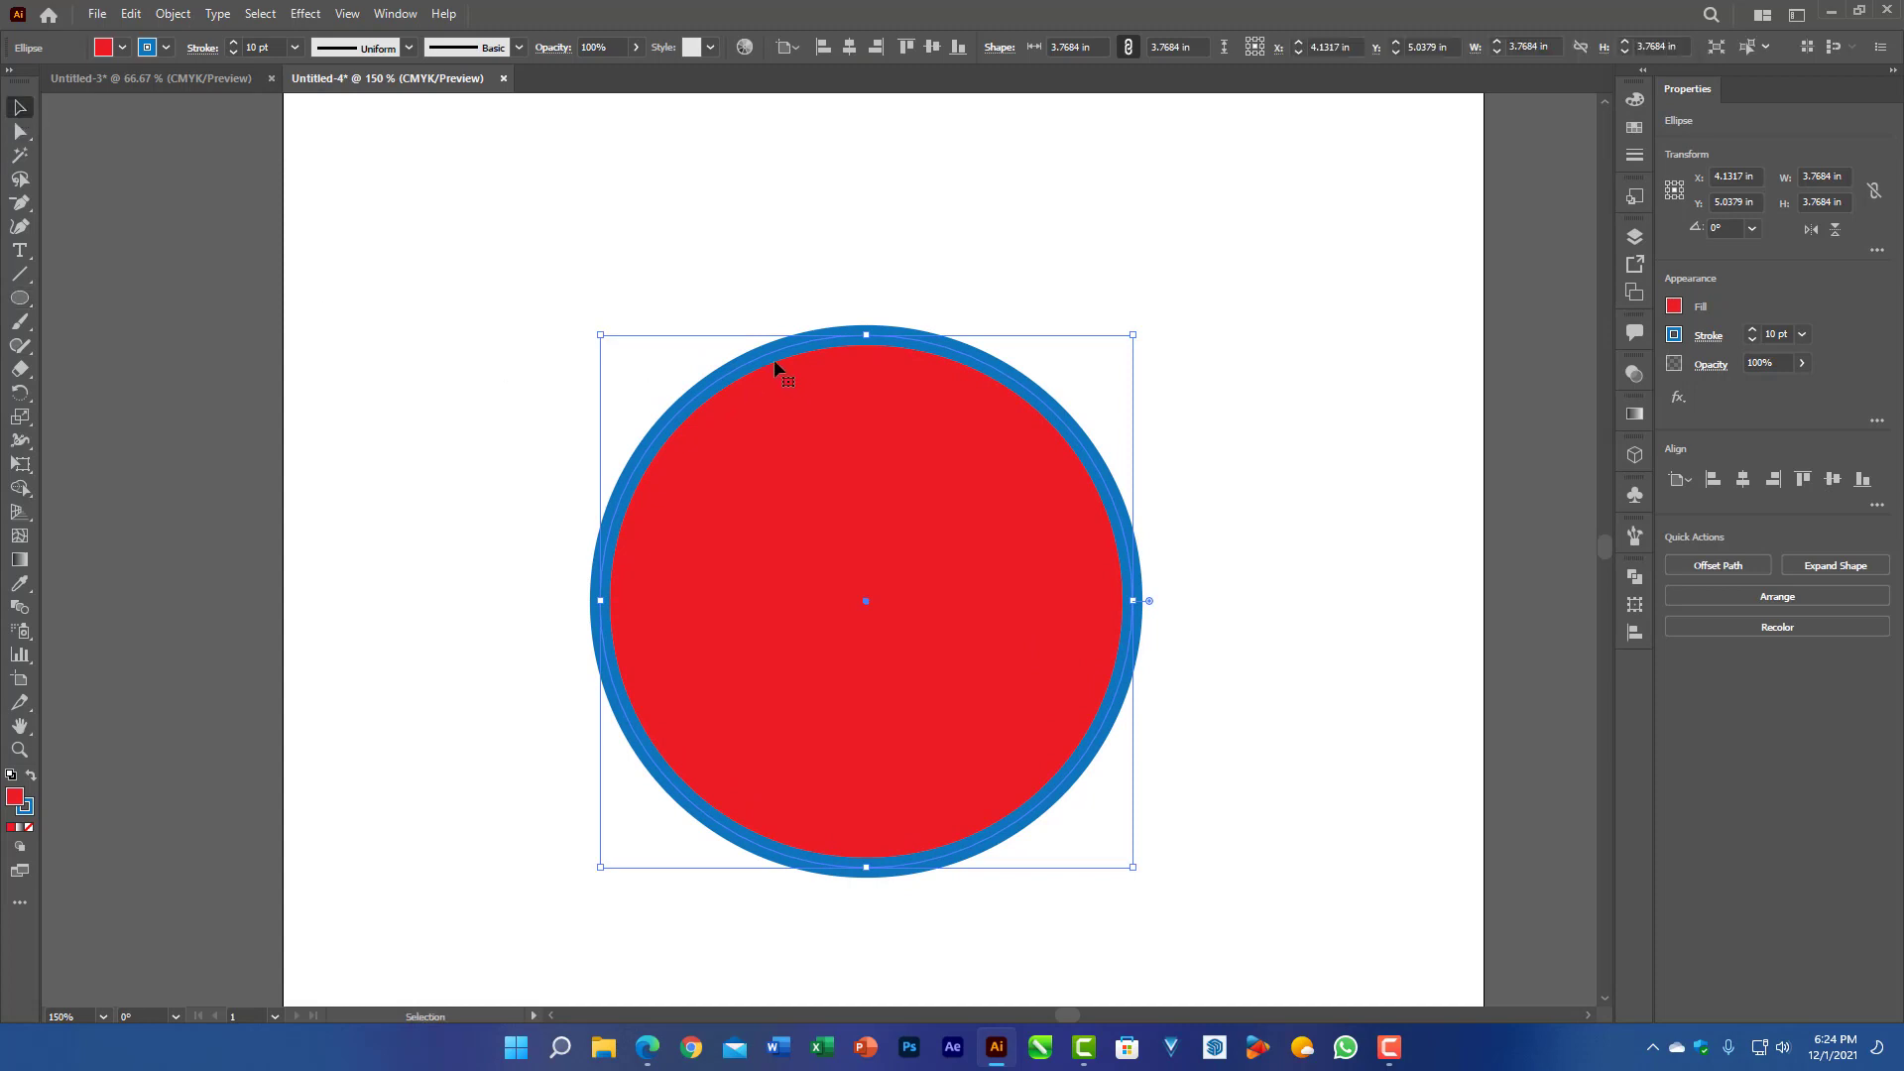
{"action": "left_click_drag", "start_coordinate": [775, 367], "coordinate": [730, 273]}
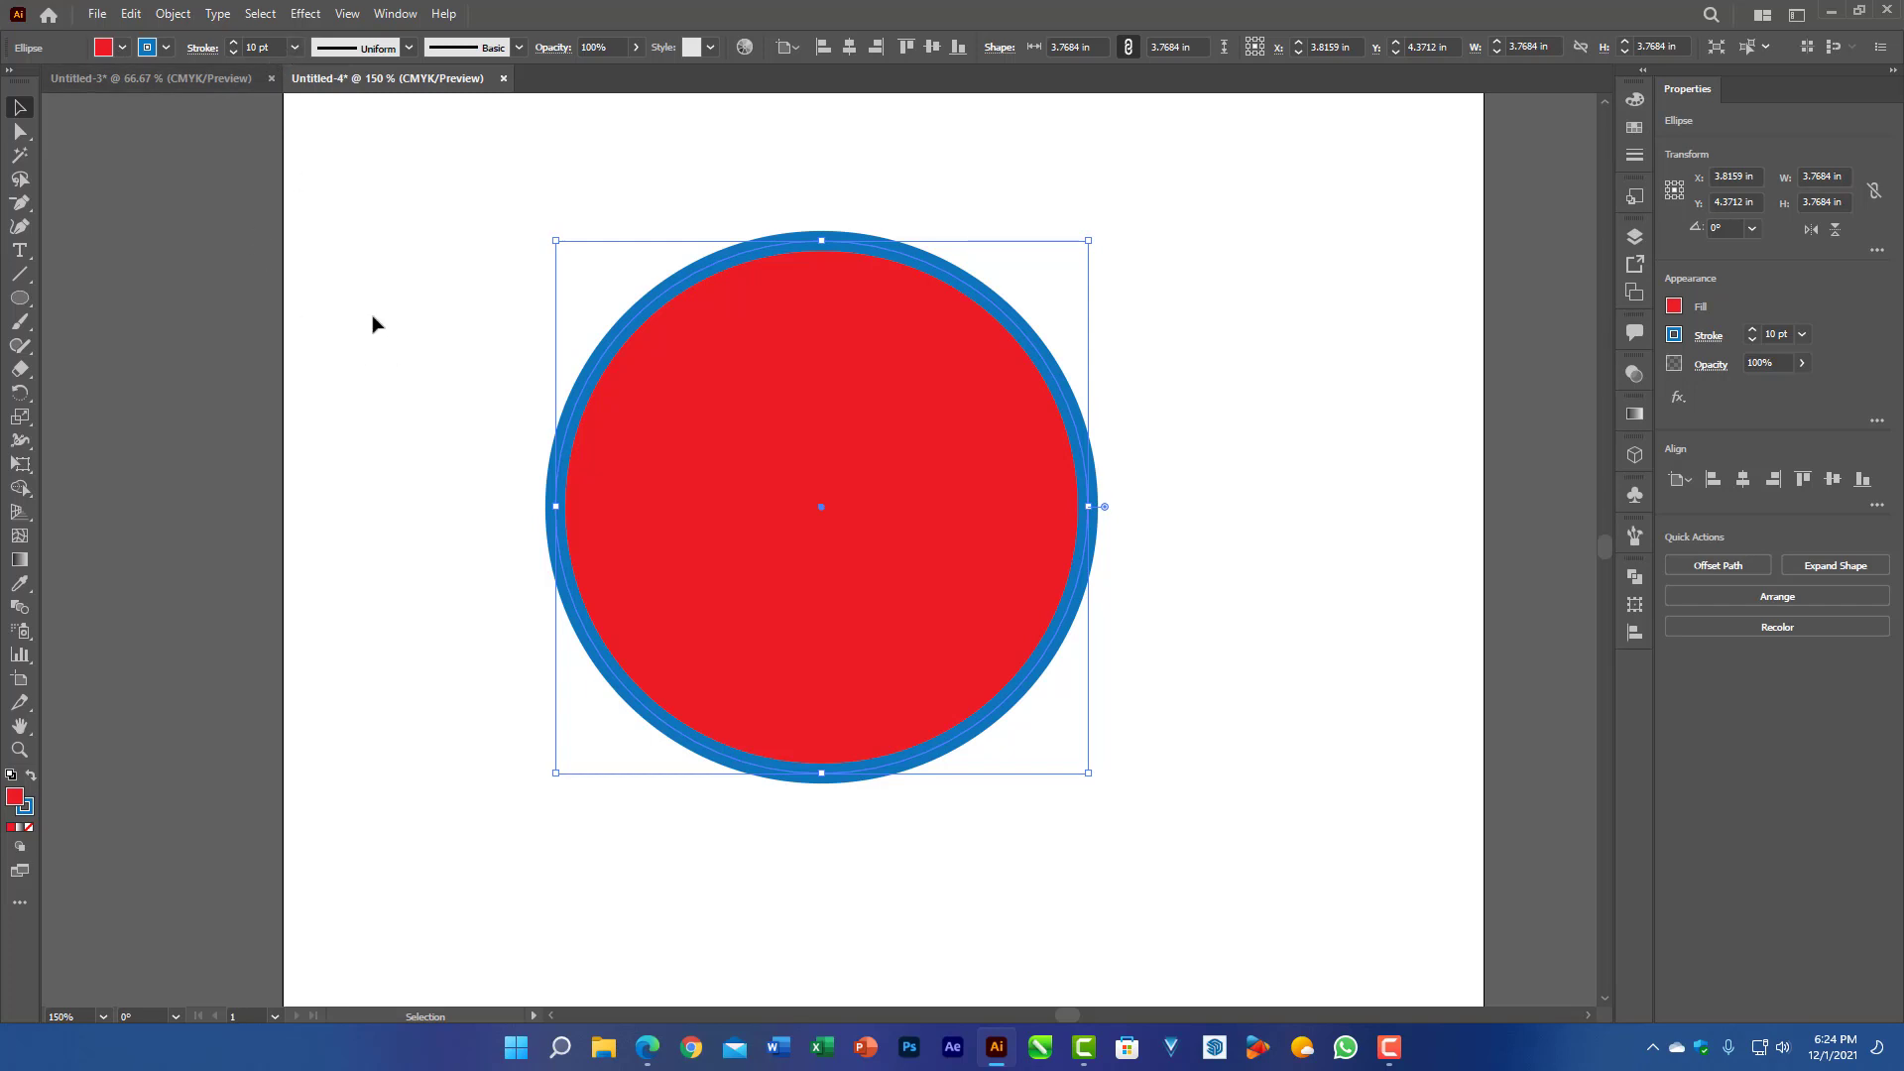
Step: Pull the circle's top and bottom anchors in toward its center with Direct Selection to form a bow-tie shape
{"action": "left_click", "coordinate": [19, 202]}
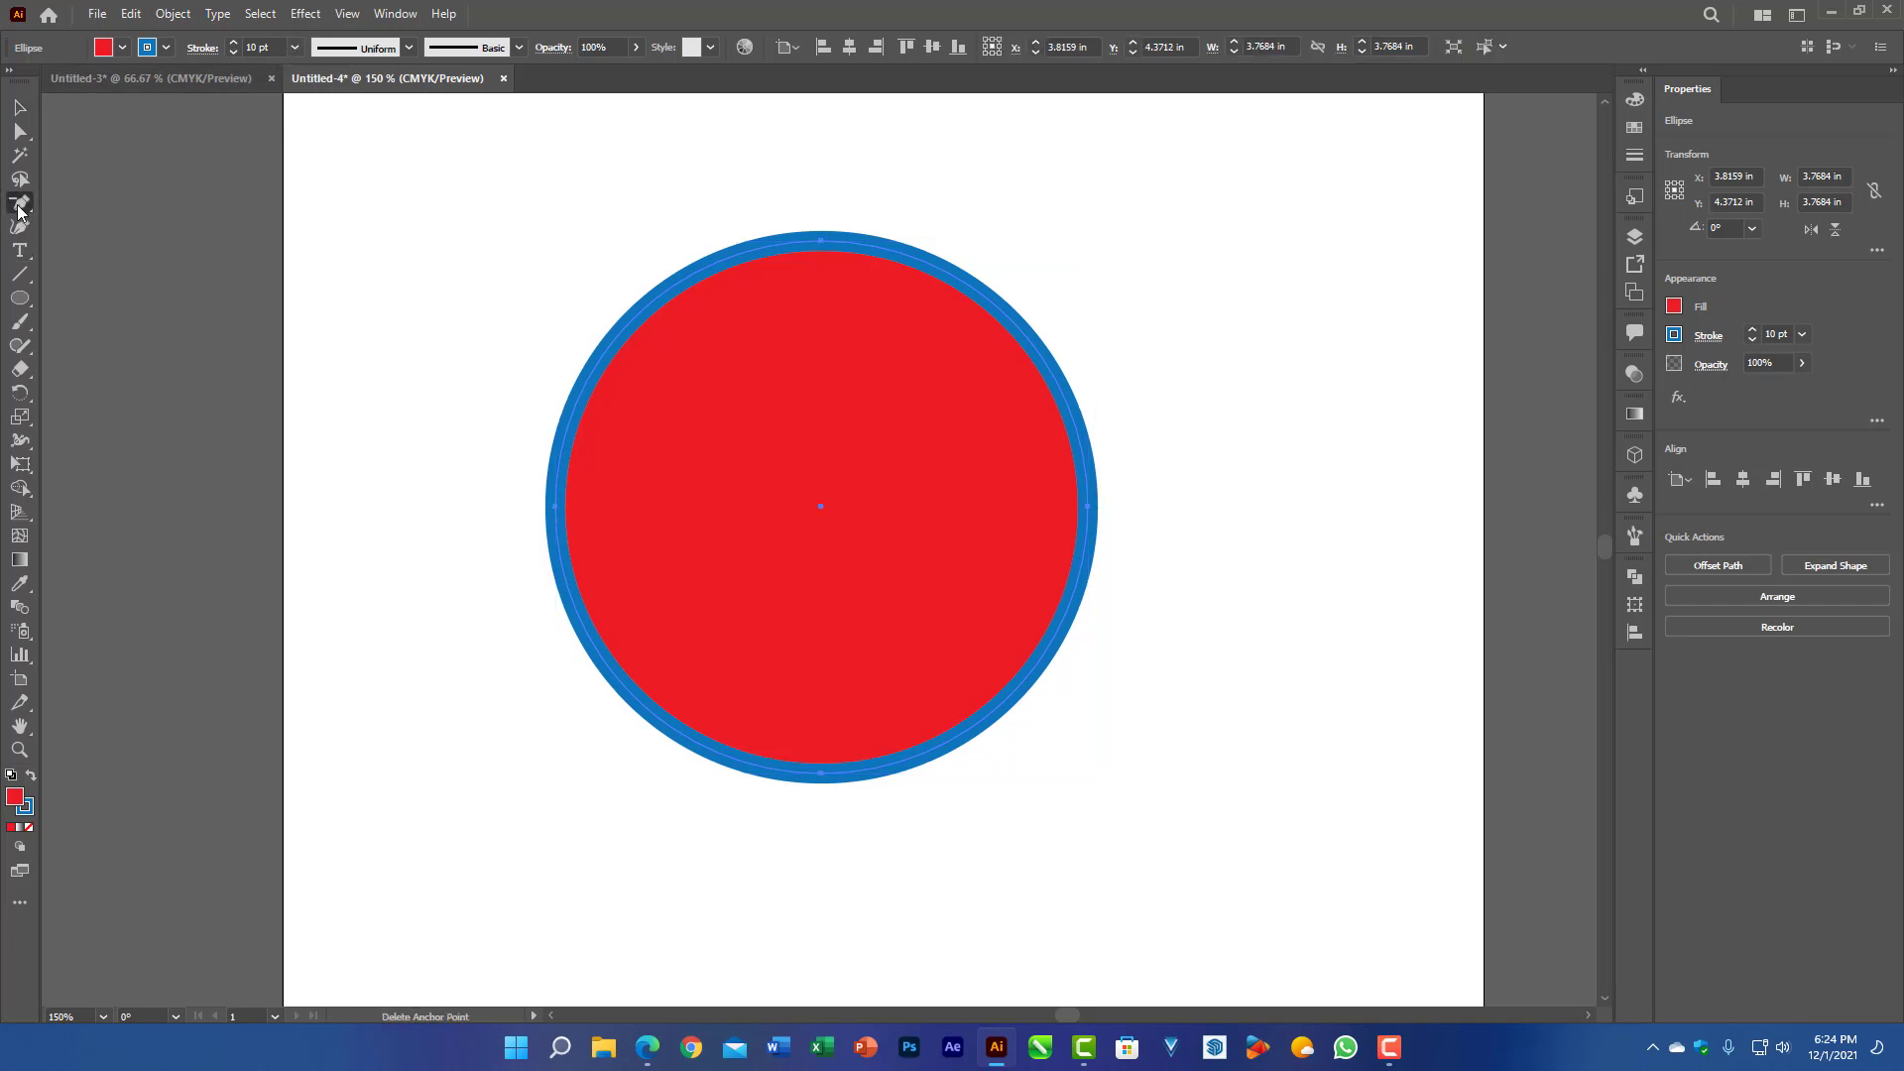
{"action": "left_click", "coordinate": [19, 136]}
{"action": "left_click_drag", "start_coordinate": [823, 248], "coordinate": [818, 486]}
{"action": "left_click_drag", "start_coordinate": [829, 773], "coordinate": [815, 554]}
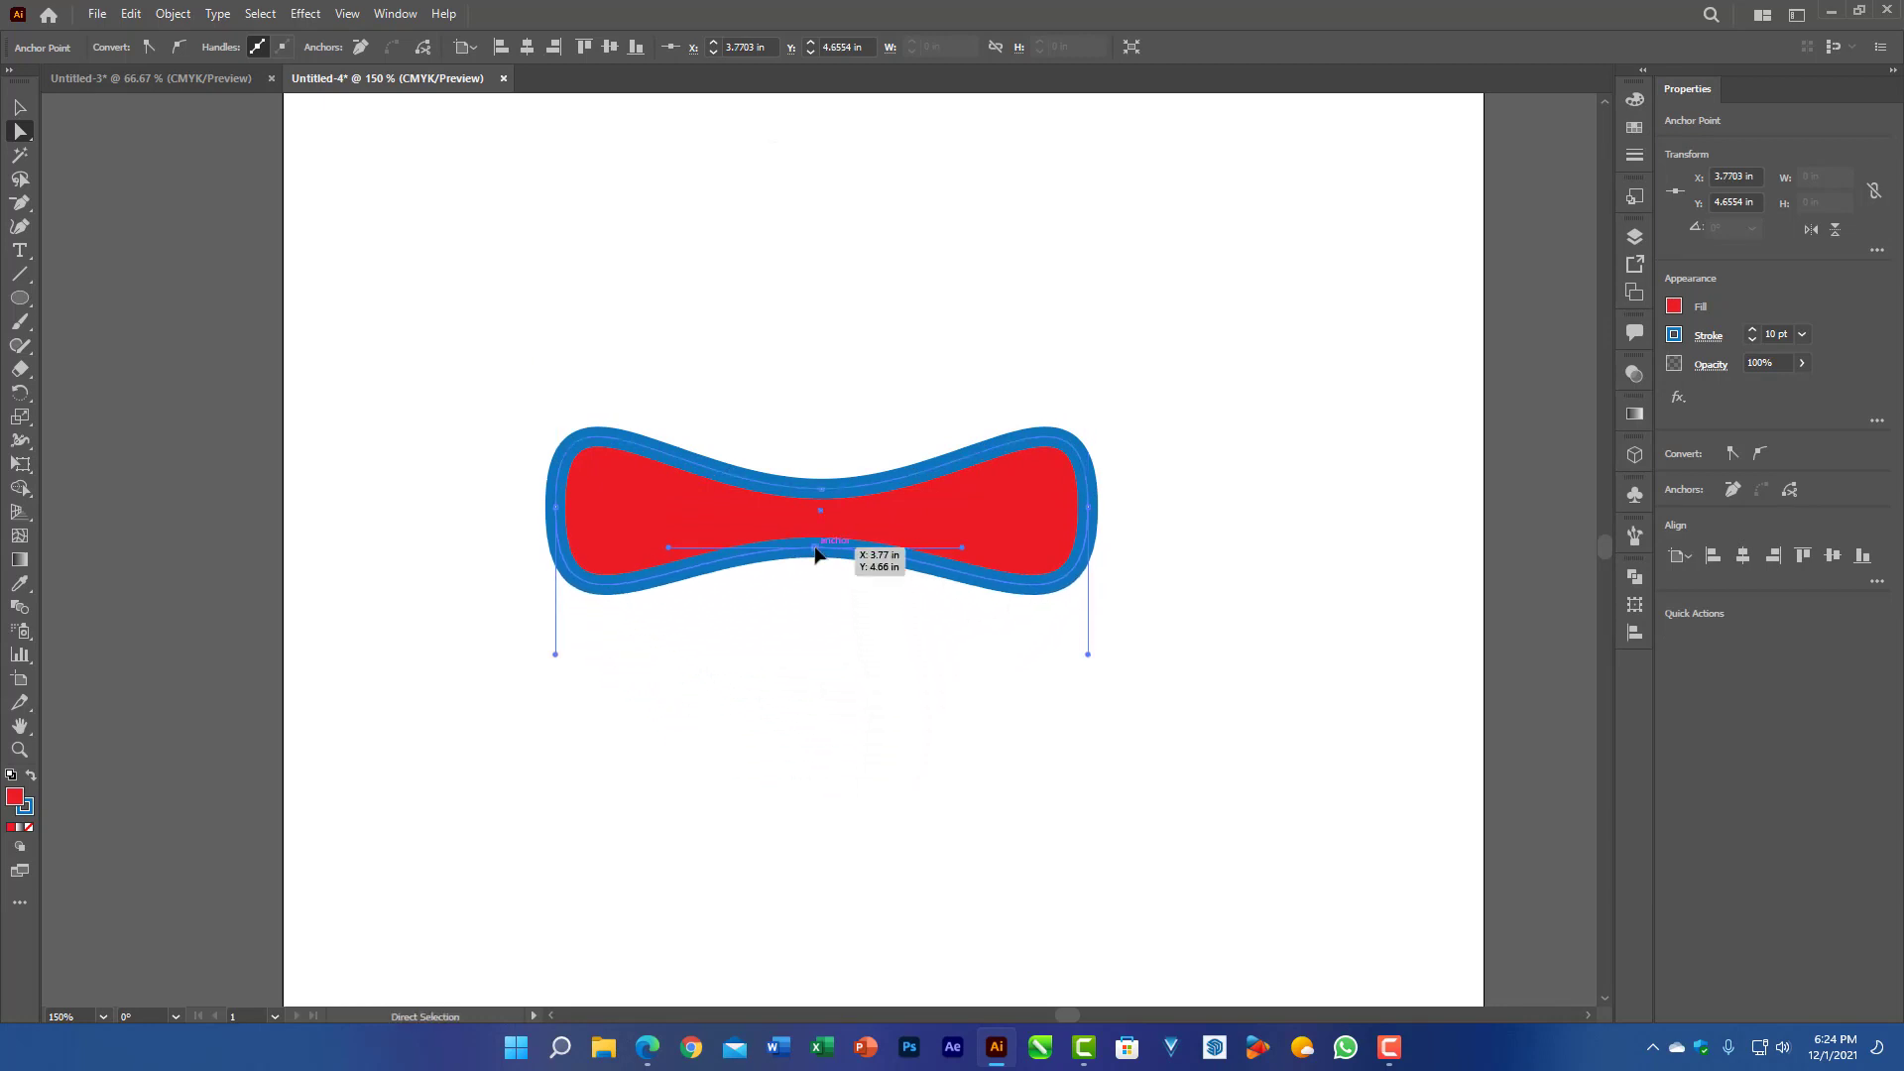
Step: Delete the bow-tie shape together with its two leftover side anchor points
{"action": "left_click_drag", "start_coordinate": [698, 420], "coordinate": [905, 621]}
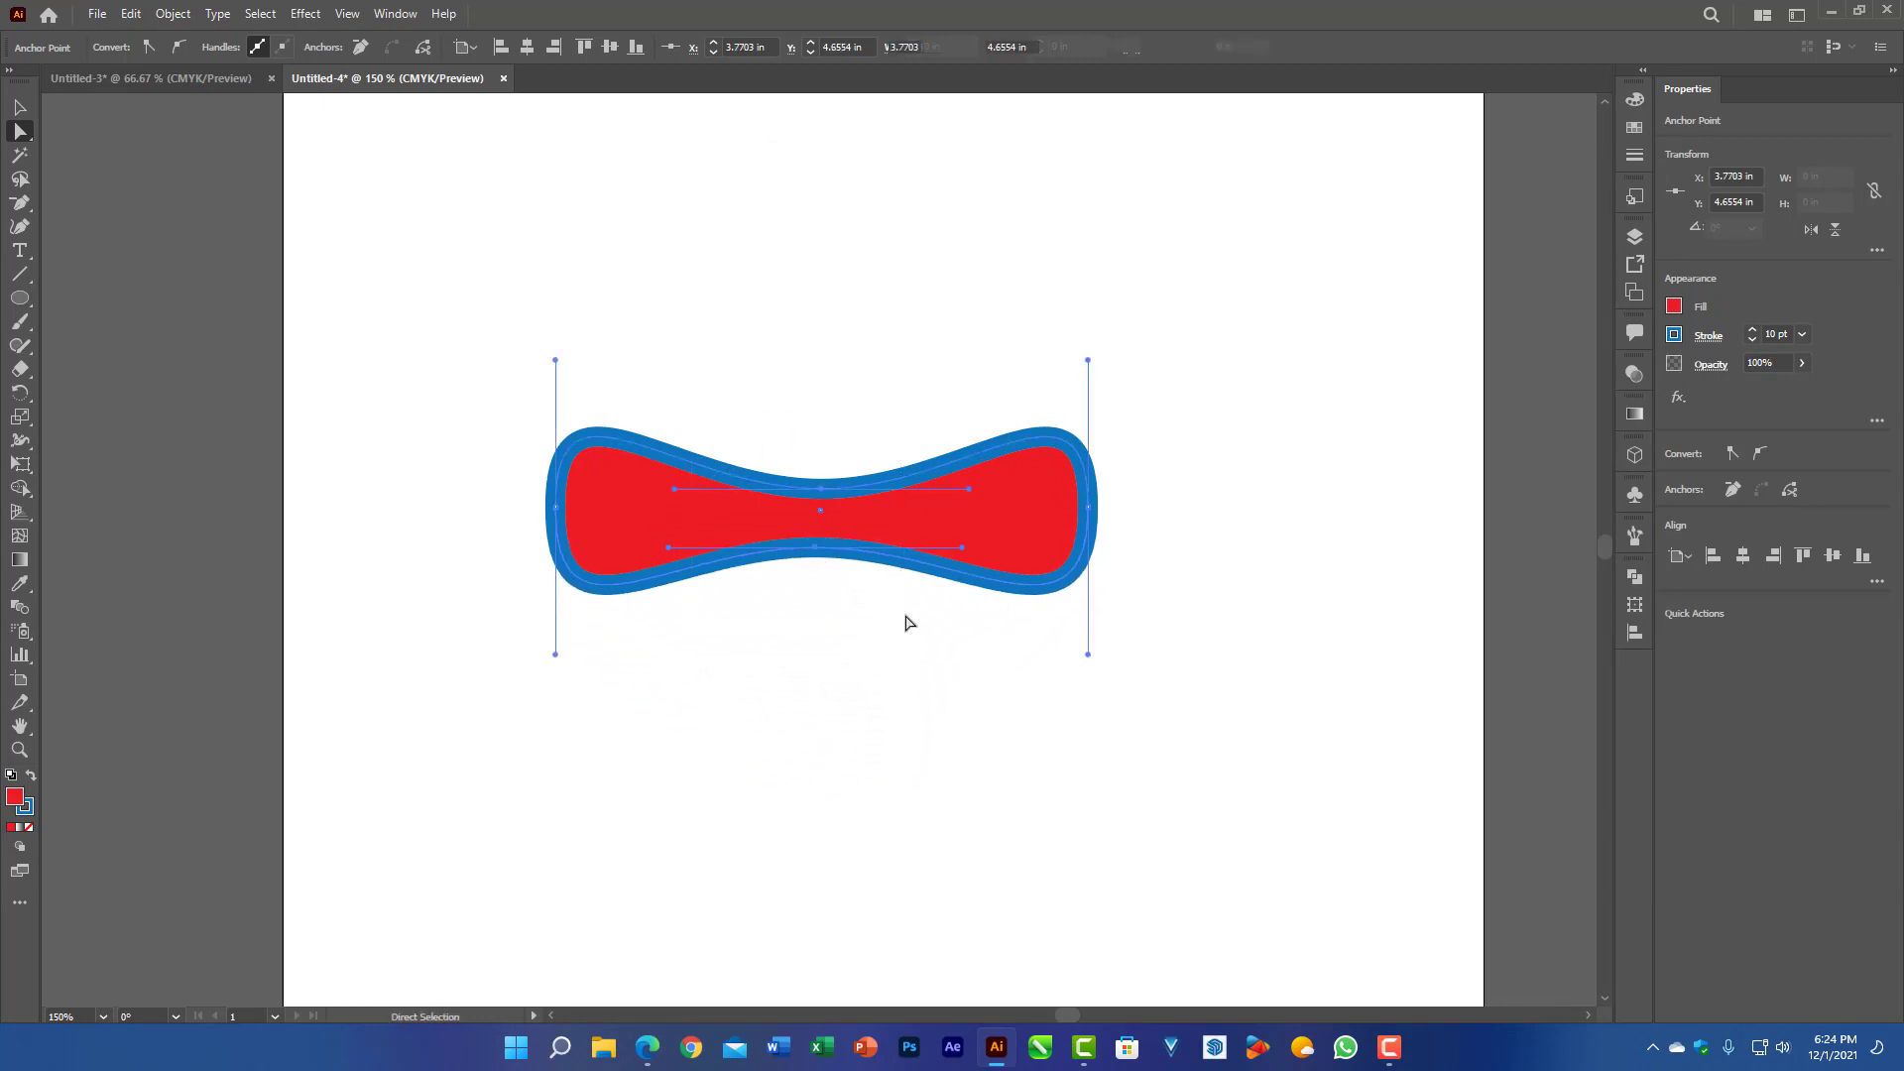
{"action": "key", "text": "Delete"}
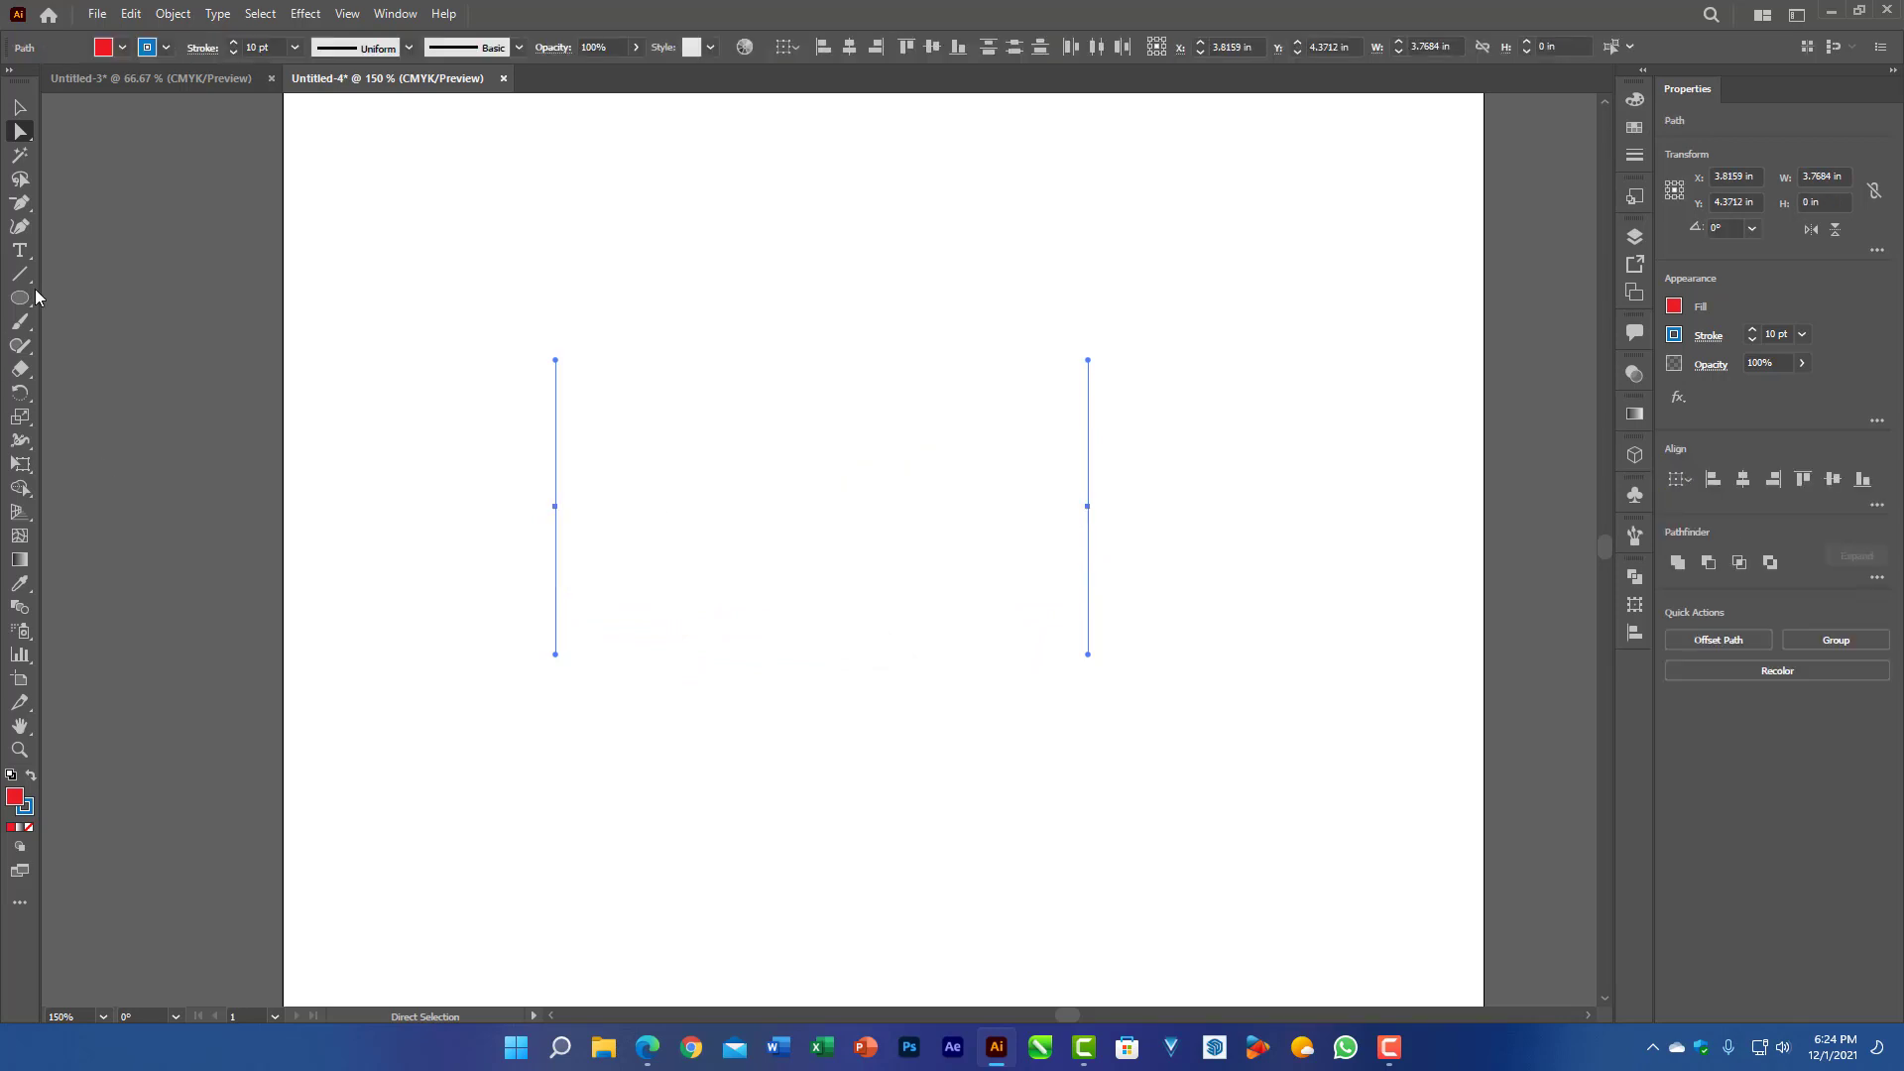
{"action": "left_click", "coordinate": [21, 300]}
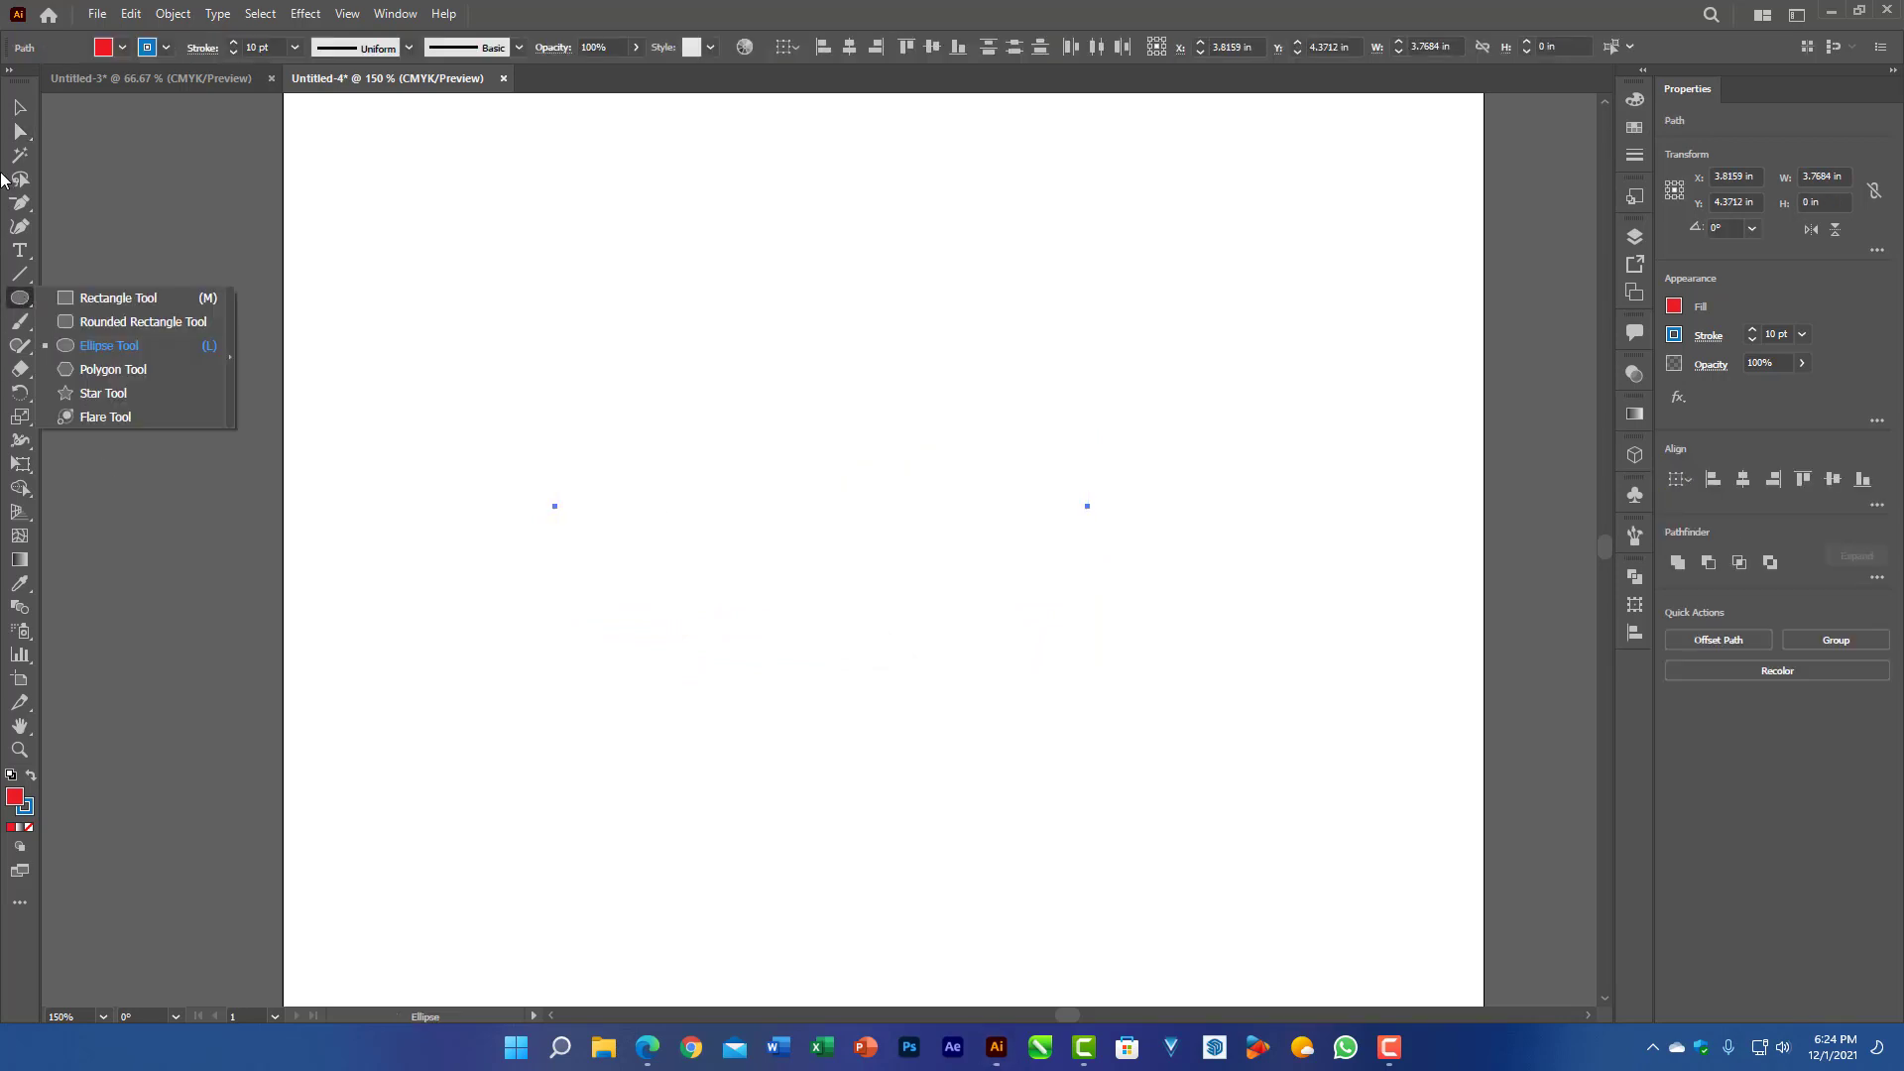
{"action": "left_click", "coordinate": [20, 108]}
{"action": "left_click_drag", "start_coordinate": [440, 363], "coordinate": [1148, 565]}
{"action": "key", "text": "Delete"}
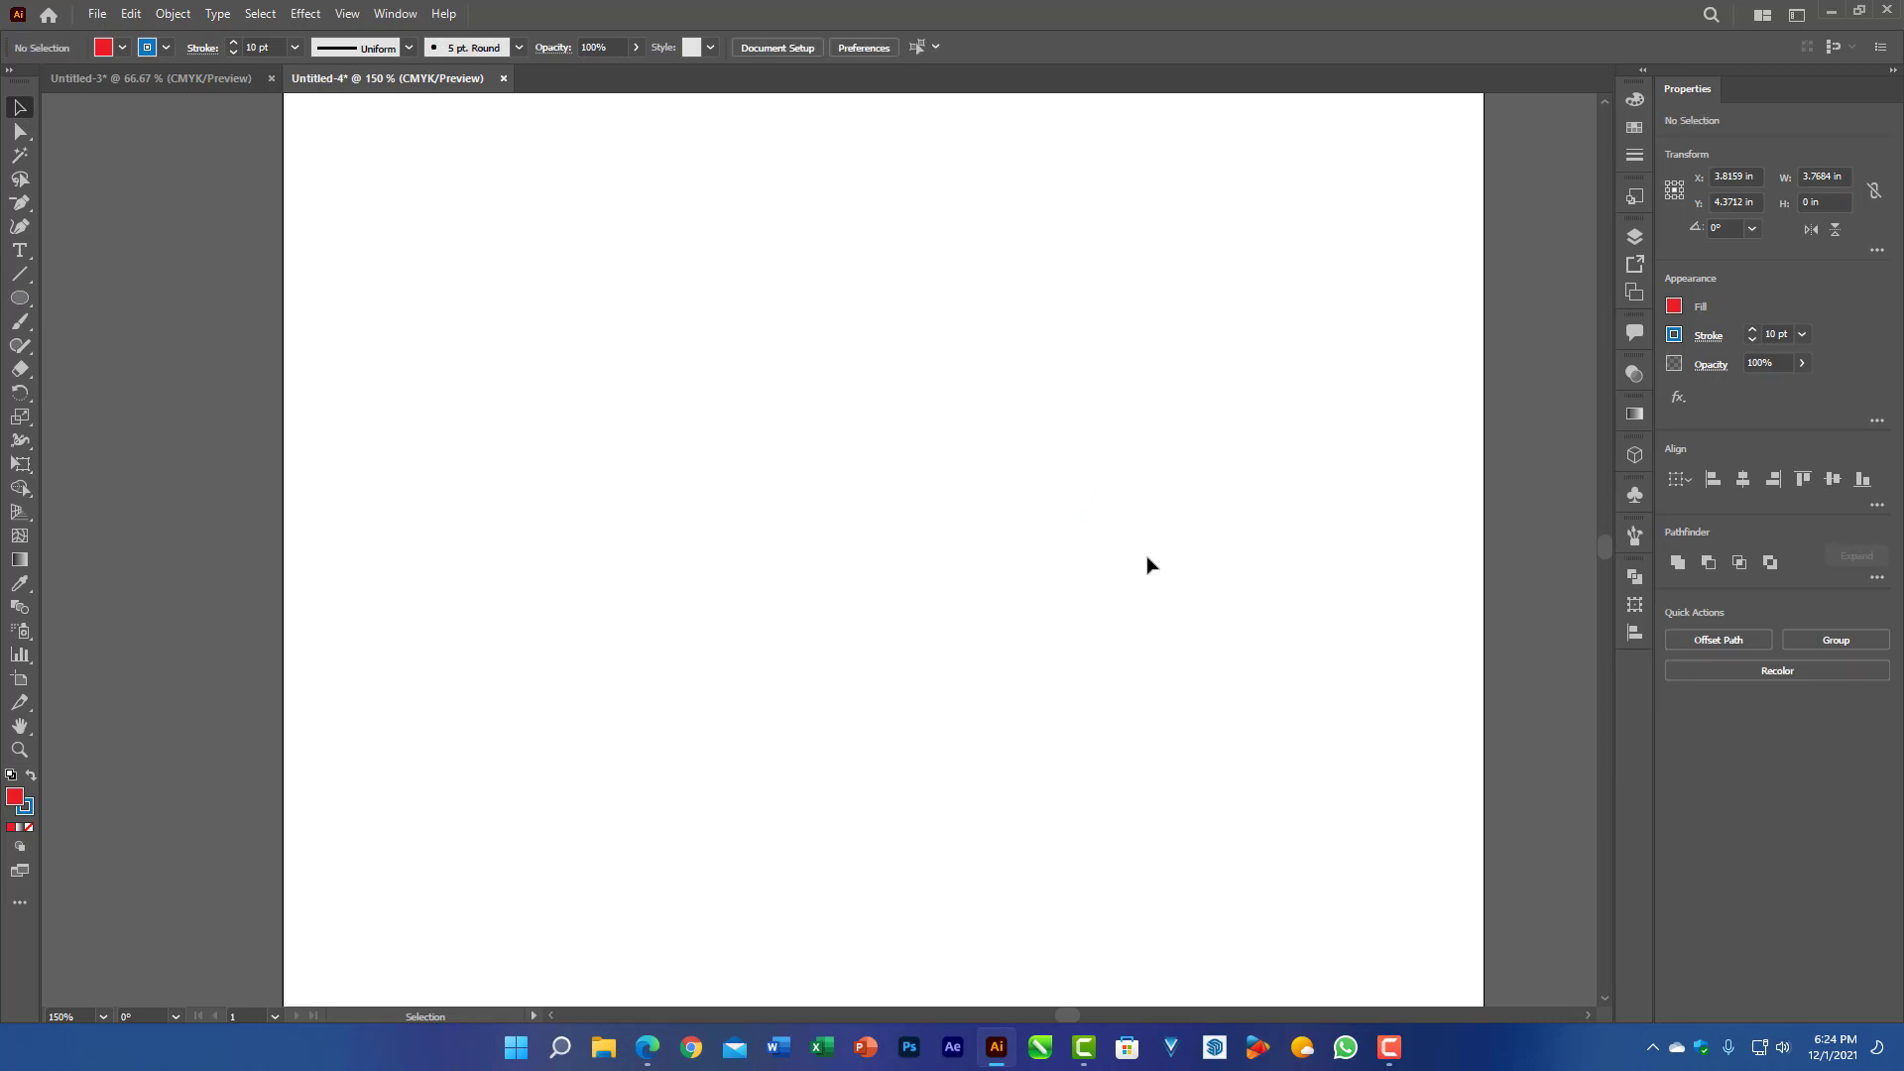
Step: Draw a ten-sided polygon about 2.88 by 2.96 in with the Polygon tool, and move it down and right toward the artboard's middle
{"action": "left_click", "coordinate": [18, 300]}
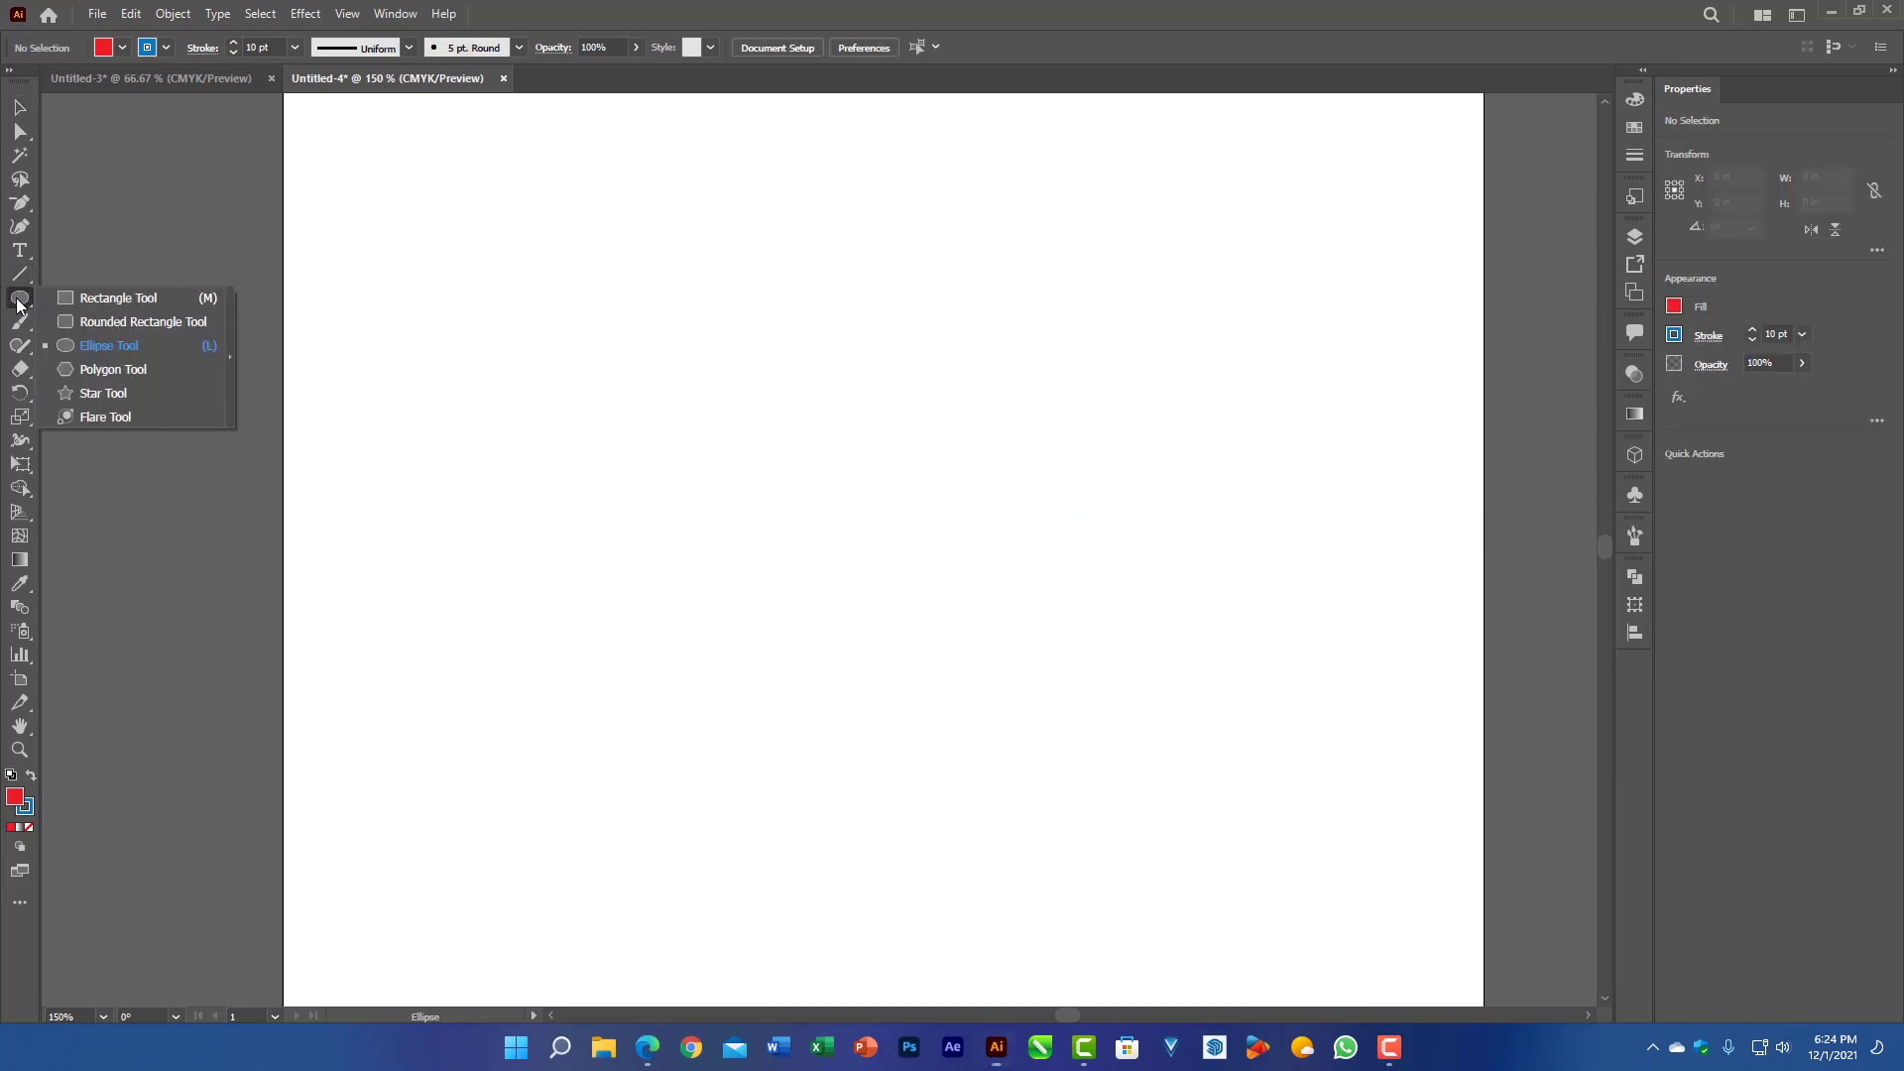
{"action": "left_click", "coordinate": [113, 370]}
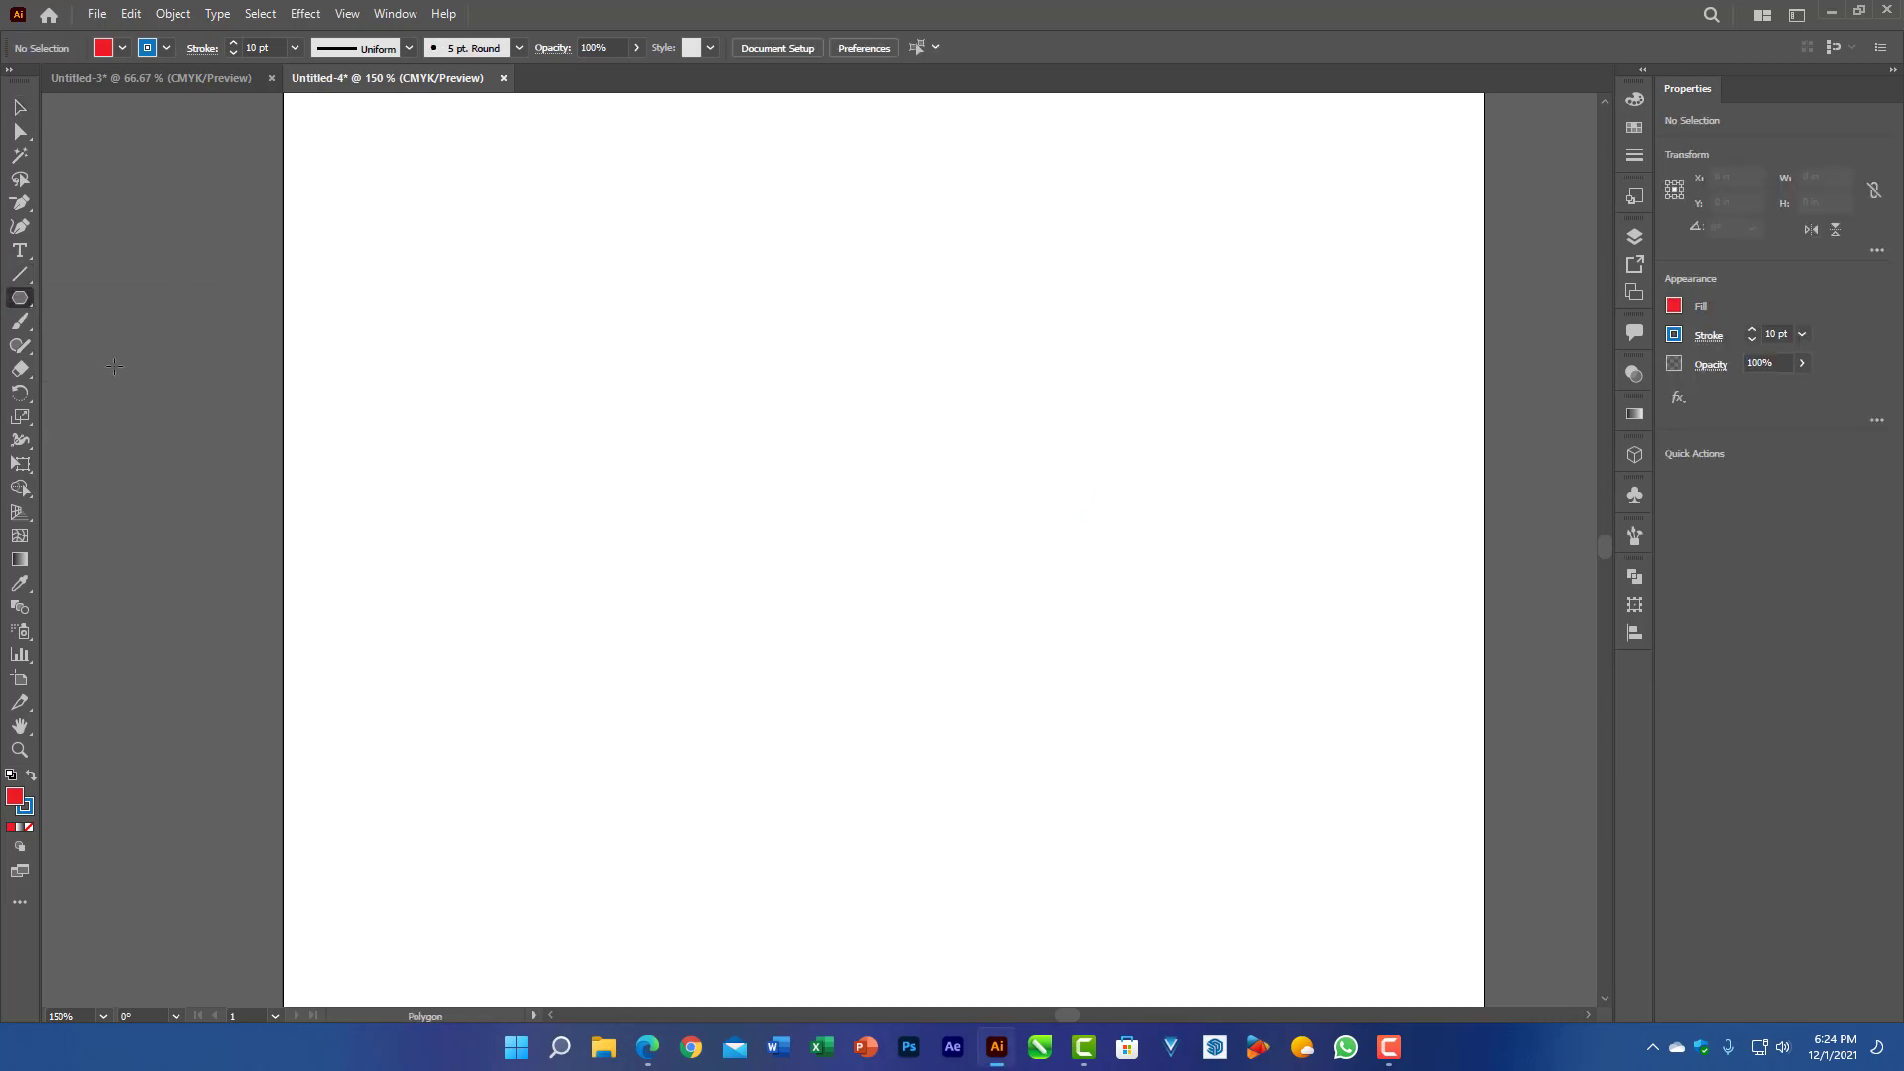
{"action": "mouse_move", "coordinate": [680, 349]}
{"action": "left_mouse_down"}
{"action": "mouse_move", "coordinate": [737, 431]}
{"action": "mouse_move", "coordinate": [766, 537]}
{"action": "mouse_move", "coordinate": [785, 524]}
{"action": "left_mouse_up"}
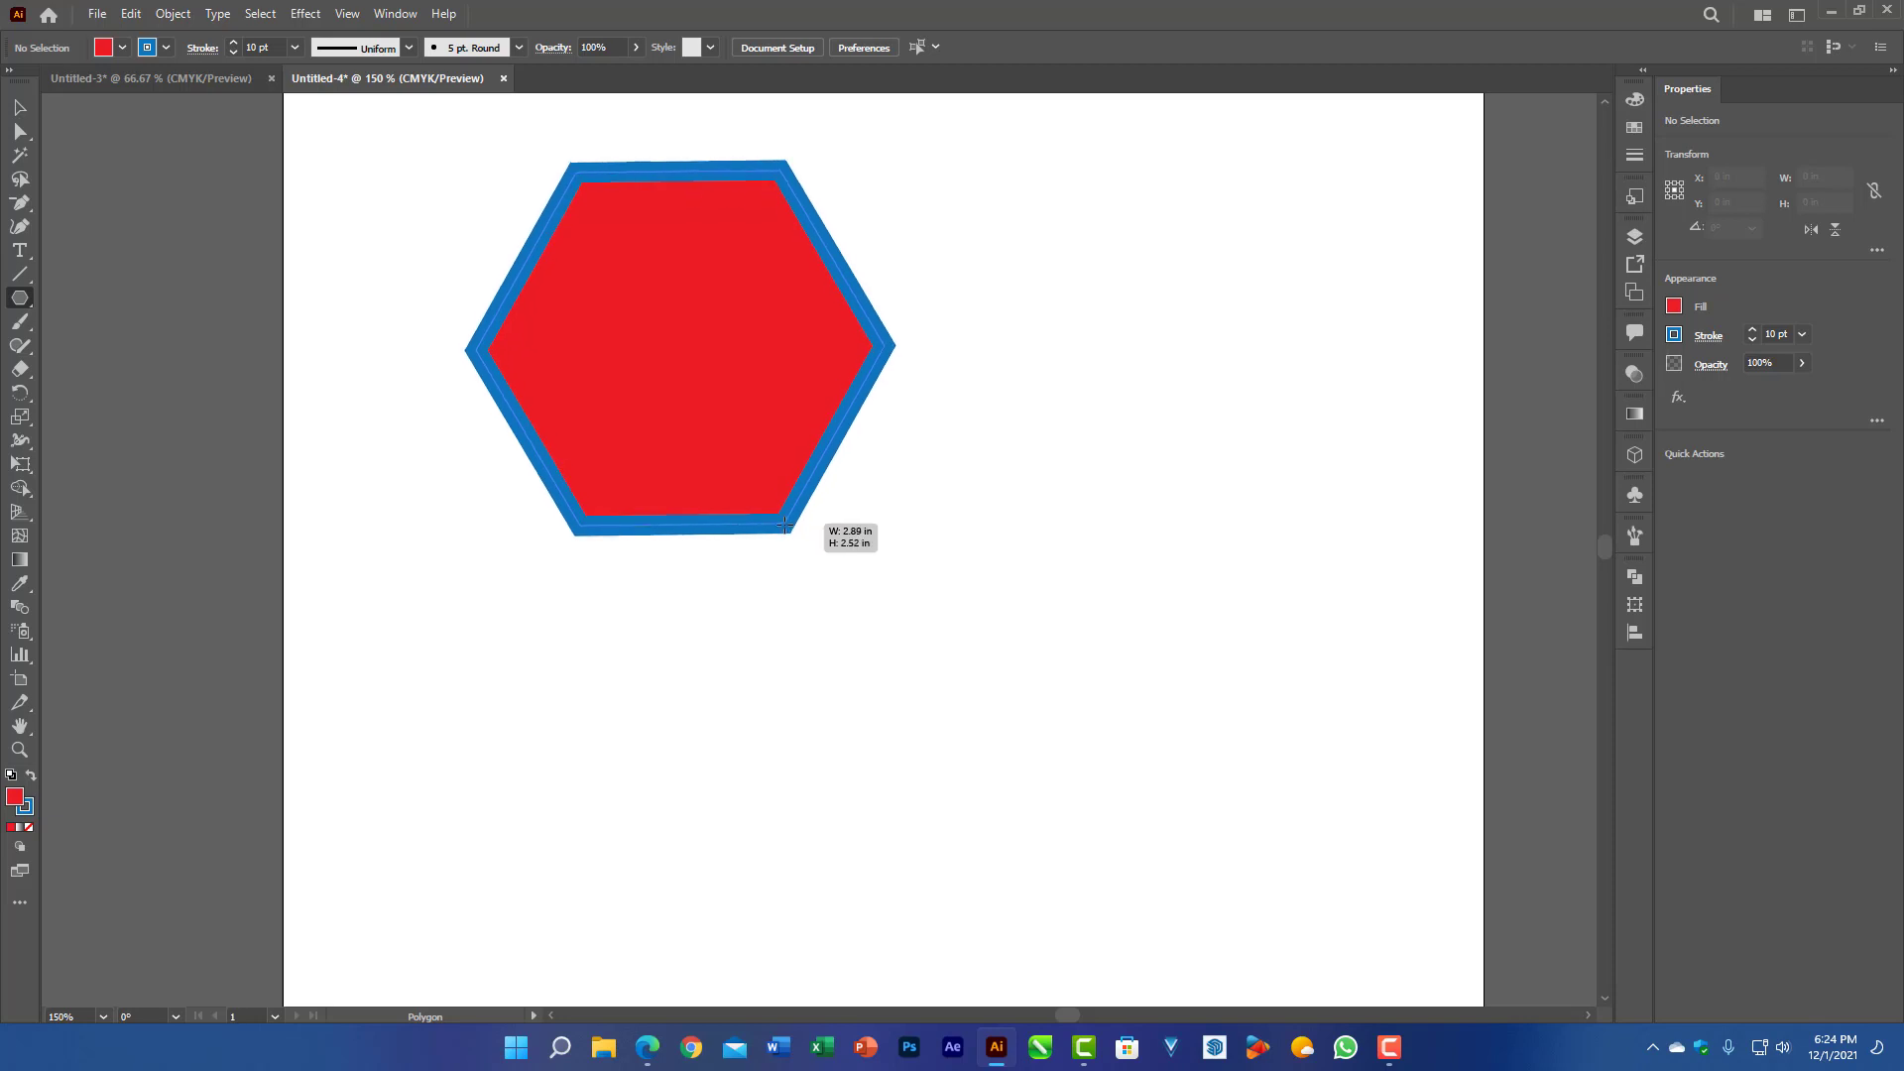
{"action": "left_click_drag", "start_coordinate": [785, 526], "coordinate": [788, 527]}
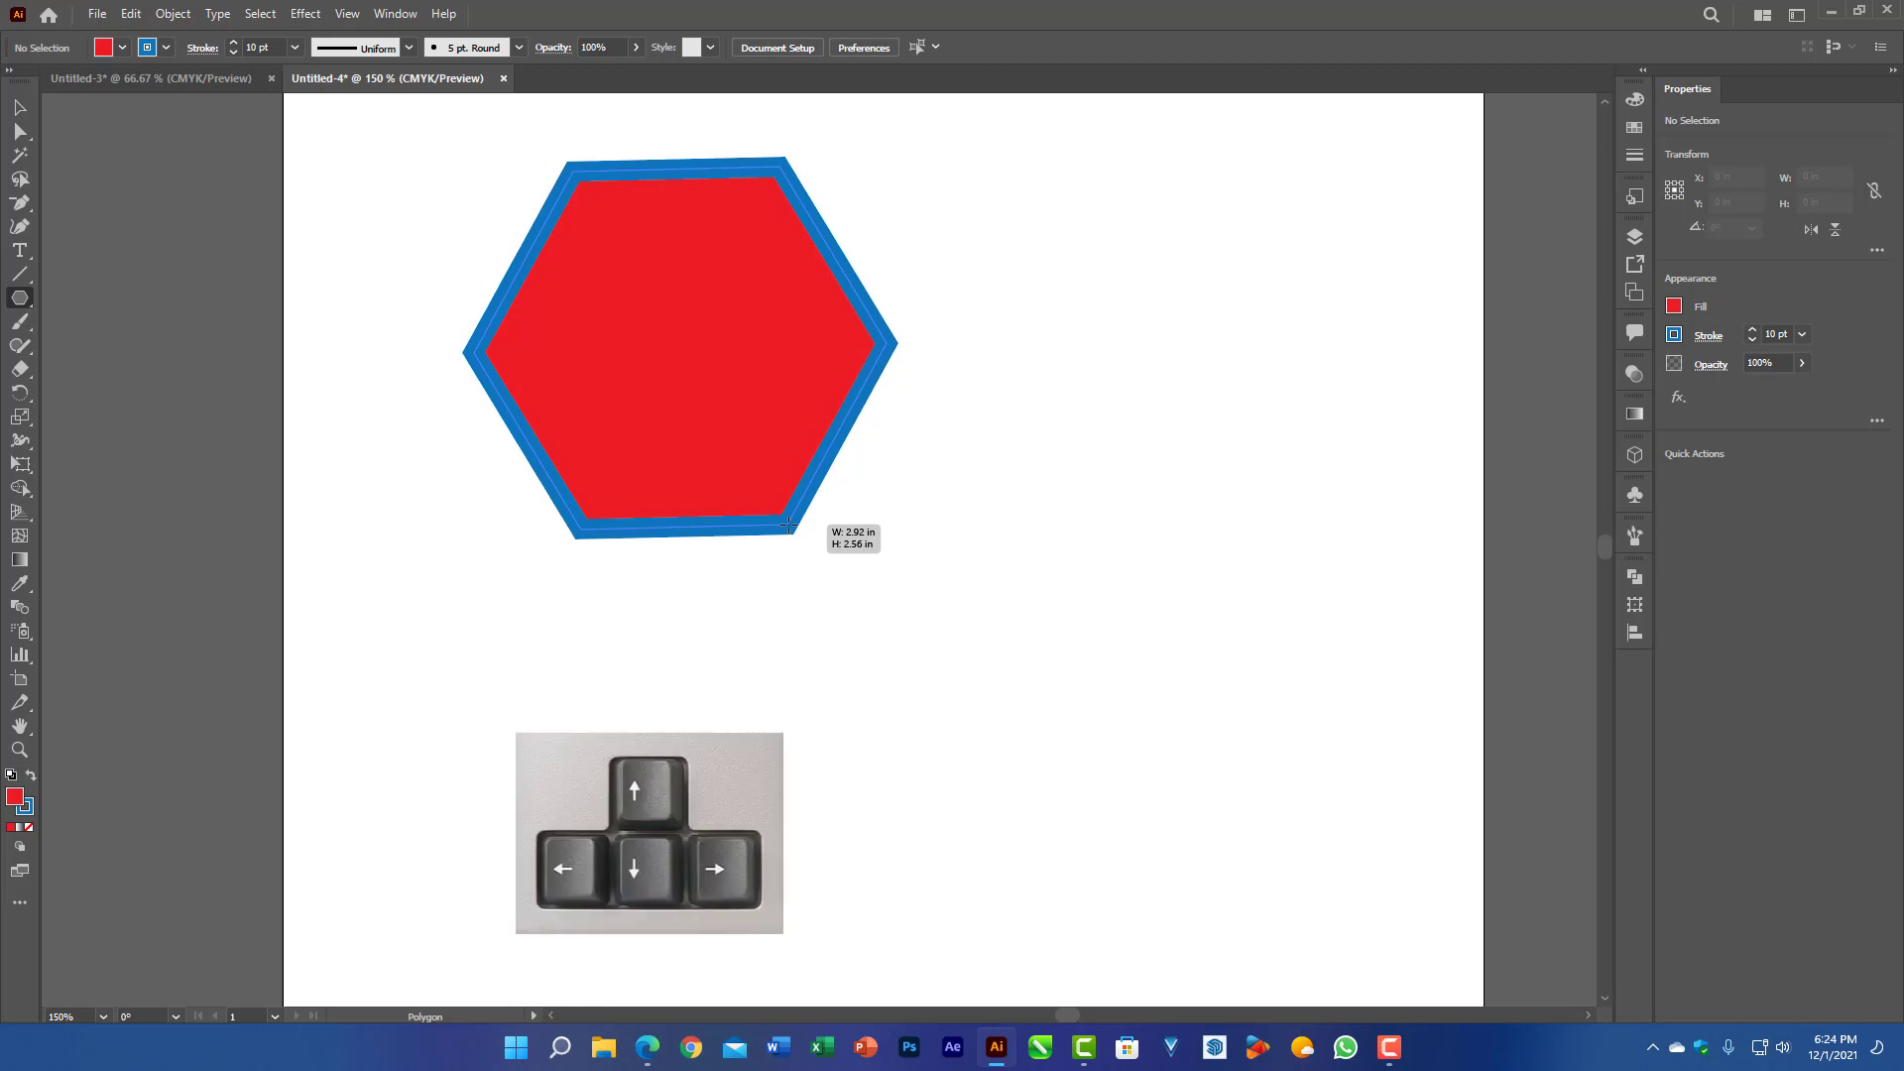
{"action": "left_click_drag", "start_coordinate": [789, 526], "coordinate": [791, 527]}
{"action": "key", "text": "Up"}
{"action": "key", "text": "Up"}
{"action": "key", "text": "Up"}
{"action": "key", "text": "Up"}
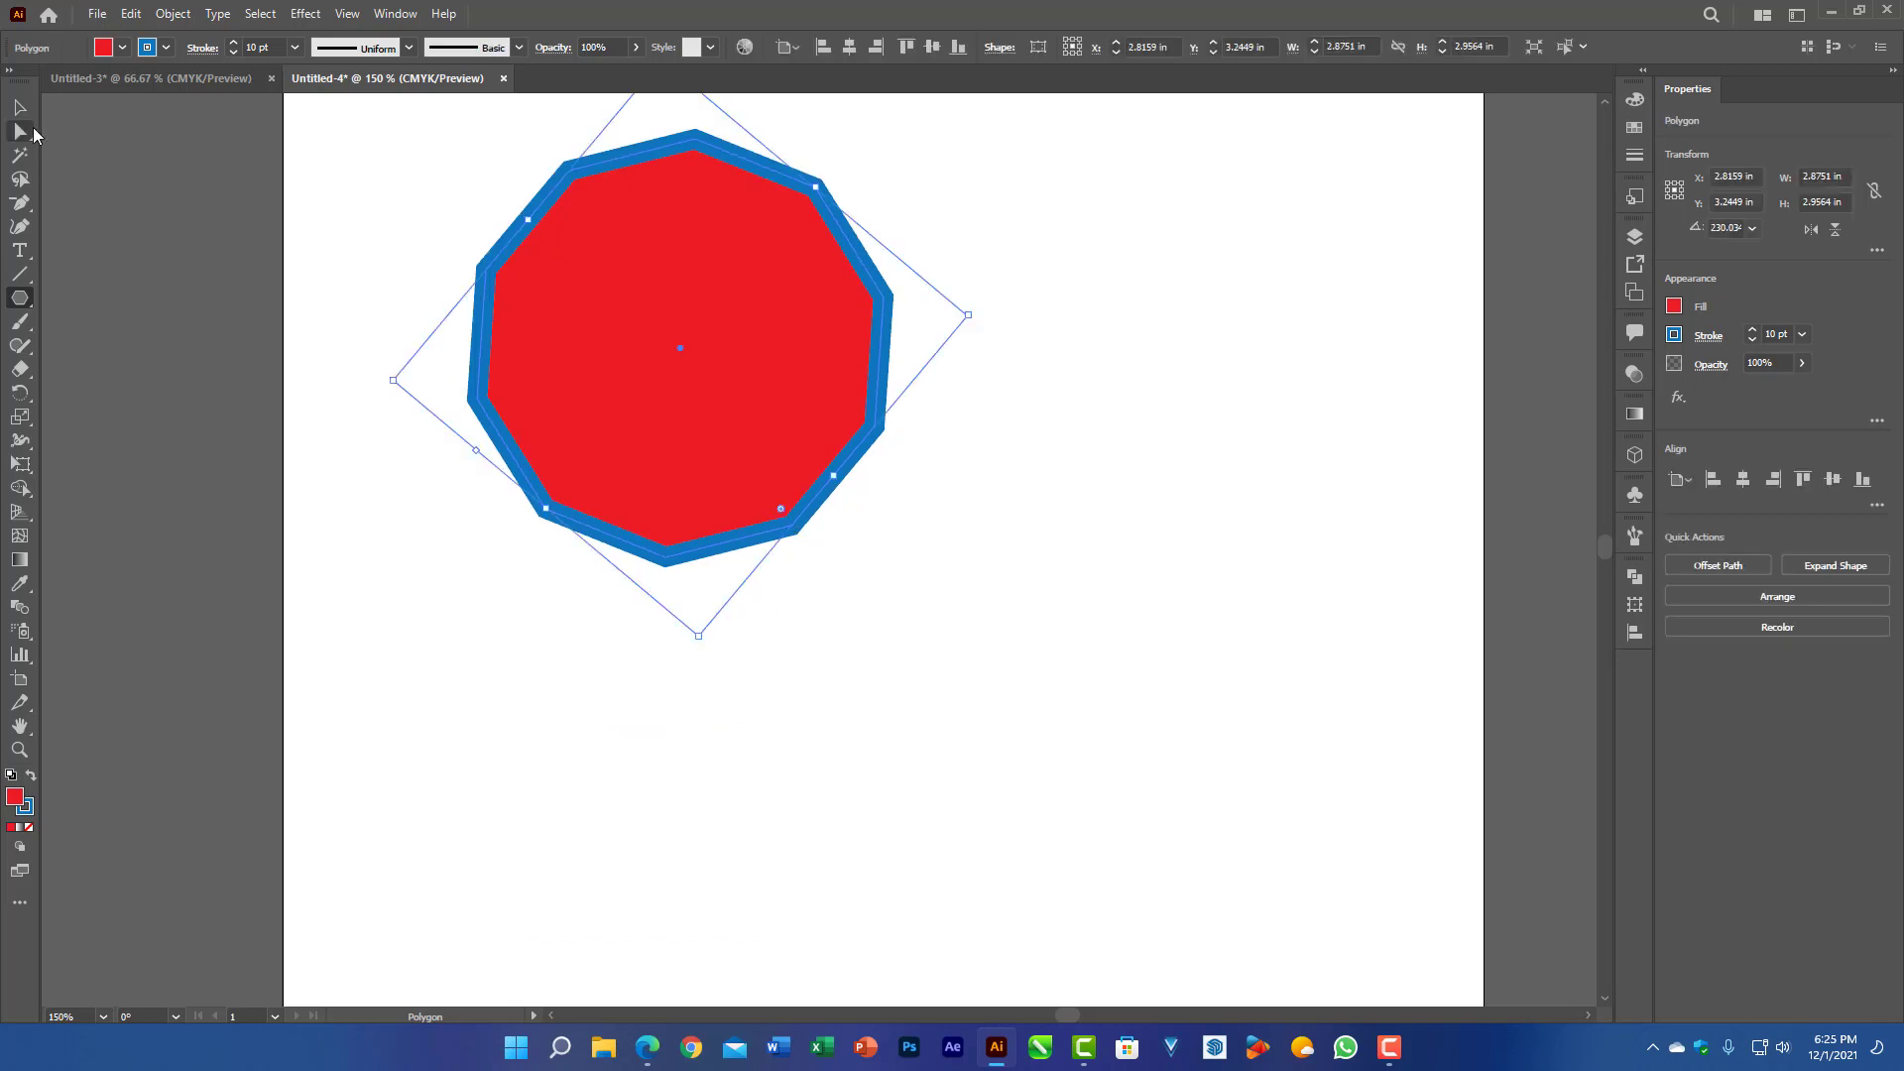
{"action": "left_click", "coordinate": [20, 106]}
{"action": "left_click_drag", "start_coordinate": [659, 395], "coordinate": [777, 540]}
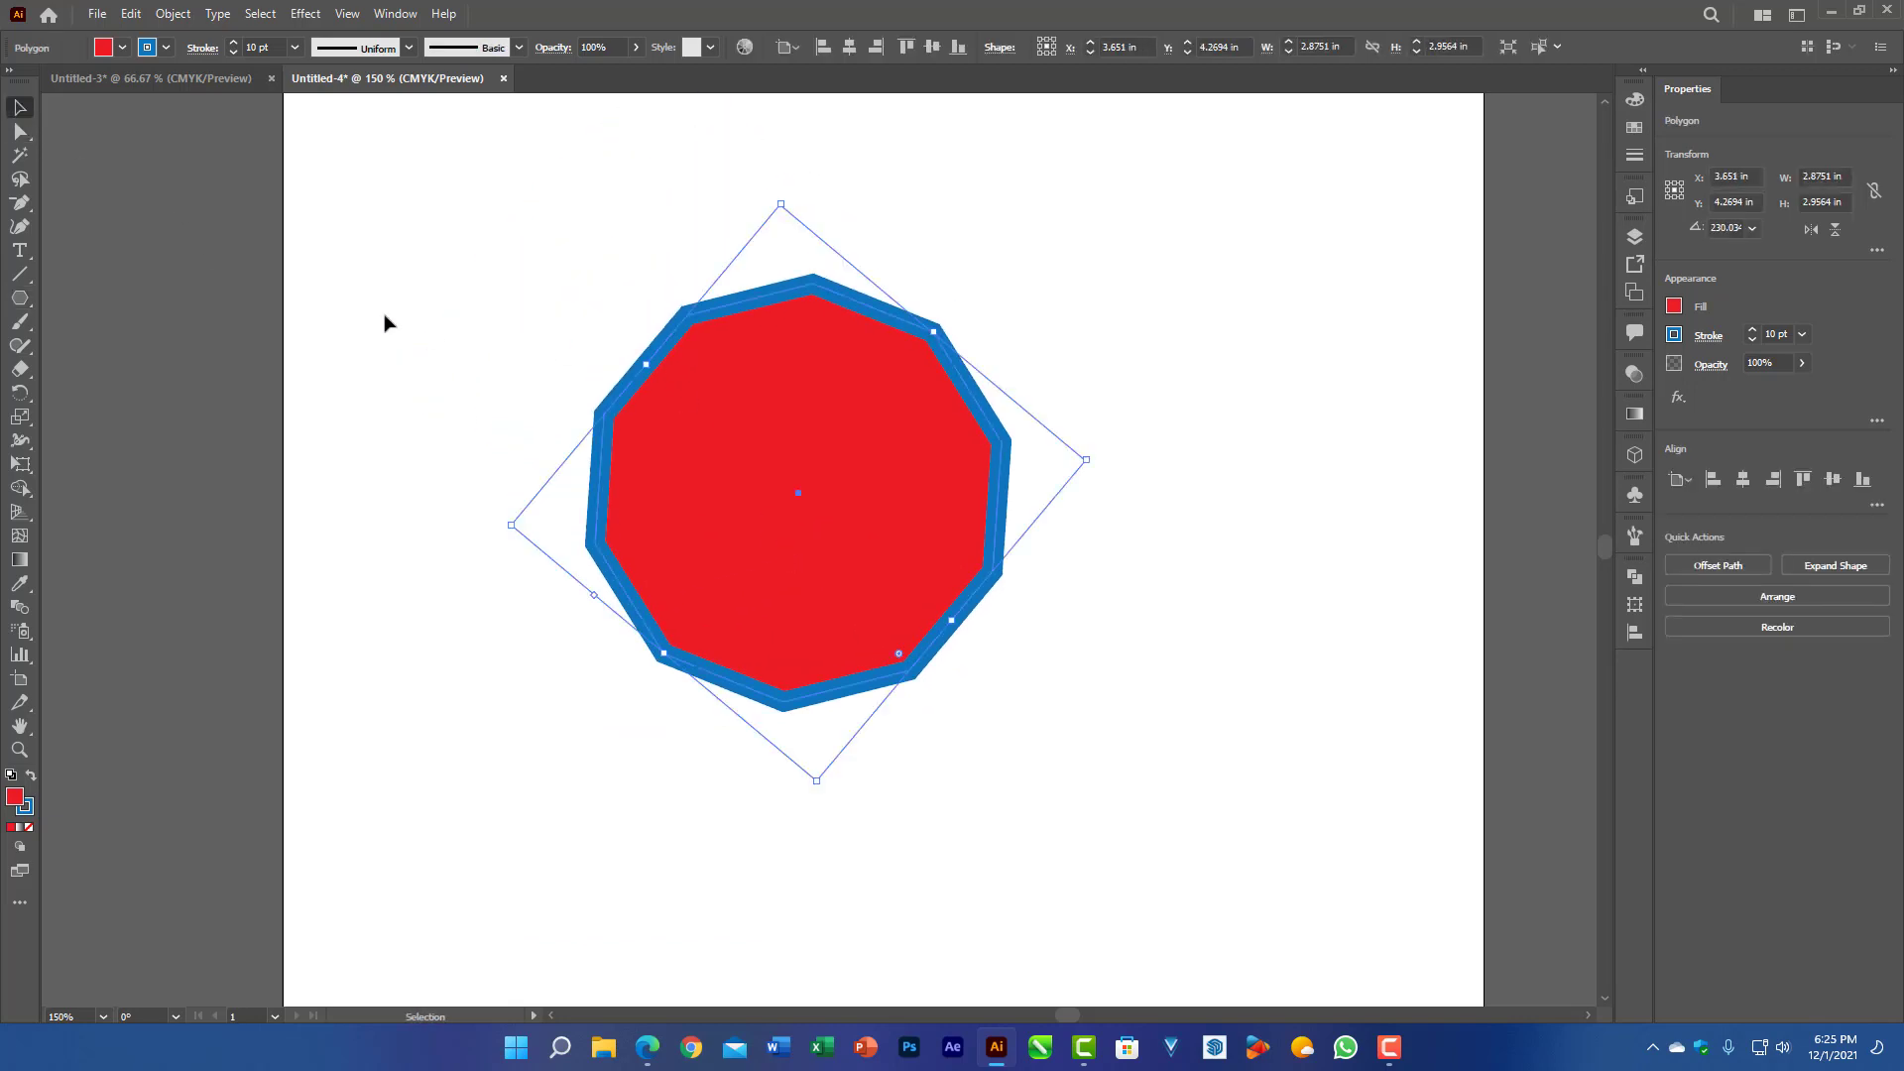
Step: Remove the upper-left and lower-right corner anchor points from the ten-sided polygon
{"action": "left_click", "coordinate": [17, 206]}
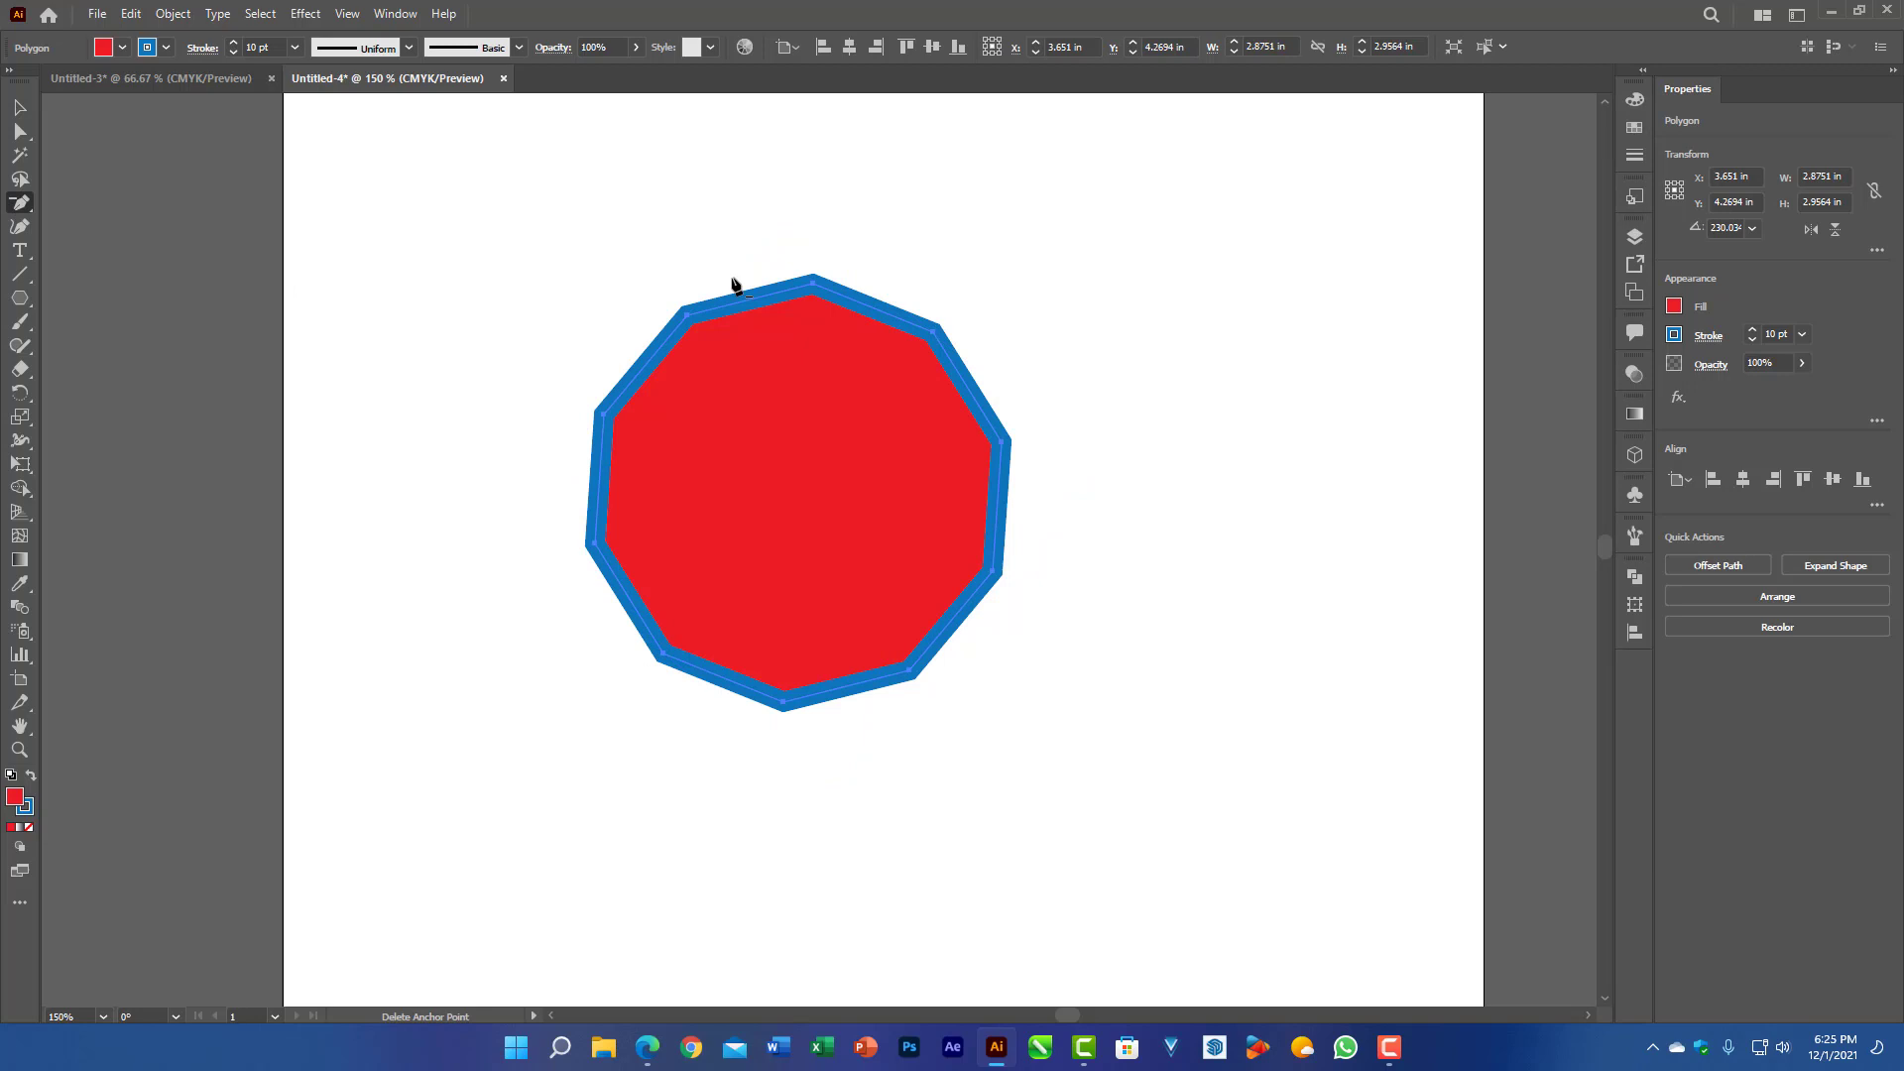
{"action": "left_click", "coordinate": [687, 314]}
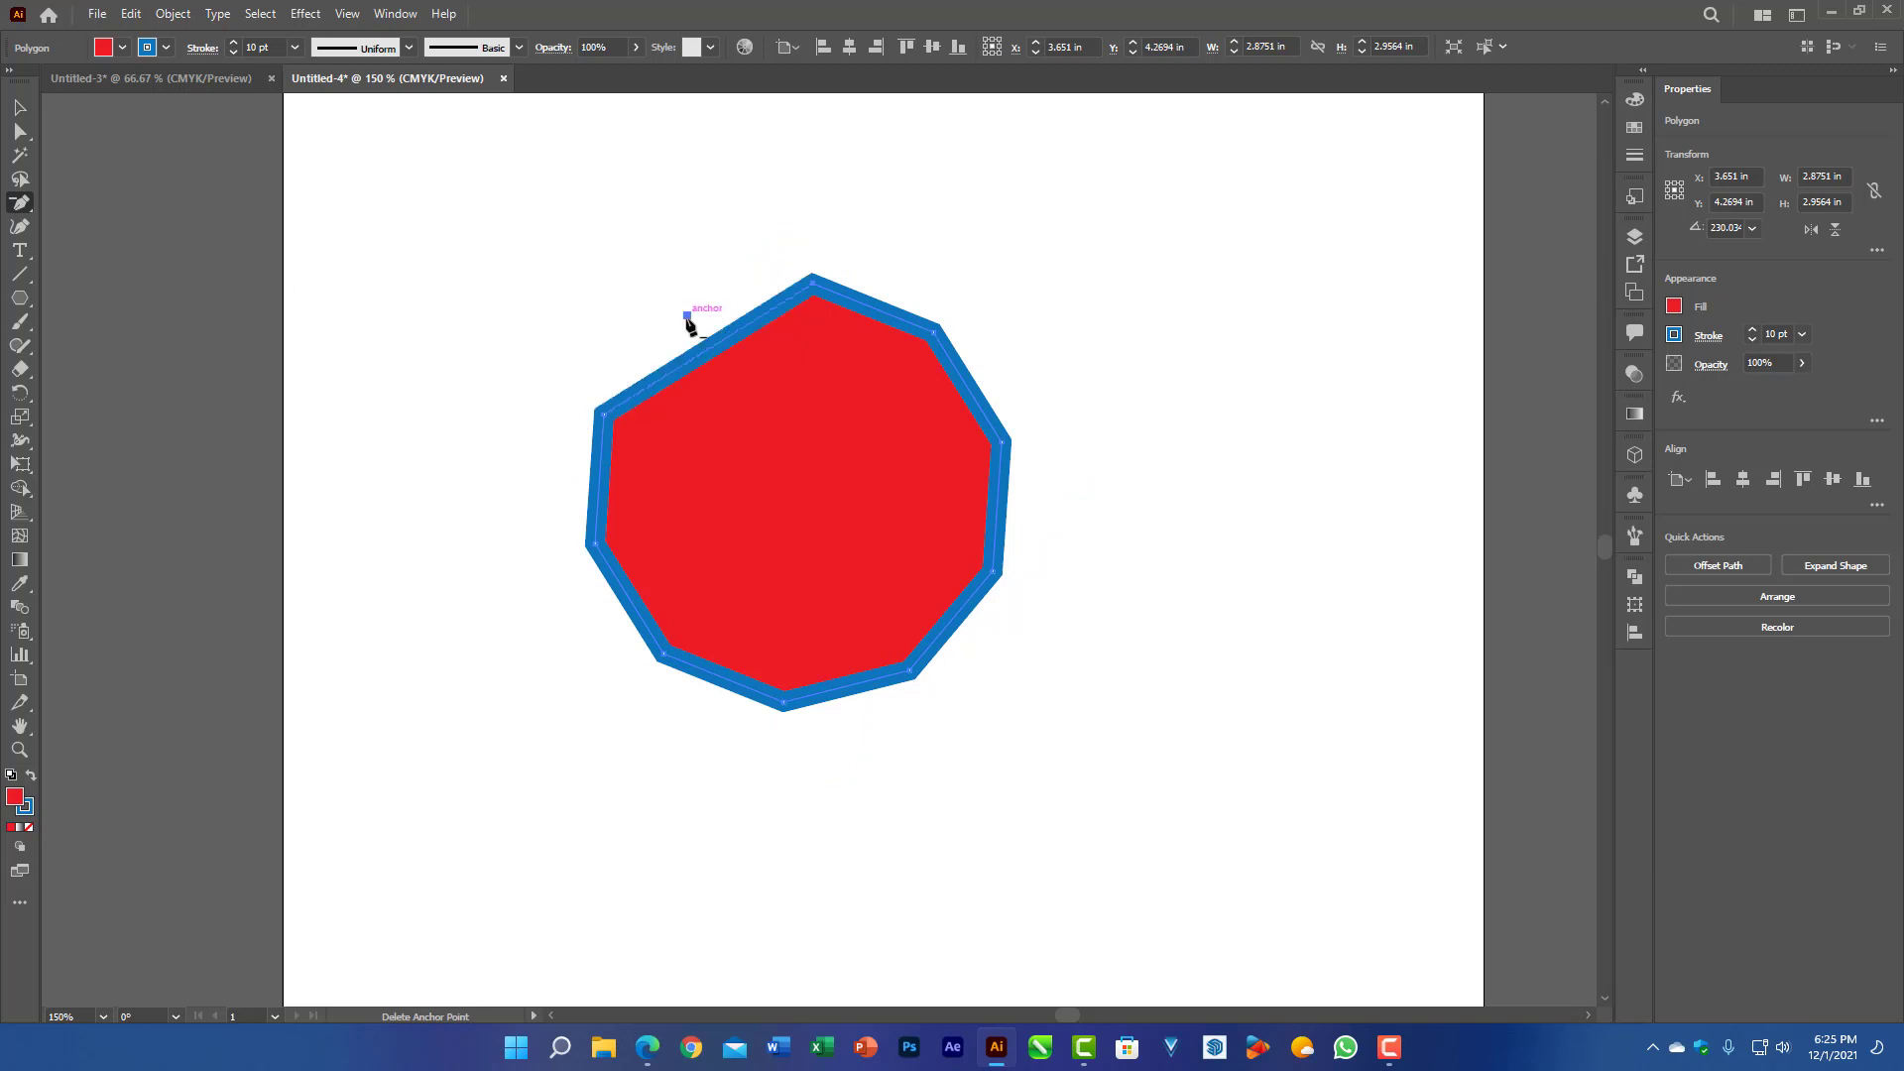
{"action": "left_click", "coordinate": [995, 573]}
Step: Add an anchor point on the polygon's long upper-left edge, and pull it, the bottom anchor and the lower-right anchor outward with Direct Selection
{"action": "left_click_drag", "start_coordinate": [22, 205], "coordinate": [125, 224]}
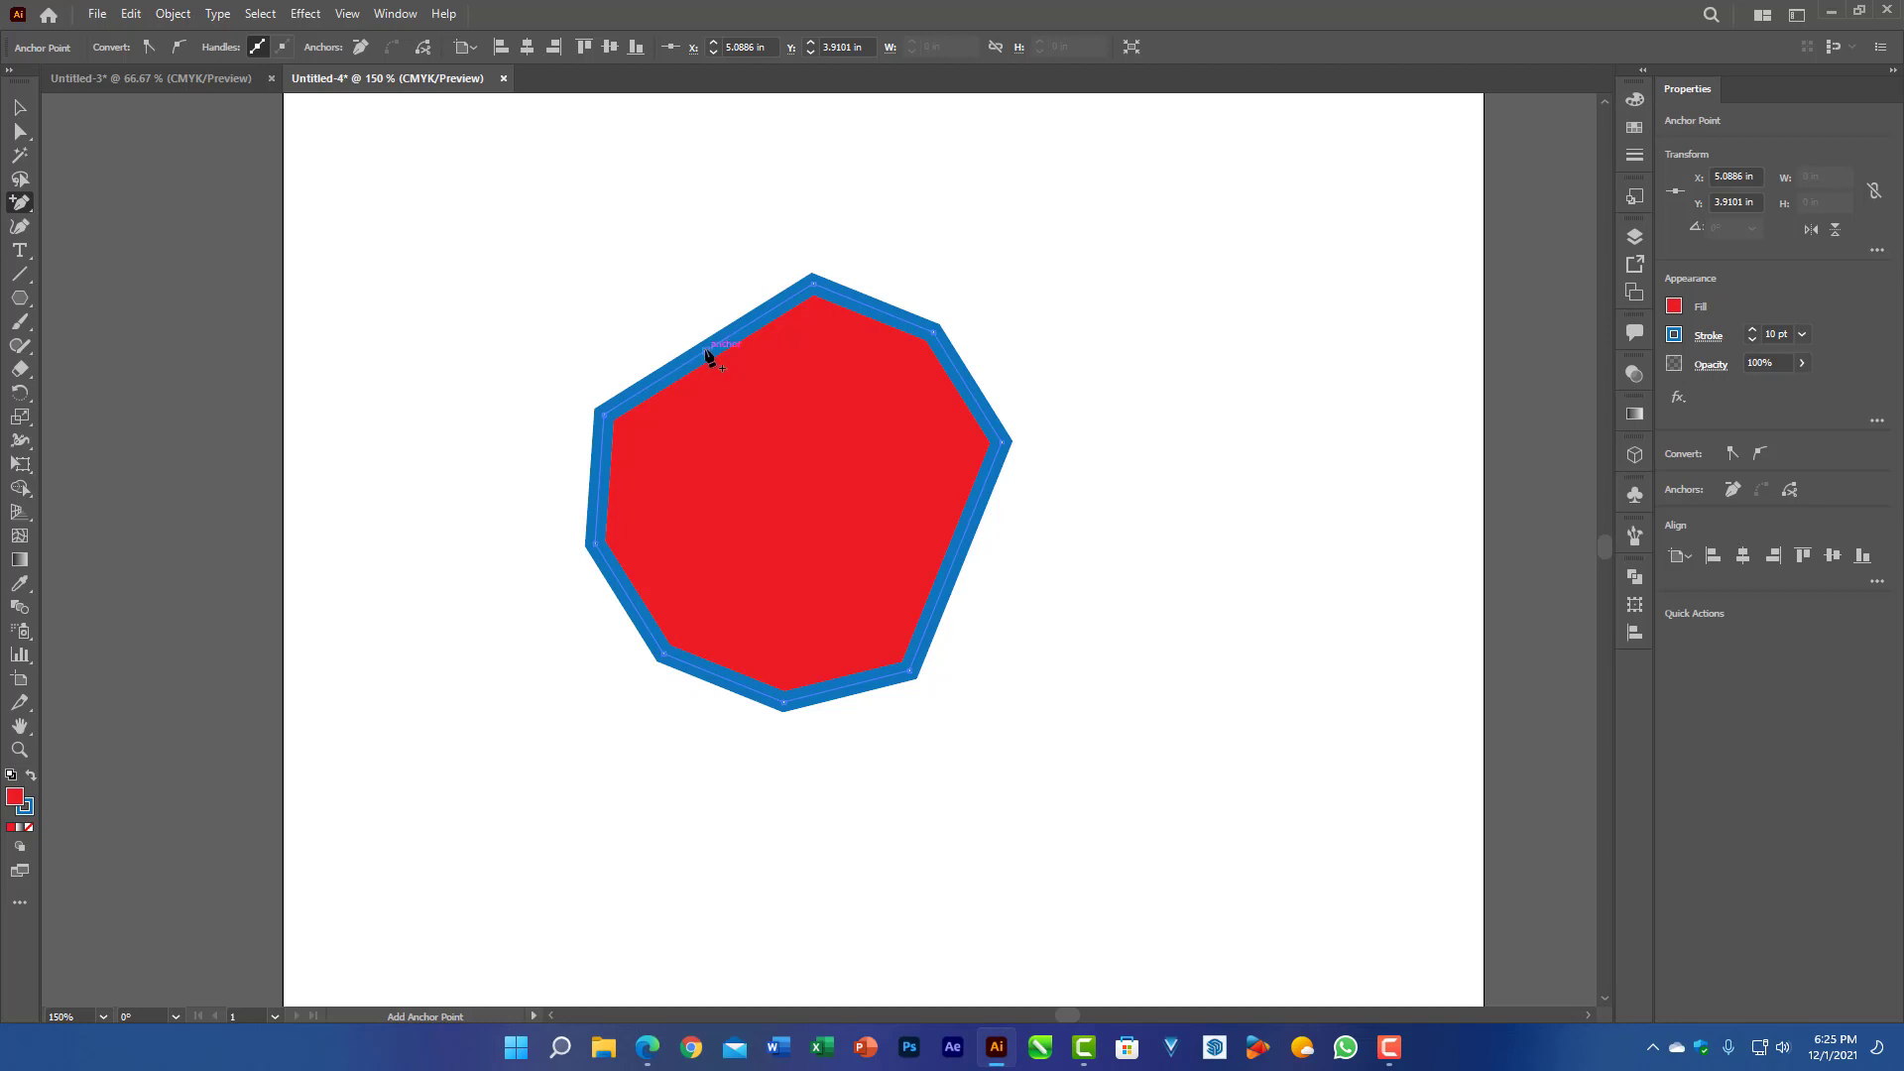
{"action": "left_click", "coordinate": [20, 132]}
{"action": "left_click_drag", "start_coordinate": [636, 318], "coordinate": [570, 168]}
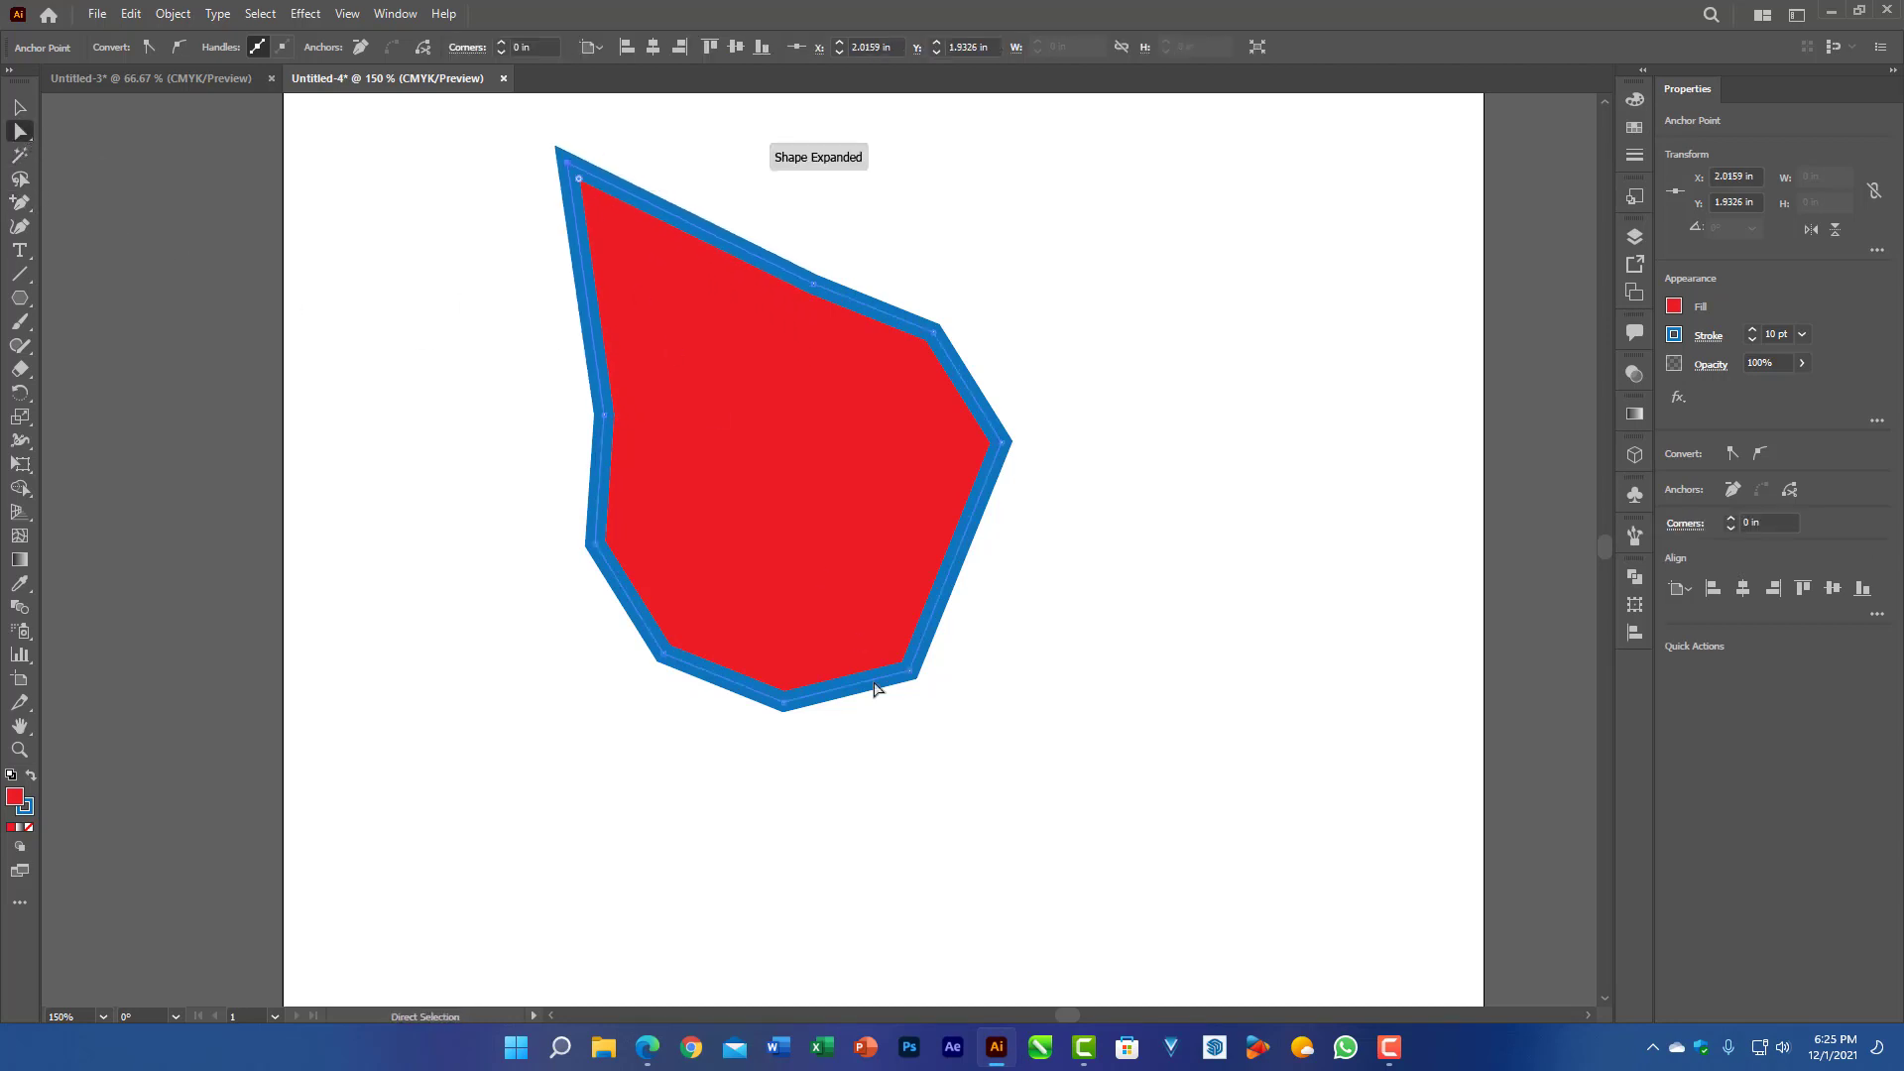
{"action": "left_click_drag", "start_coordinate": [796, 710], "coordinate": [780, 892]}
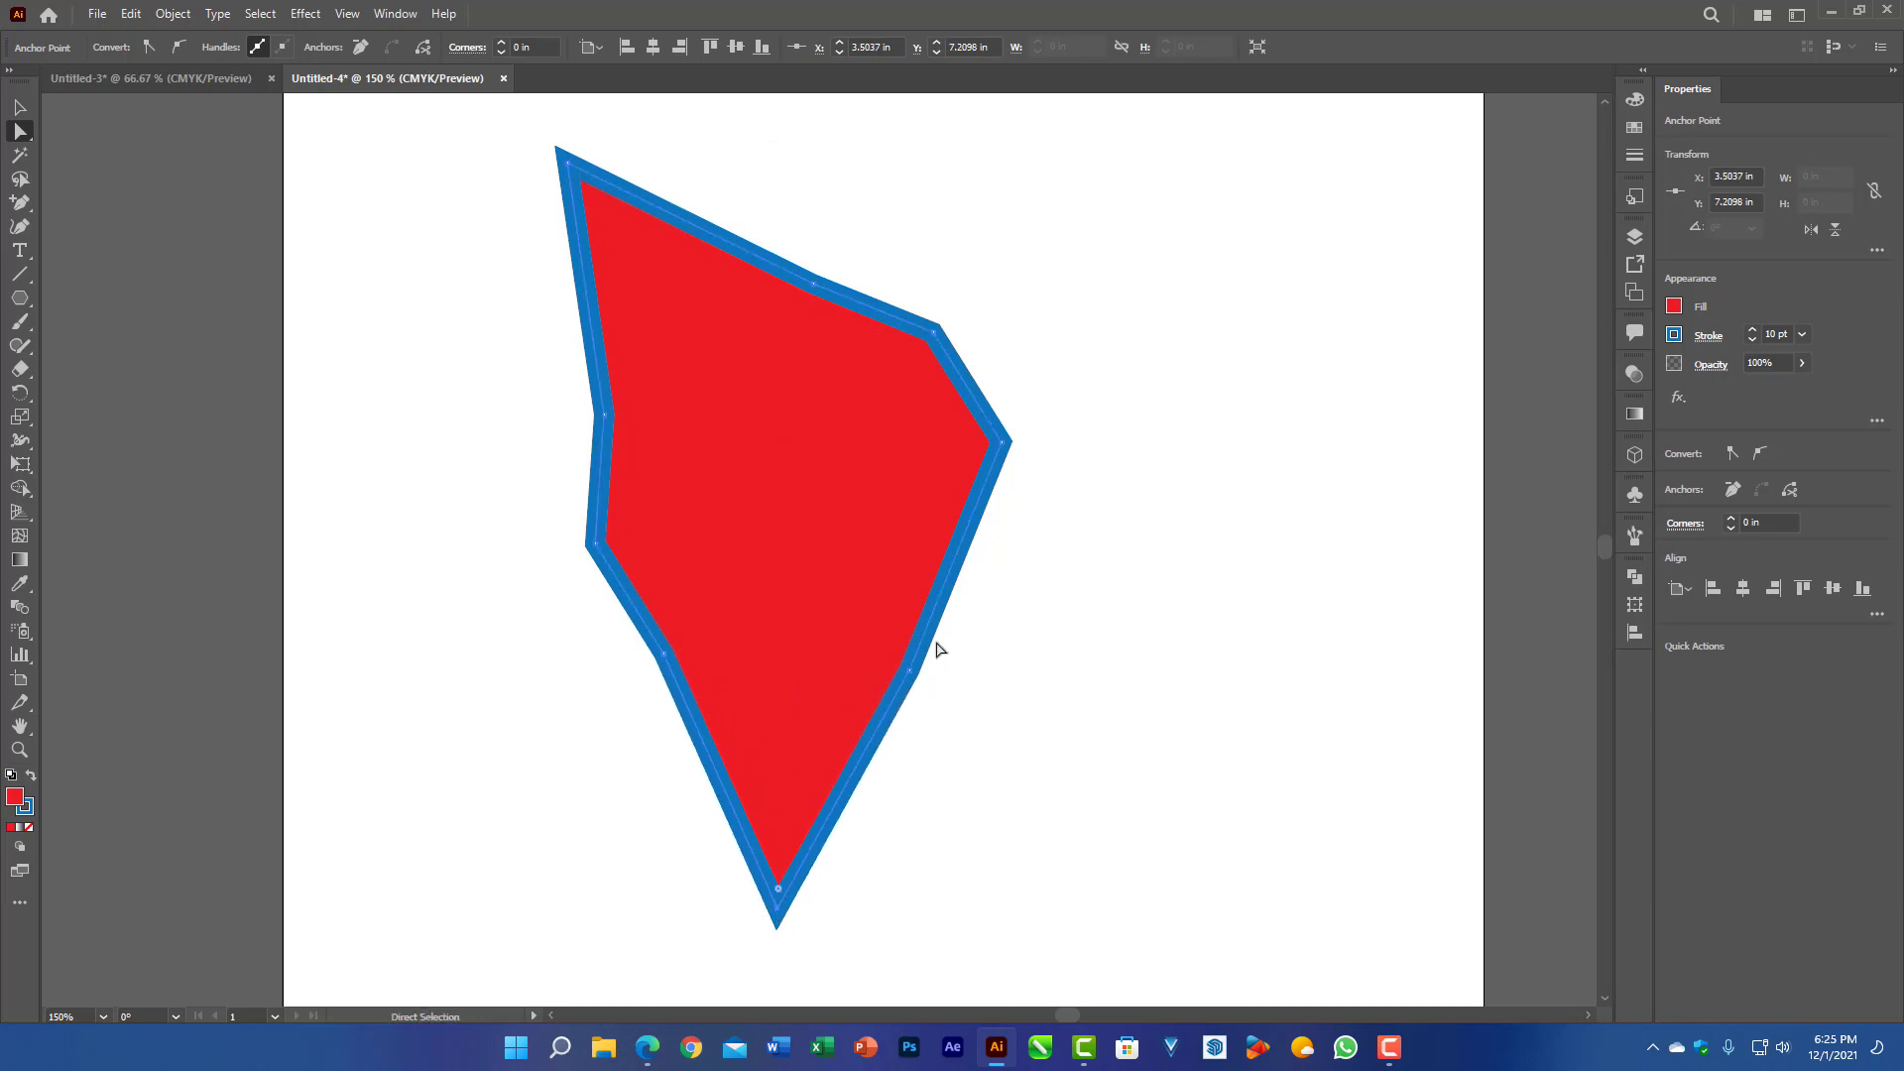
{"action": "left_click_drag", "start_coordinate": [912, 676], "coordinate": [1101, 683]}
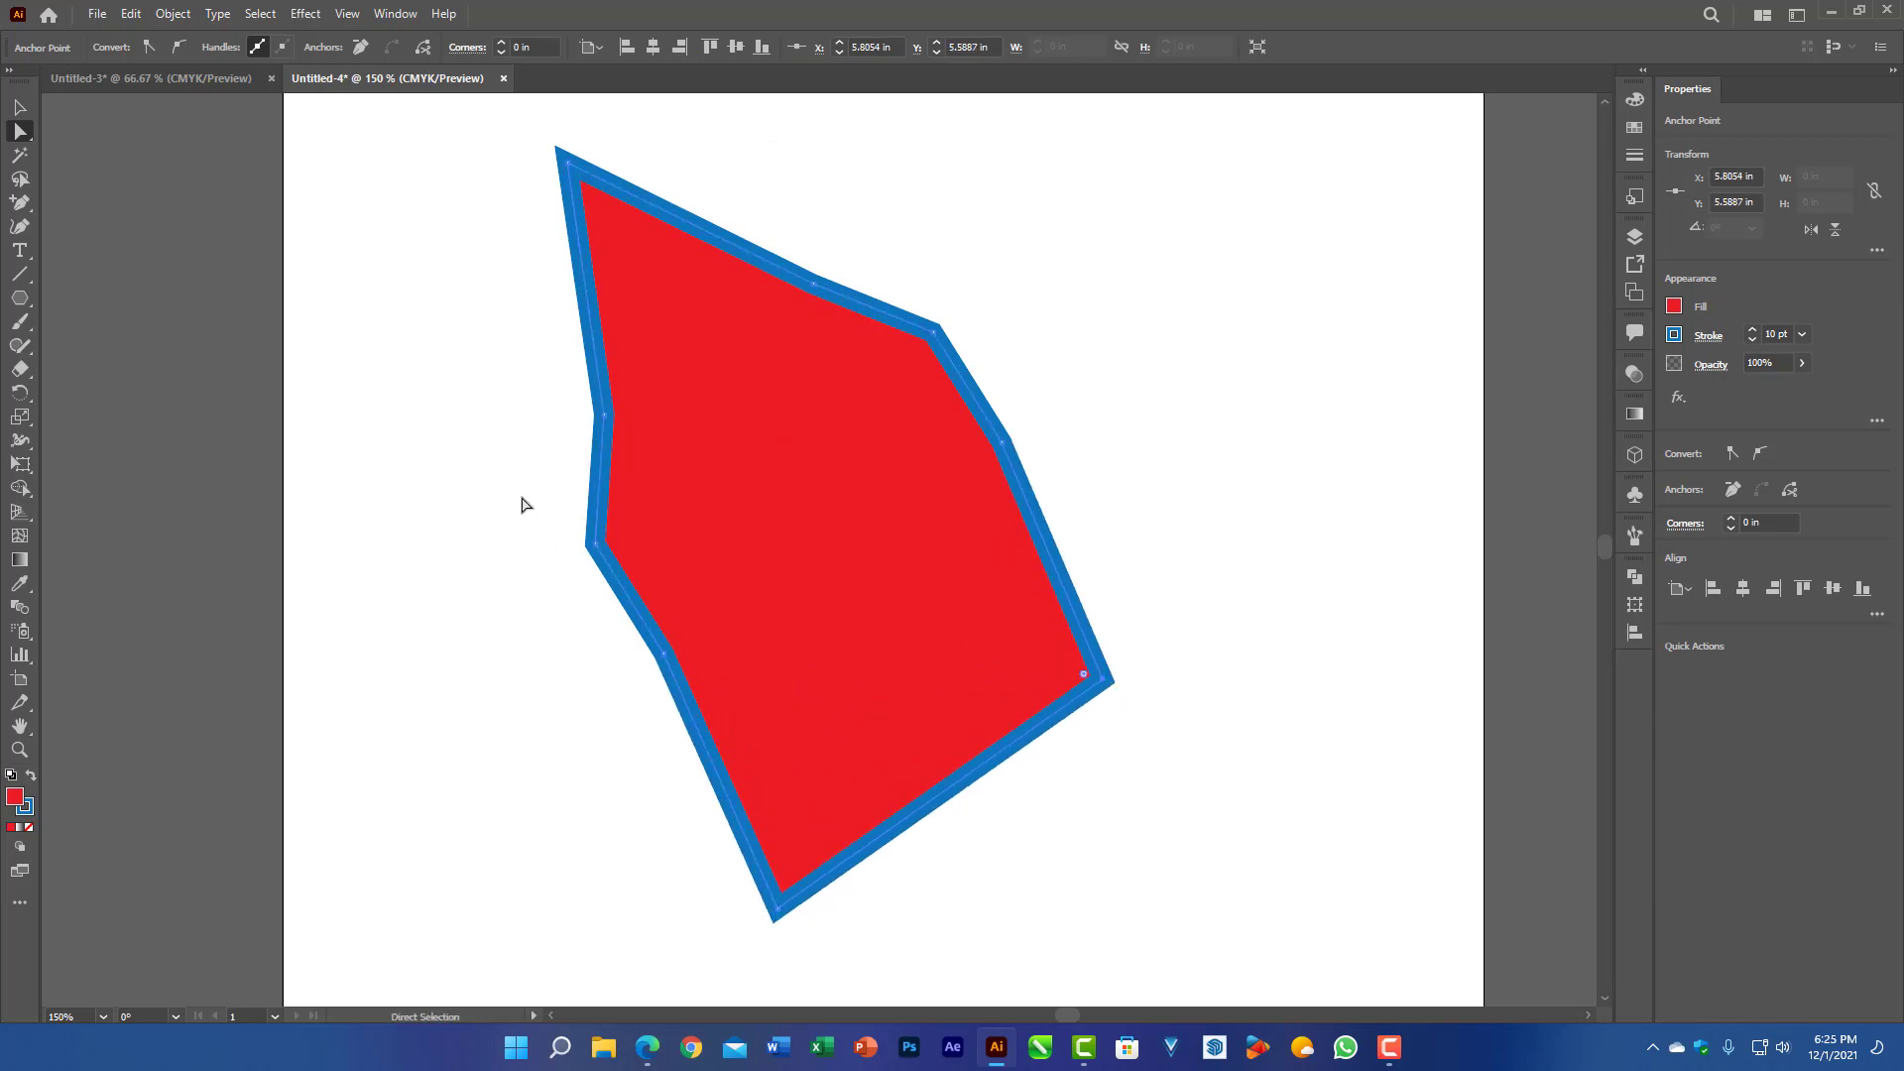
Step: Delete the anchors across the polygon's middle, and delete the two remaining path pieces
{"action": "left_click_drag", "start_coordinate": [473, 399], "coordinate": [924, 594]}
{"action": "key", "text": "Delete"}
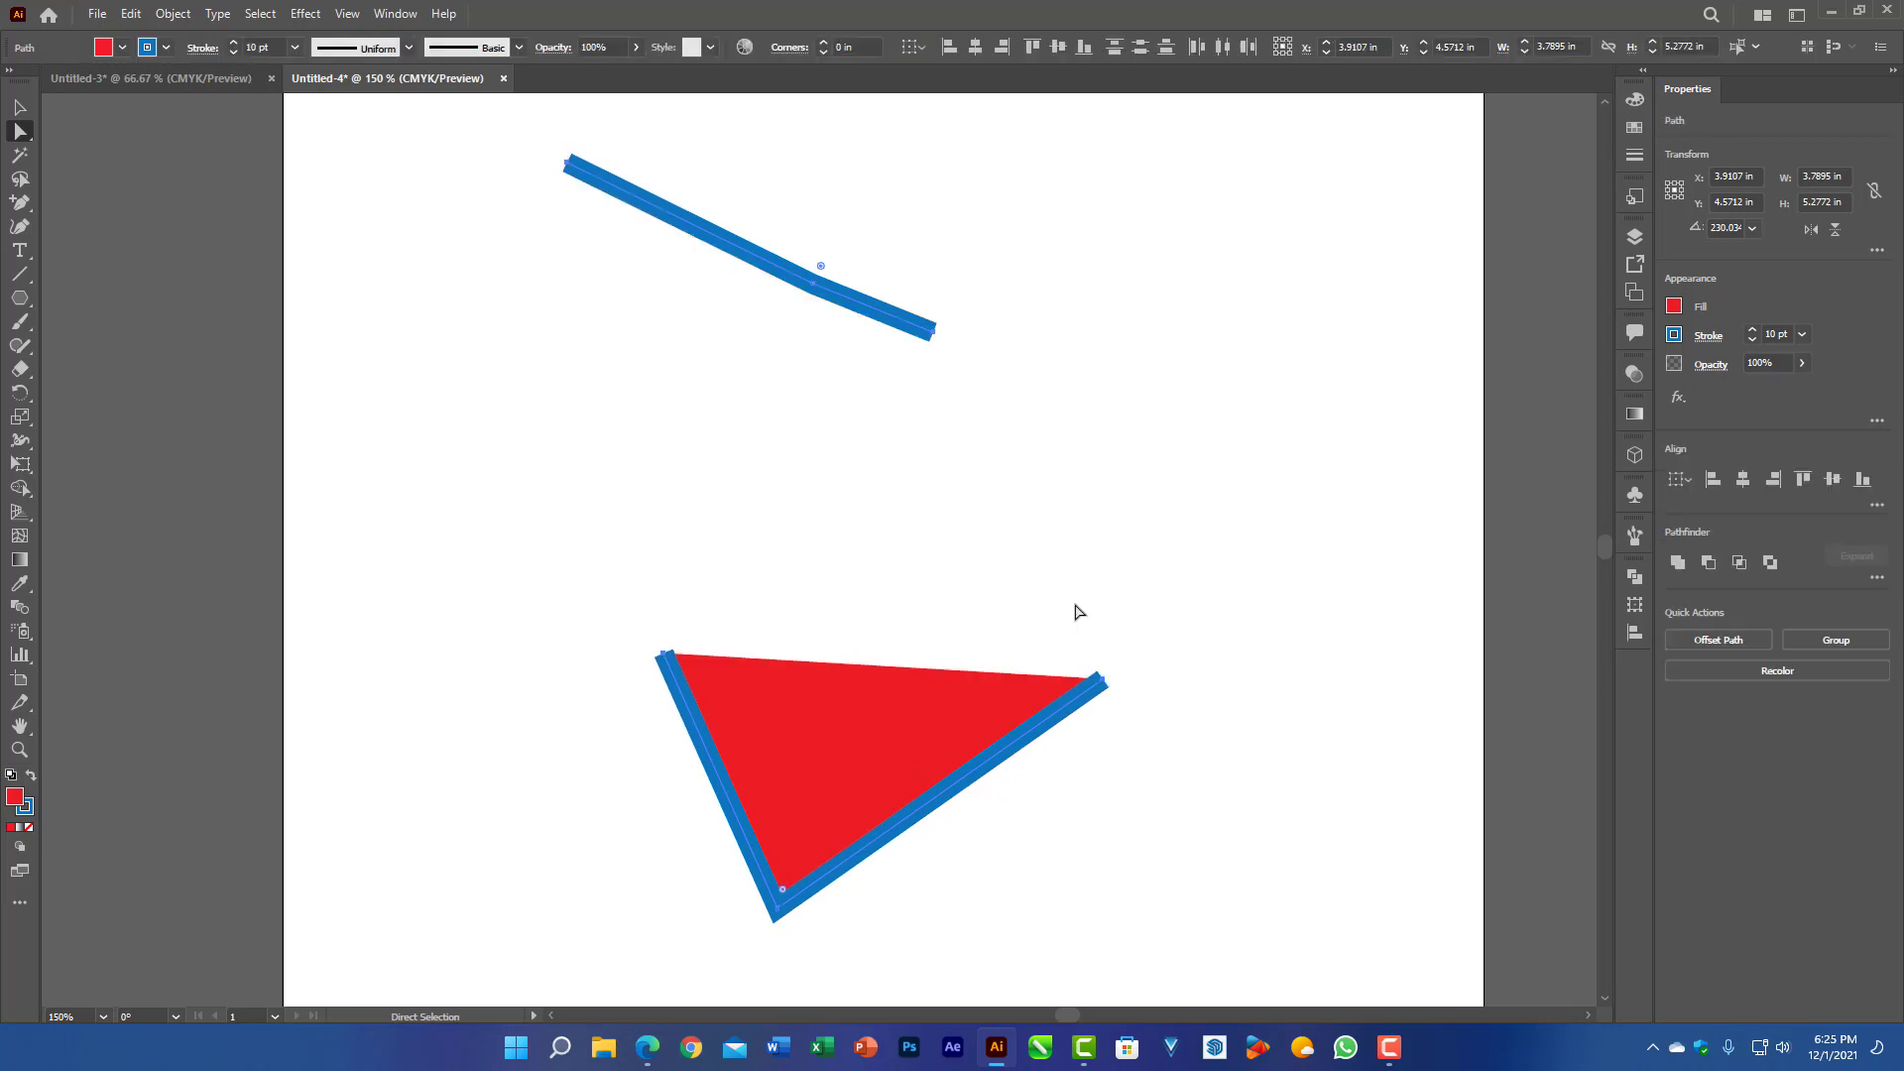
{"action": "left_click", "coordinate": [15, 108]}
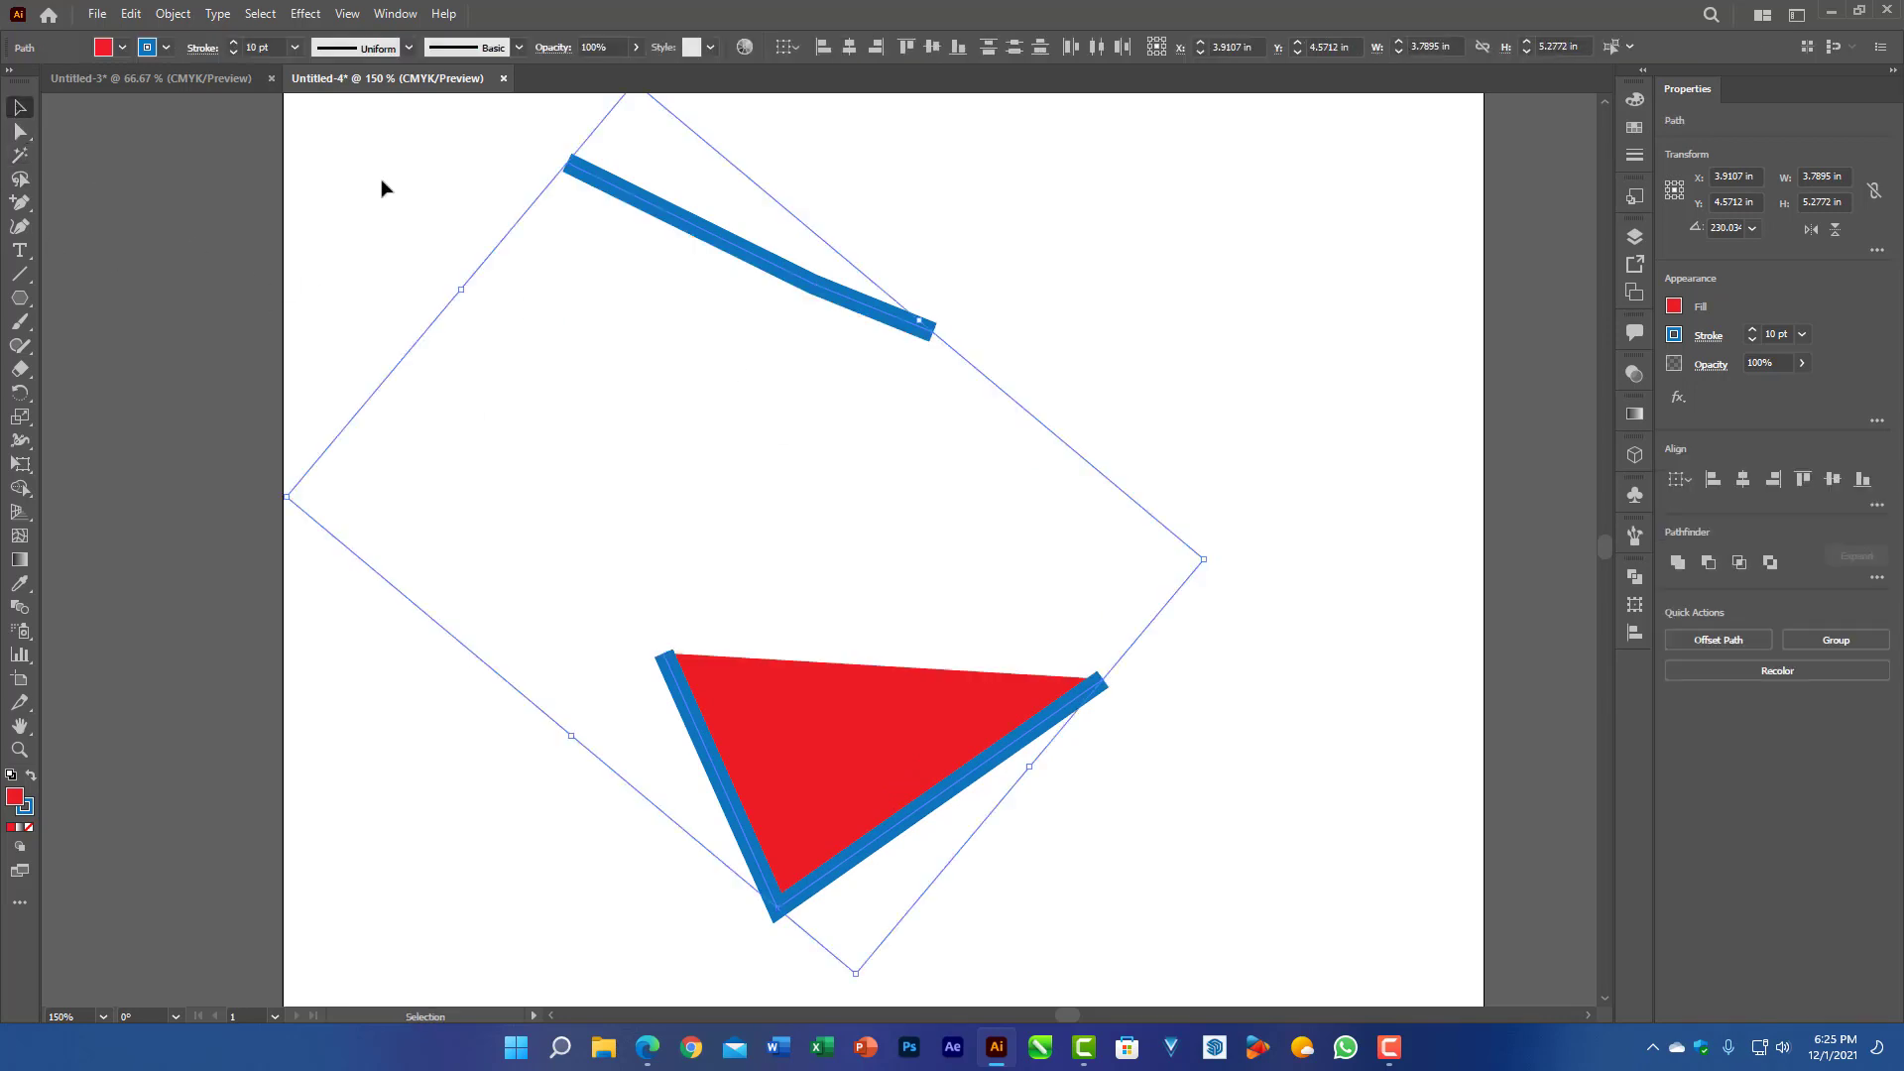
{"action": "key", "text": "Delete"}
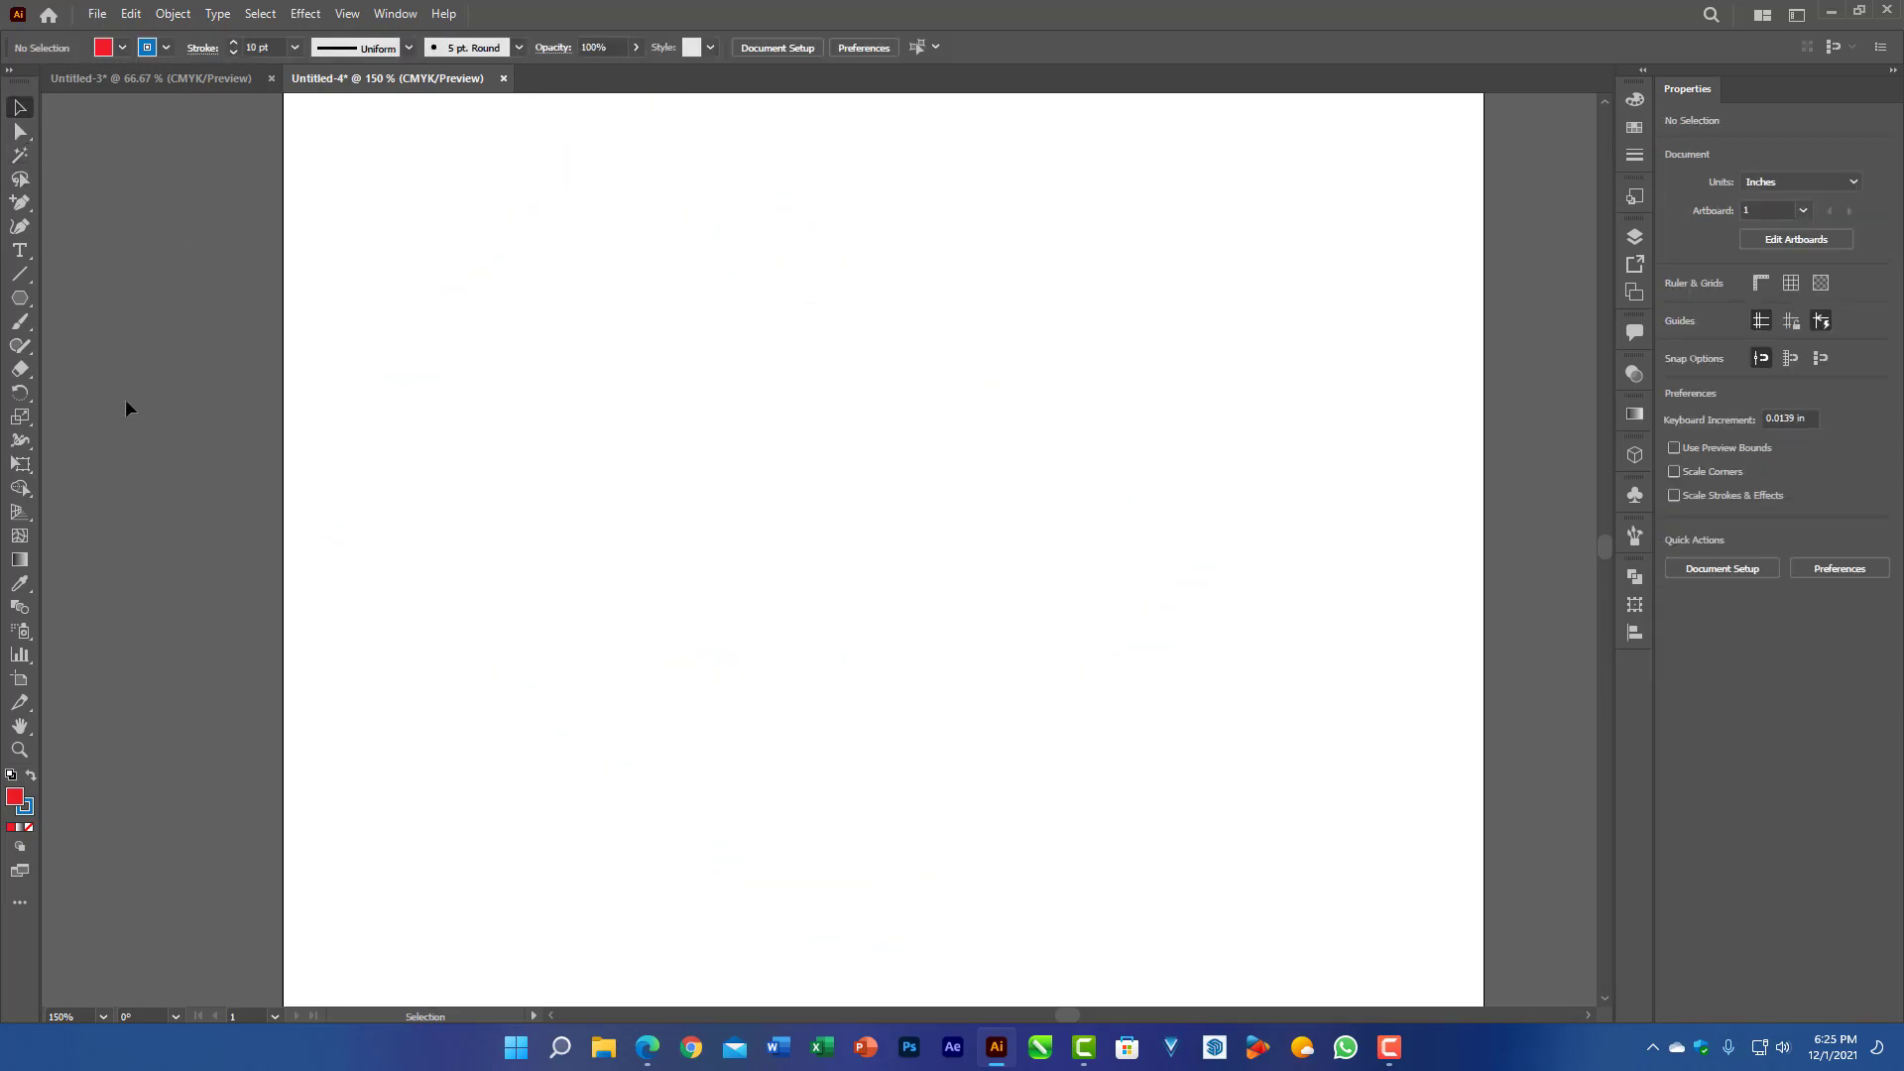
Step: Draw a five-pointed star about 2.53 by 2.44 in with the Star tool, and set its stroke to 5 pt
{"action": "left_click", "coordinate": [22, 308]}
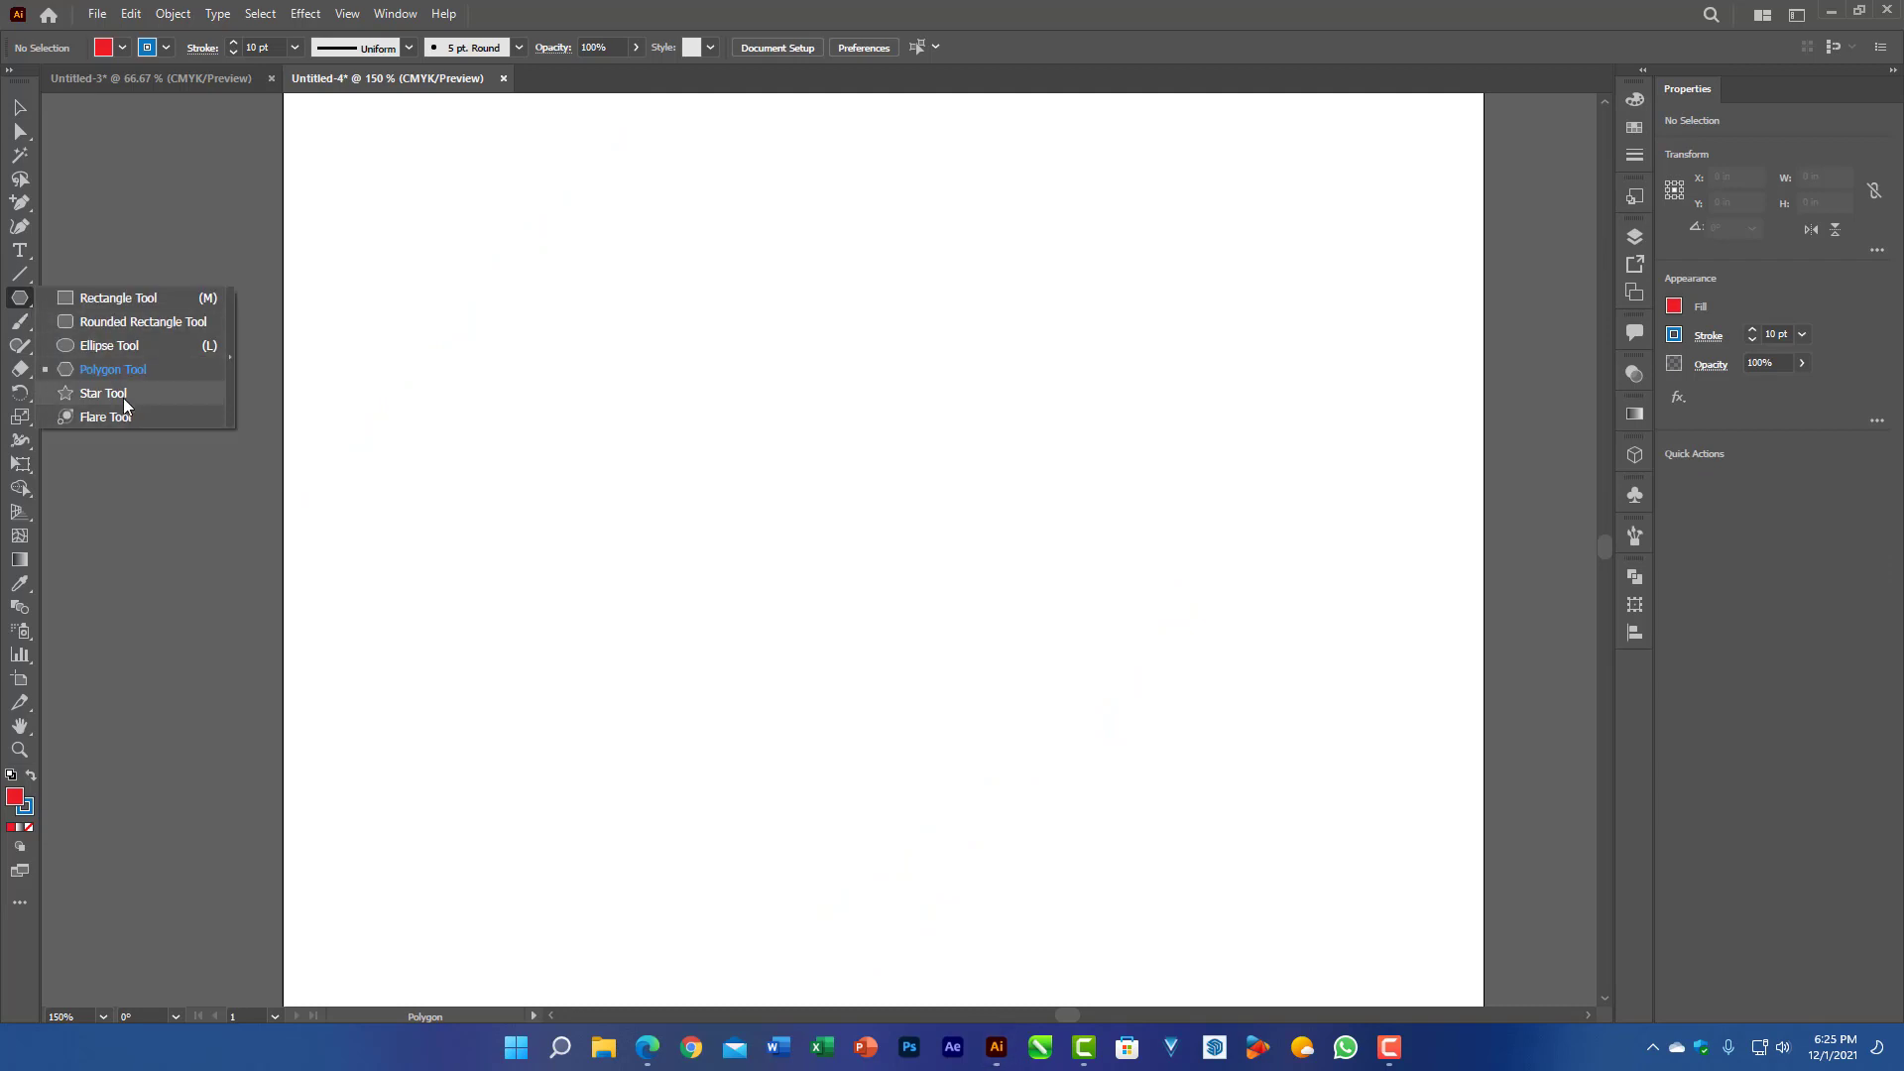
{"action": "left_click", "coordinate": [103, 394]}
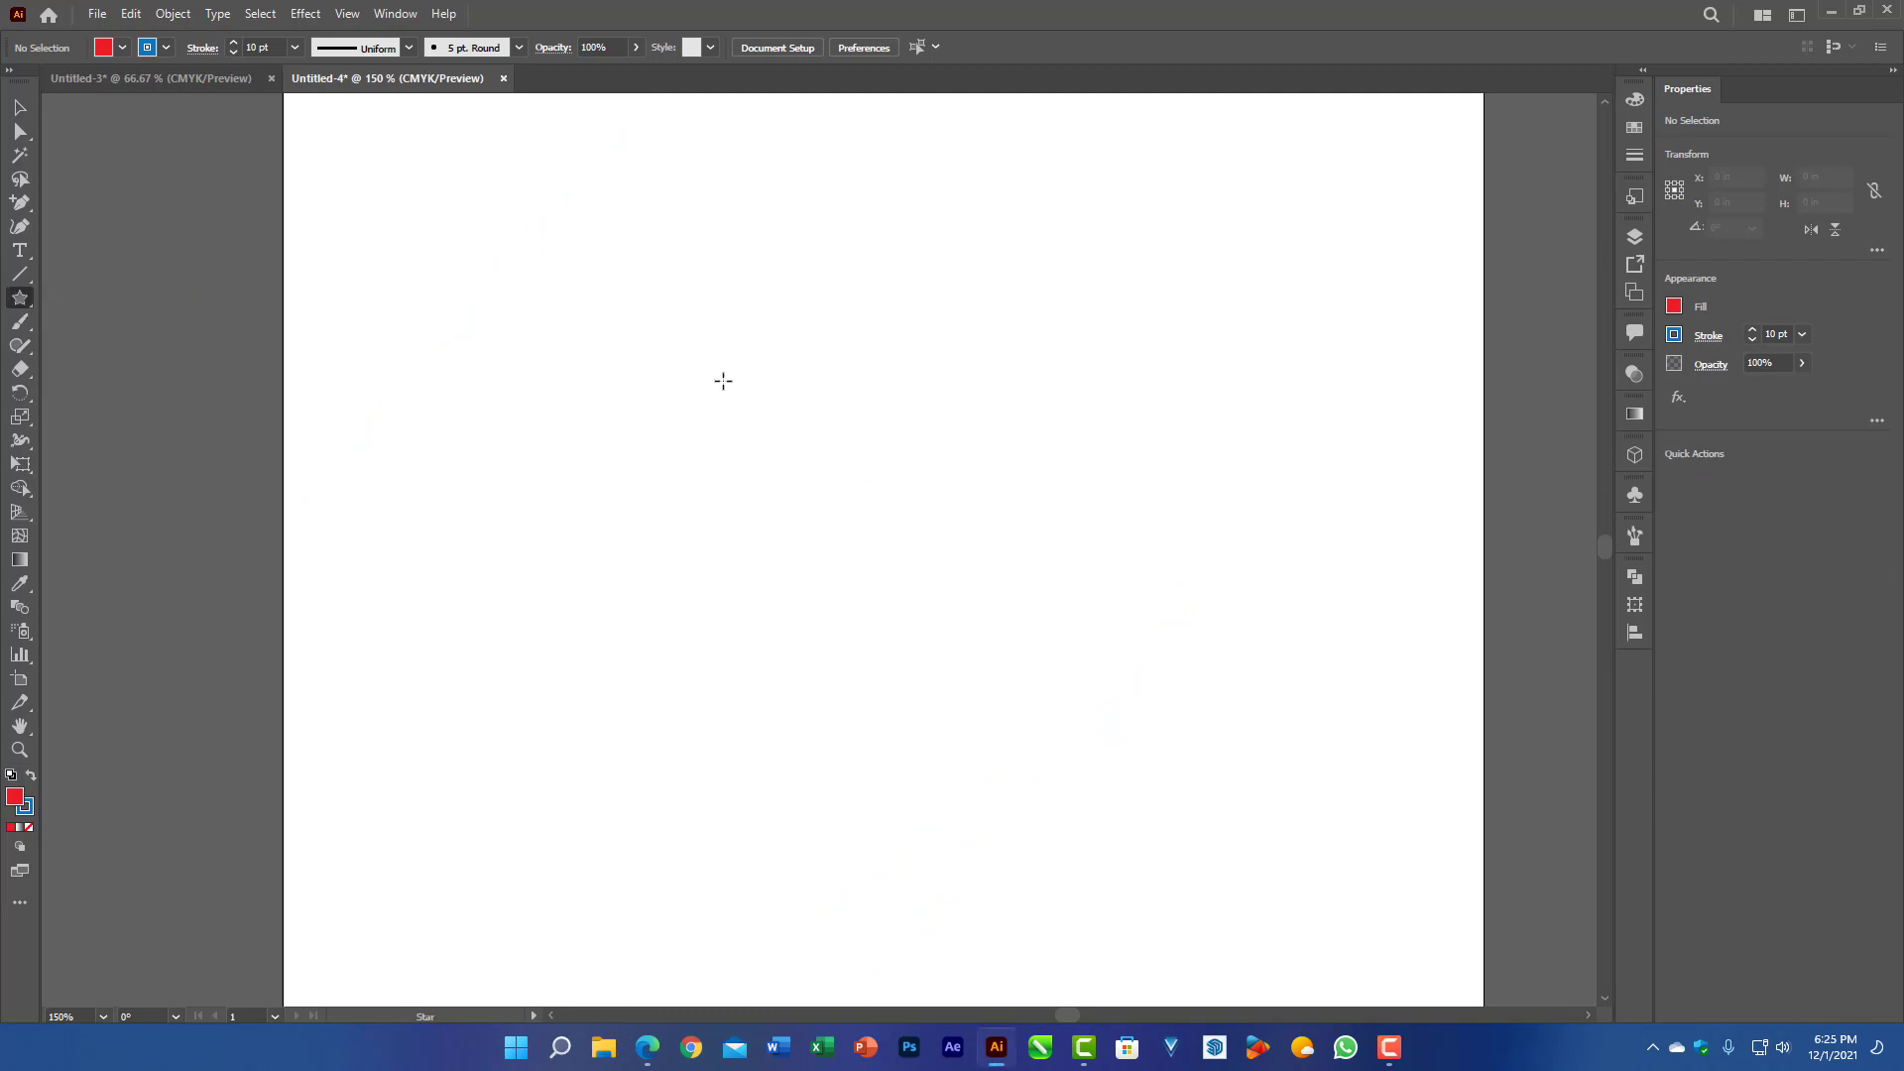
{"action": "left_click_drag", "start_coordinate": [723, 381], "coordinate": [824, 538]}
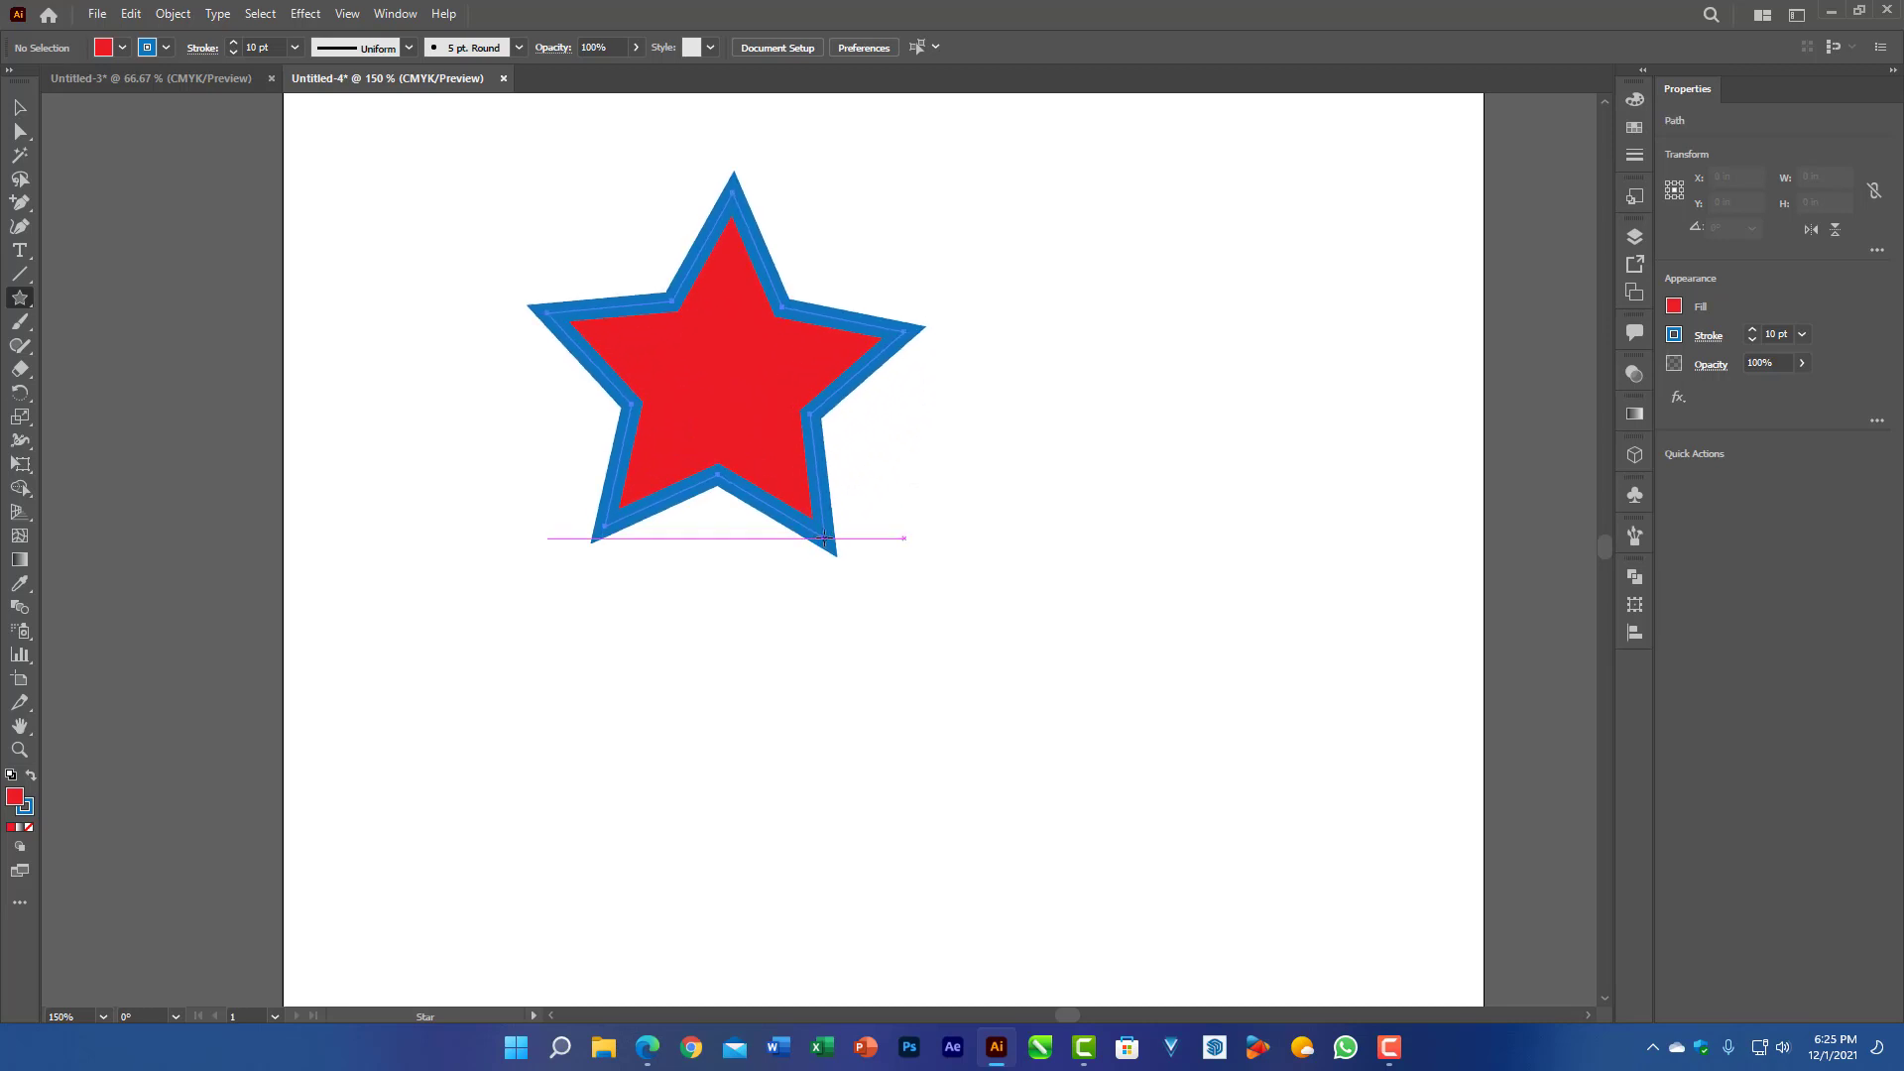
{"action": "left_click", "coordinate": [294, 48]}
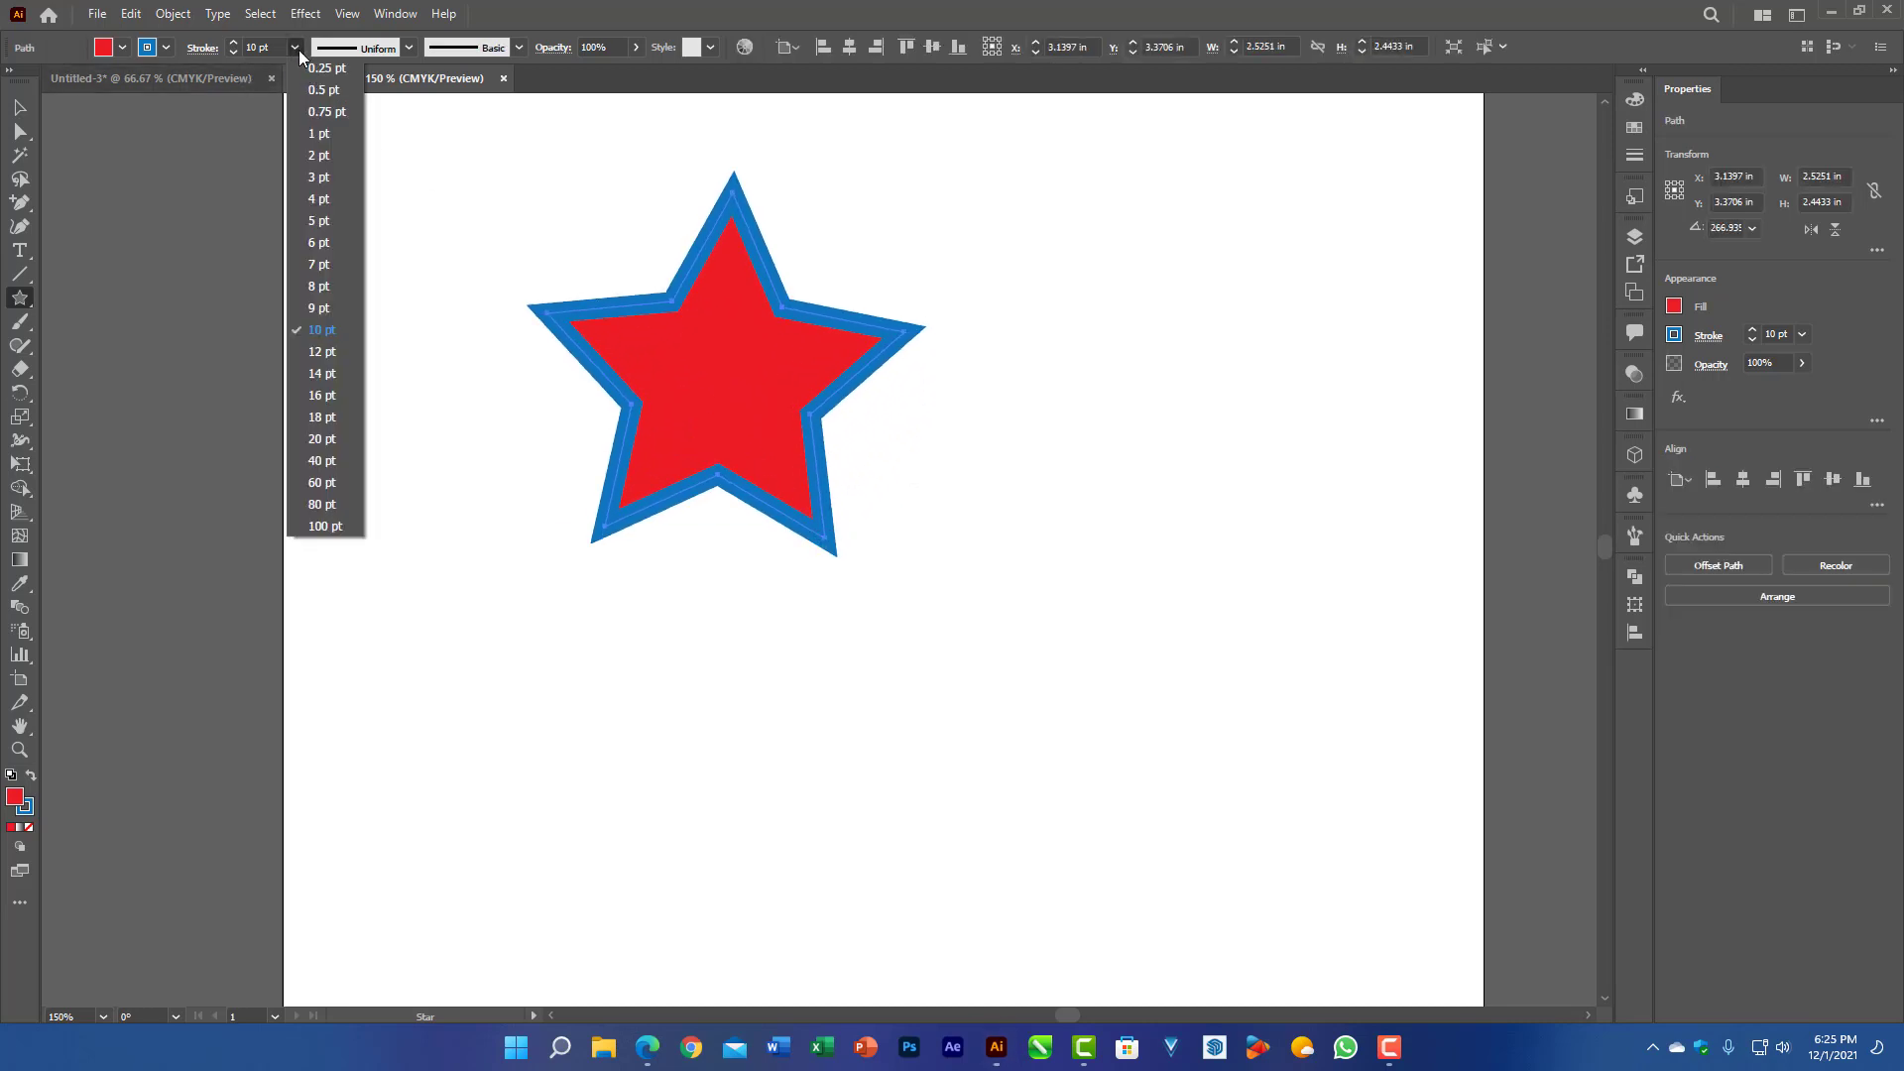
{"action": "left_click", "coordinate": [323, 229]}
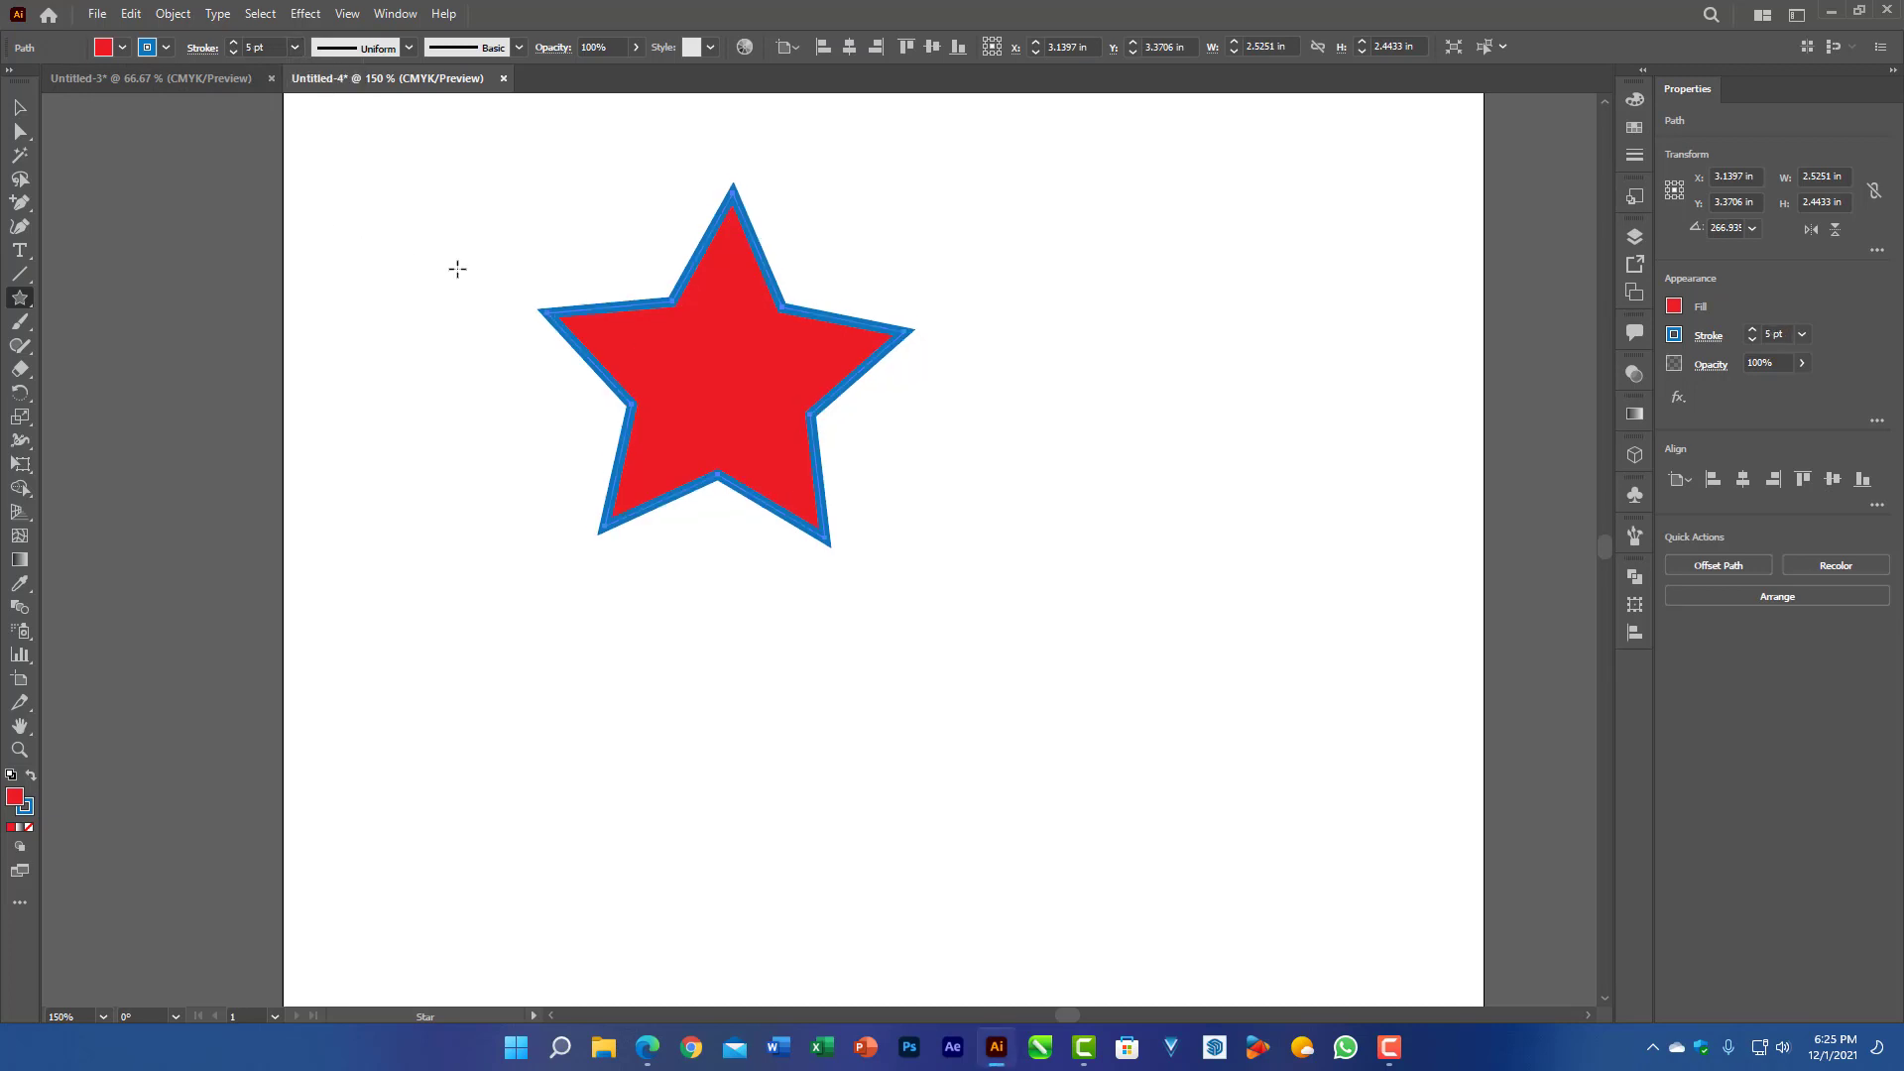
Step: Replace the star with a larger five-pointed one about 3.84 by 3.66 in near the artboard's upper left
{"action": "key", "text": "Delete"}
{"action": "mouse_move", "coordinate": [633, 406]}
{"action": "left_mouse_down"}
{"action": "mouse_move", "coordinate": [833, 632]}
{"action": "mouse_move", "coordinate": [804, 641]}
{"action": "left_mouse_up"}
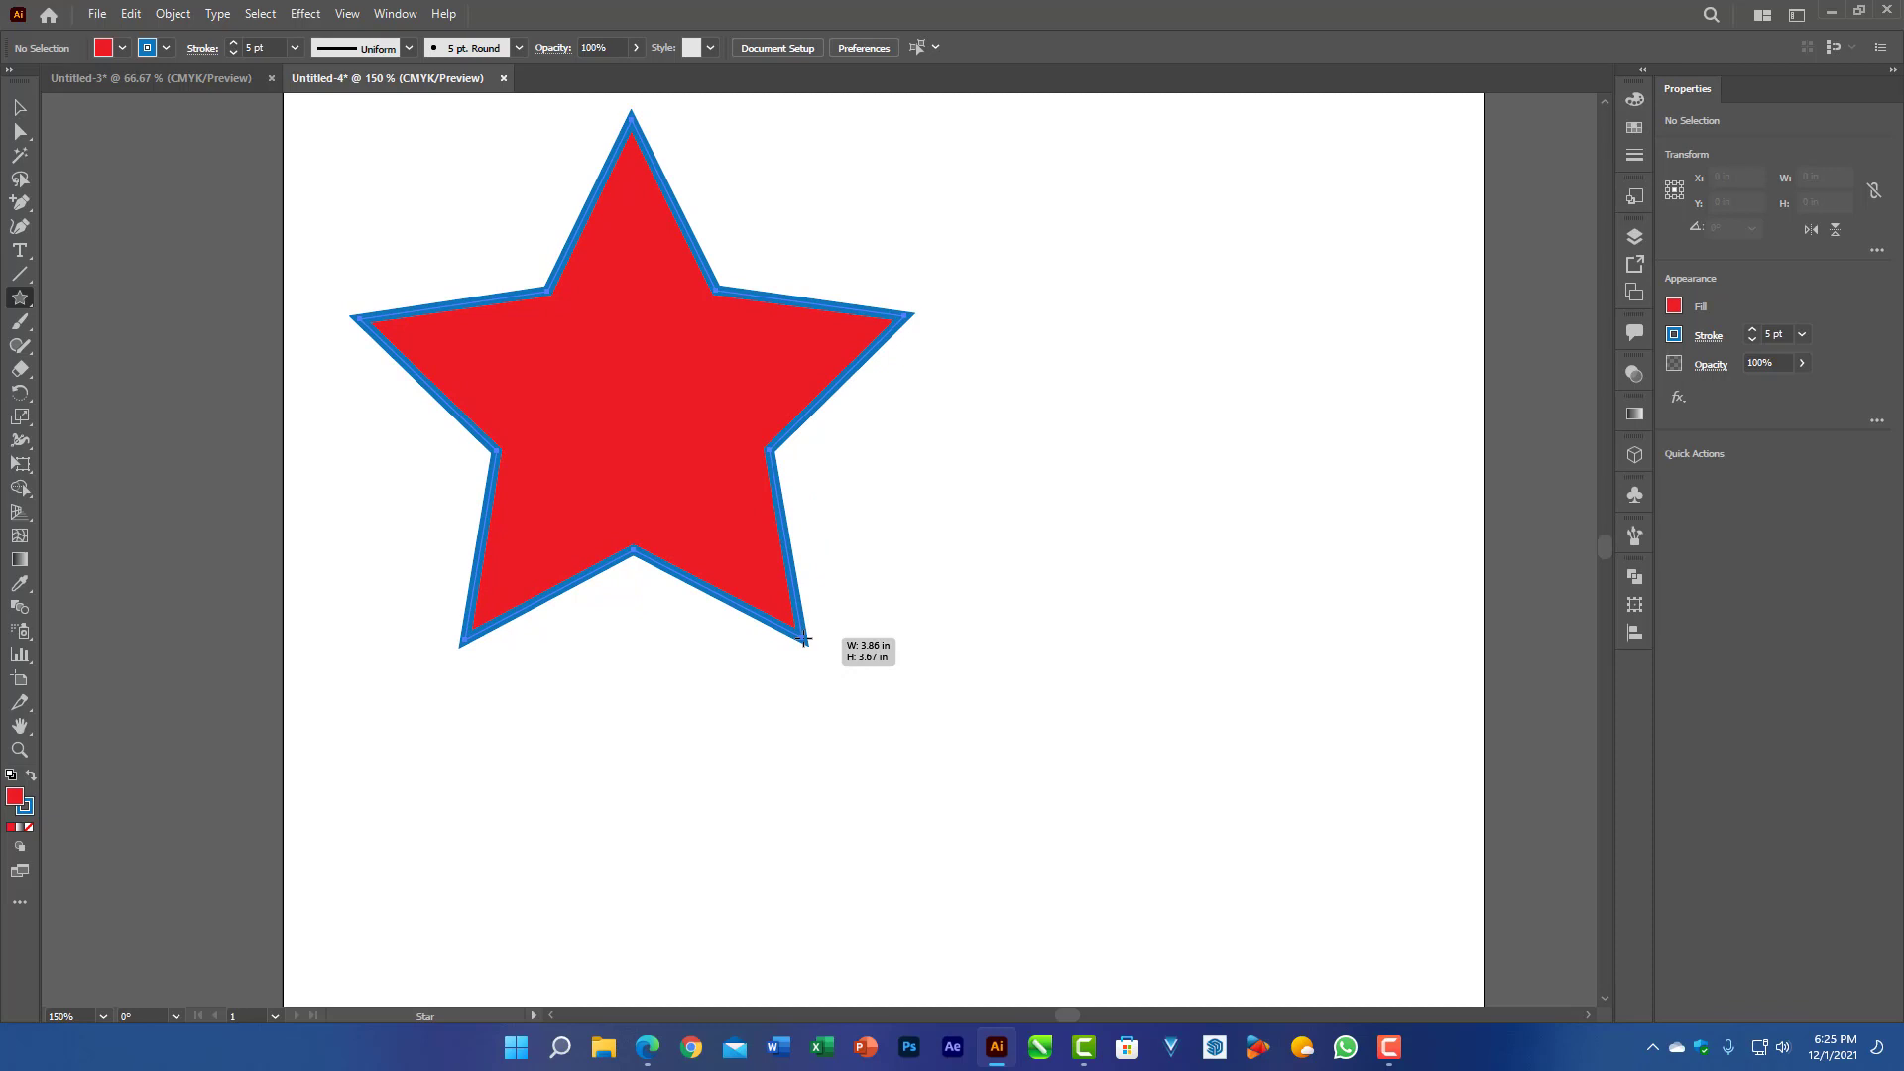
{"action": "left_click_drag", "start_coordinate": [804, 641], "coordinate": [801, 642]}
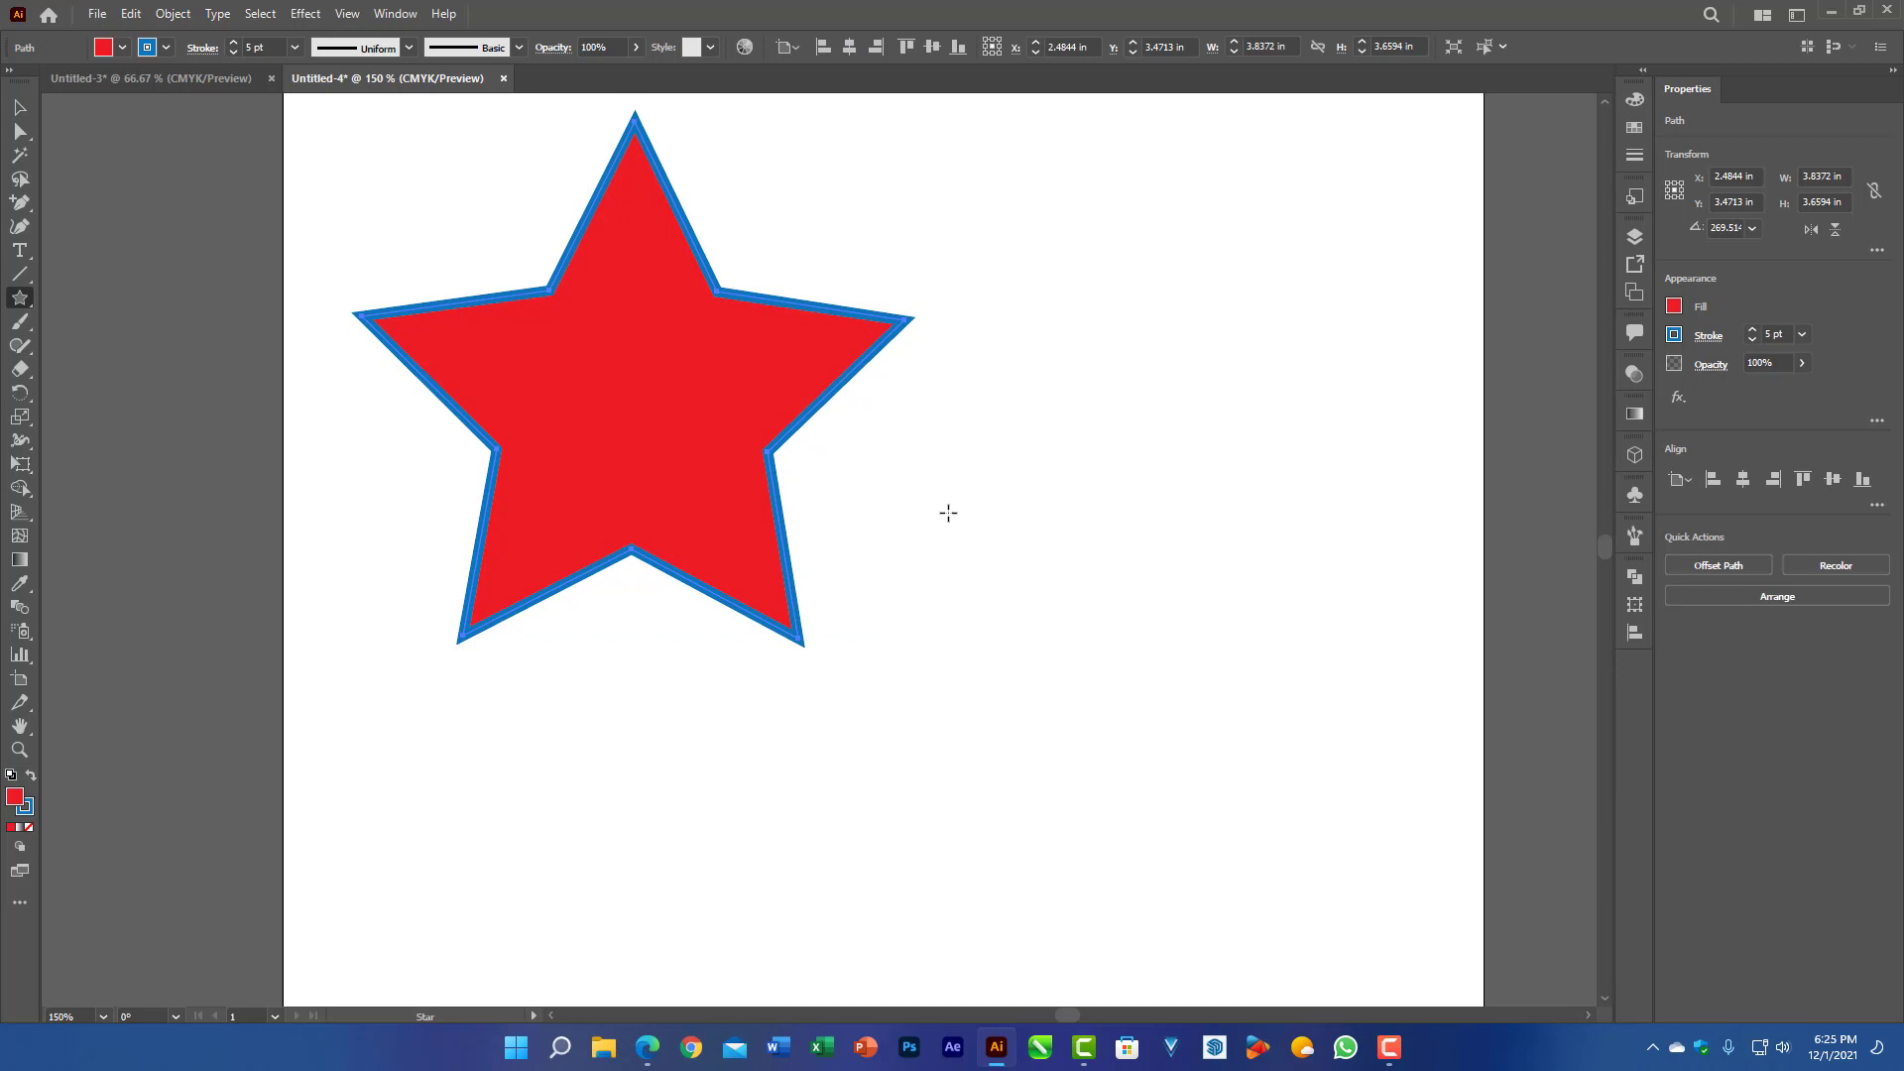
Step: Draw two slimmer-armed stars about 3.27 and 2.18 in wide, and move the two largest stars up and right to separate them
{"action": "left_click_drag", "start_coordinate": [948, 513], "coordinate": [1088, 720]}
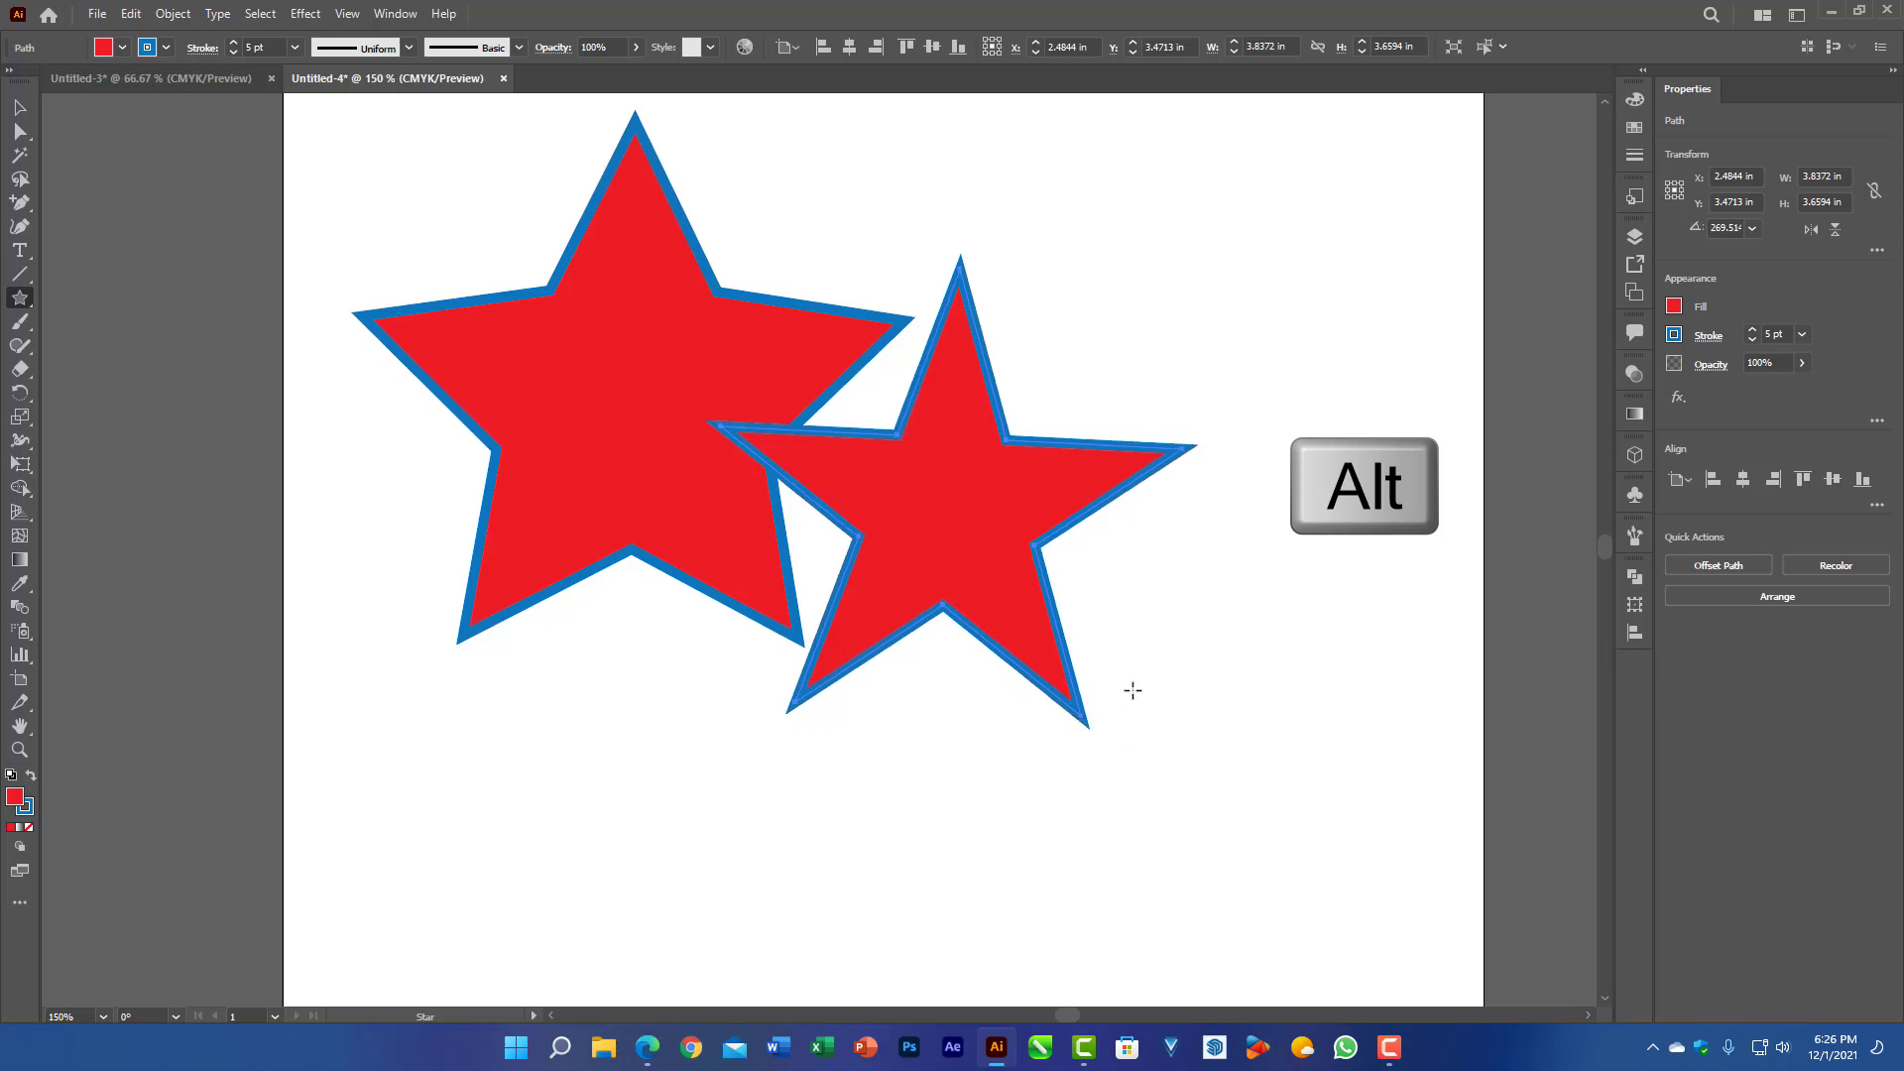
{"action": "left_click_drag", "start_coordinate": [1248, 673], "coordinate": [1351, 815]}
{"action": "left_click", "coordinate": [20, 108]}
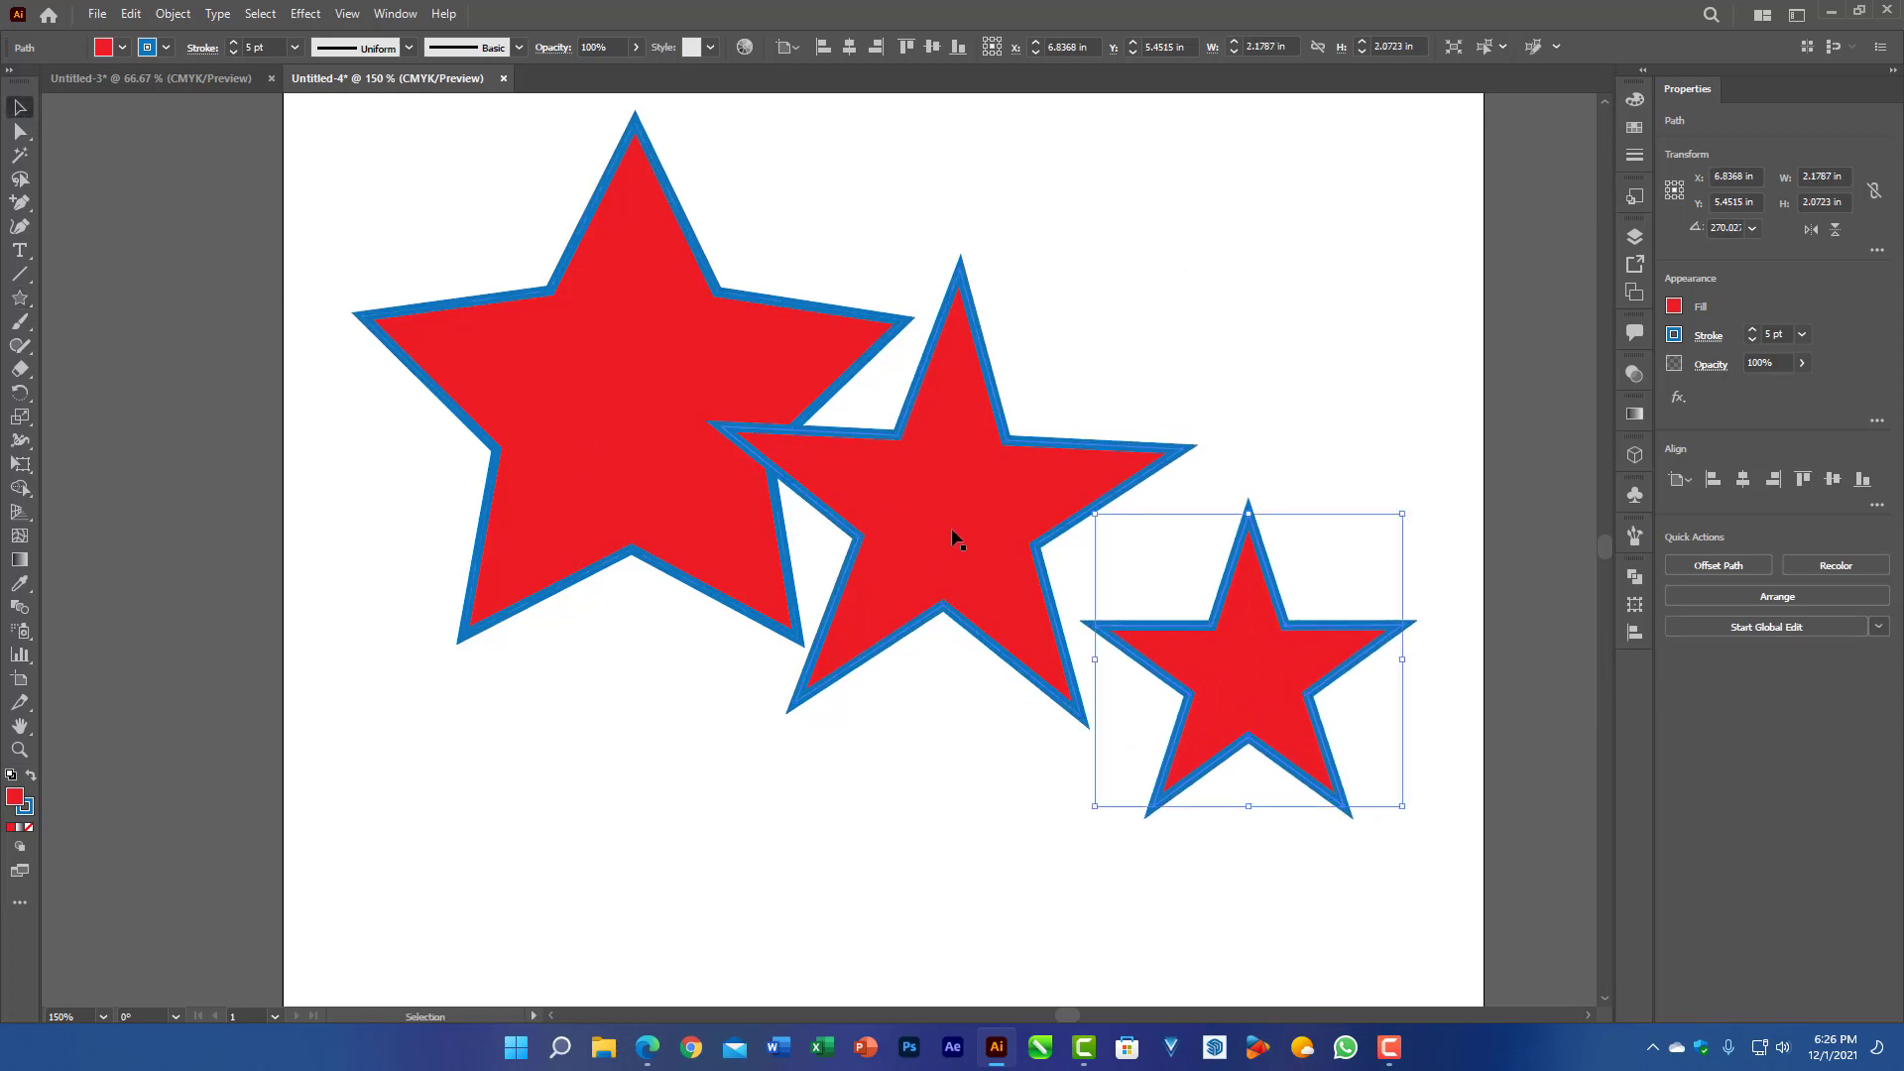
{"action": "left_click_drag", "start_coordinate": [953, 536], "coordinate": [1174, 393]}
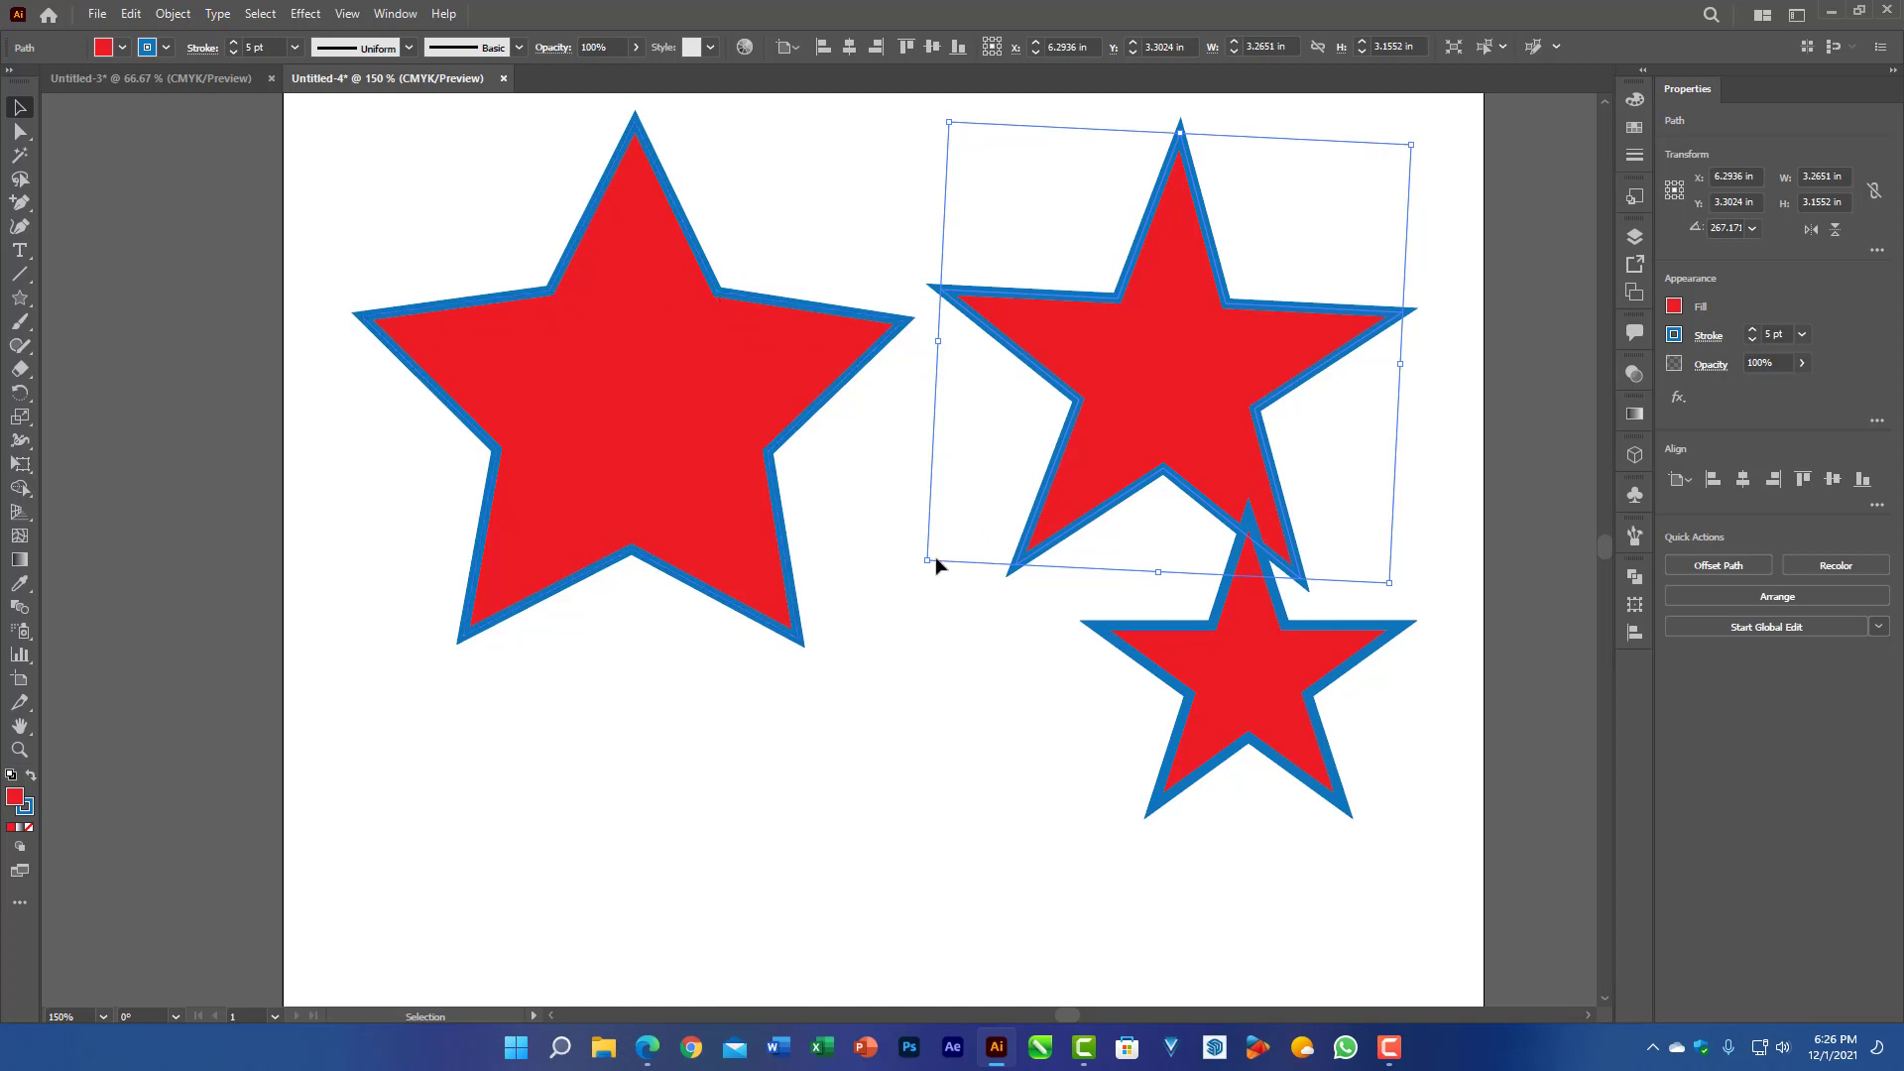
{"action": "left_click_drag", "start_coordinate": [671, 468], "coordinate": [713, 435]}
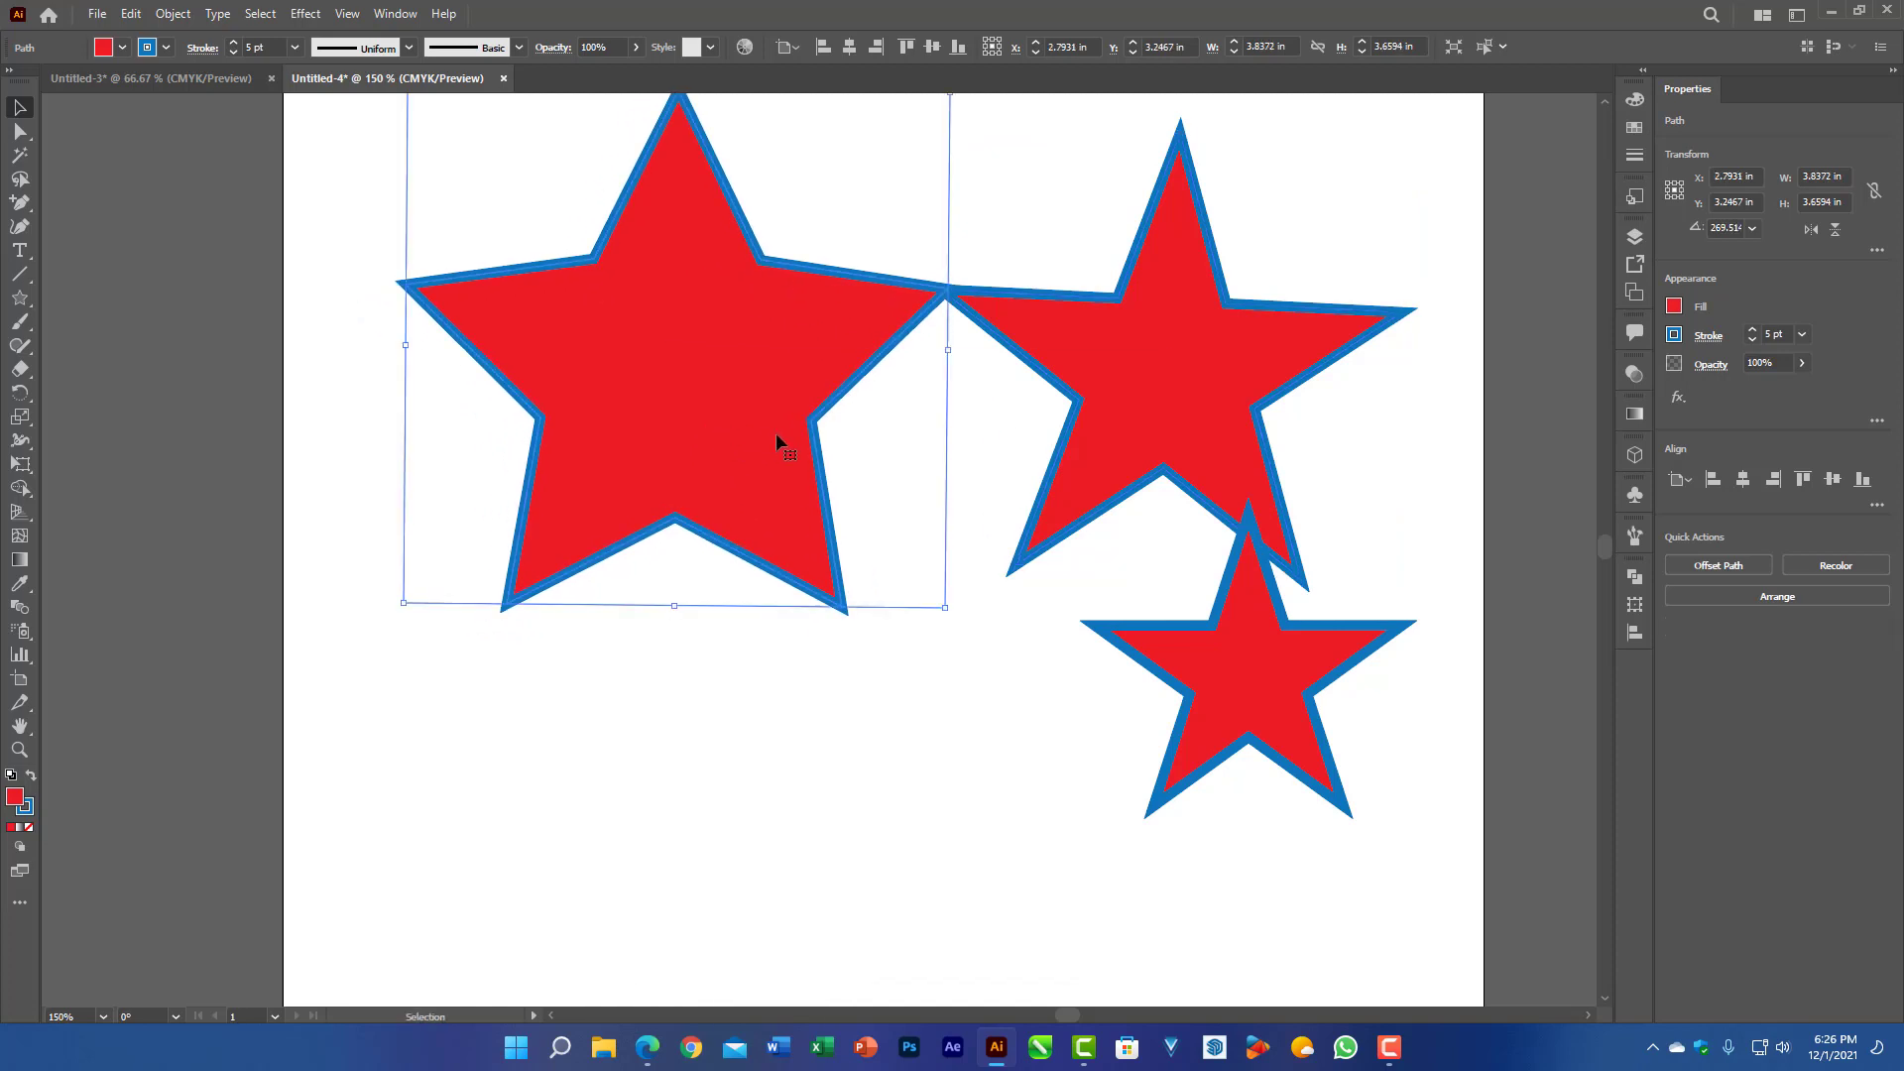
Step: Delete all three stars from the artboard
{"action": "key", "text": "Delete"}
{"action": "left_click", "coordinate": [1130, 412]}
{"action": "key", "text": "Delete"}
{"action": "left_click", "coordinate": [1228, 647]}
{"action": "key", "text": "Delete"}
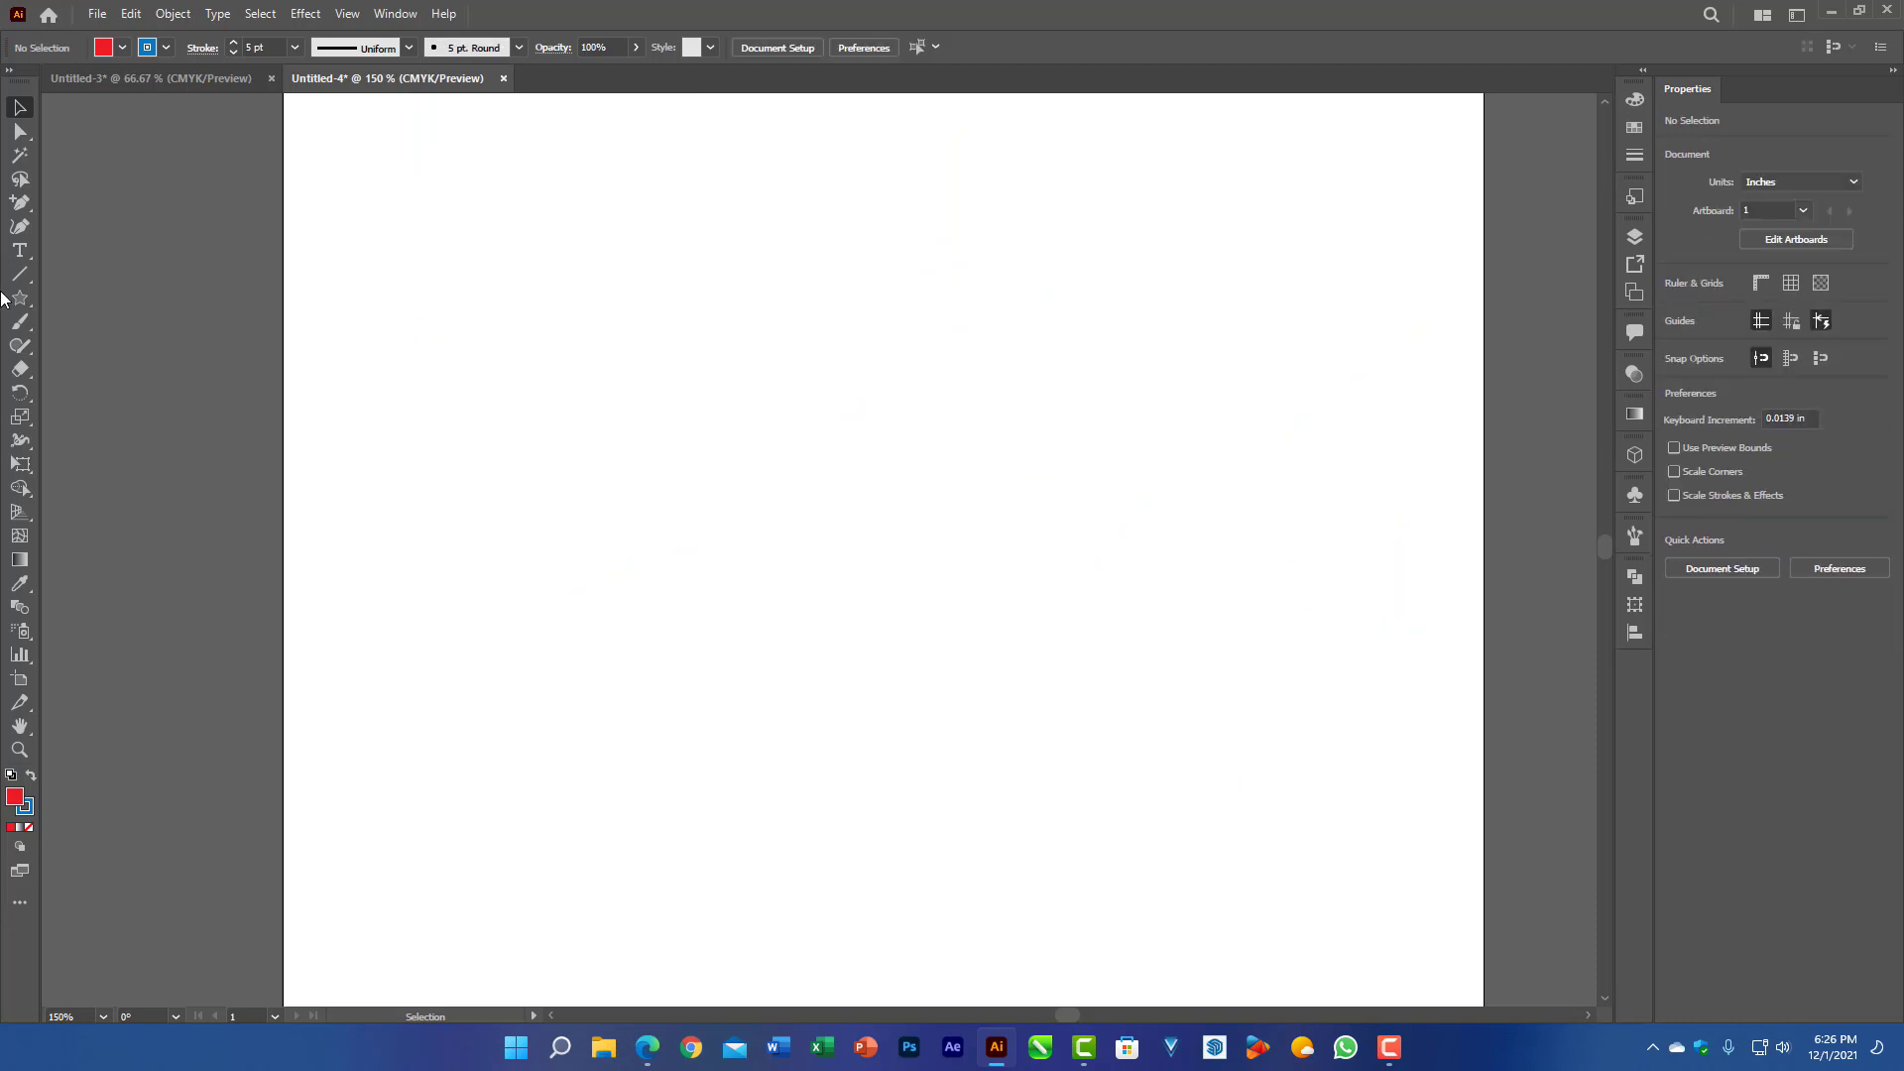
Step: Draw a star about 2.95 by 2.82 in and a slimmer-armed one about 3.90 by 3.77 in, and move the latter down and right
{"action": "left_click", "coordinate": [20, 297]}
{"action": "left_click_drag", "start_coordinate": [596, 349], "coordinate": [718, 528]}
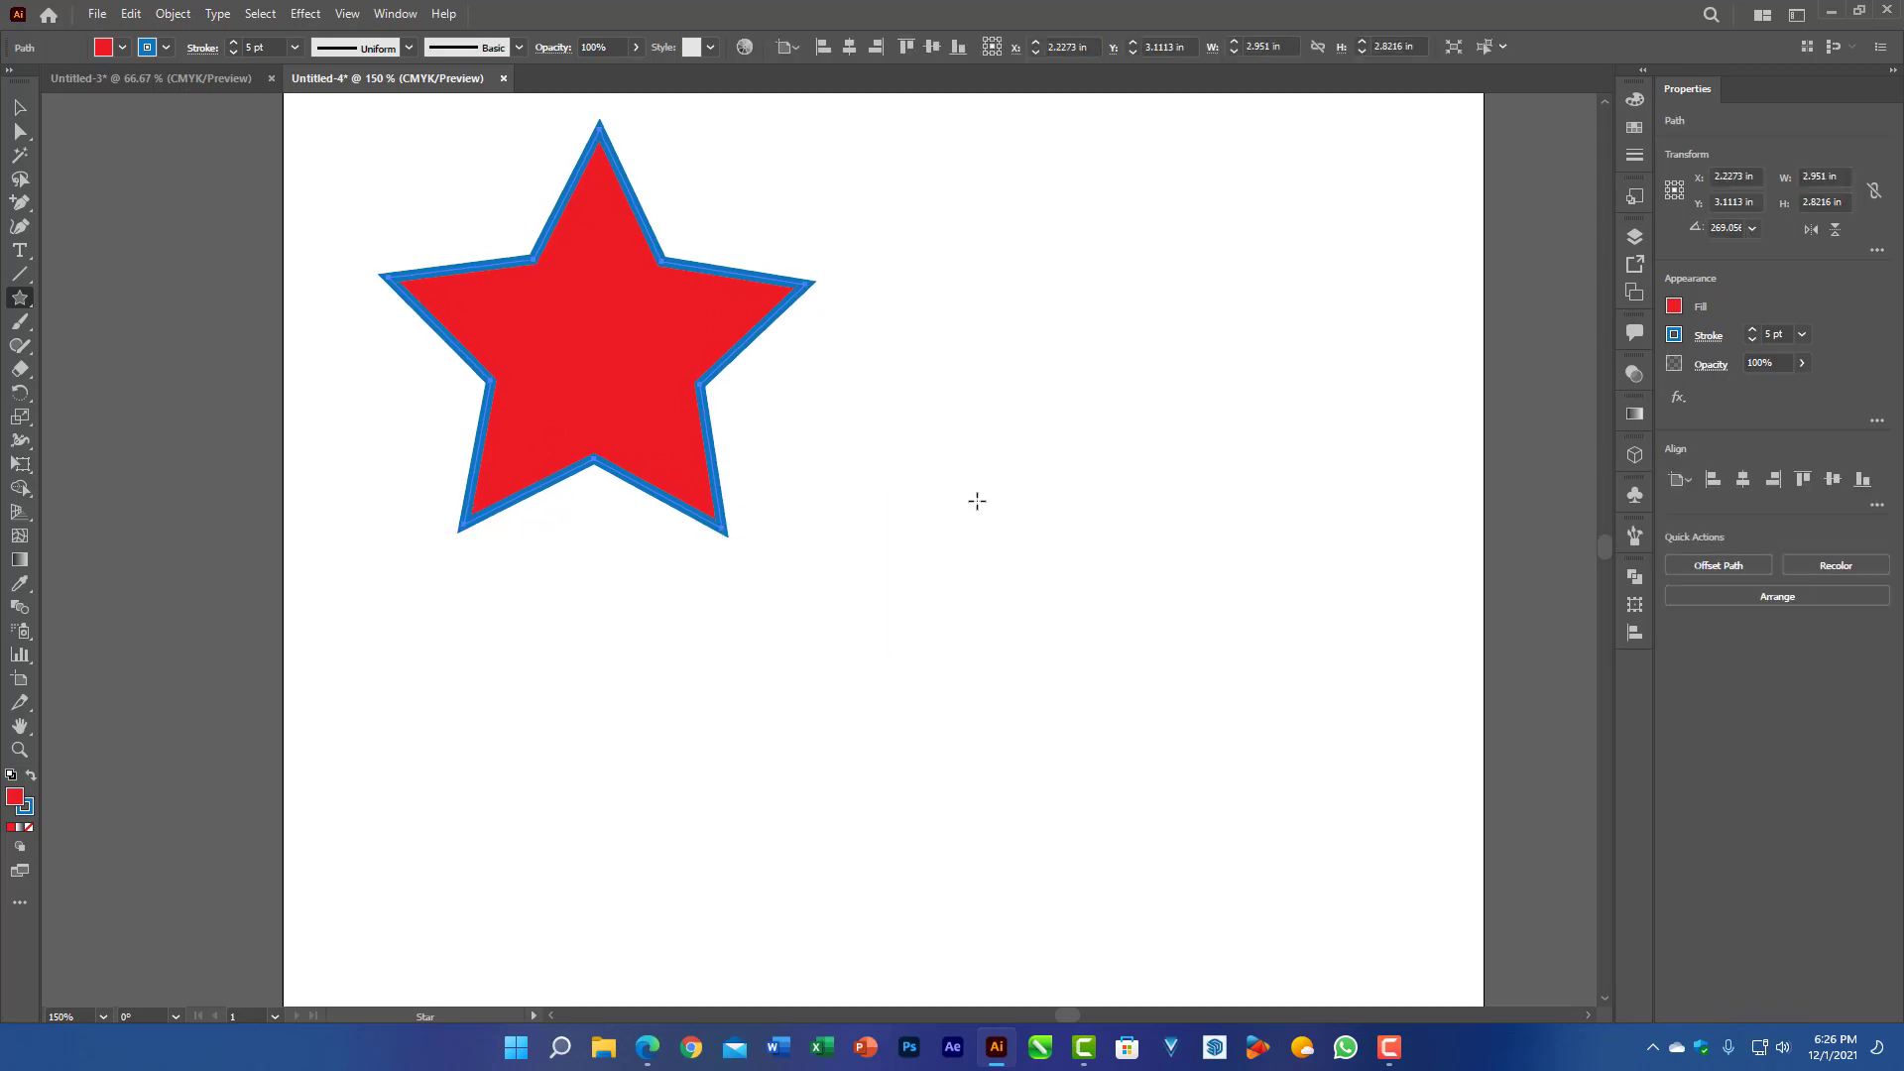
{"action": "key", "text": "alt"}
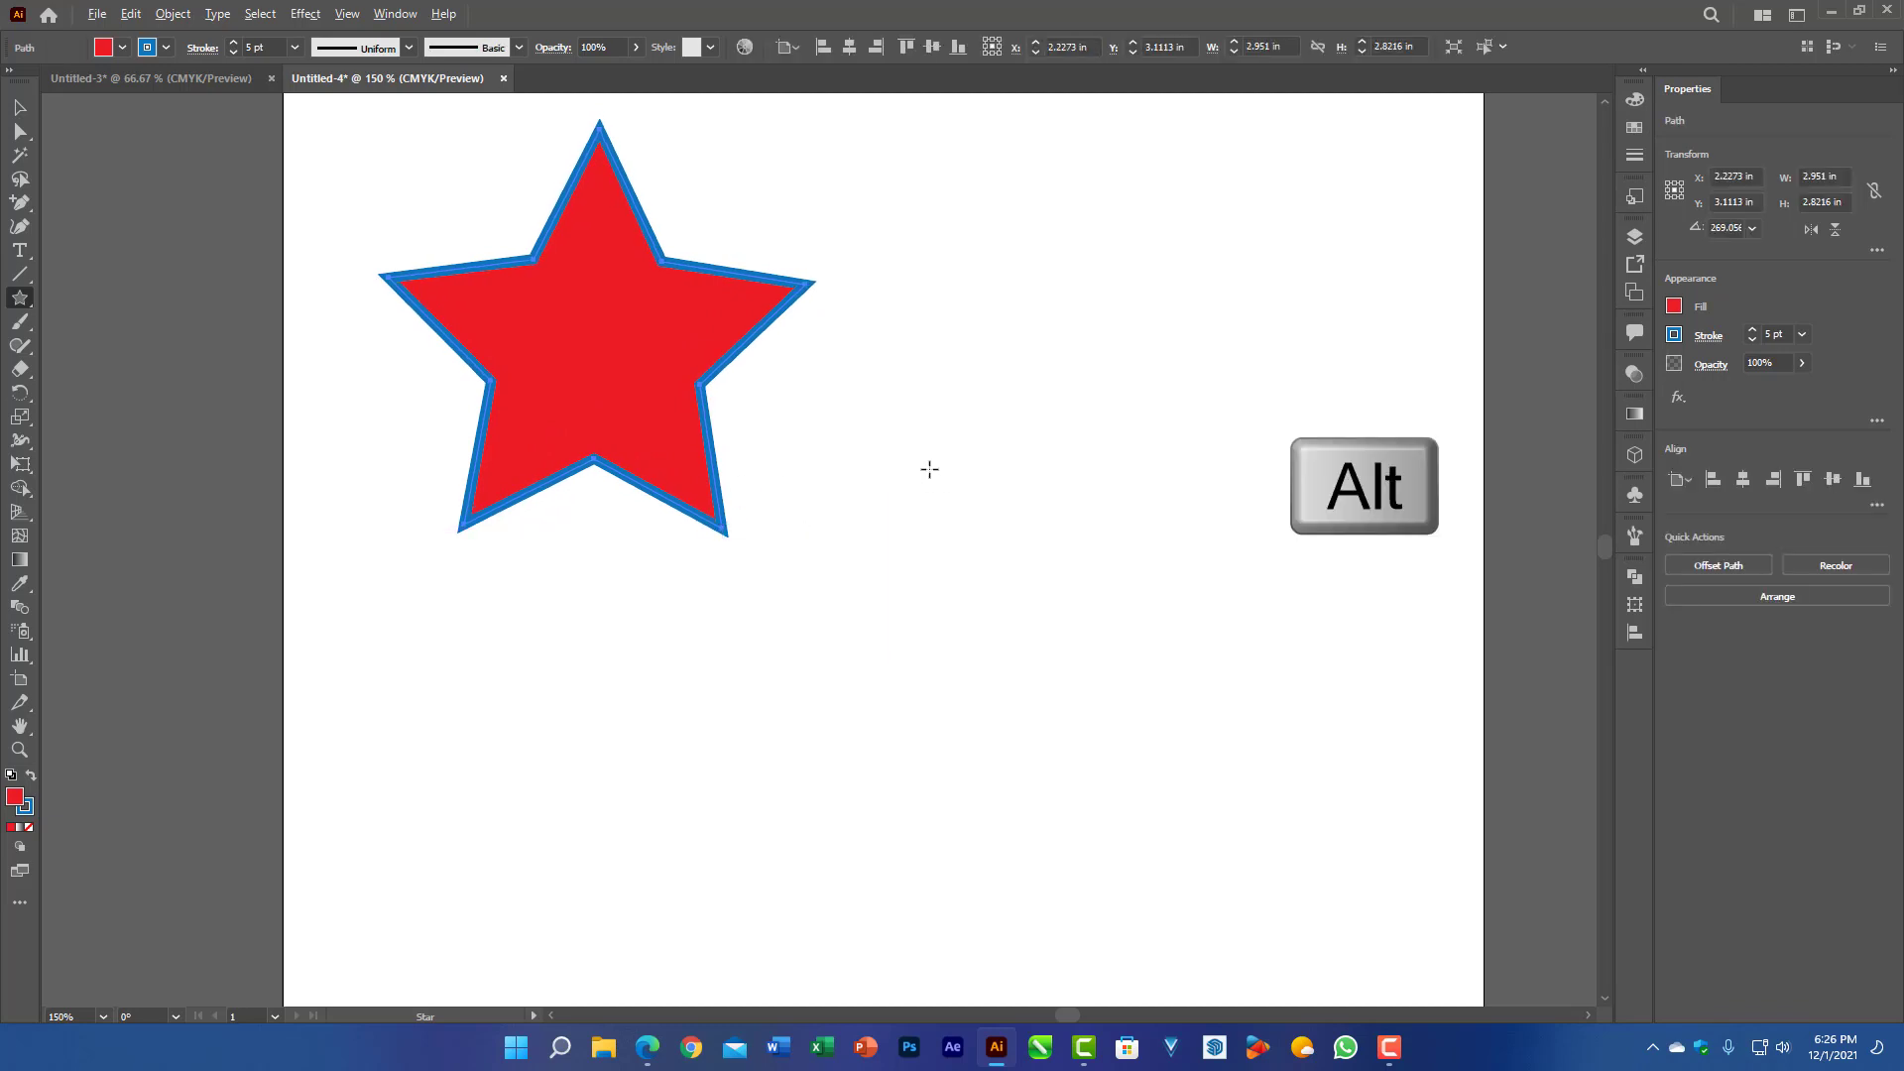
{"action": "left_click_drag", "start_coordinate": [929, 469], "coordinate": [1087, 714]}
{"action": "left_click", "coordinate": [20, 107]}
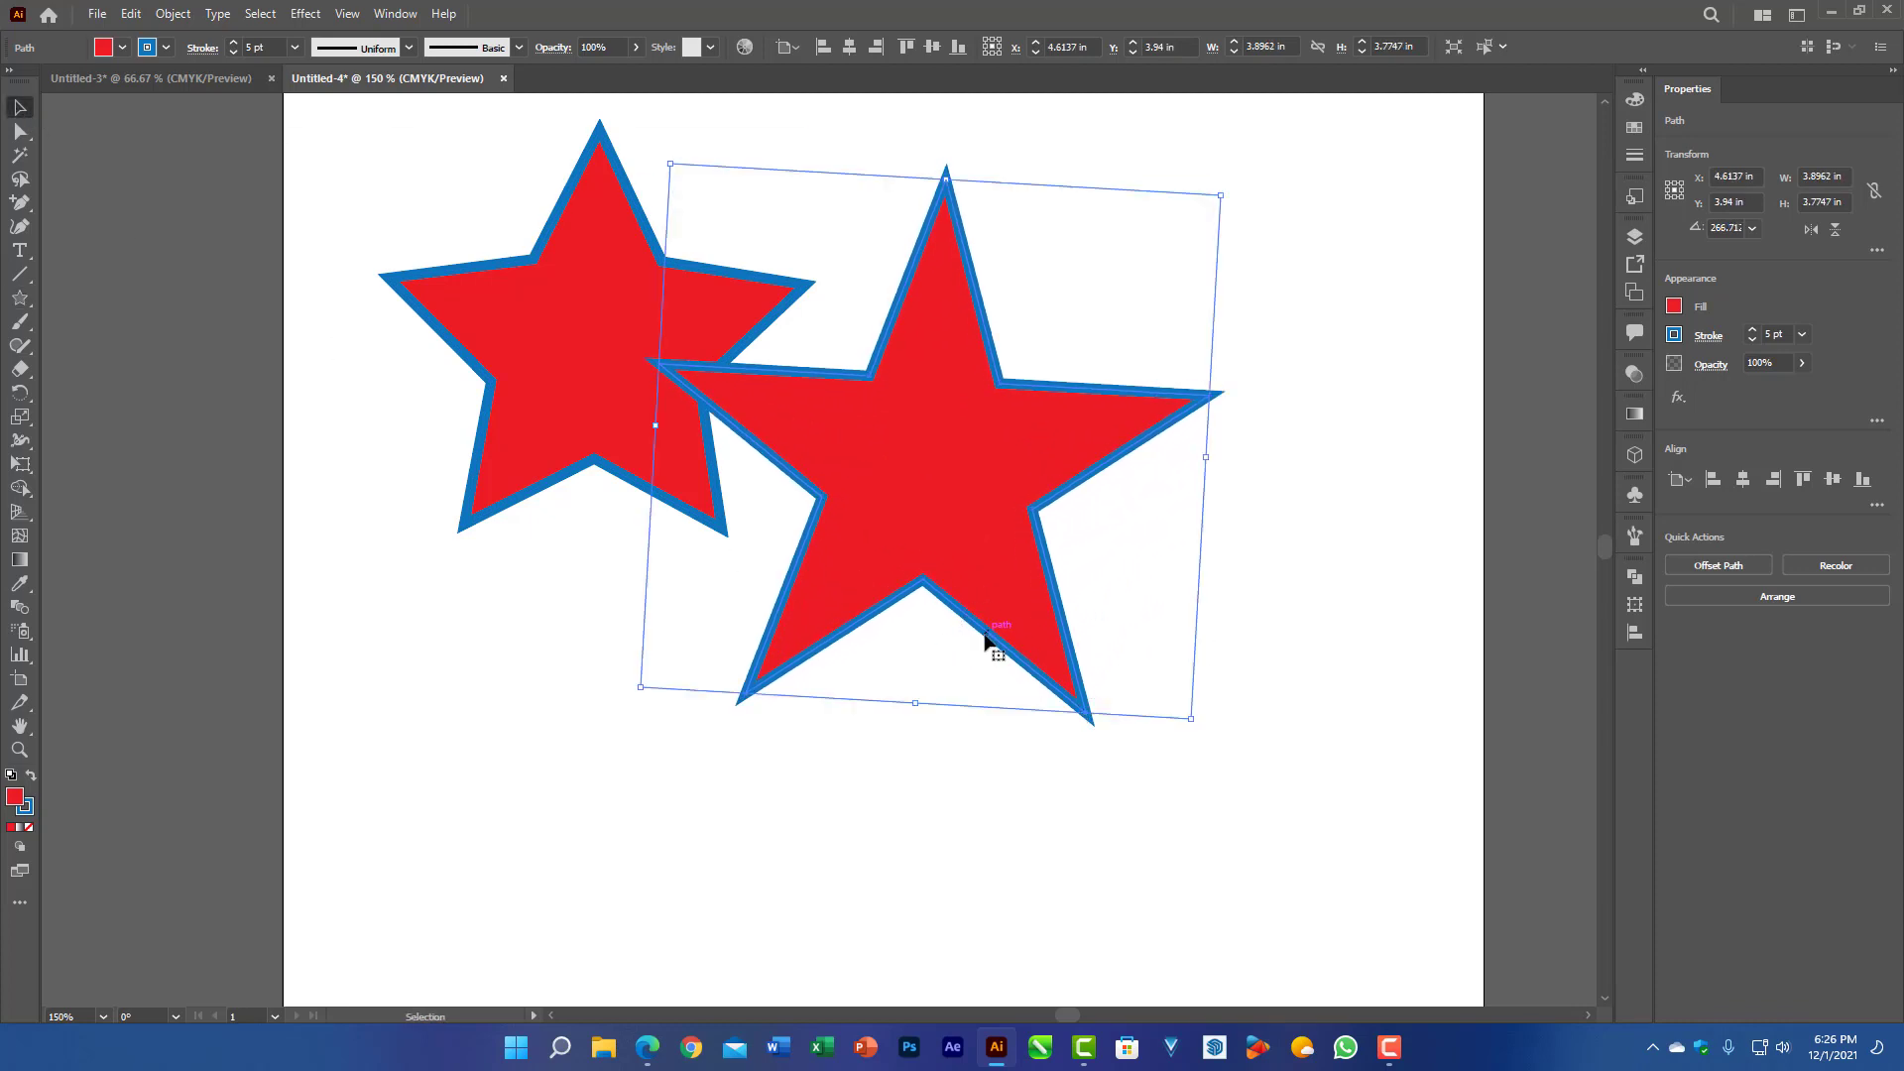
{"action": "left_click_drag", "start_coordinate": [987, 642], "coordinate": [1163, 716]}
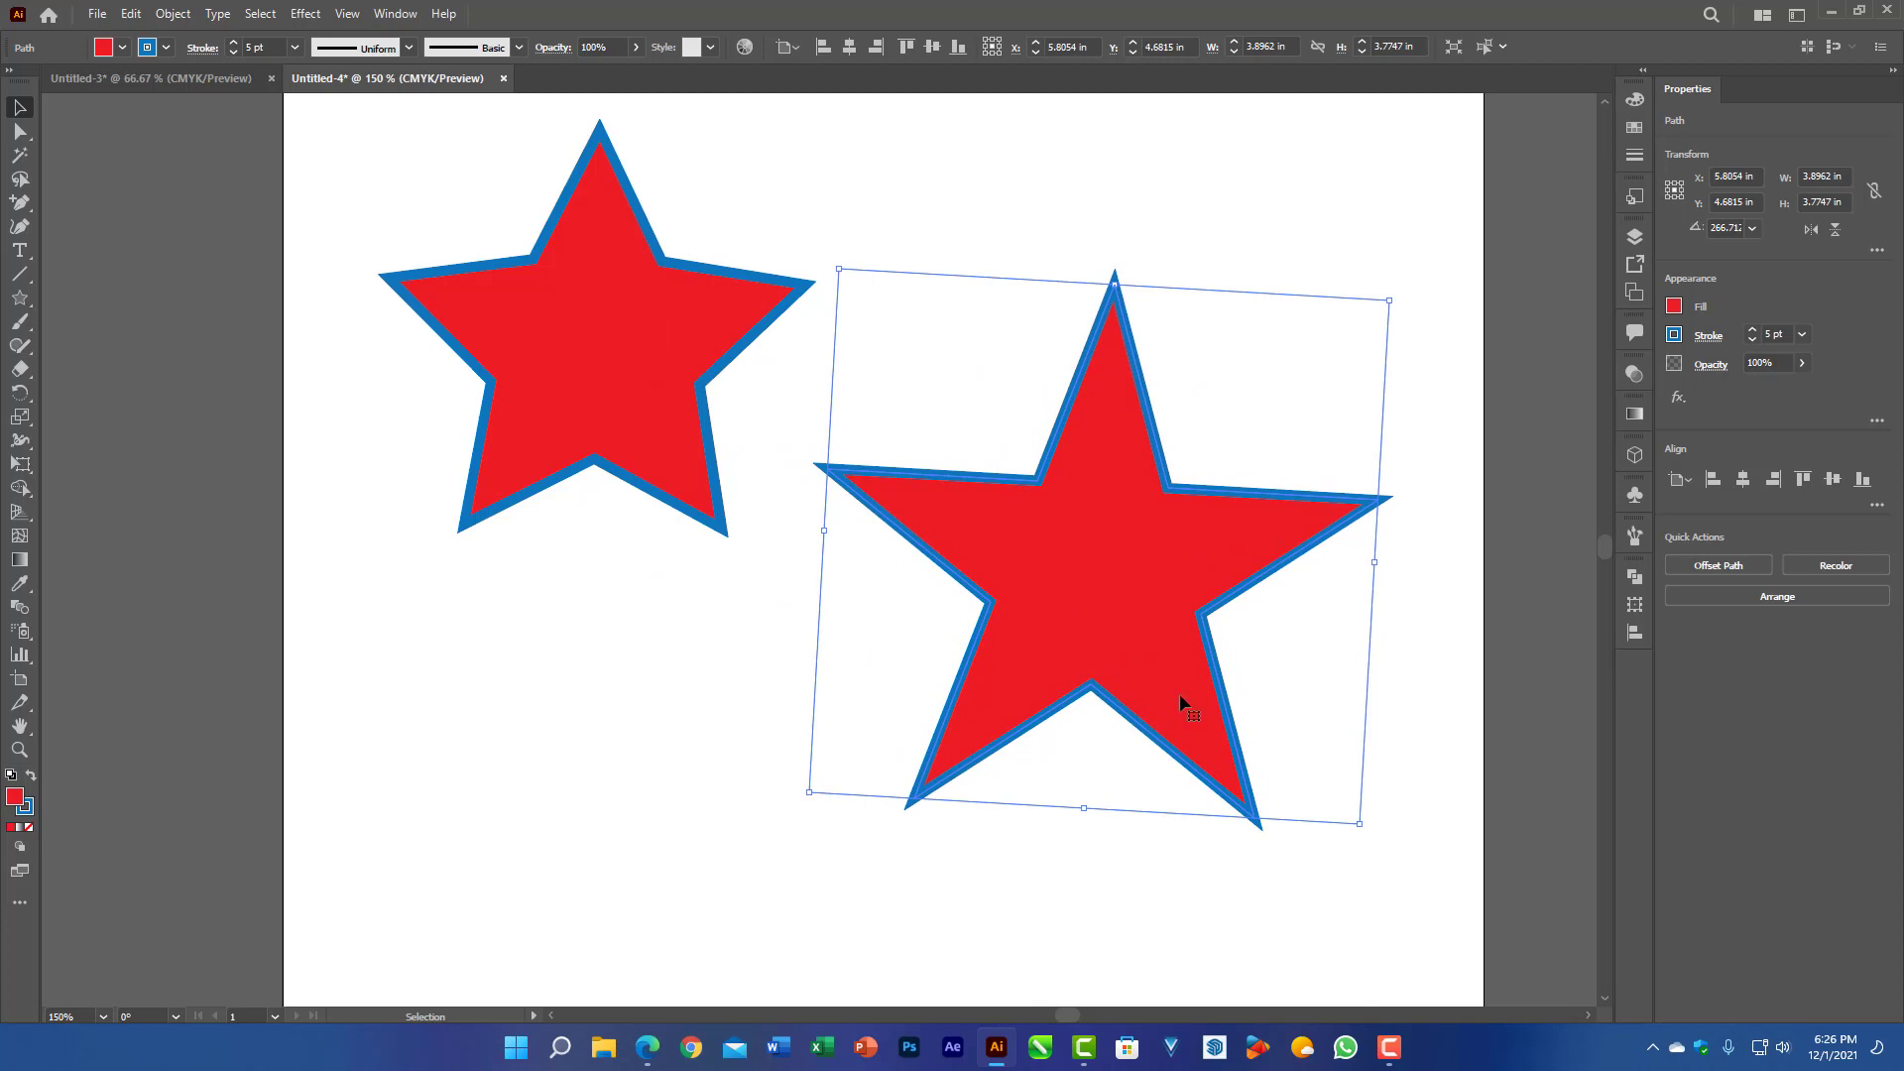
Step: Delete both the slimmer-armed star and the regular star
{"action": "key", "text": "Delete"}
{"action": "left_click", "coordinate": [711, 470], "text": "ctrl"}
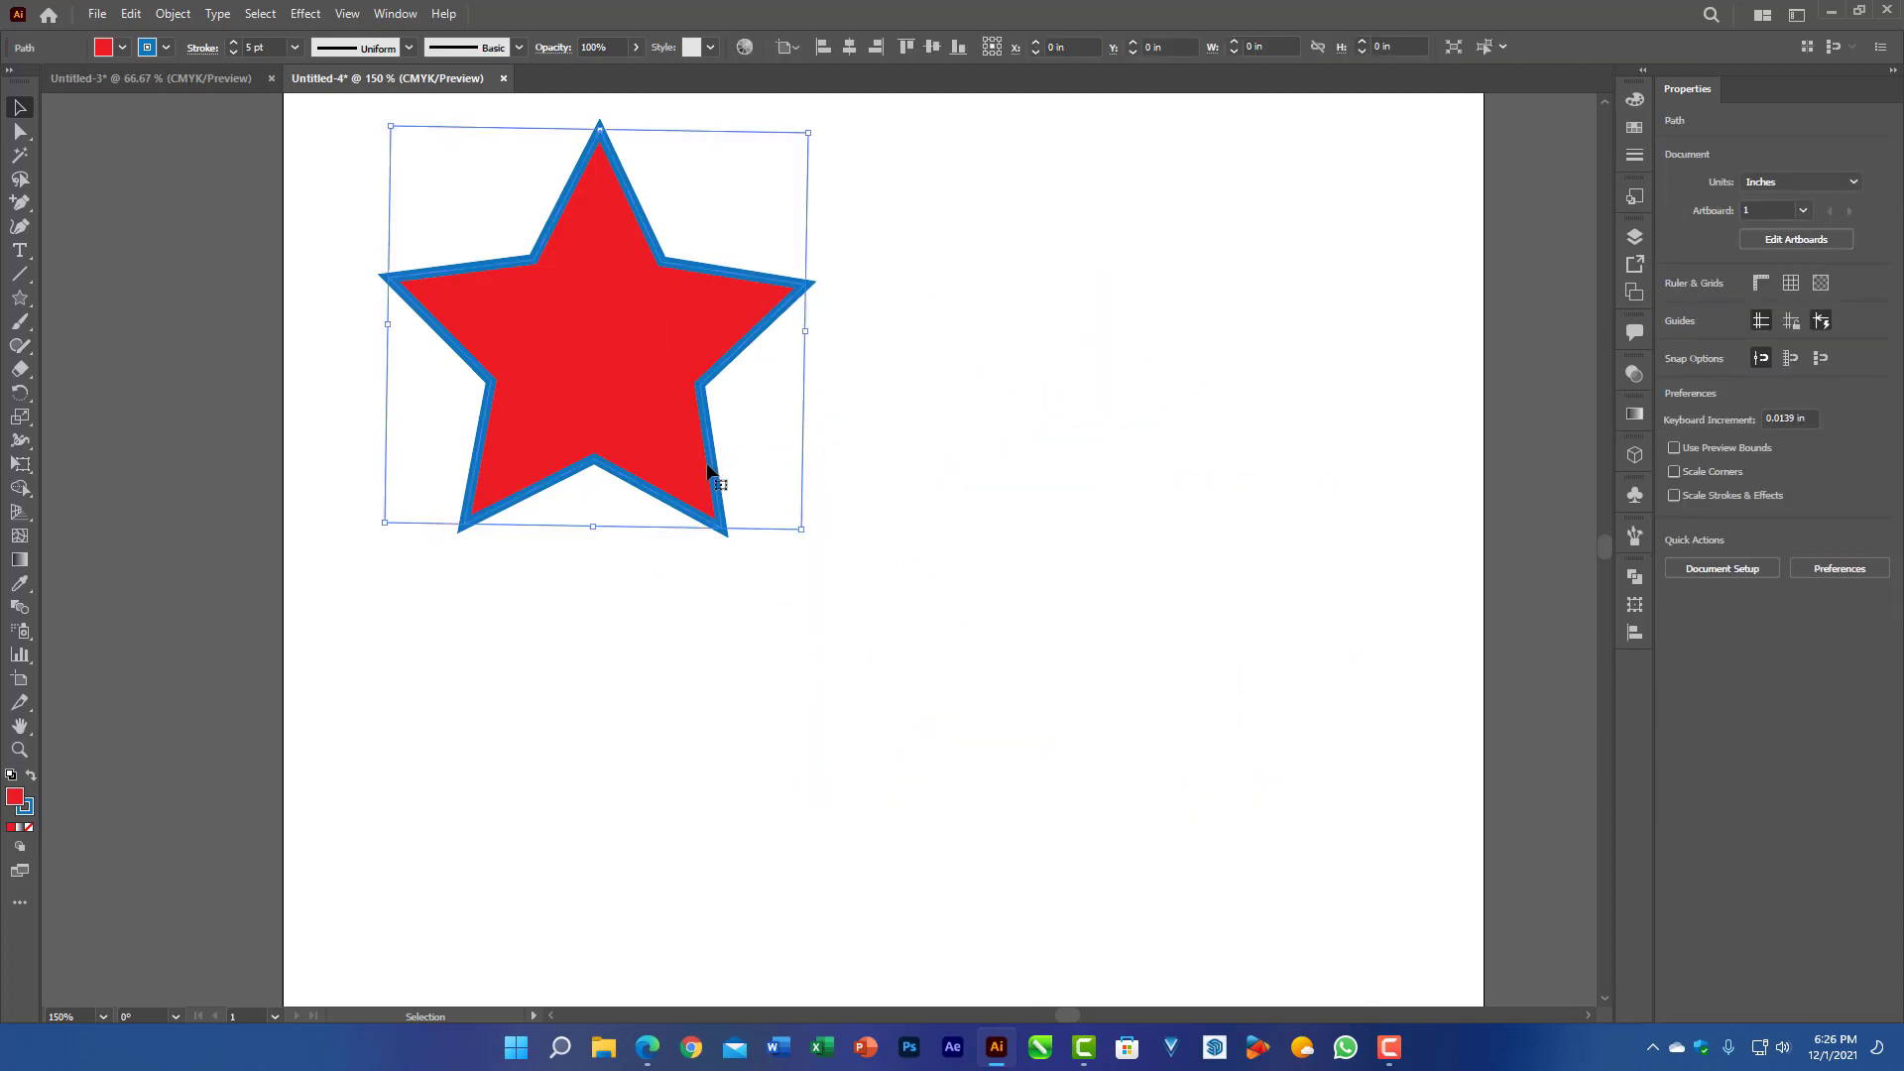
{"action": "key", "text": "Delete"}
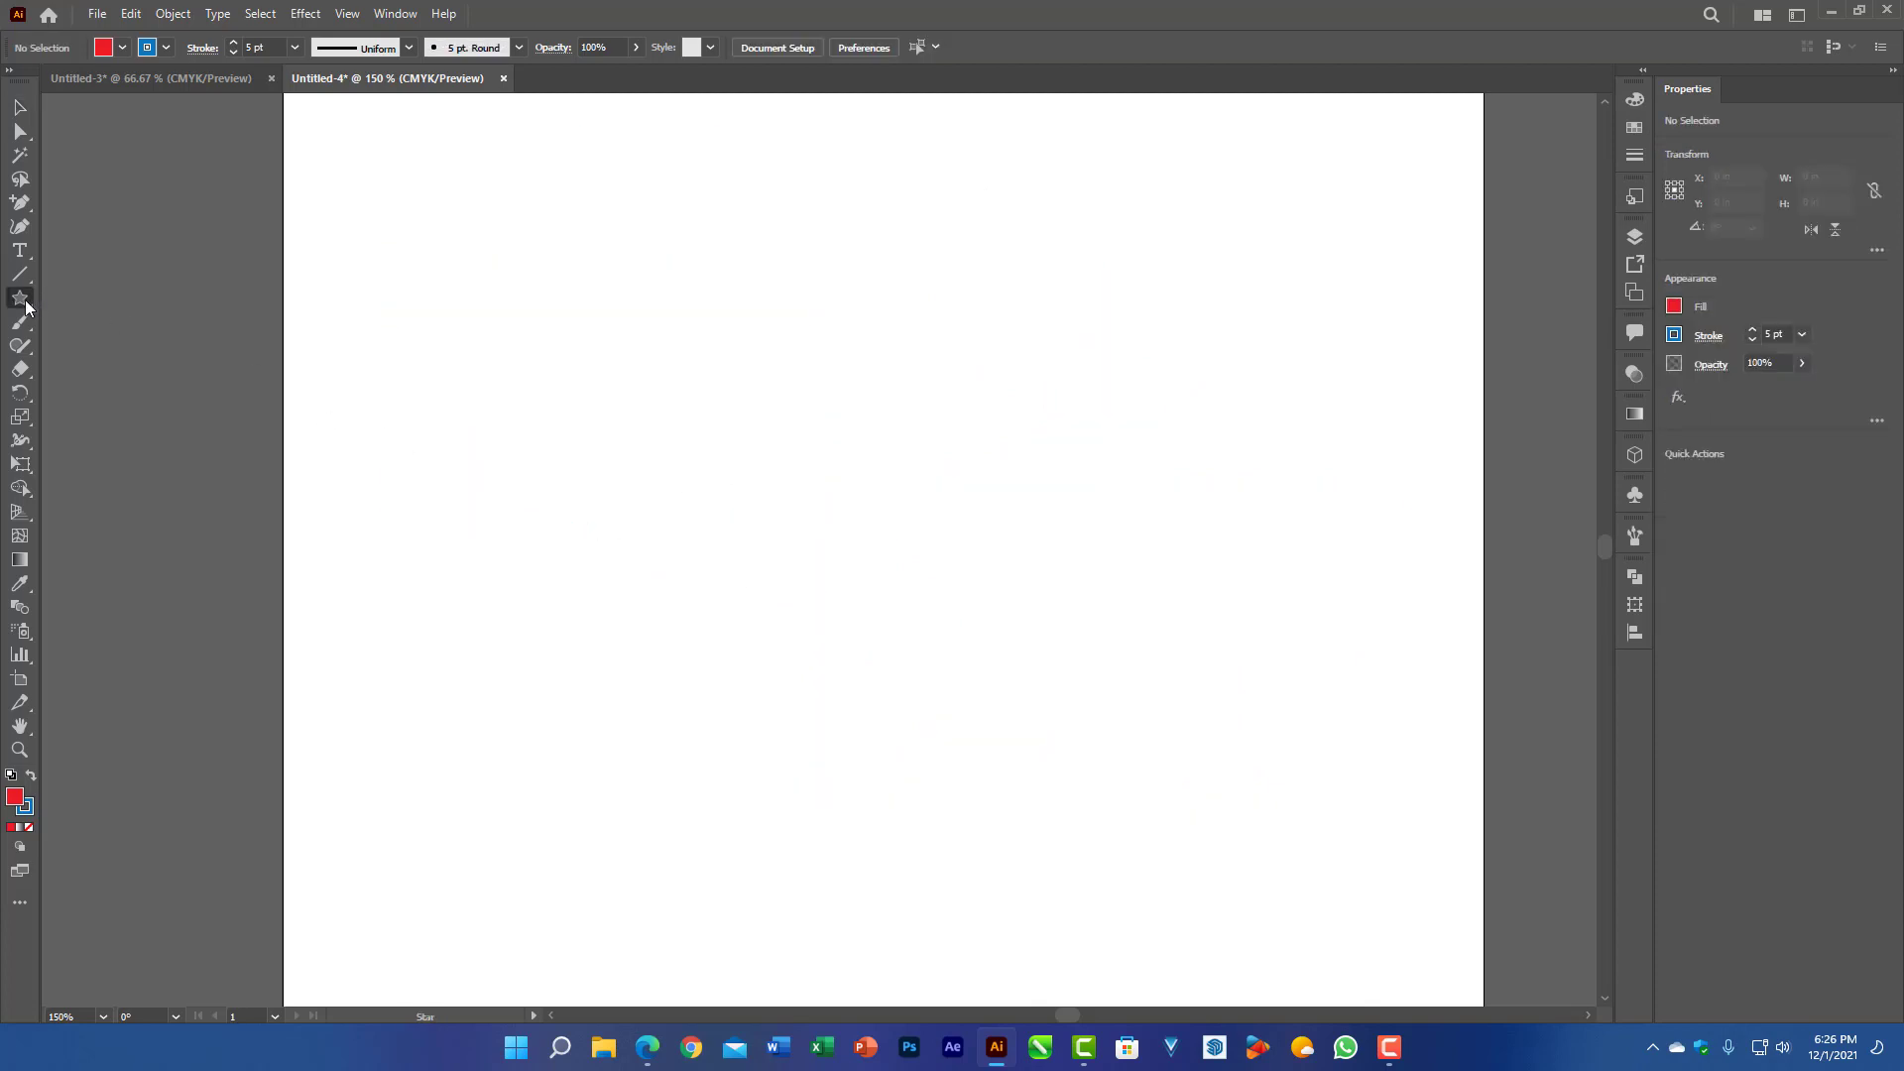
Step: Start drawing a new star about 3.94 in across, and increase its number of points to 22
{"action": "left_click_drag", "start_coordinate": [694, 412], "coordinate": [861, 626]}
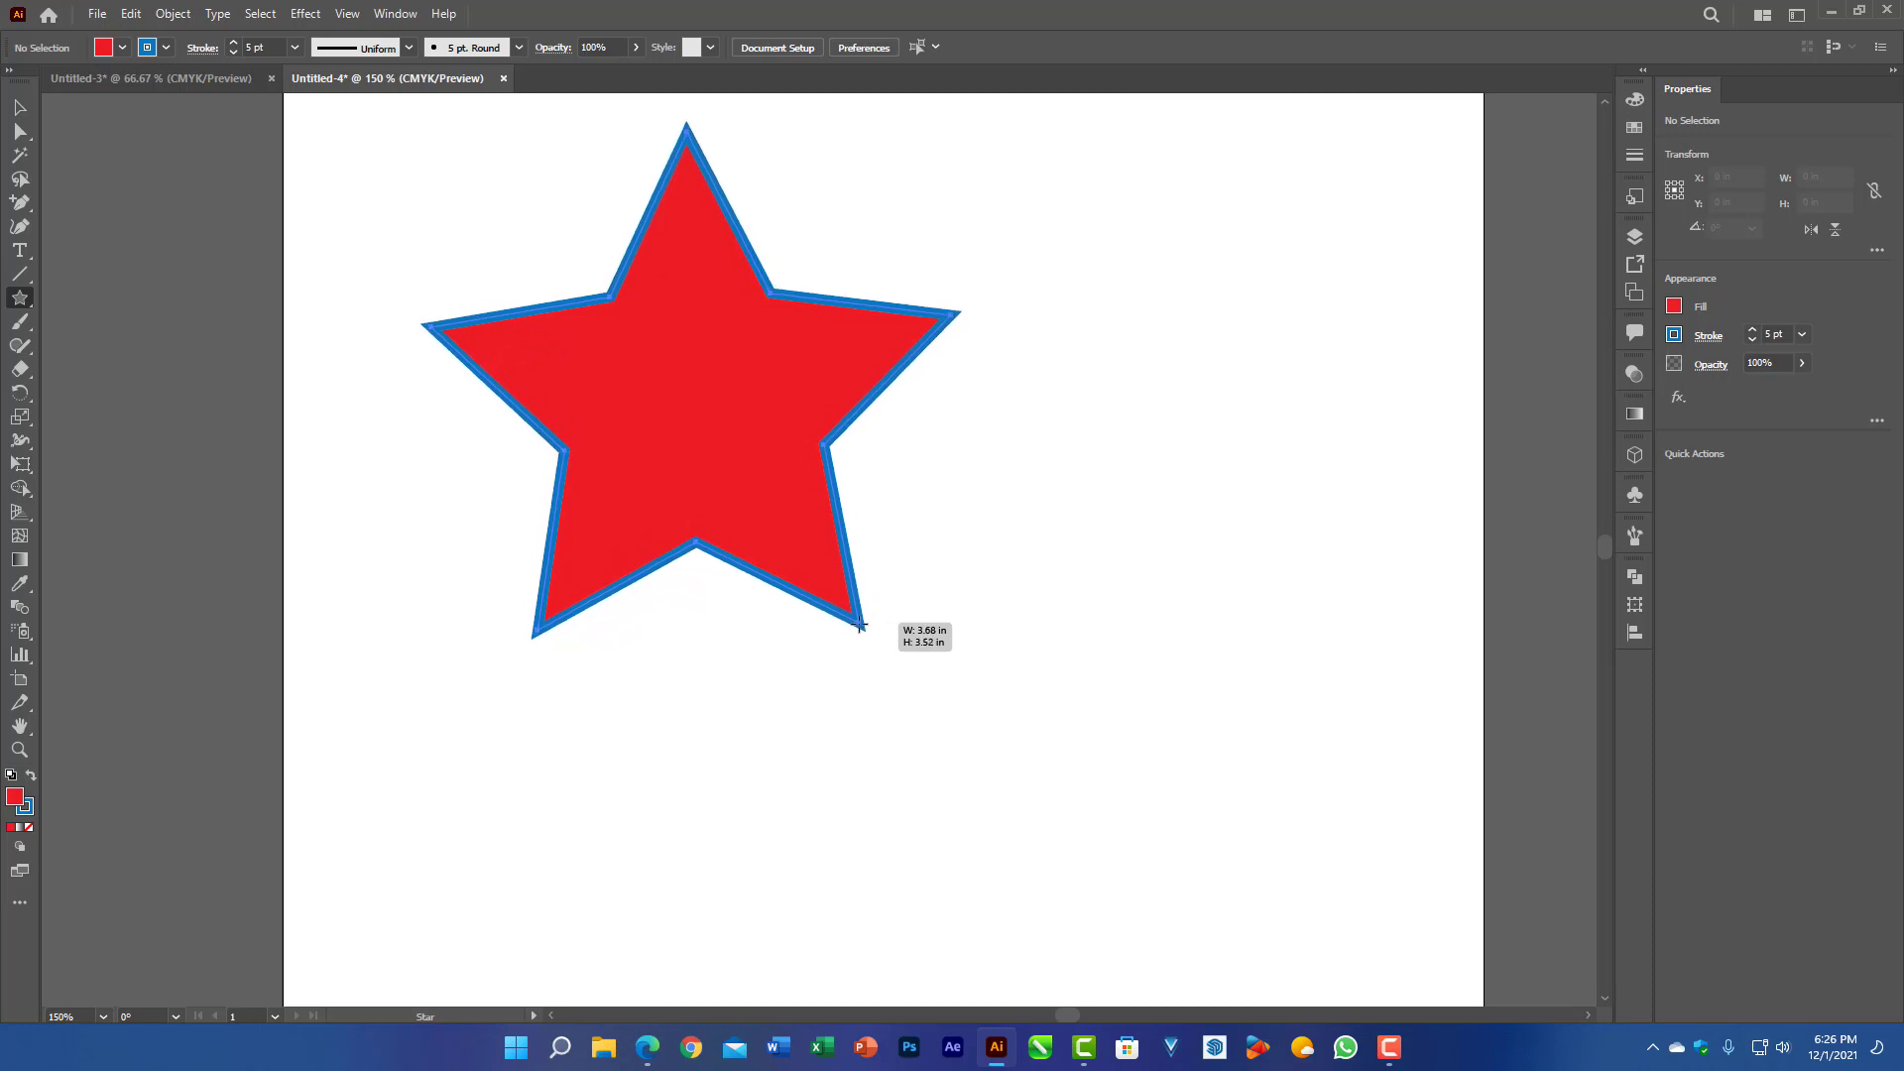
{"action": "left_click_drag", "start_coordinate": [861, 626], "coordinate": [861, 632]}
{"action": "key", "text": "Up"}
{"action": "key", "text": "Up"}
{"action": "key", "text": "Up"}
{"action": "key", "text": "Up"}
{"action": "key", "text": "Up"}
{"action": "key", "text": "Up"}
{"action": "key", "text": "Up"}
{"action": "key", "text": "Up"}
{"action": "key", "text": "Up"}
{"action": "key", "text": "Up"}
{"action": "key", "text": "Up"}
{"action": "key", "text": "Up"}
{"action": "key", "text": "Up"}
{"action": "key", "text": "Up"}
{"action": "key", "text": "Up"}
{"action": "key", "text": "Up"}
{"action": "key", "text": "Up"}
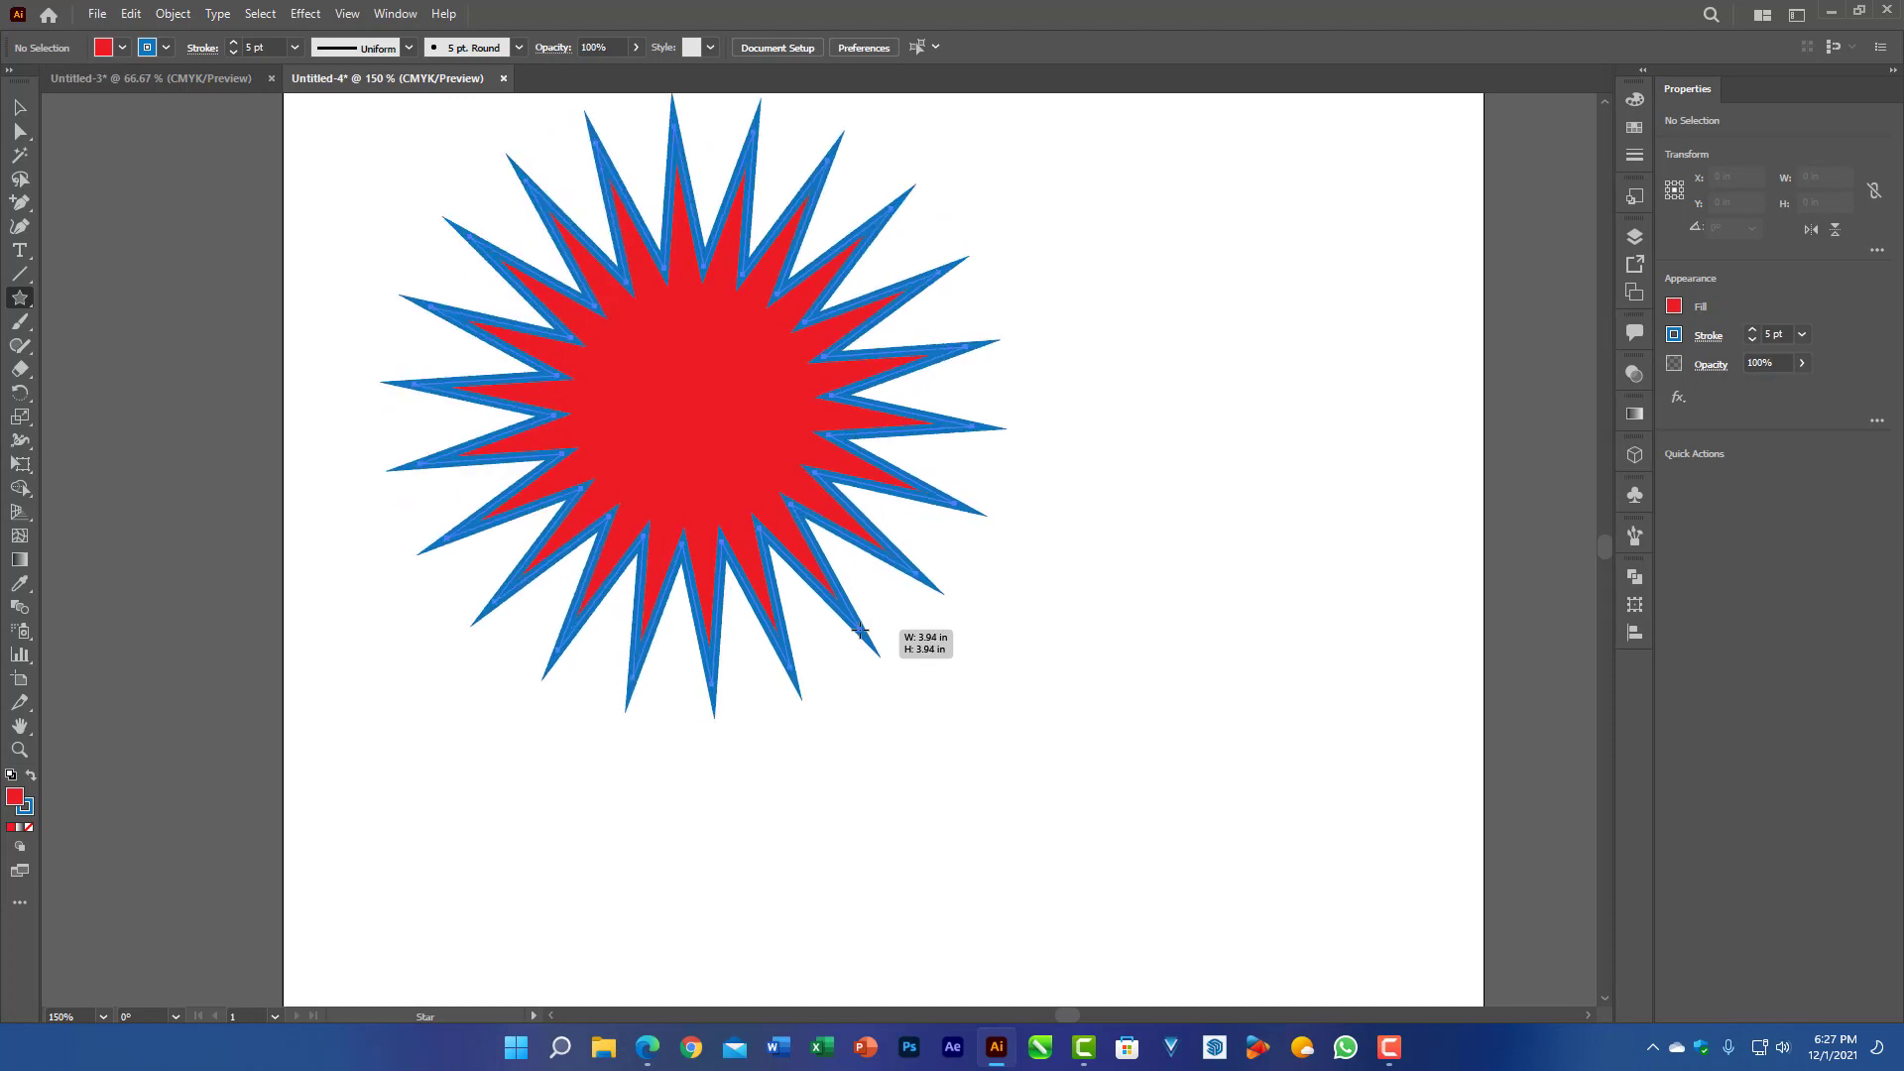
Step: Reduce the star to 11 points at about 3.90 in across, and move it down and right toward the artboard's middle
{"action": "key", "text": "Down"}
{"action": "key", "text": "Down"}
{"action": "key", "text": "Down"}
{"action": "key", "text": "Down"}
{"action": "key", "text": "Down"}
{"action": "key", "text": "Down"}
{"action": "key", "text": "Down"}
{"action": "key", "text": "Down"}
{"action": "key", "text": "Down"}
{"action": "left_click_drag", "start_coordinate": [861, 631], "coordinate": [861, 632]}
{"action": "key", "text": "Down"}
{"action": "key", "text": "Down"}
{"action": "left_click", "coordinate": [20, 107]}
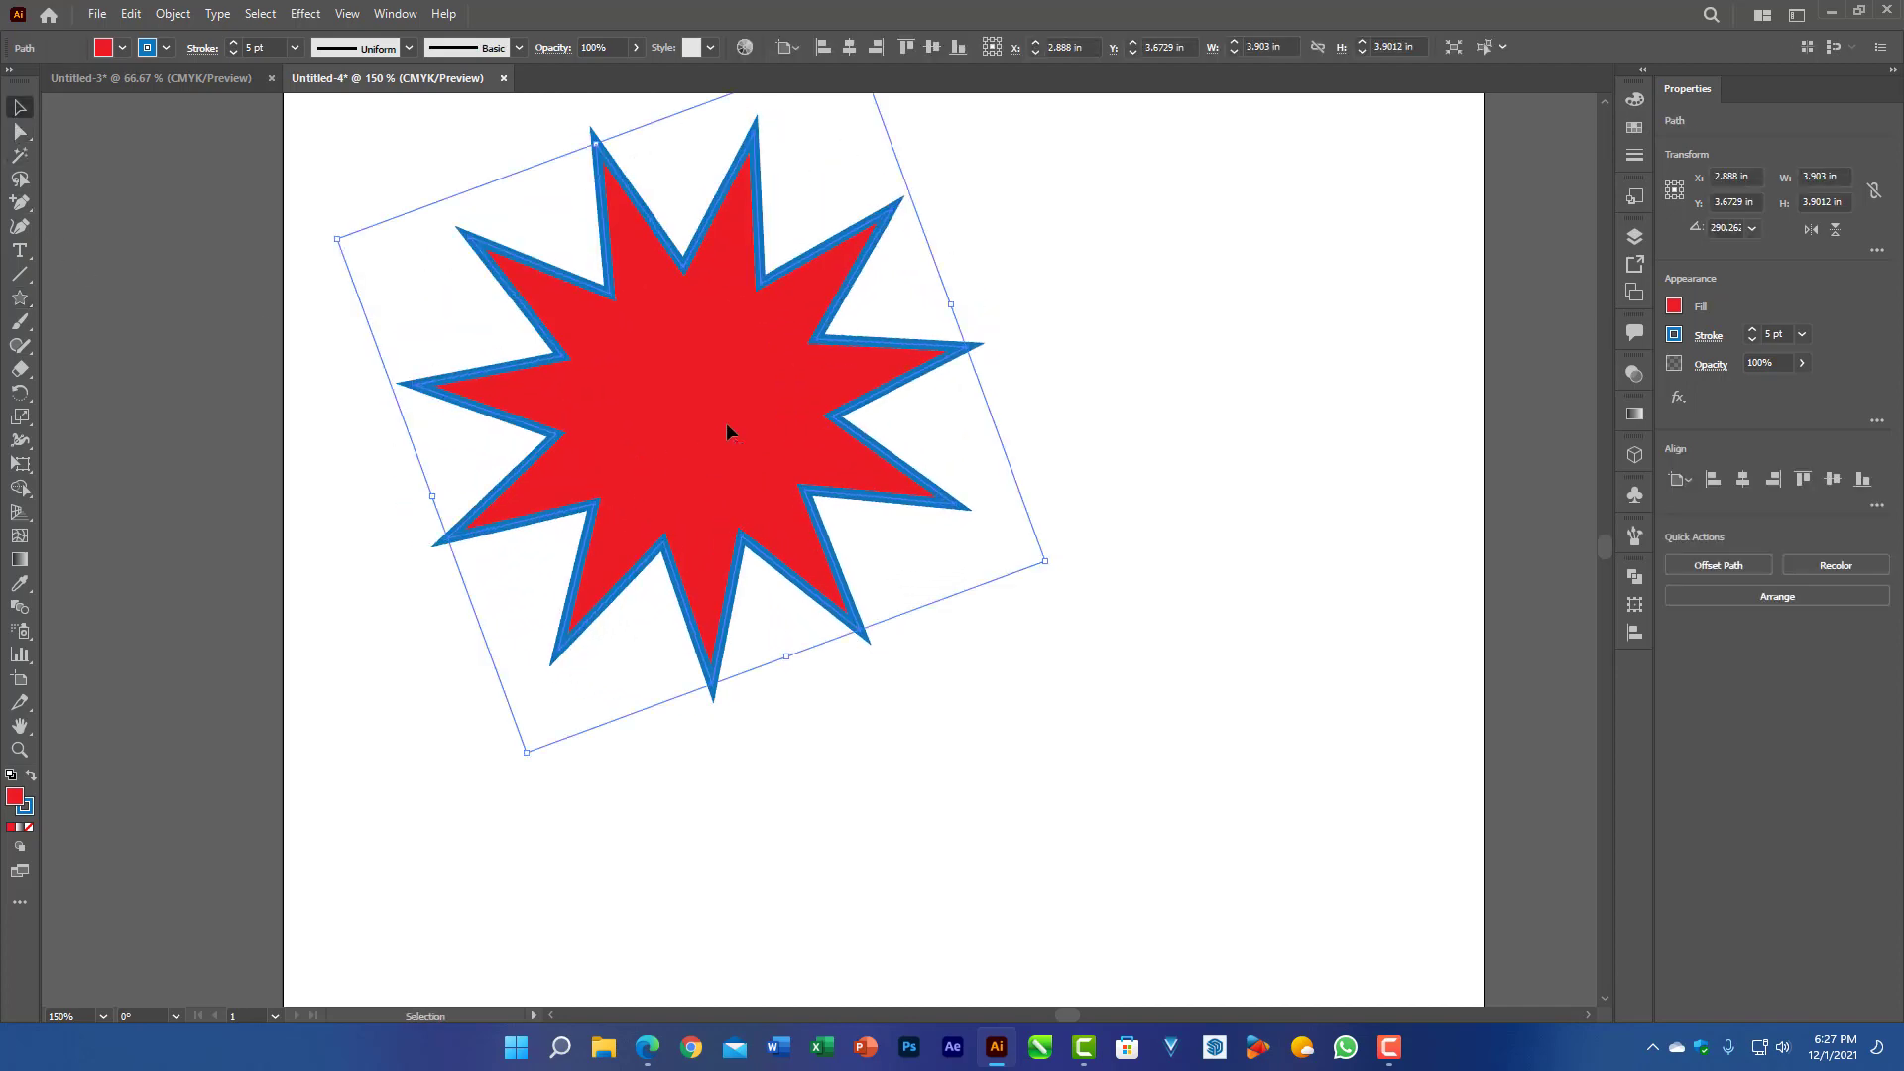
{"action": "left_click_drag", "start_coordinate": [727, 425], "coordinate": [845, 569]}
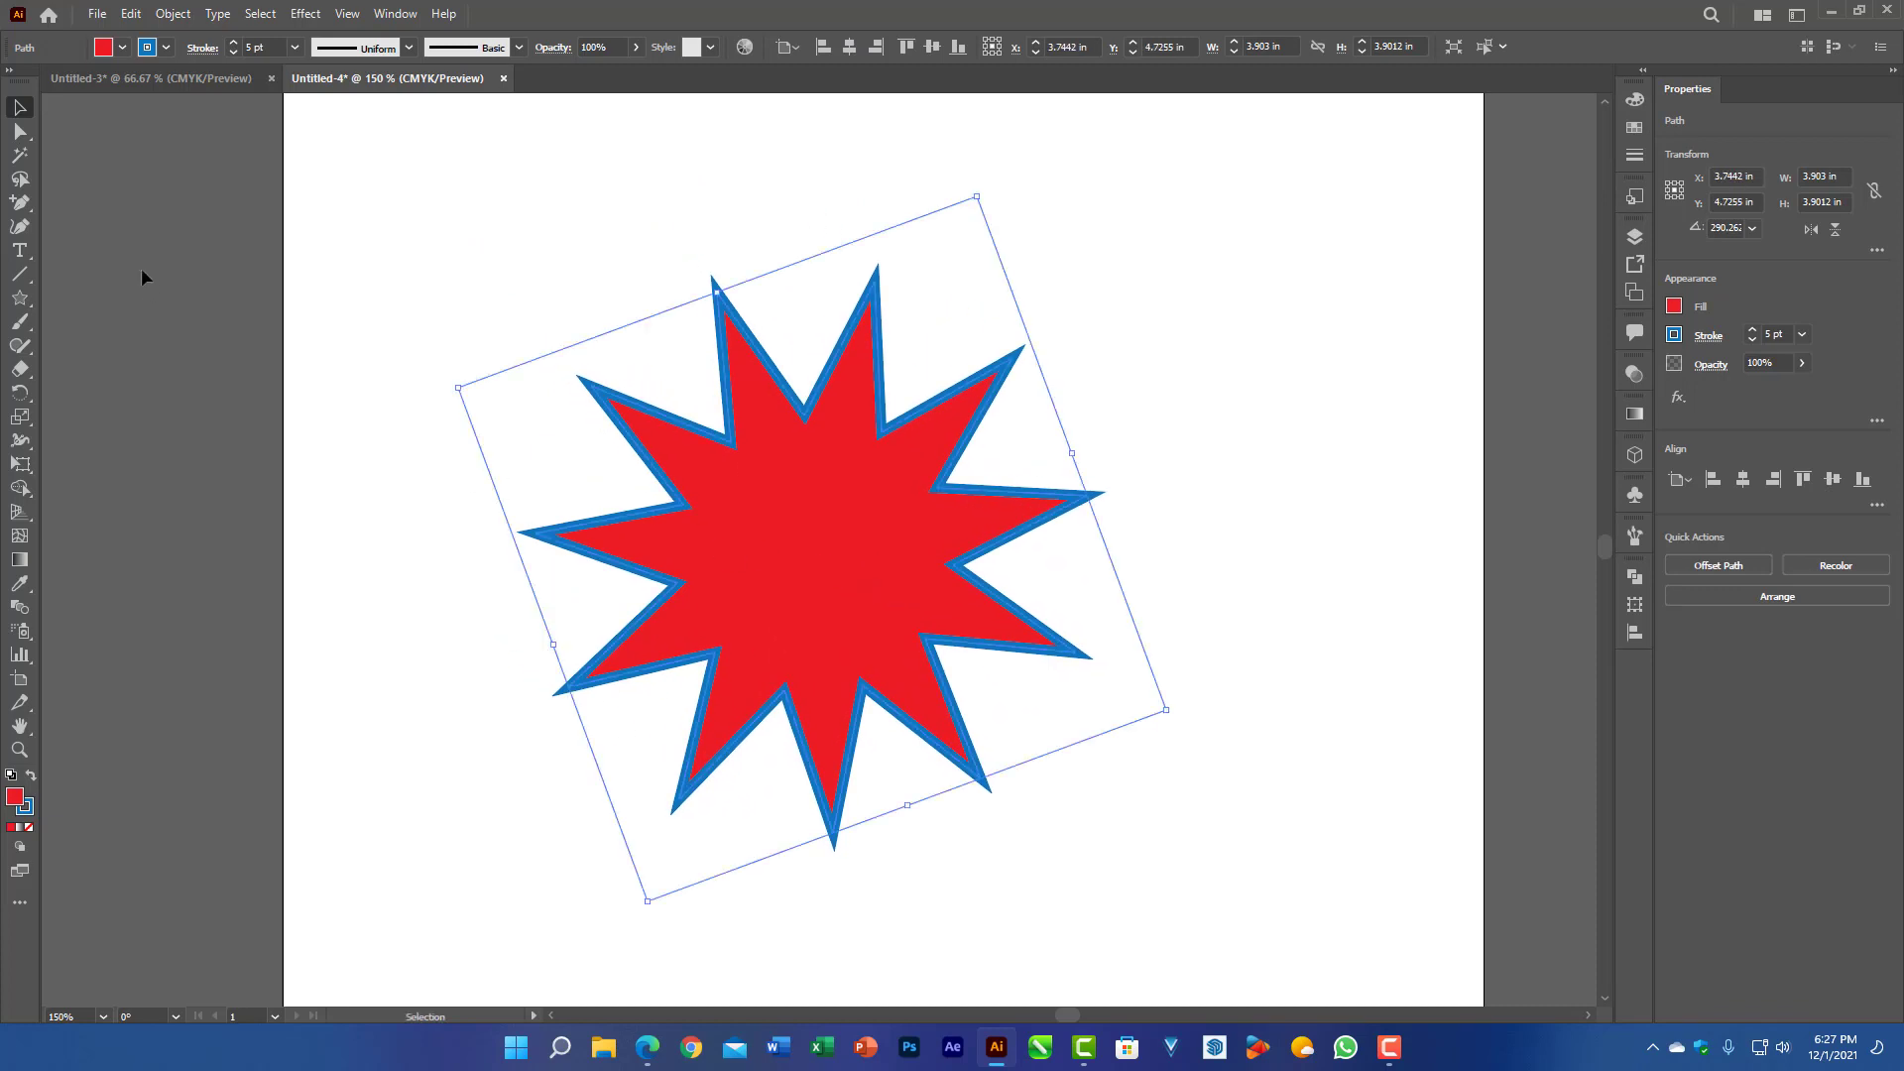
Step: Round all of the star's corners to a radius of about 0.2 in with Direct Selection, and undo the rounding
{"action": "left_click", "coordinate": [20, 132]}
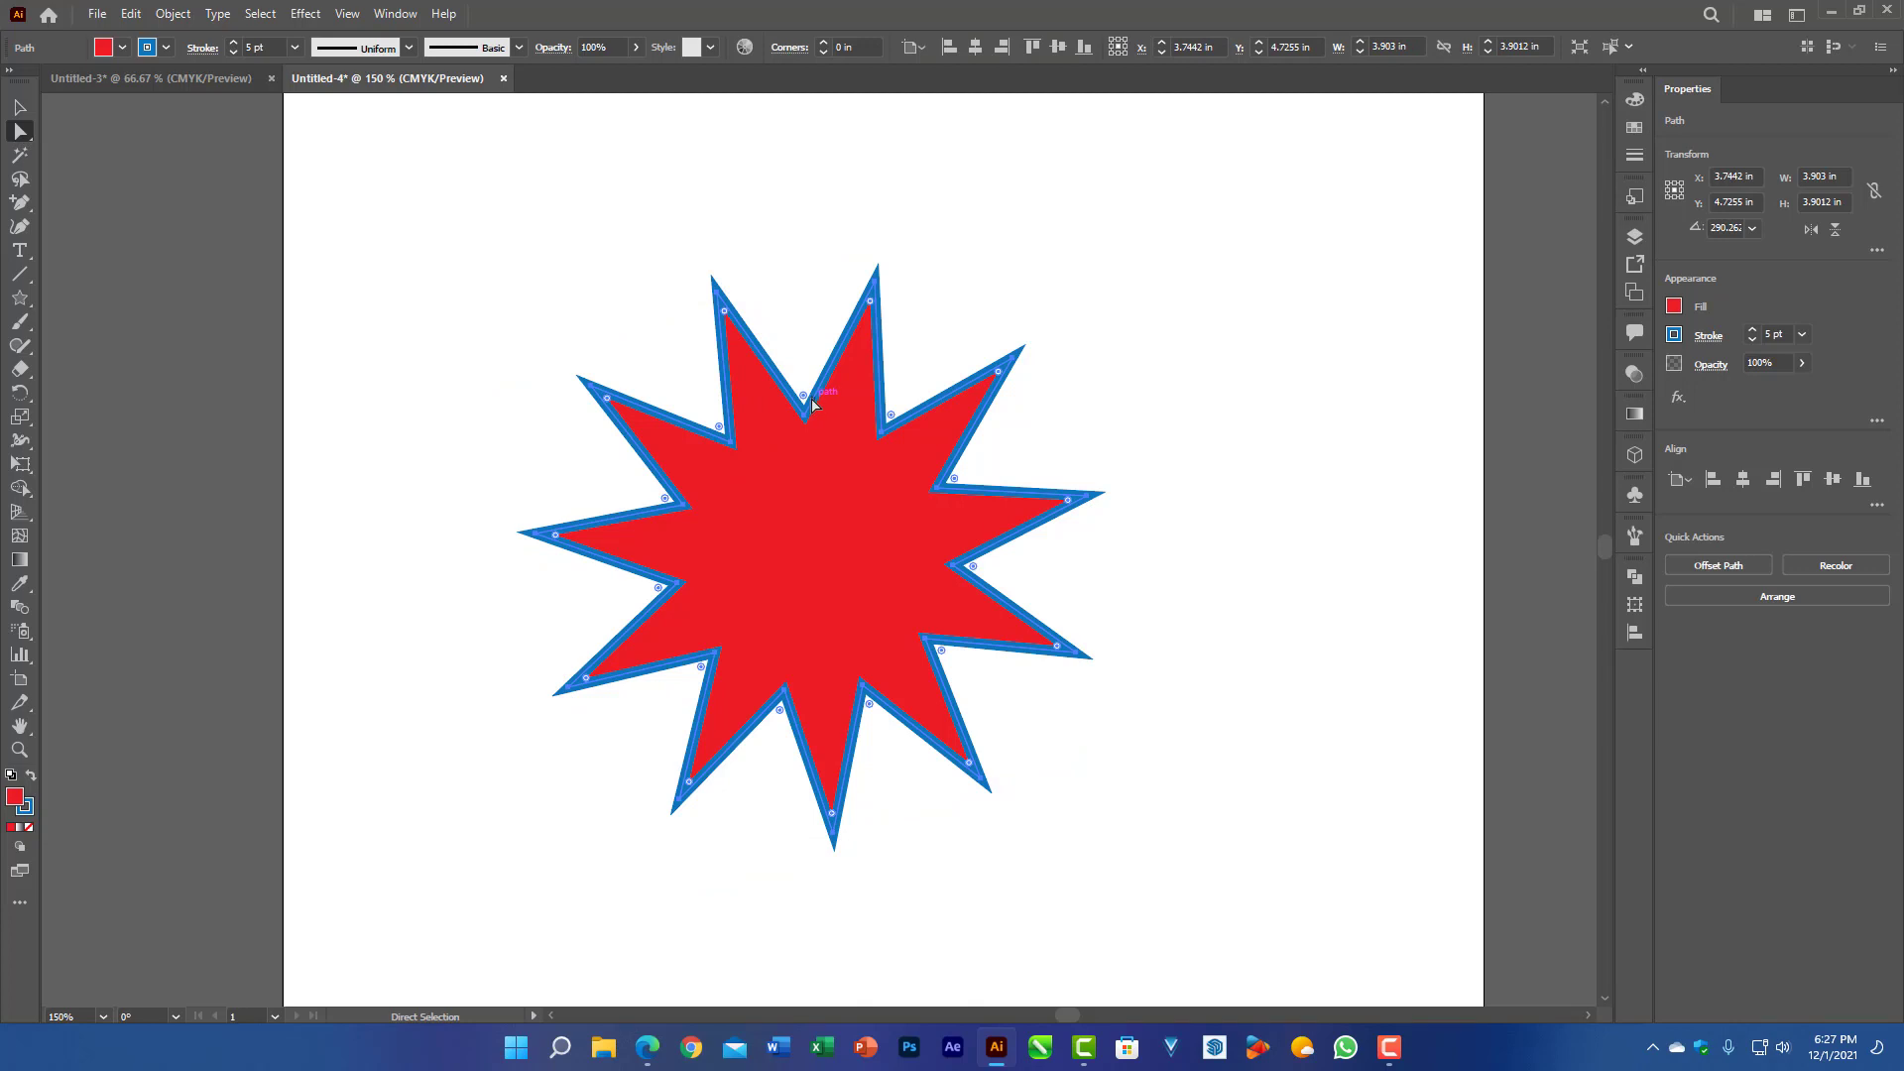
{"action": "left_click_drag", "start_coordinate": [807, 401], "coordinate": [798, 365]}
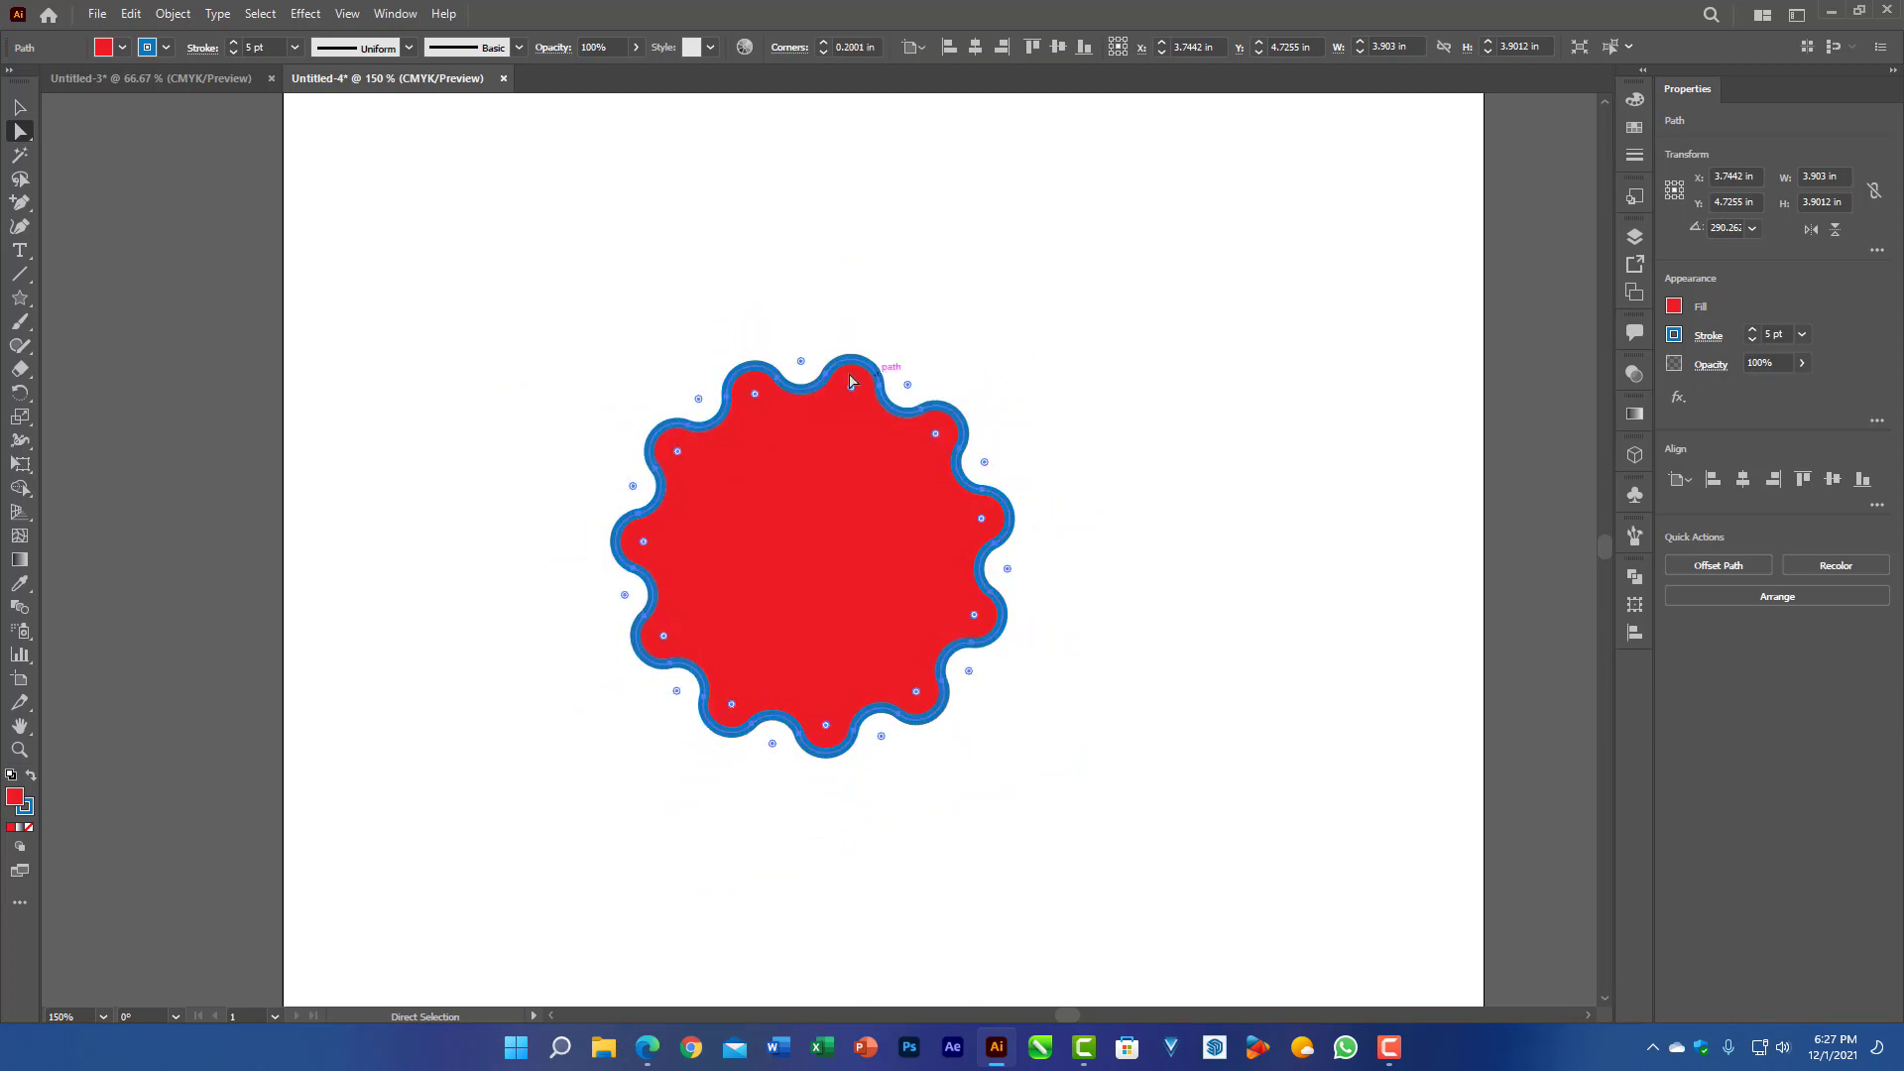
{"action": "left_click", "coordinate": [20, 107]}
{"action": "left_click", "coordinate": [443, 309]}
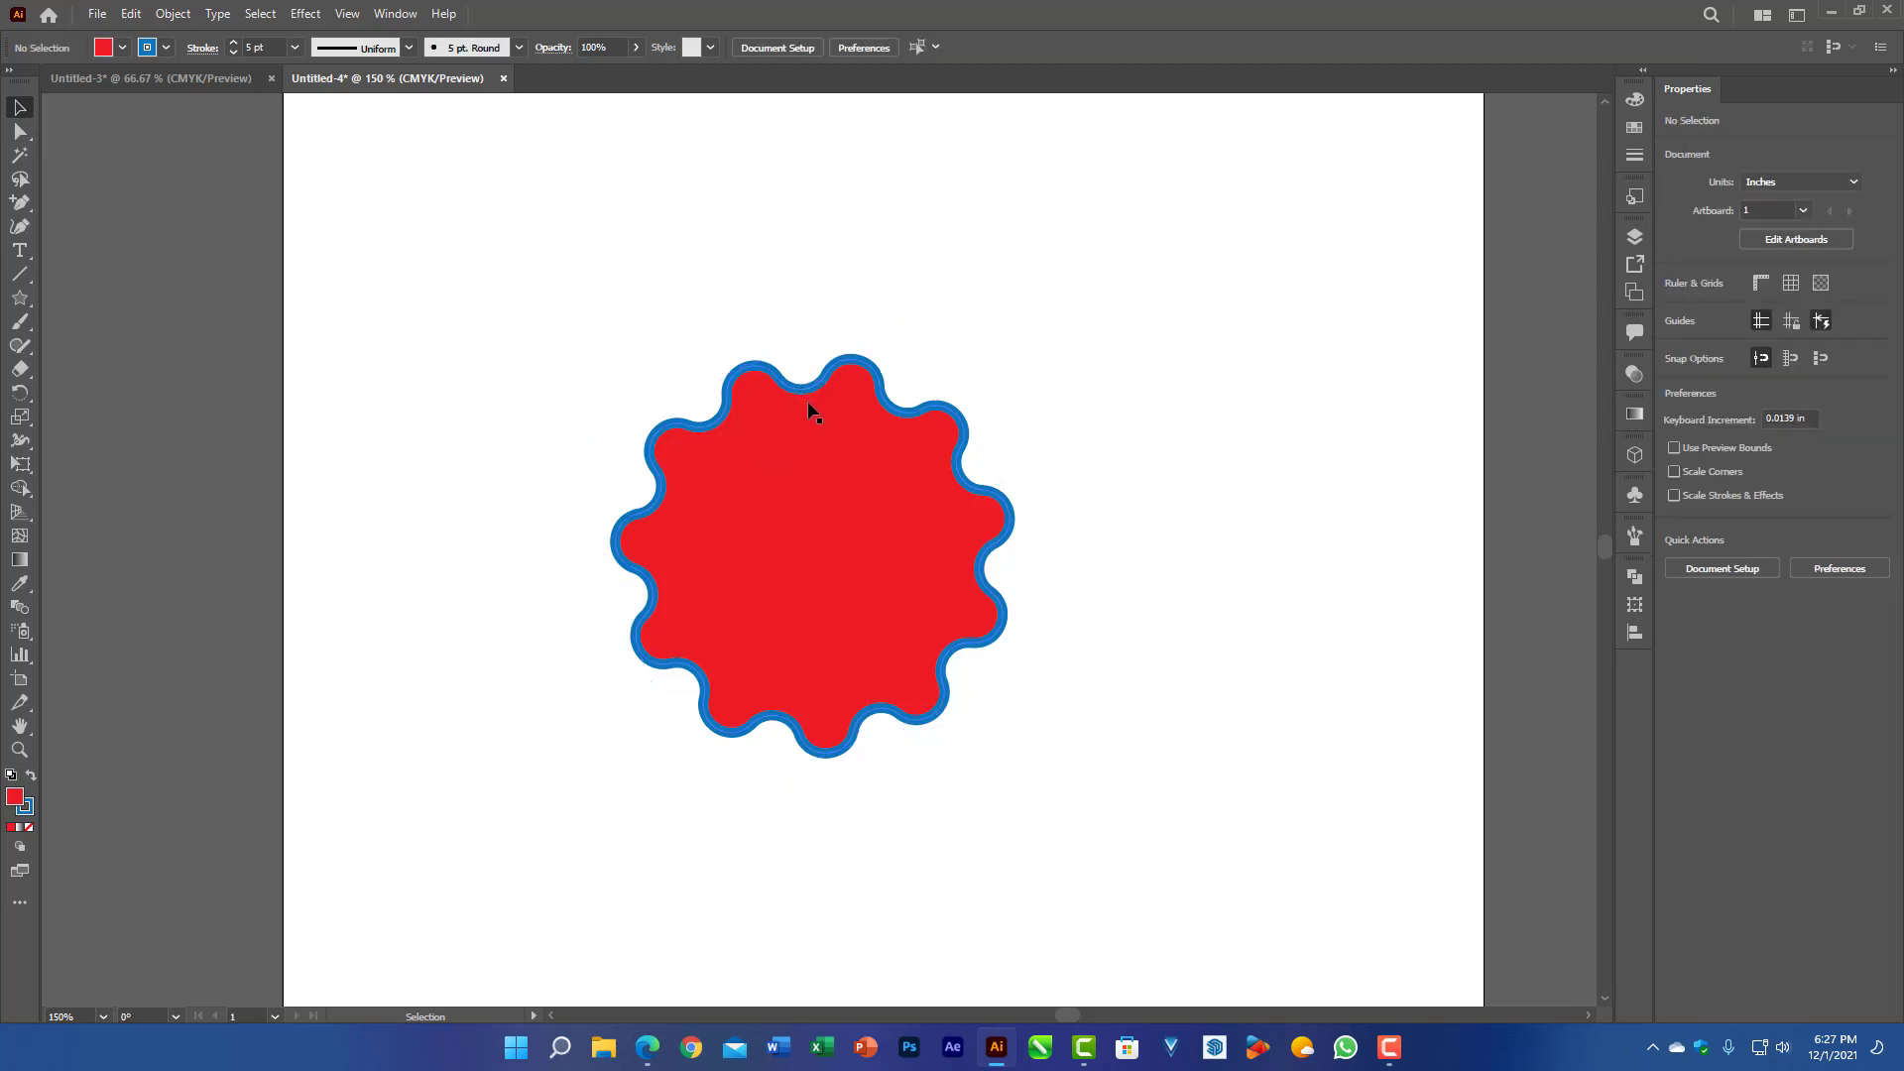
{"action": "key", "text": "a"}
{"action": "key", "text": "ctrl+z"}
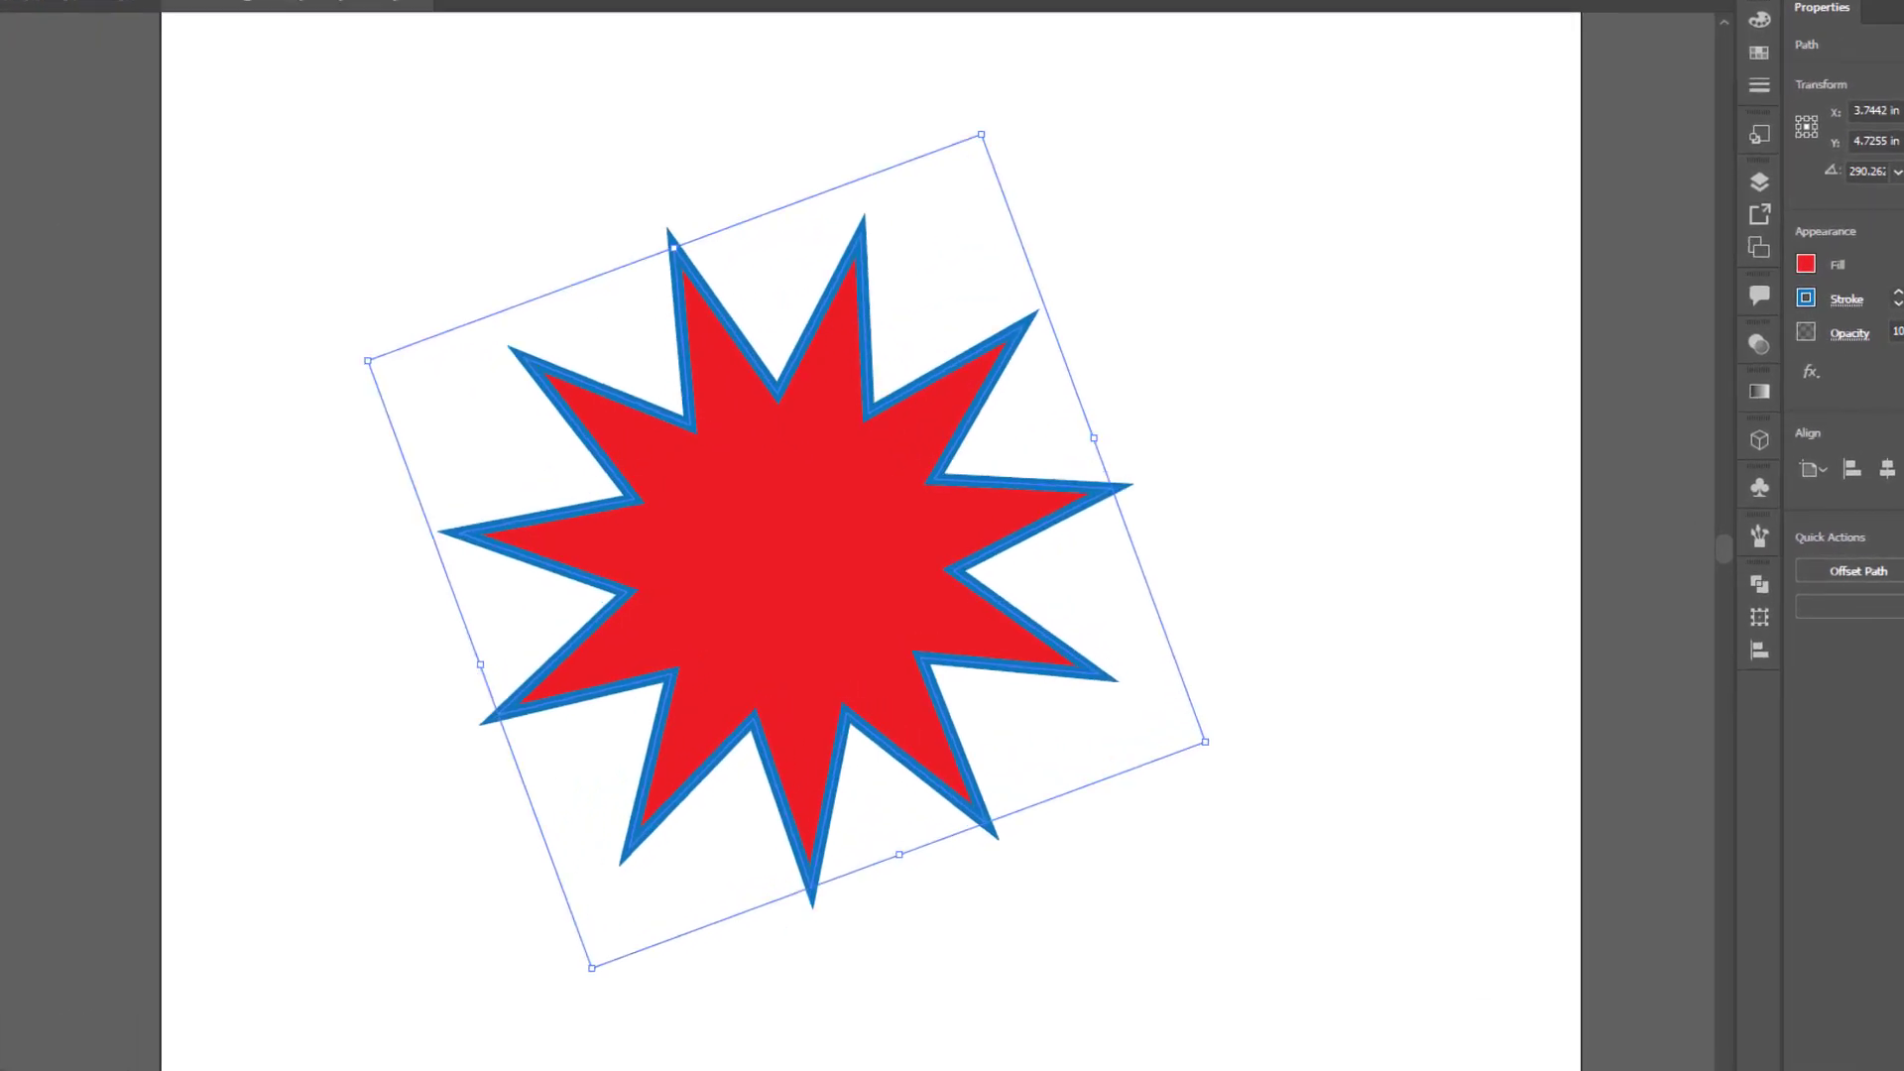
Step: Round three separate outer tips of the star, at its upper left, lower left and lower right, with Direct Selection
{"action": "left_click", "coordinate": [600, 234]}
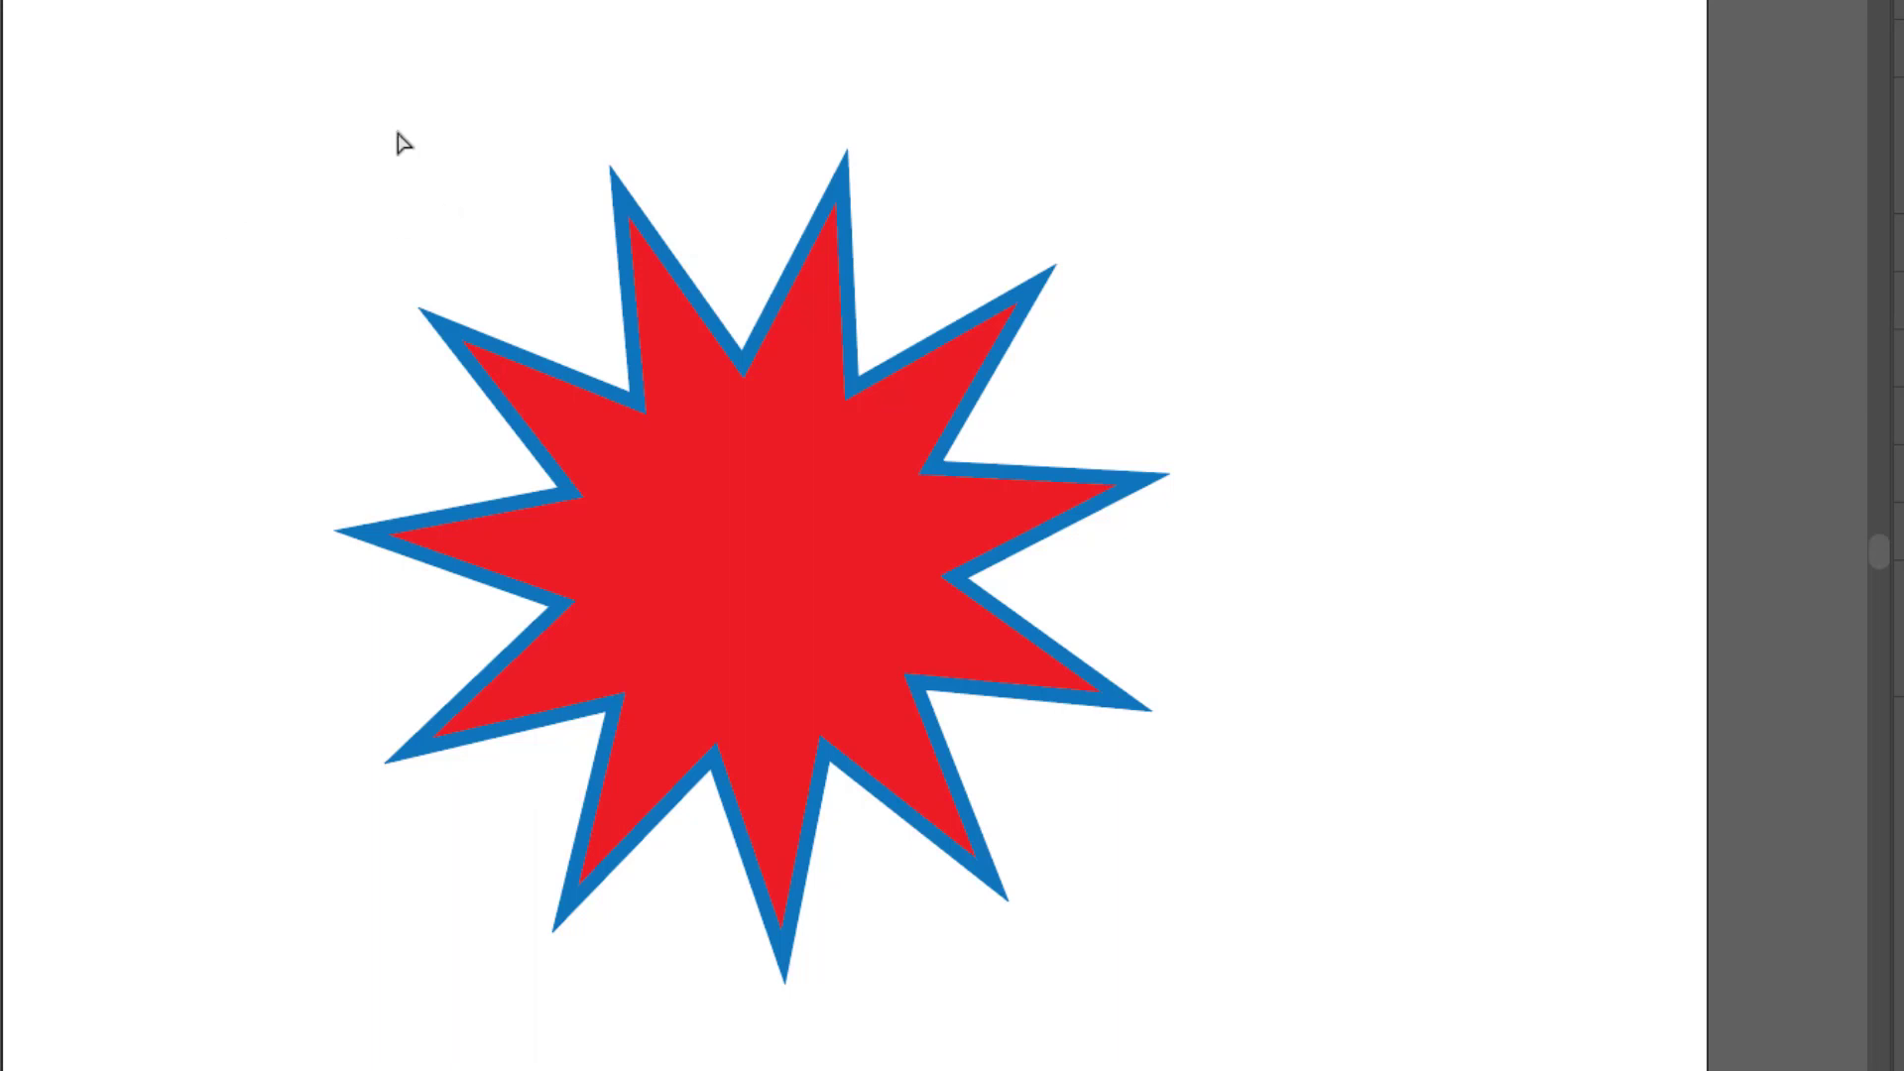
{"action": "left_click_drag", "start_coordinate": [402, 144], "coordinate": [801, 441]}
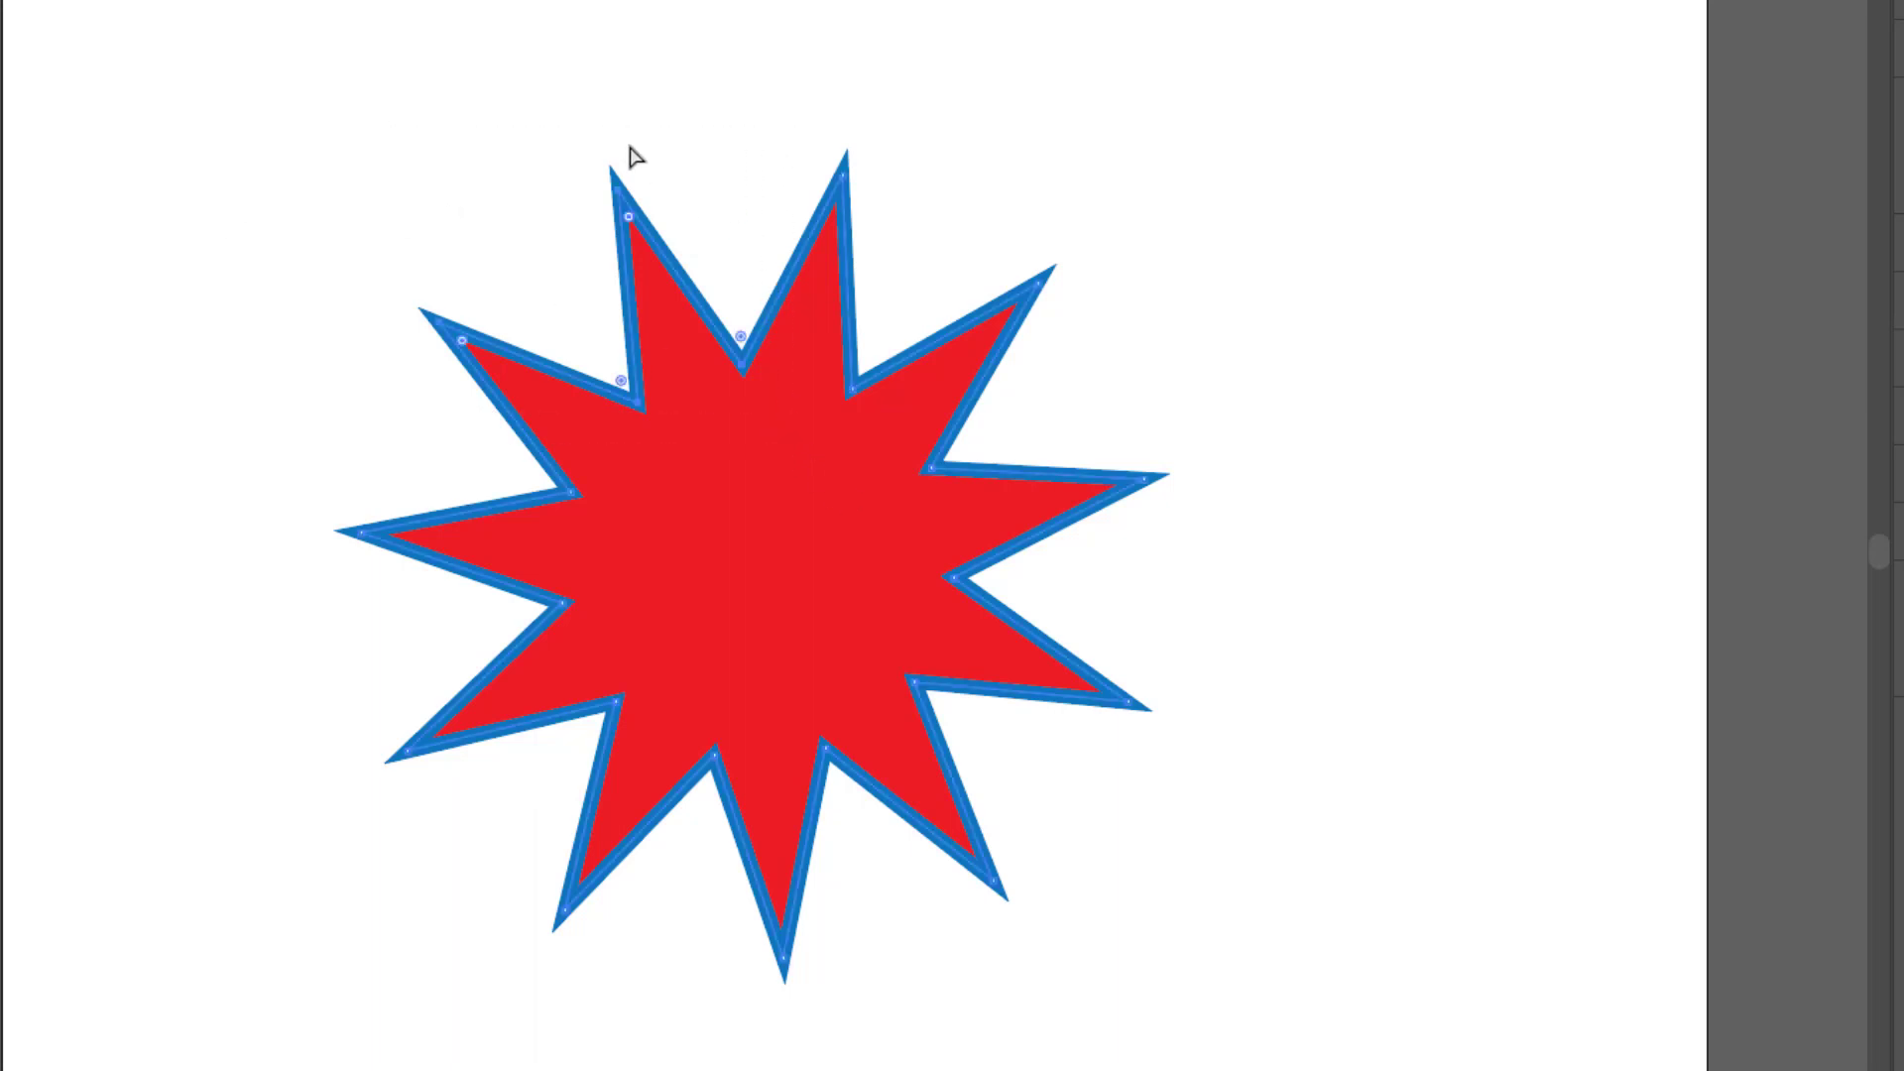
{"action": "left_click", "coordinate": [575, 154]}
{"action": "left_click_drag", "start_coordinate": [517, 142], "coordinate": [720, 408]}
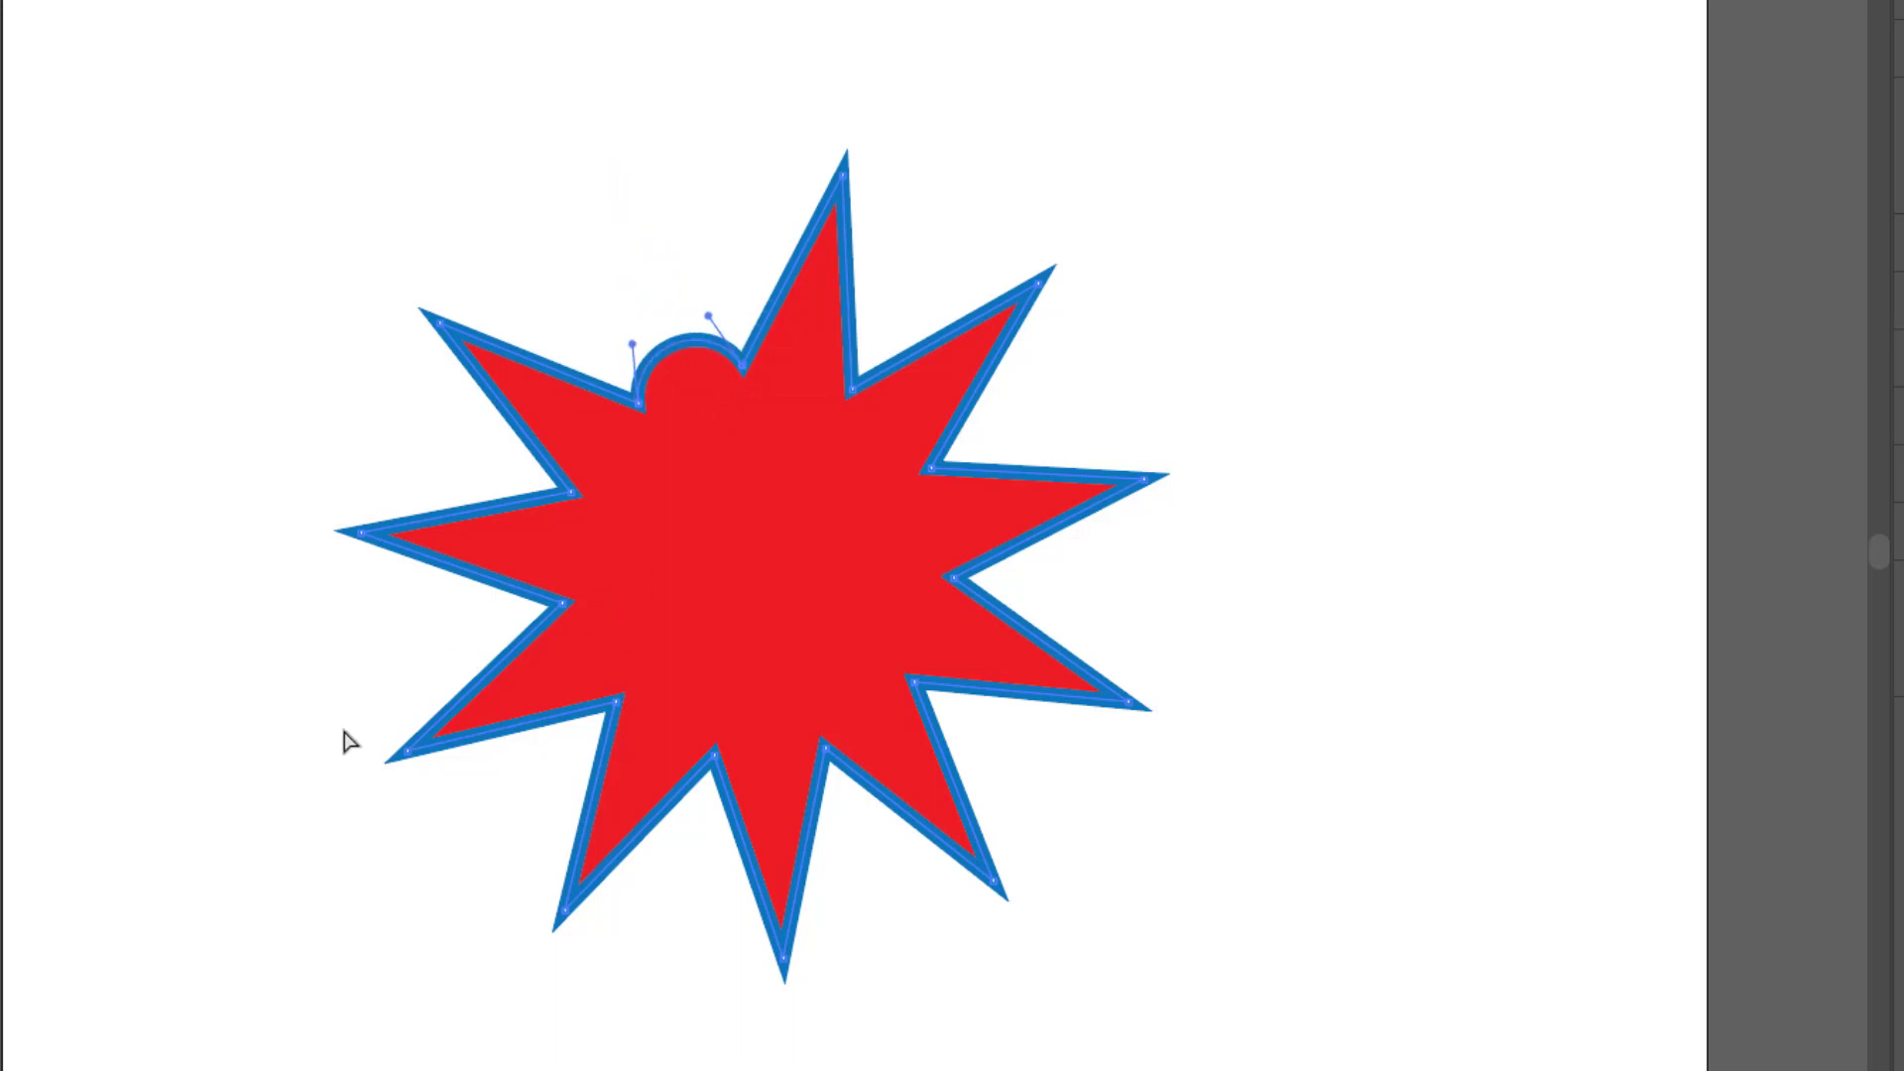
{"action": "left_click_drag", "start_coordinate": [343, 726], "coordinate": [473, 831]}
{"action": "left_click_drag", "start_coordinate": [436, 742], "coordinate": [575, 671]}
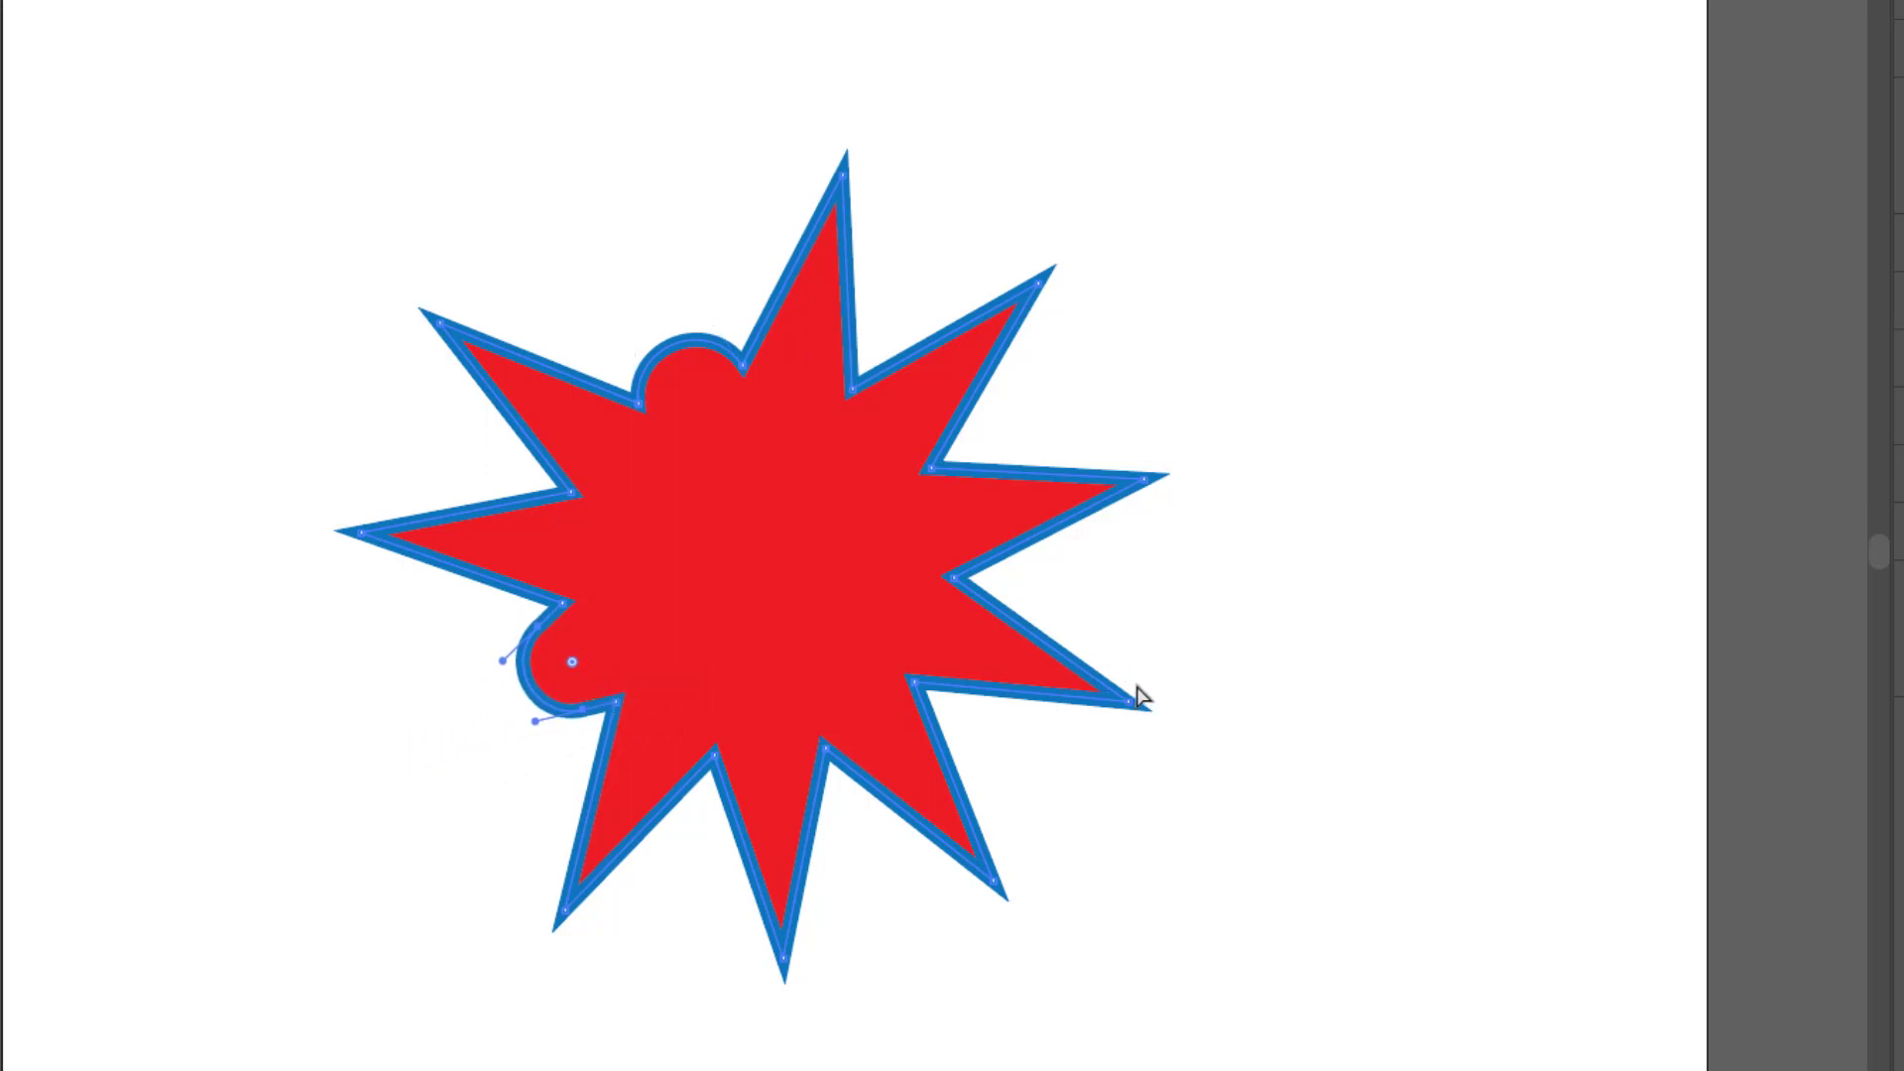
{"action": "left_click_drag", "start_coordinate": [1101, 694], "coordinate": [960, 637]}
{"action": "key", "text": "v"}
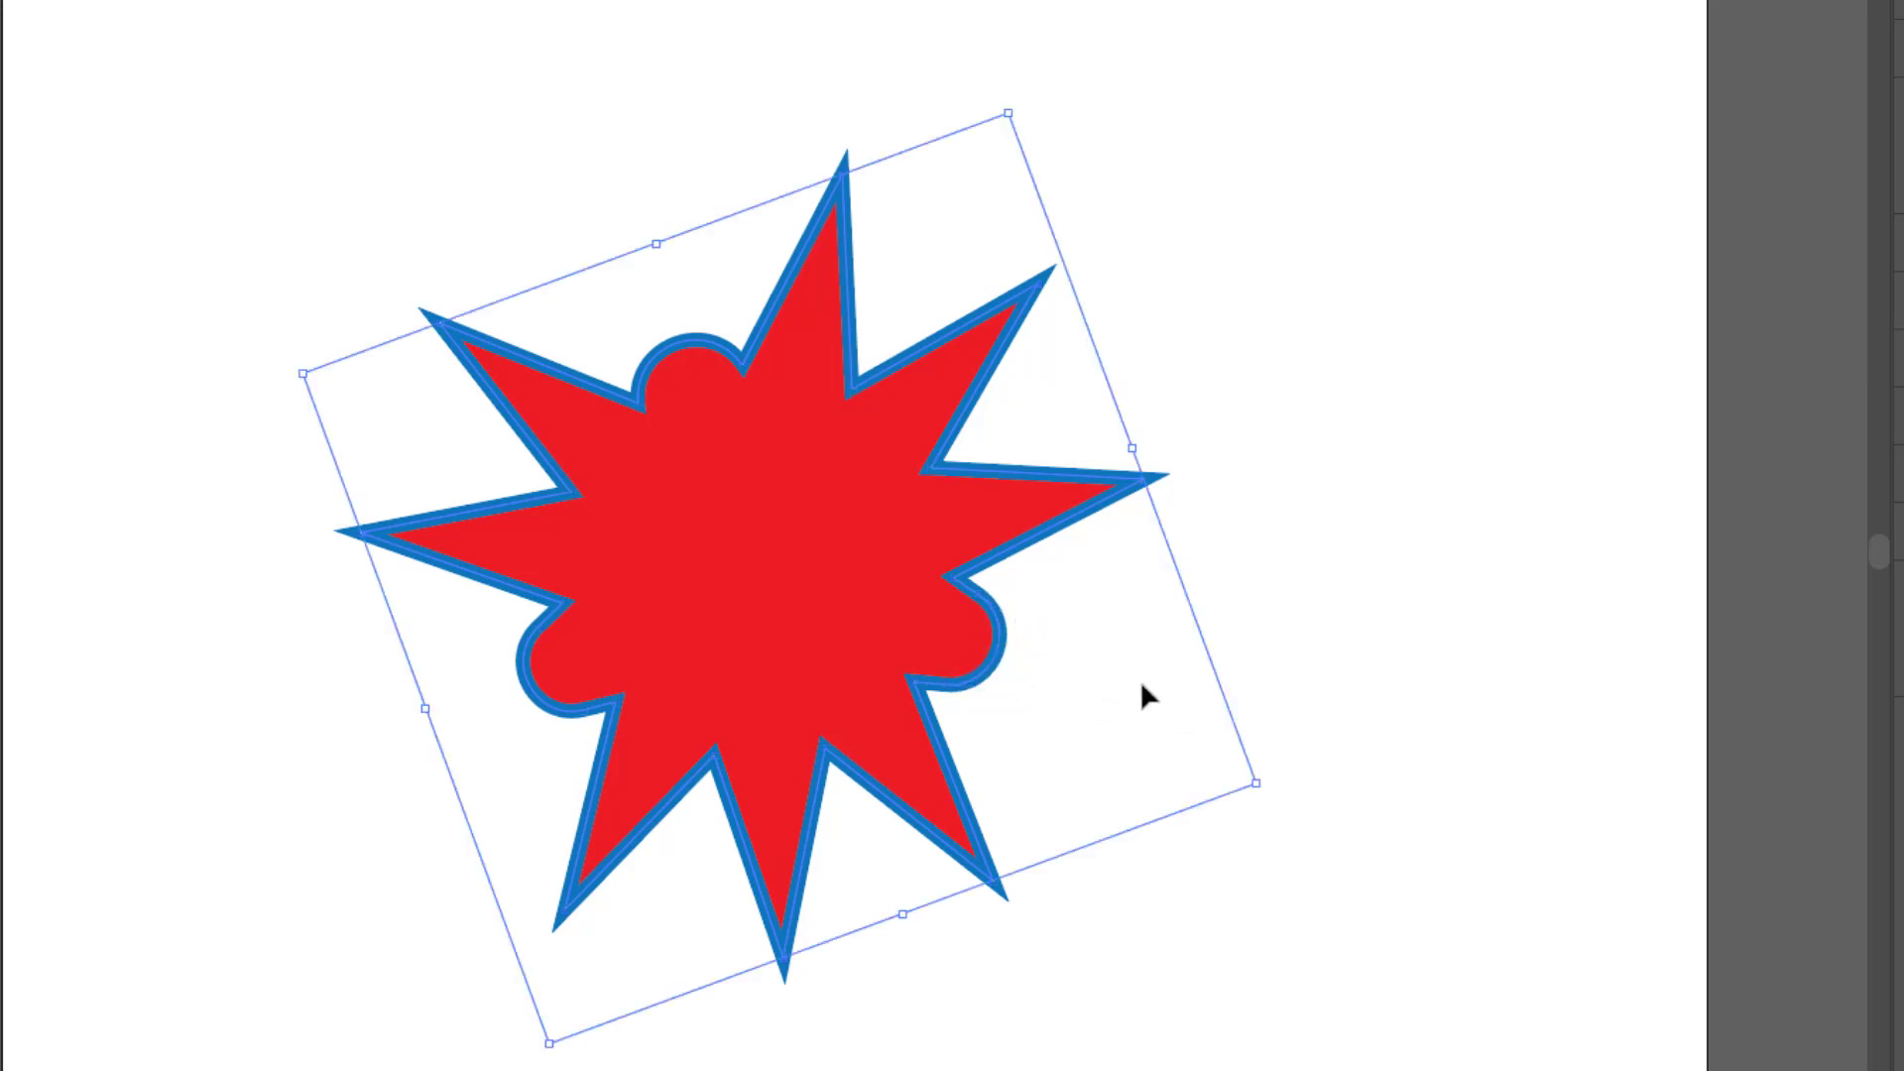
Step: Undo the rounding of the three star tips and deselect the star
{"action": "key", "text": "ctrl+z"}
{"action": "key", "text": "ctrl+z"}
{"action": "key", "text": "ctrl+z"}
{"action": "key", "text": "a"}
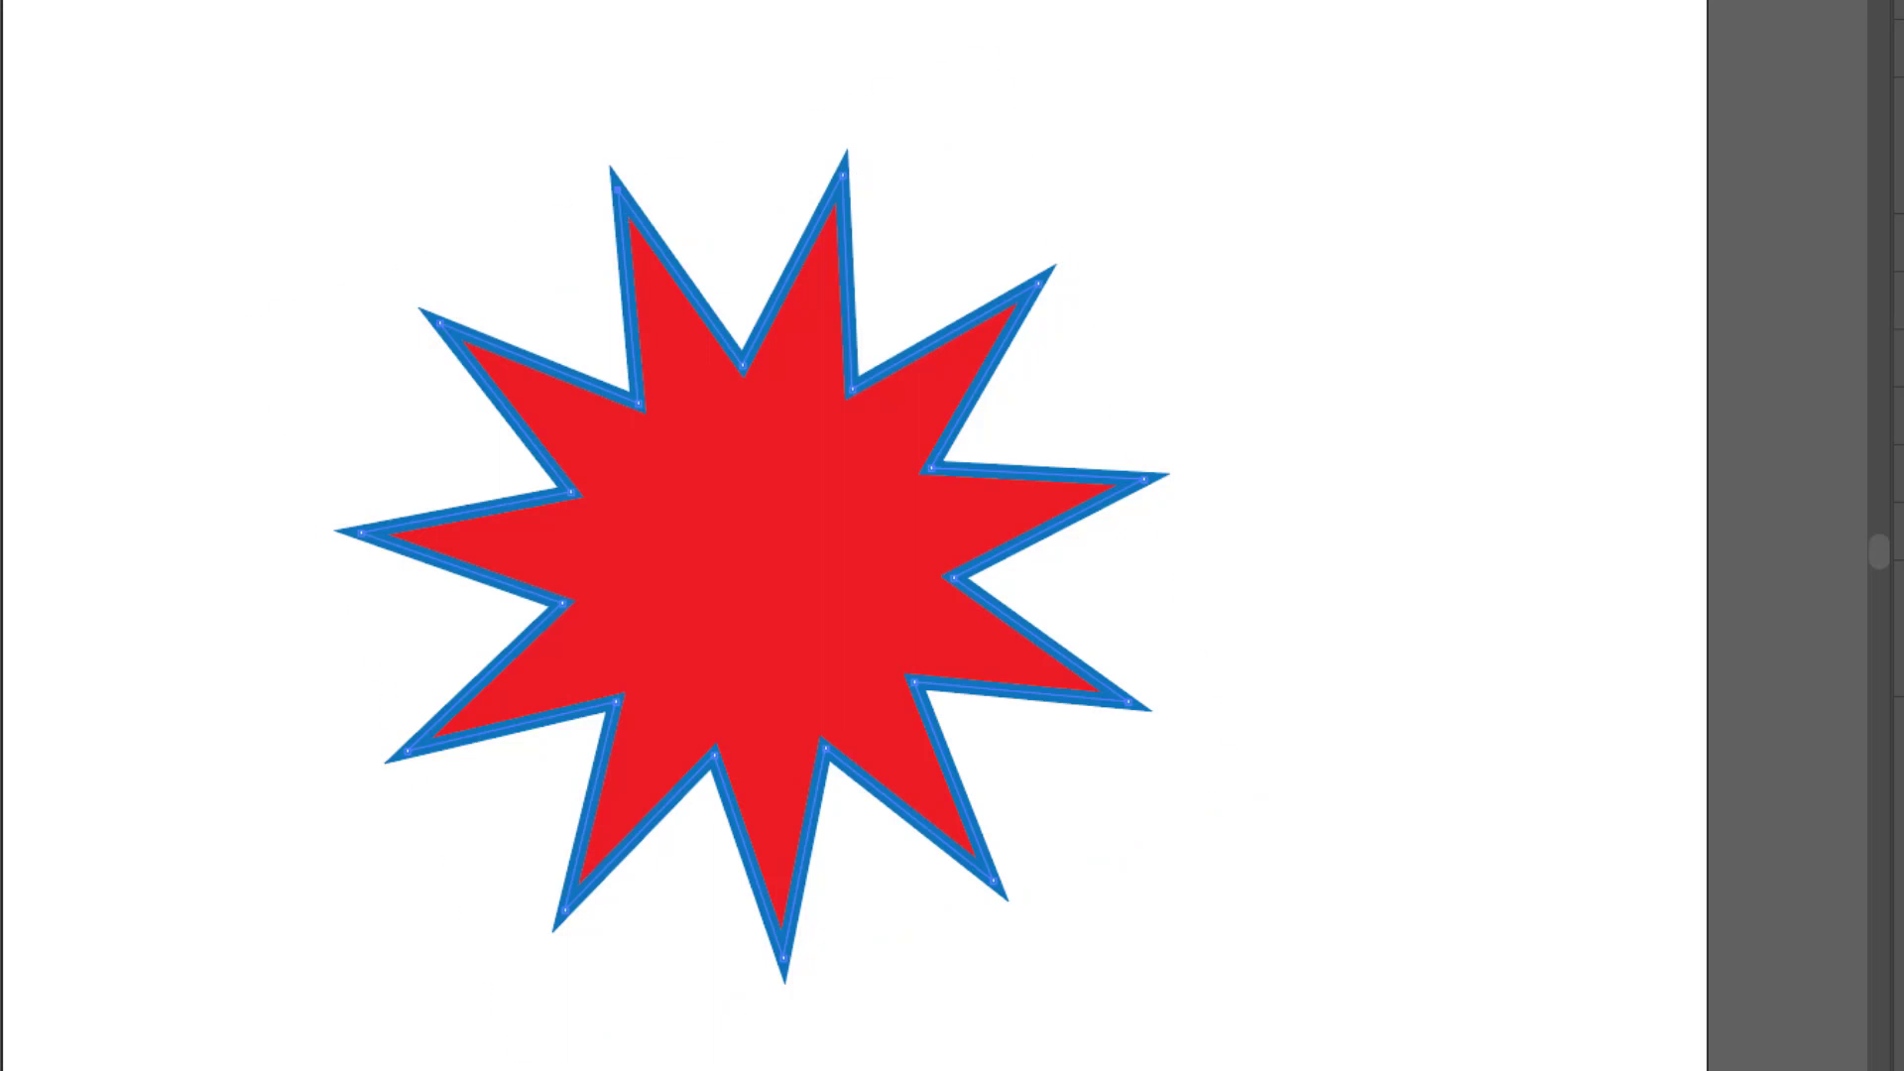
{"action": "key", "text": "v"}
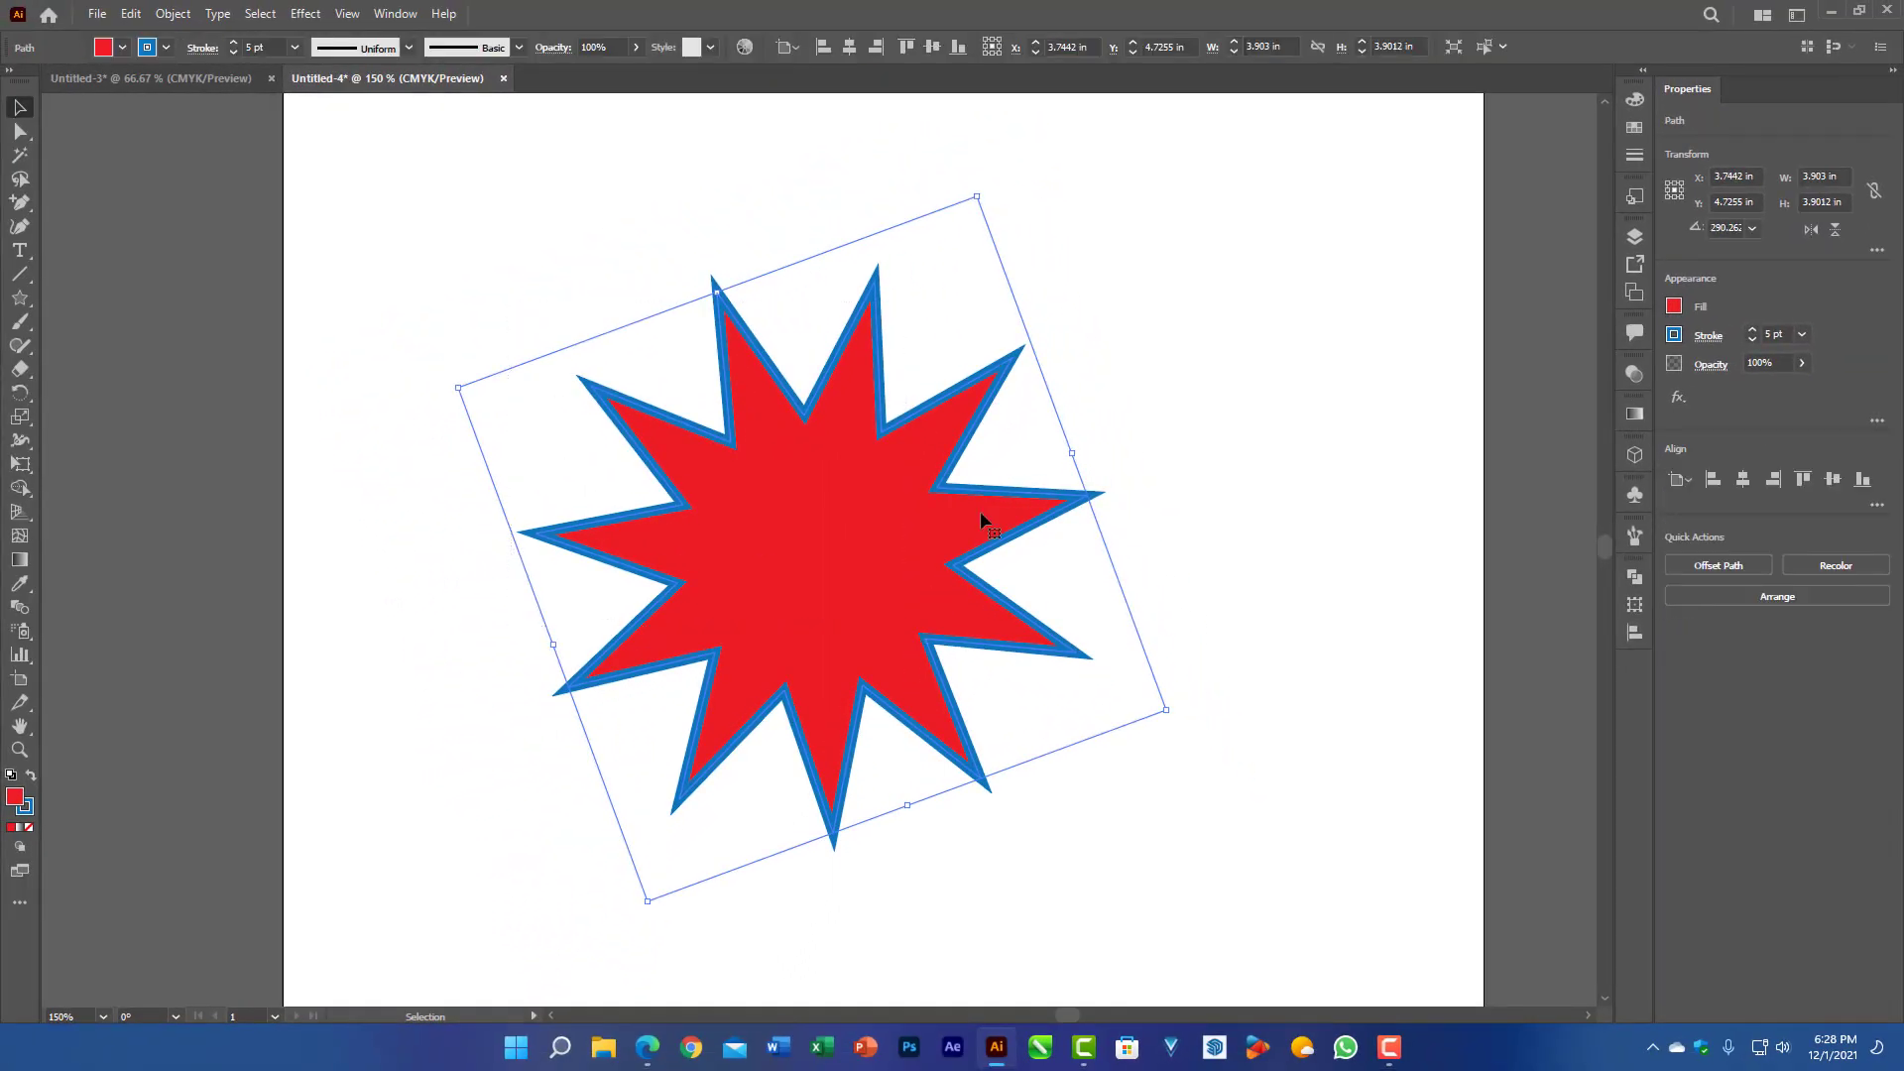
{"action": "left_click", "coordinate": [1093, 281]}
{"action": "left_click", "coordinate": [857, 505]}
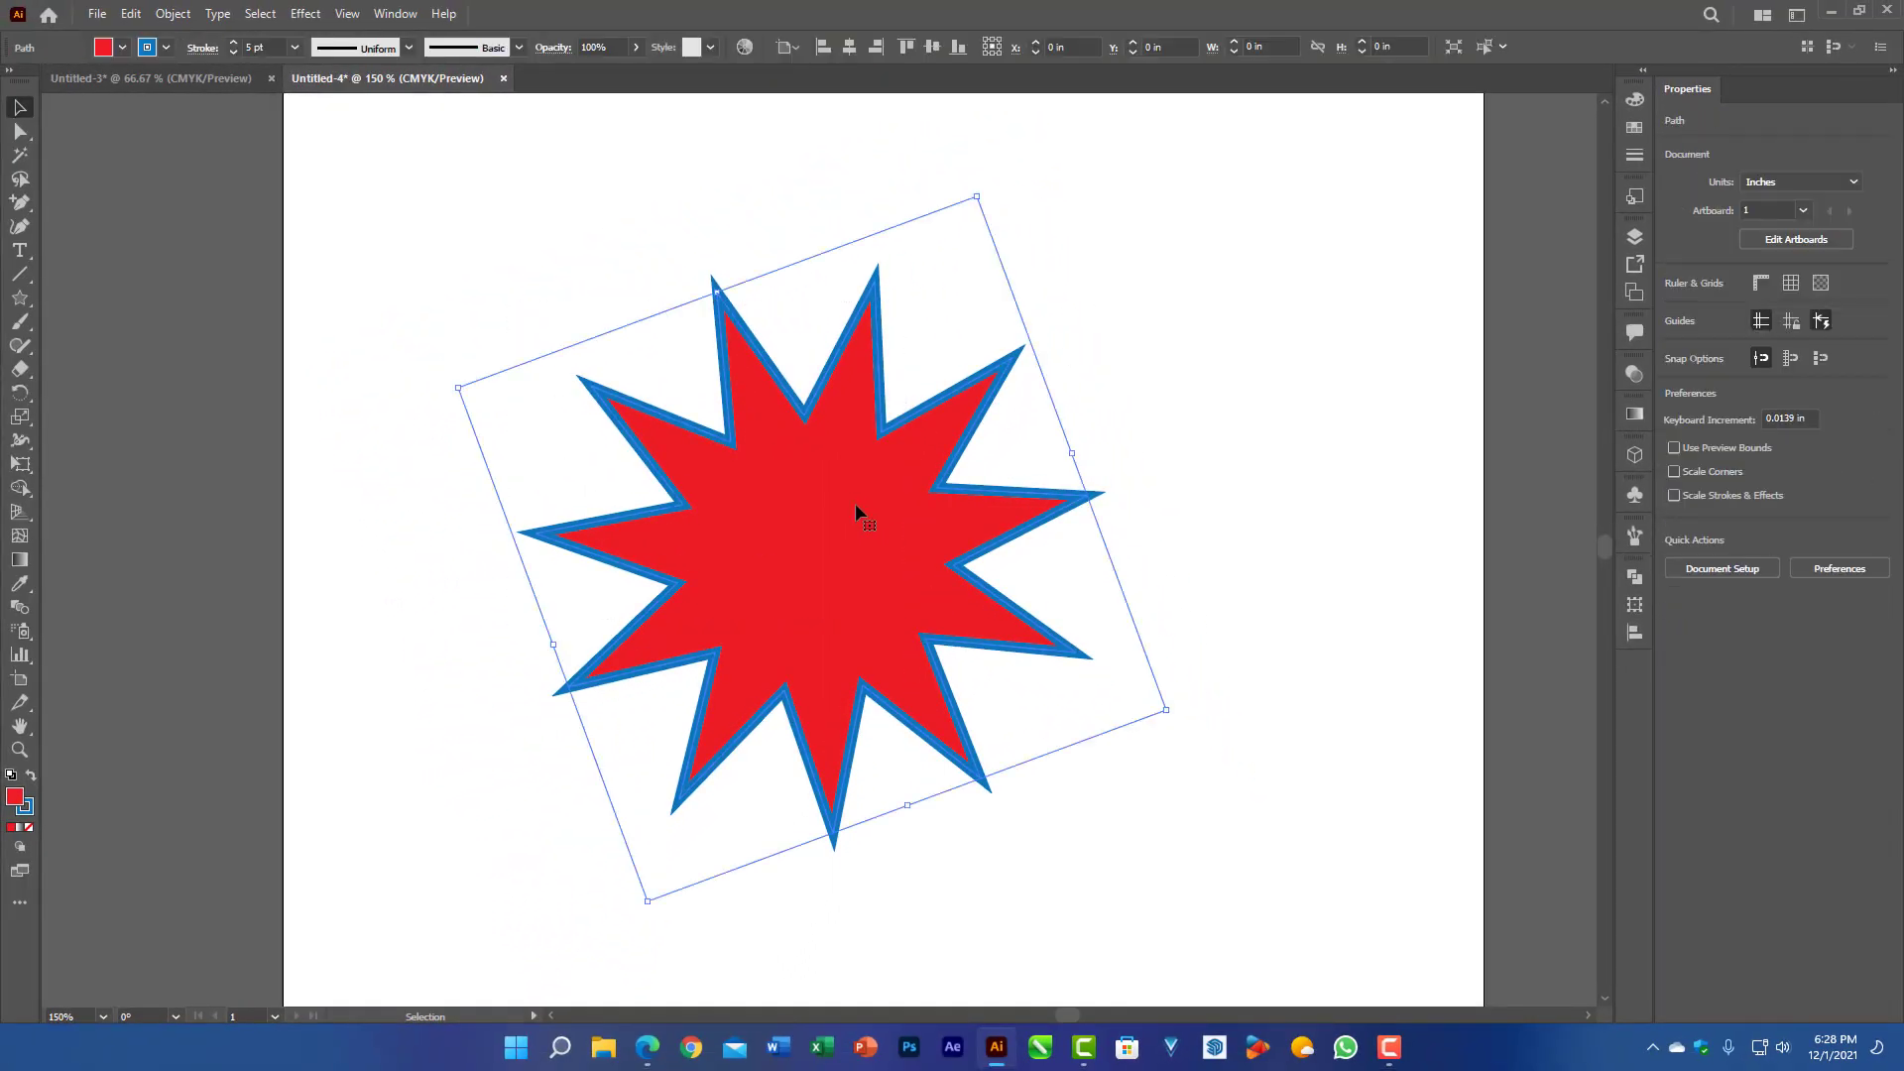
Step: Select only the anchor points at the star's outer tips by looping around them with the Lasso tool
{"action": "left_click", "coordinate": [21, 131]}
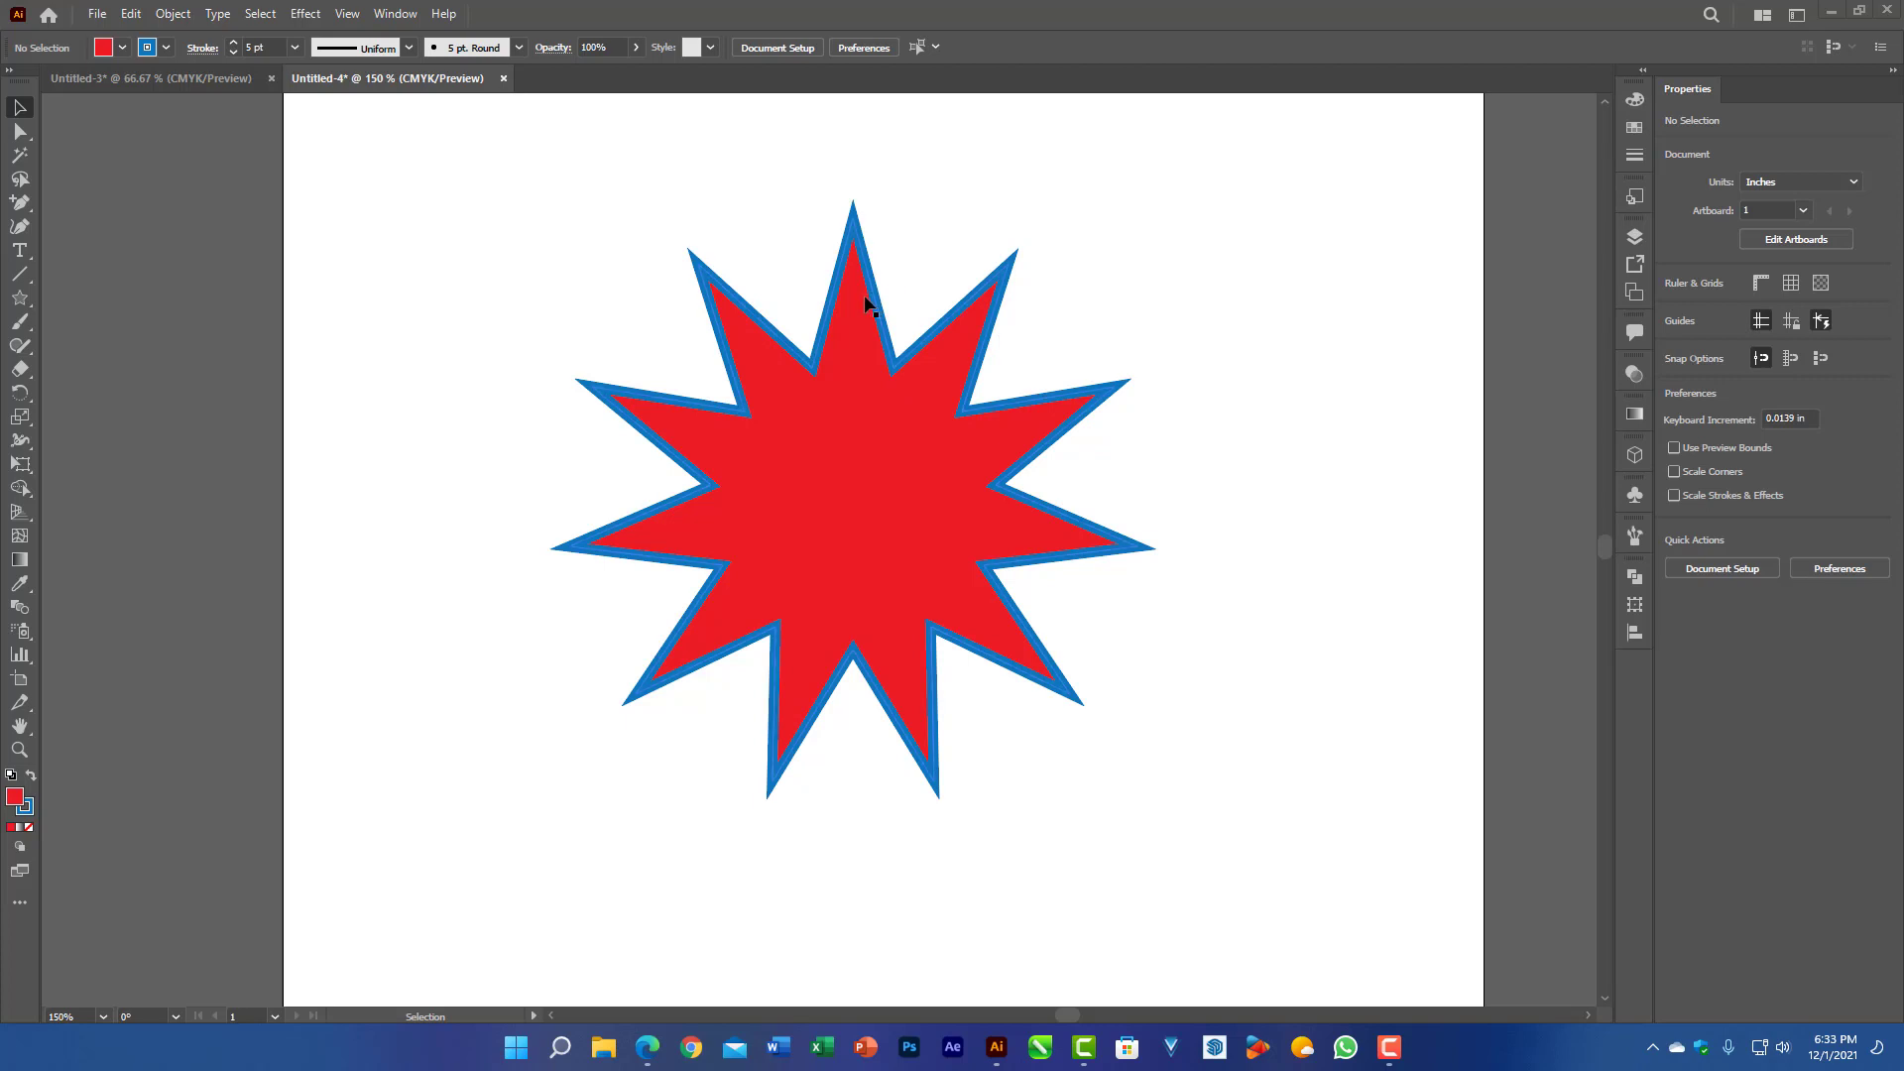
{"action": "left_click", "coordinate": [19, 181]}
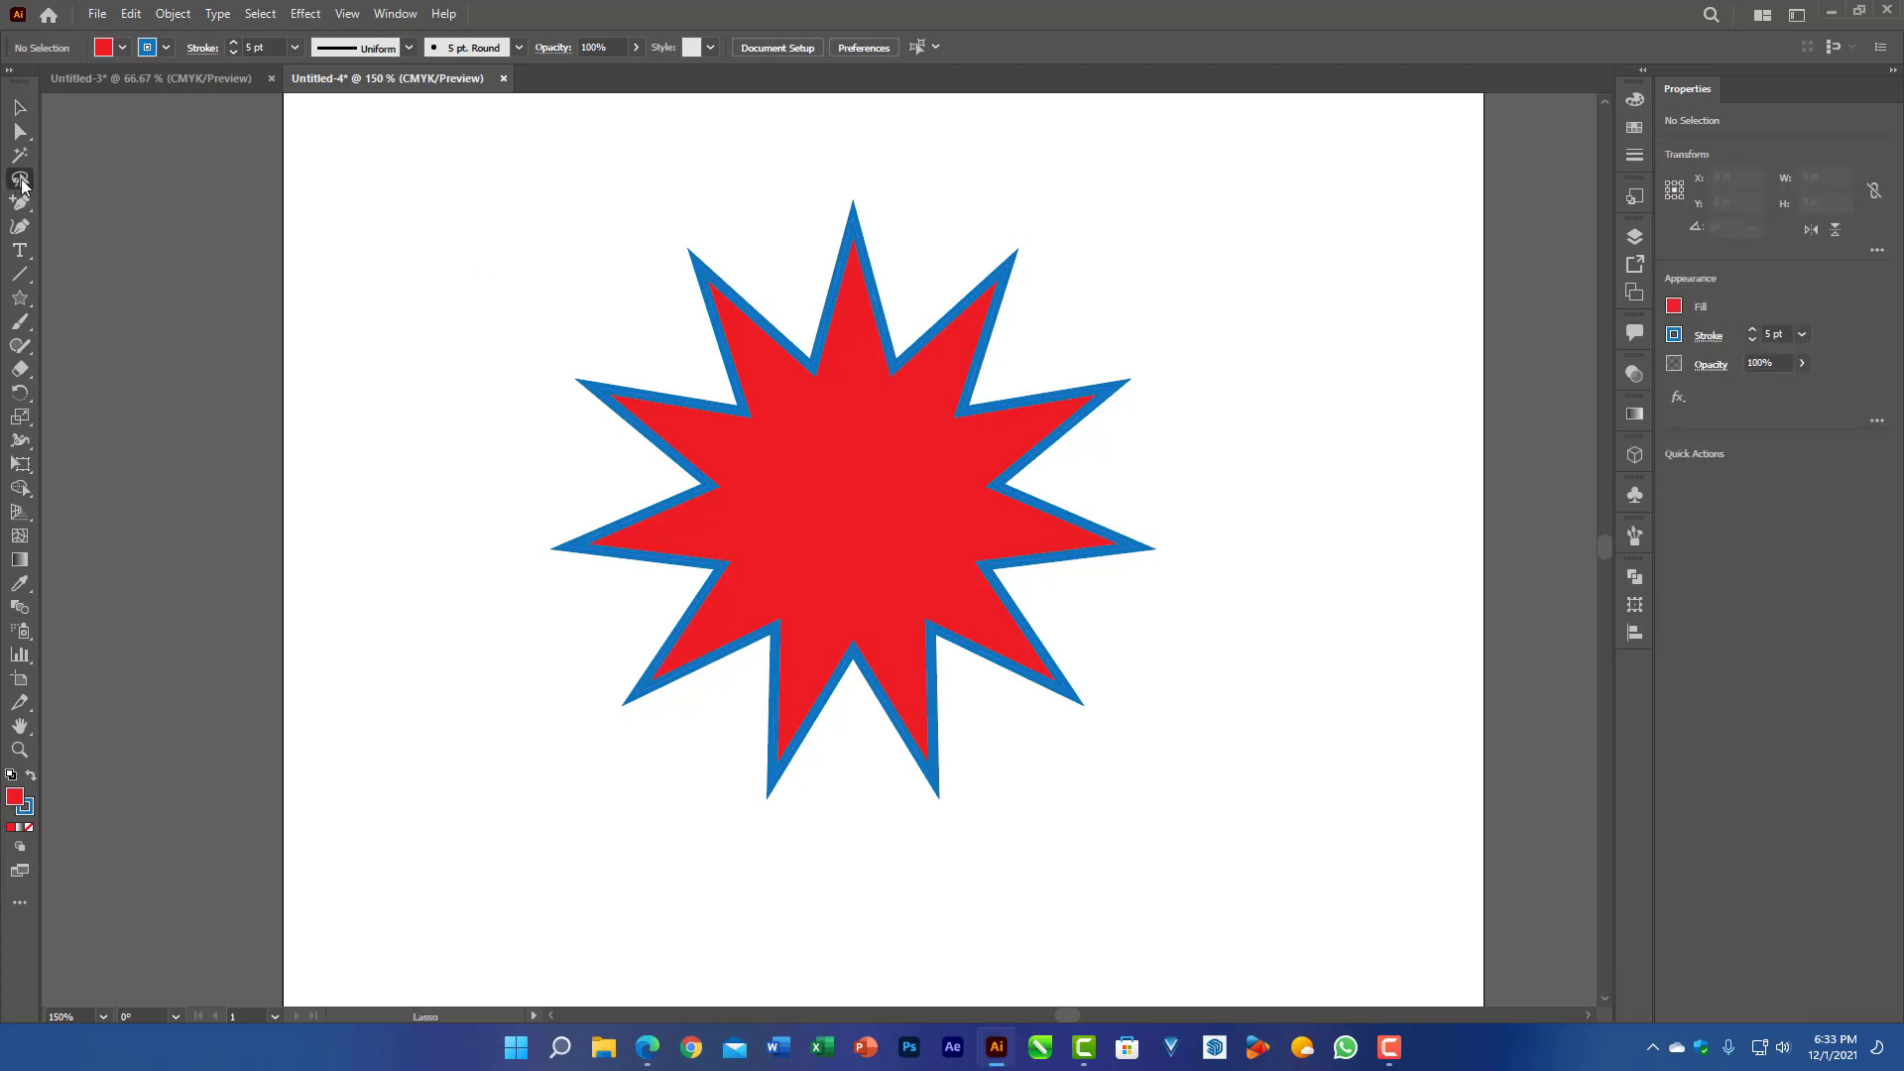
{"action": "mouse_move", "coordinate": [666, 230]}
{"action": "left_mouse_down"}
{"action": "mouse_move", "coordinate": [832, 168]}
{"action": "mouse_move", "coordinate": [945, 173]}
{"action": "mouse_move", "coordinate": [1154, 287]}
{"action": "mouse_move", "coordinate": [1220, 419]}
{"action": "mouse_move", "coordinate": [1234, 651]}
{"action": "mouse_move", "coordinate": [1176, 826]}
{"action": "mouse_move", "coordinate": [998, 913]}
{"action": "mouse_move", "coordinate": [752, 869]}
{"action": "mouse_move", "coordinate": [531, 722]}
{"action": "mouse_move", "coordinate": [449, 524]}
{"action": "mouse_move", "coordinate": [439, 332]}
{"action": "mouse_move", "coordinate": [488, 286]}
{"action": "mouse_move", "coordinate": [548, 277]}
{"action": "mouse_move", "coordinate": [631, 341]}
{"action": "mouse_move", "coordinate": [648, 599]}
{"action": "mouse_move", "coordinate": [688, 670]}
{"action": "mouse_move", "coordinate": [761, 710]}
{"action": "mouse_move", "coordinate": [962, 706]}
{"action": "mouse_move", "coordinate": [1057, 656]}
{"action": "mouse_move", "coordinate": [1092, 589]}
{"action": "mouse_move", "coordinate": [1101, 481]}
{"action": "mouse_move", "coordinate": [1054, 392]}
{"action": "mouse_move", "coordinate": [929, 302]}
{"action": "mouse_move", "coordinate": [830, 277]}
{"action": "mouse_move", "coordinate": [670, 302]}
{"action": "mouse_move", "coordinate": [661, 232]}
{"action": "left_mouse_up"}
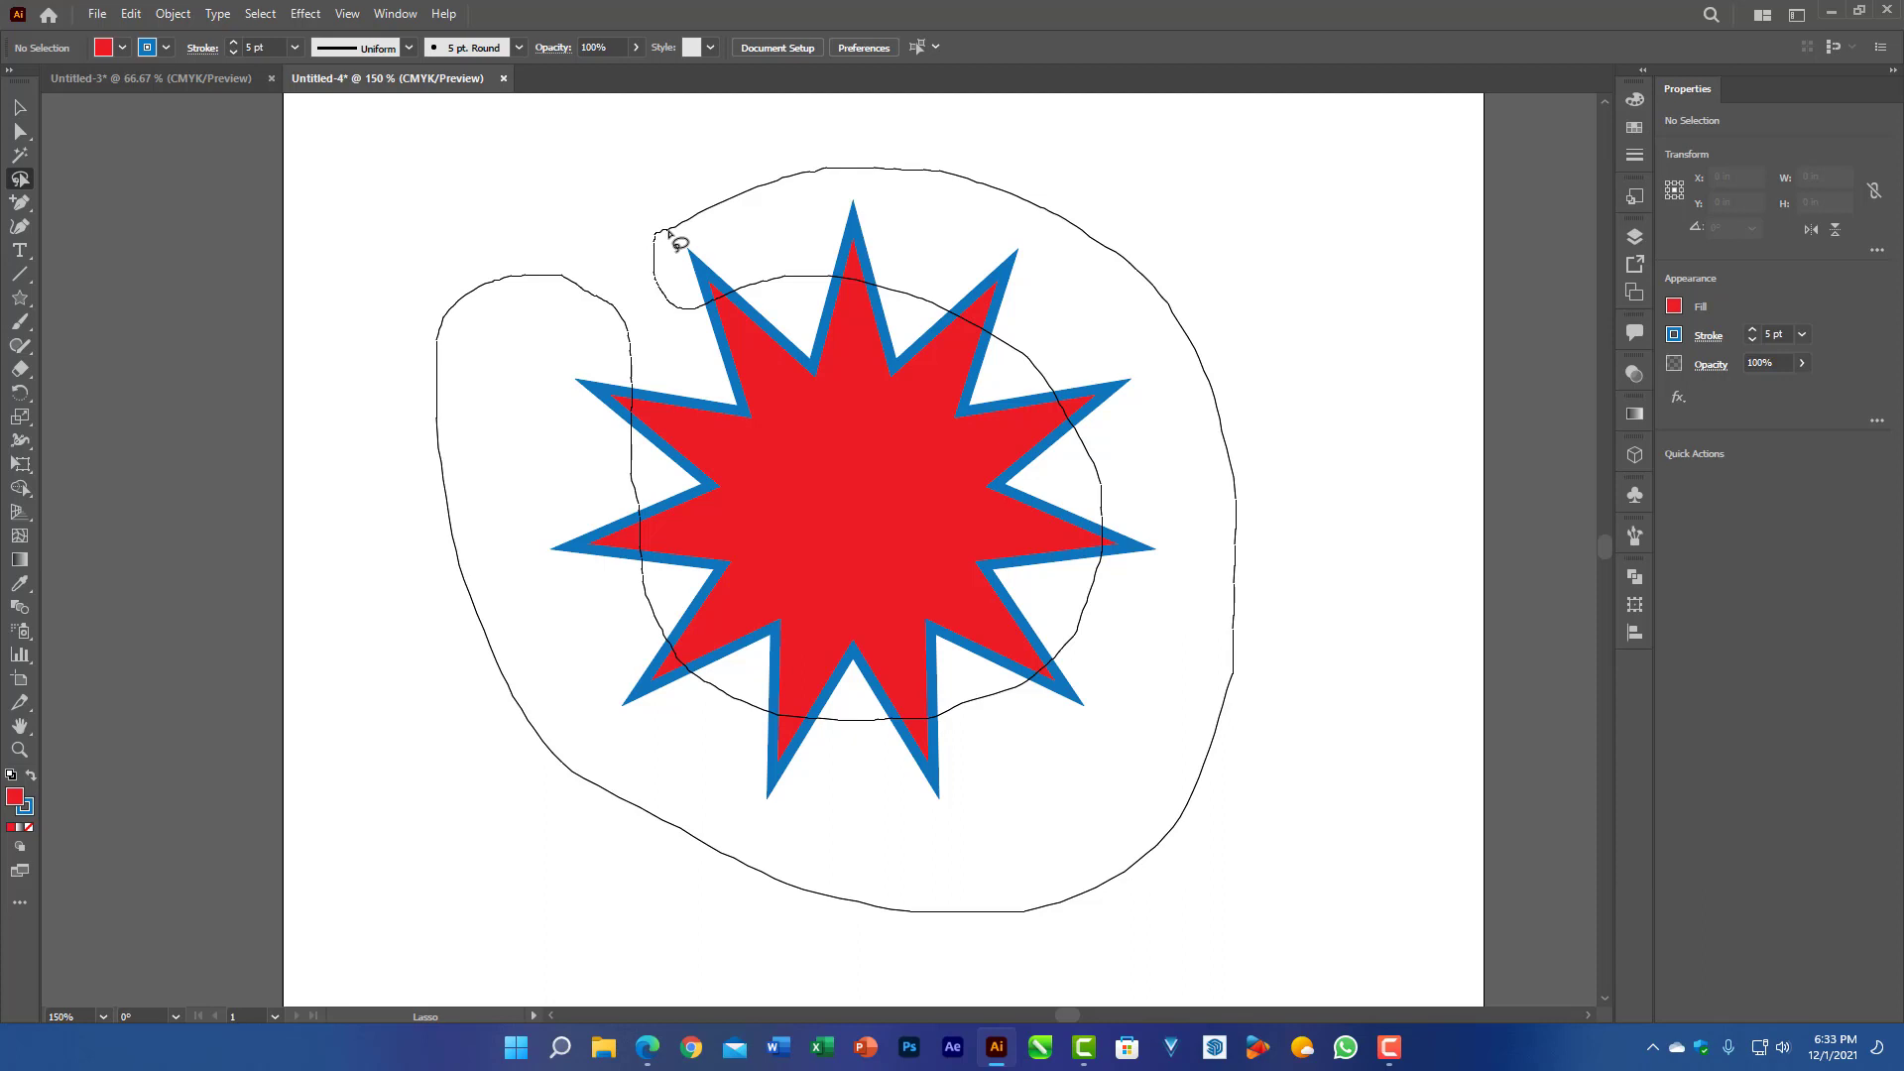
{"action": "left_click_drag", "start_coordinate": [669, 232], "coordinate": [667, 238]}
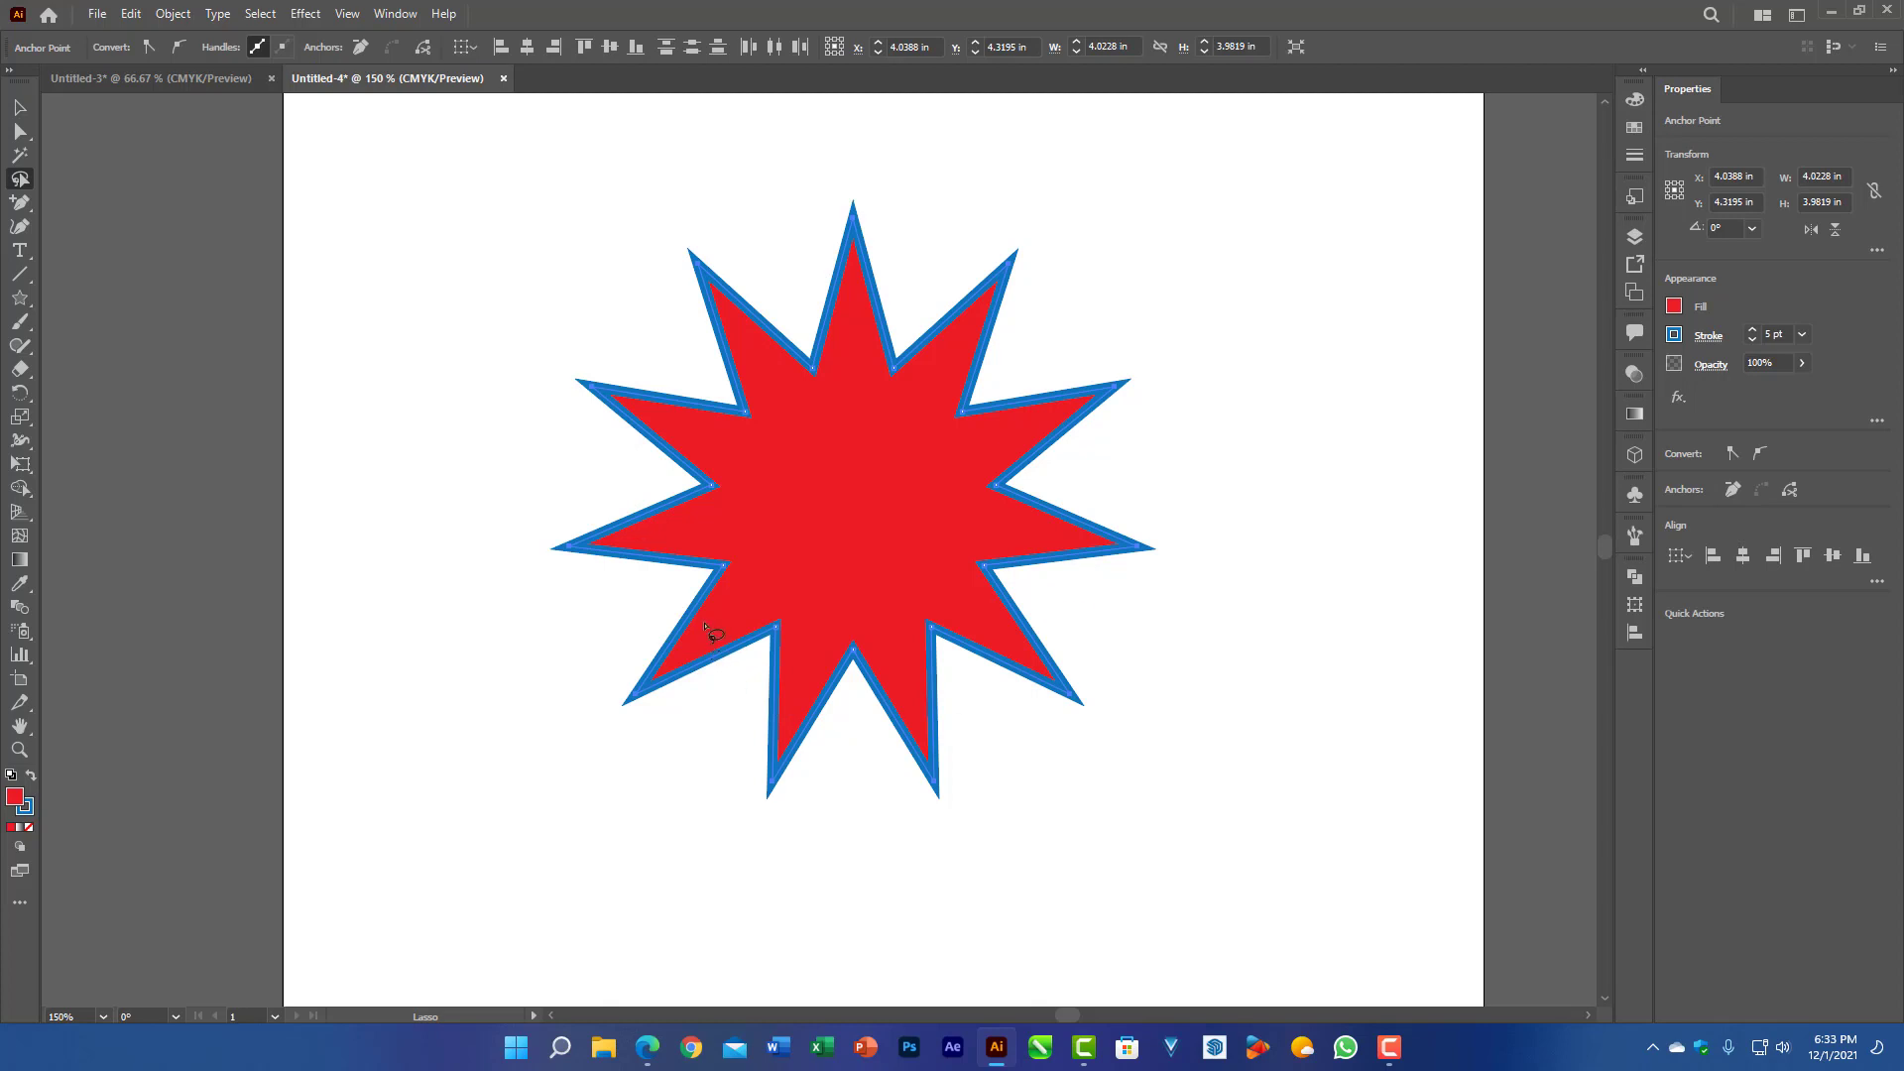
Step: Round the selected outer tips of the star together with Direct Selection, and undo the rounding
{"action": "left_click", "coordinate": [21, 135]}
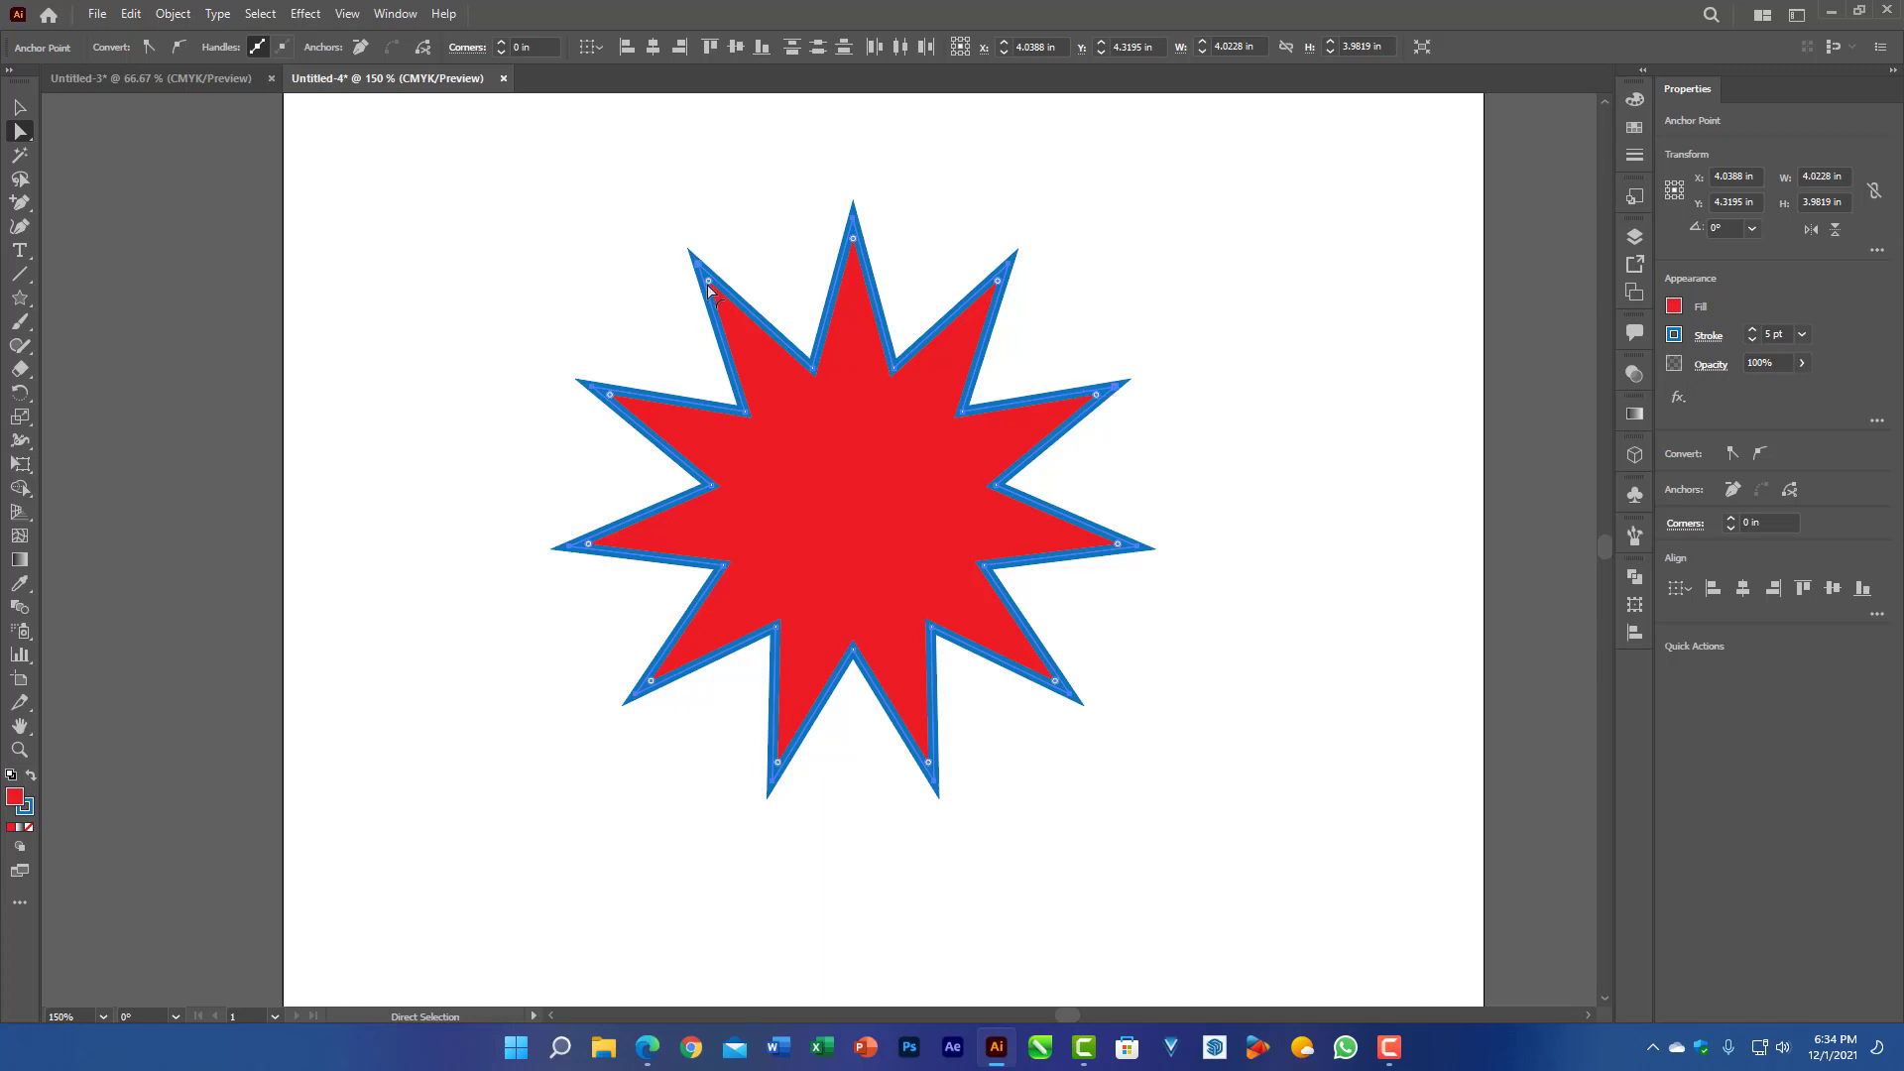
{"action": "left_click_drag", "start_coordinate": [709, 285], "coordinate": [766, 349]}
{"action": "key", "text": "ctrl+z"}
{"action": "left_click", "coordinate": [20, 108]}
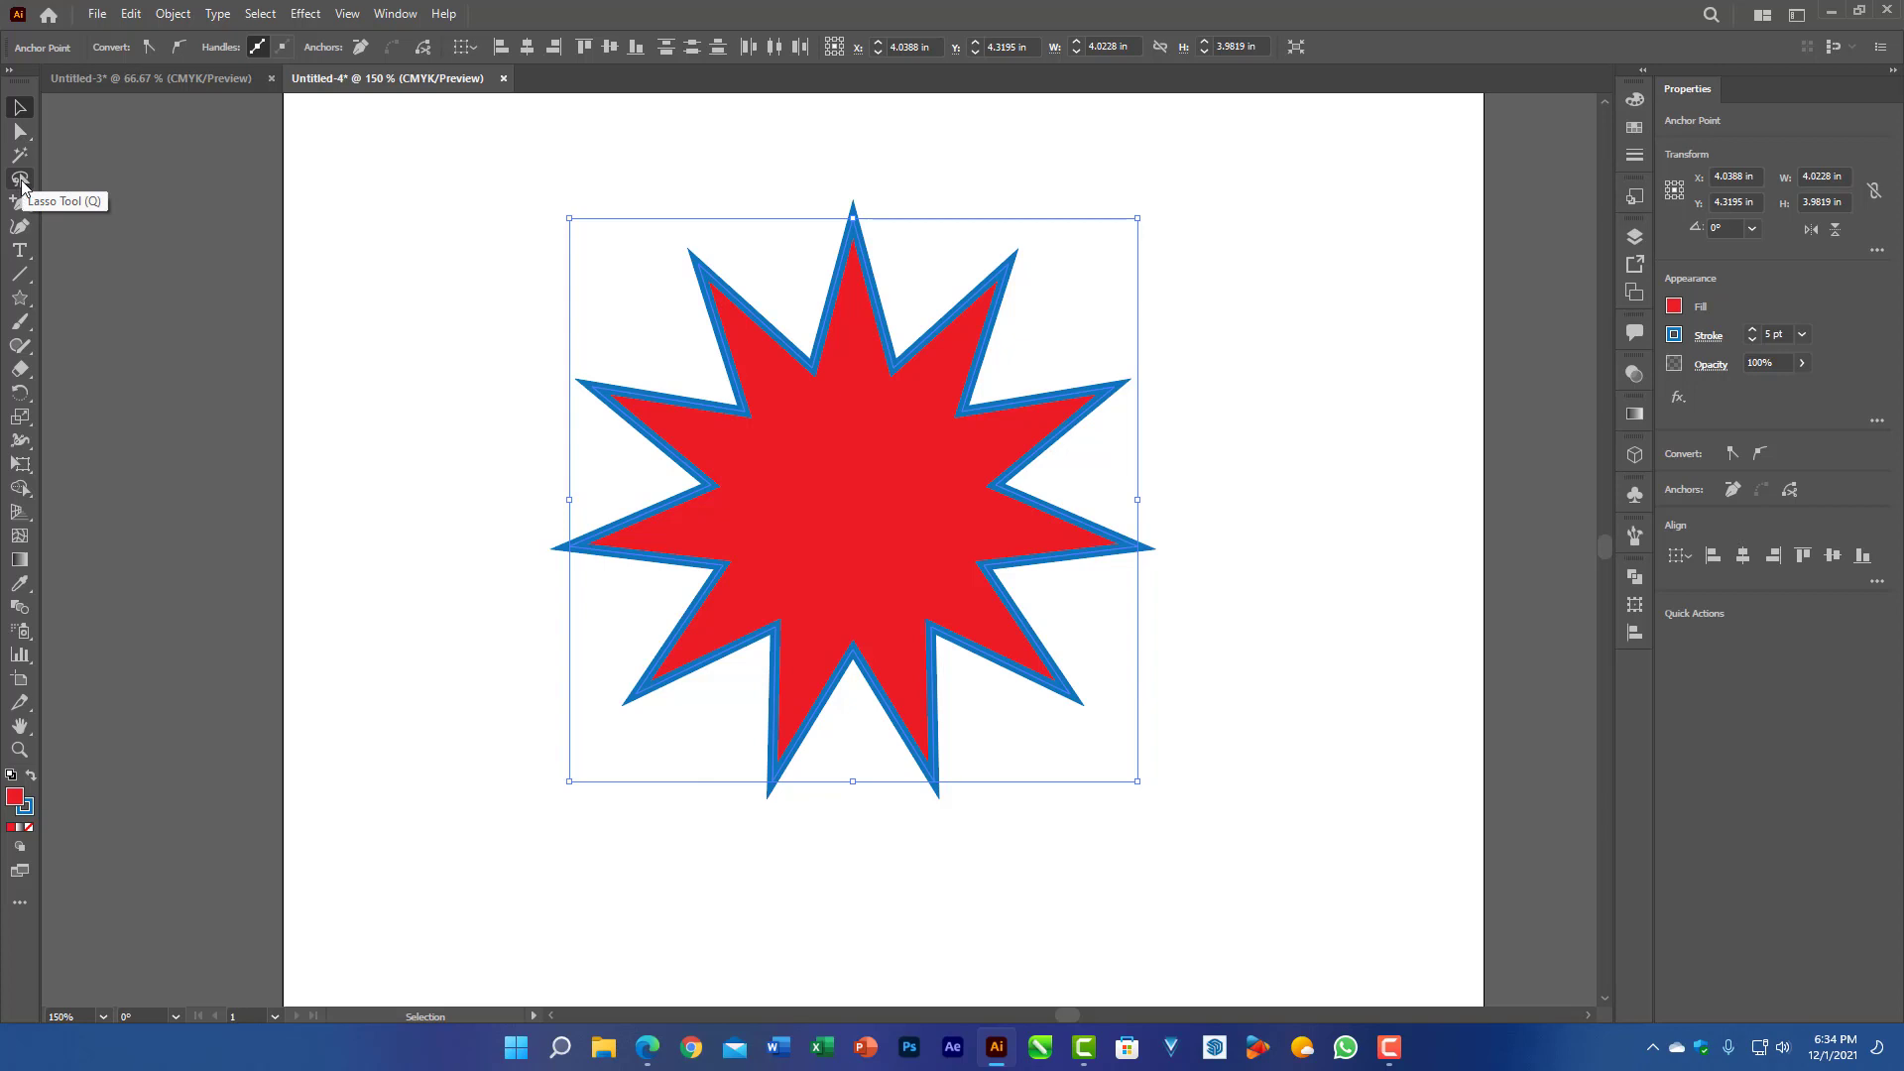
Step: Lasso the star's inner anchor points and round those corners together to a radius of about 0.13 in with Direct Selection
{"action": "left_click", "coordinate": [20, 178]}
{"action": "mouse_move", "coordinate": [715, 390]}
{"action": "left_mouse_down"}
{"action": "mouse_move", "coordinate": [667, 518]}
{"action": "mouse_move", "coordinate": [749, 664]}
{"action": "mouse_move", "coordinate": [846, 692]}
{"action": "mouse_move", "coordinate": [948, 677]}
{"action": "mouse_move", "coordinate": [1022, 631]}
{"action": "mouse_move", "coordinate": [1058, 487]}
{"action": "mouse_move", "coordinate": [1022, 407]}
{"action": "mouse_move", "coordinate": [855, 319]}
{"action": "mouse_move", "coordinate": [780, 341]}
{"action": "mouse_move", "coordinate": [802, 392]}
{"action": "mouse_move", "coordinate": [916, 430]}
{"action": "mouse_move", "coordinate": [955, 480]}
{"action": "mouse_move", "coordinate": [969, 553]}
{"action": "mouse_move", "coordinate": [916, 587]}
{"action": "mouse_move", "coordinate": [831, 560]}
{"action": "mouse_move", "coordinate": [775, 493]}
{"action": "mouse_move", "coordinate": [714, 394]}
{"action": "left_mouse_up"}
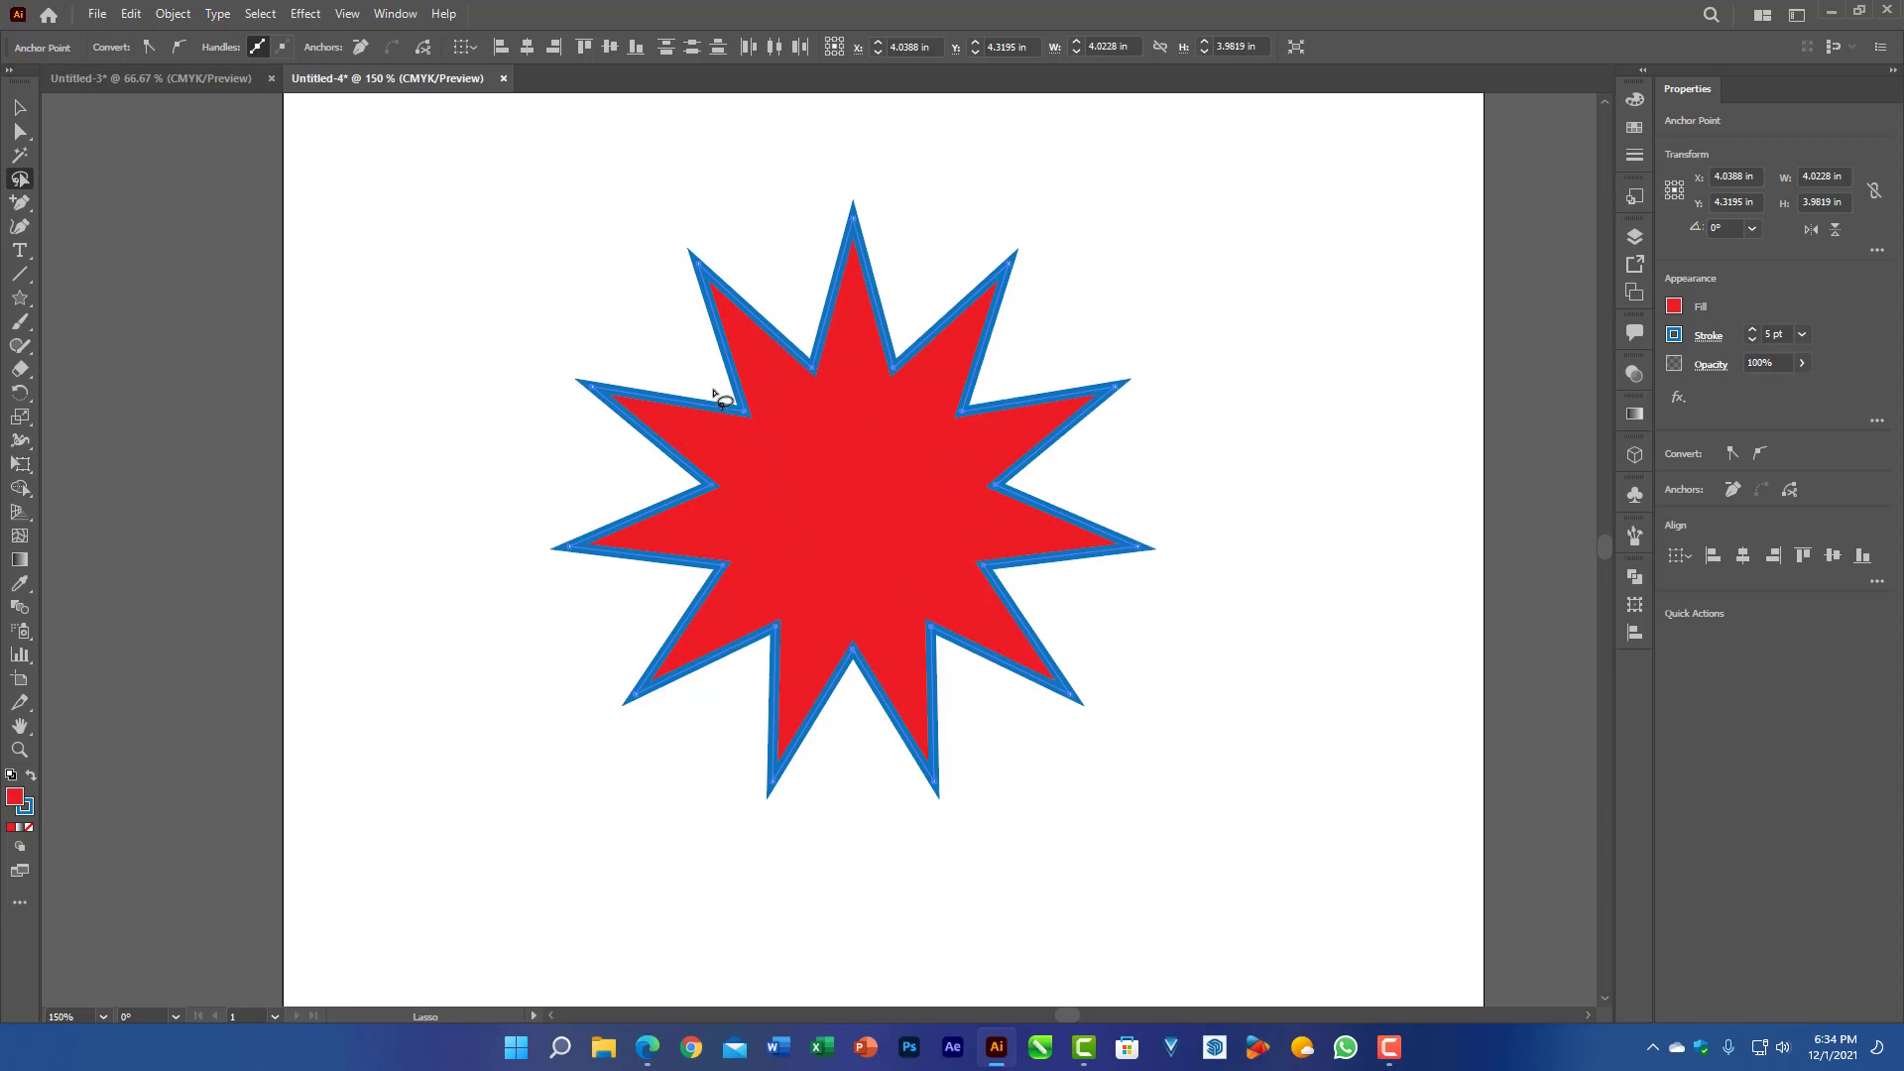
{"action": "left_click", "coordinate": [22, 135]}
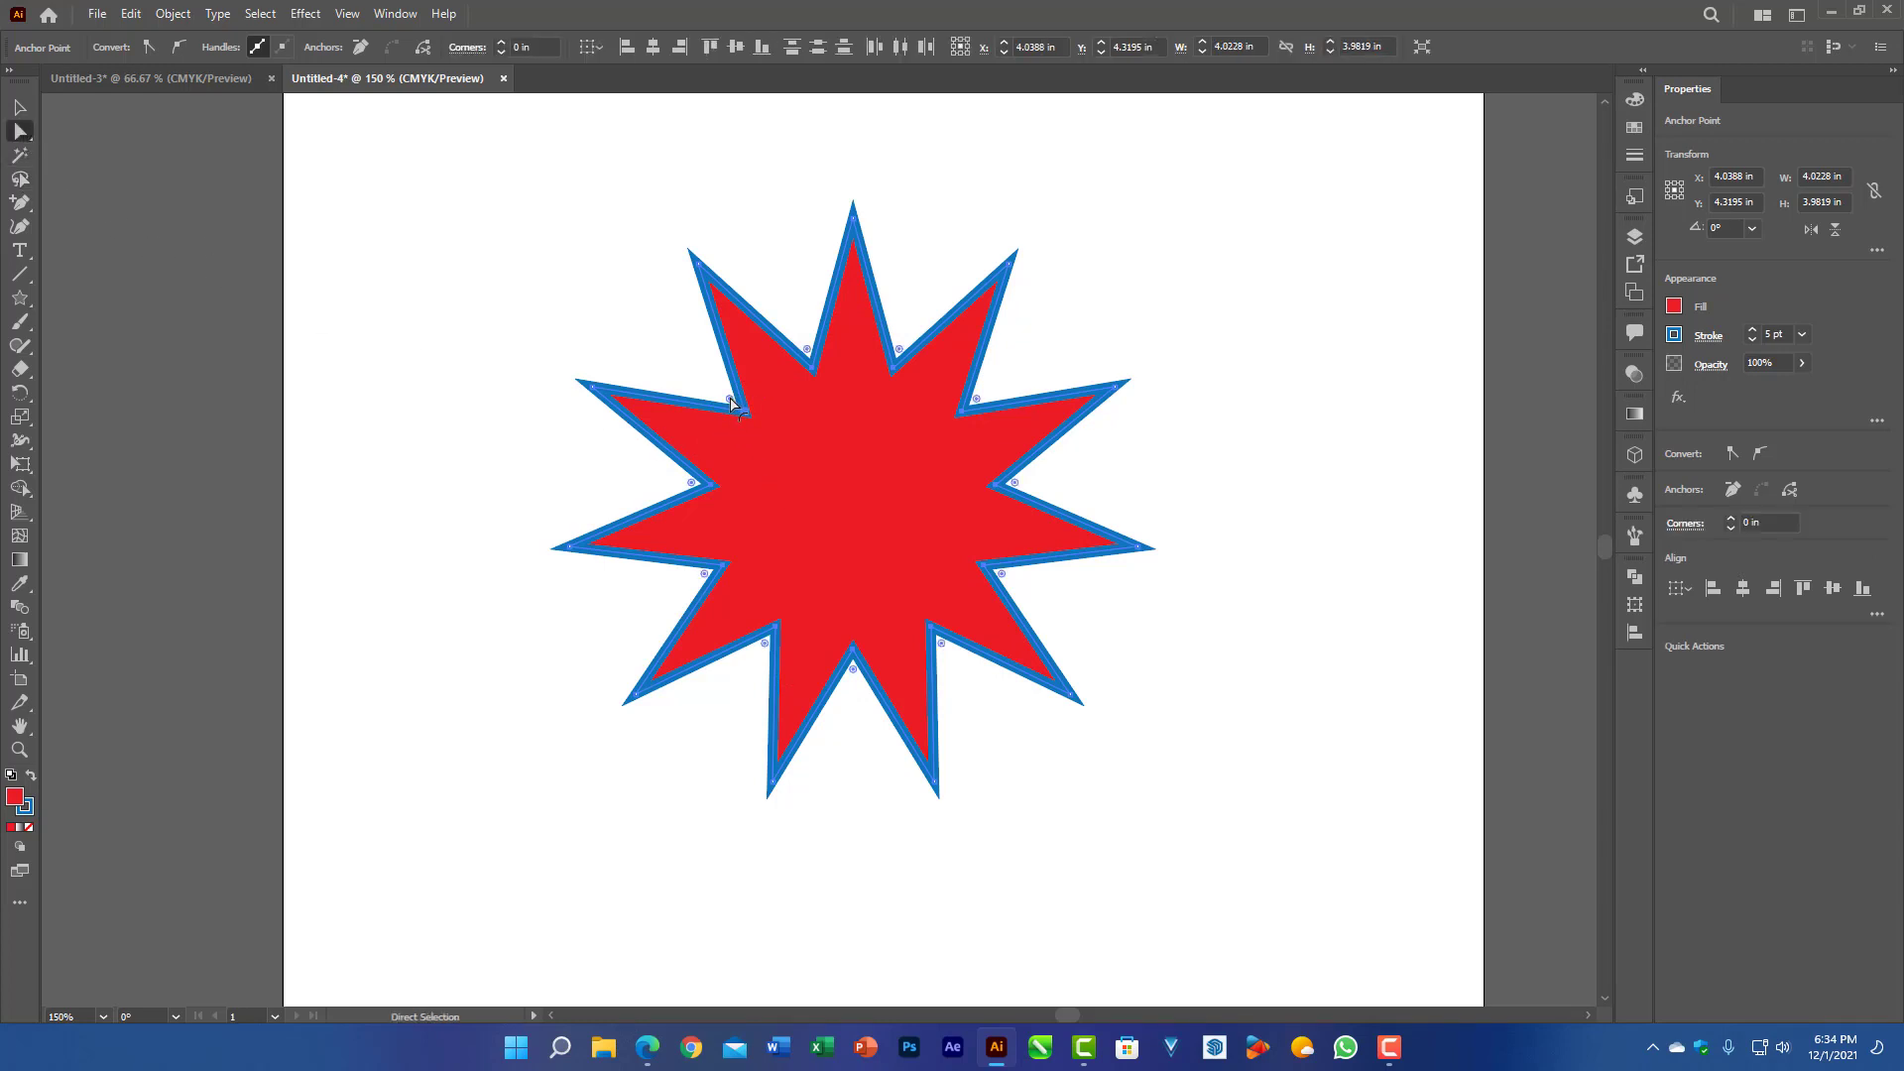
{"action": "mouse_move", "coordinate": [731, 400]}
{"action": "left_mouse_down"}
{"action": "mouse_move", "coordinate": [655, 343]}
{"action": "mouse_move", "coordinate": [724, 395]}
{"action": "left_mouse_up"}
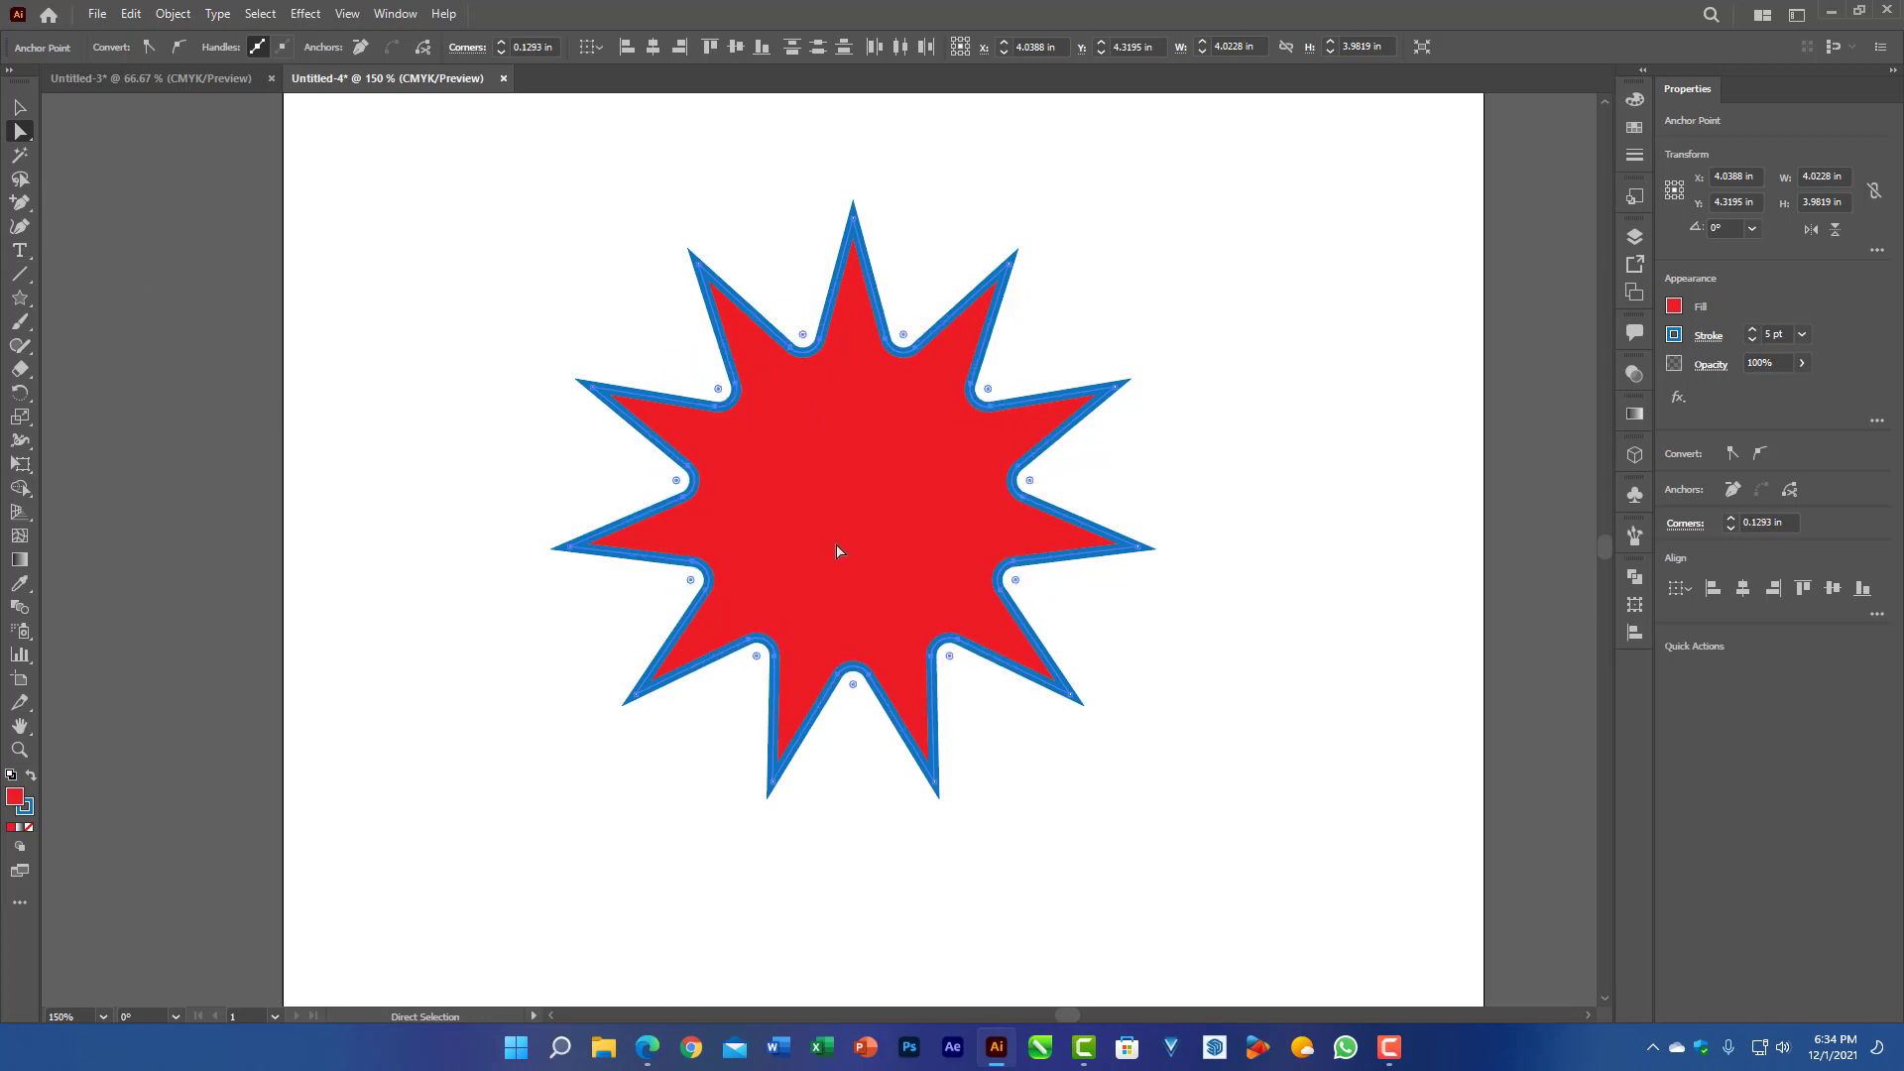
{"action": "left_click", "coordinate": [18, 107]}
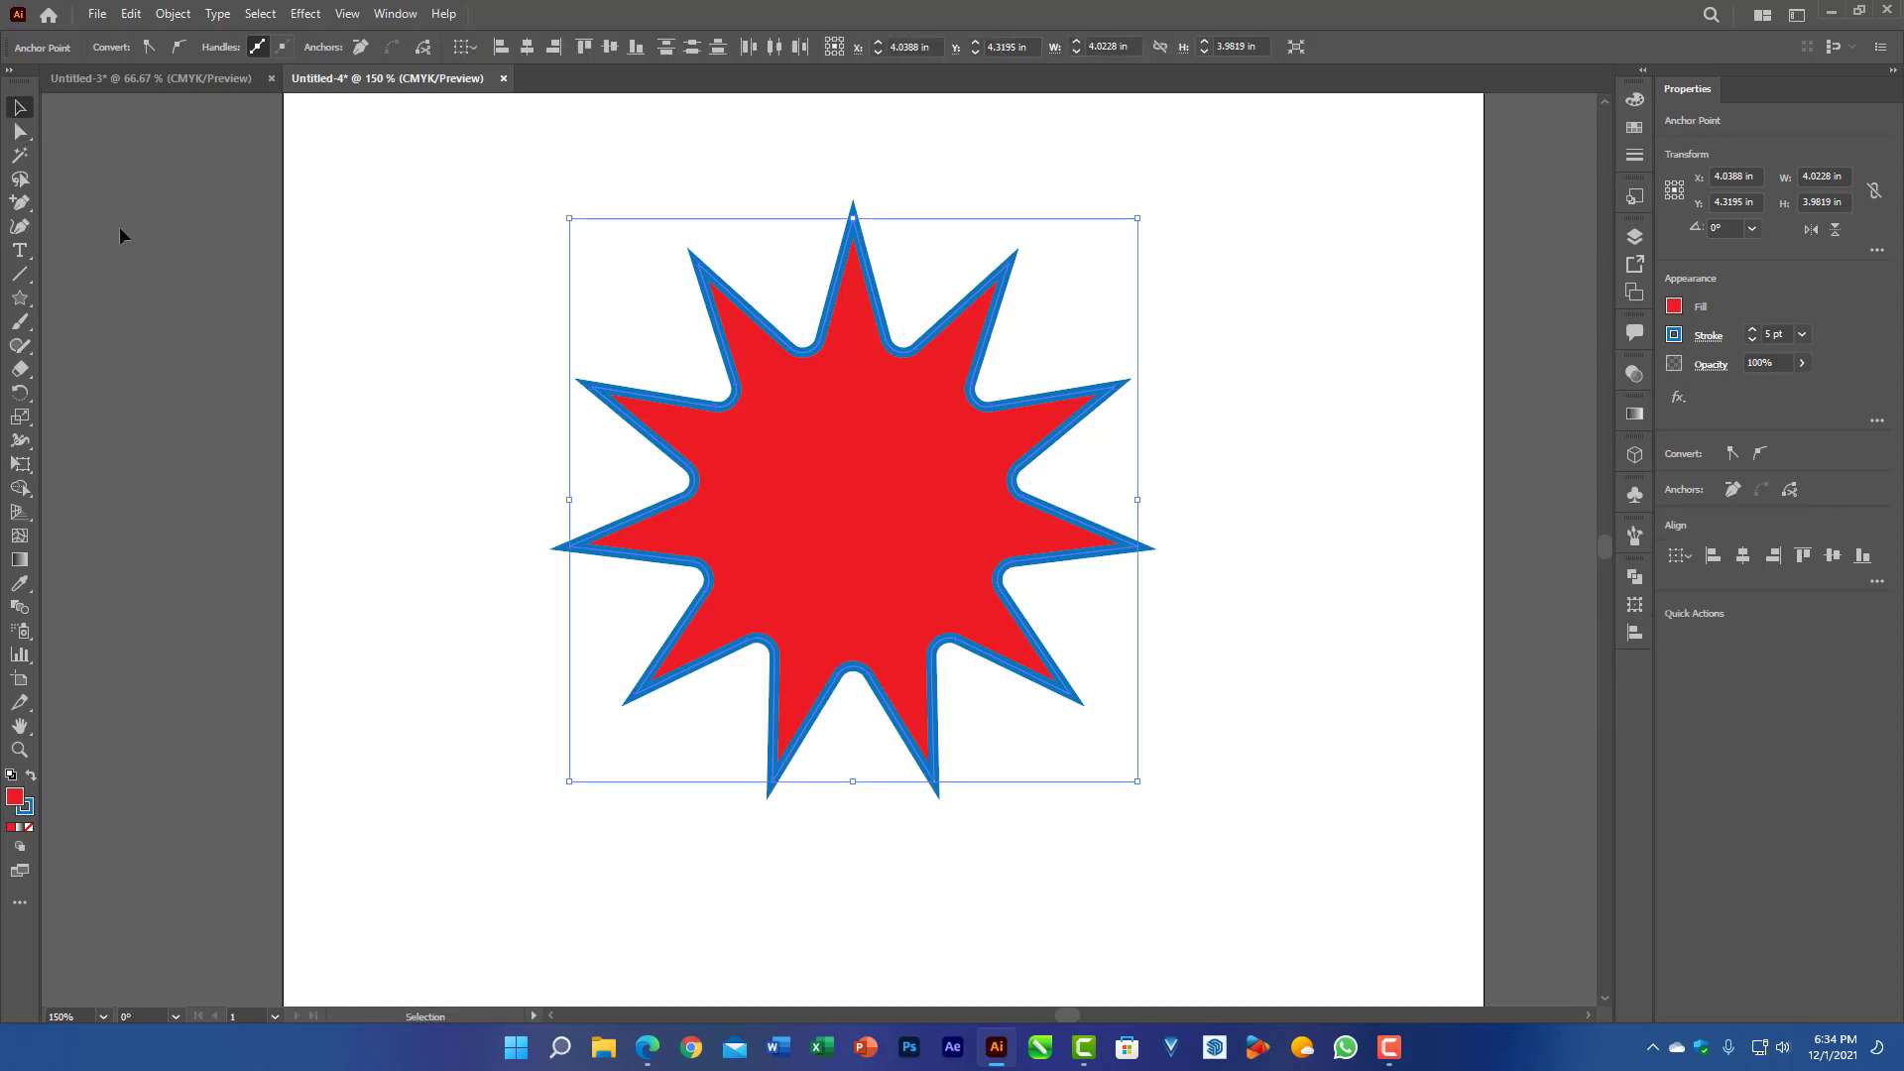
Step: Delete the star together with its leftover anchor points
{"action": "left_click", "coordinate": [920, 612]}
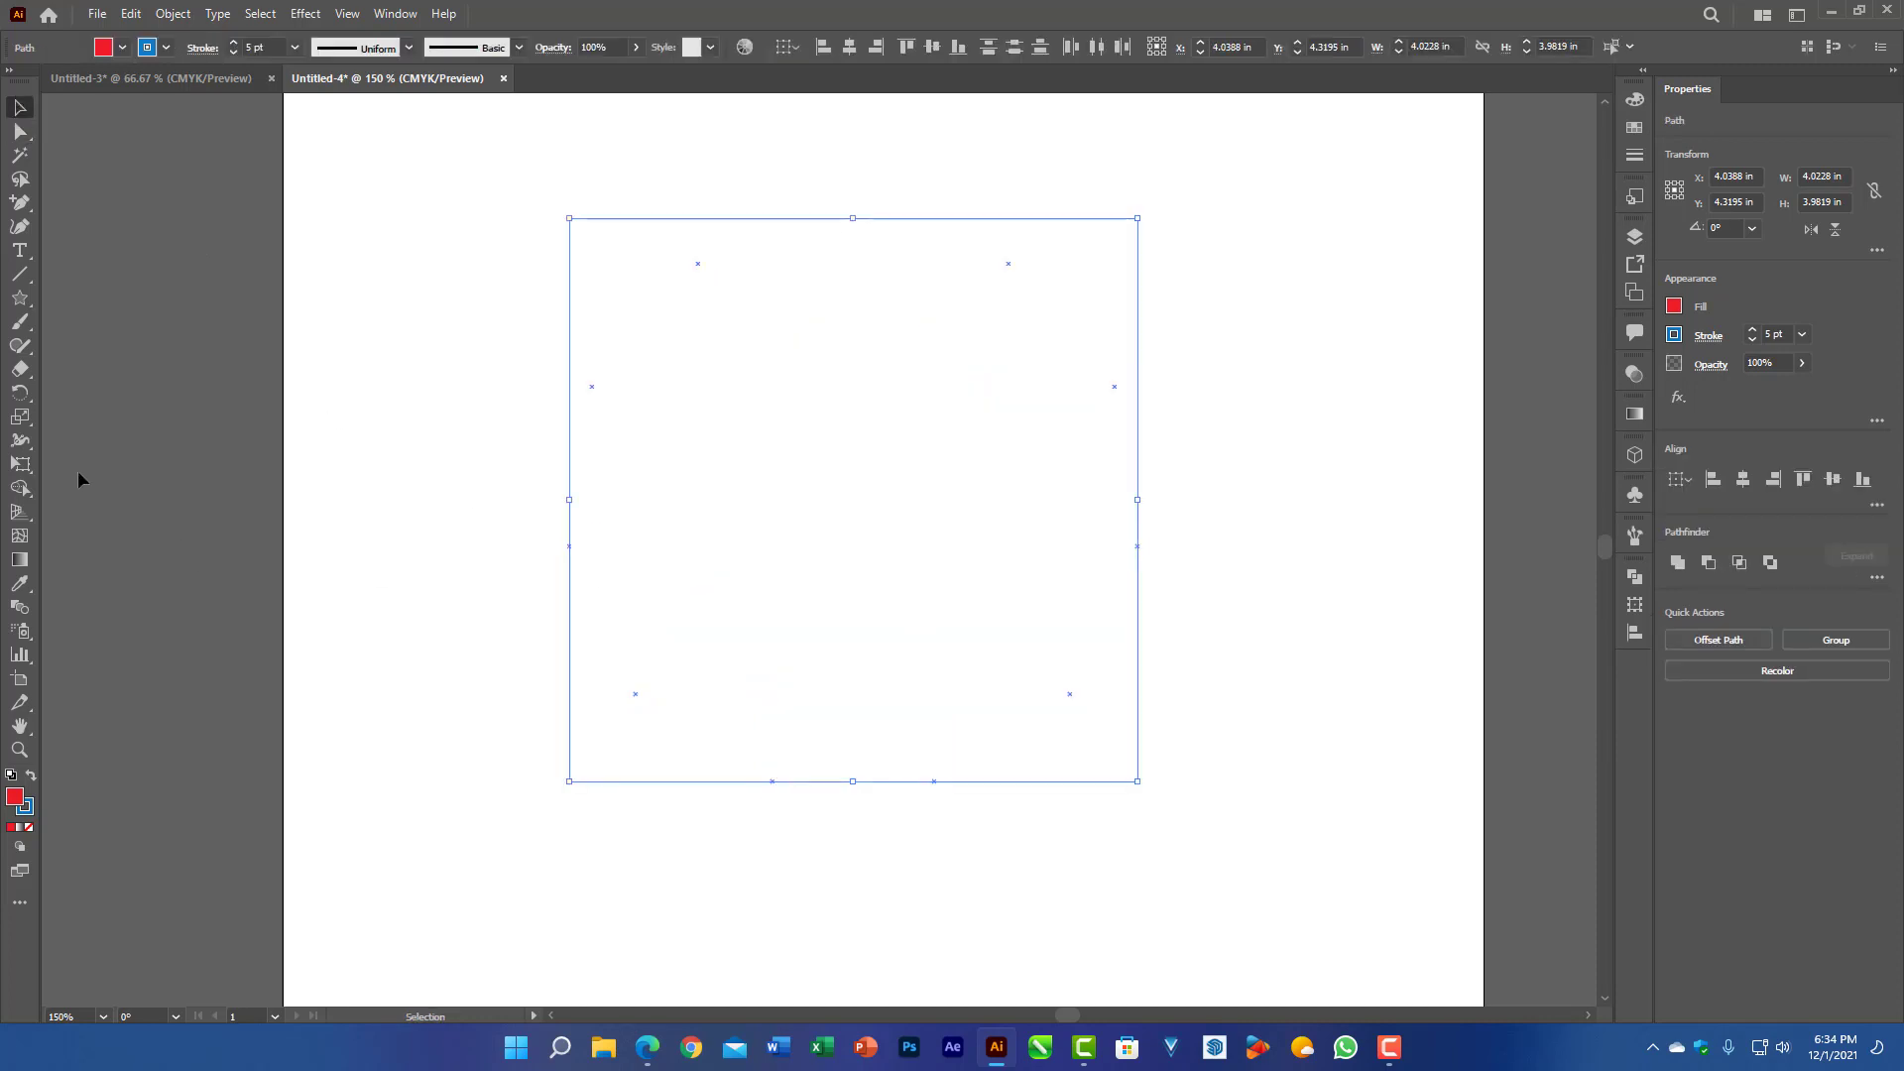
{"action": "left_click_drag", "start_coordinate": [397, 169], "coordinate": [1179, 813]}
{"action": "left_click", "coordinate": [1178, 813]}
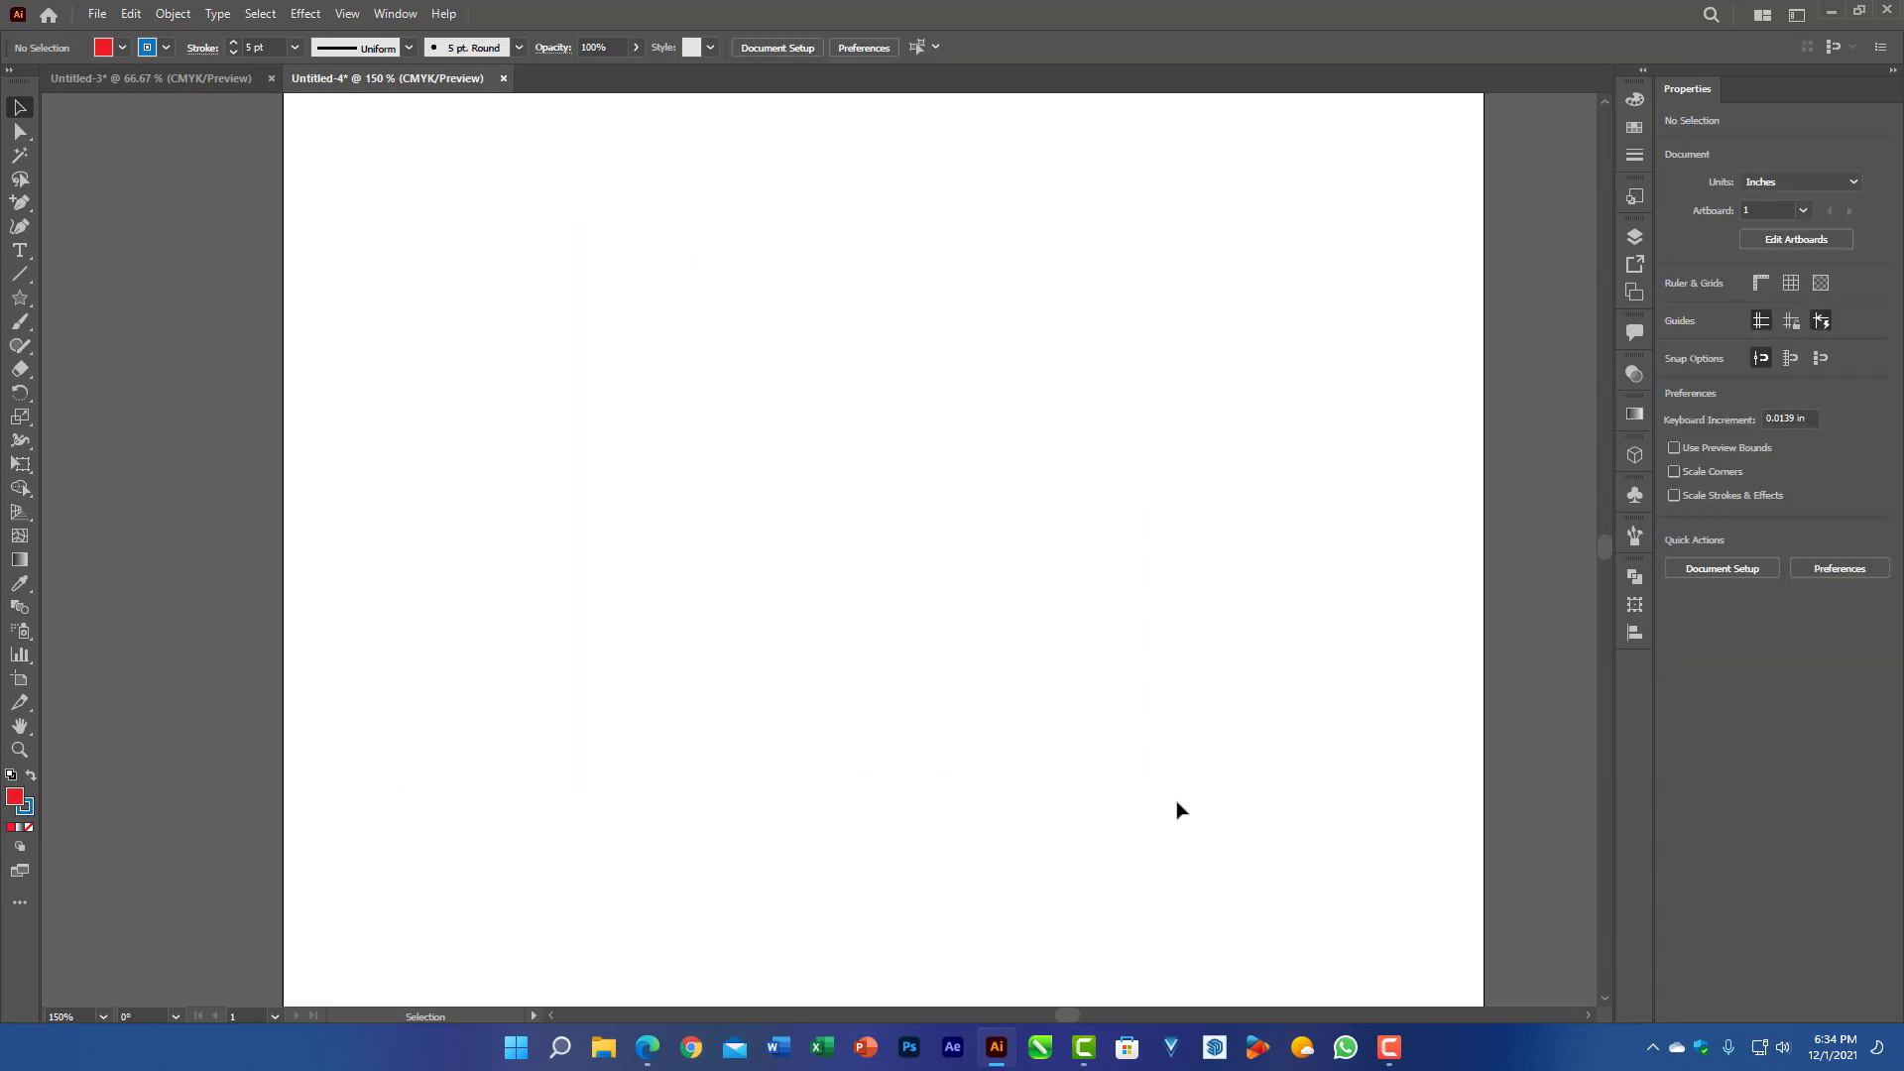
Step: Draw a flare about 3.96 in wide and 3.18 in high near the artboard's middle, with its rings extending toward the lower right
{"action": "left_click", "coordinate": [19, 301]}
{"action": "left_click", "coordinate": [20, 310]}
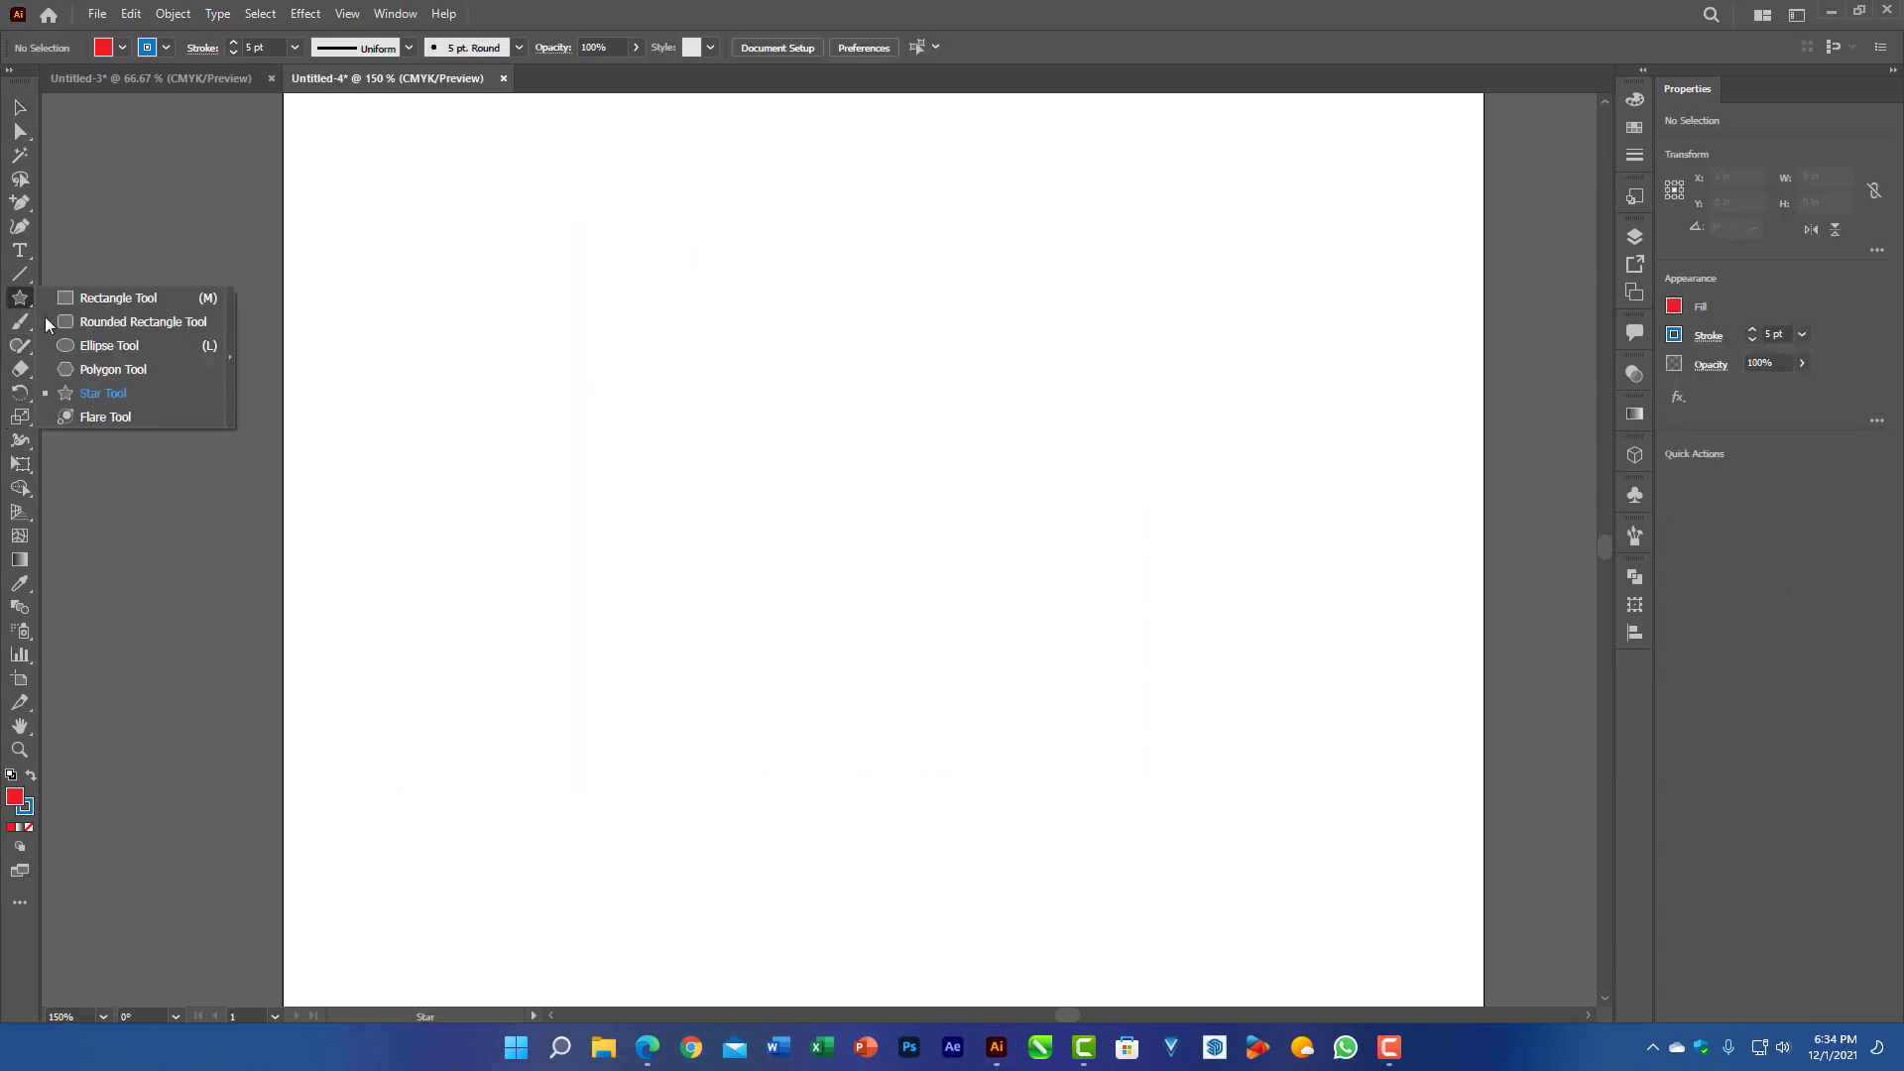
{"action": "left_click", "coordinate": [105, 417]}
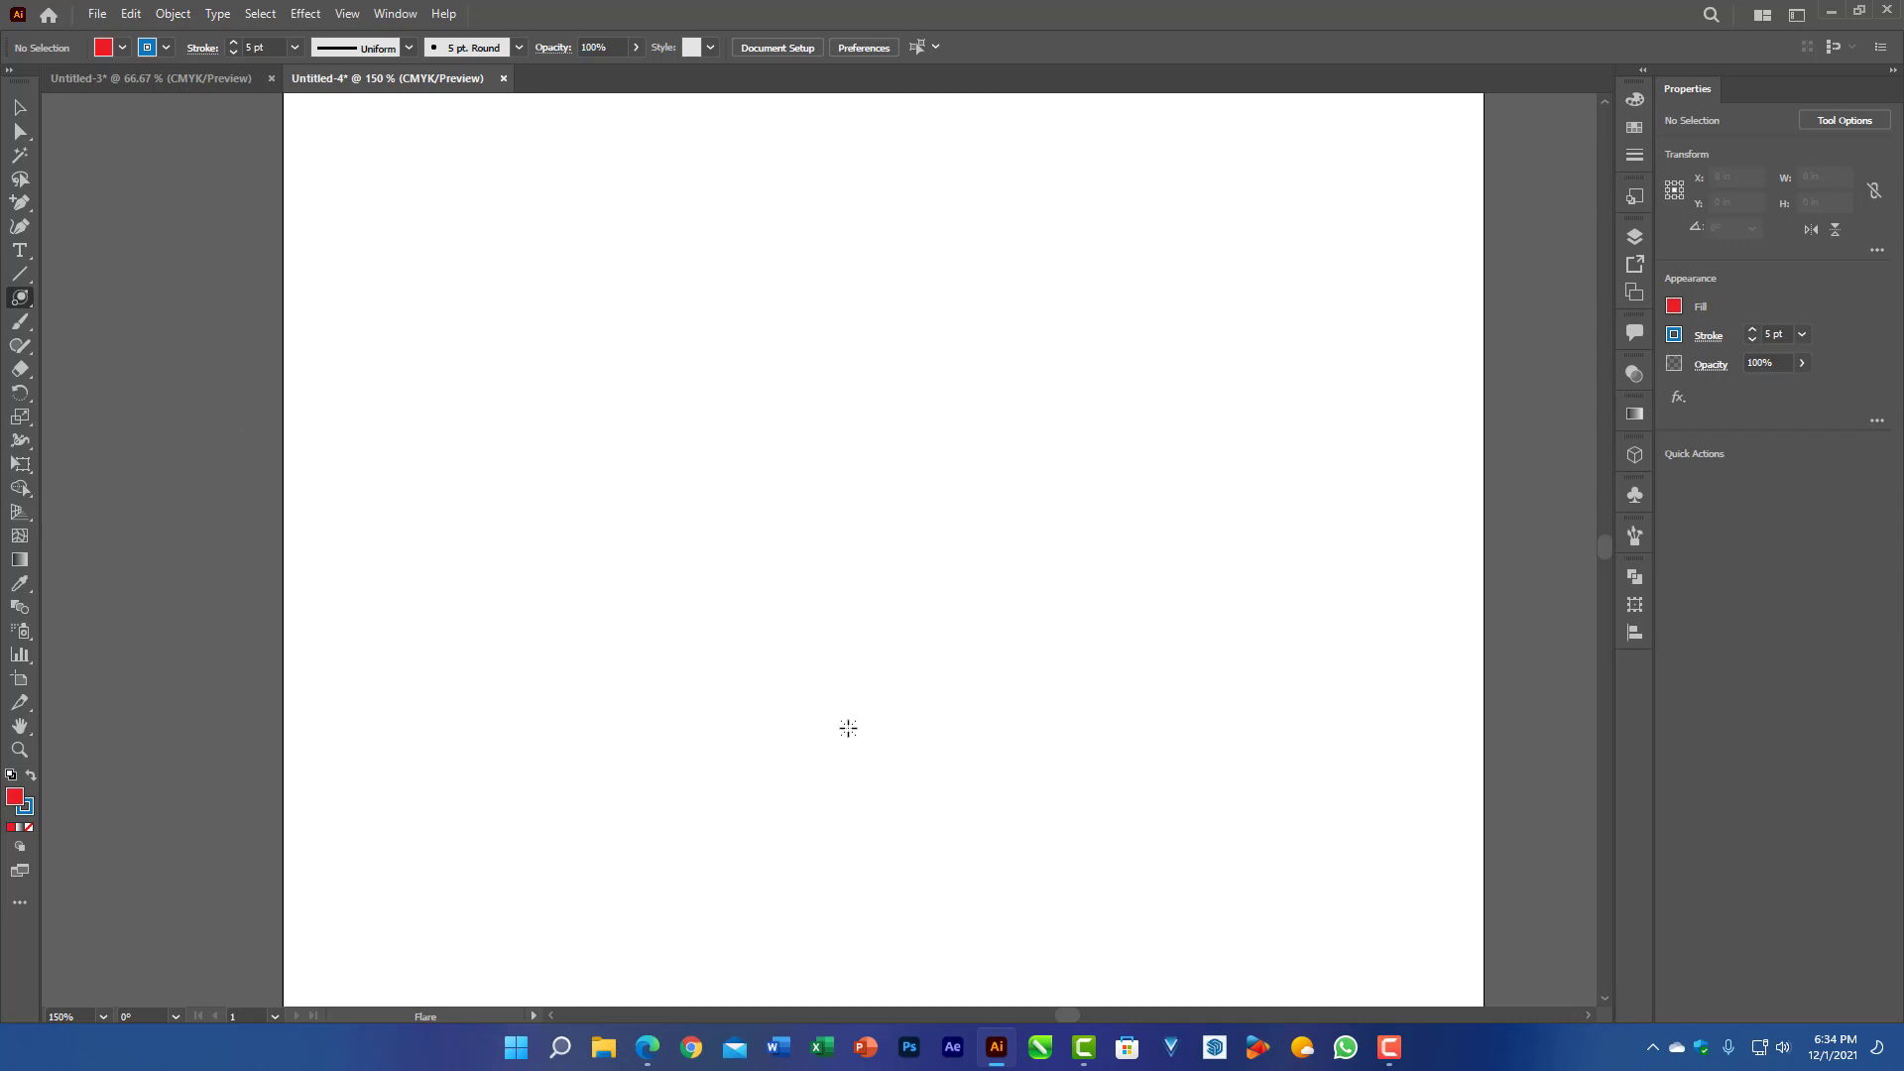
{"action": "scroll", "coordinate": [859, 643], "scroll_direction": "down", "scroll_amount": 1}
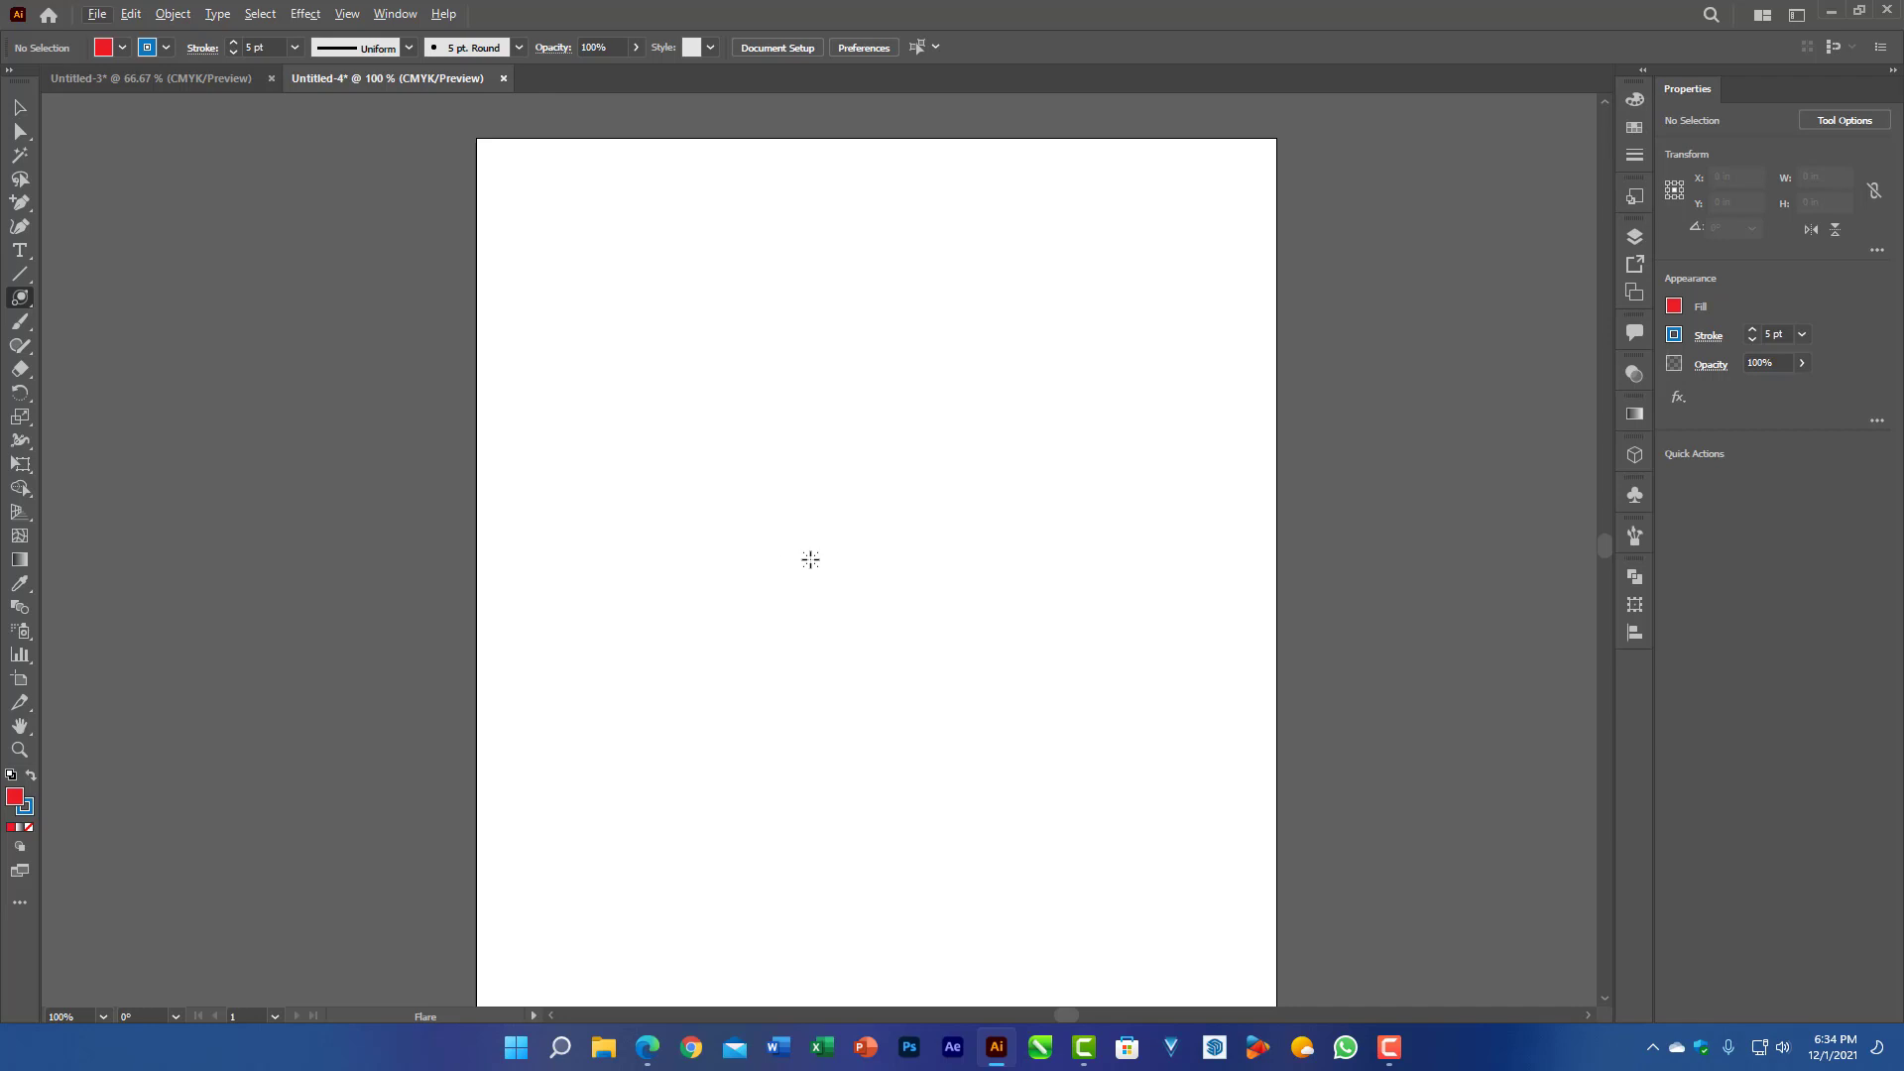
{"action": "left_click_drag", "start_coordinate": [836, 566], "coordinate": [883, 607]}
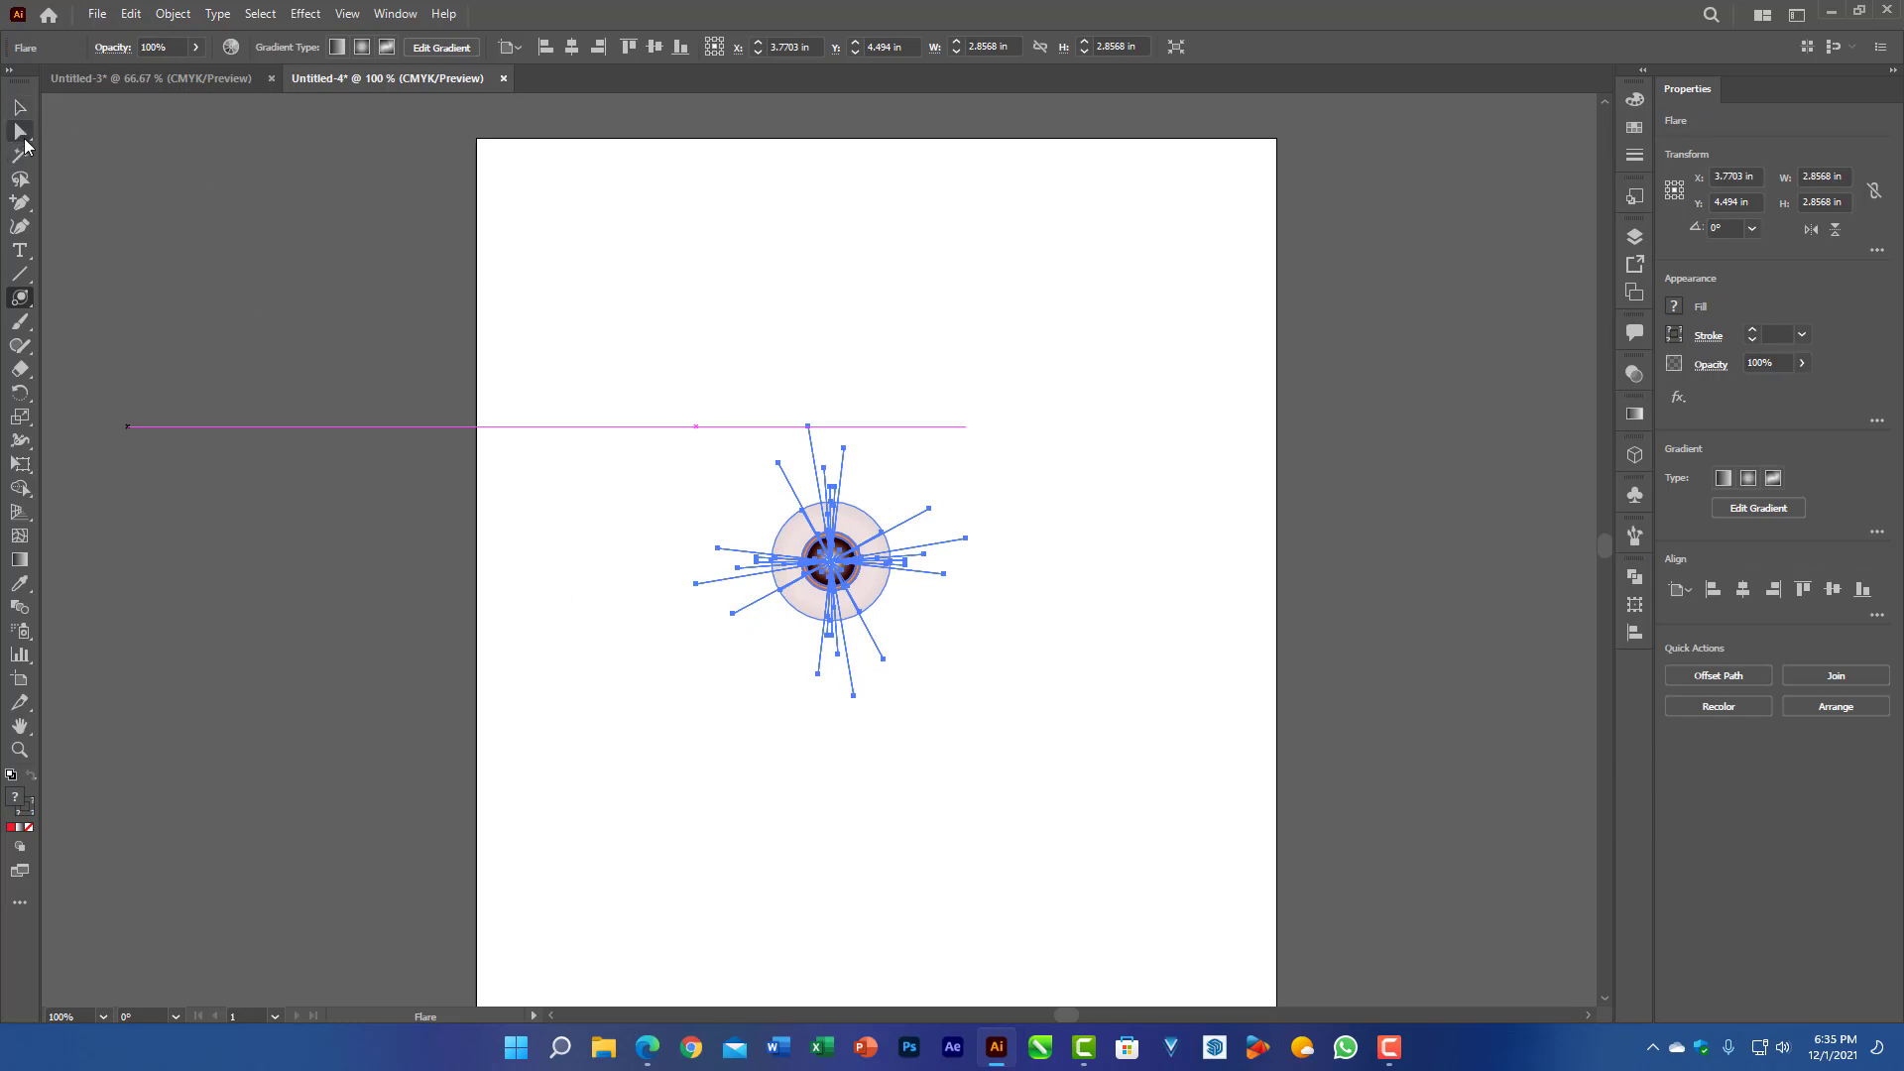
{"action": "left_click_drag", "start_coordinate": [836, 562], "coordinate": [1022, 681]}
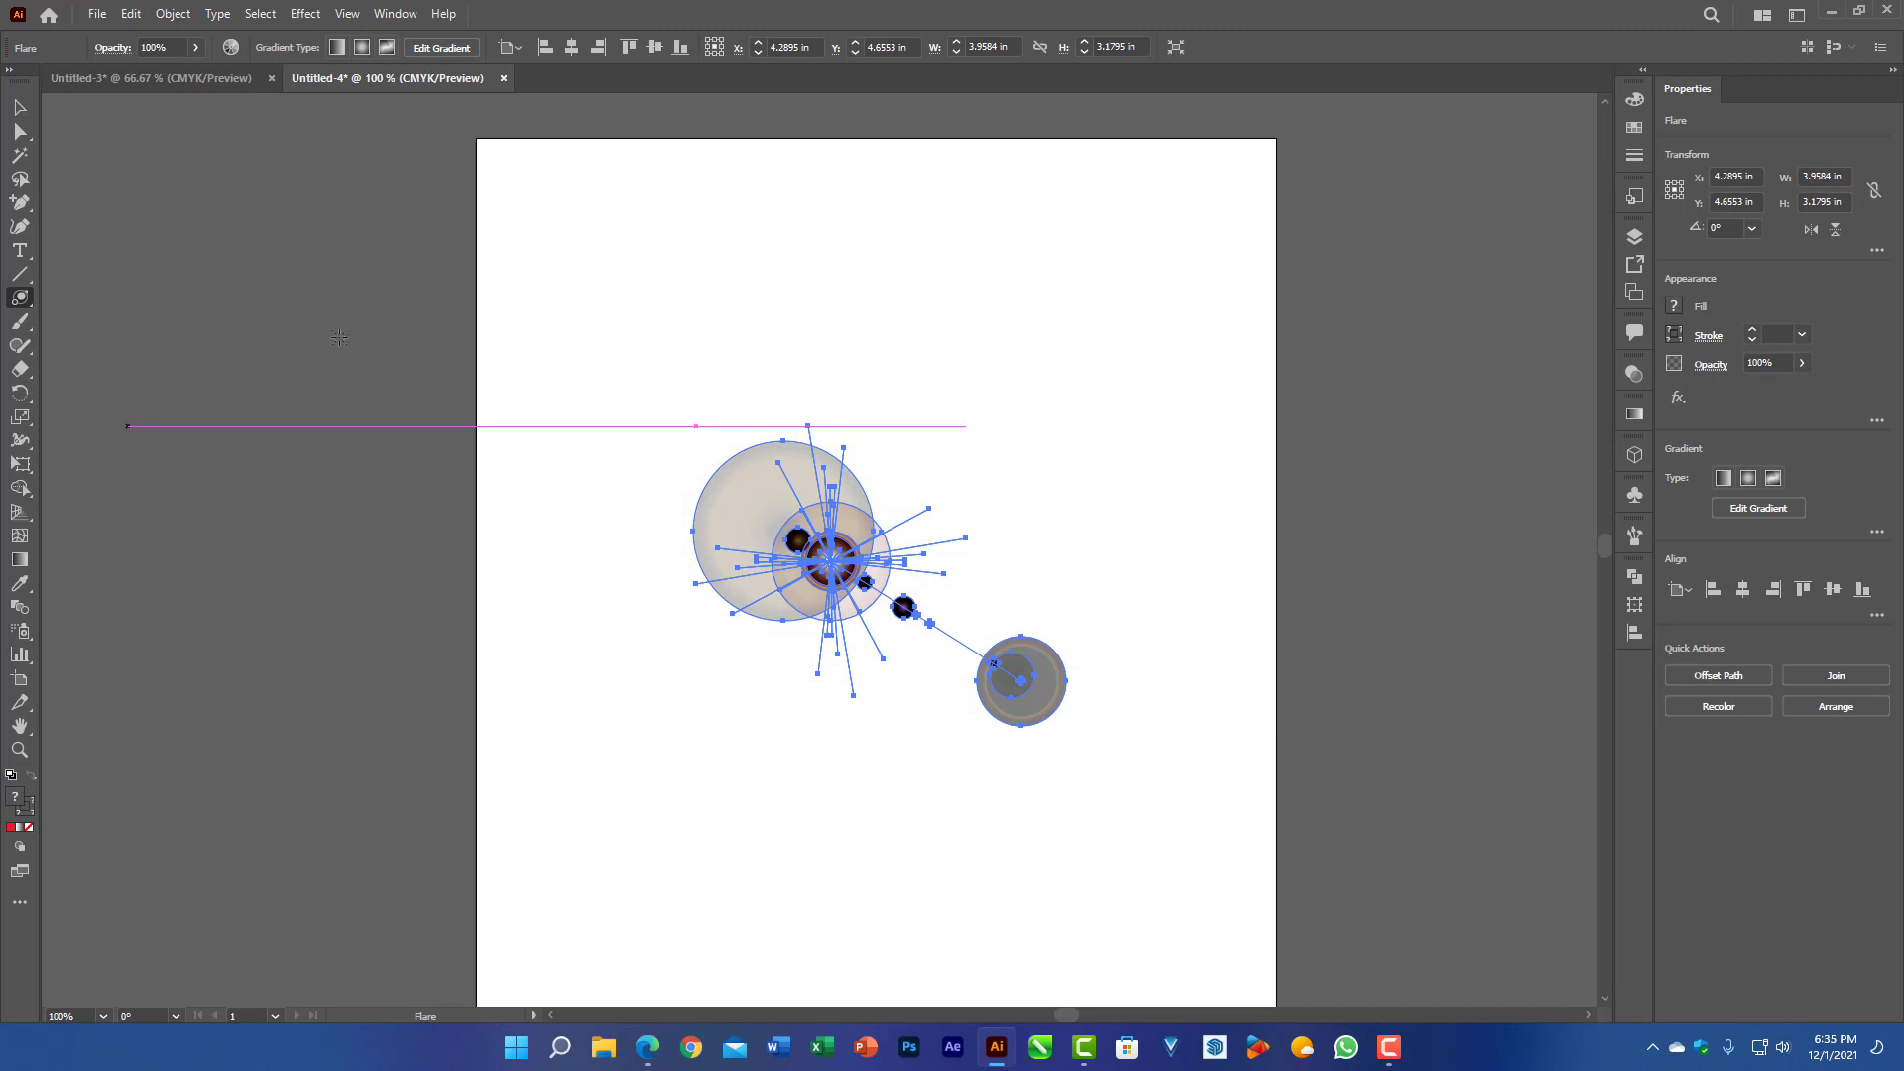
{"action": "left_click", "coordinate": [20, 108]}
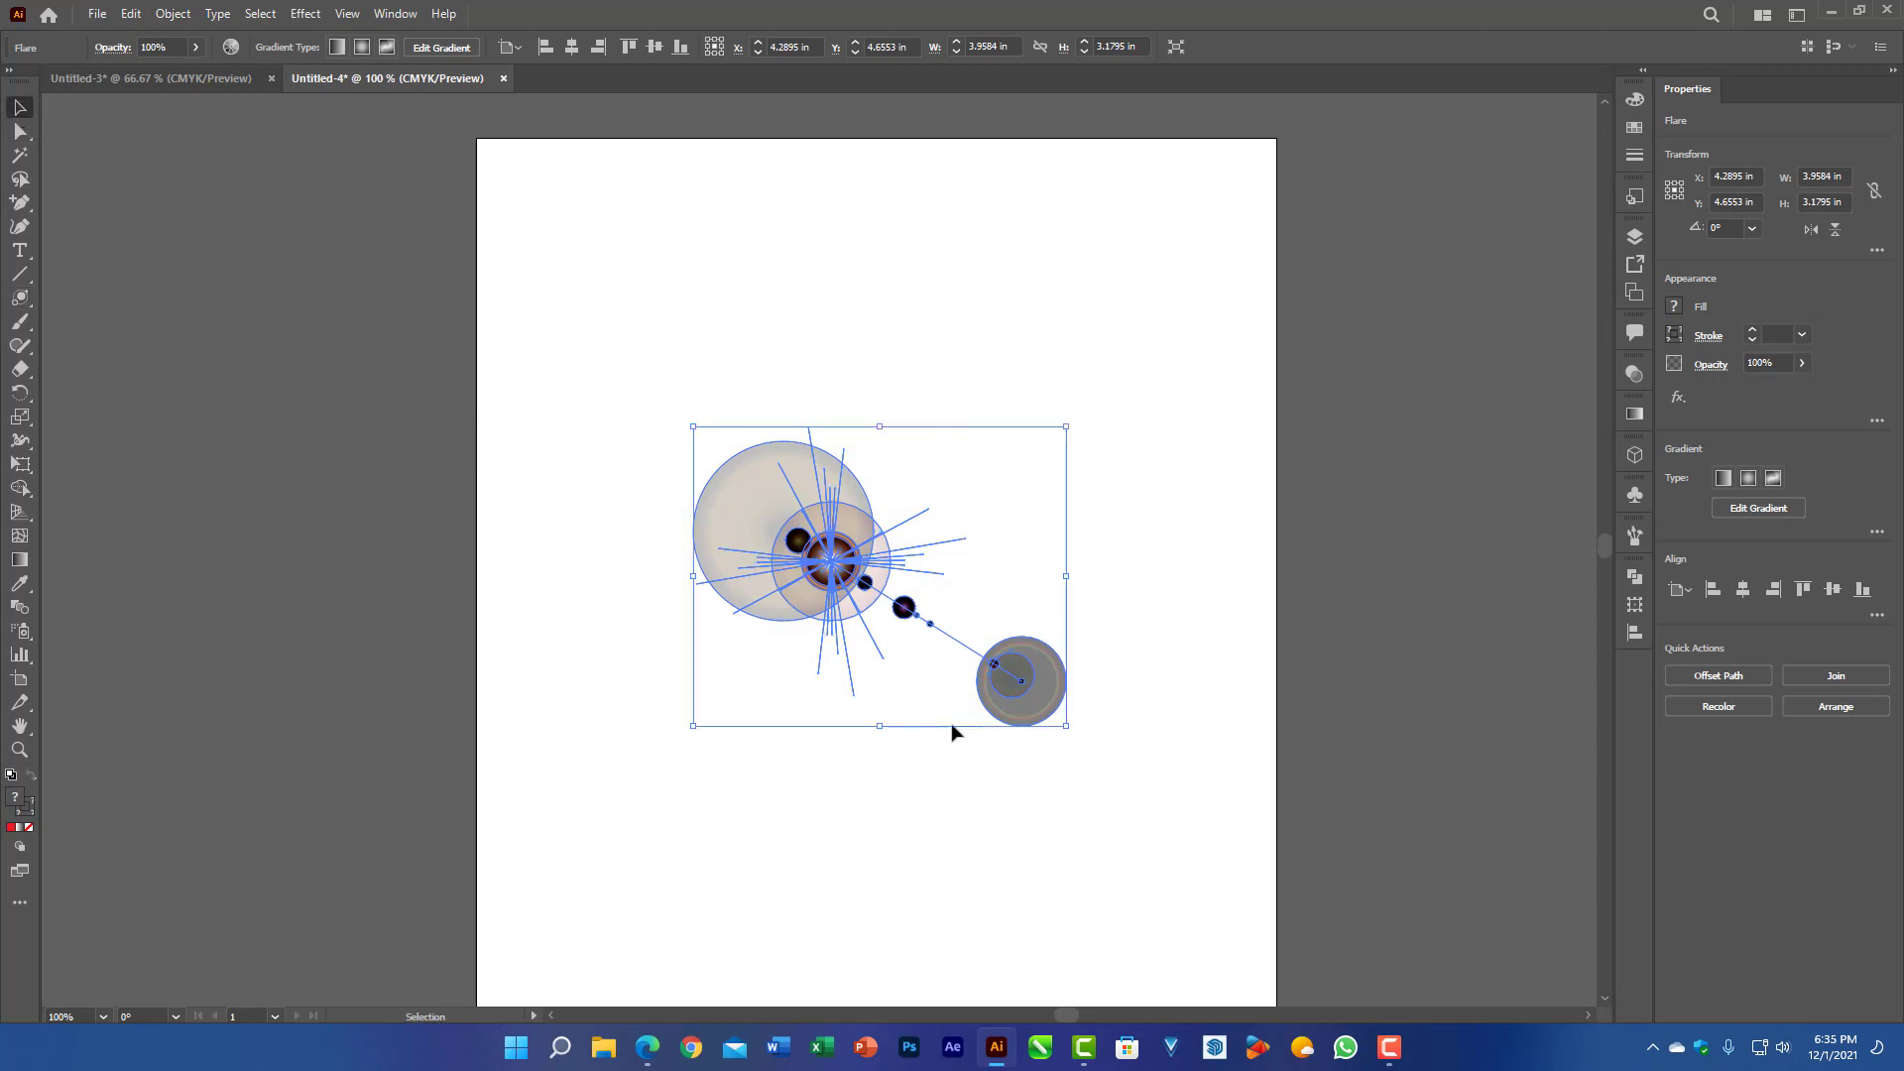
Step: Apply a Transform effect to the flare with a 25° rotation angle and 15 copies, and deselect the result
{"action": "left_click", "coordinate": [302, 15]}
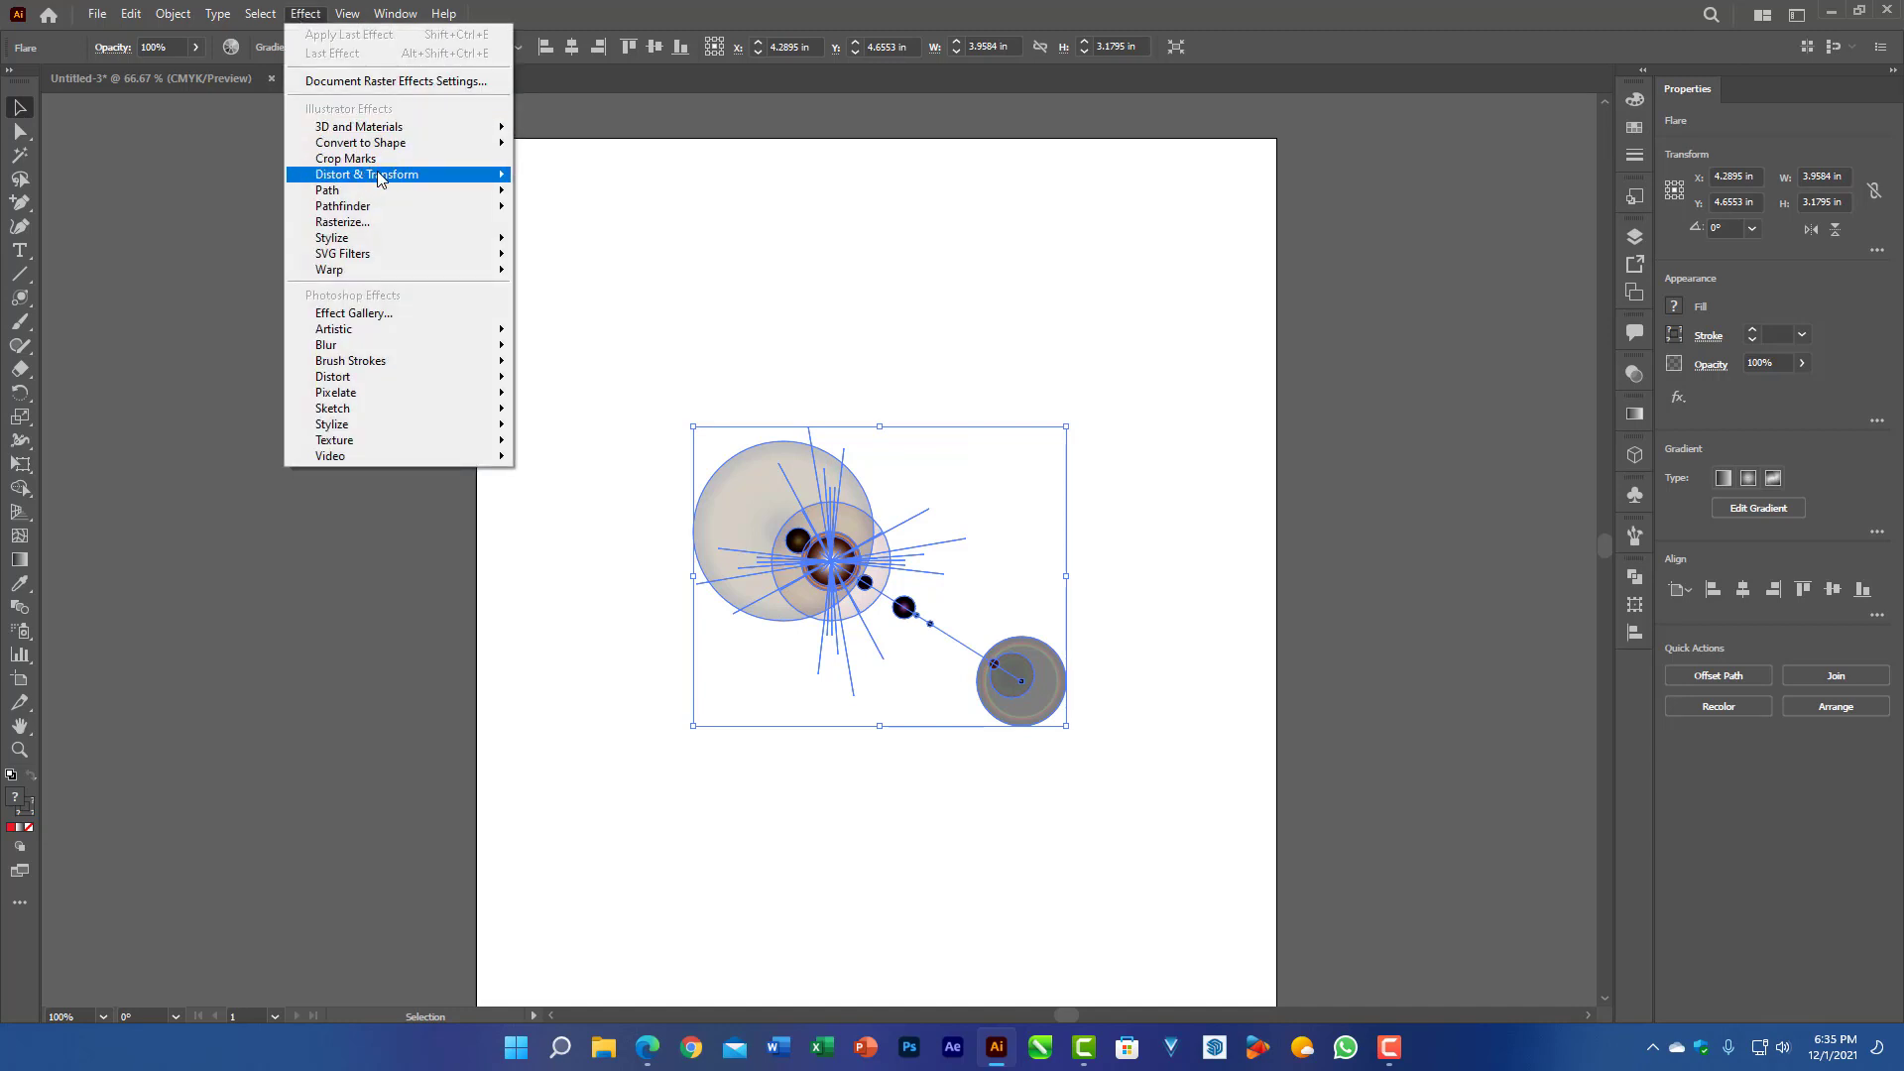
{"action": "mouse_move", "coordinate": [383, 179]}
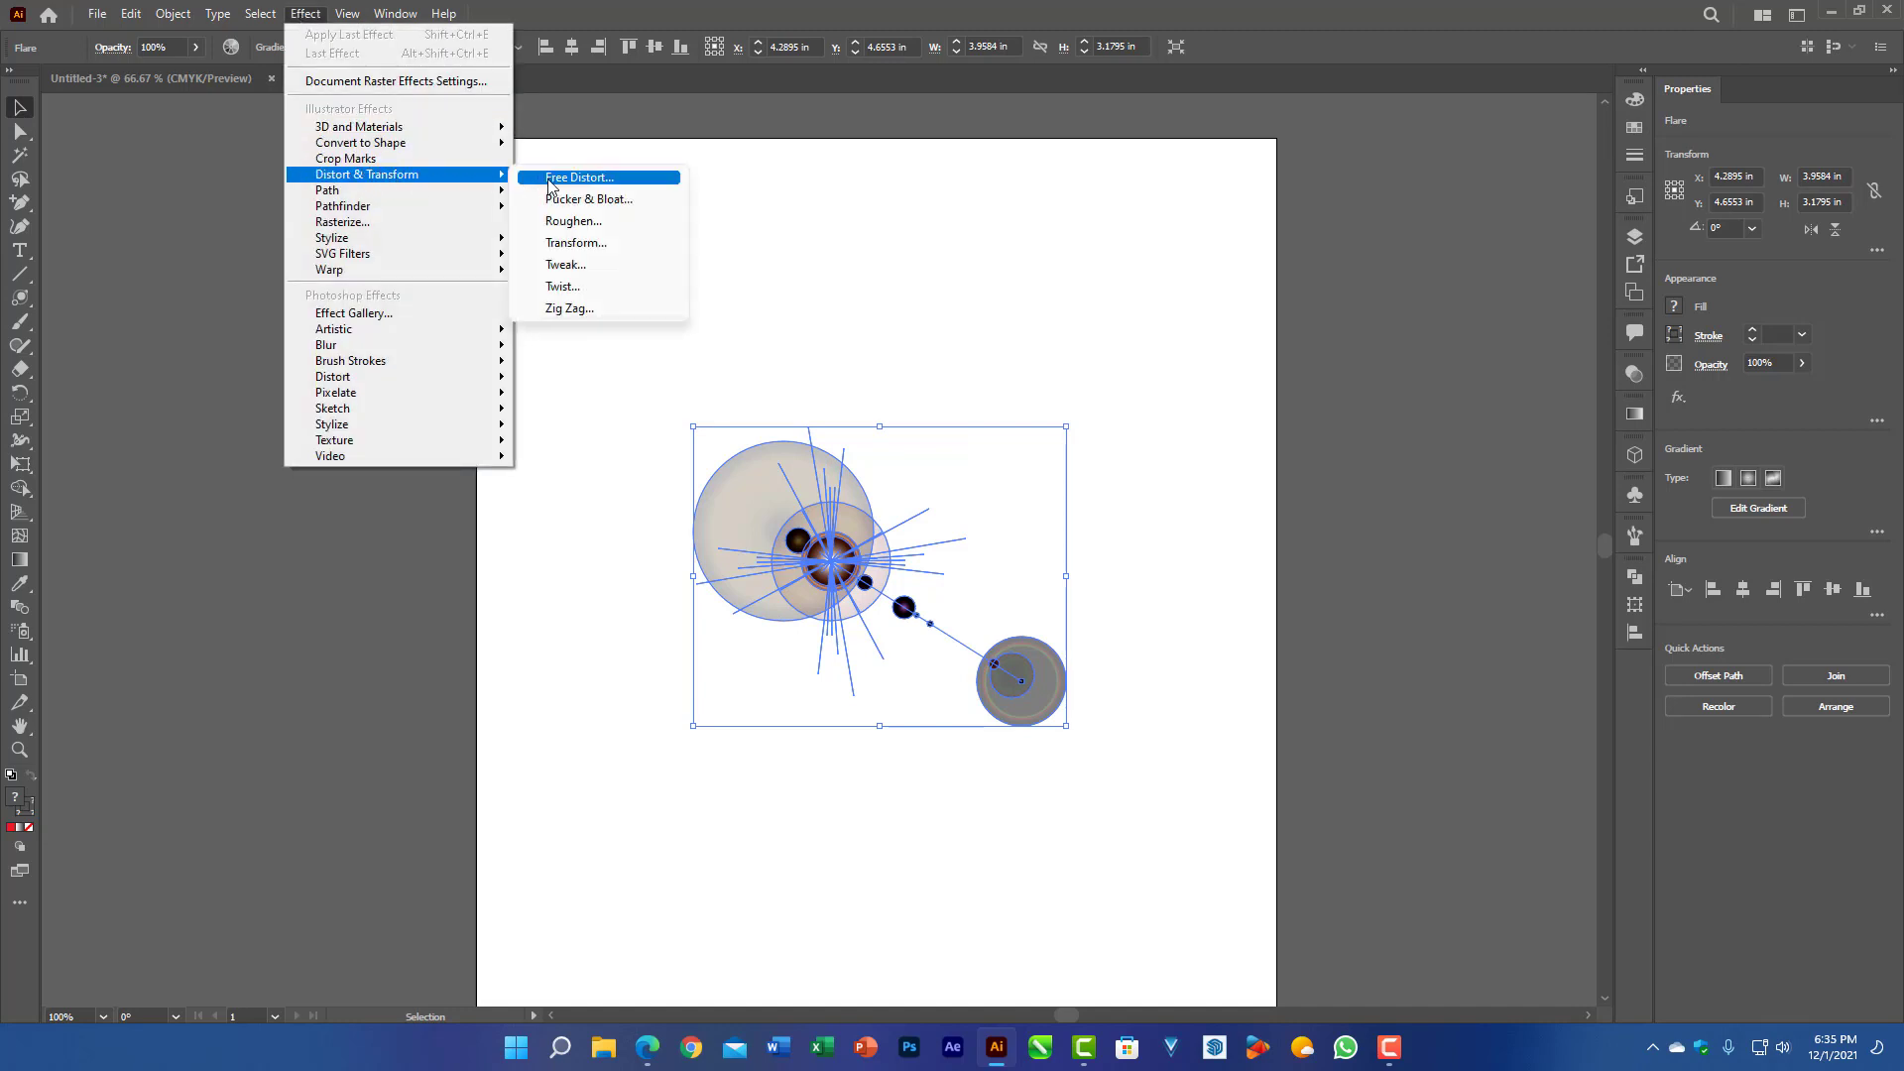
{"action": "left_click", "coordinate": [575, 243]}
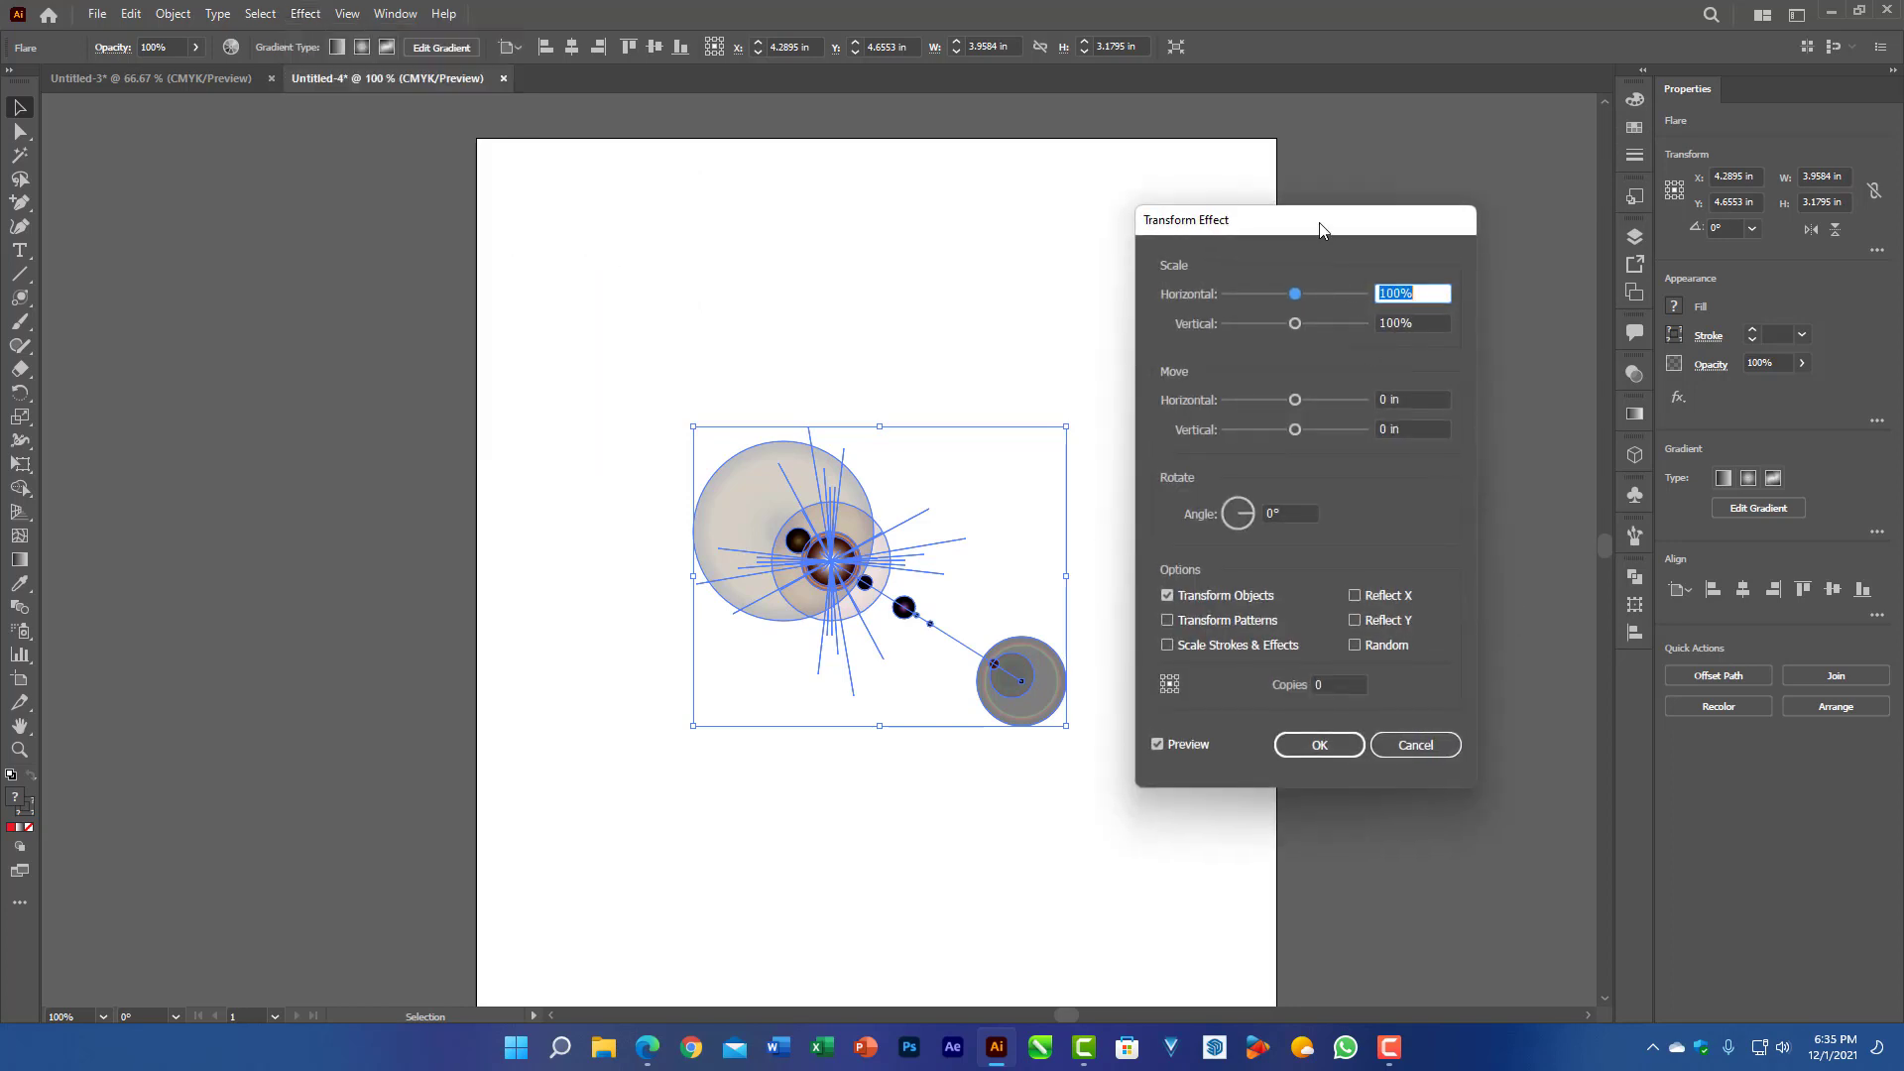
{"action": "left_click_drag", "start_coordinate": [1320, 229], "coordinate": [1400, 229]}
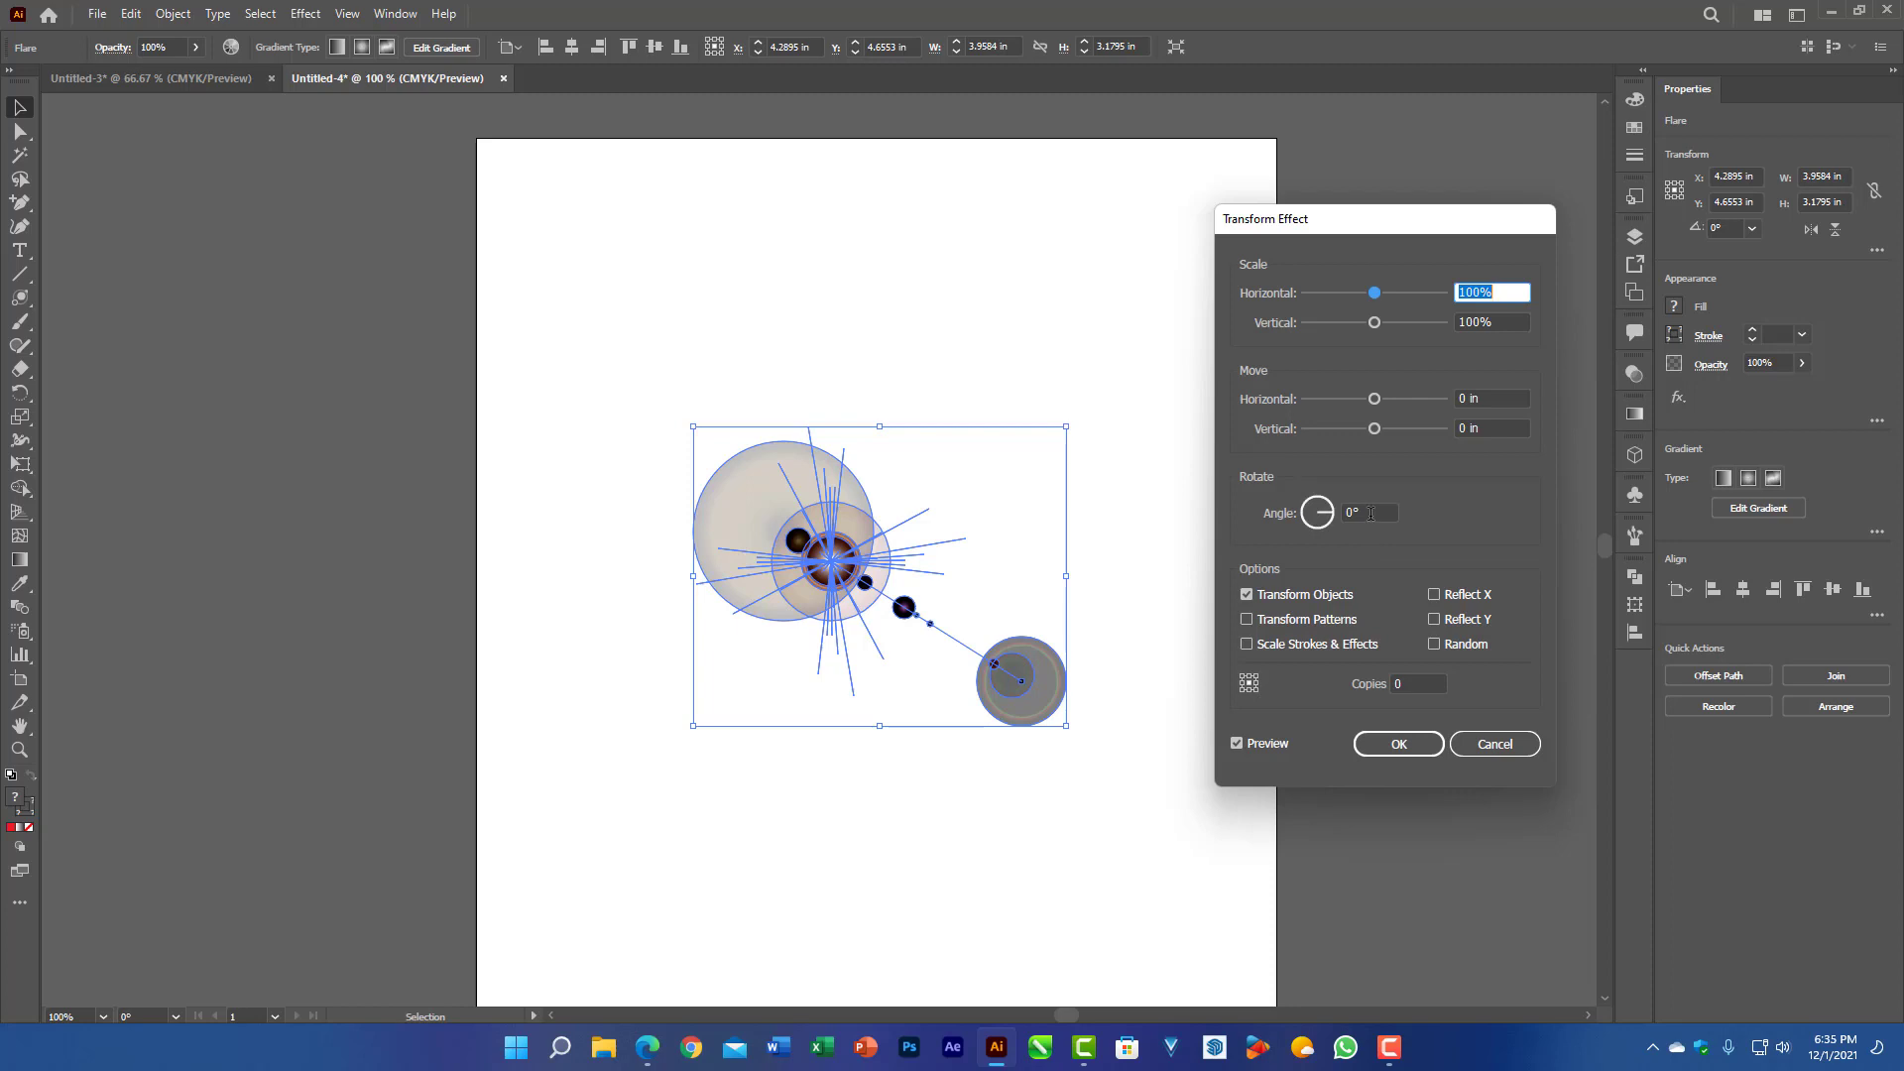
{"action": "left_click", "coordinate": [1237, 744]}
{"action": "left_click", "coordinate": [1354, 513]}
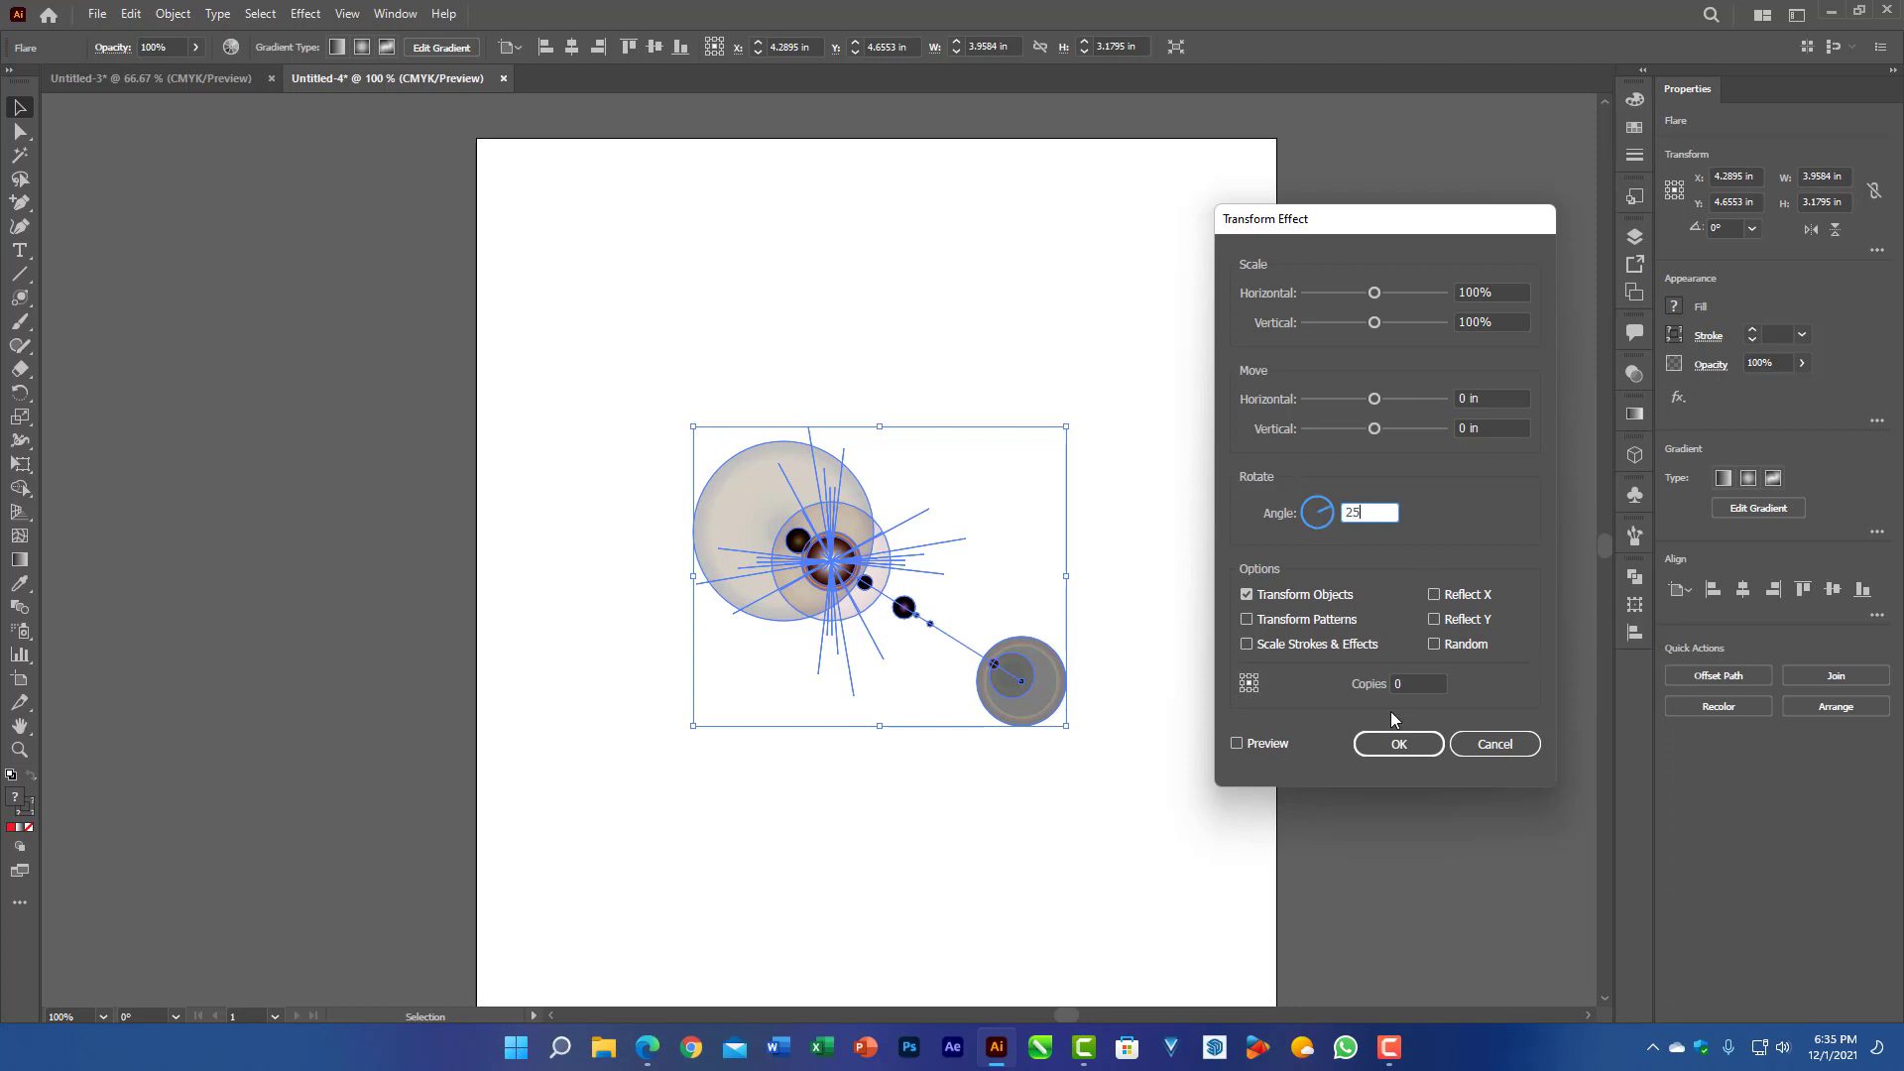
{"action": "left_click", "coordinate": [1407, 686]}
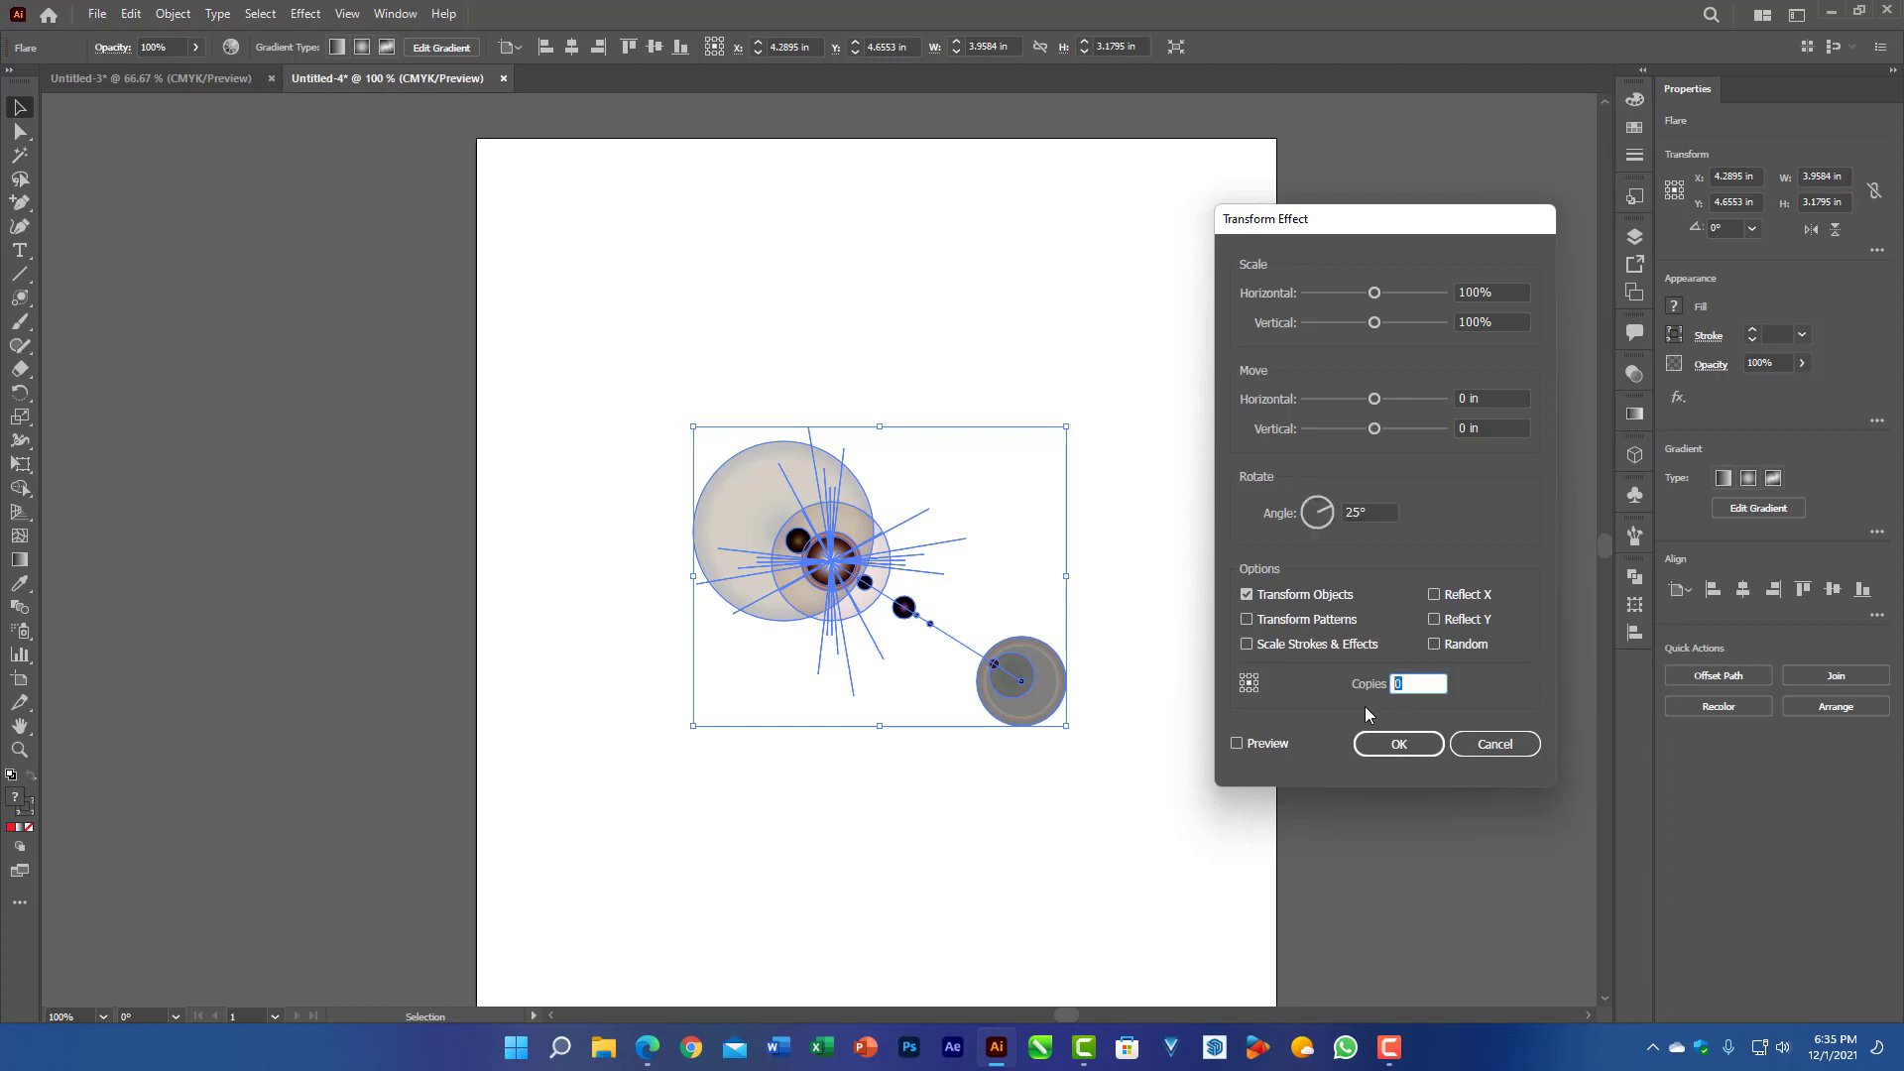
{"action": "type", "text": "15"}
{"action": "left_click", "coordinate": [1238, 744]}
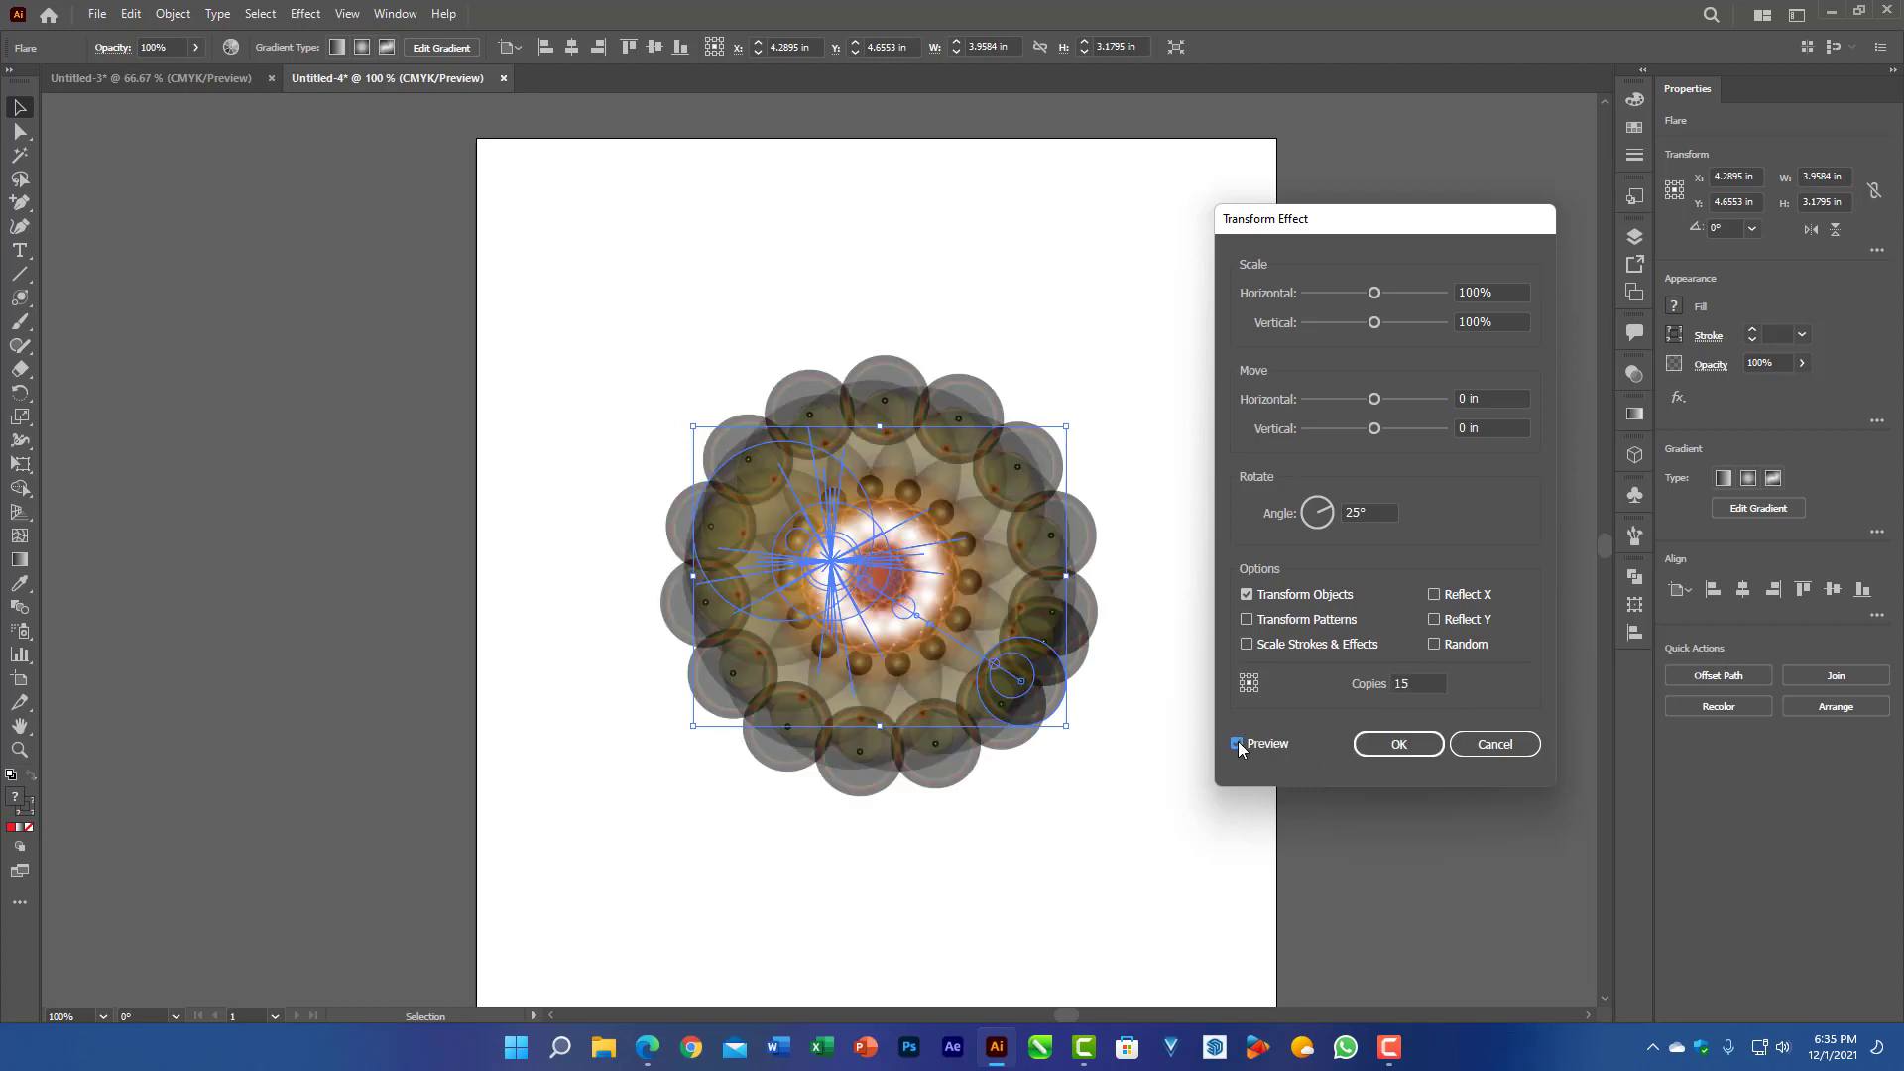
{"action": "left_click", "coordinate": [1398, 744]}
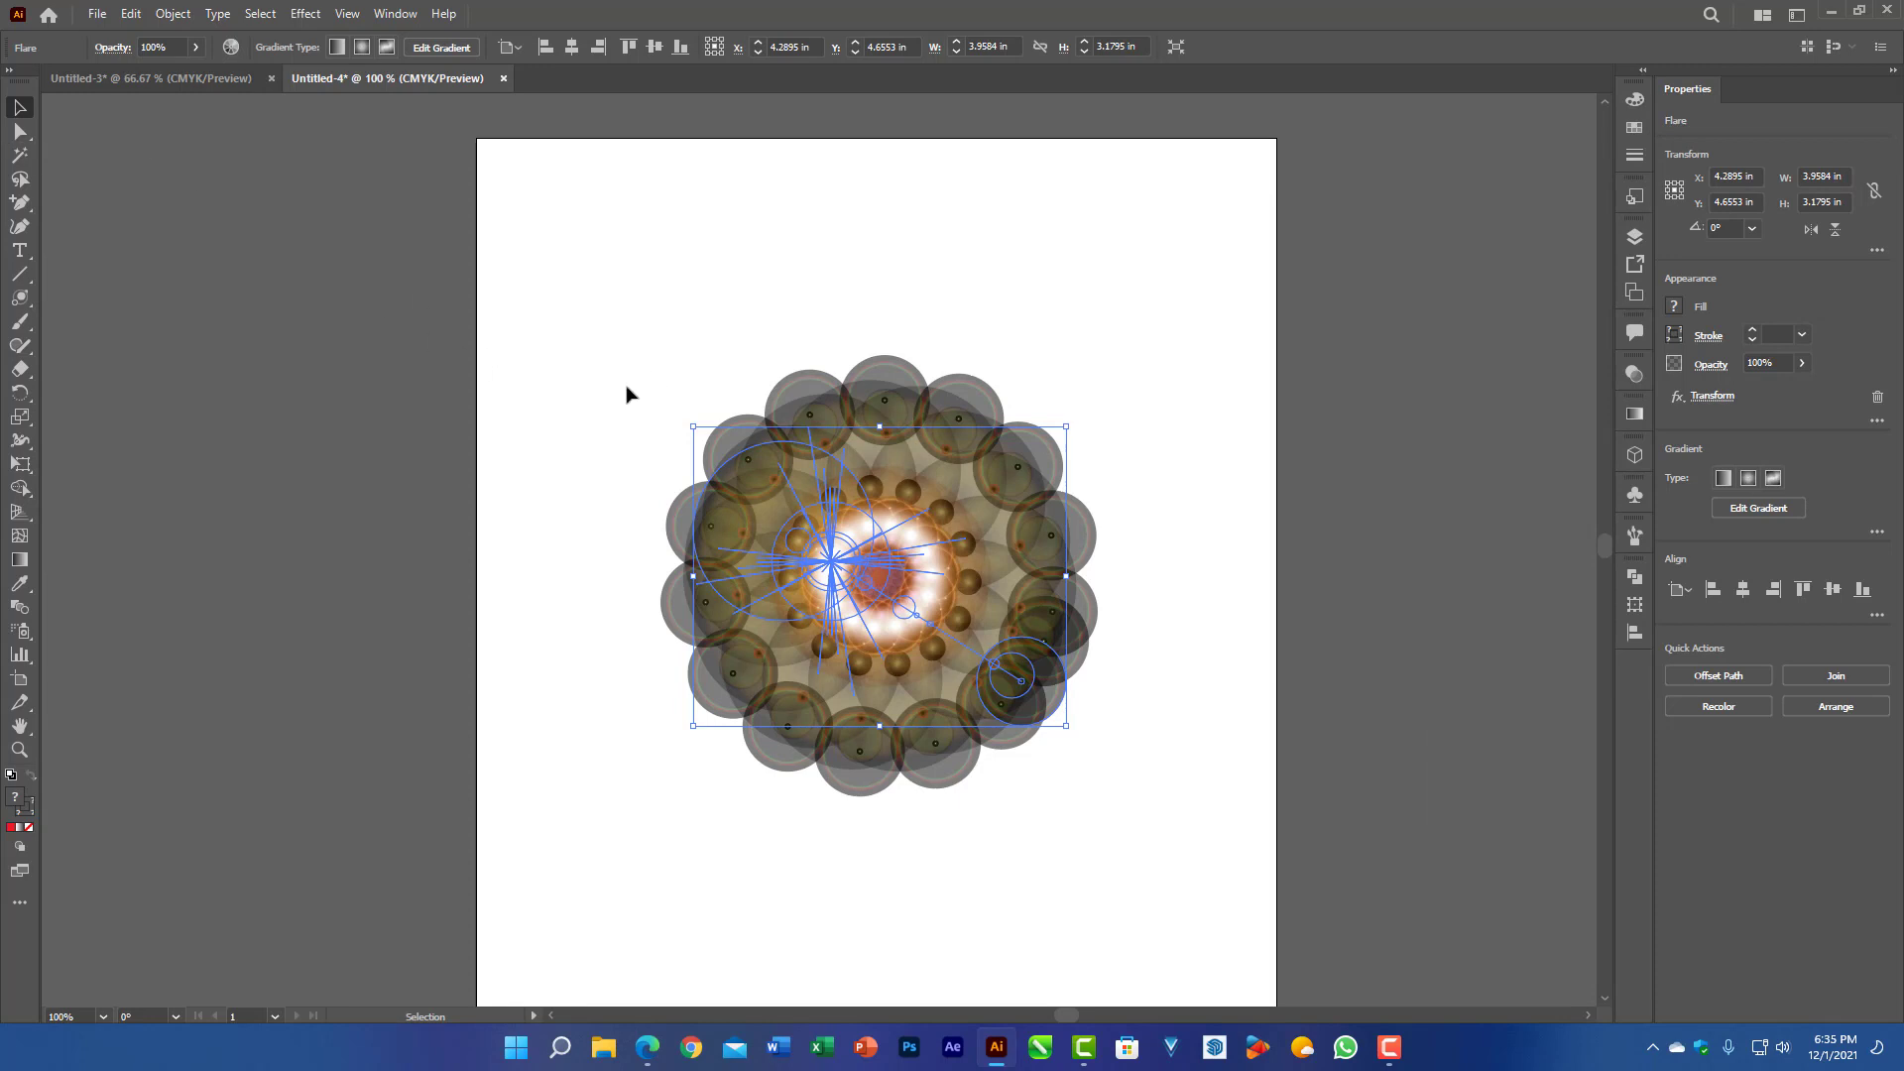
{"action": "left_click", "coordinate": [627, 391]}
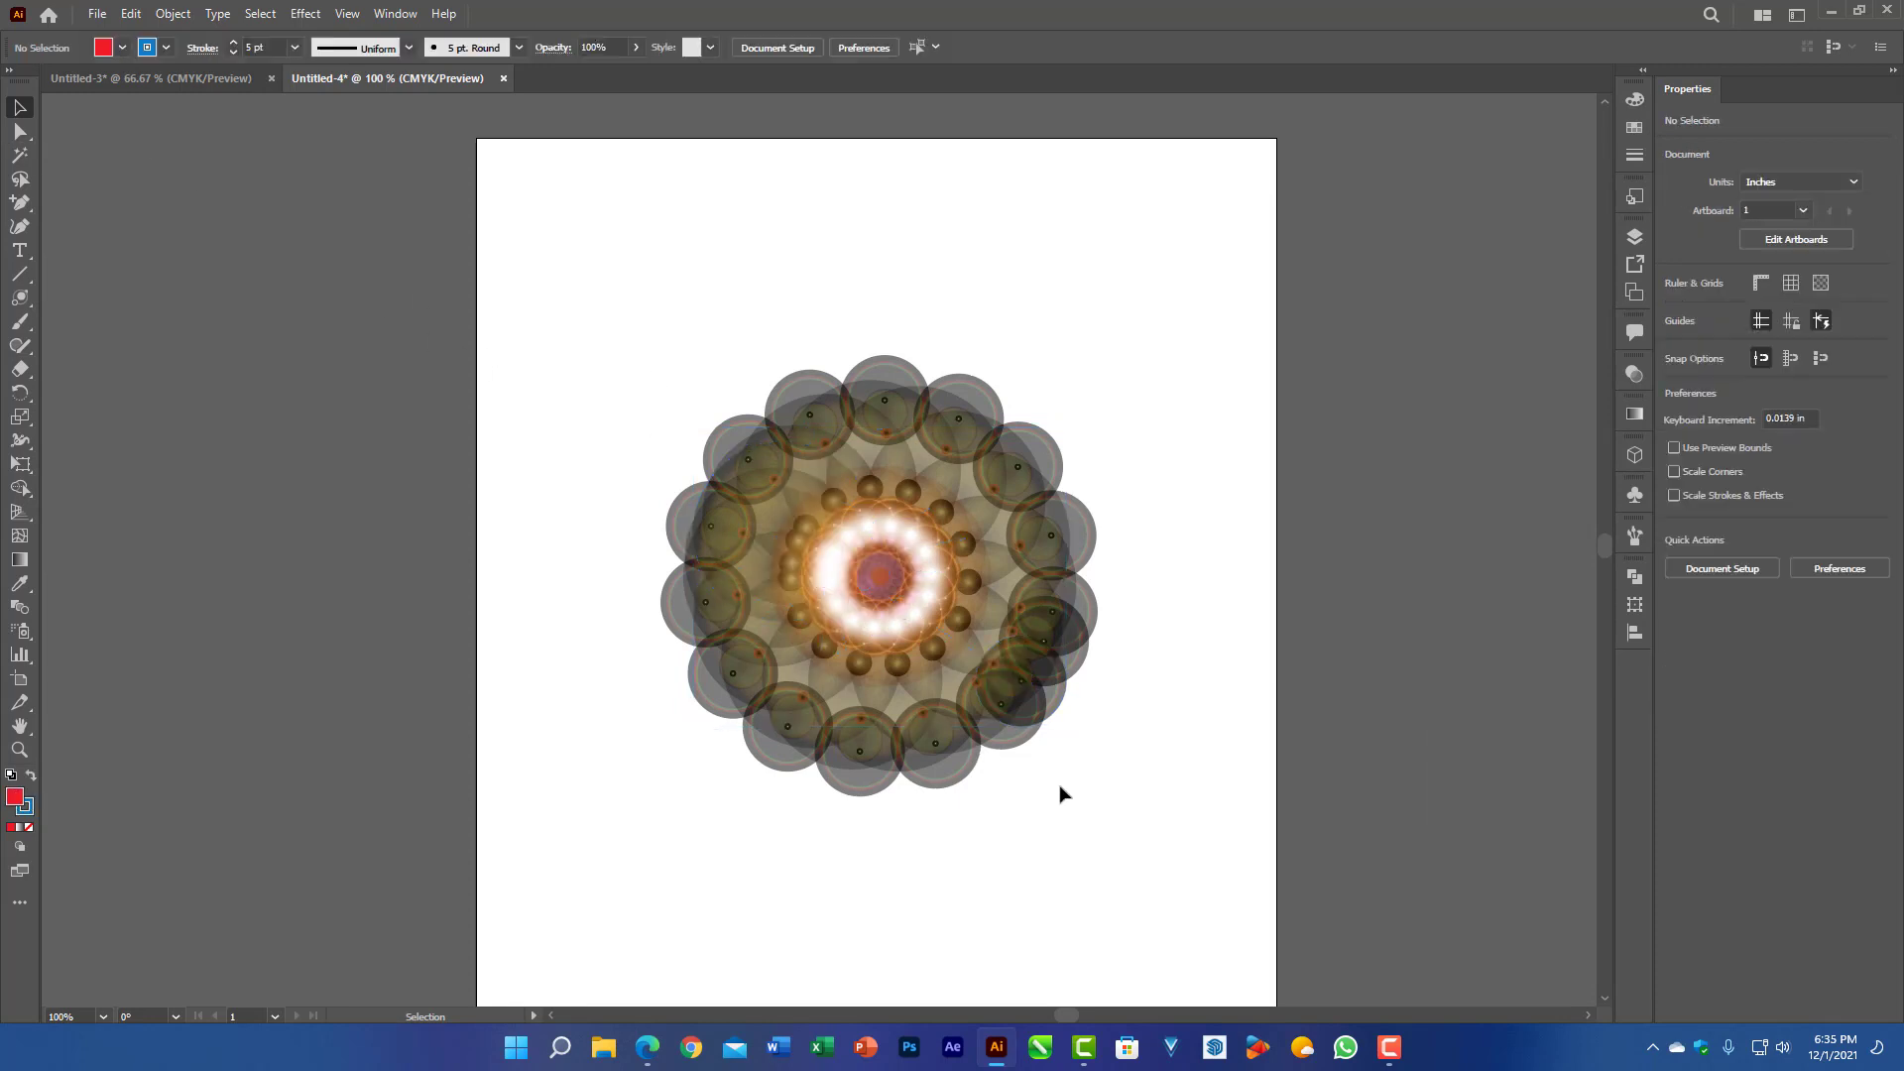
Step: Scale the rotated flare pattern down to roughly half size, duplicate it into a two-by-two arrangement, and deselect
{"action": "left_click_drag", "start_coordinate": [606, 312], "coordinate": [1140, 859]}
{"action": "left_click_drag", "start_coordinate": [1065, 731], "coordinate": [1047, 523]}
{"action": "left_click_drag", "start_coordinate": [629, 353], "coordinate": [1170, 651]}
{"action": "left_click_drag", "start_coordinate": [1015, 561], "coordinate": [1012, 773]}
{"action": "left_click", "coordinate": [622, 345]}
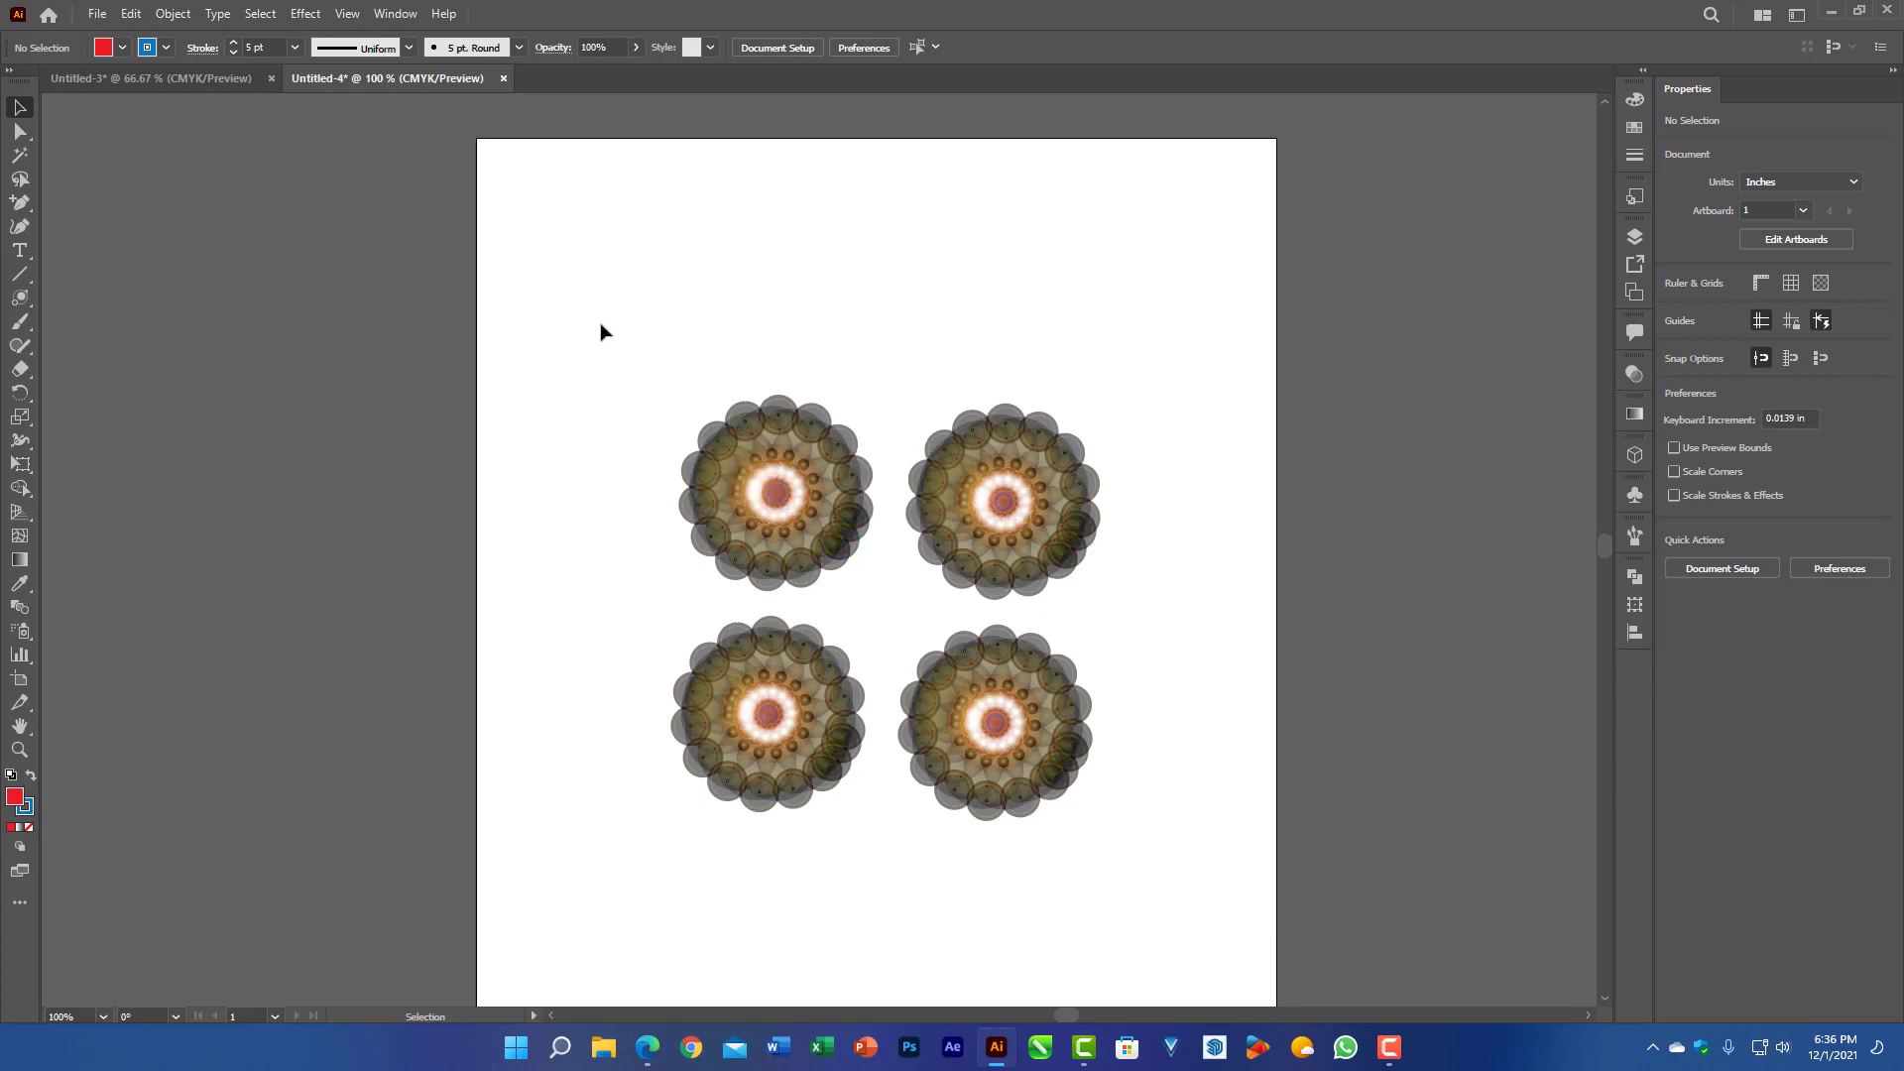
Step: Delete all four flare patterns from the artboard
{"action": "left_click_drag", "start_coordinate": [599, 324], "coordinate": [1151, 853]}
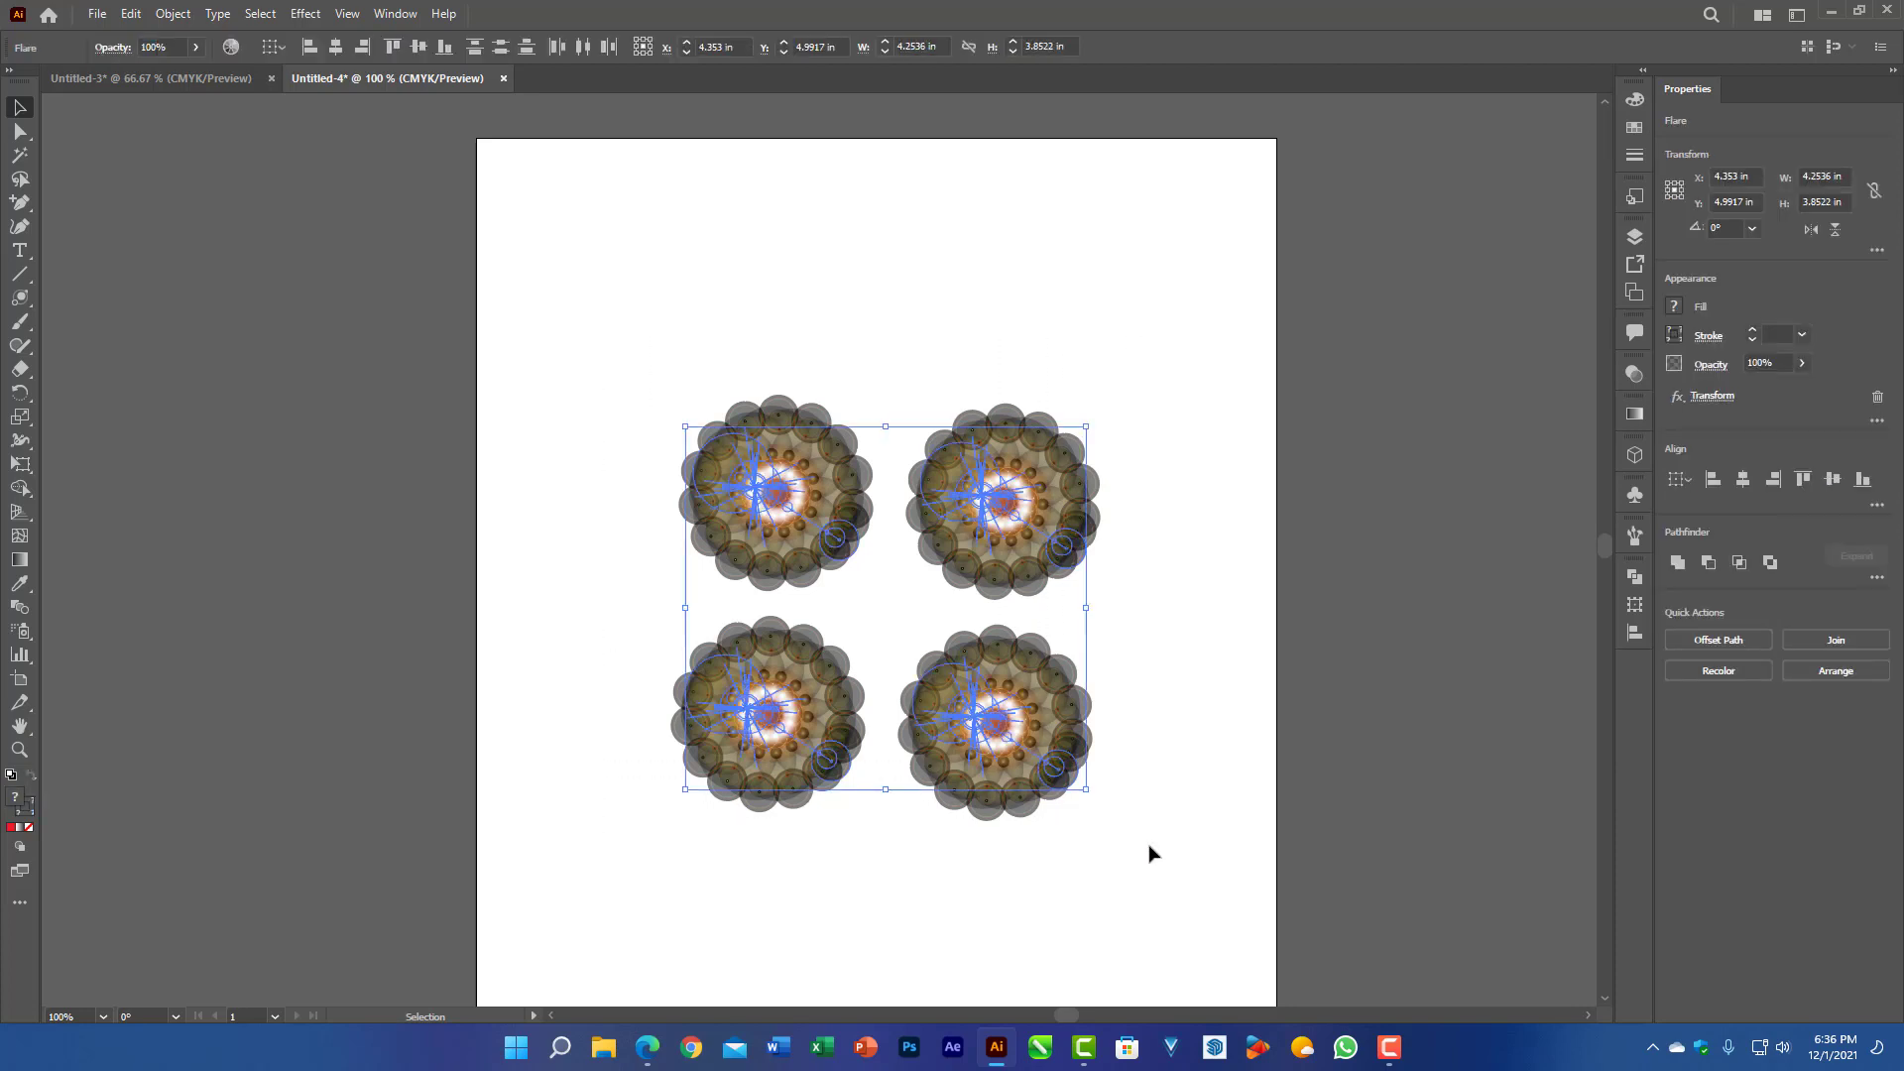
{"action": "key", "text": "Delete"}
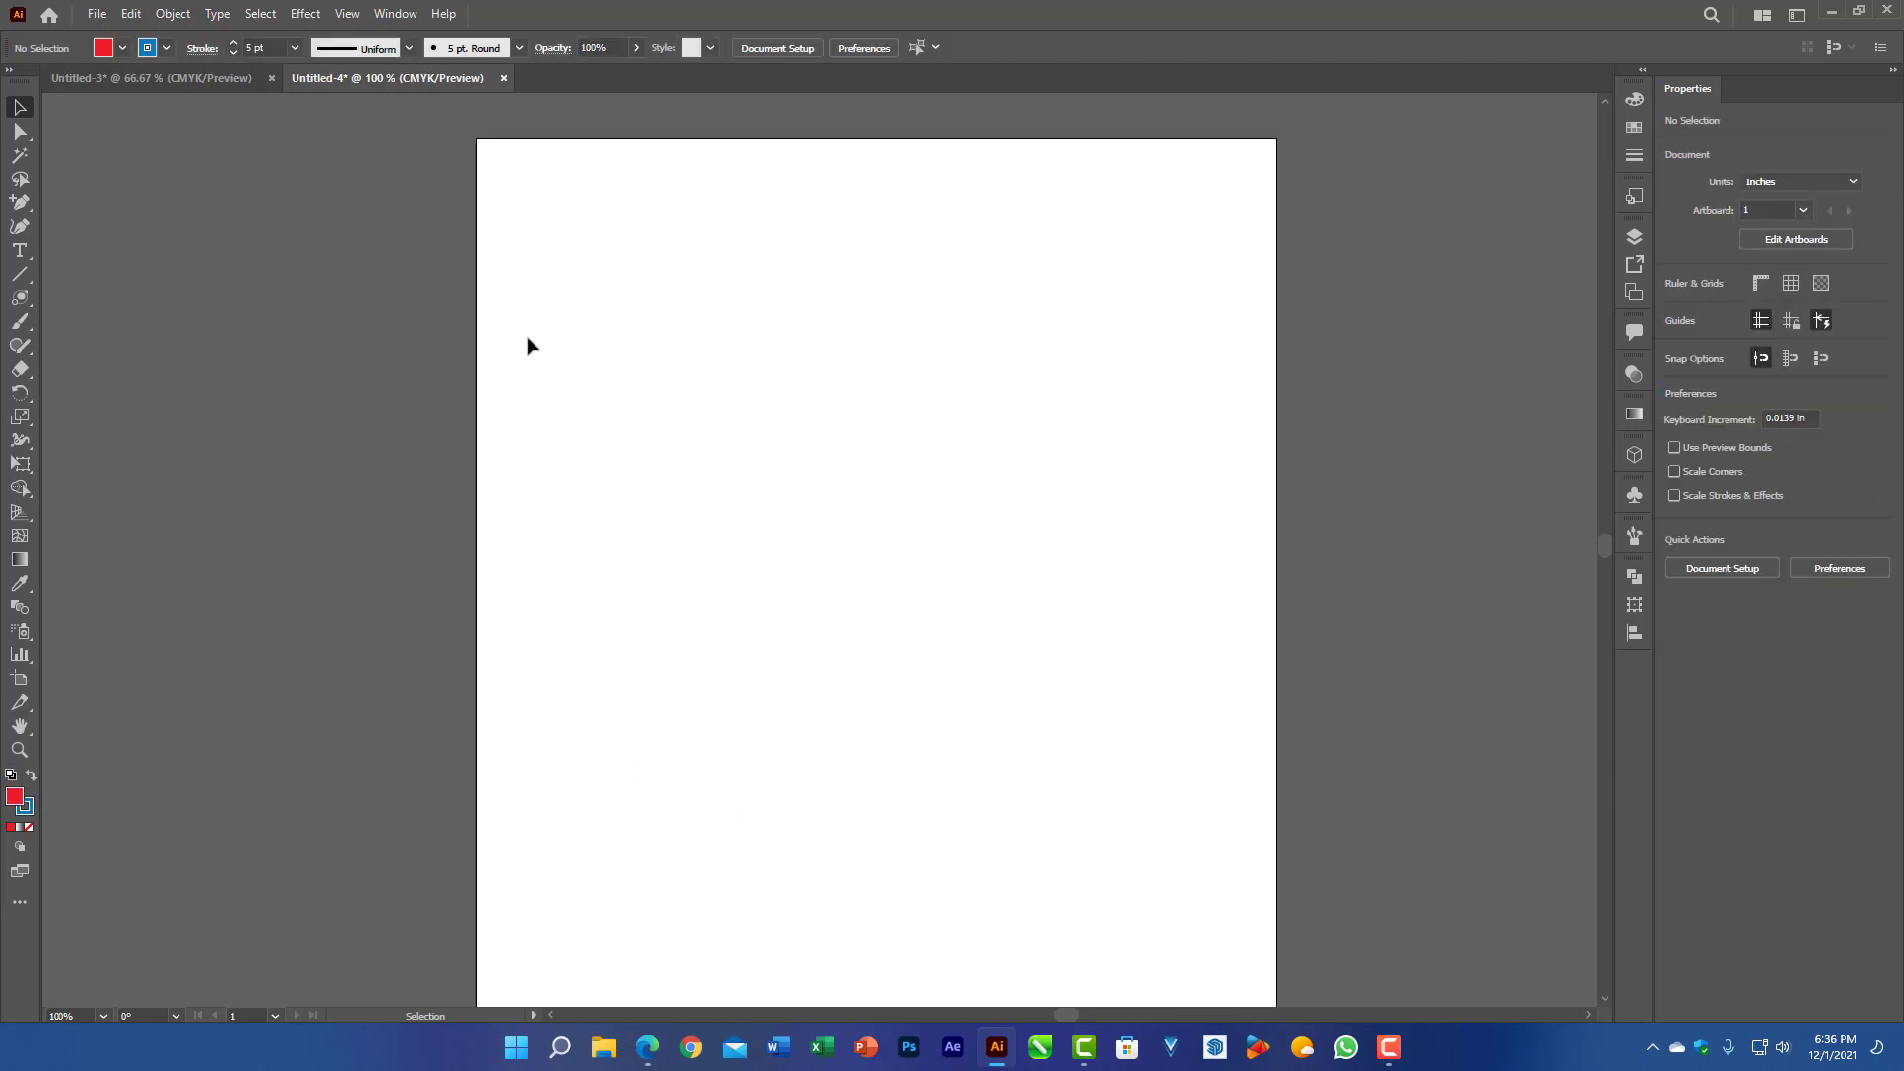
Step: Switch to the Untitled-3 document and bring its fill and stroke example squares into close view
{"action": "left_click", "coordinate": [187, 76]}
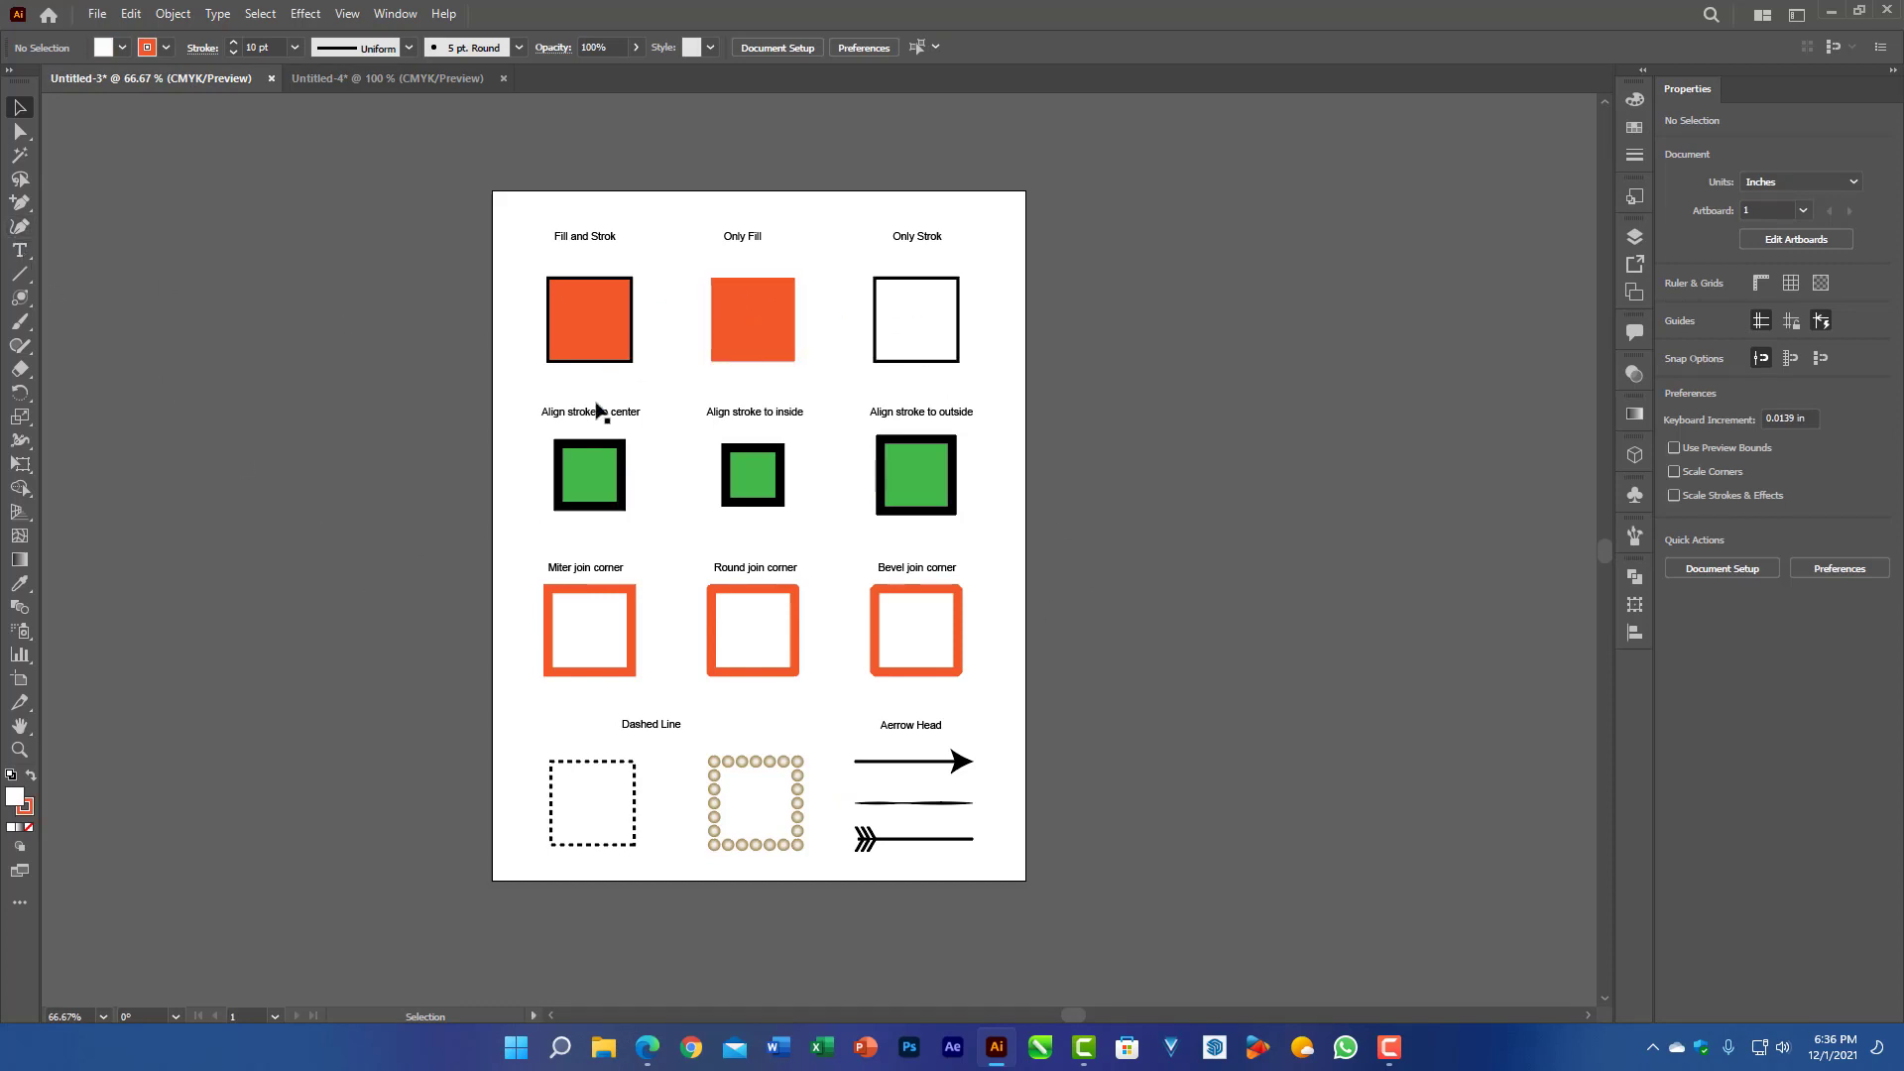
{"action": "scroll", "coordinate": [582, 285], "scroll_direction": "up", "scroll_amount": 3}
{"action": "scroll", "coordinate": [583, 288], "scroll_direction": "down", "scroll_amount": 1}
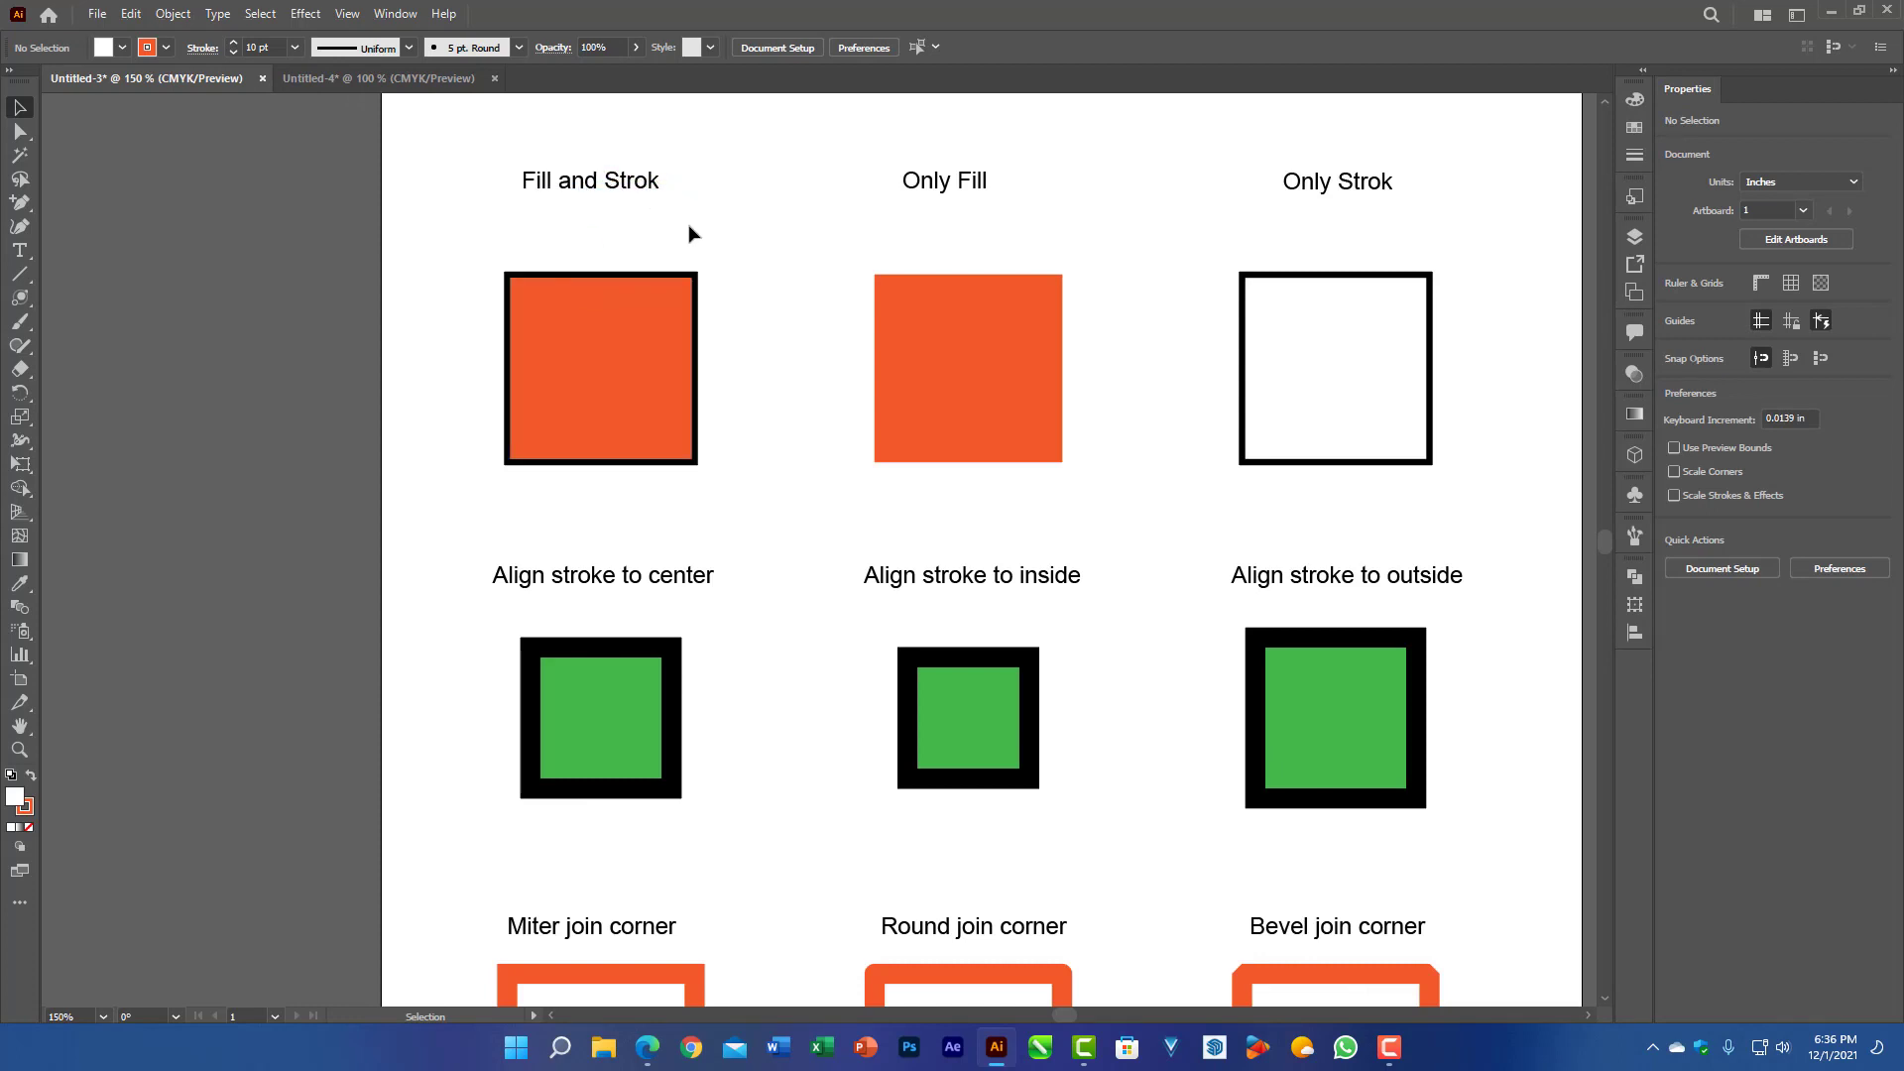
Step: Set the default fill color to blue 0F0FE8 with no object selected
{"action": "double_click", "coordinate": [15, 799]}
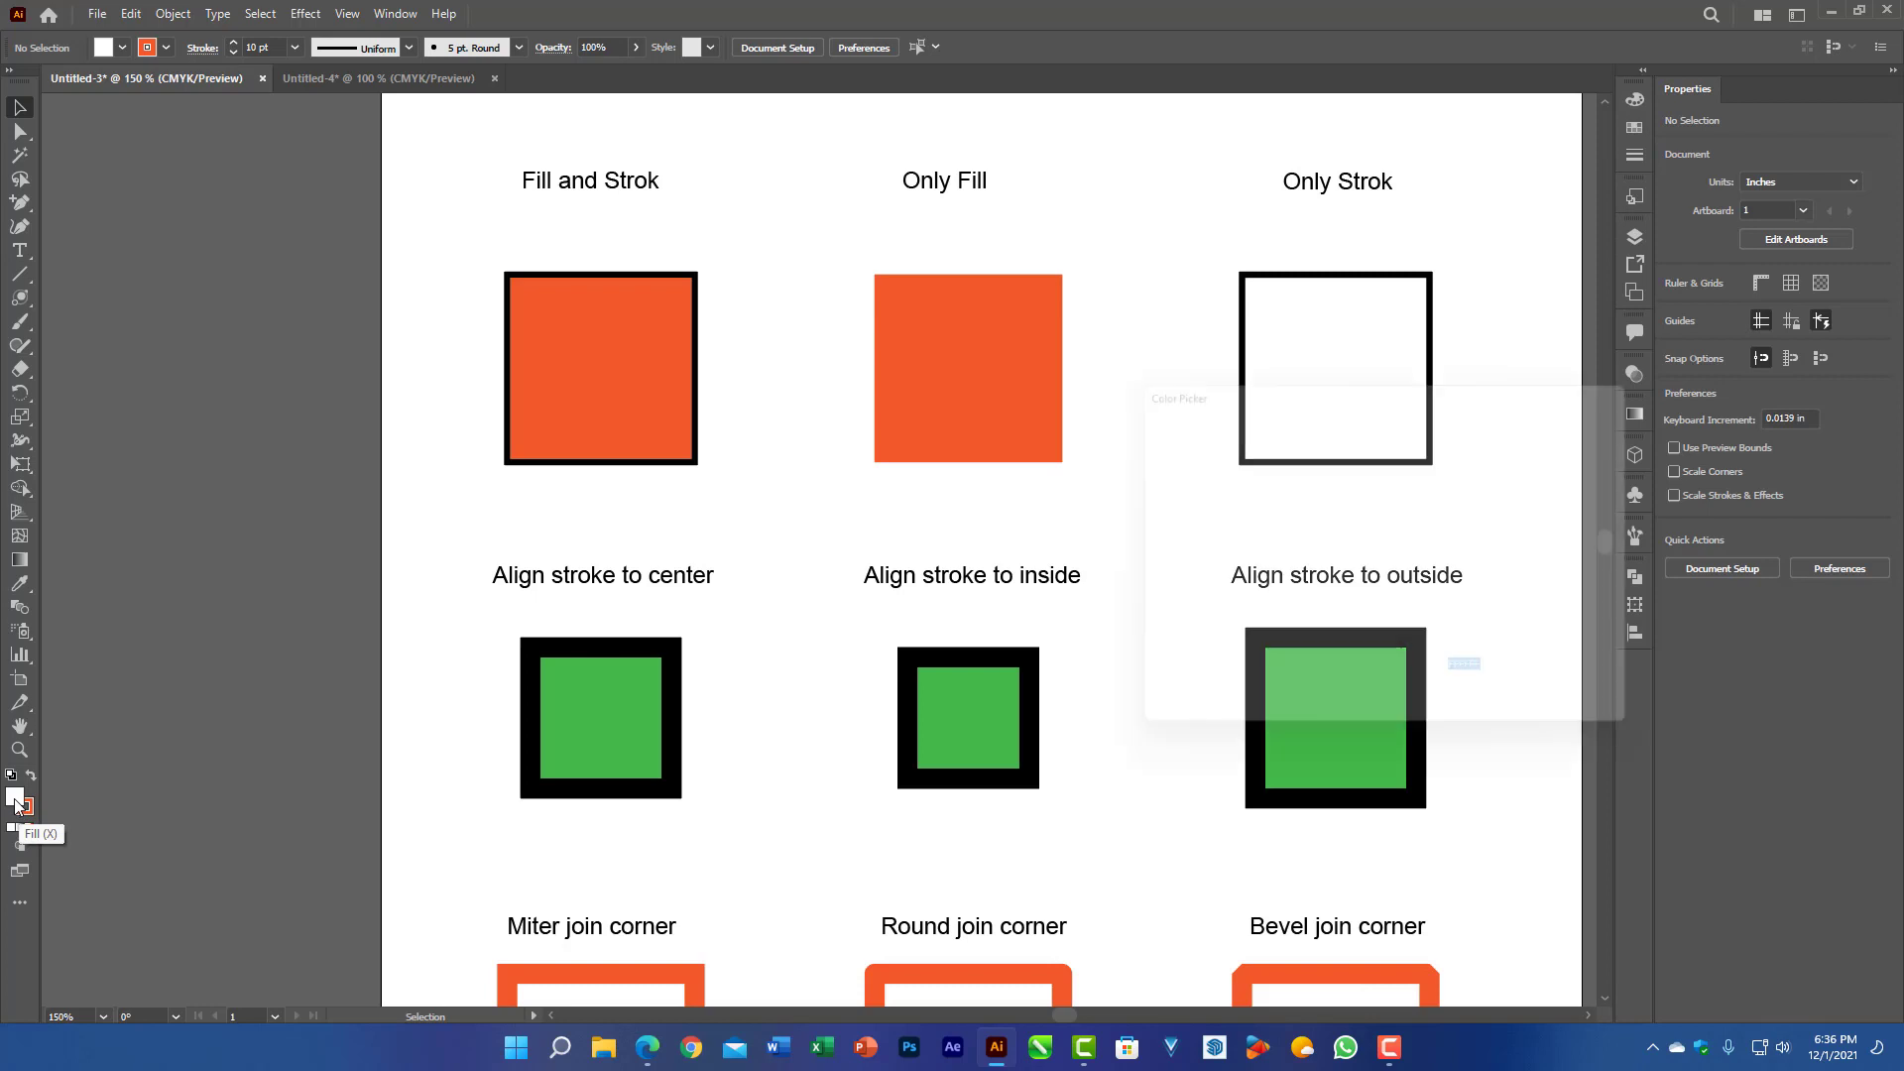
{"action": "left_click_drag", "start_coordinate": [1419, 573], "coordinate": [1398, 520]}
{"action": "left_click", "coordinate": [1373, 457]}
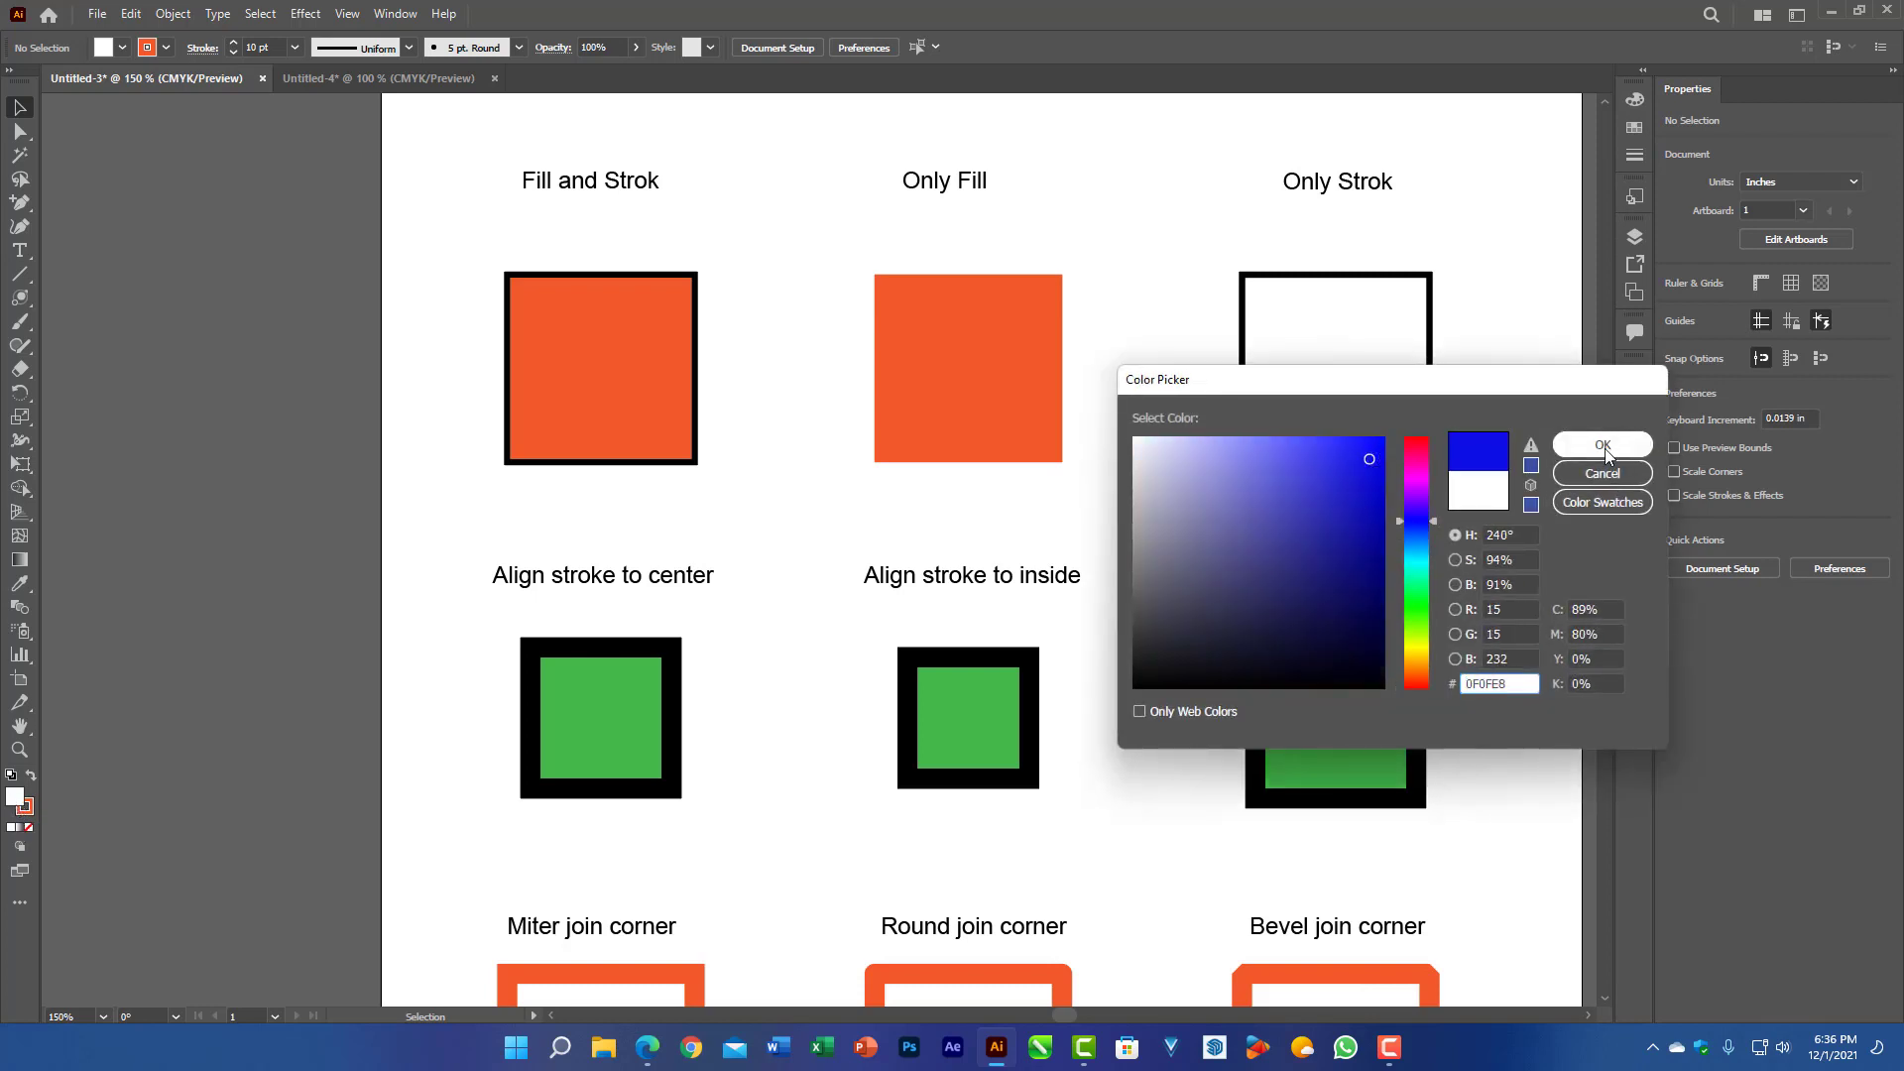
{"action": "left_click", "coordinate": [1603, 445]}
Step: Change the fill of the "Fill and Strok" square to blue 0D26D6
{"action": "left_click_drag", "start_coordinate": [459, 236], "coordinate": [616, 337]}
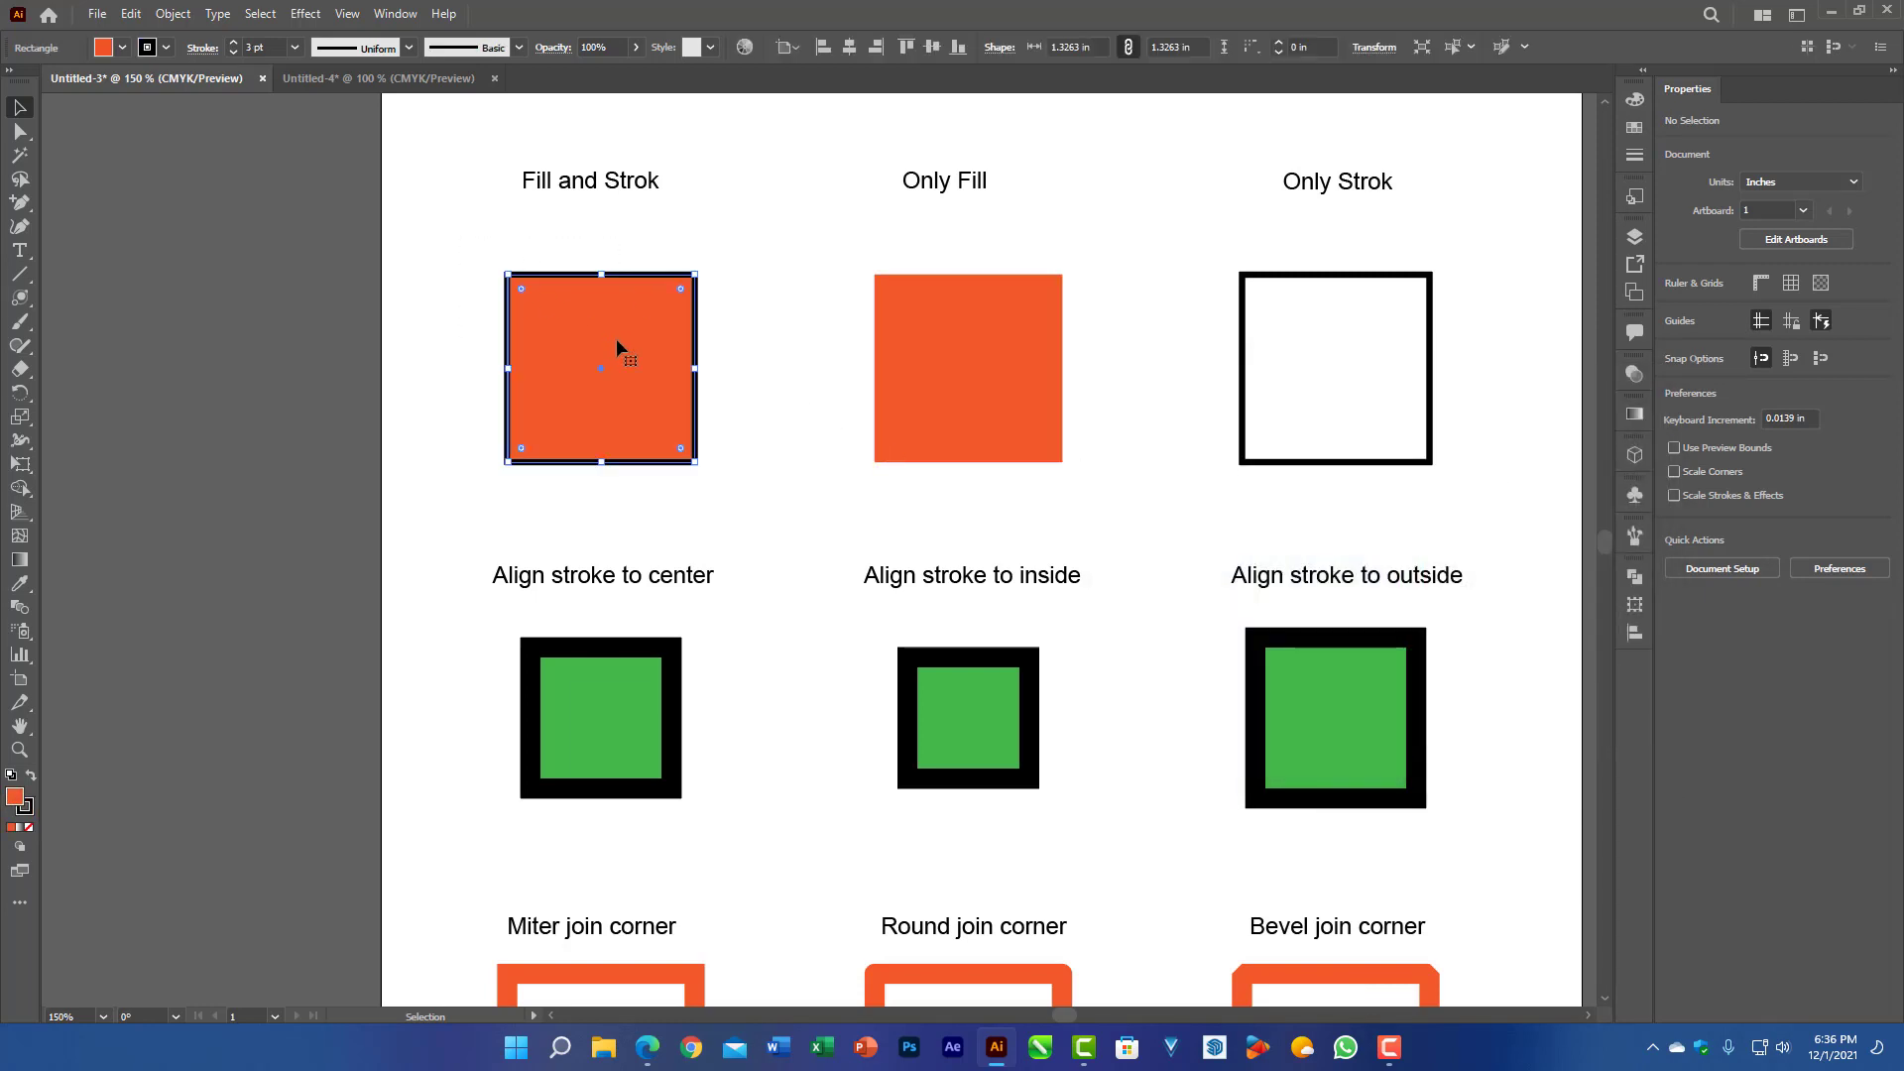
{"action": "double_click", "coordinate": [13, 798]}
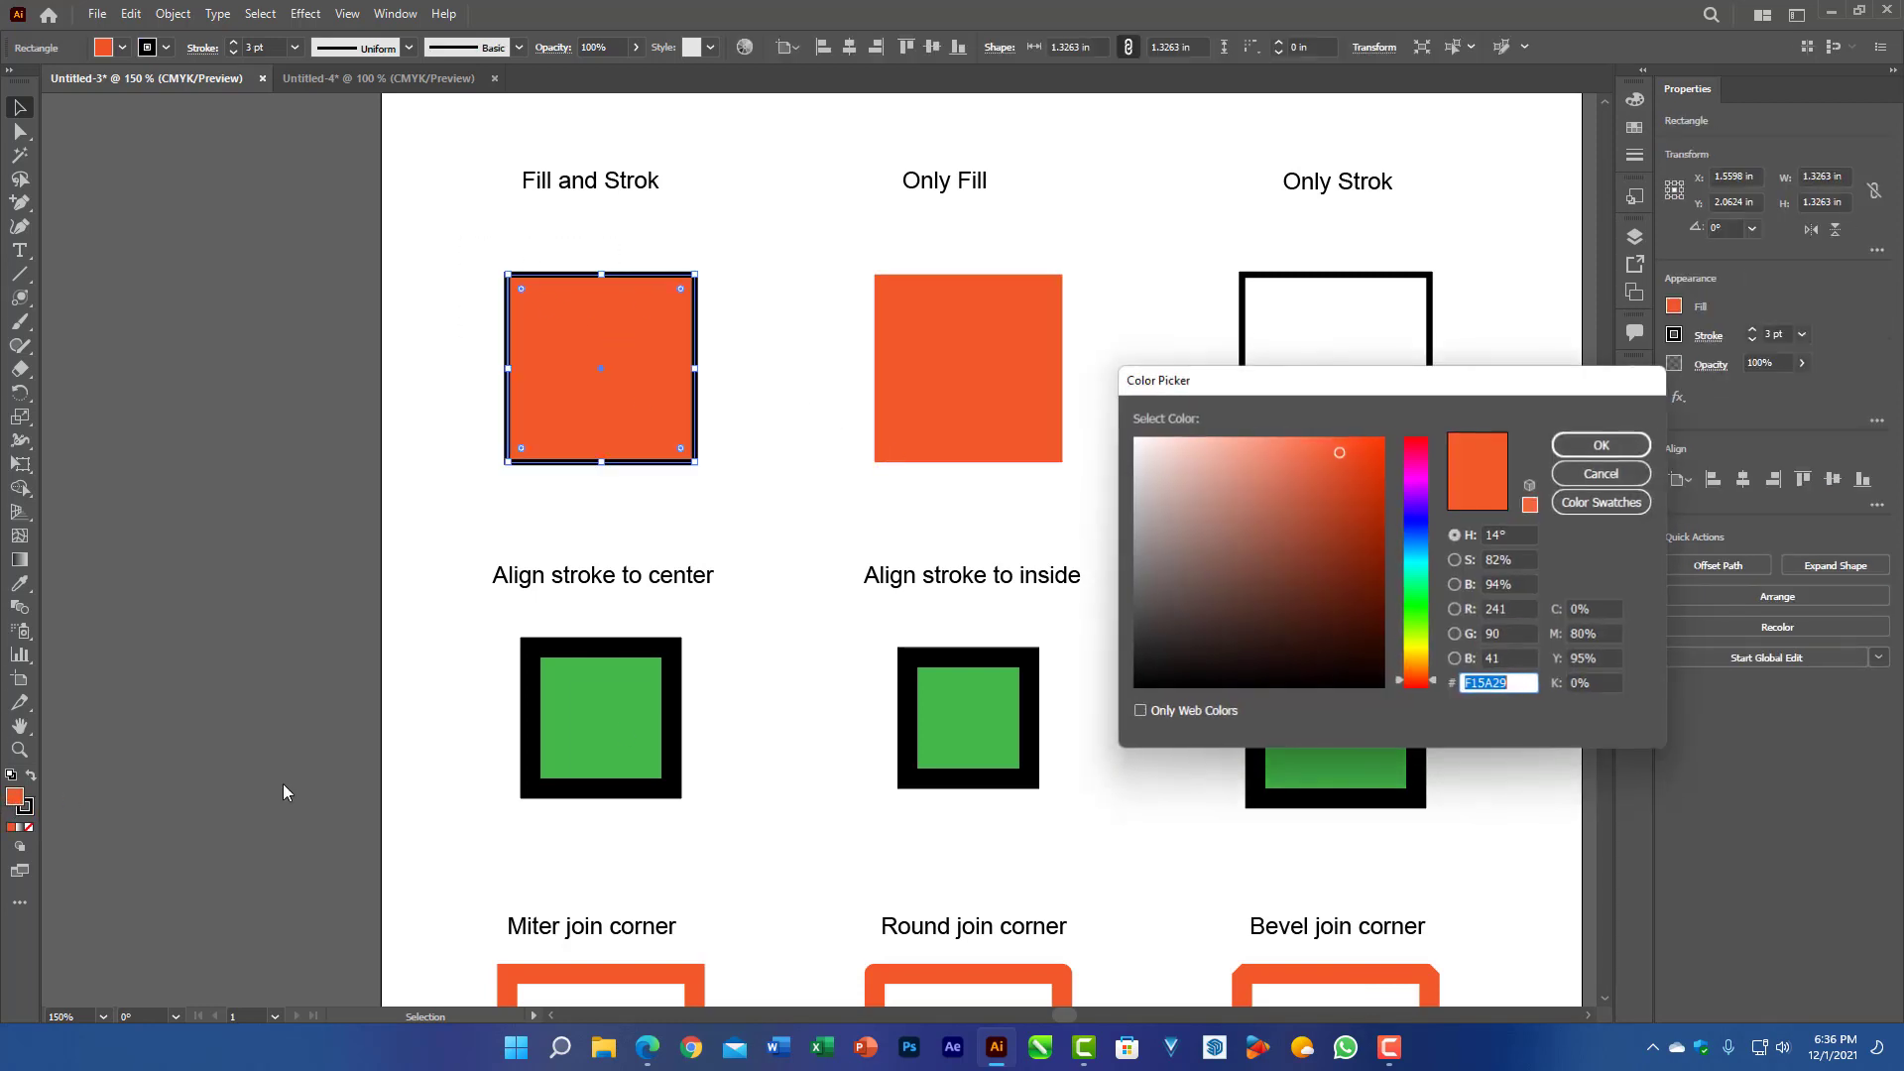
{"action": "left_click", "coordinate": [1415, 526]}
{"action": "left_click", "coordinate": [1370, 478]}
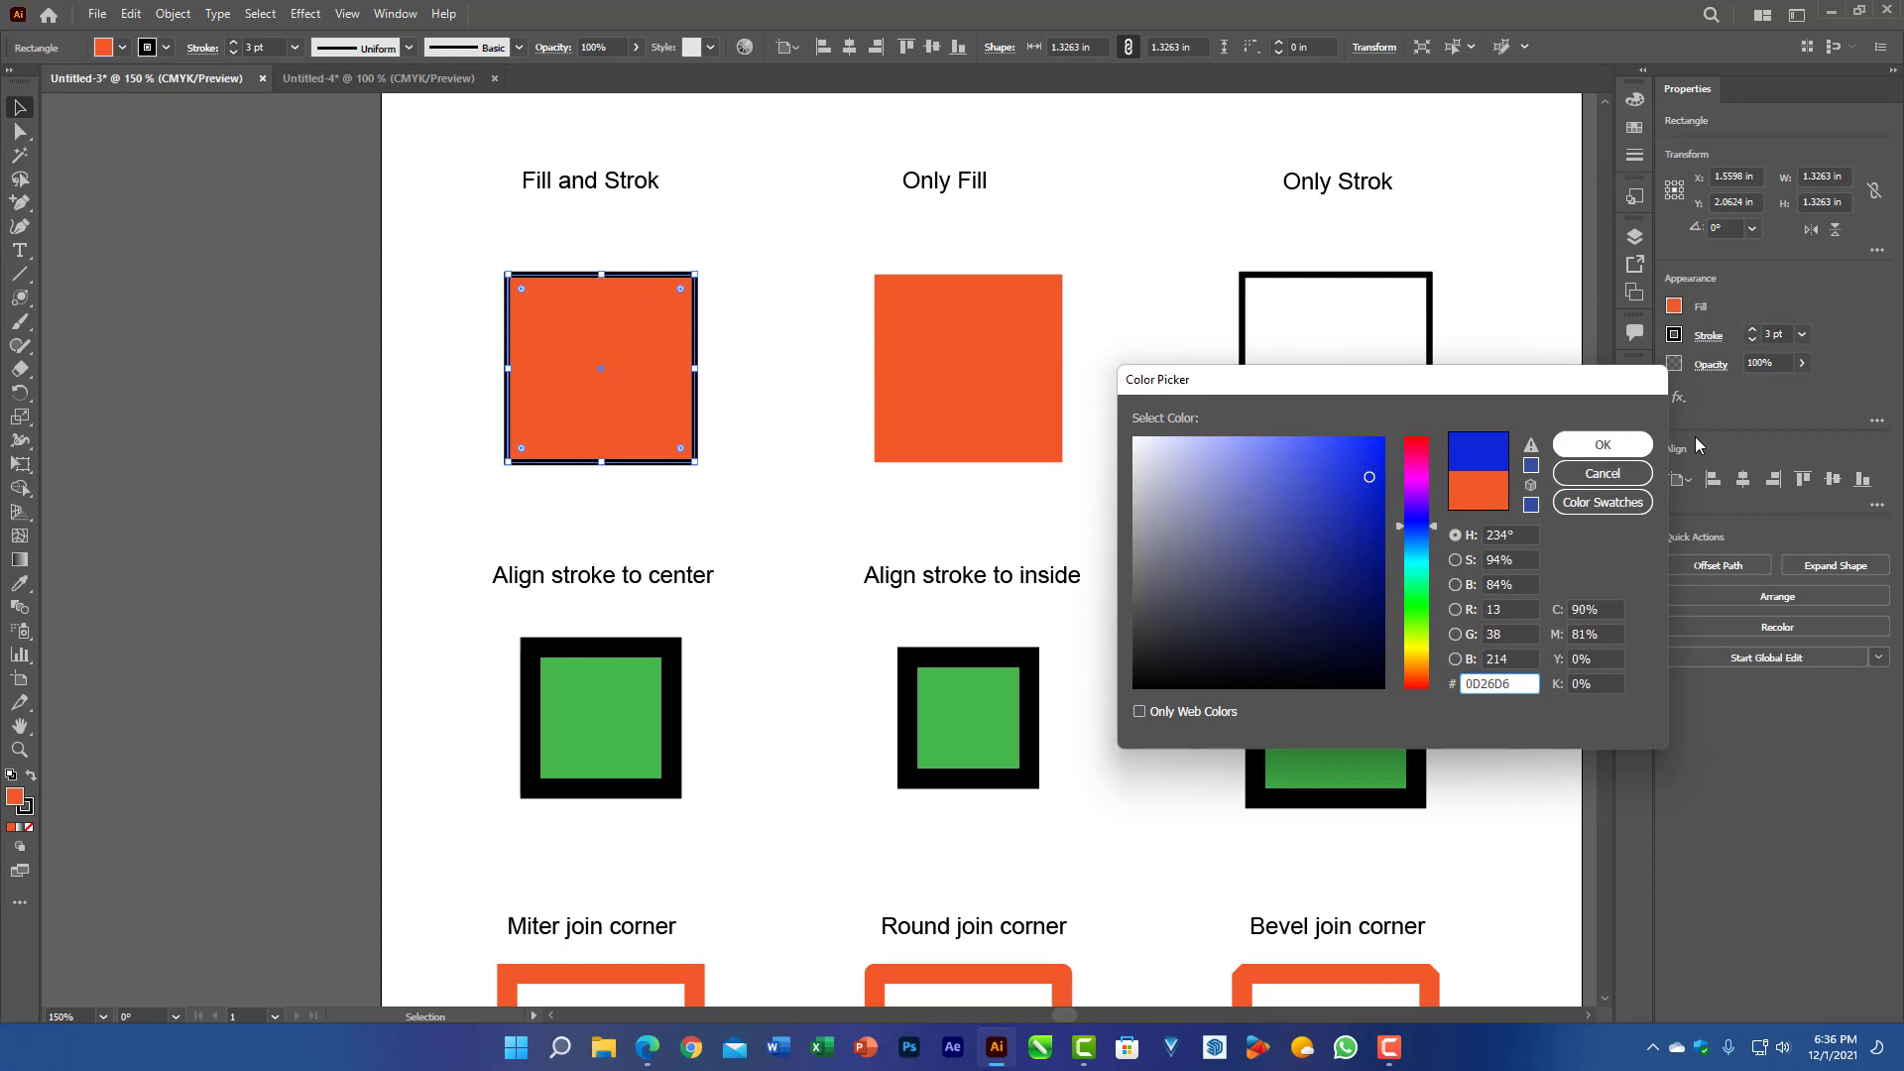
{"action": "left_click", "coordinate": [1603, 445]}
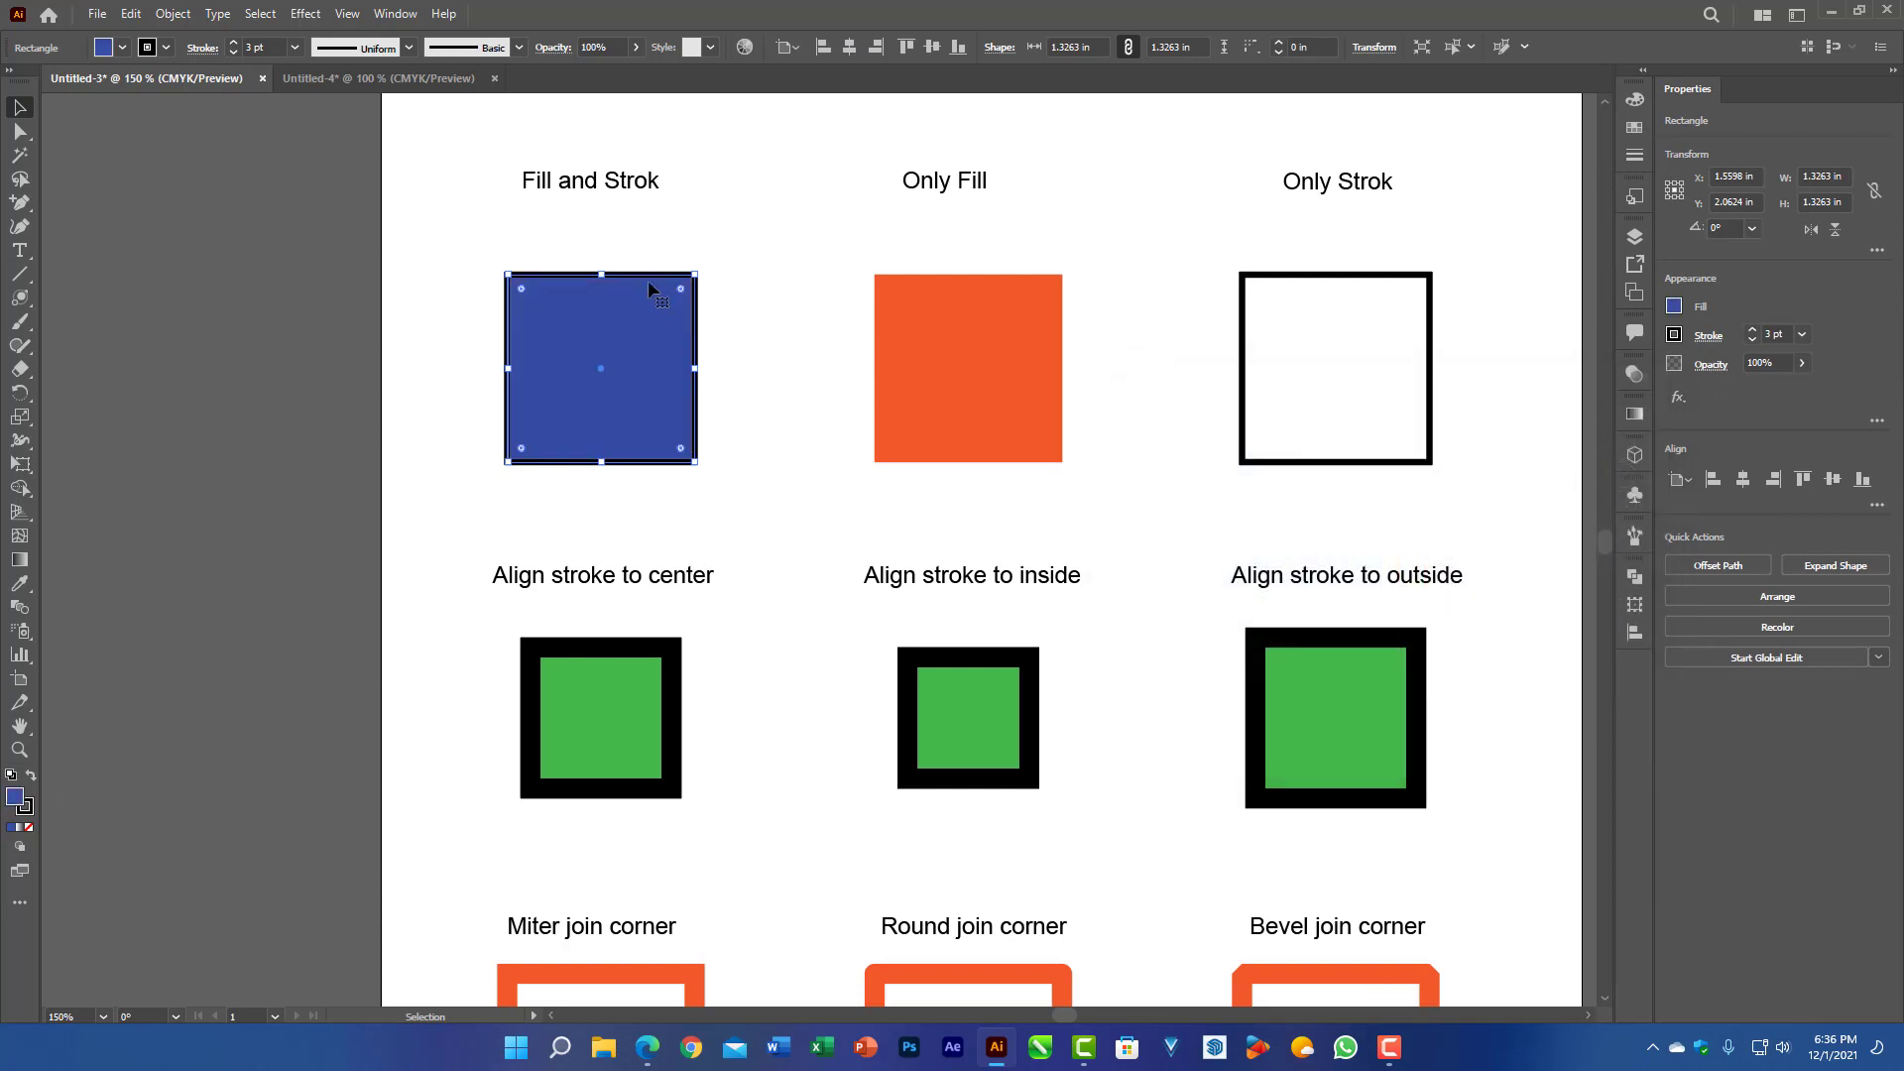
Step: Change the blue square's stroke color to green (C 61.63, M 0, Y 100, K 0) and deselect the square
{"action": "double_click", "coordinate": [27, 810]}
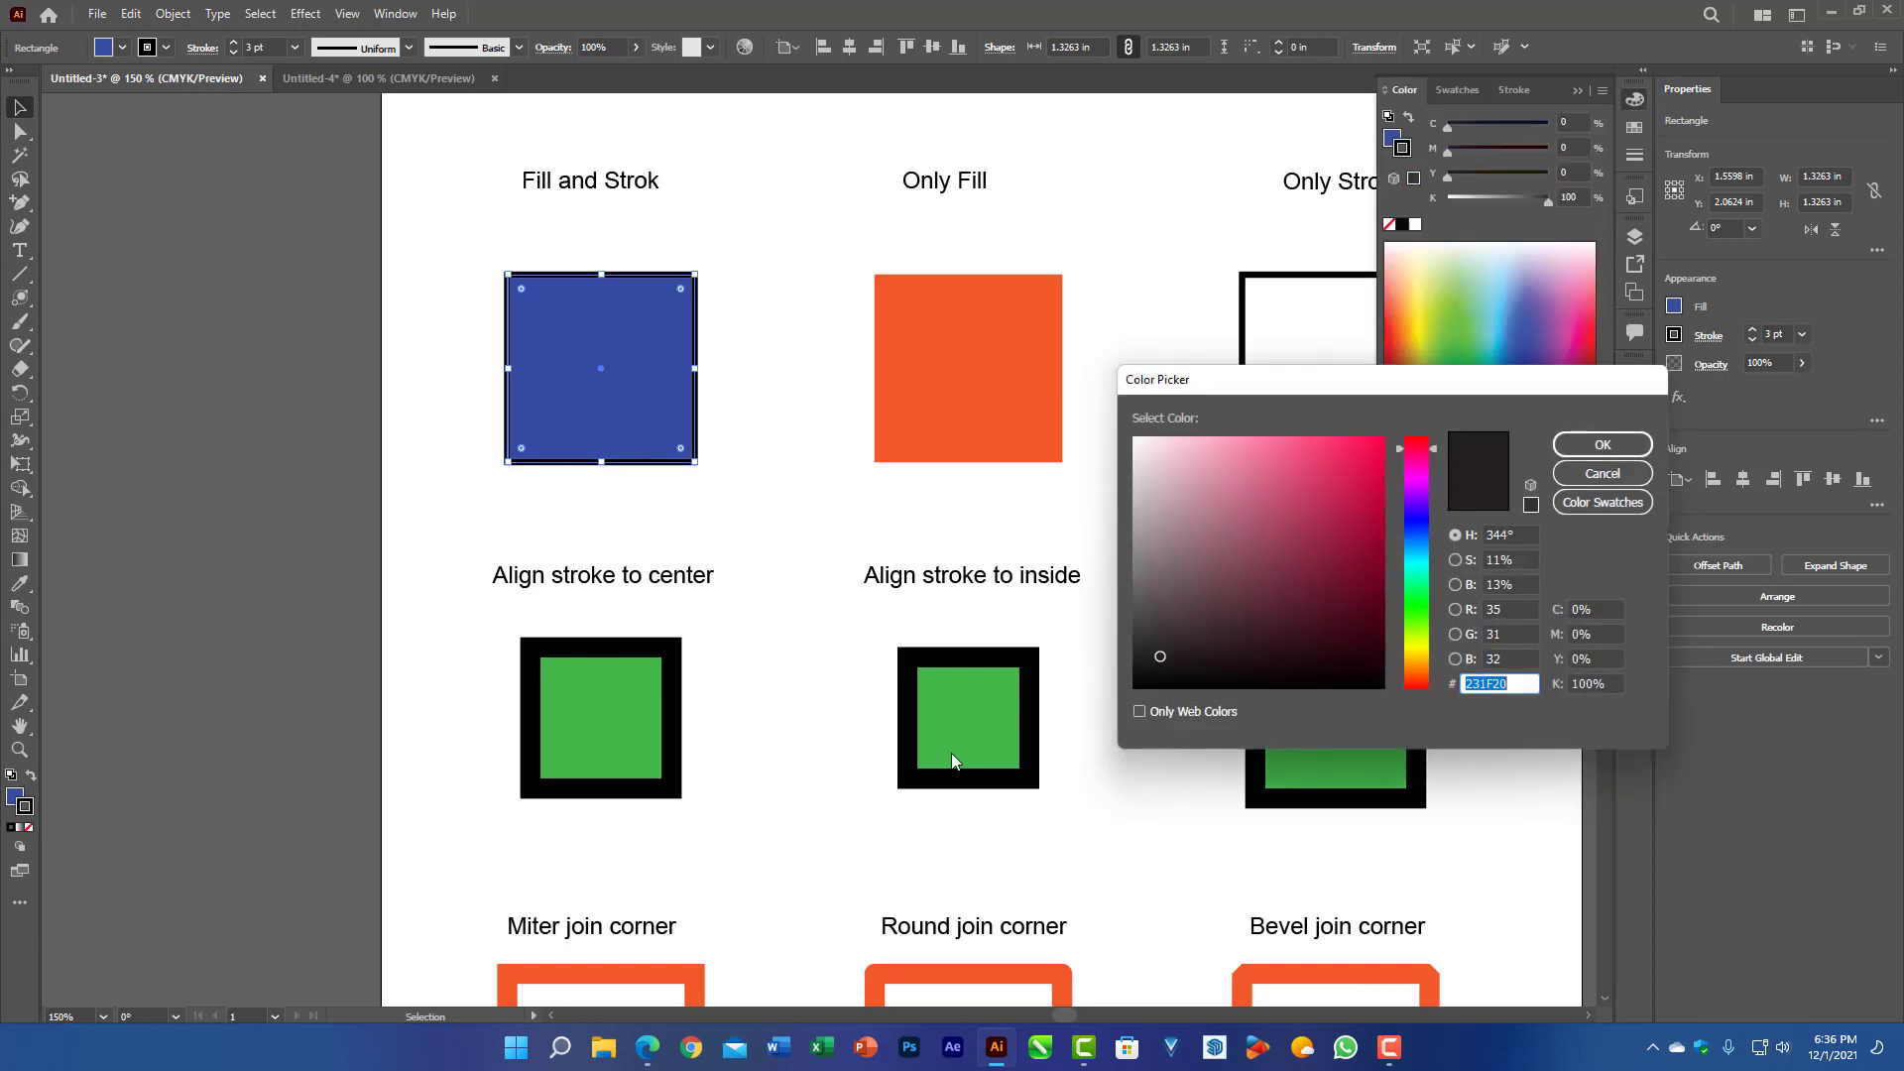
{"action": "mouse_move", "coordinate": [1414, 629]}
{"action": "left_mouse_down"}
{"action": "mouse_move", "coordinate": [1415, 646]}
{"action": "mouse_move", "coordinate": [1414, 617]}
{"action": "left_mouse_up"}
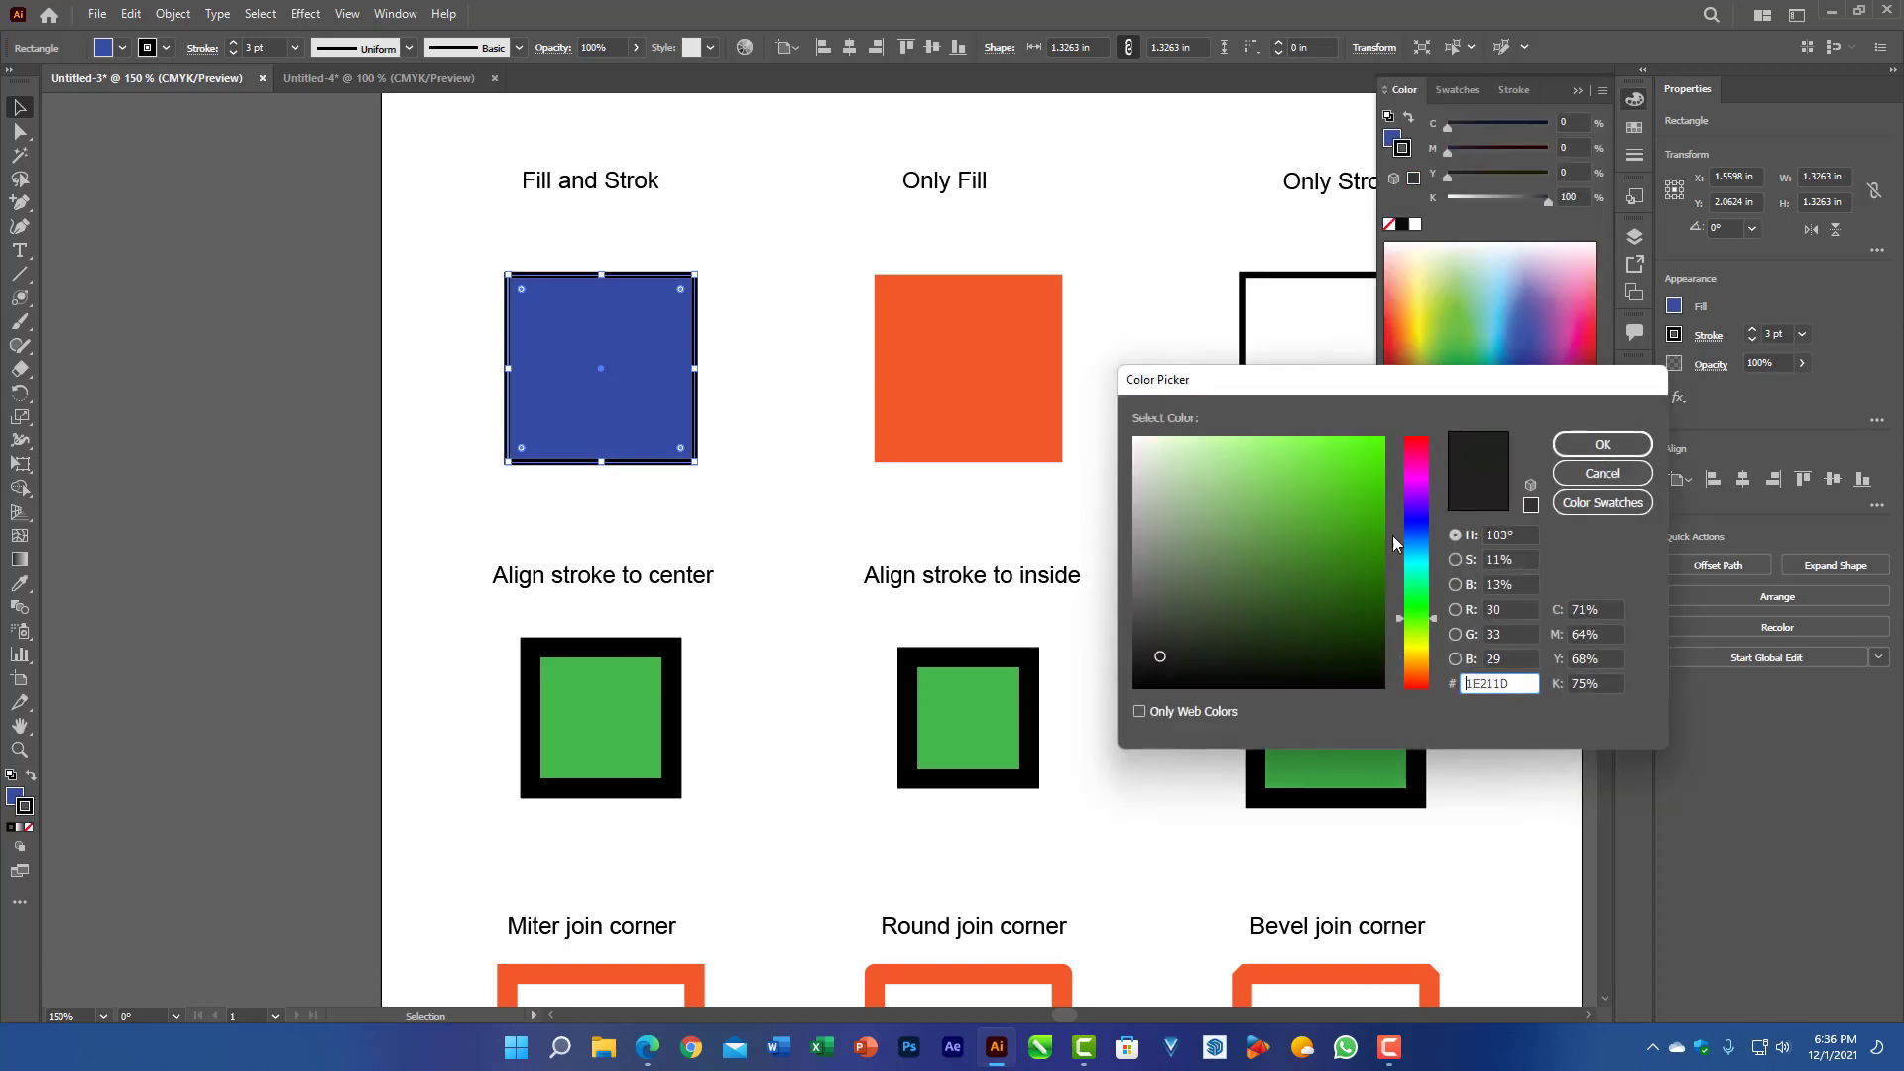
{"action": "left_click", "coordinate": [1371, 463]}
{"action": "left_click", "coordinate": [1603, 444]}
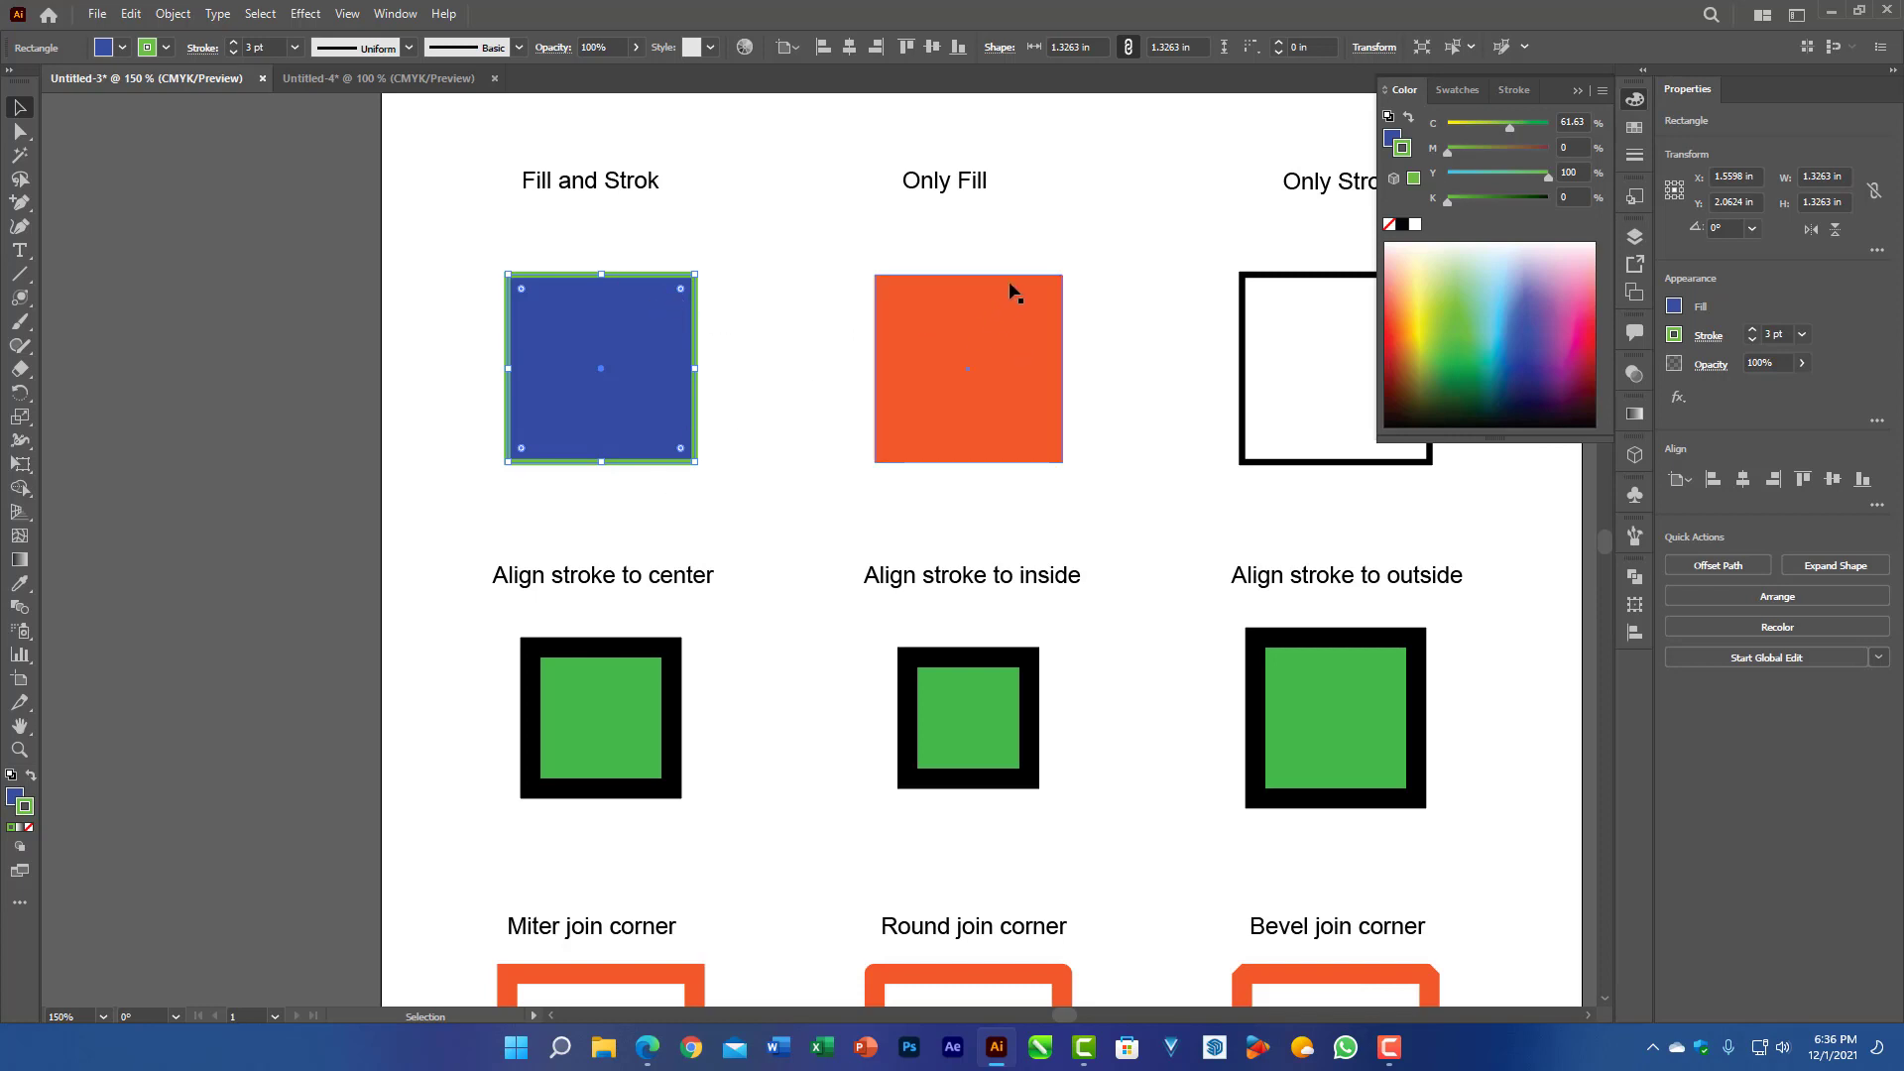
{"action": "left_click", "coordinate": [1024, 257]}
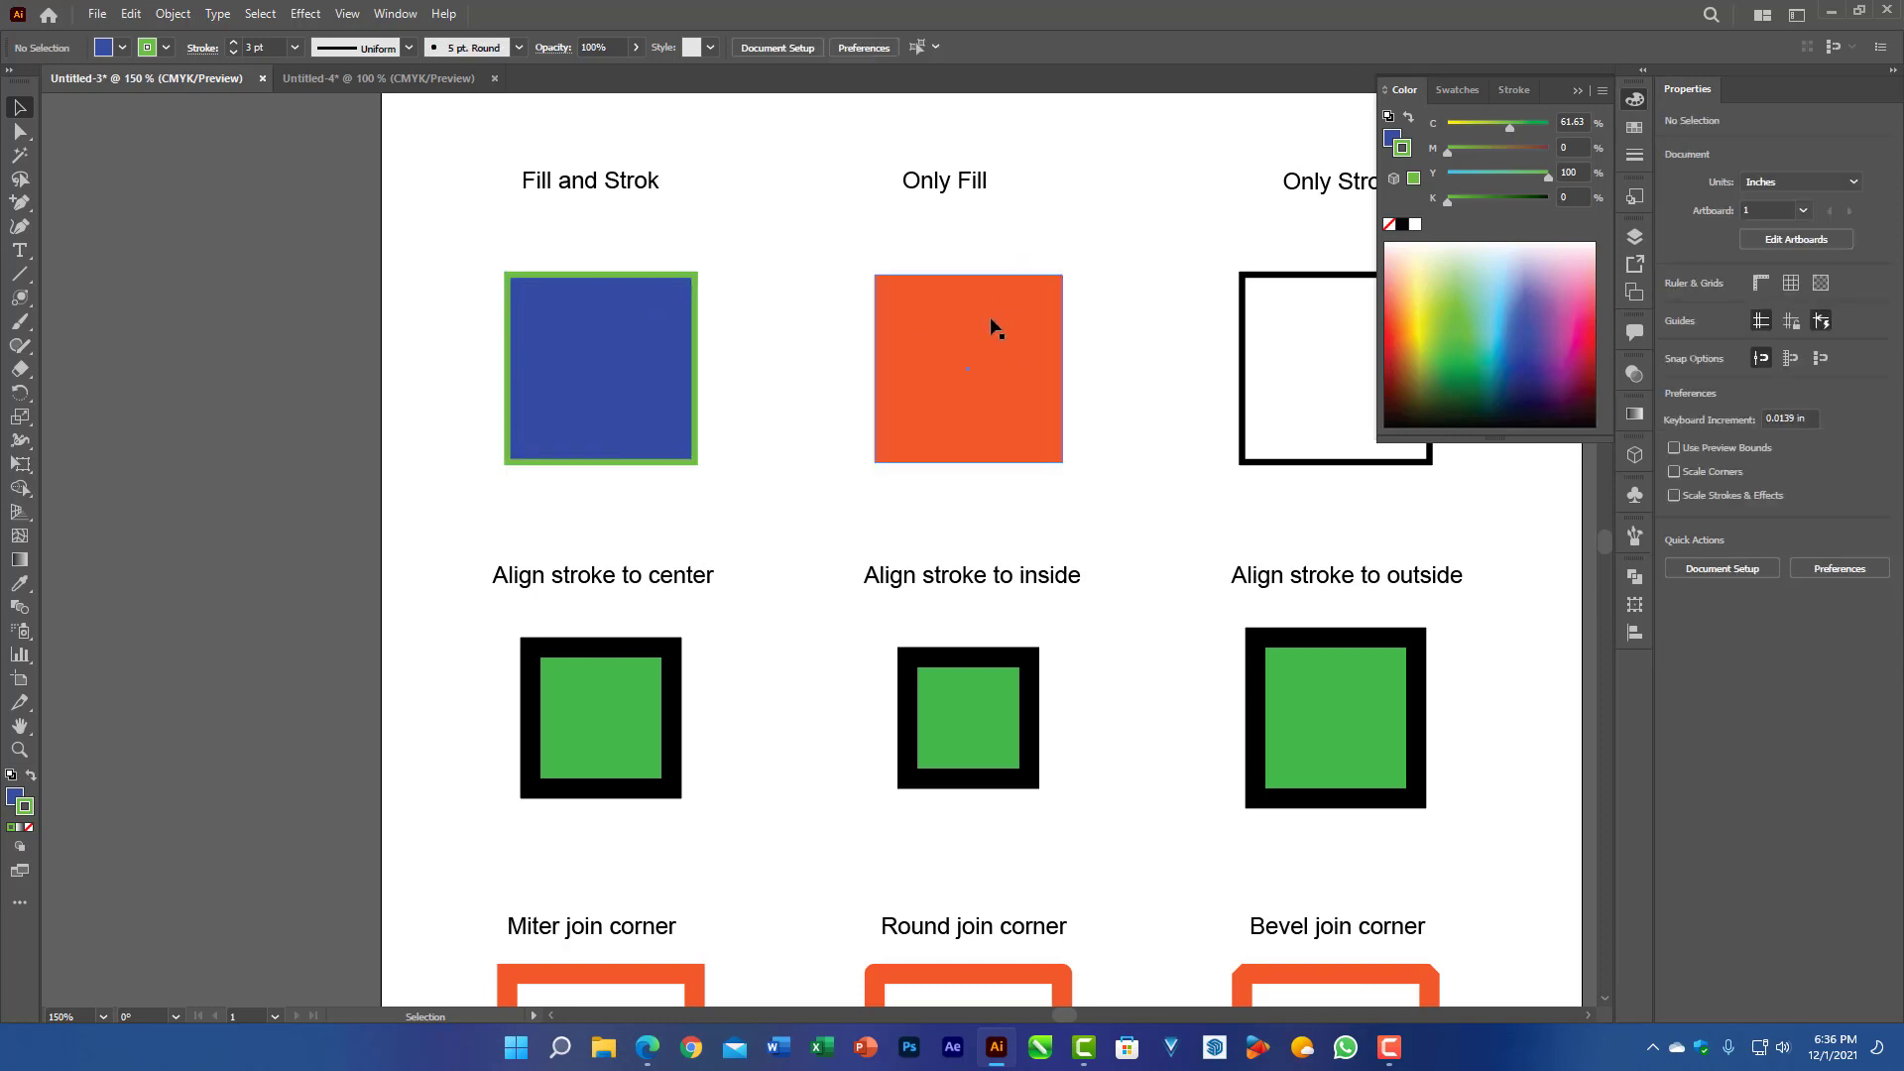
Step: Compare with the "Only Fill" square by setting the blue square's stroke to None, and undo that change
{"action": "left_click", "coordinate": [995, 327]}
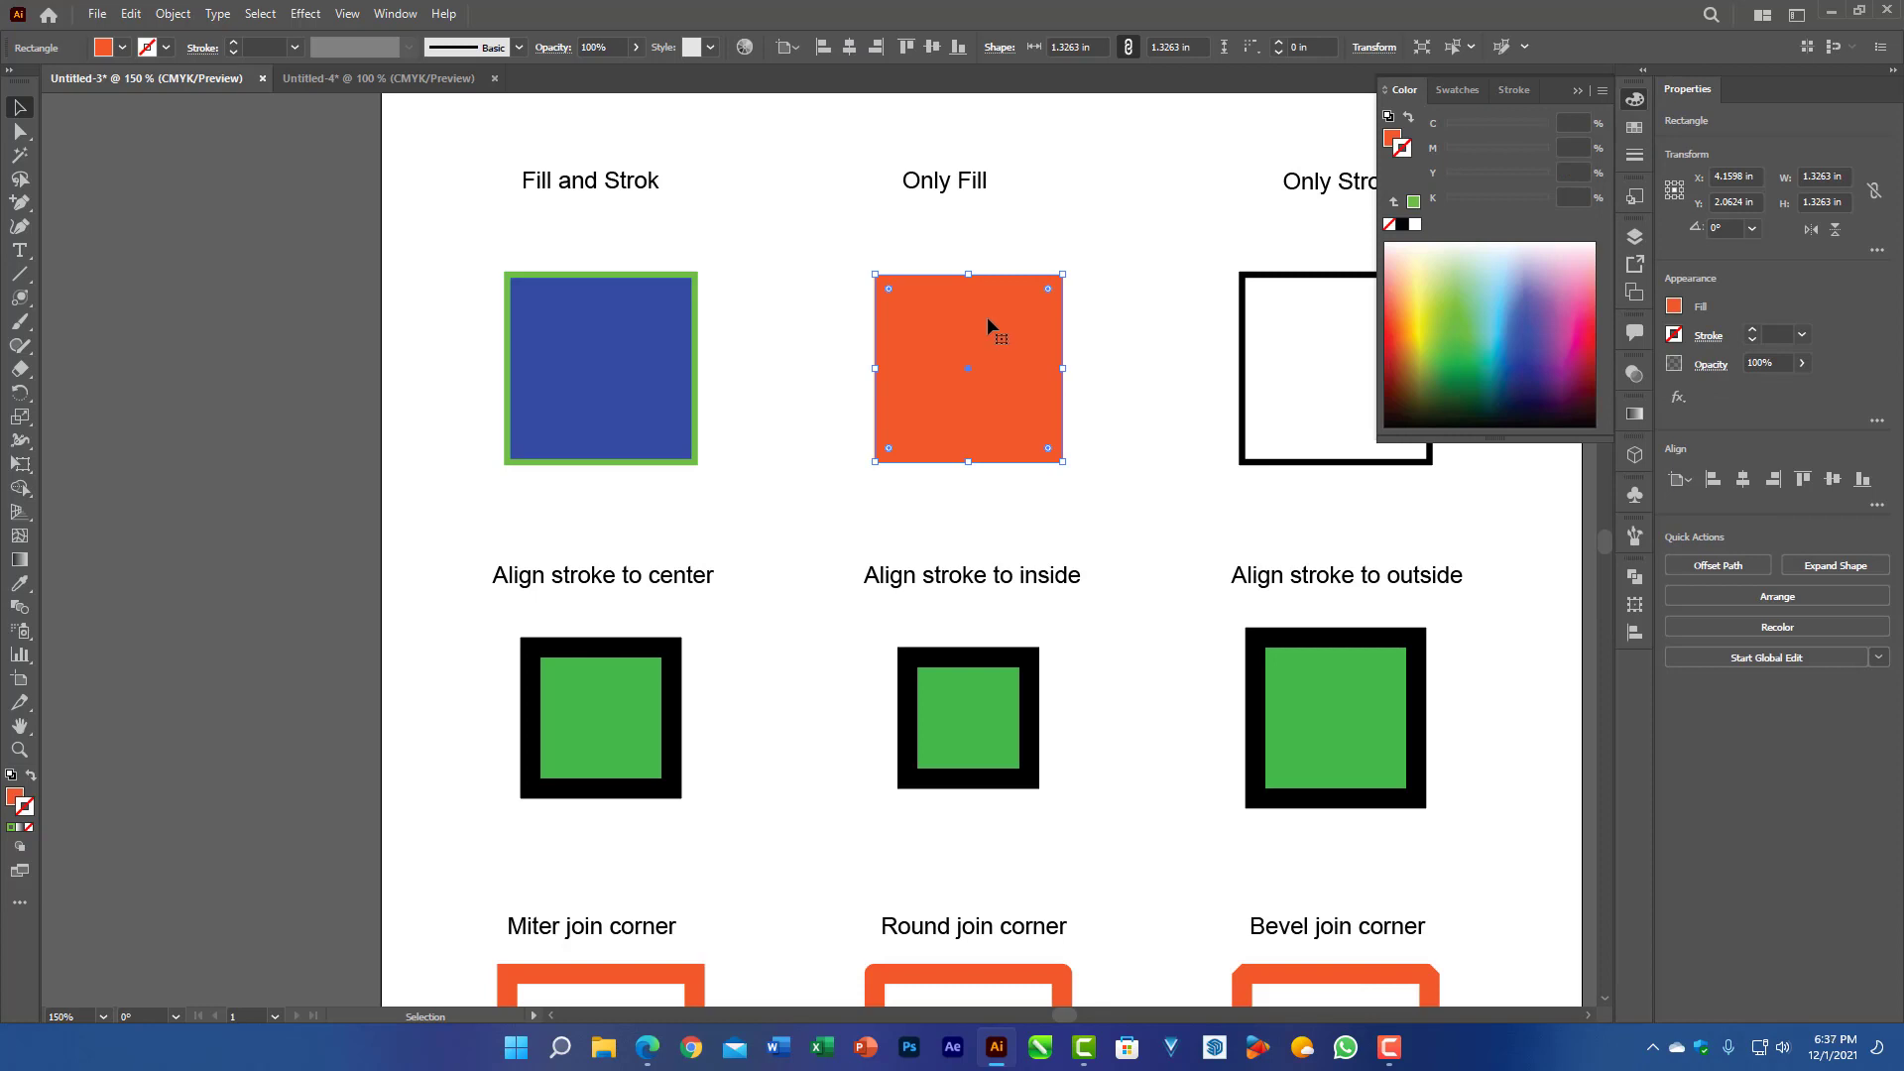
{"action": "left_click", "coordinate": [652, 465]}
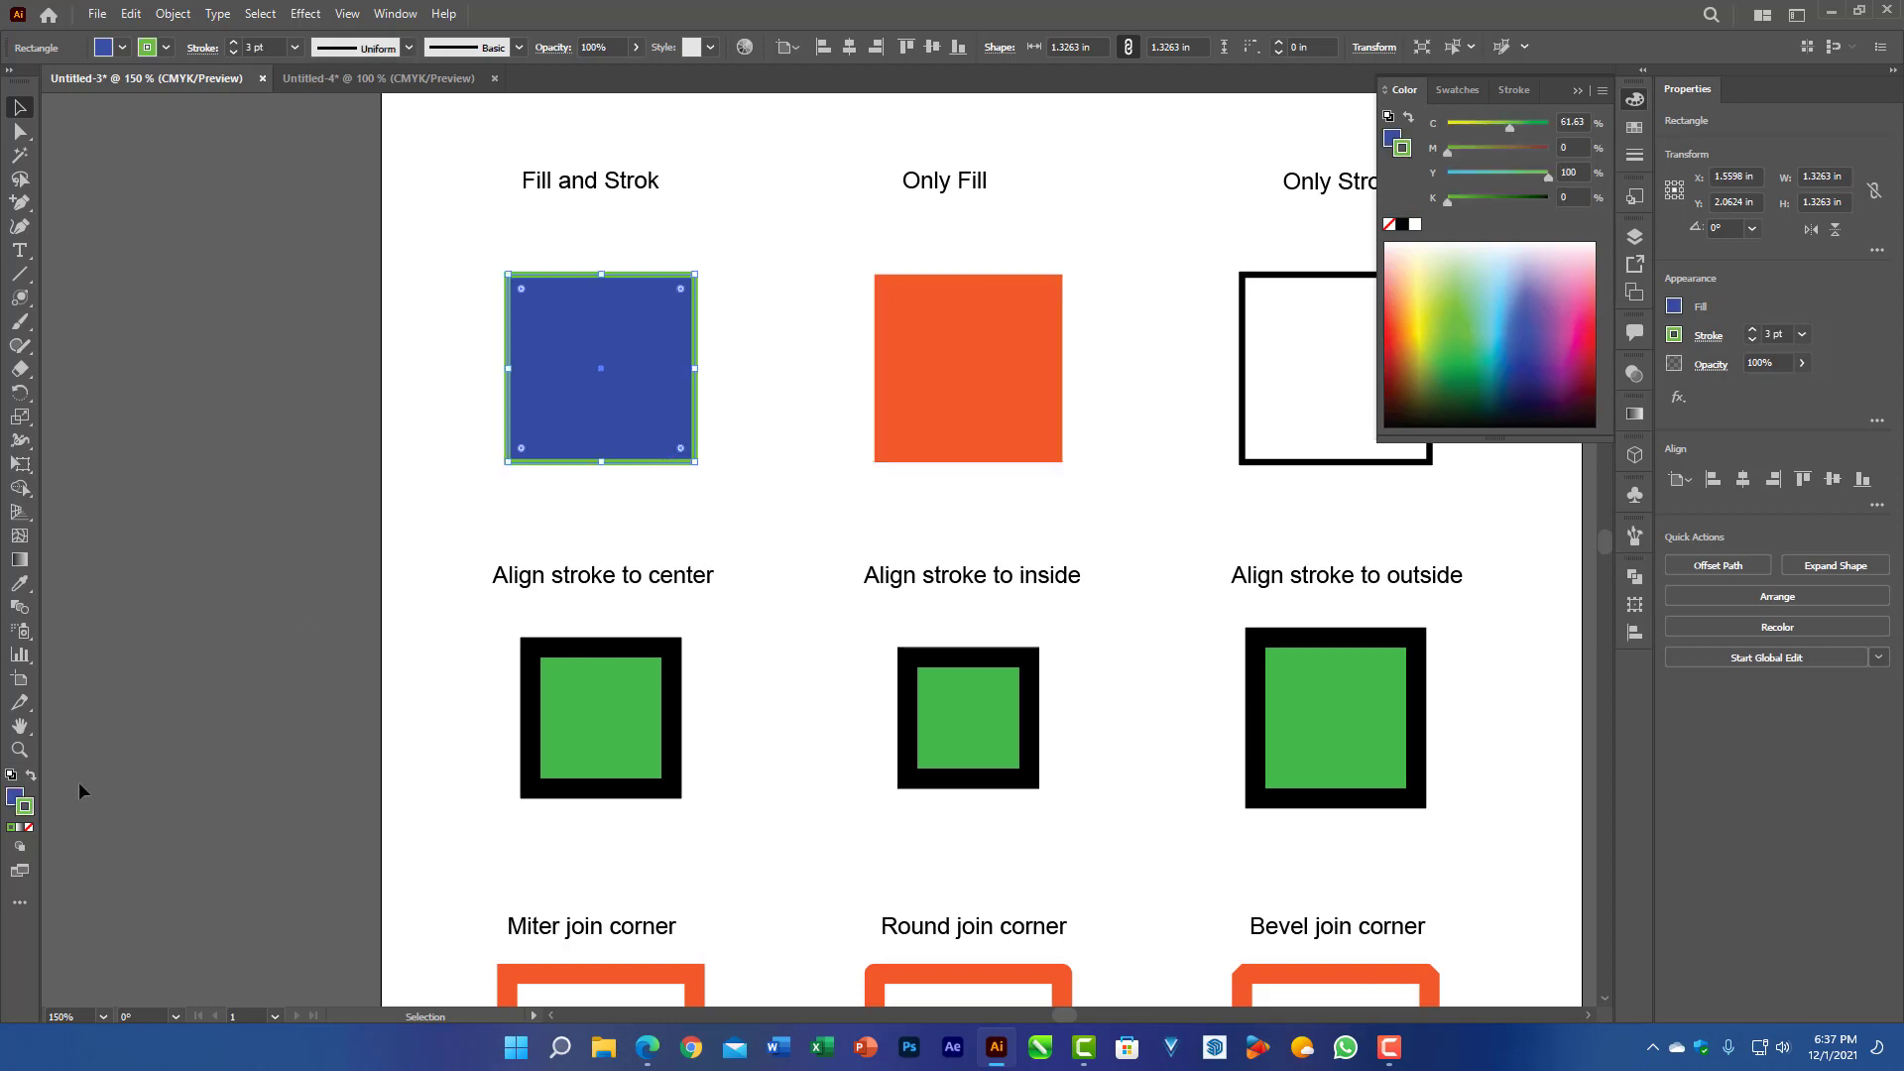
{"action": "left_click", "coordinate": [31, 827]}
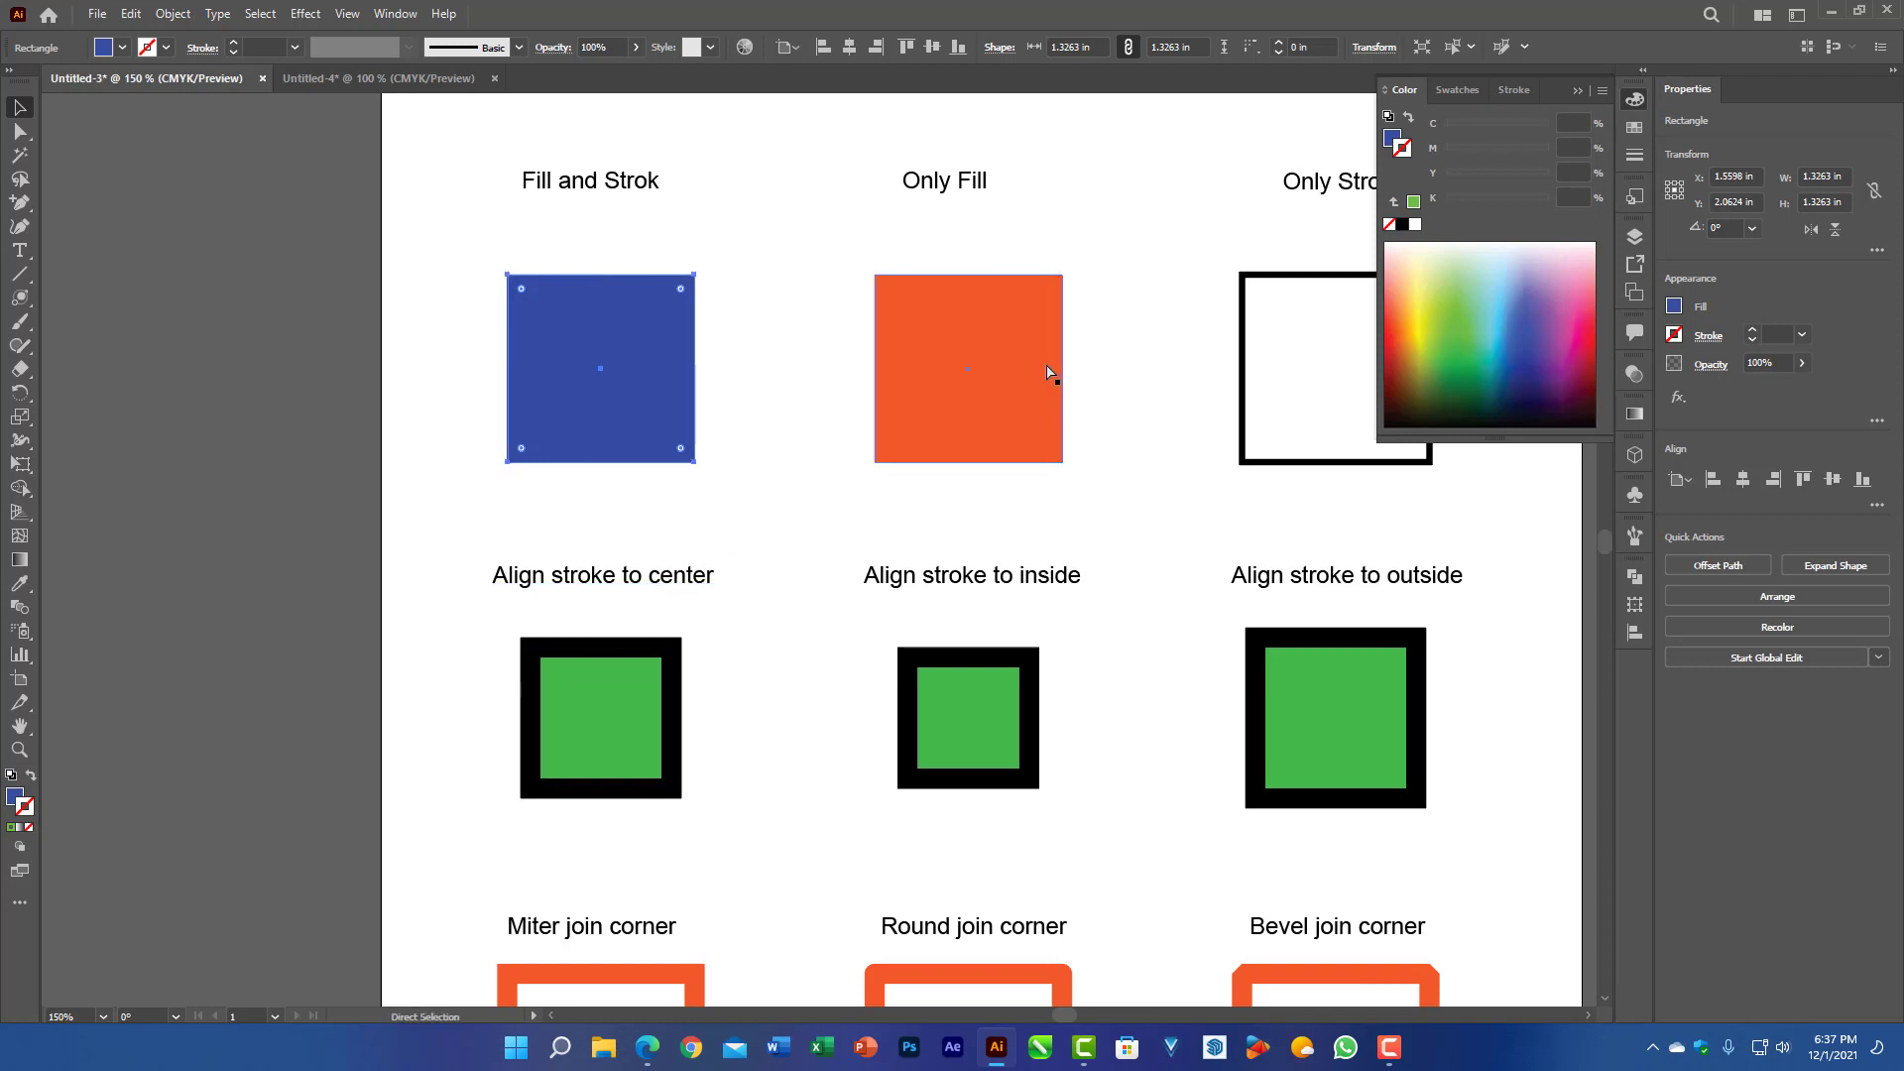
{"action": "key", "text": "ctrl+z"}
{"action": "left_click", "coordinate": [1581, 91]}
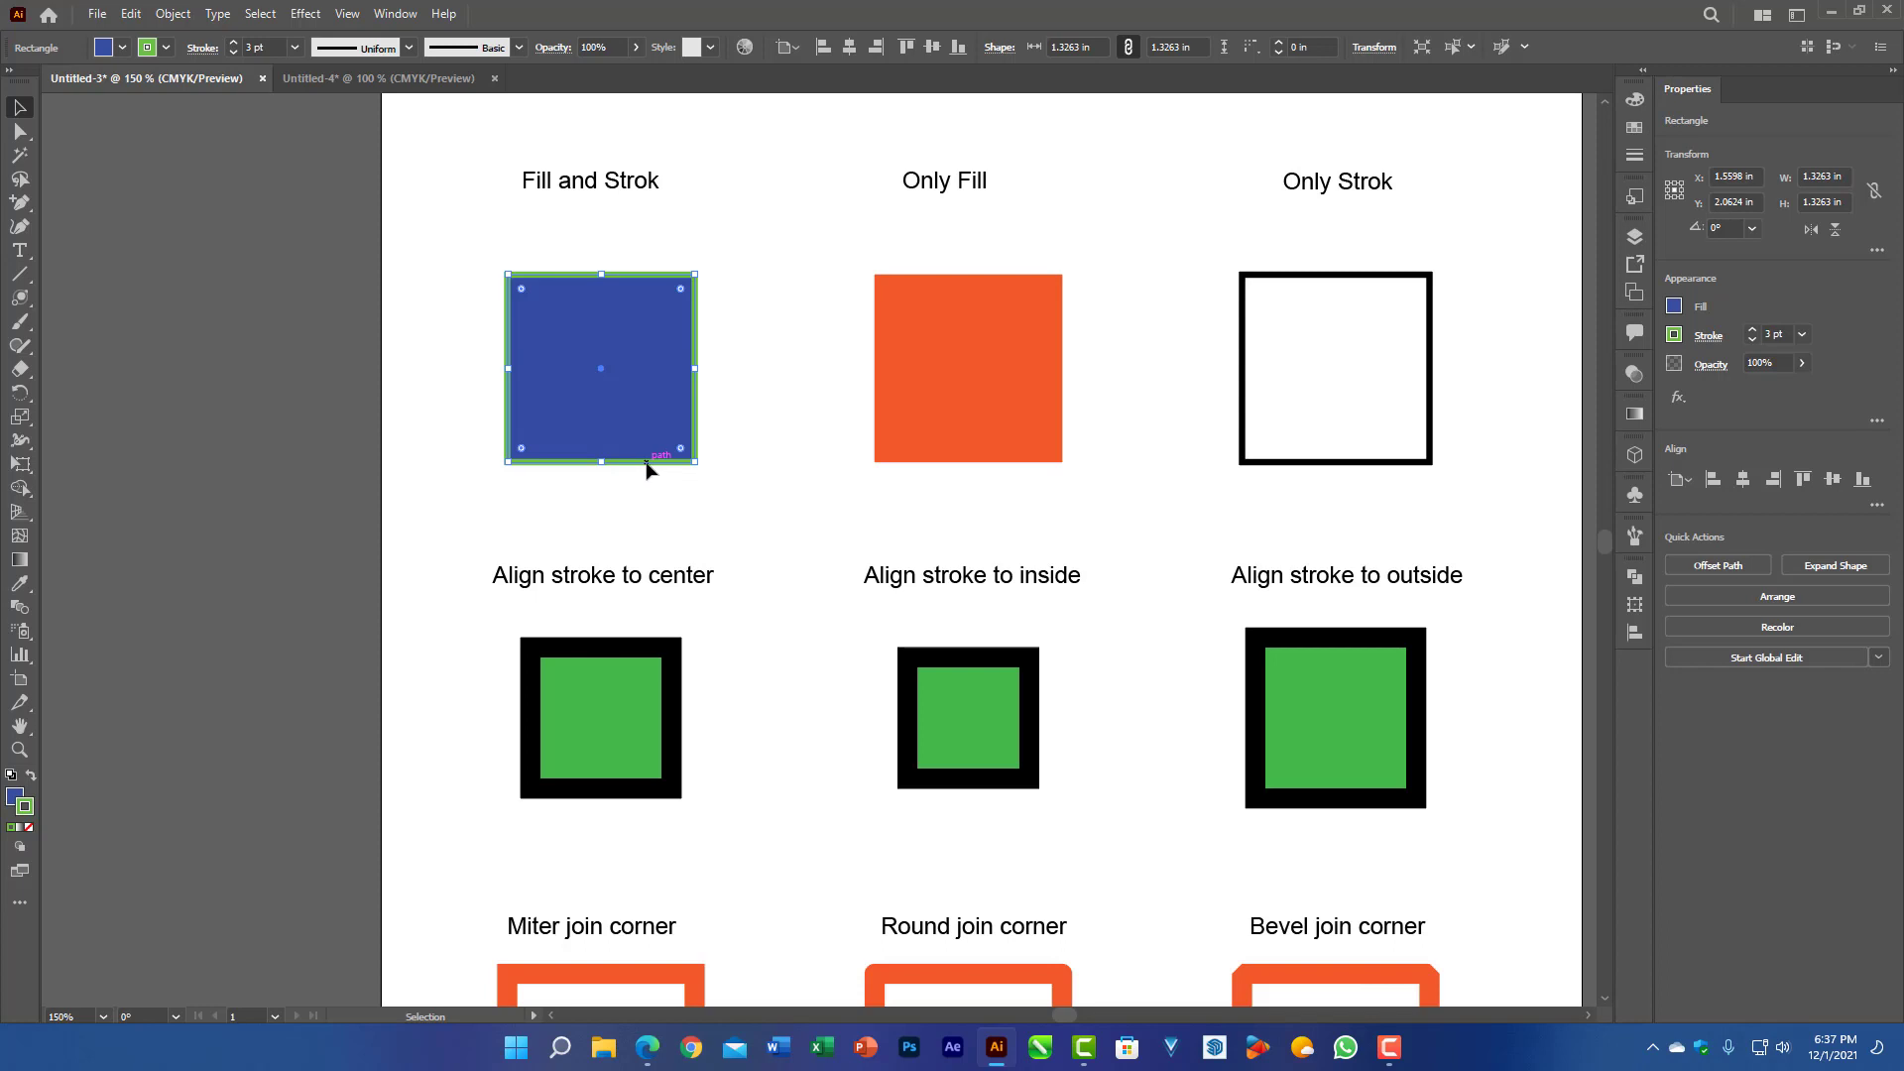
Step: Set the blue square's fill to None so only its stroke is left, and undo the fill removal
{"action": "left_click", "coordinate": [15, 800]}
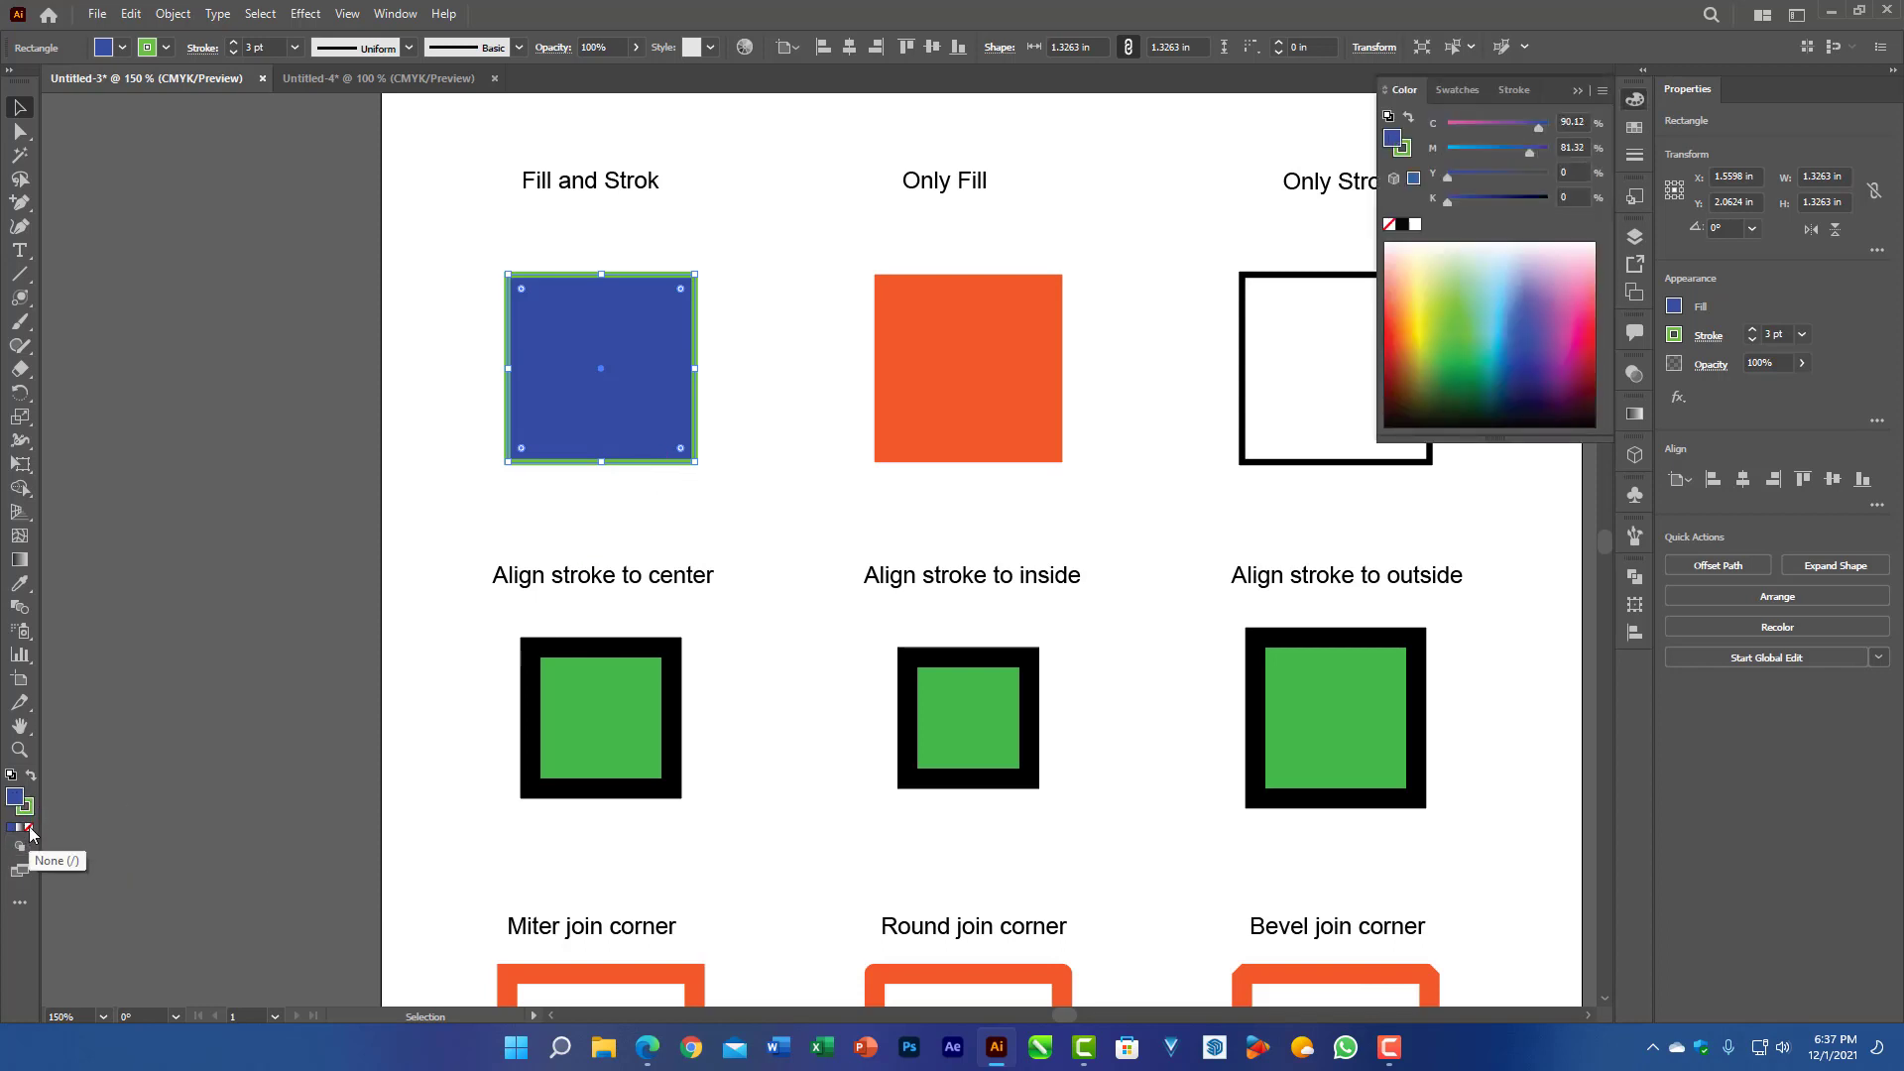
{"action": "left_click", "coordinate": [30, 833]}
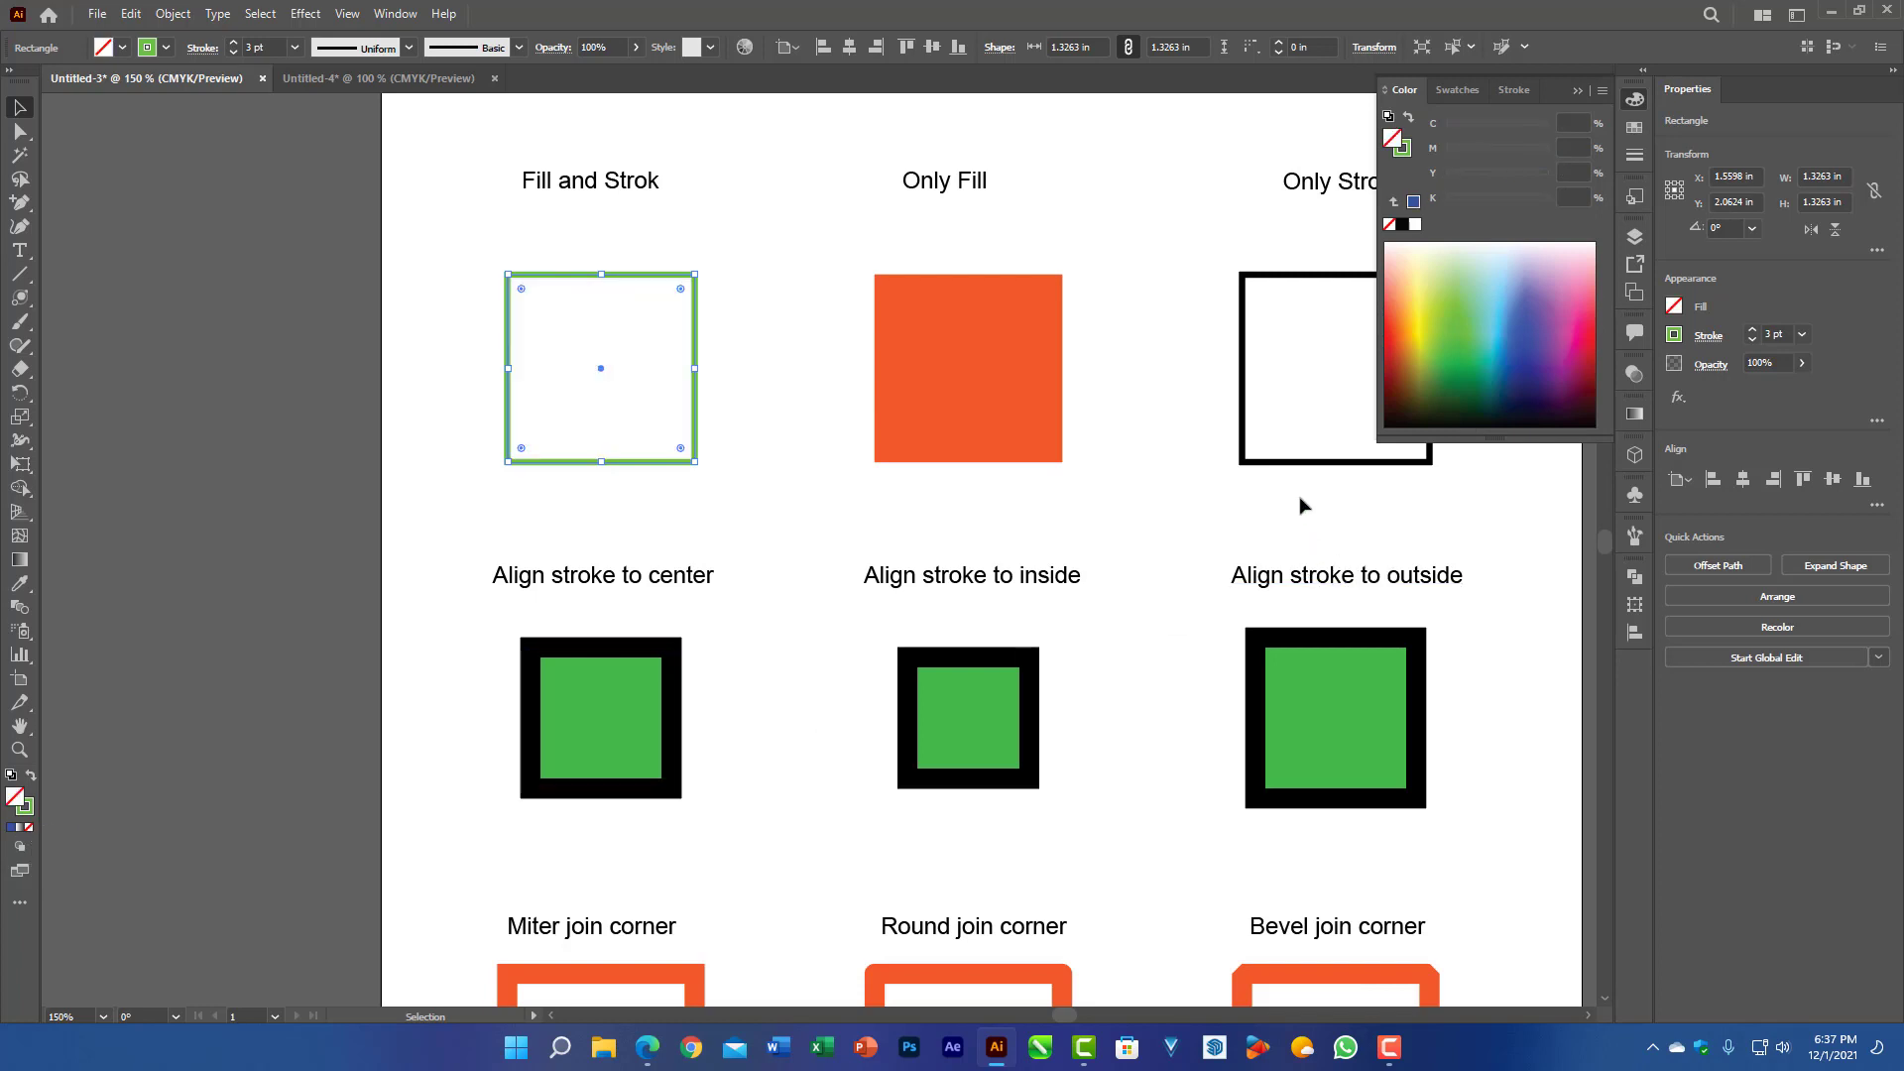
{"action": "left_click", "coordinate": [1578, 90]}
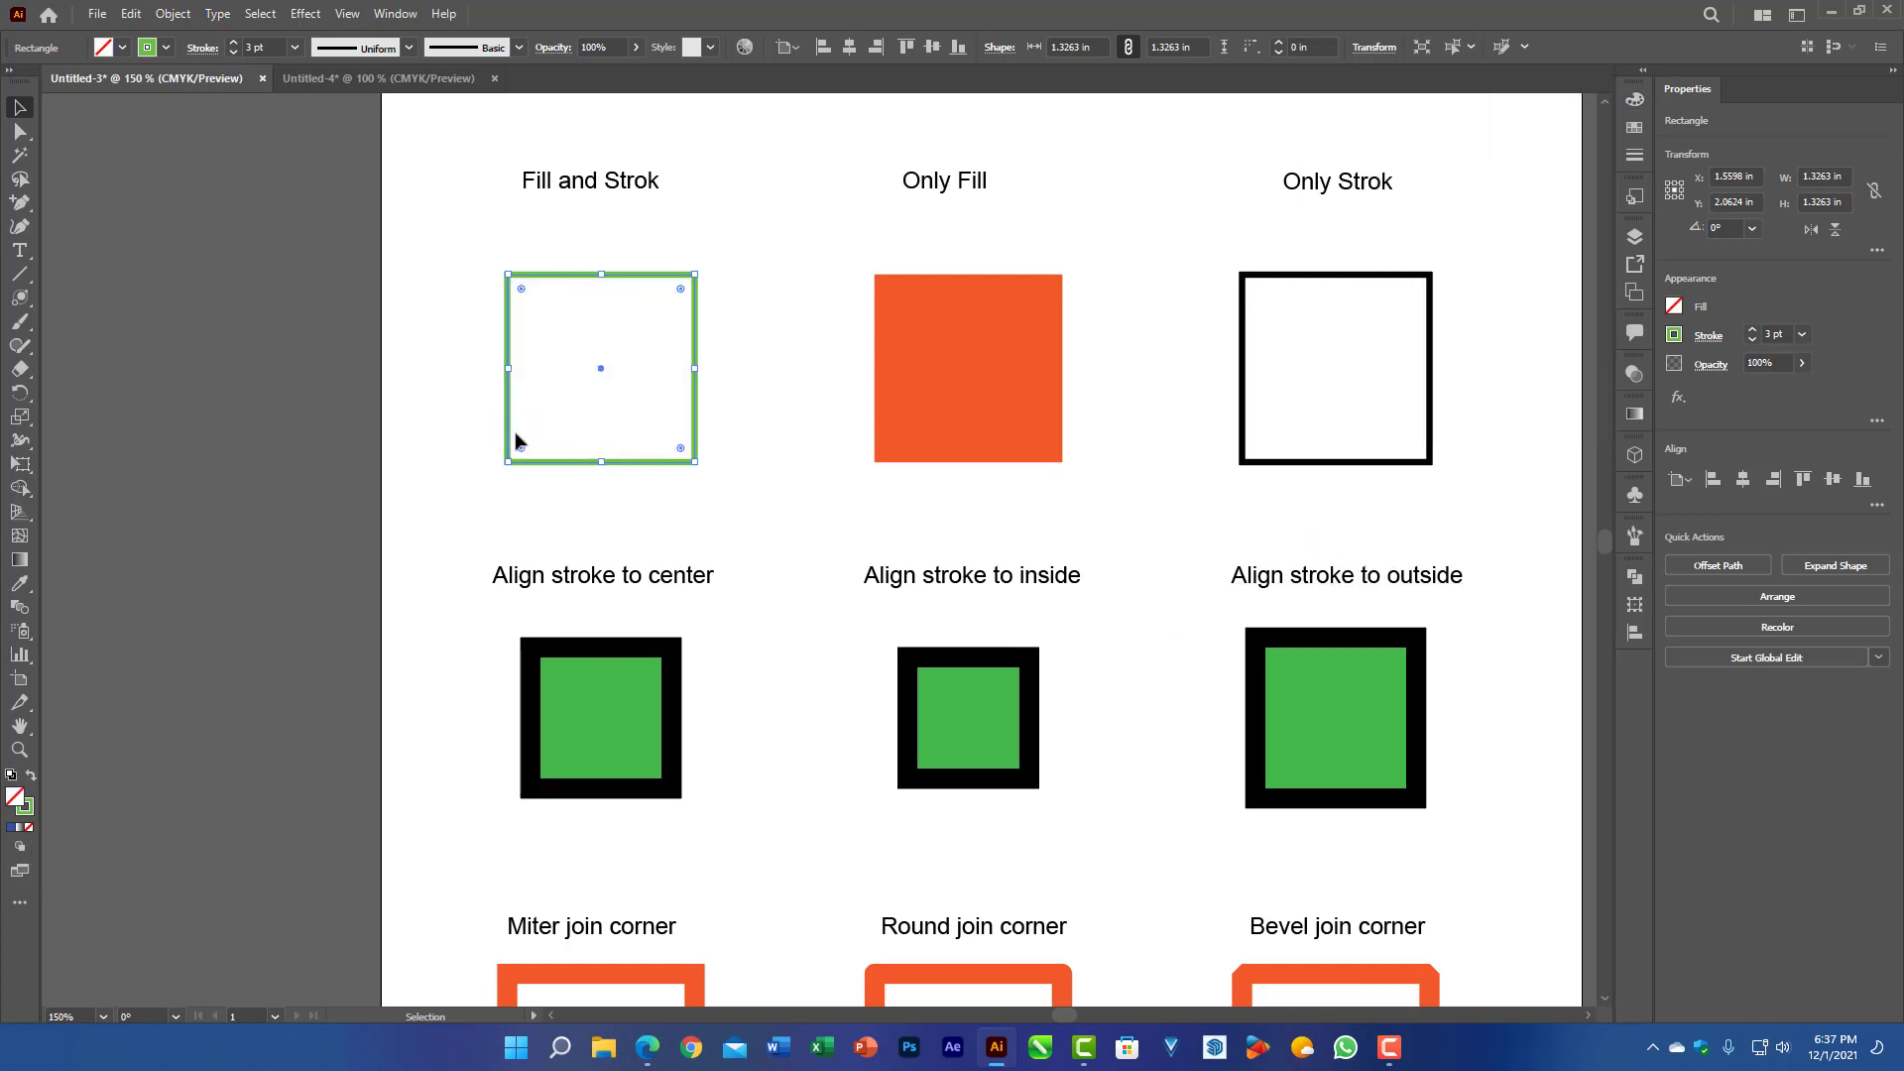
{"action": "key", "text": "ctrl+z"}
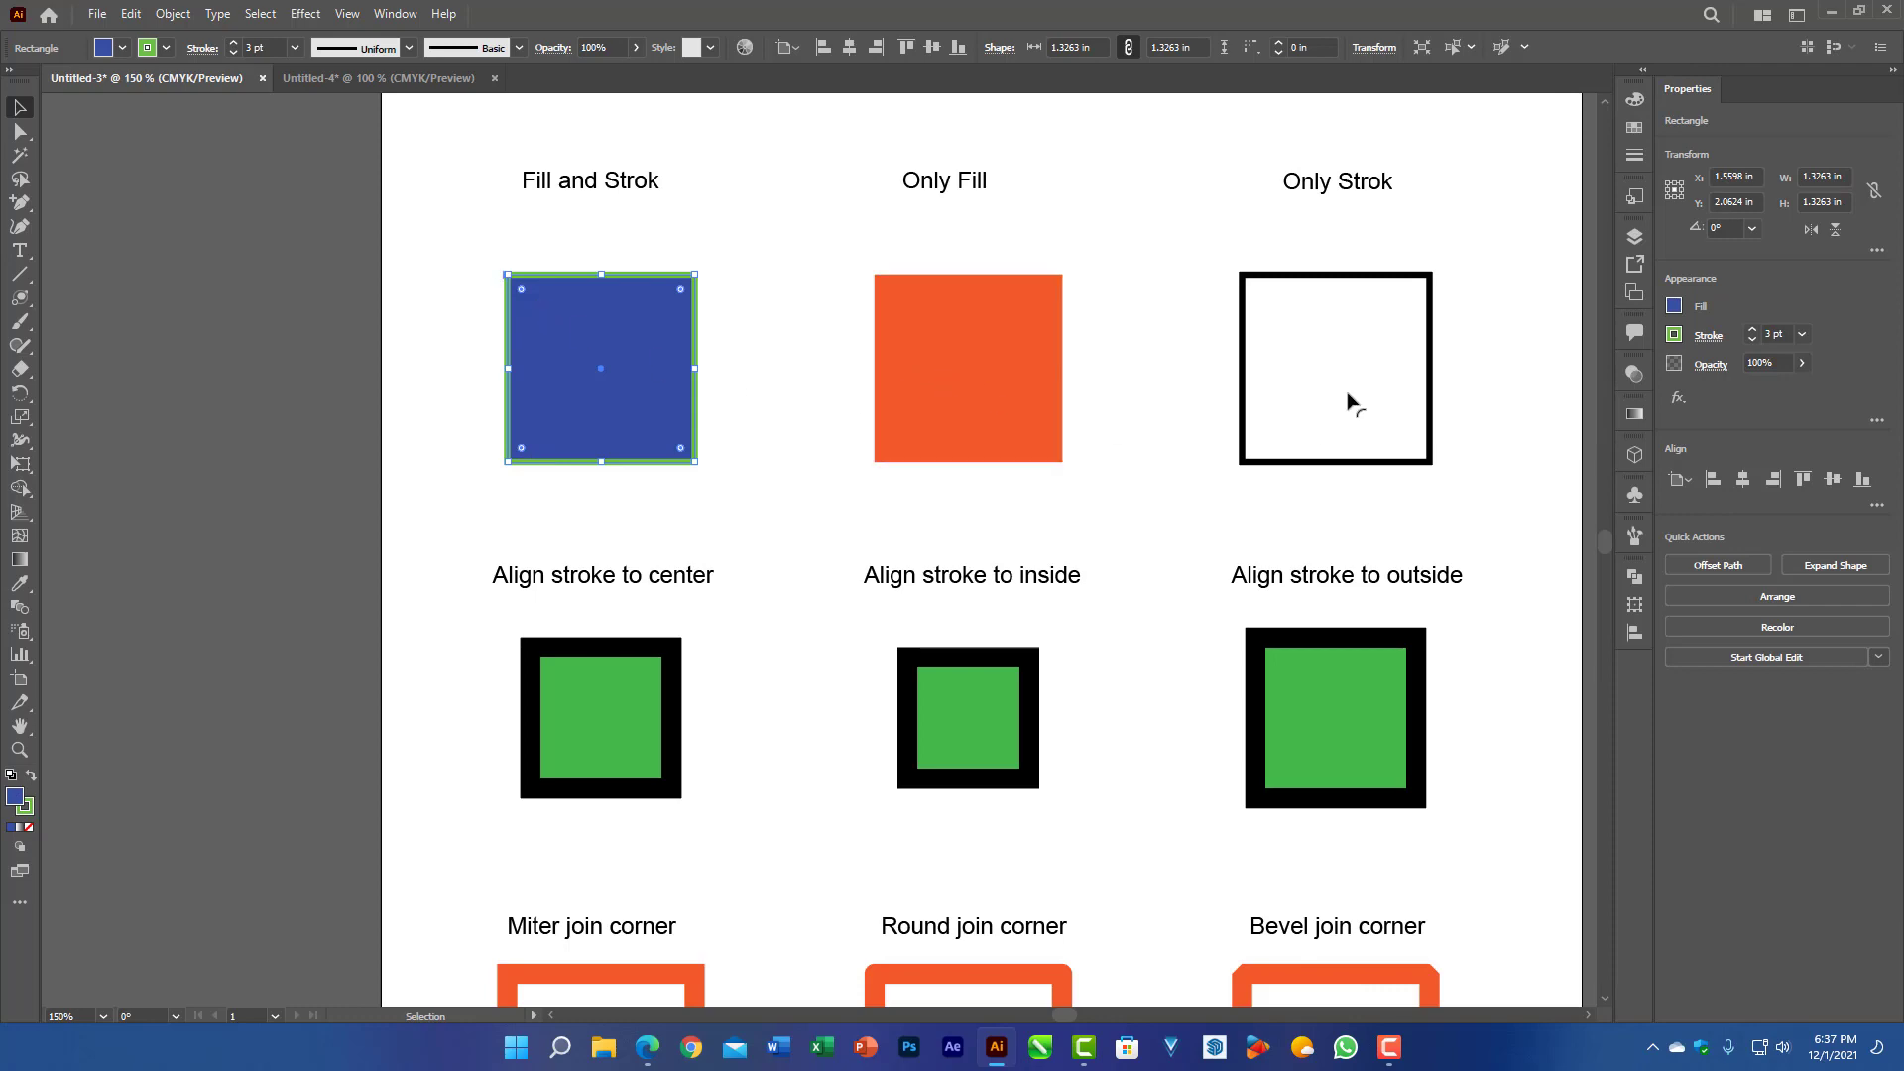
Step: Check the width and height of each green square with center, inside and outside stroke alignment, and deselect
{"action": "left_click_drag", "start_coordinate": [1609, 544], "coordinate": [1610, 551]}
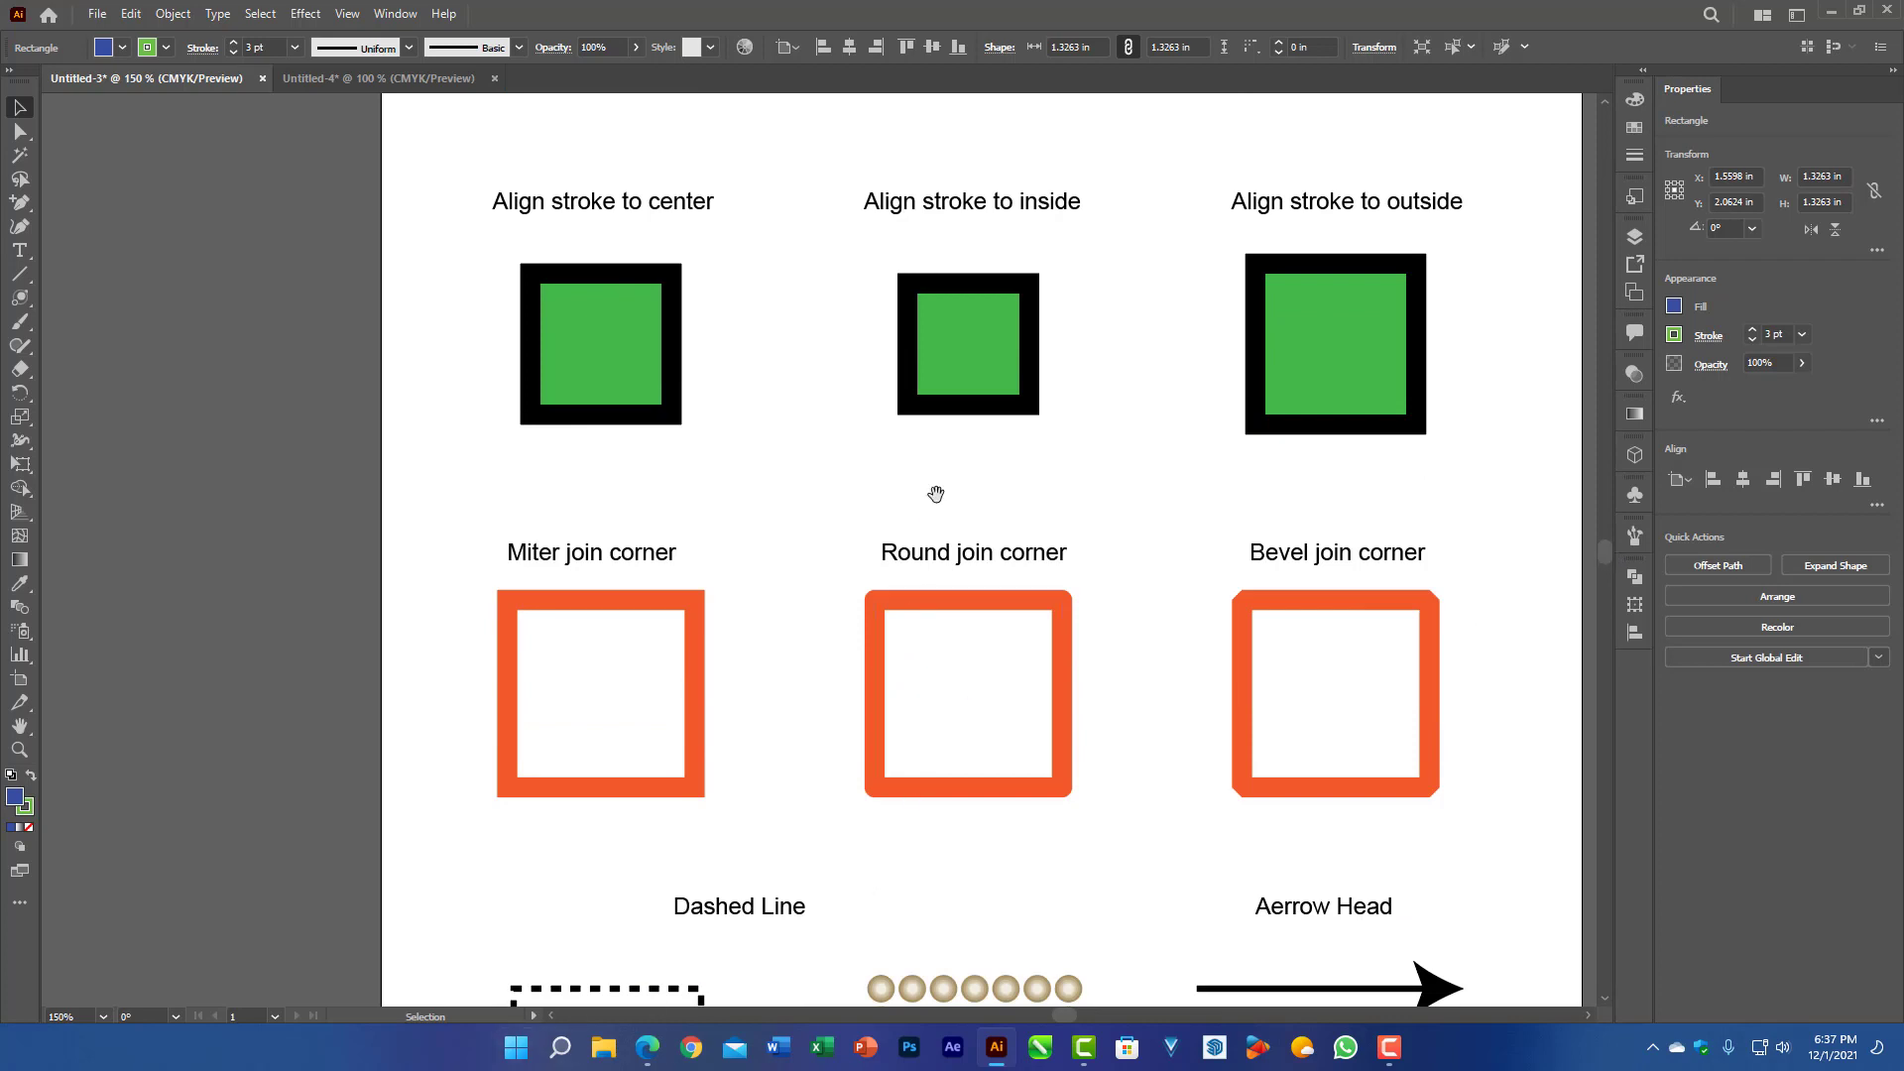
{"action": "left_click_drag", "start_coordinate": [927, 489], "coordinate": [809, 610]}
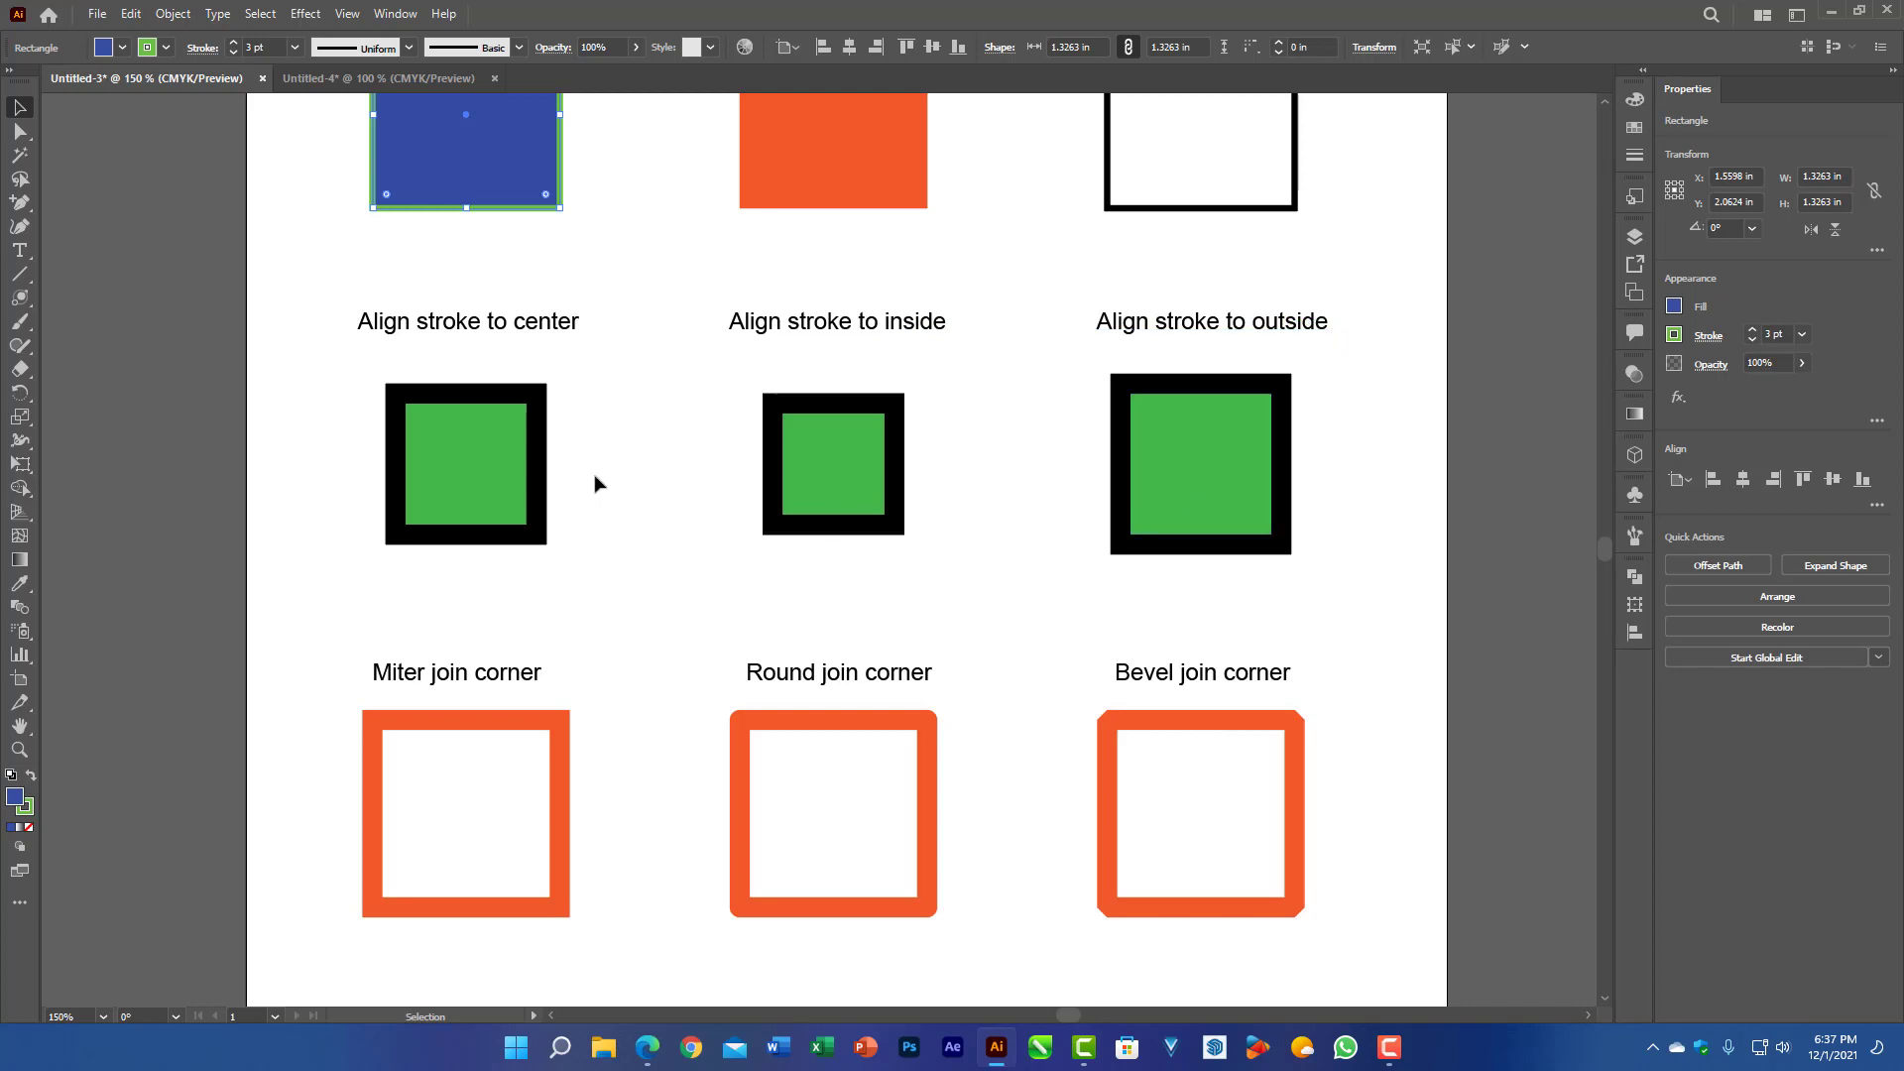
{"action": "left_click", "coordinate": [501, 395]}
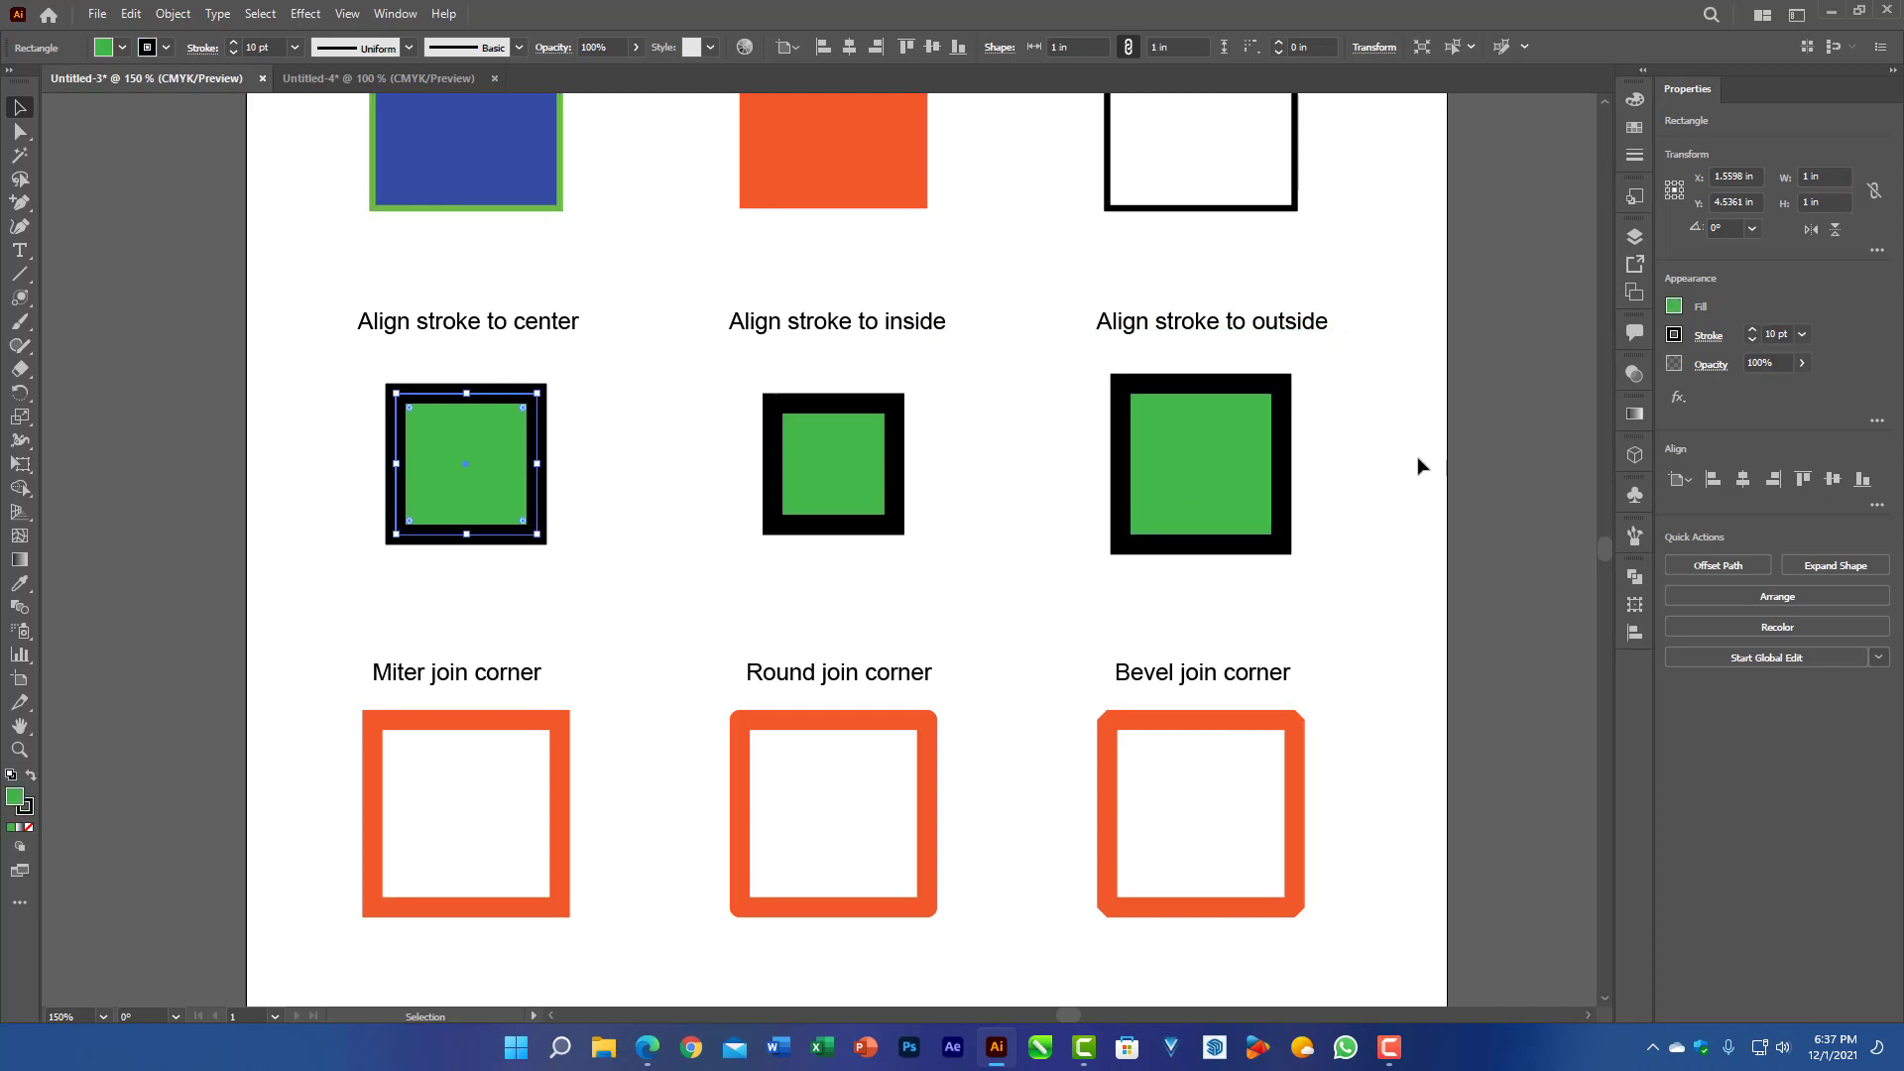
{"action": "left_click", "coordinate": [1816, 176]}
{"action": "left_click", "coordinate": [1837, 202]}
{"action": "left_click", "coordinate": [1843, 177]}
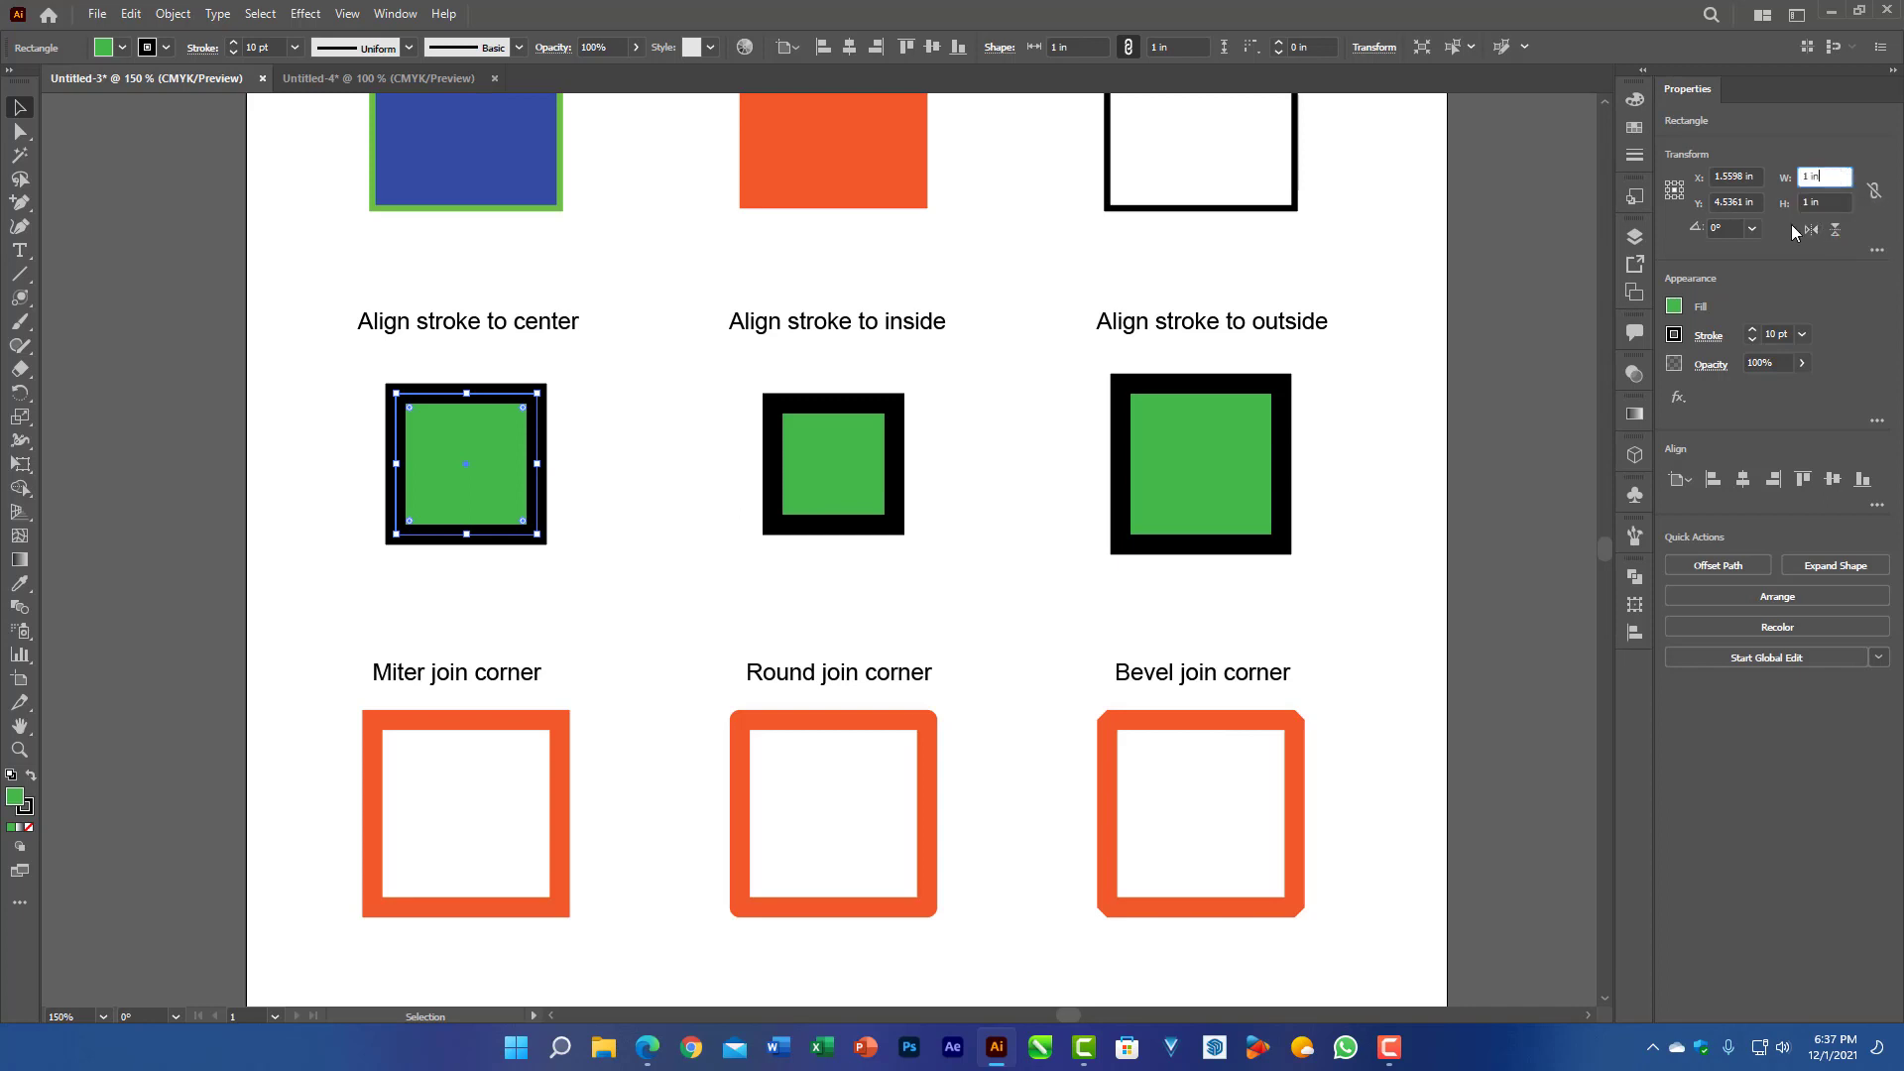
{"action": "left_click", "coordinate": [902, 411]}
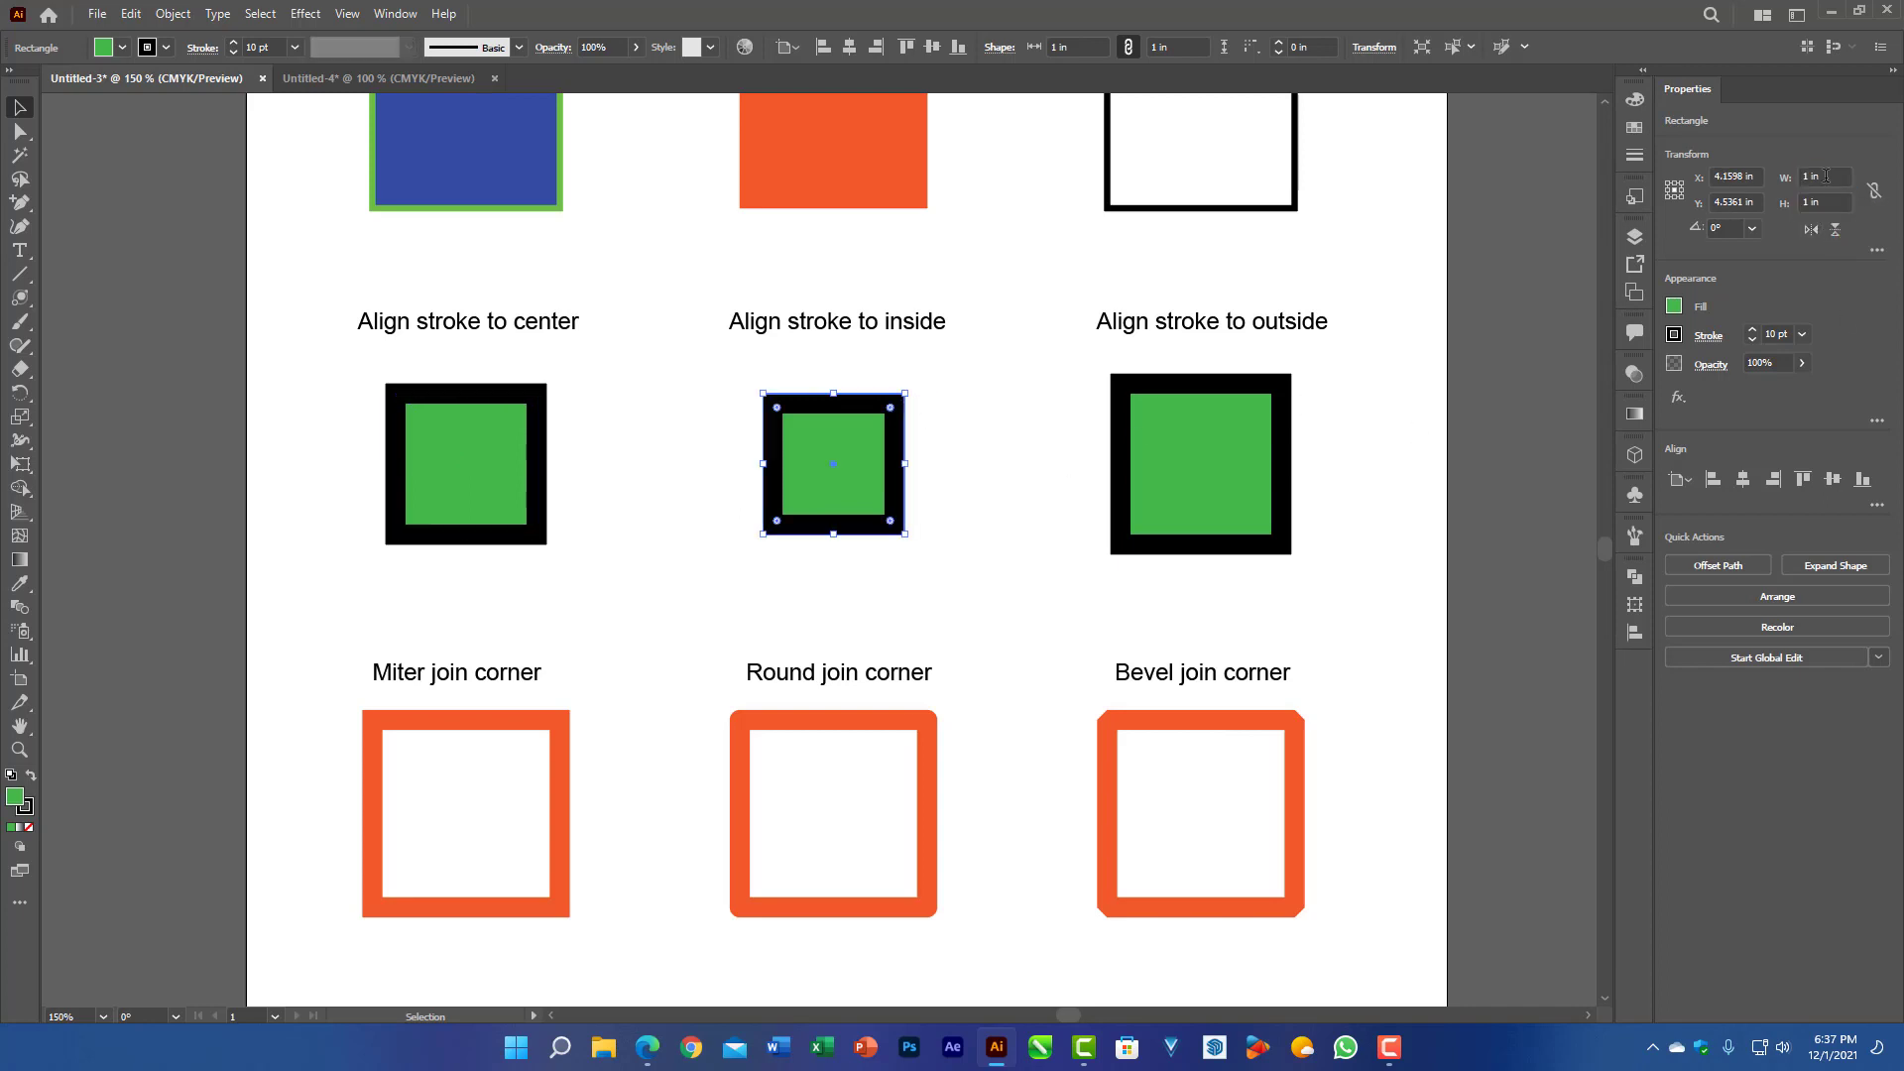
{"action": "key", "text": "Tab"}
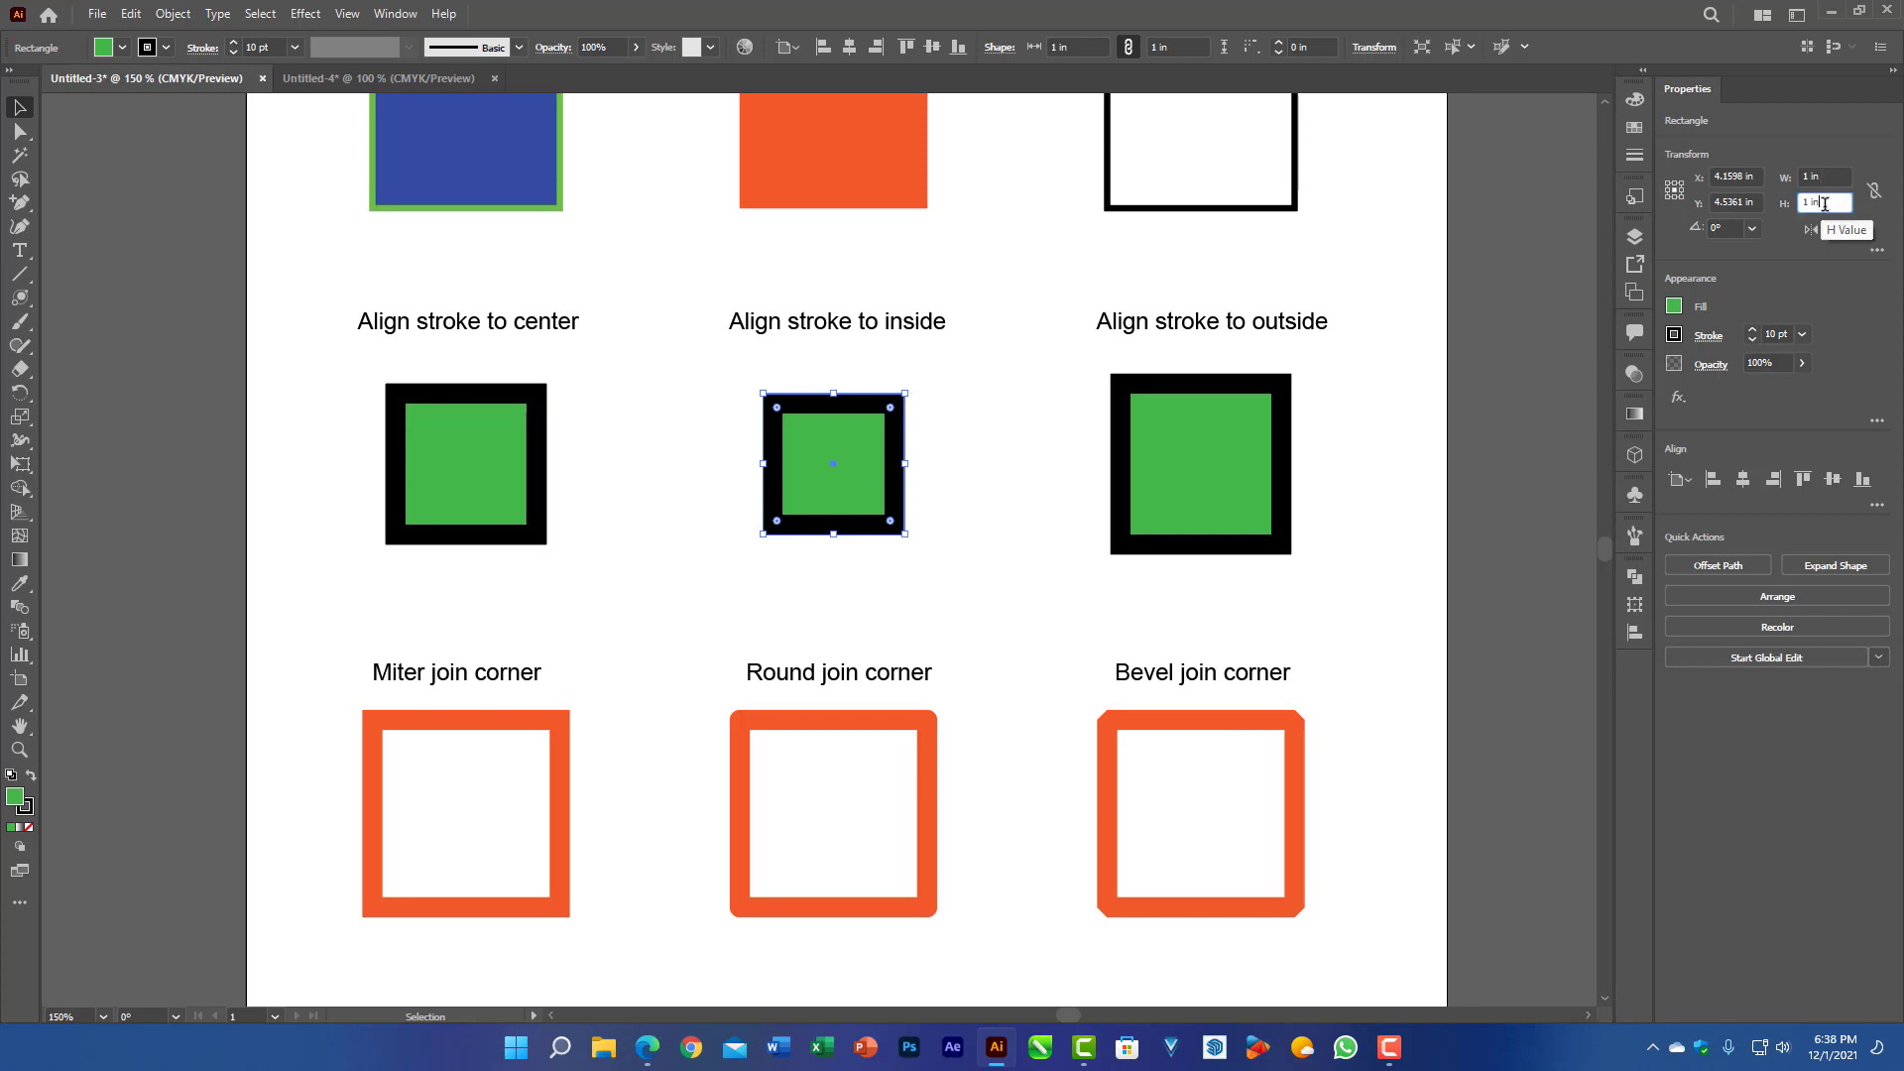
{"action": "left_click", "coordinate": [1832, 176]}
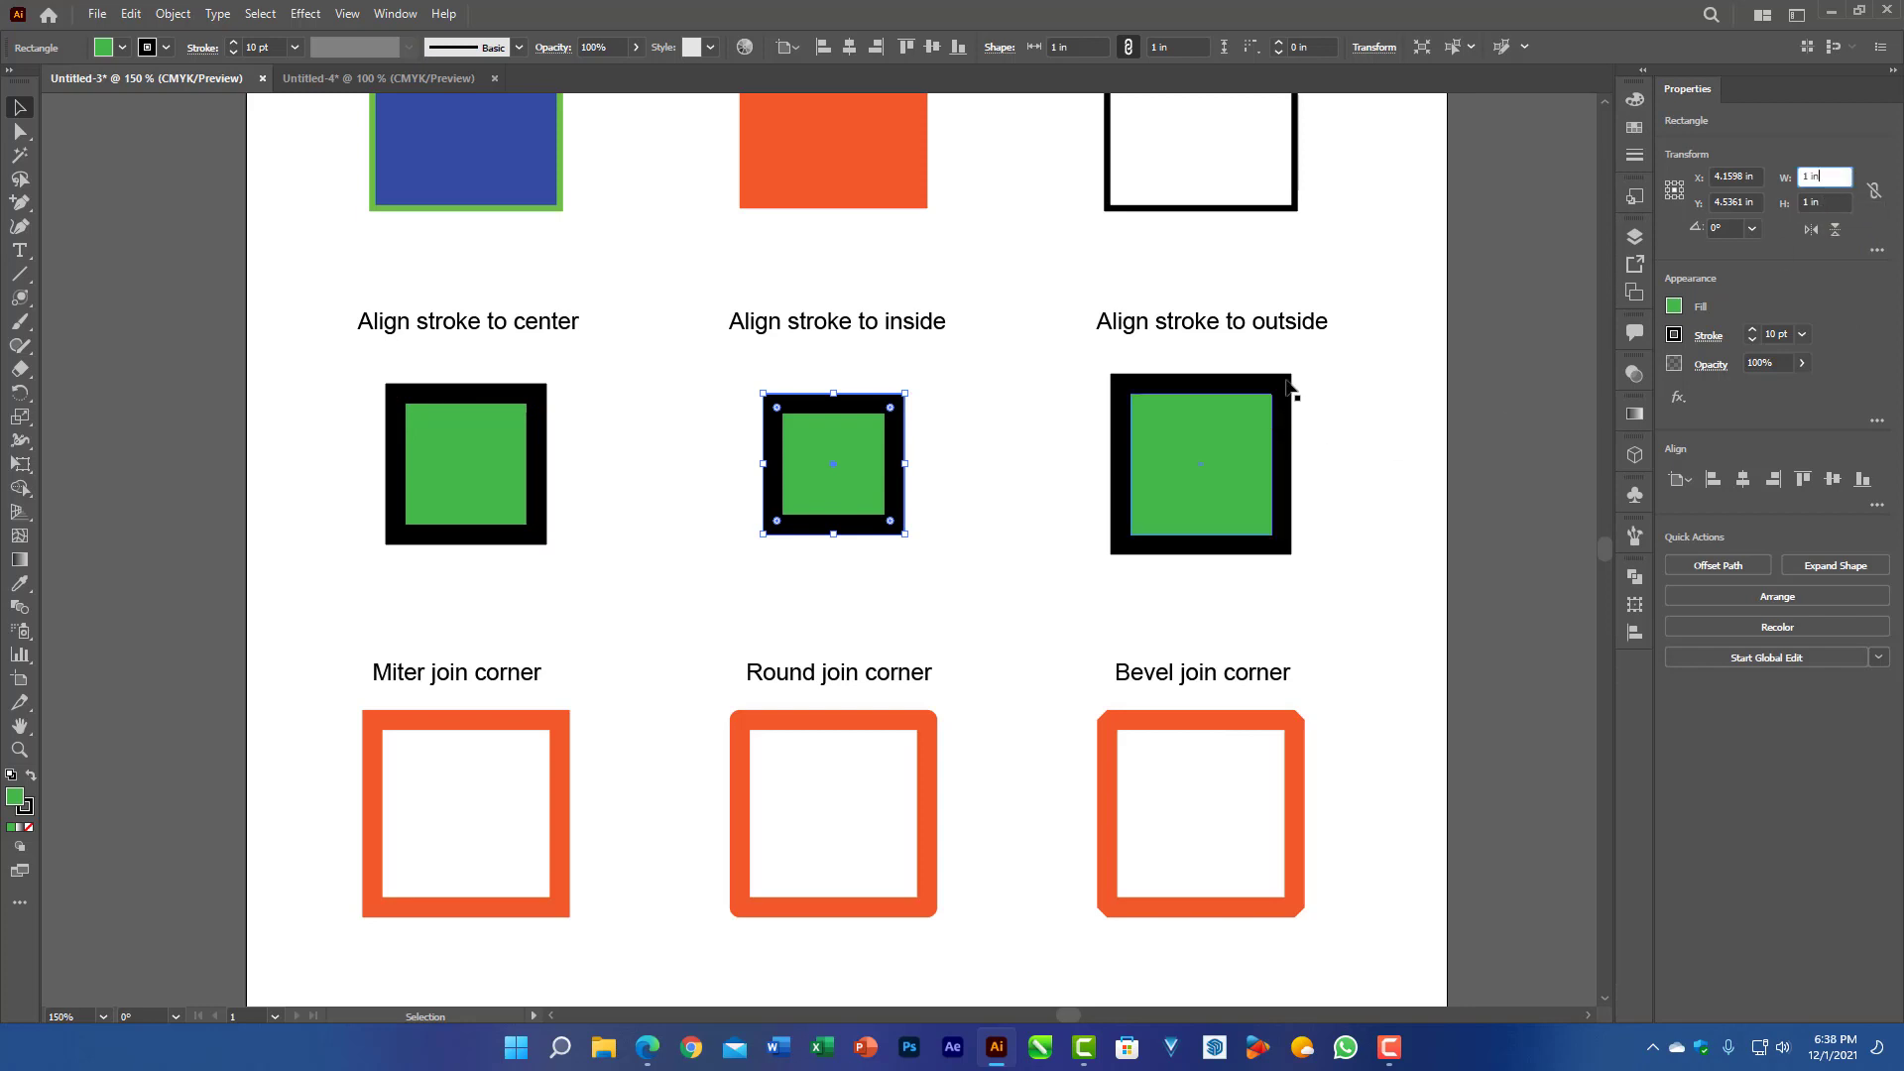
{"action": "left_click", "coordinate": [1289, 387]}
{"action": "left_click", "coordinate": [1831, 179]}
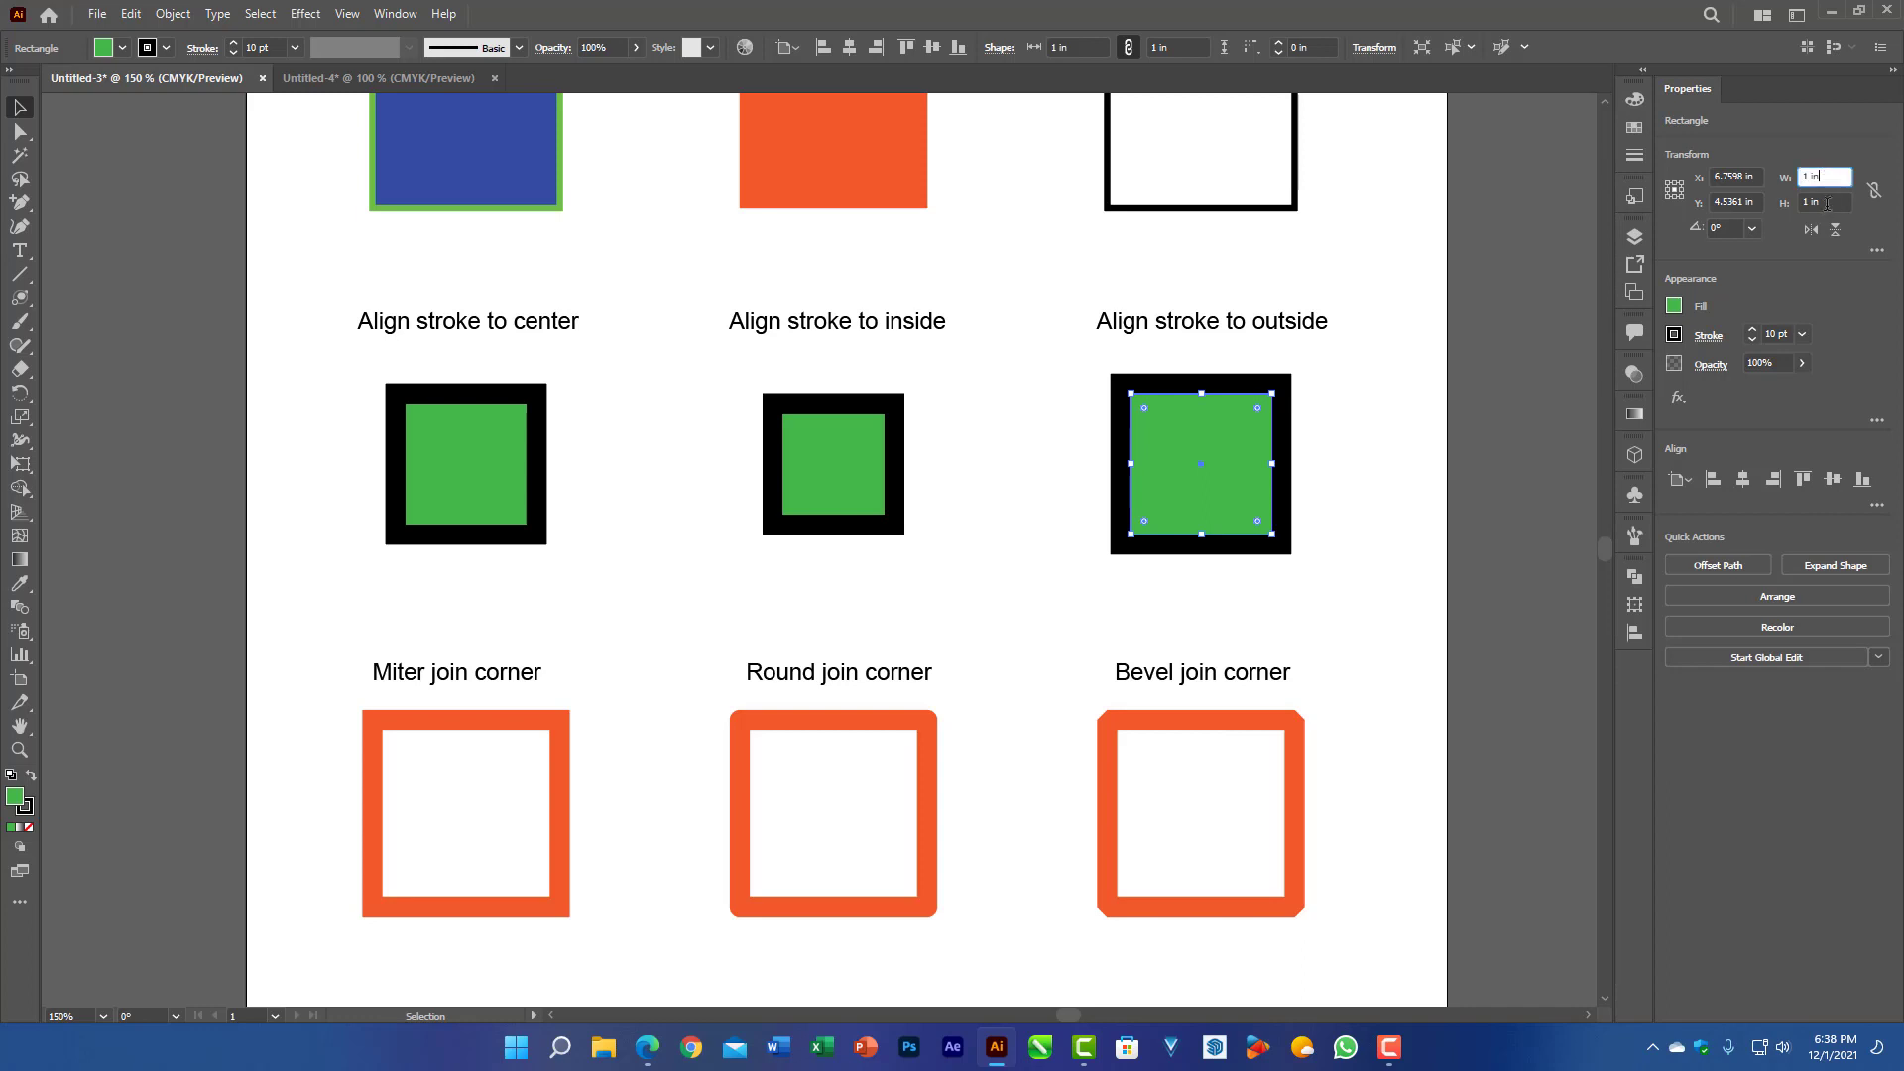
{"action": "left_click", "coordinate": [1830, 201]}
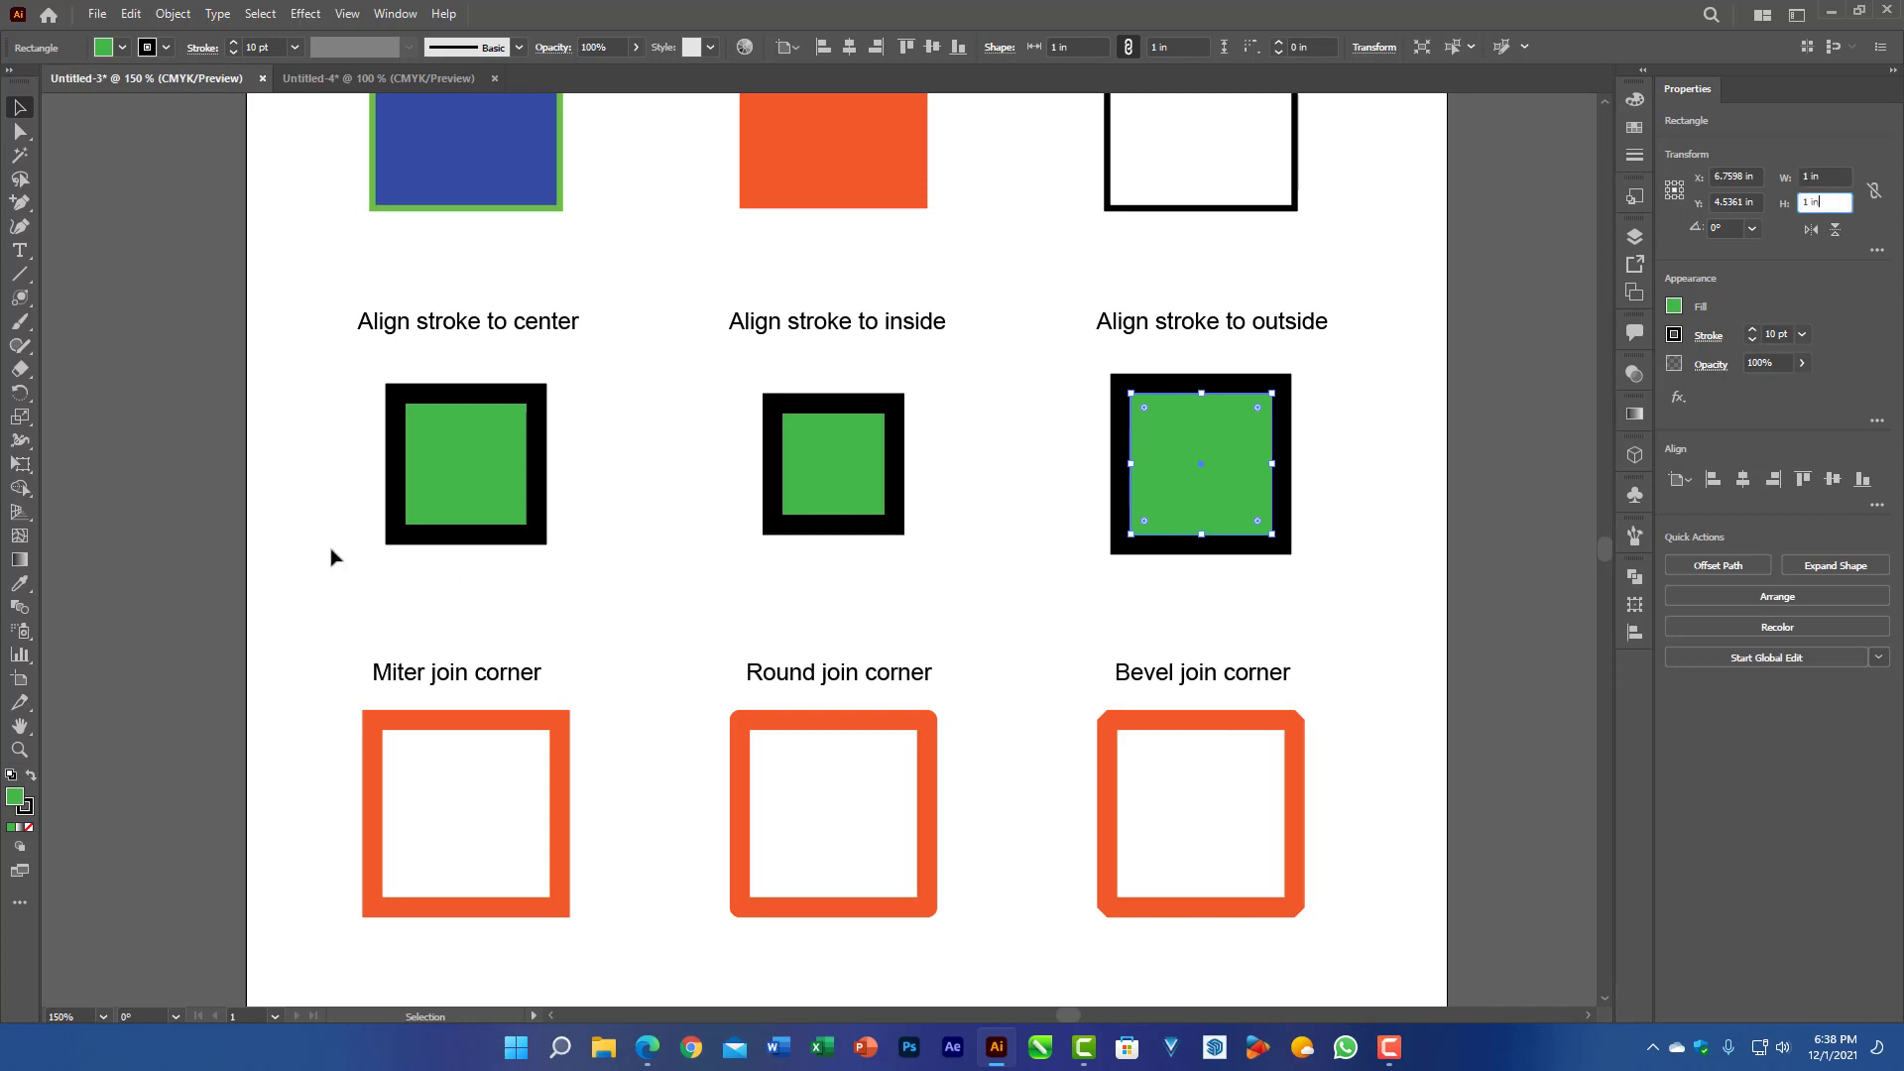
{"action": "left_click", "coordinate": [1352, 460]}
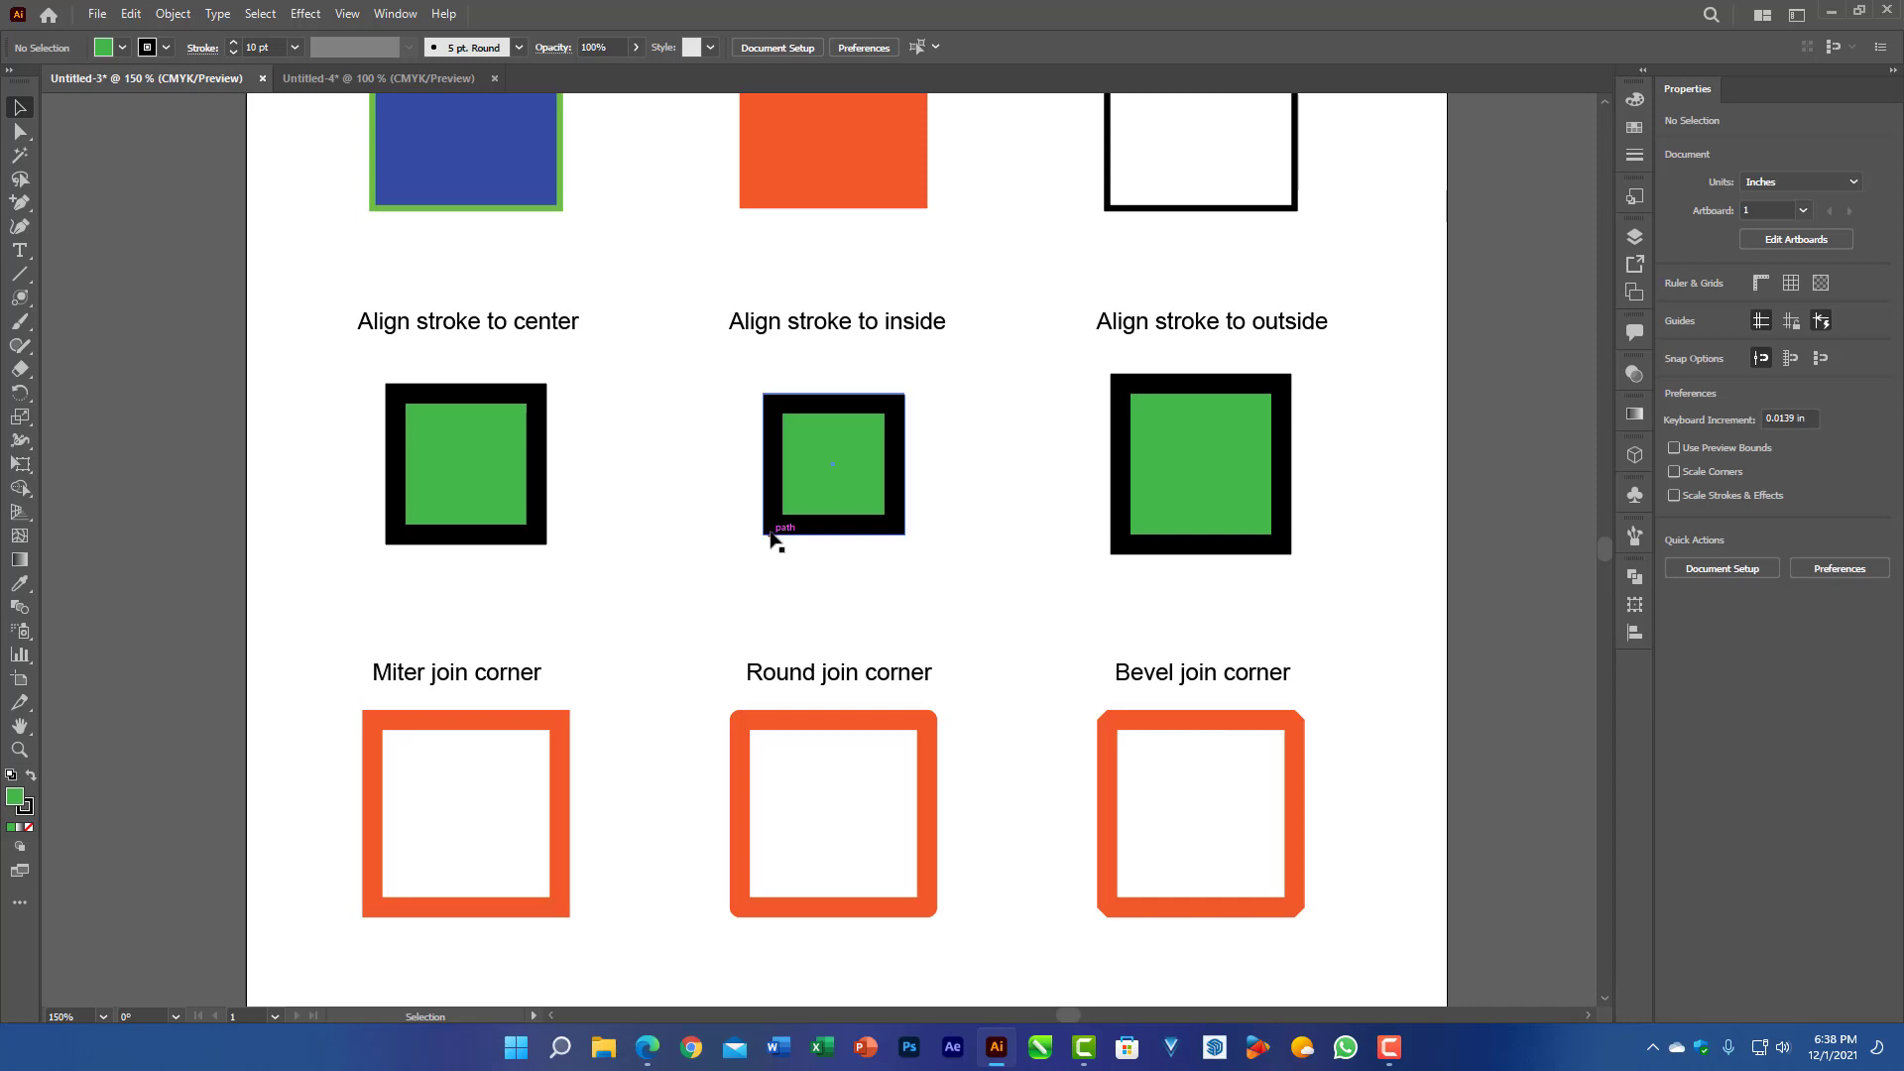
Step: Align the 10 pt stroke of the green square under the "Align stroke to center" label to the inside
{"action": "left_click", "coordinate": [543, 459]}
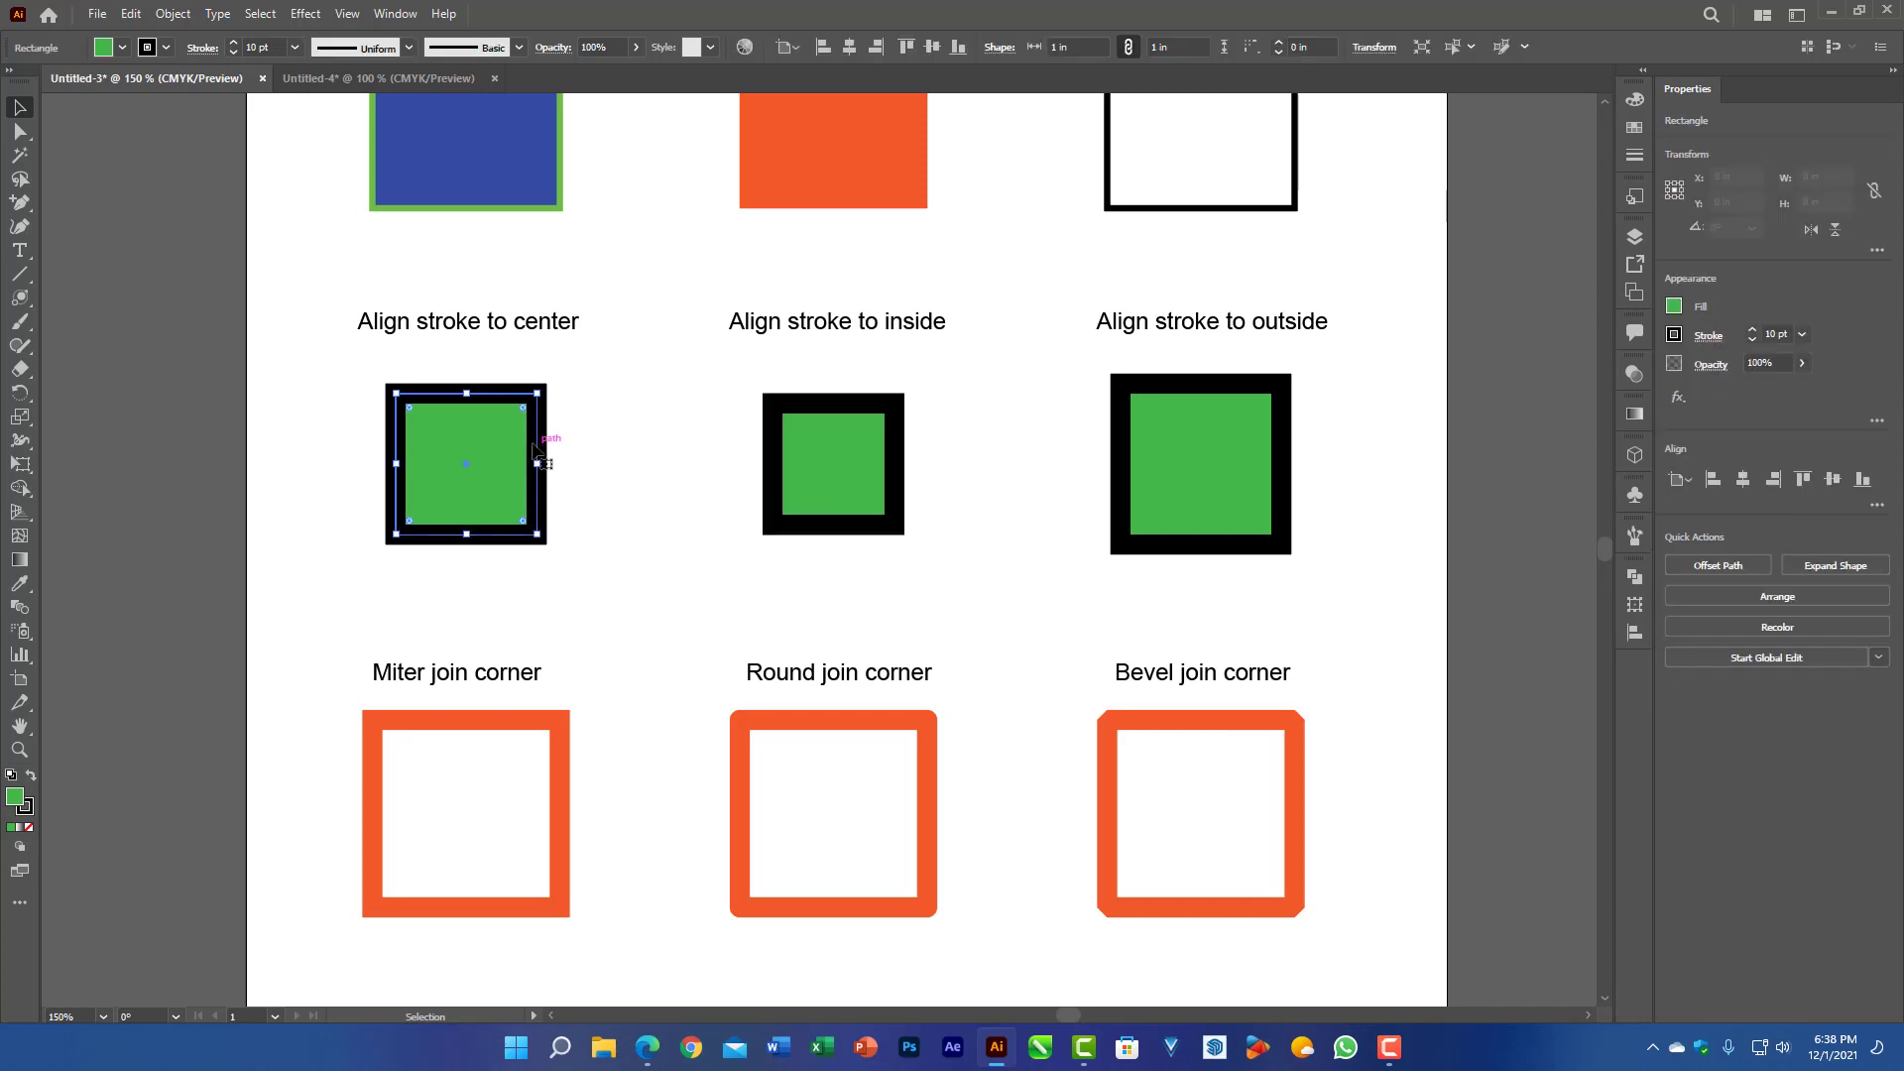
{"action": "scroll", "coordinate": [308, 416], "scroll_direction": "up", "scroll_amount": 2}
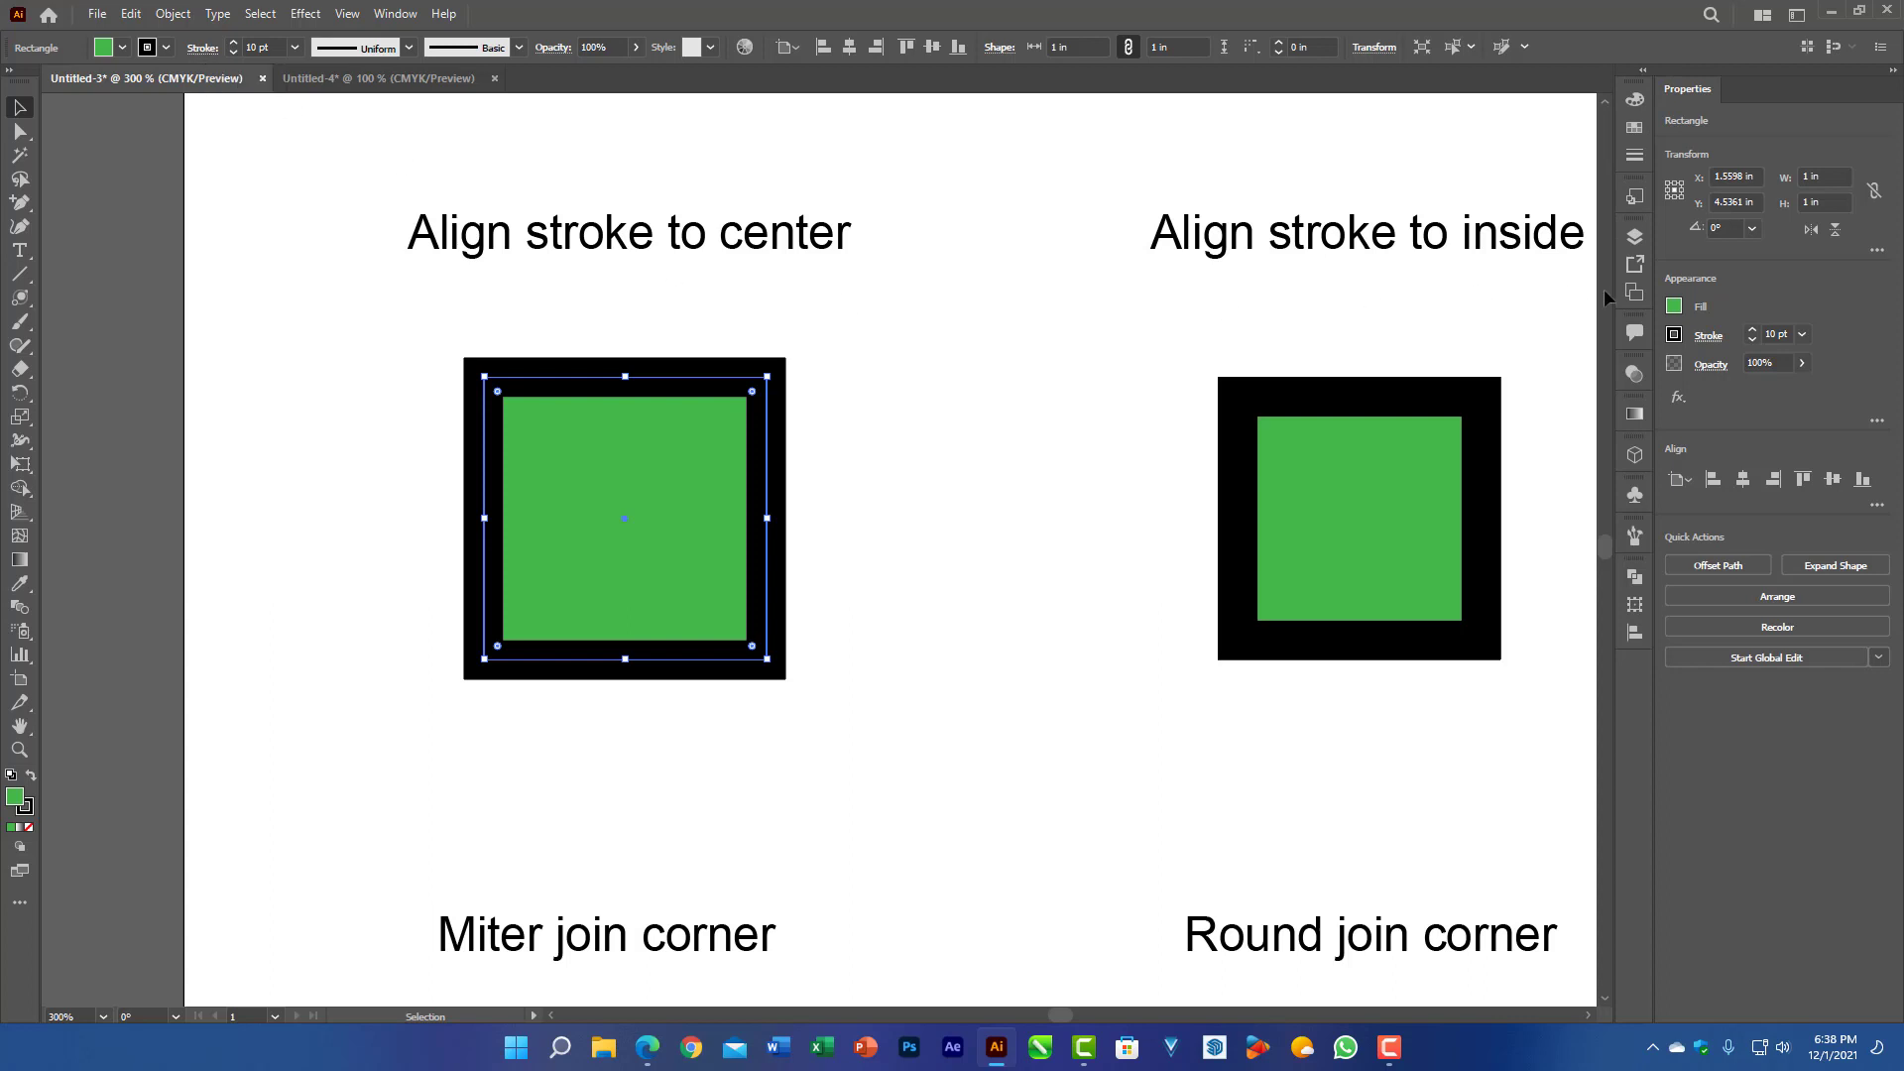
{"action": "left_click", "coordinate": [1708, 336]}
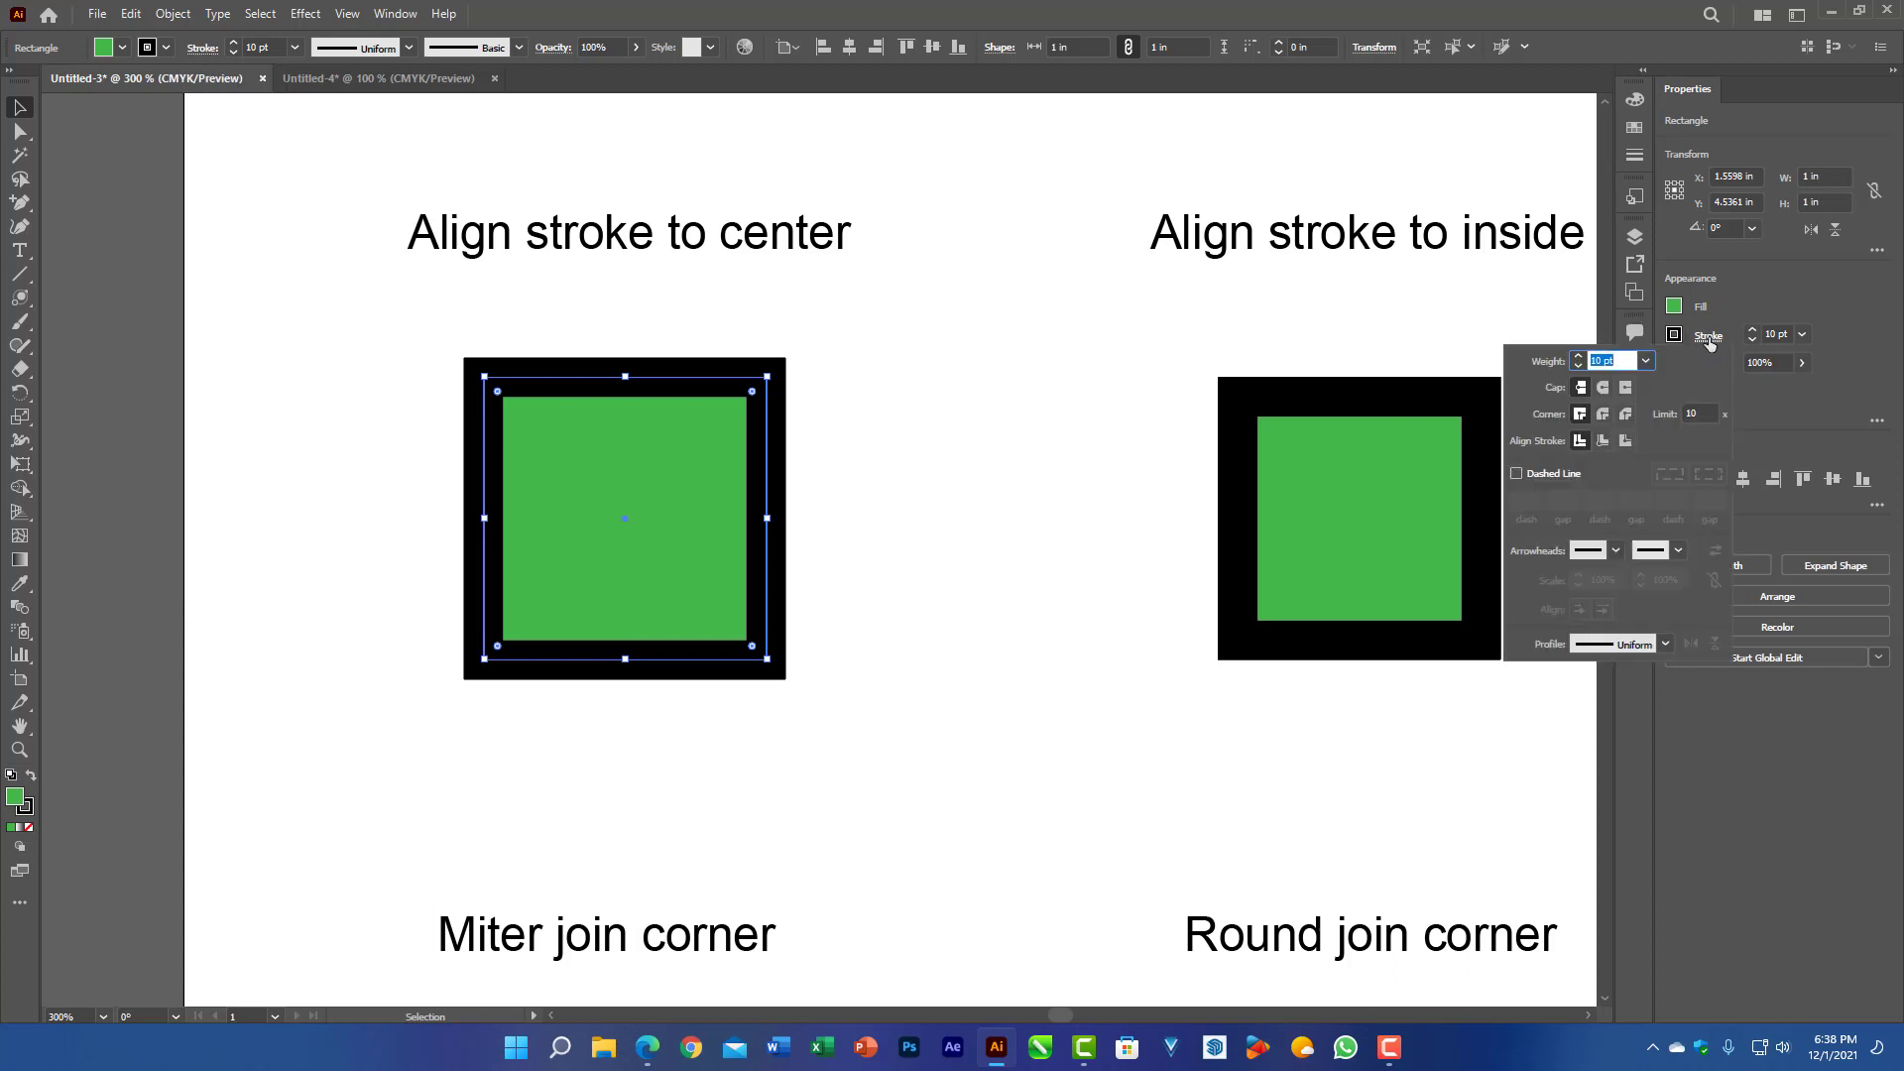
{"action": "left_click", "coordinate": [200, 50]}
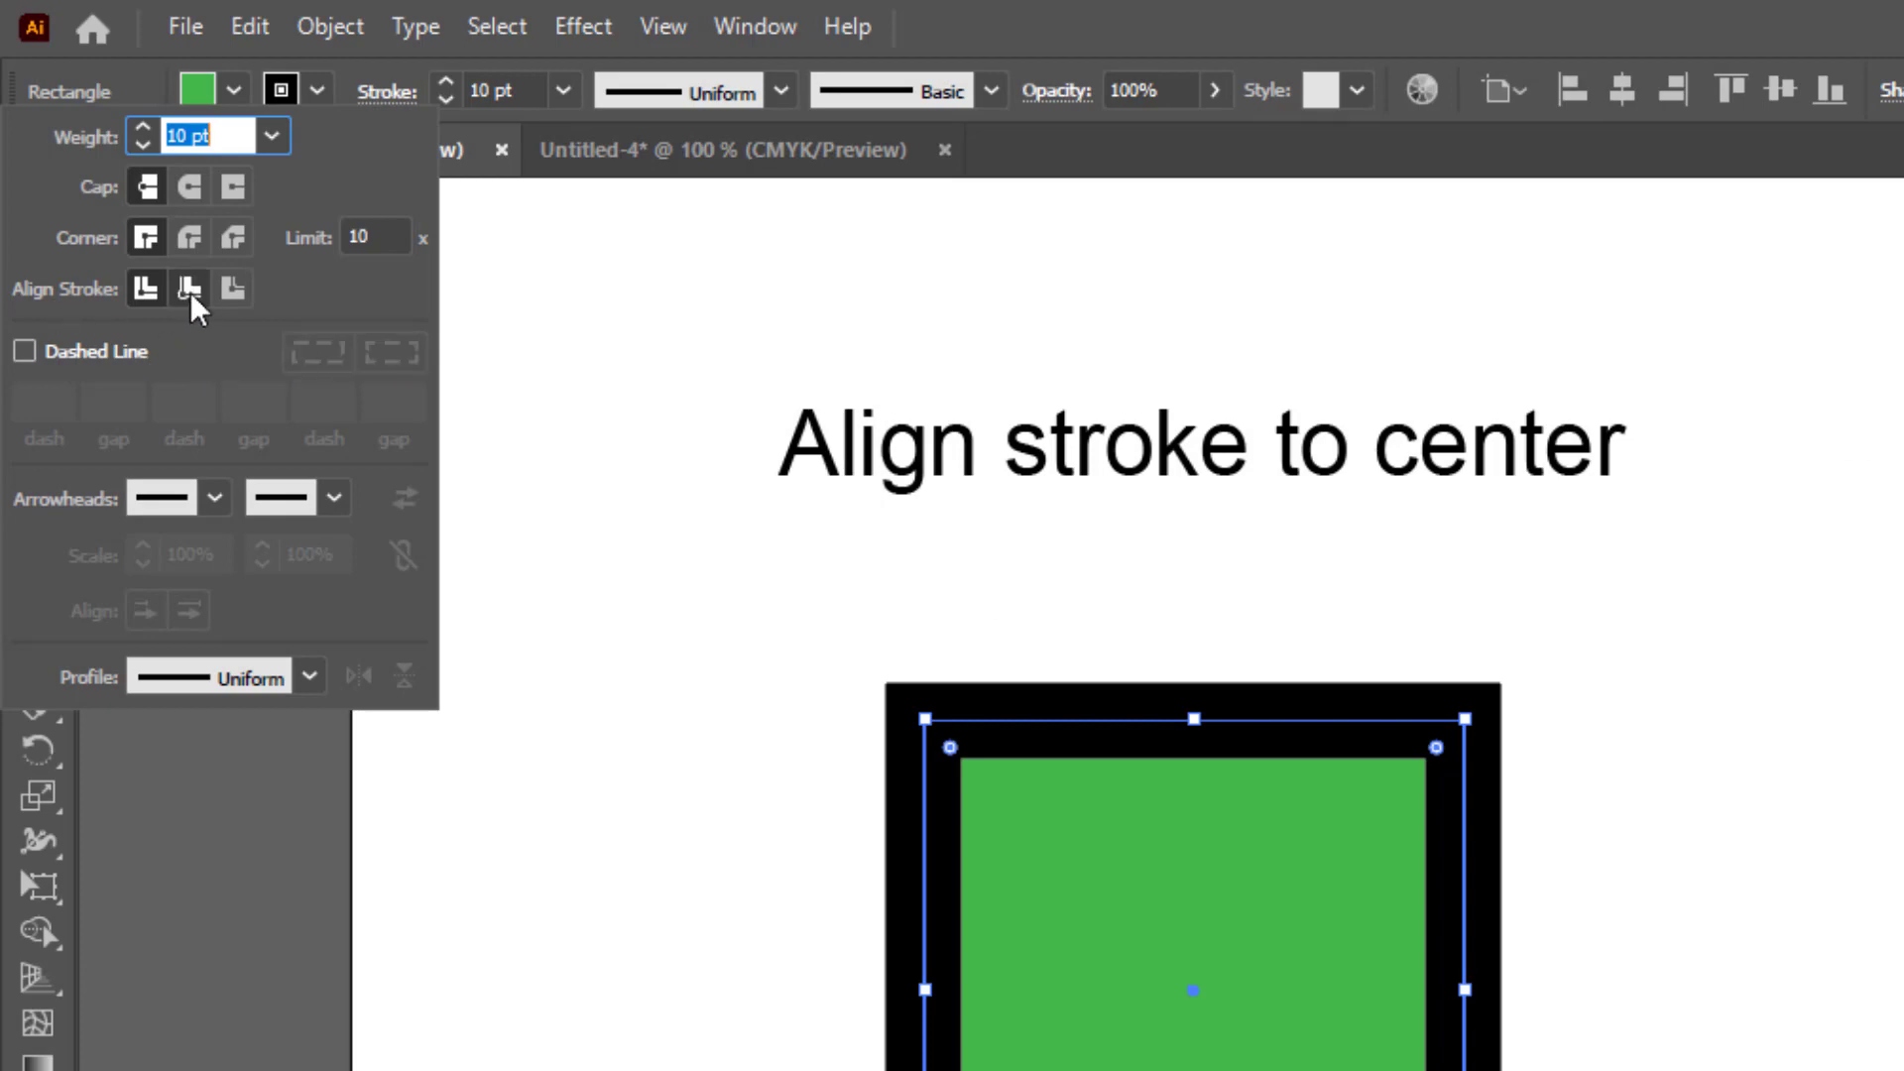
{"action": "left_click", "coordinate": [189, 293]}
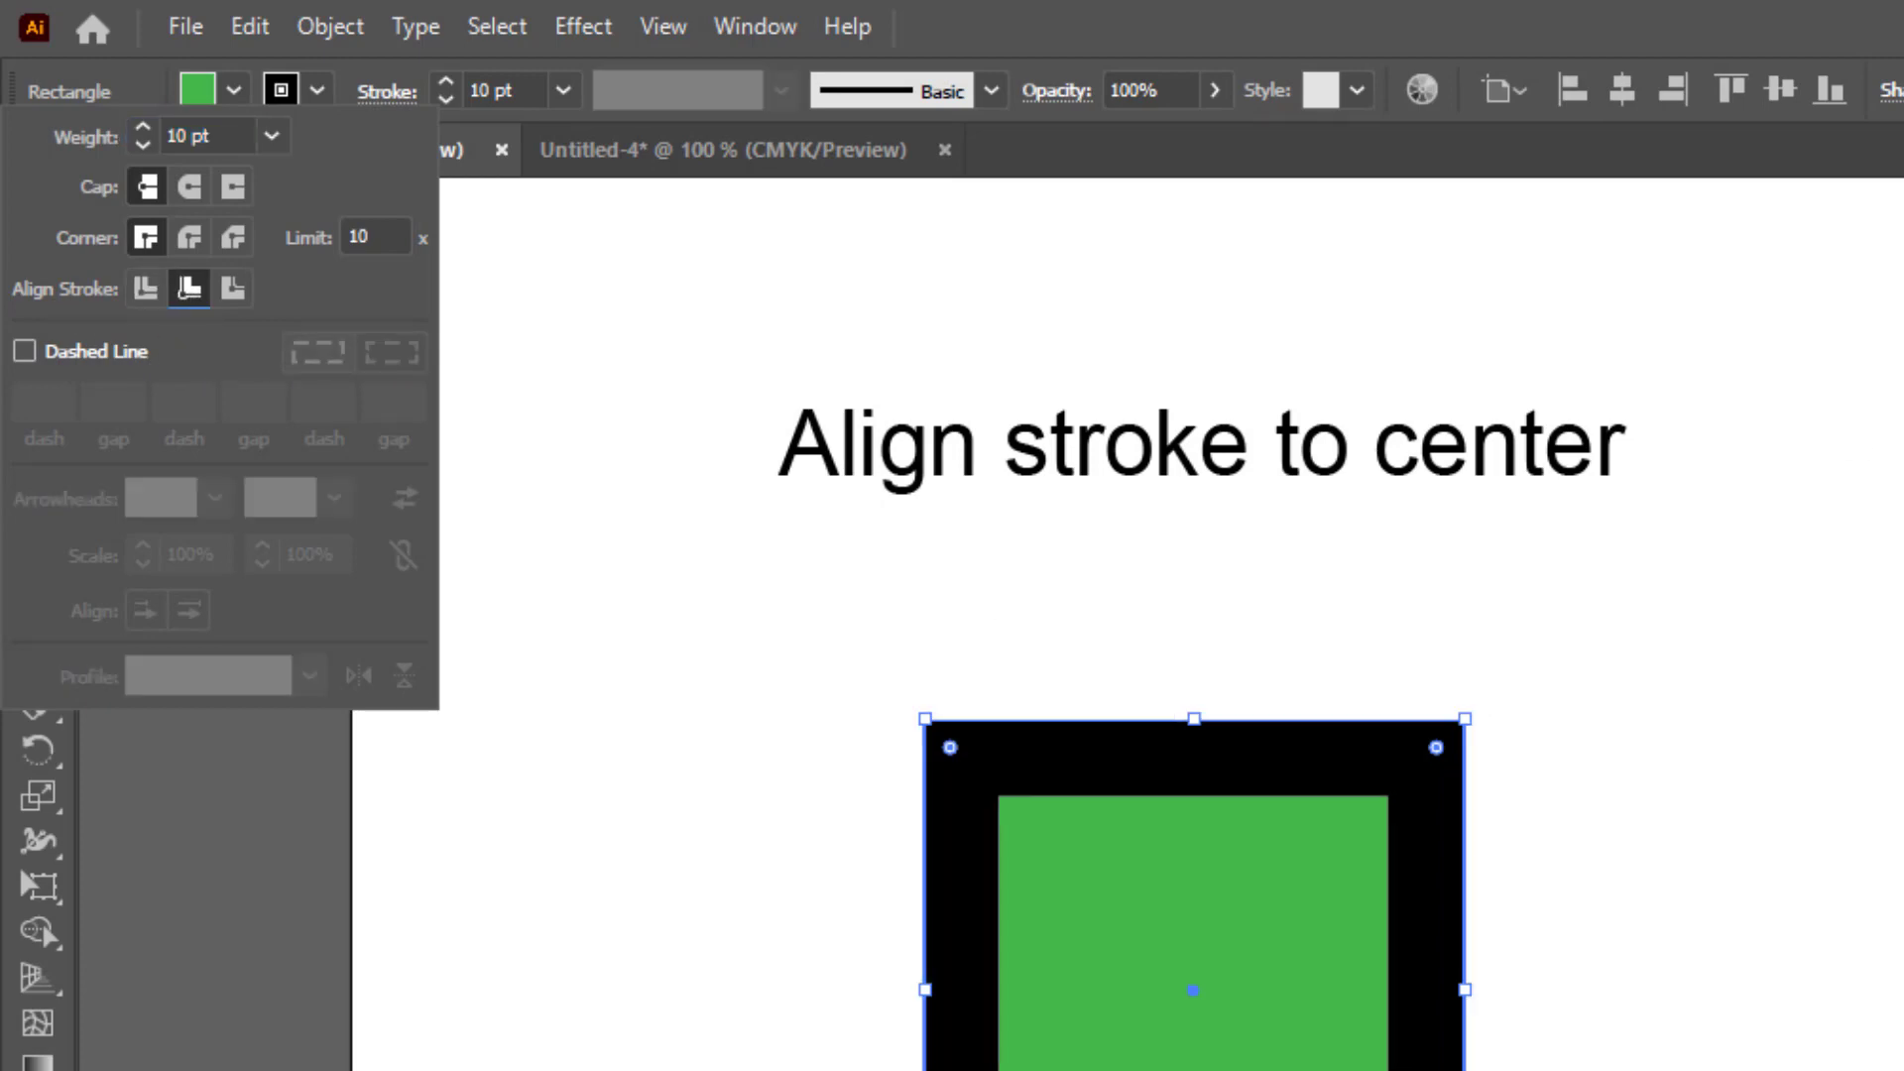
{"action": "left_click", "coordinate": [1350, 636]}
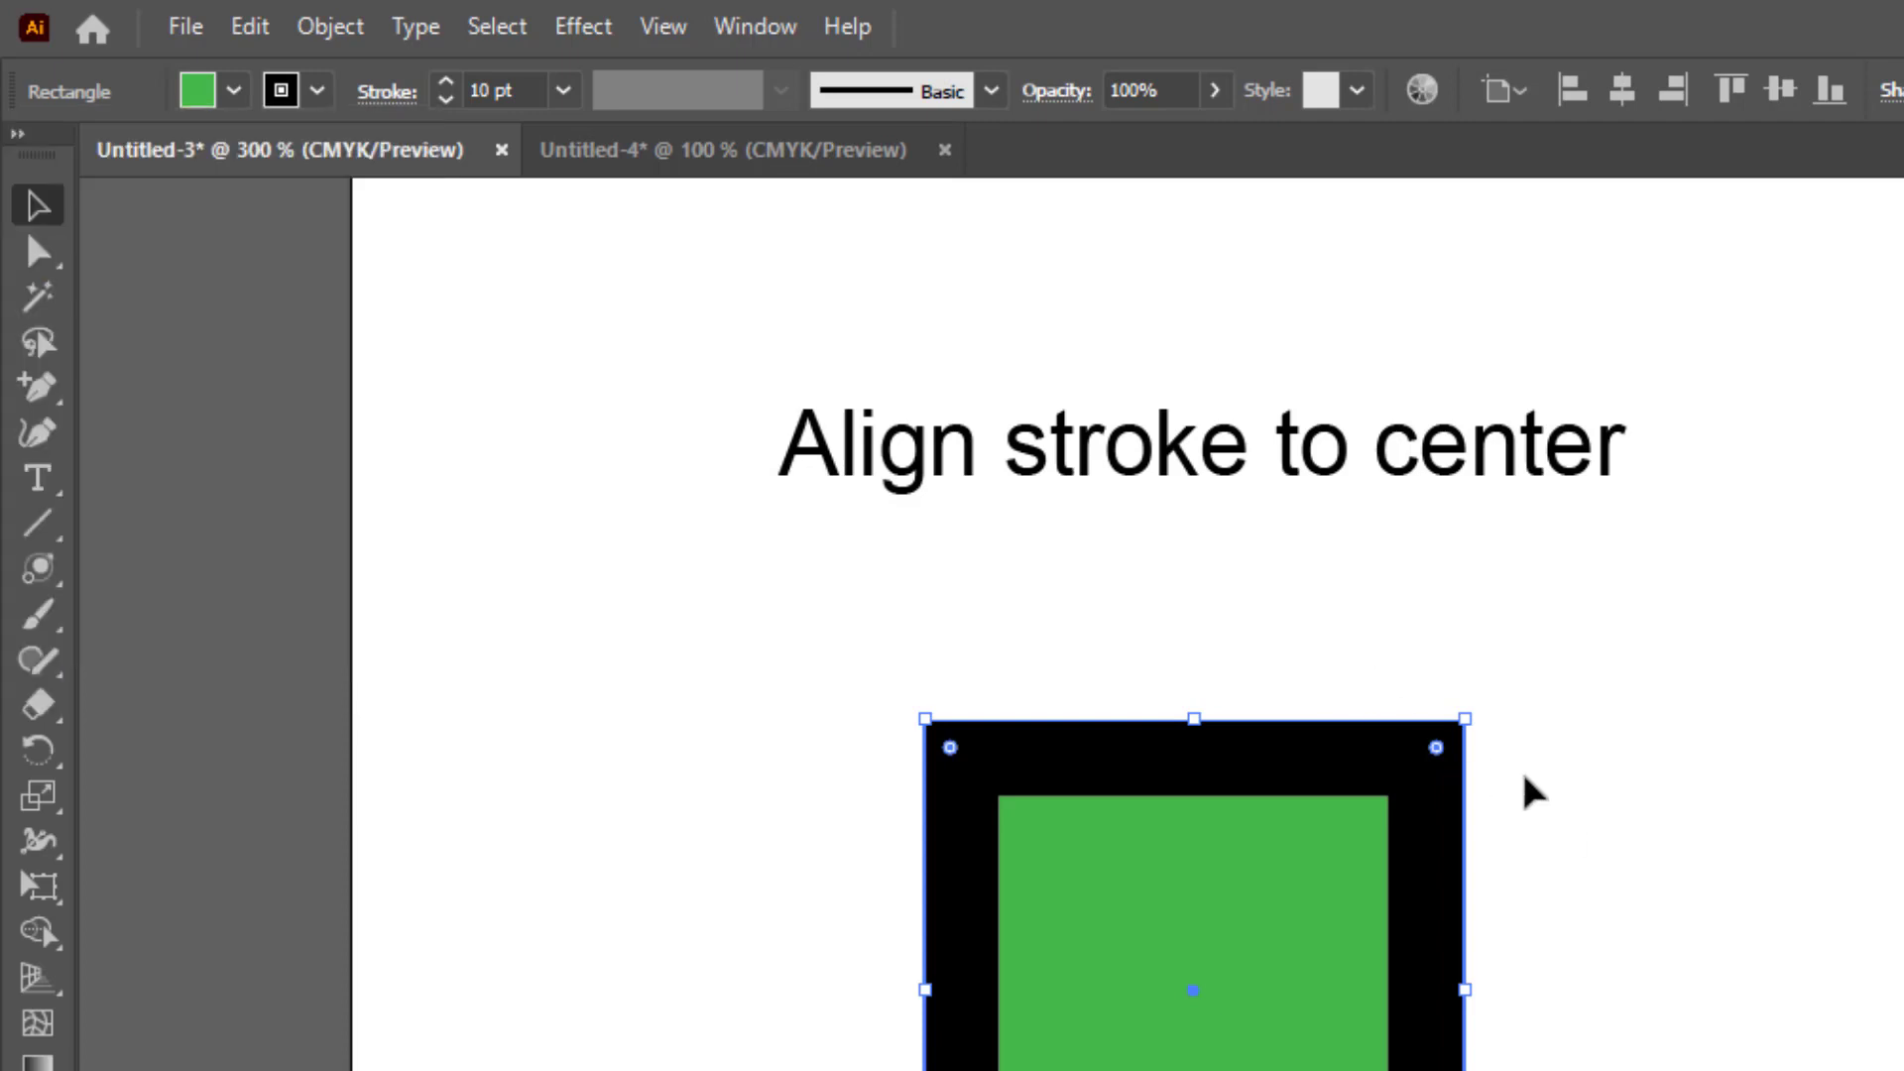
{"action": "key", "text": "alt"}
{"action": "scroll", "coordinate": [1527, 778], "scroll_direction": "down", "scroll_amount": 2}
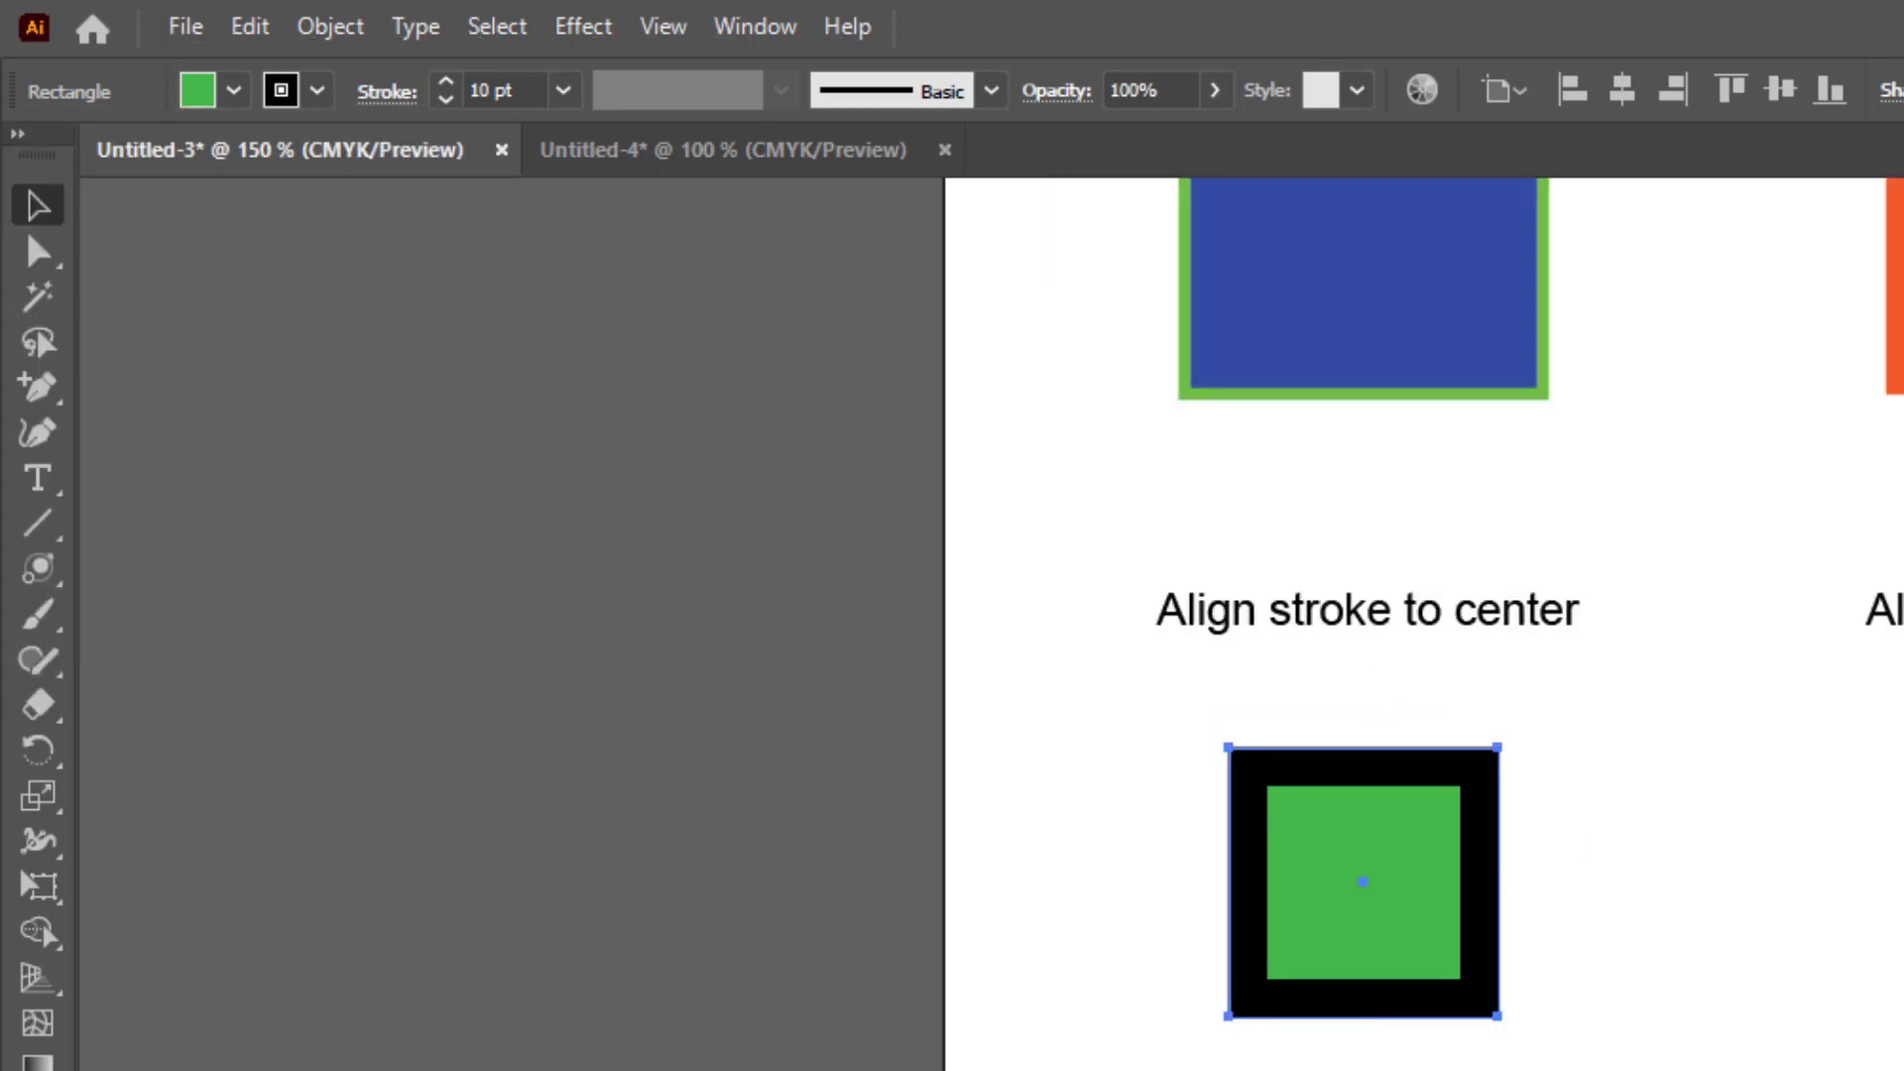
{"action": "left_click_drag", "start_coordinate": [1527, 777], "coordinate": [890, 833]}
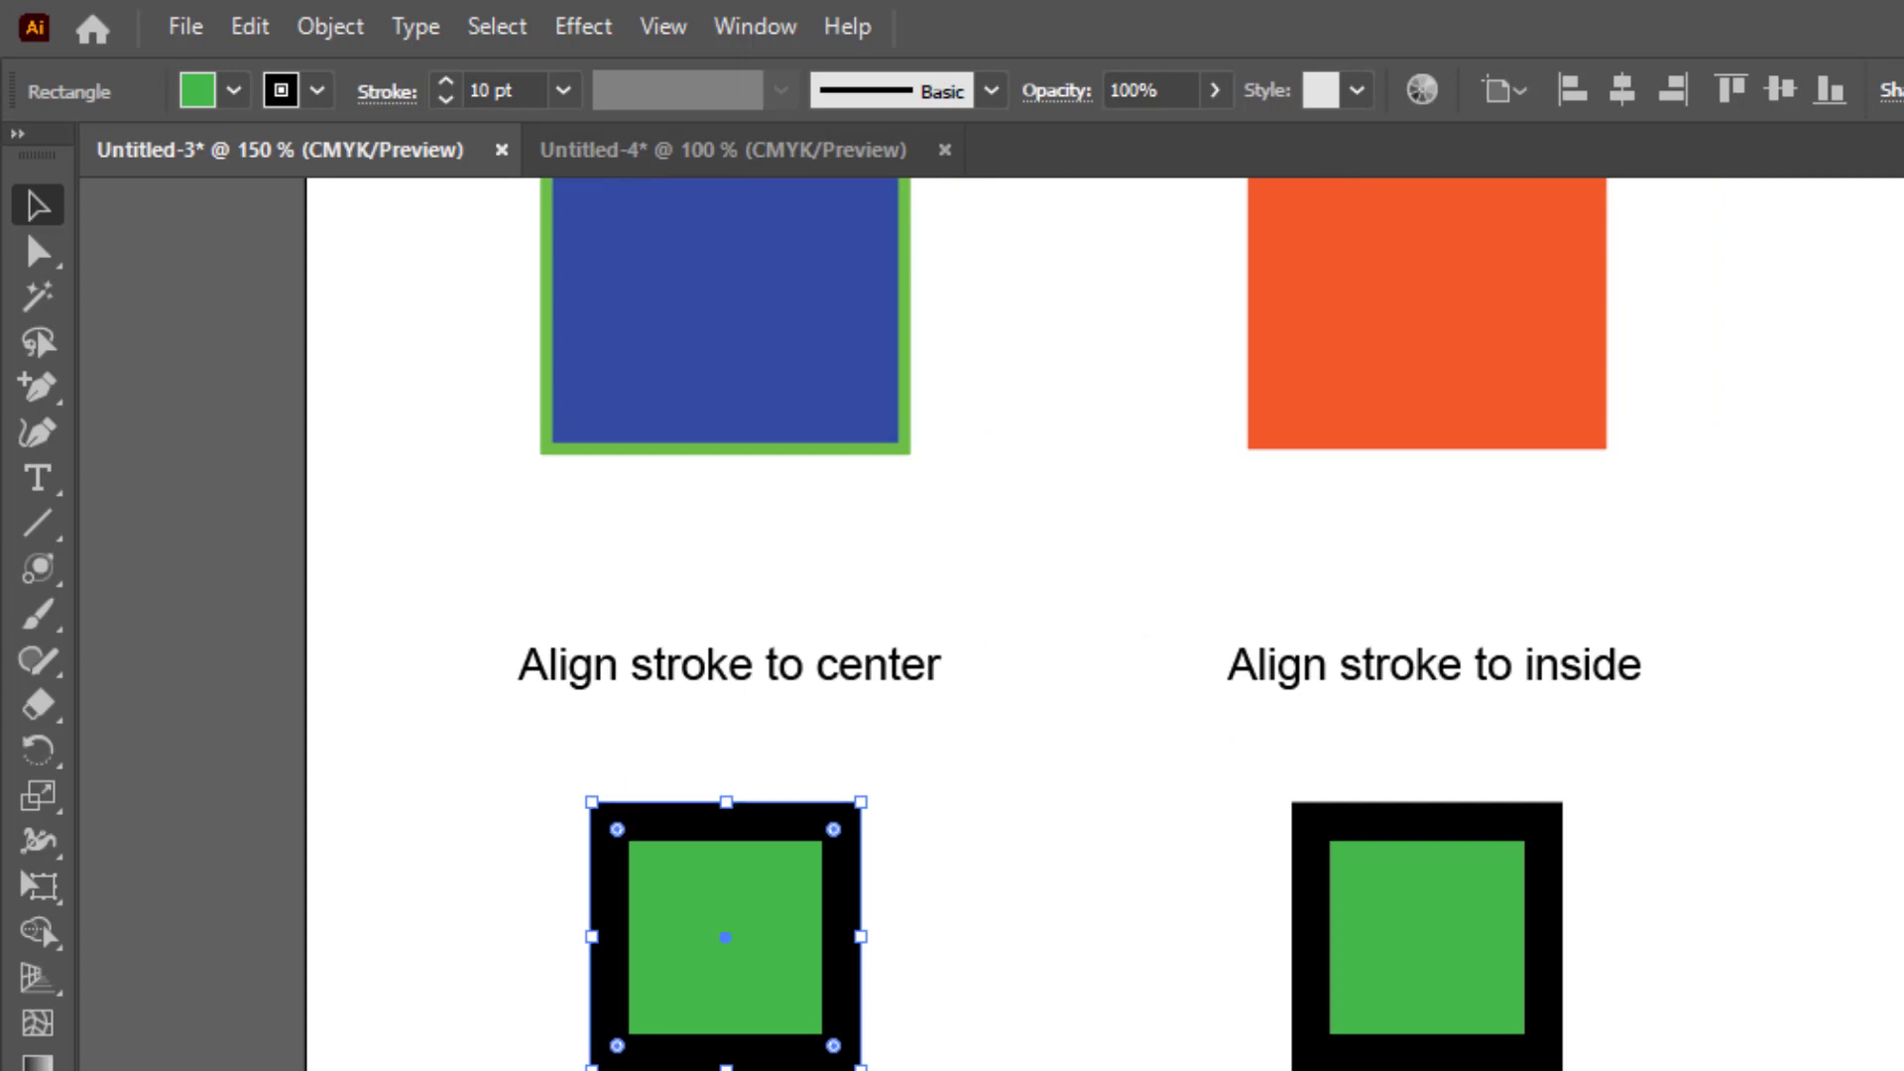
Step: Align the stroke of the green square under the "Align stroke to outside" label to the center and deselect it
{"action": "left_click", "coordinate": [1052, 754]}
{"action": "left_click", "coordinate": [385, 94]}
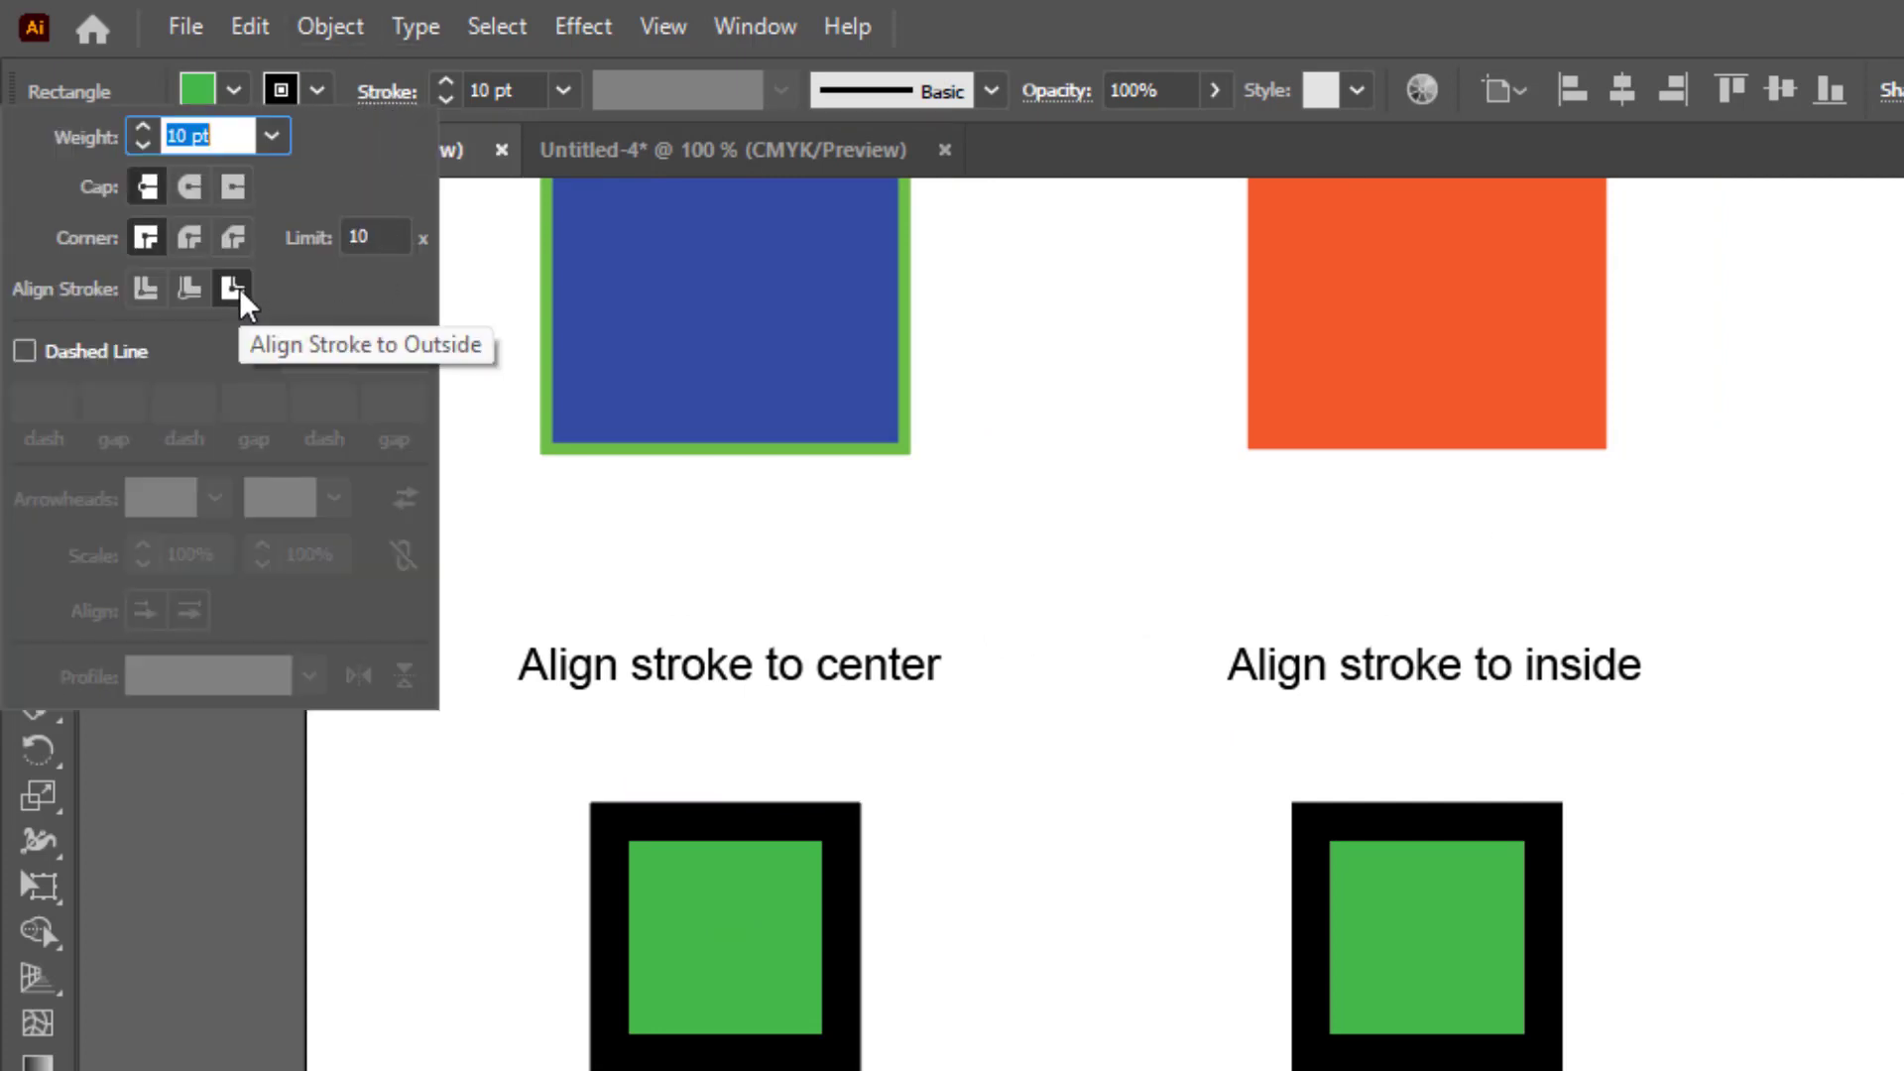
{"action": "left_click", "coordinate": [145, 289]}
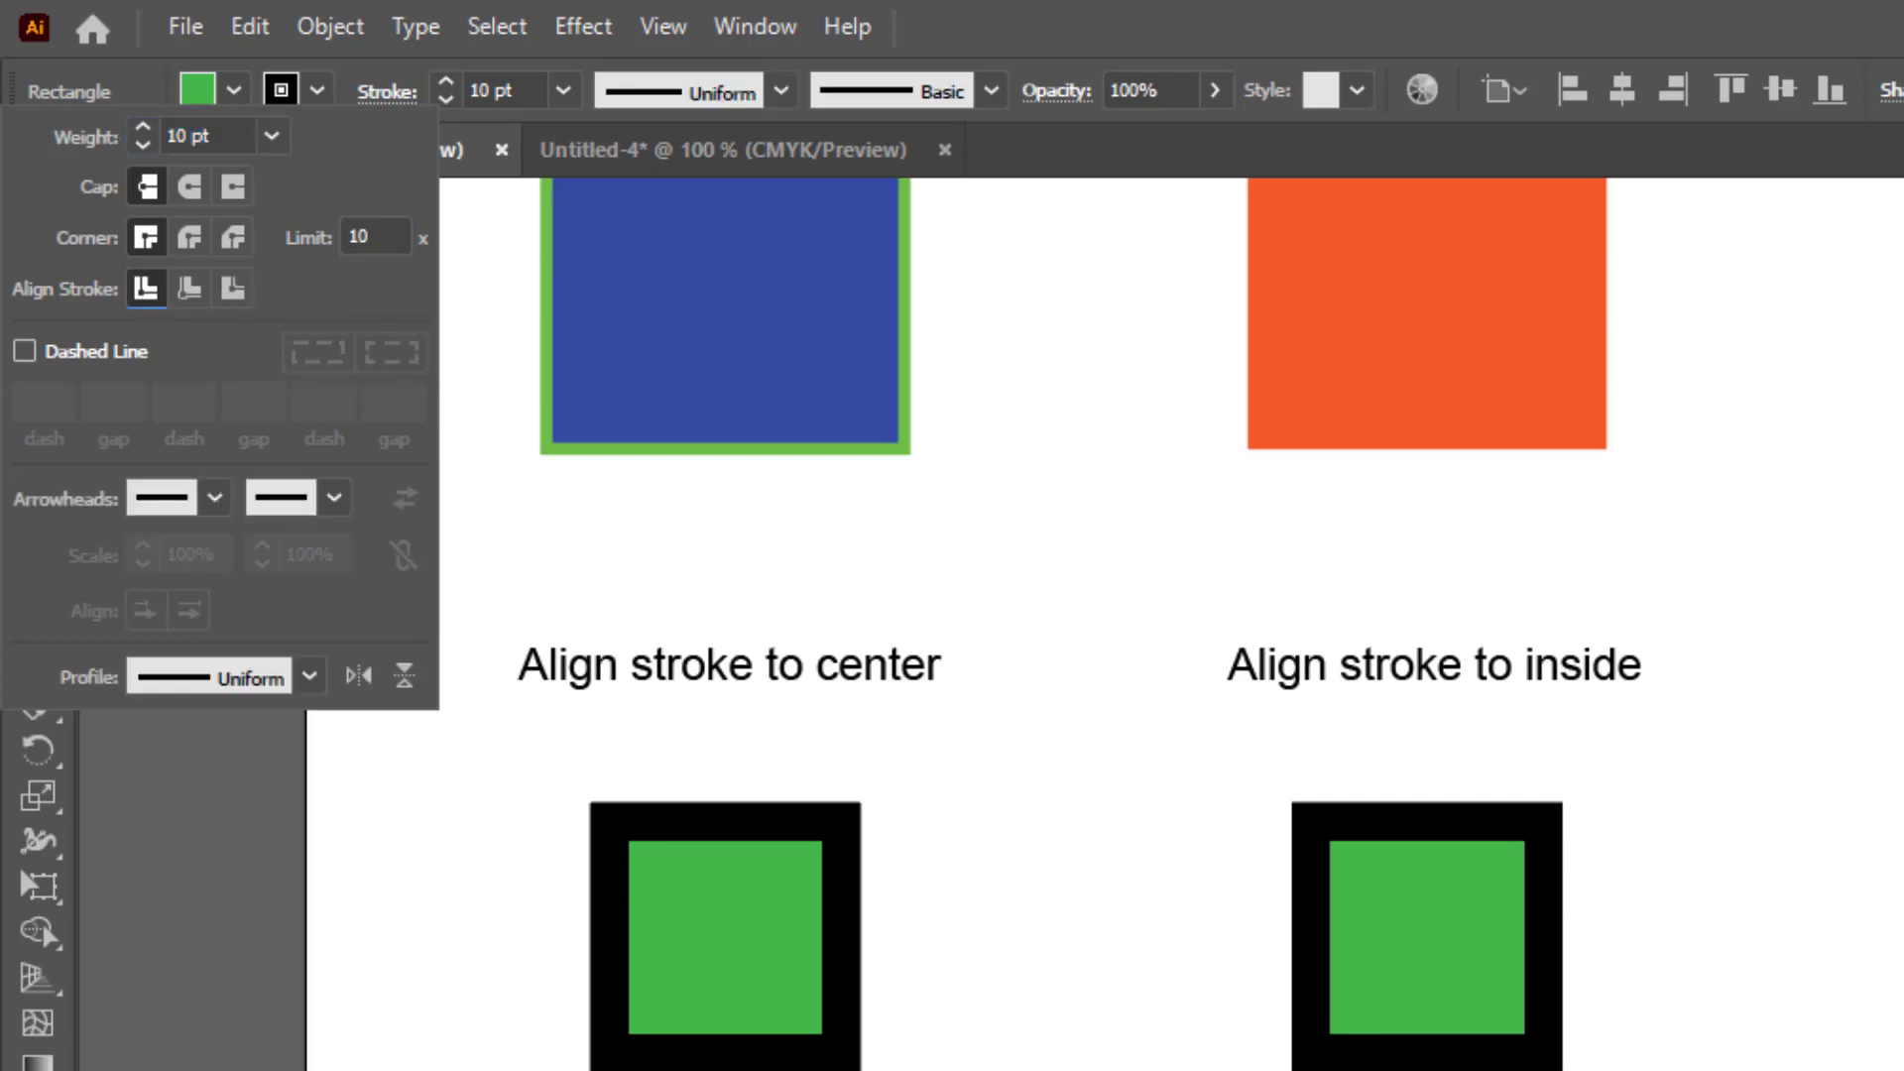
{"action": "left_click", "coordinate": [1845, 576]}
{"action": "left_click", "coordinate": [1845, 575]}
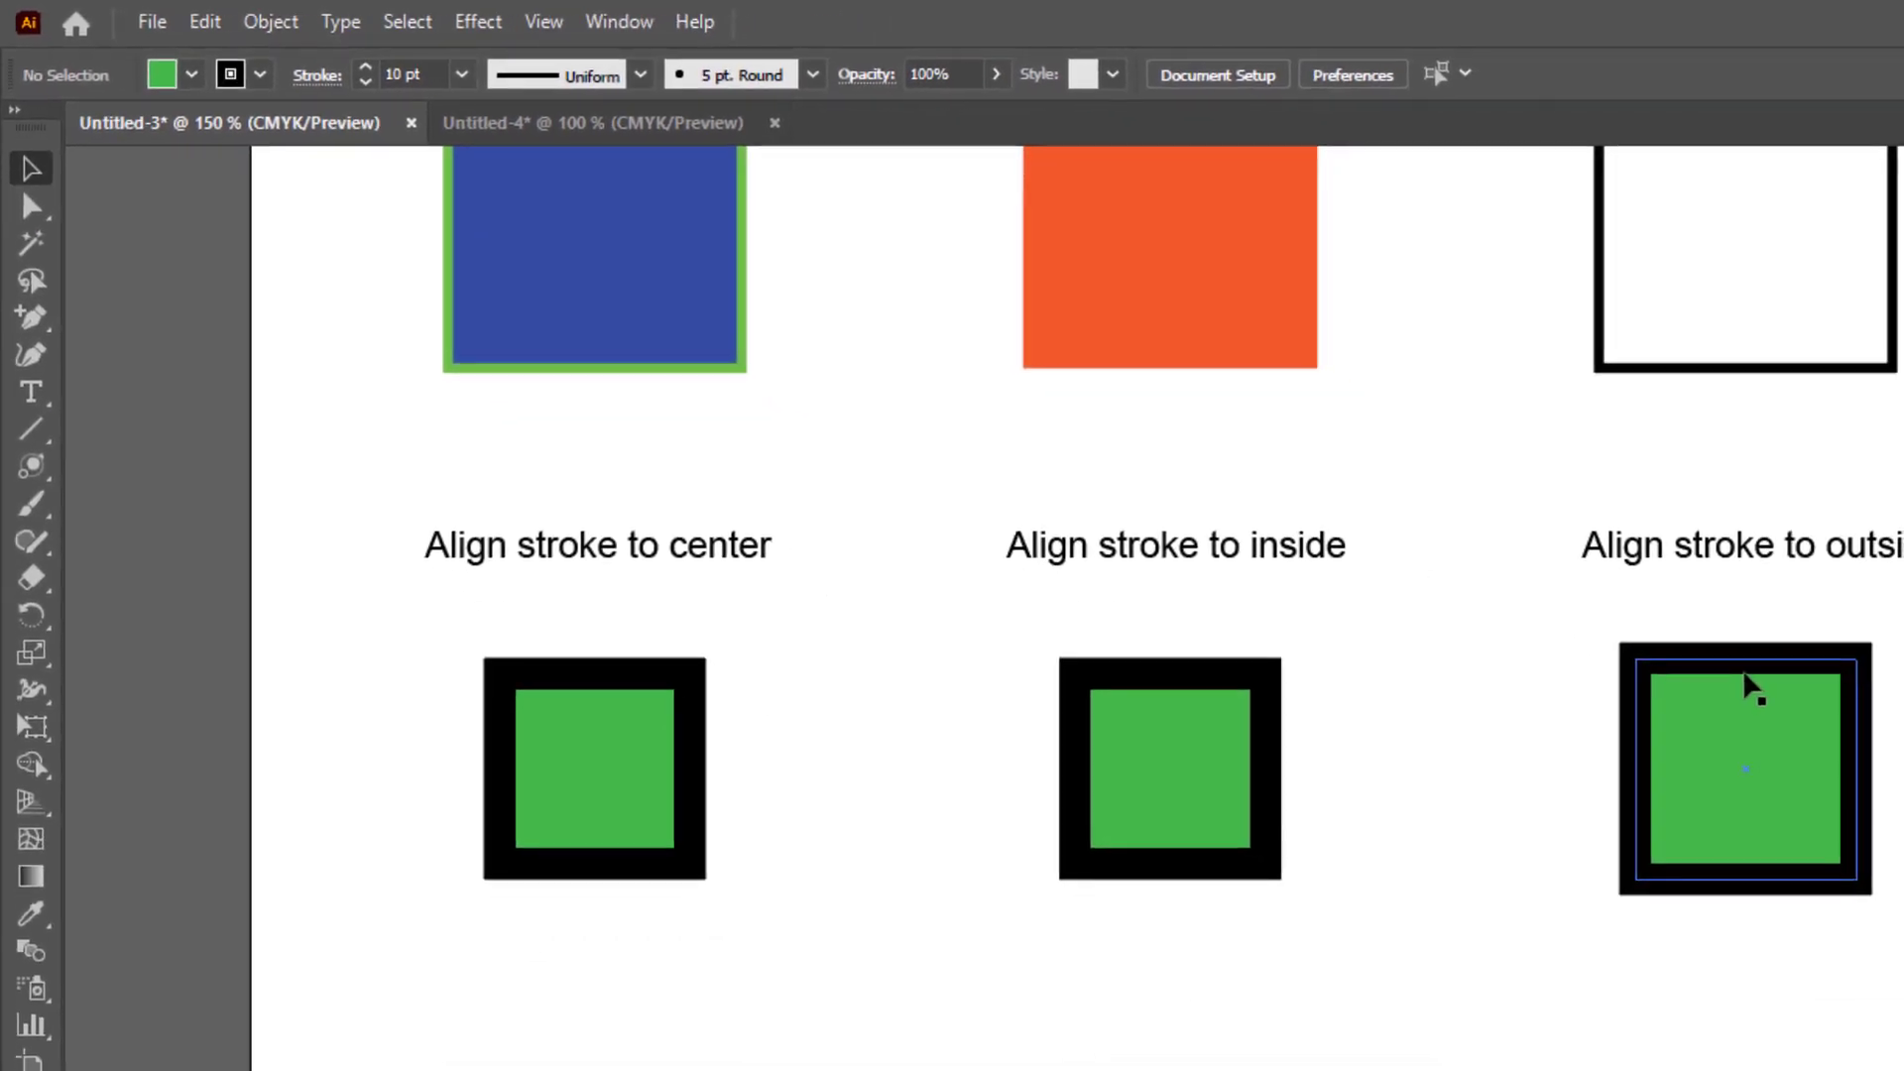
Step: Align the stroke of the green square under the "Align stroke to outside" label to the inside
{"action": "left_click", "coordinate": [1751, 687]}
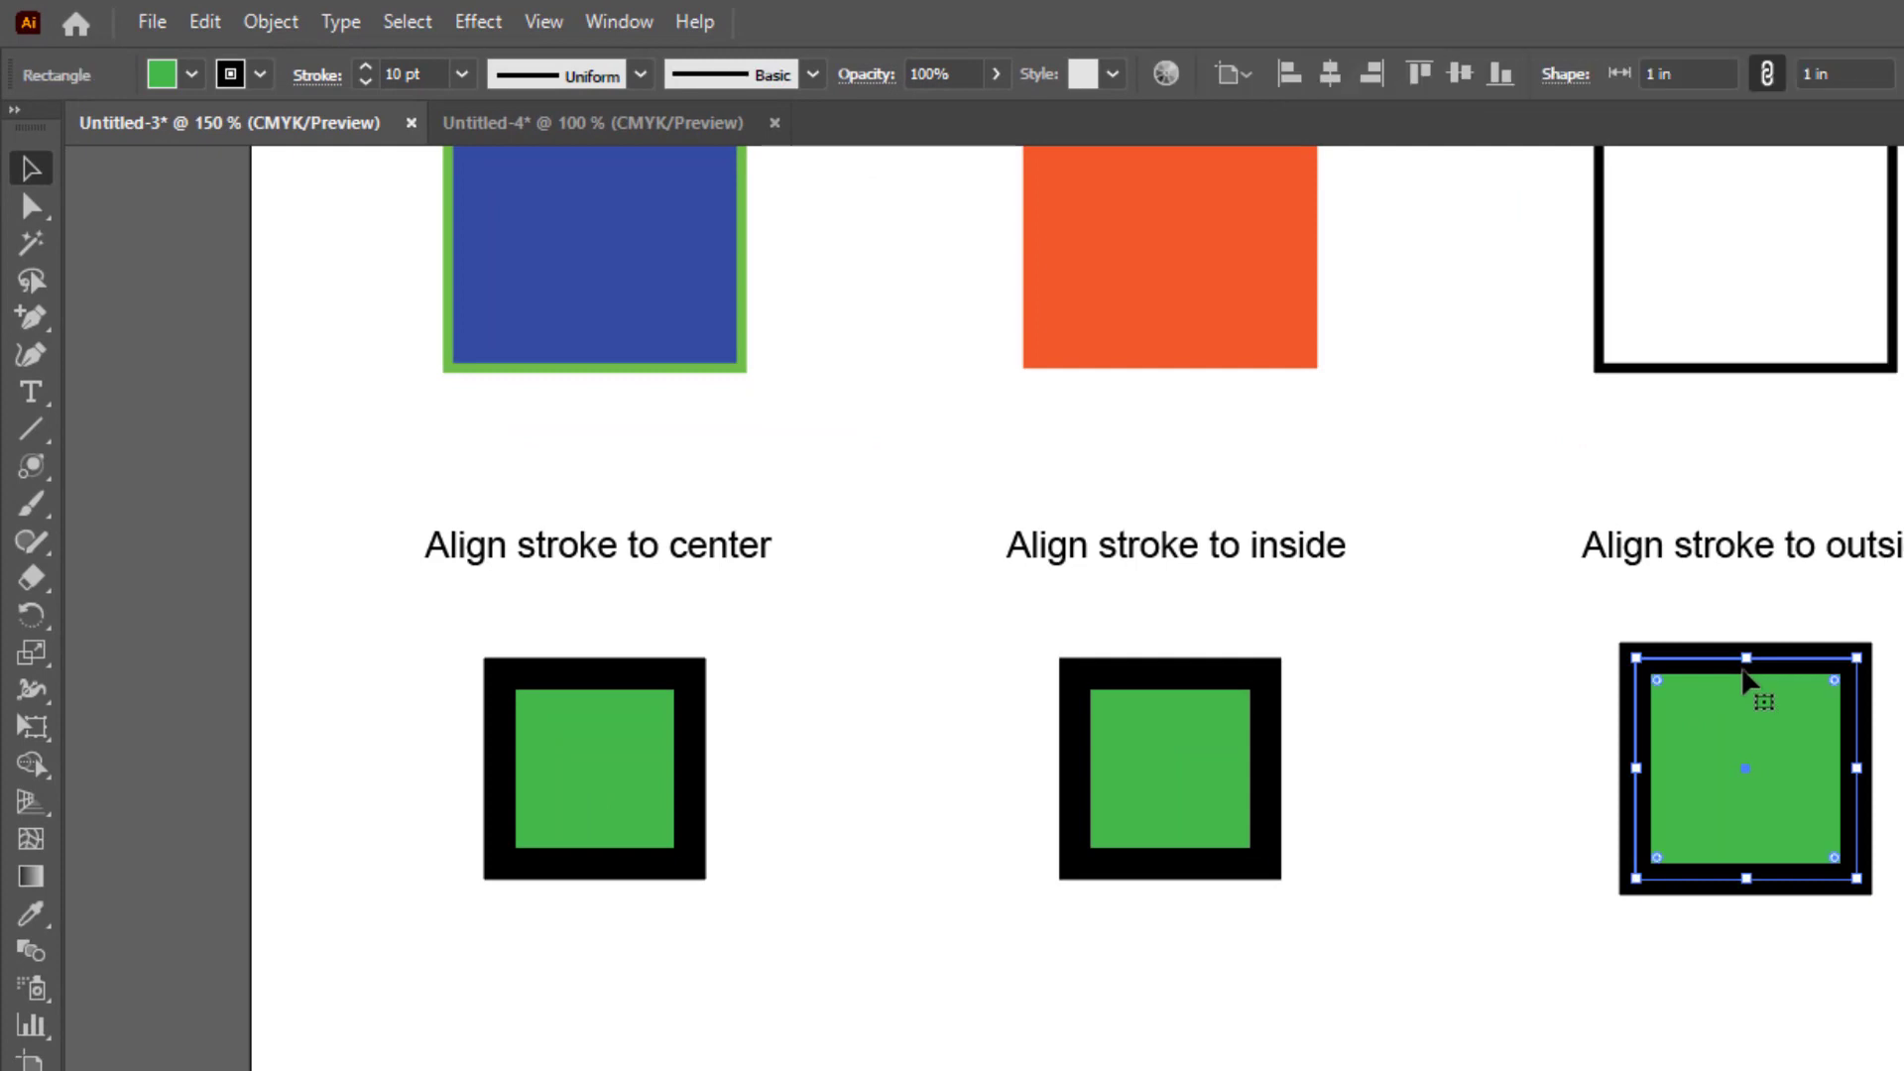
{"action": "left_click", "coordinate": [259, 76]}
{"action": "left_click", "coordinate": [260, 75]}
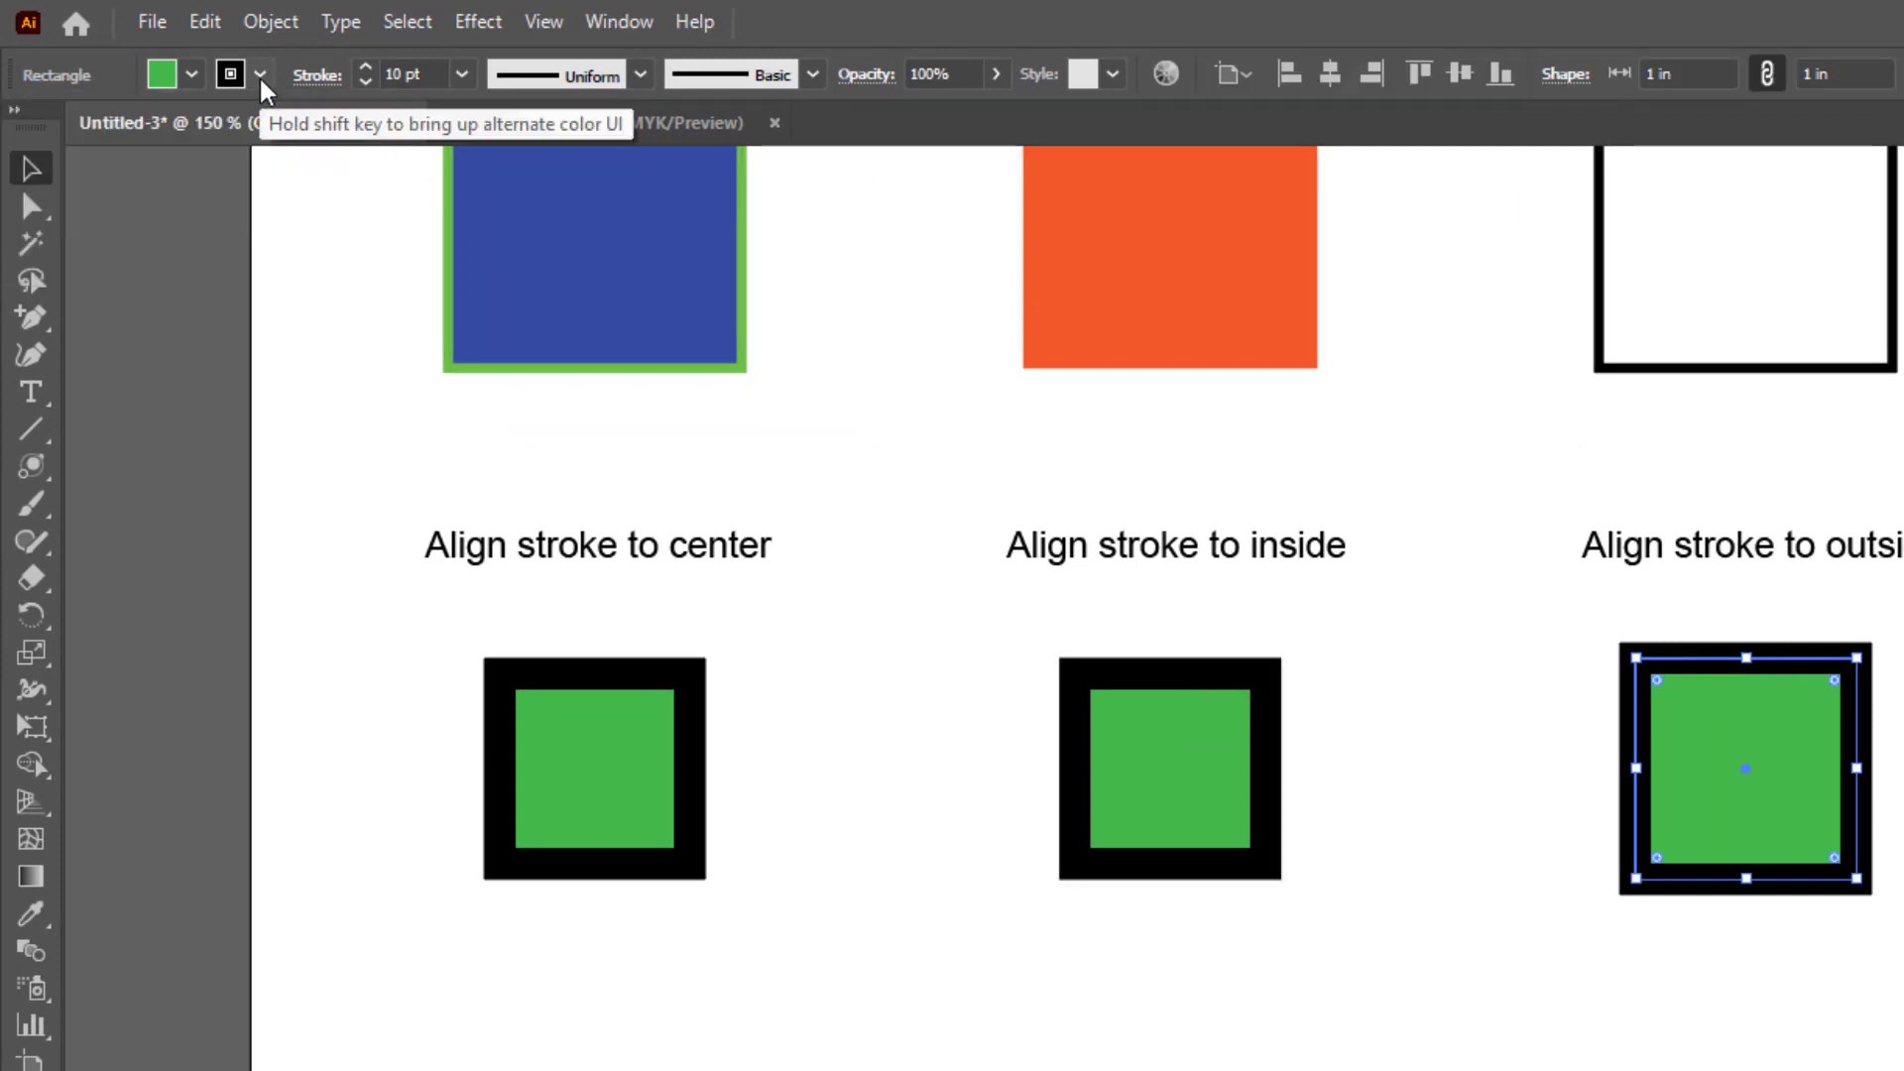
{"action": "left_click", "coordinate": [320, 75]}
{"action": "left_click", "coordinate": [155, 238]}
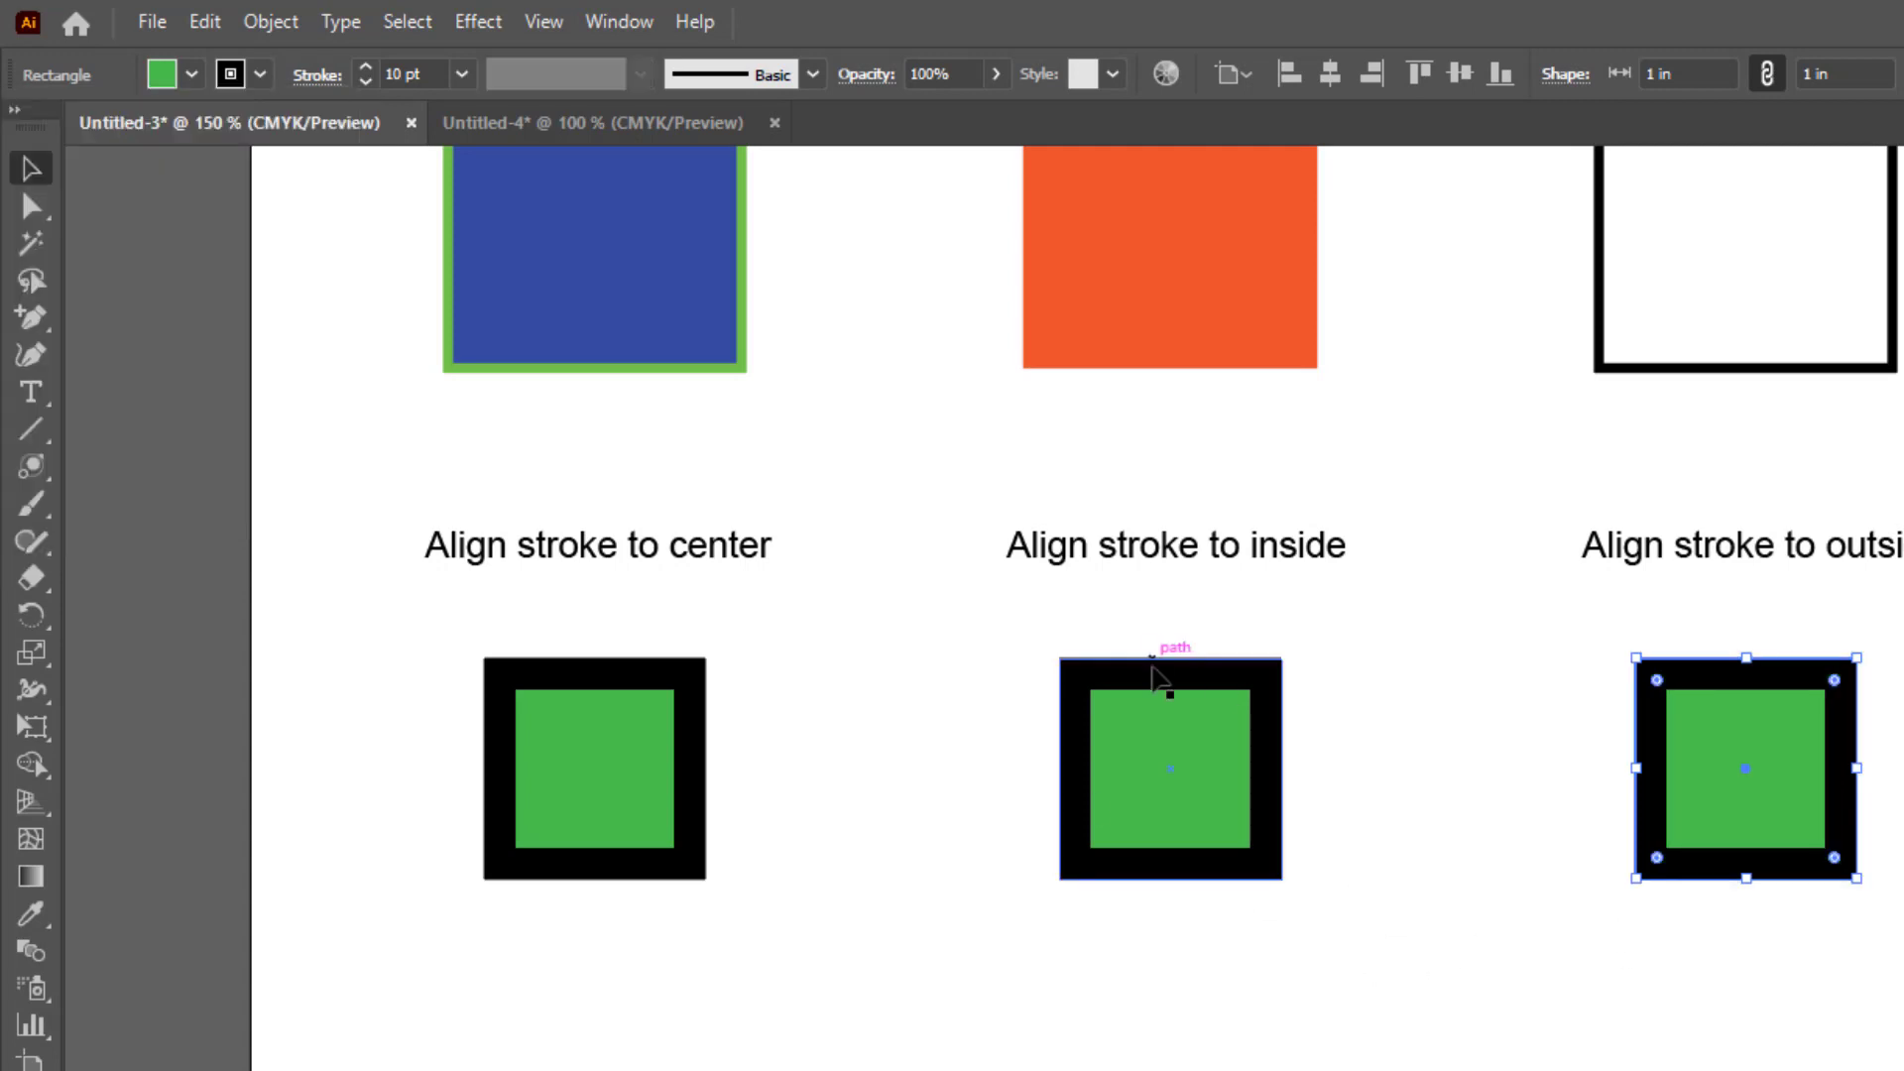
Step: Try center stroke alignment on the green square under the "Align stroke to center" label, and set its stroke to align outside
{"action": "left_click", "coordinate": [1155, 680]}
{"action": "left_click", "coordinate": [655, 680]}
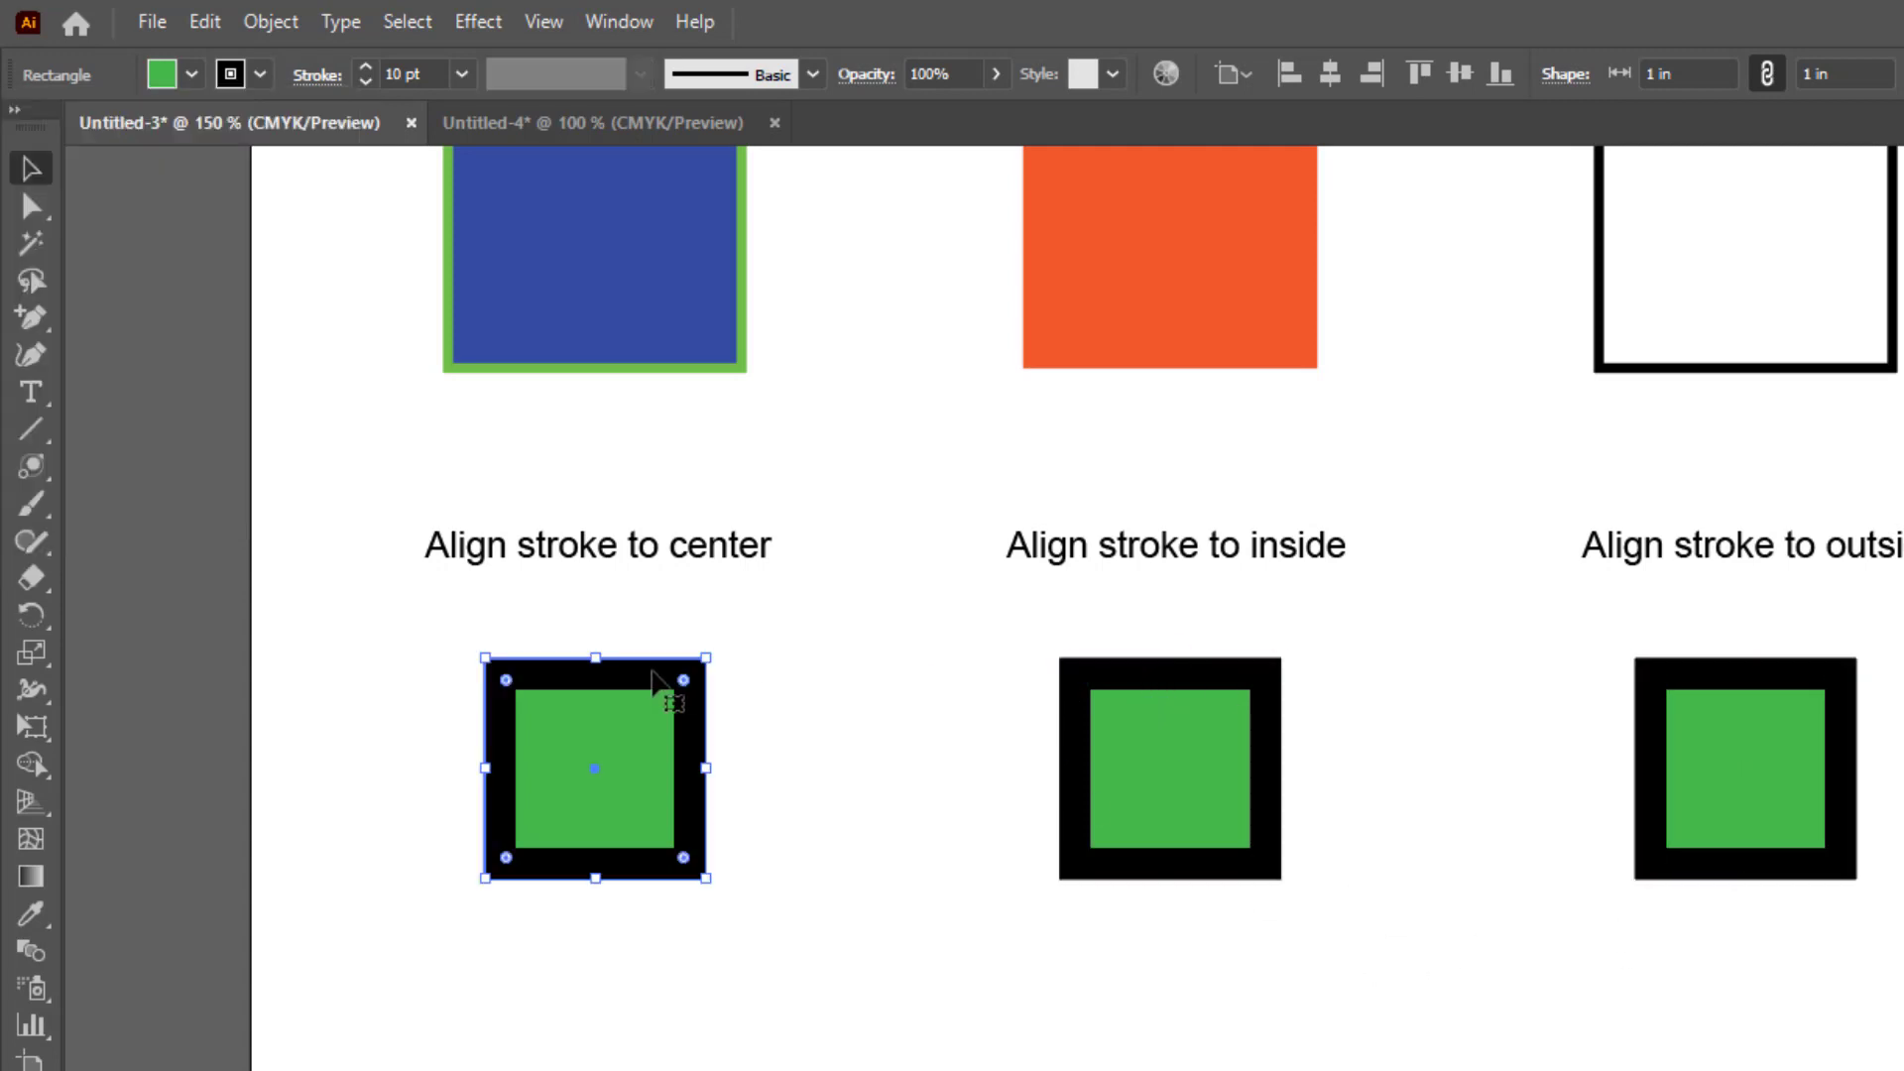
{"action": "left_click", "coordinate": [317, 77]}
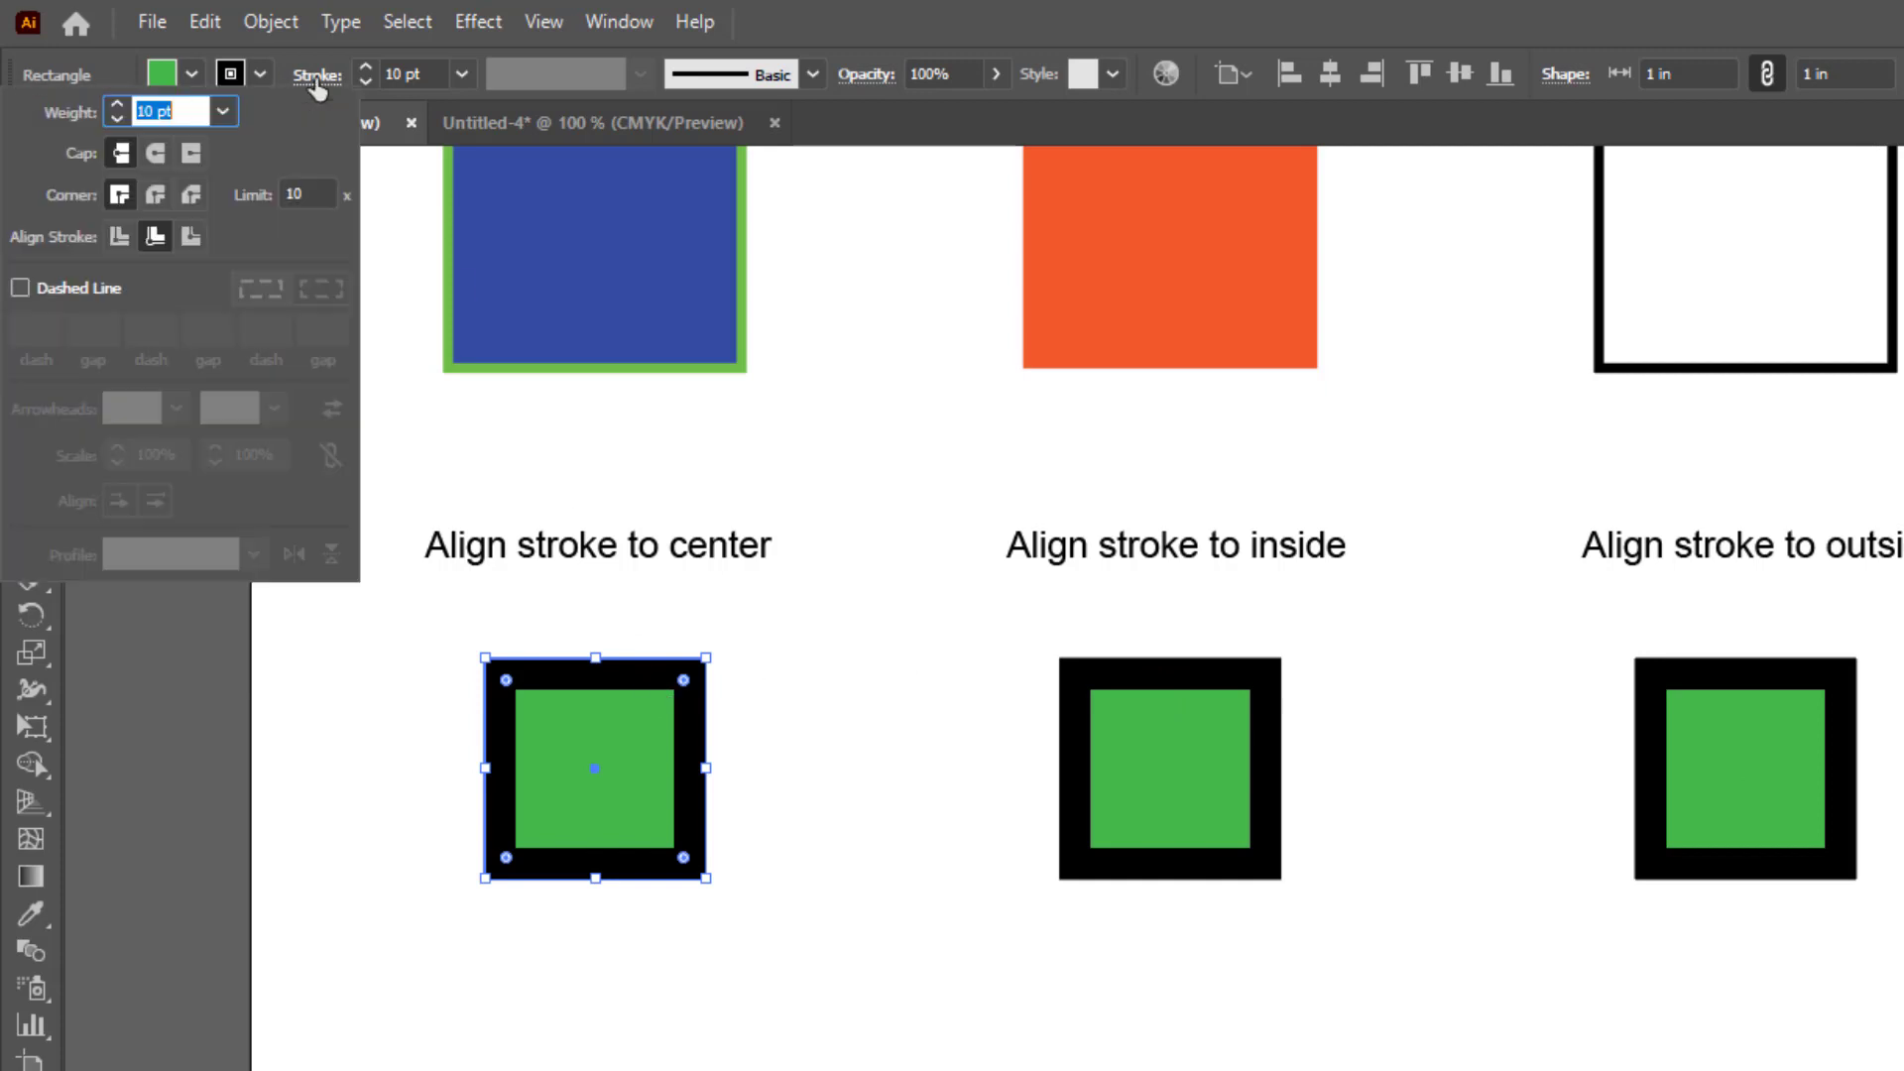
{"action": "left_click", "coordinate": [116, 240]}
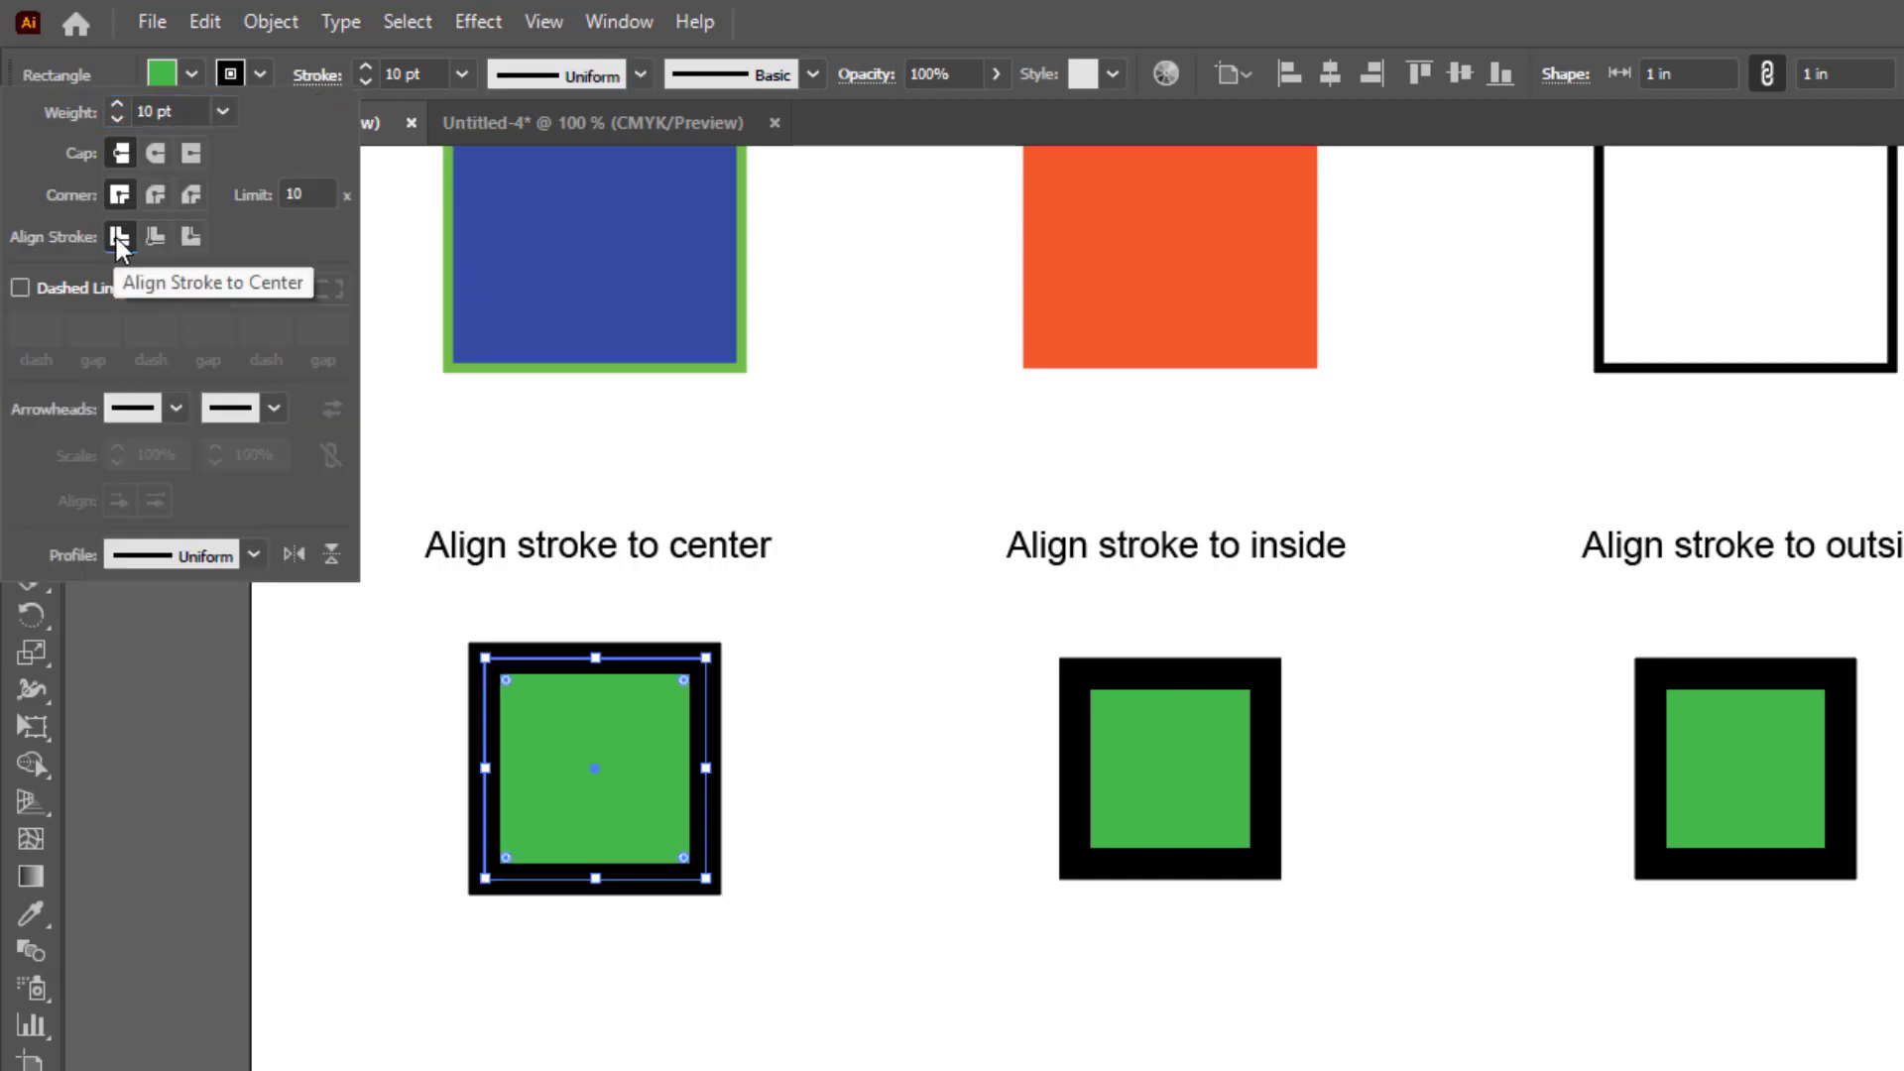
{"action": "left_click", "coordinate": [191, 239]}
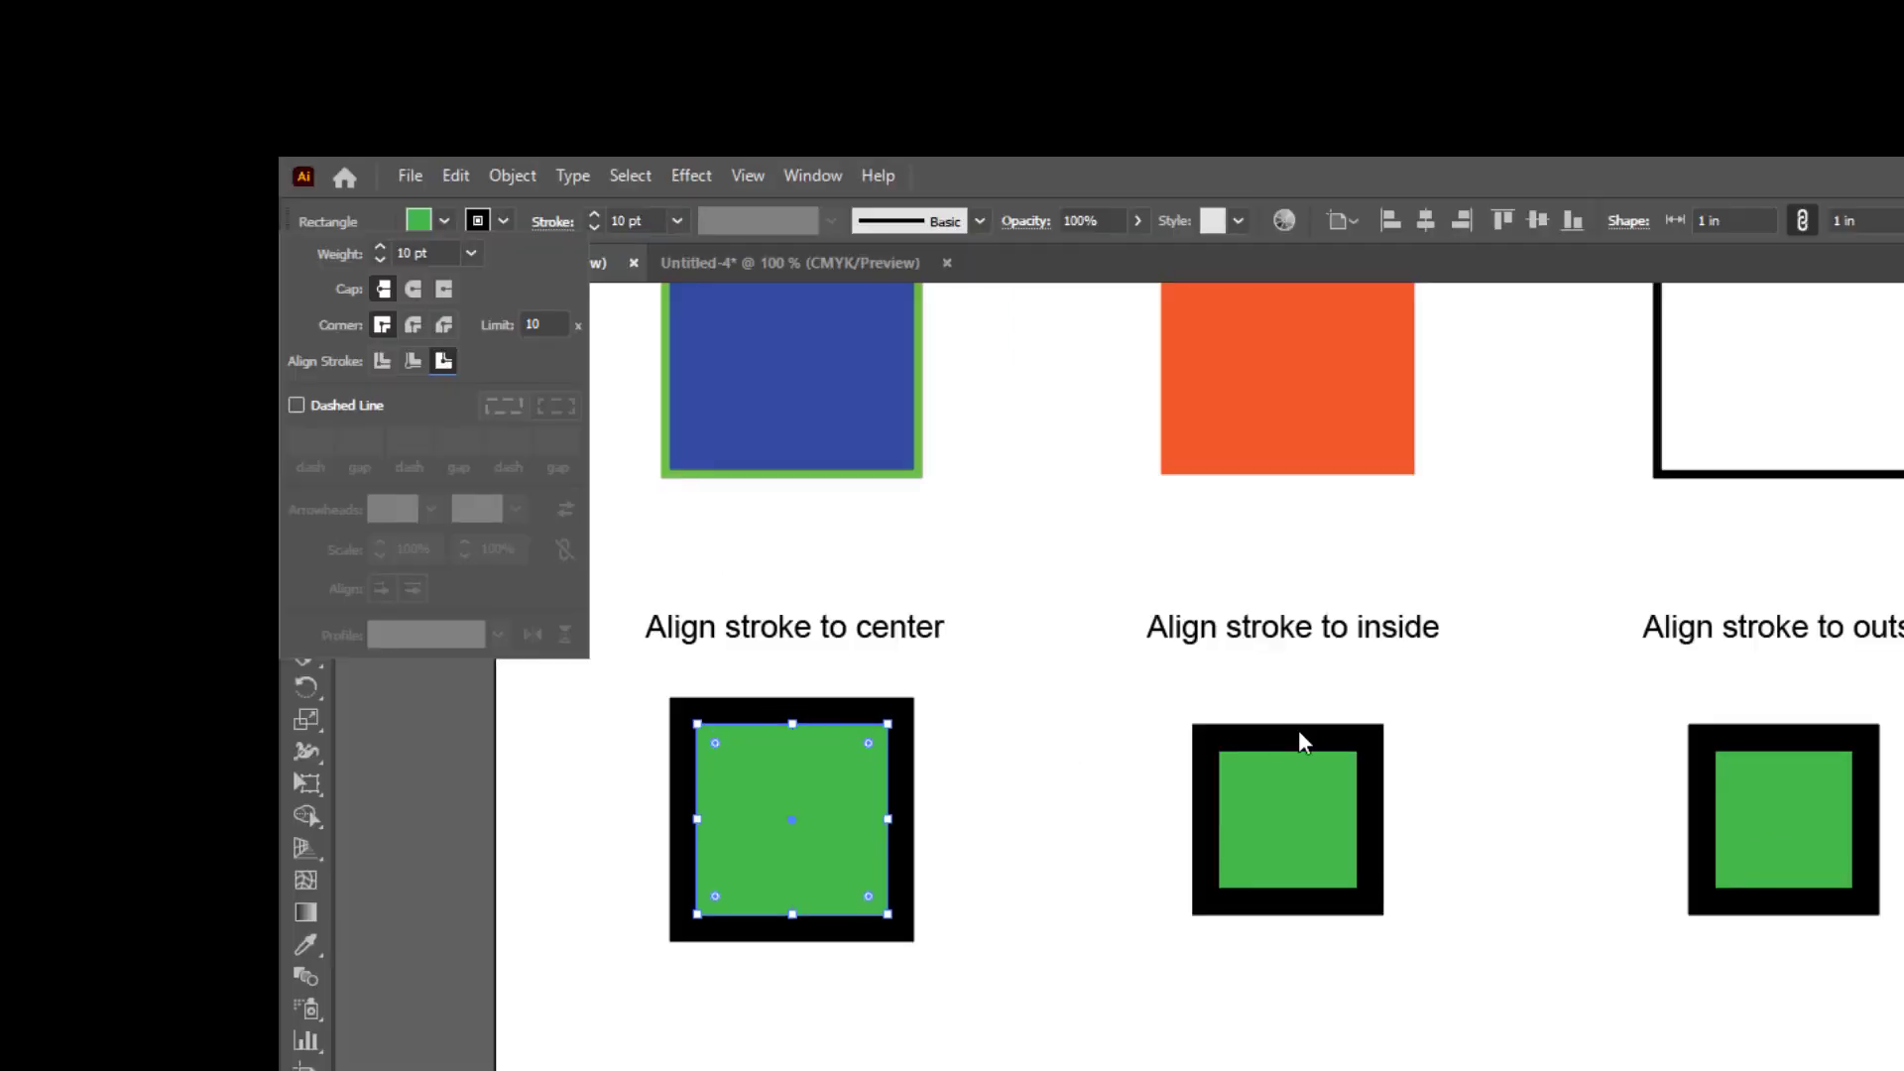
{"action": "key", "text": "Escape"}
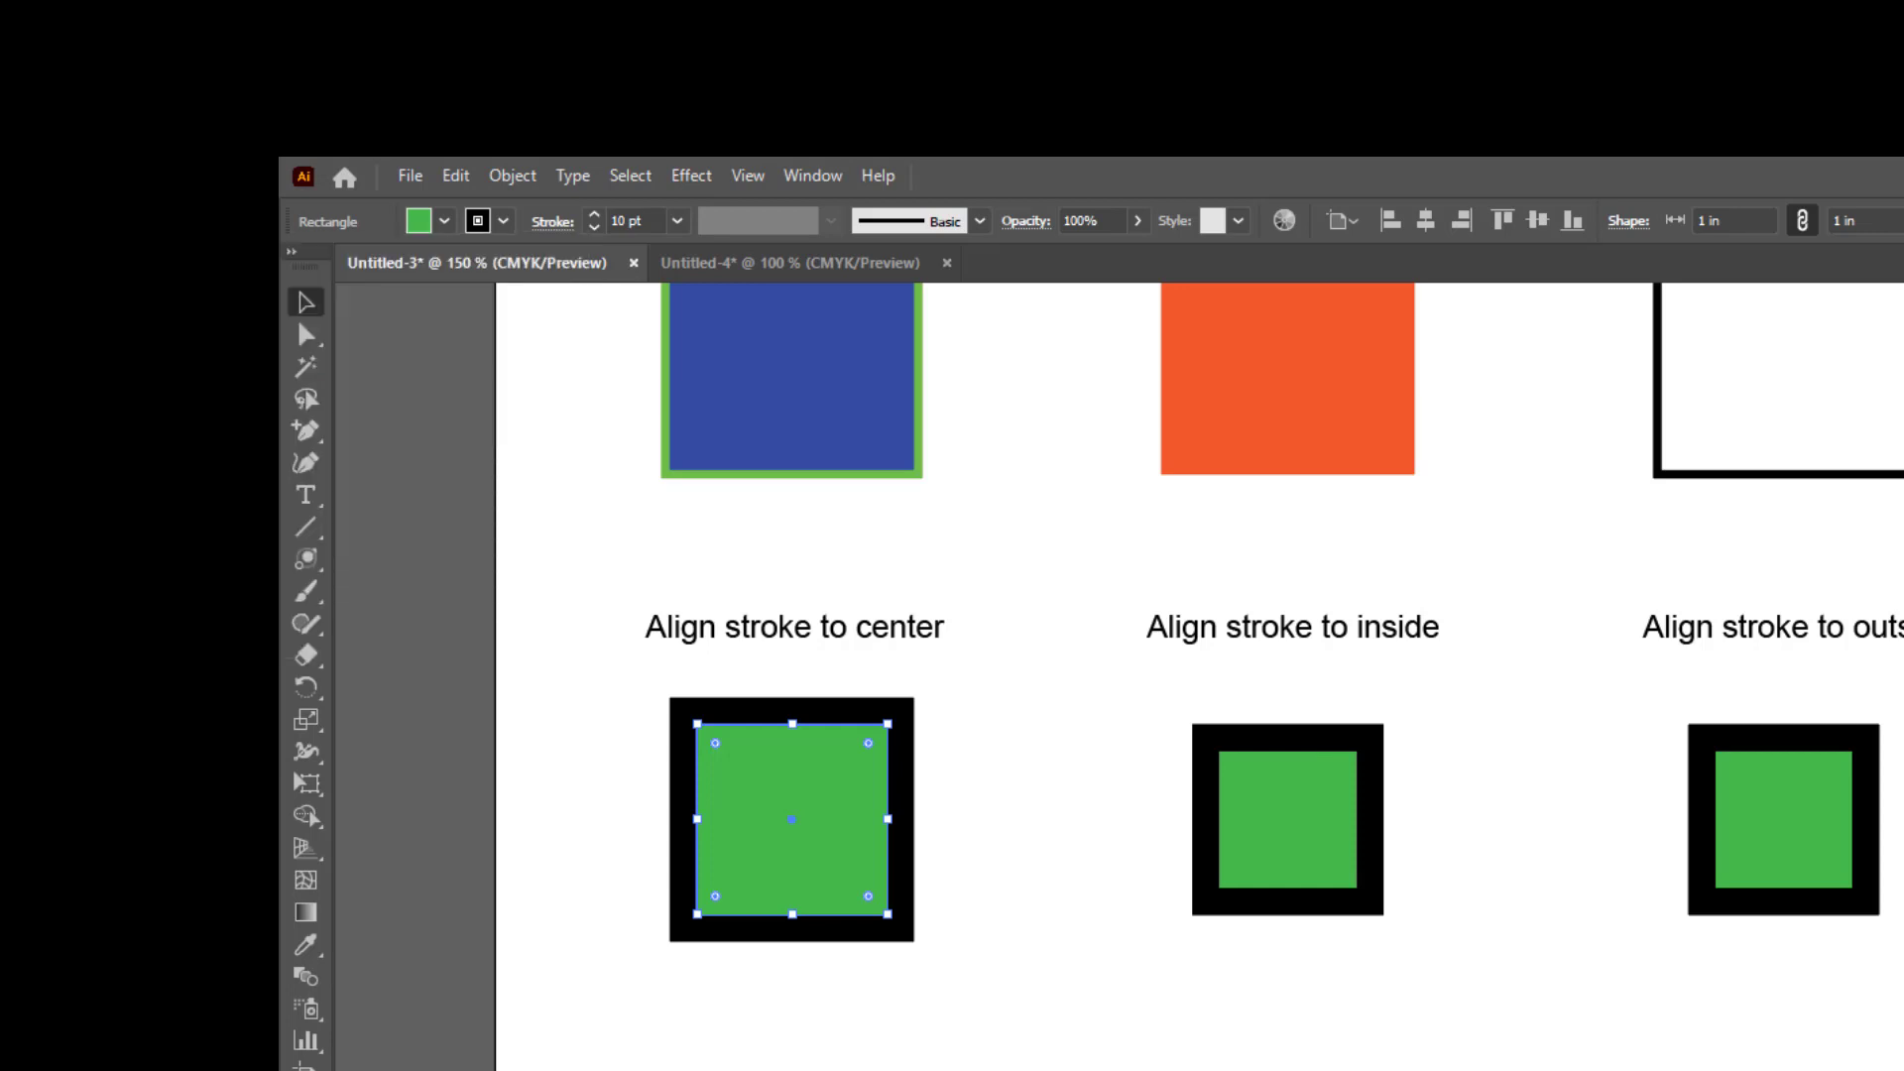
Step: Set the stroke corners of the orange "Miter join corner" square to Round Join, and undo the change
{"action": "scroll", "coordinate": [1198, 677], "scroll_direction": "down", "scroll_amount": 18}
{"action": "scroll", "coordinate": [1198, 676], "scroll_direction": "up", "scroll_amount": 10}
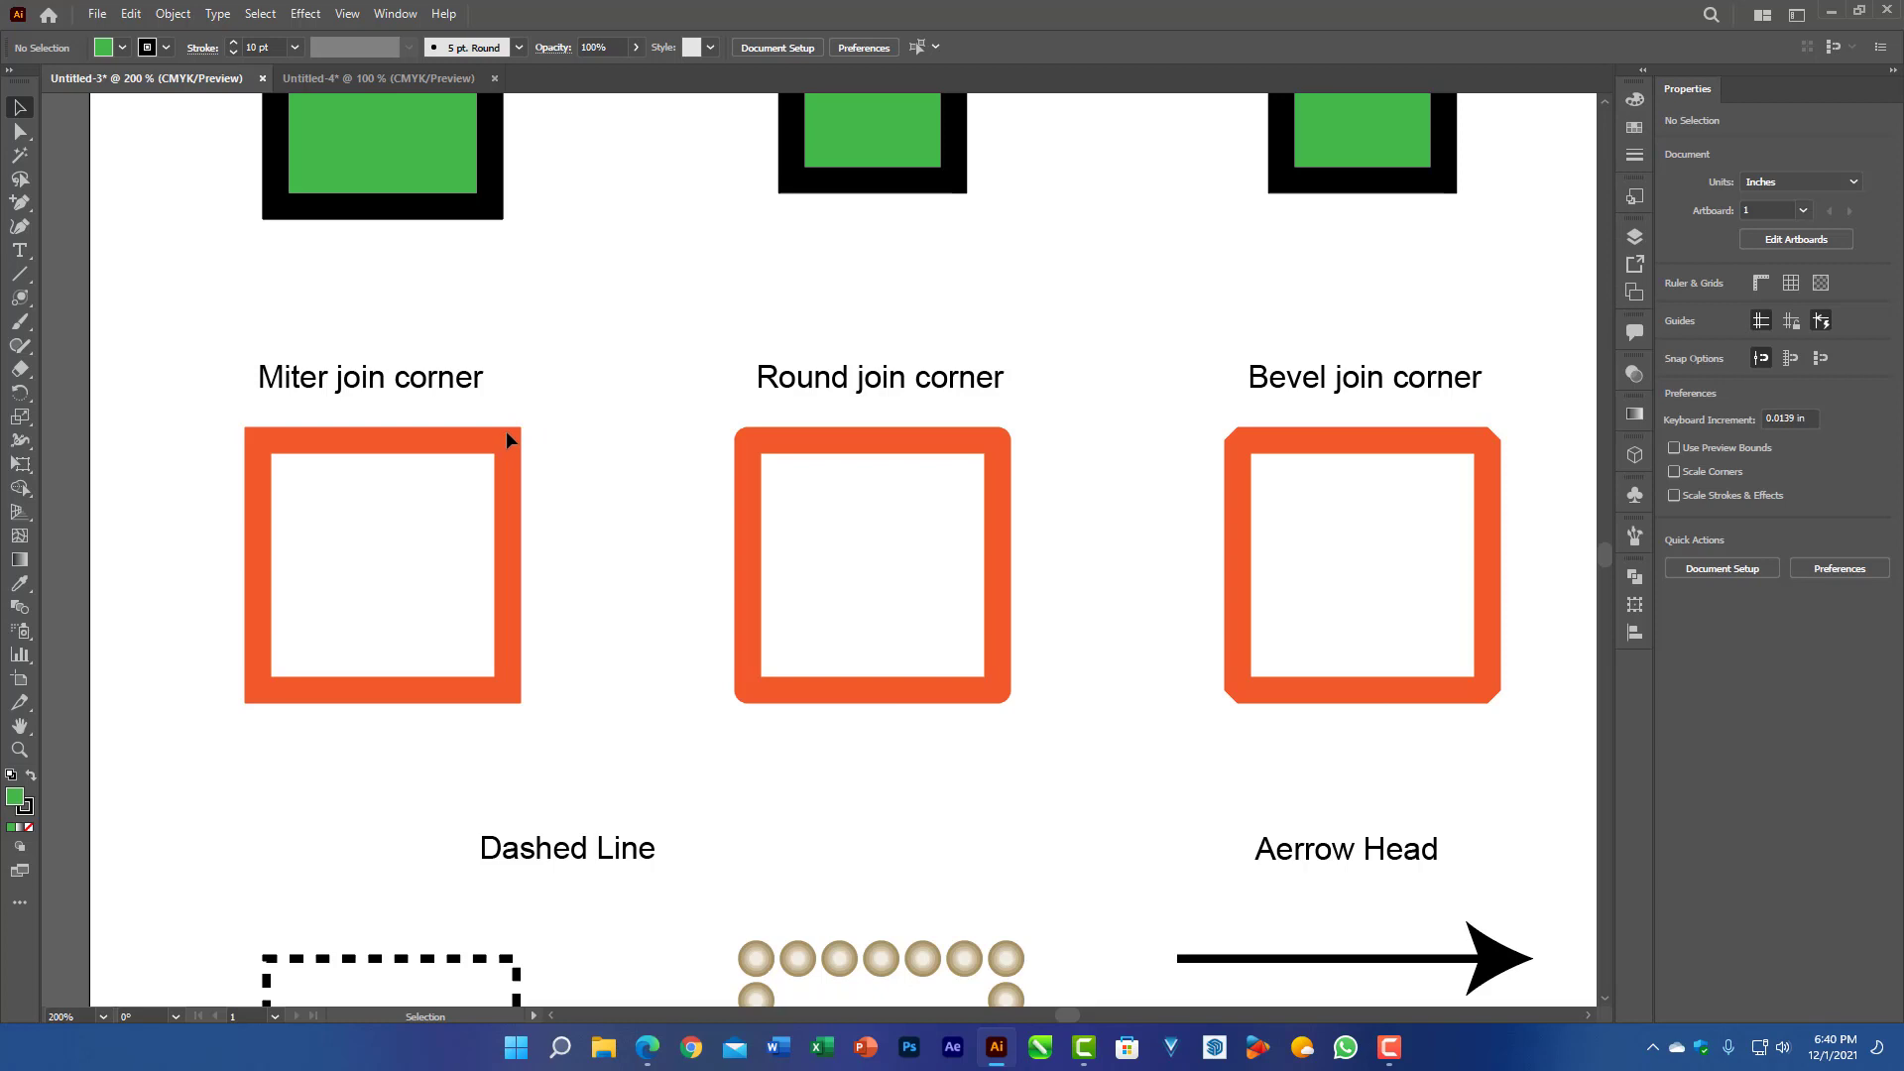
{"action": "left_click", "coordinate": [201, 49]}
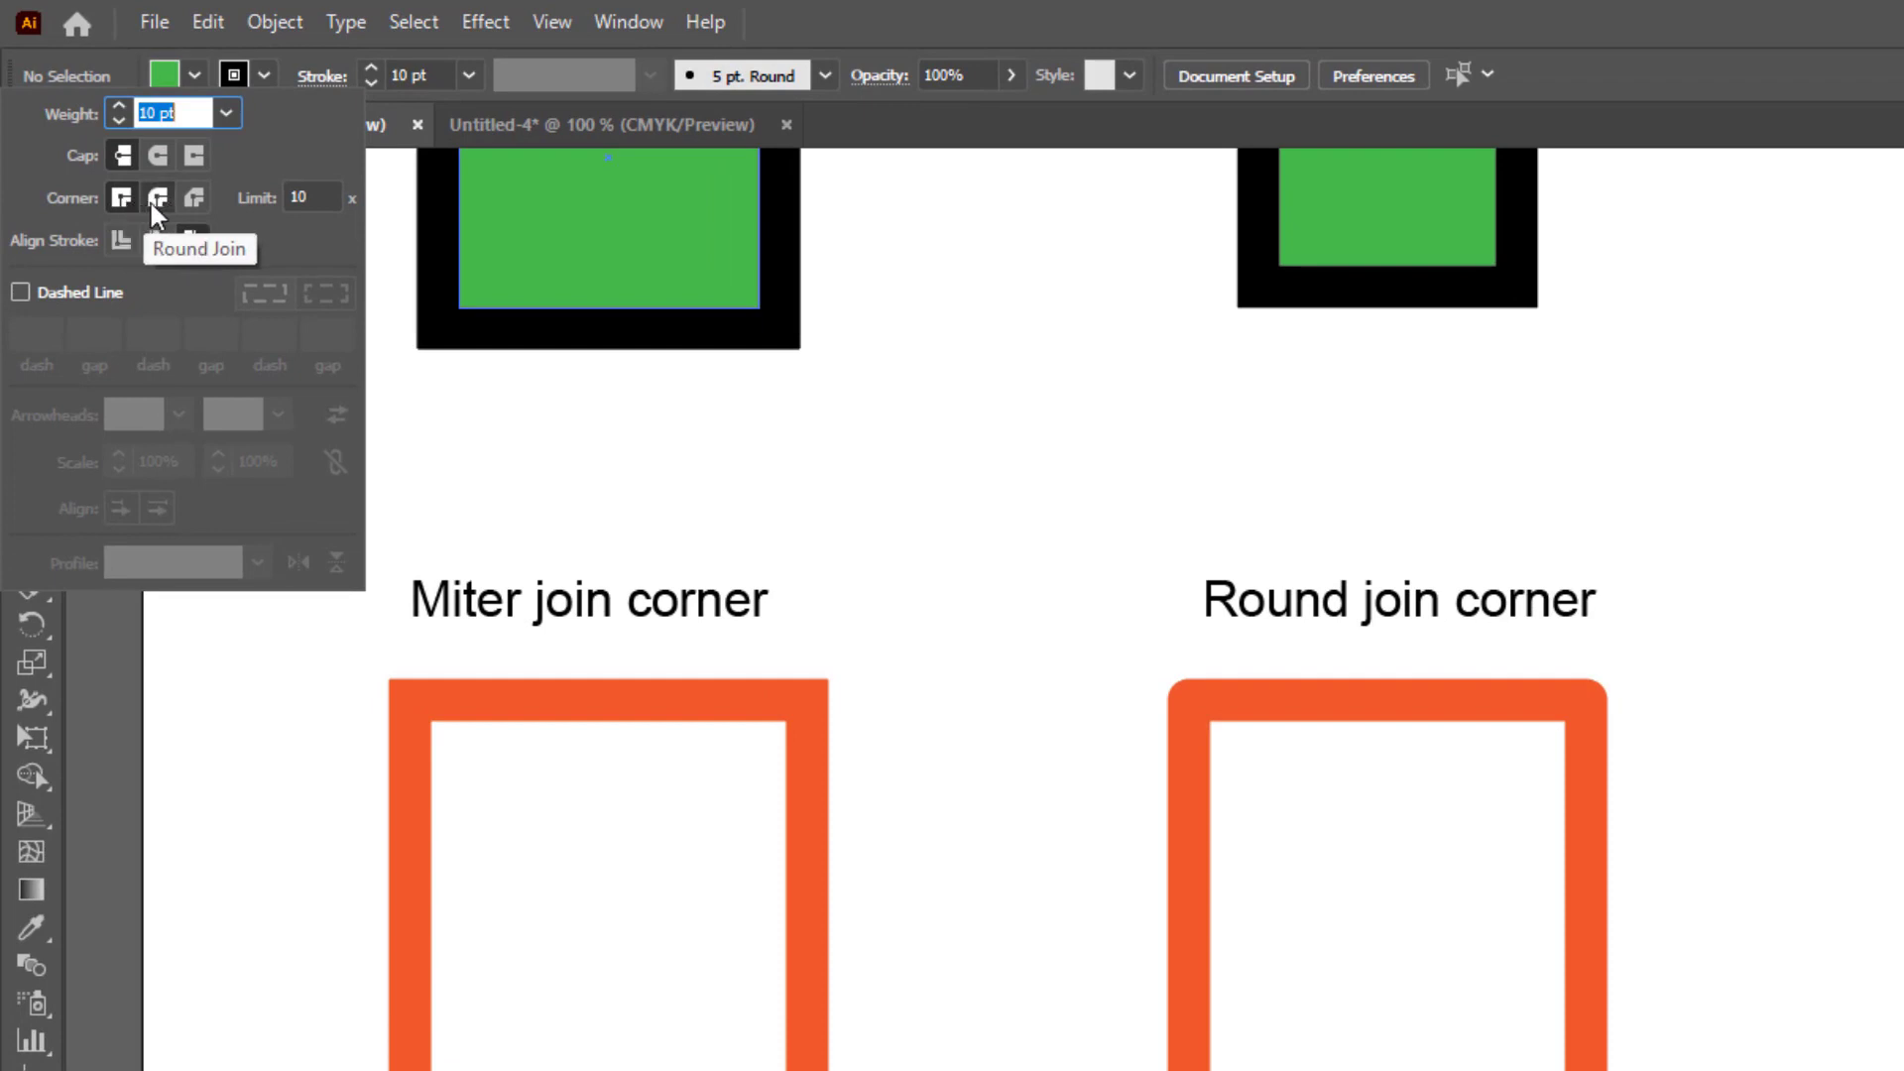
{"action": "left_click", "coordinate": [153, 202]}
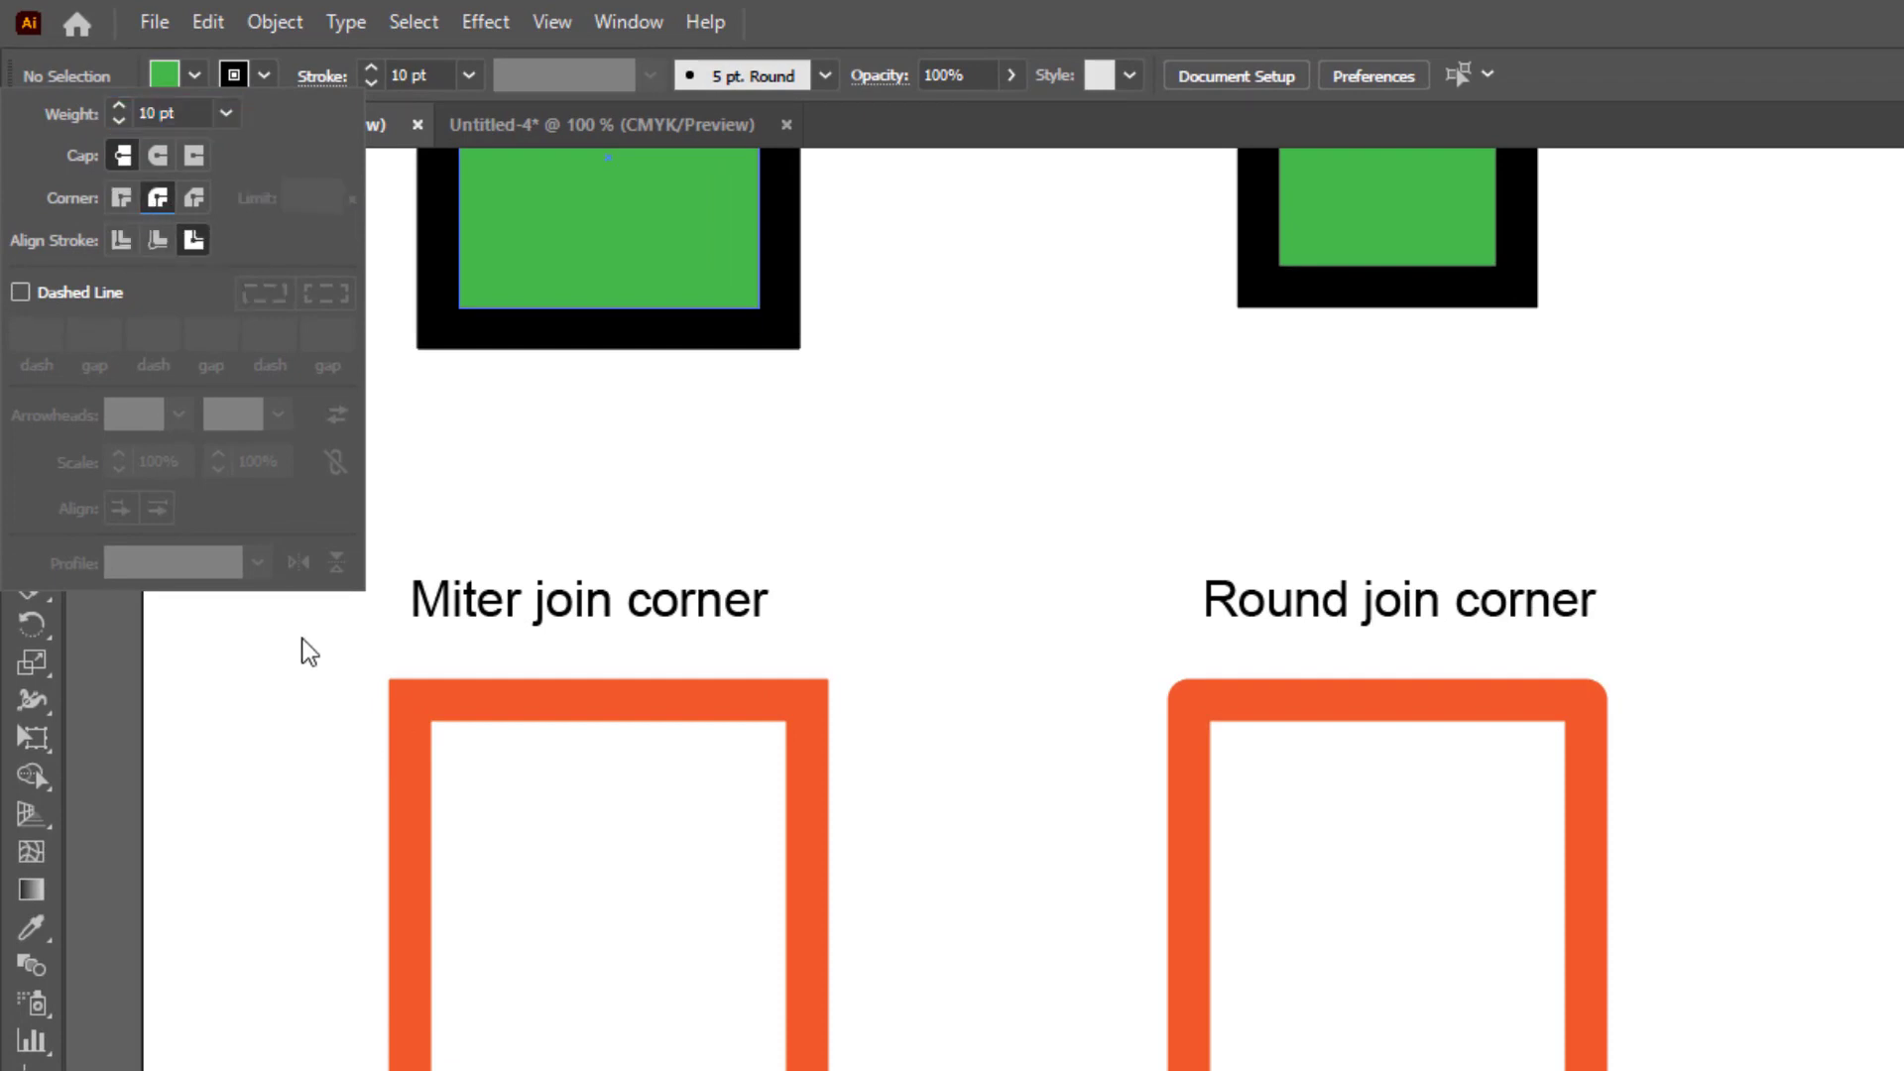
{"action": "left_click", "coordinate": [489, 786]}
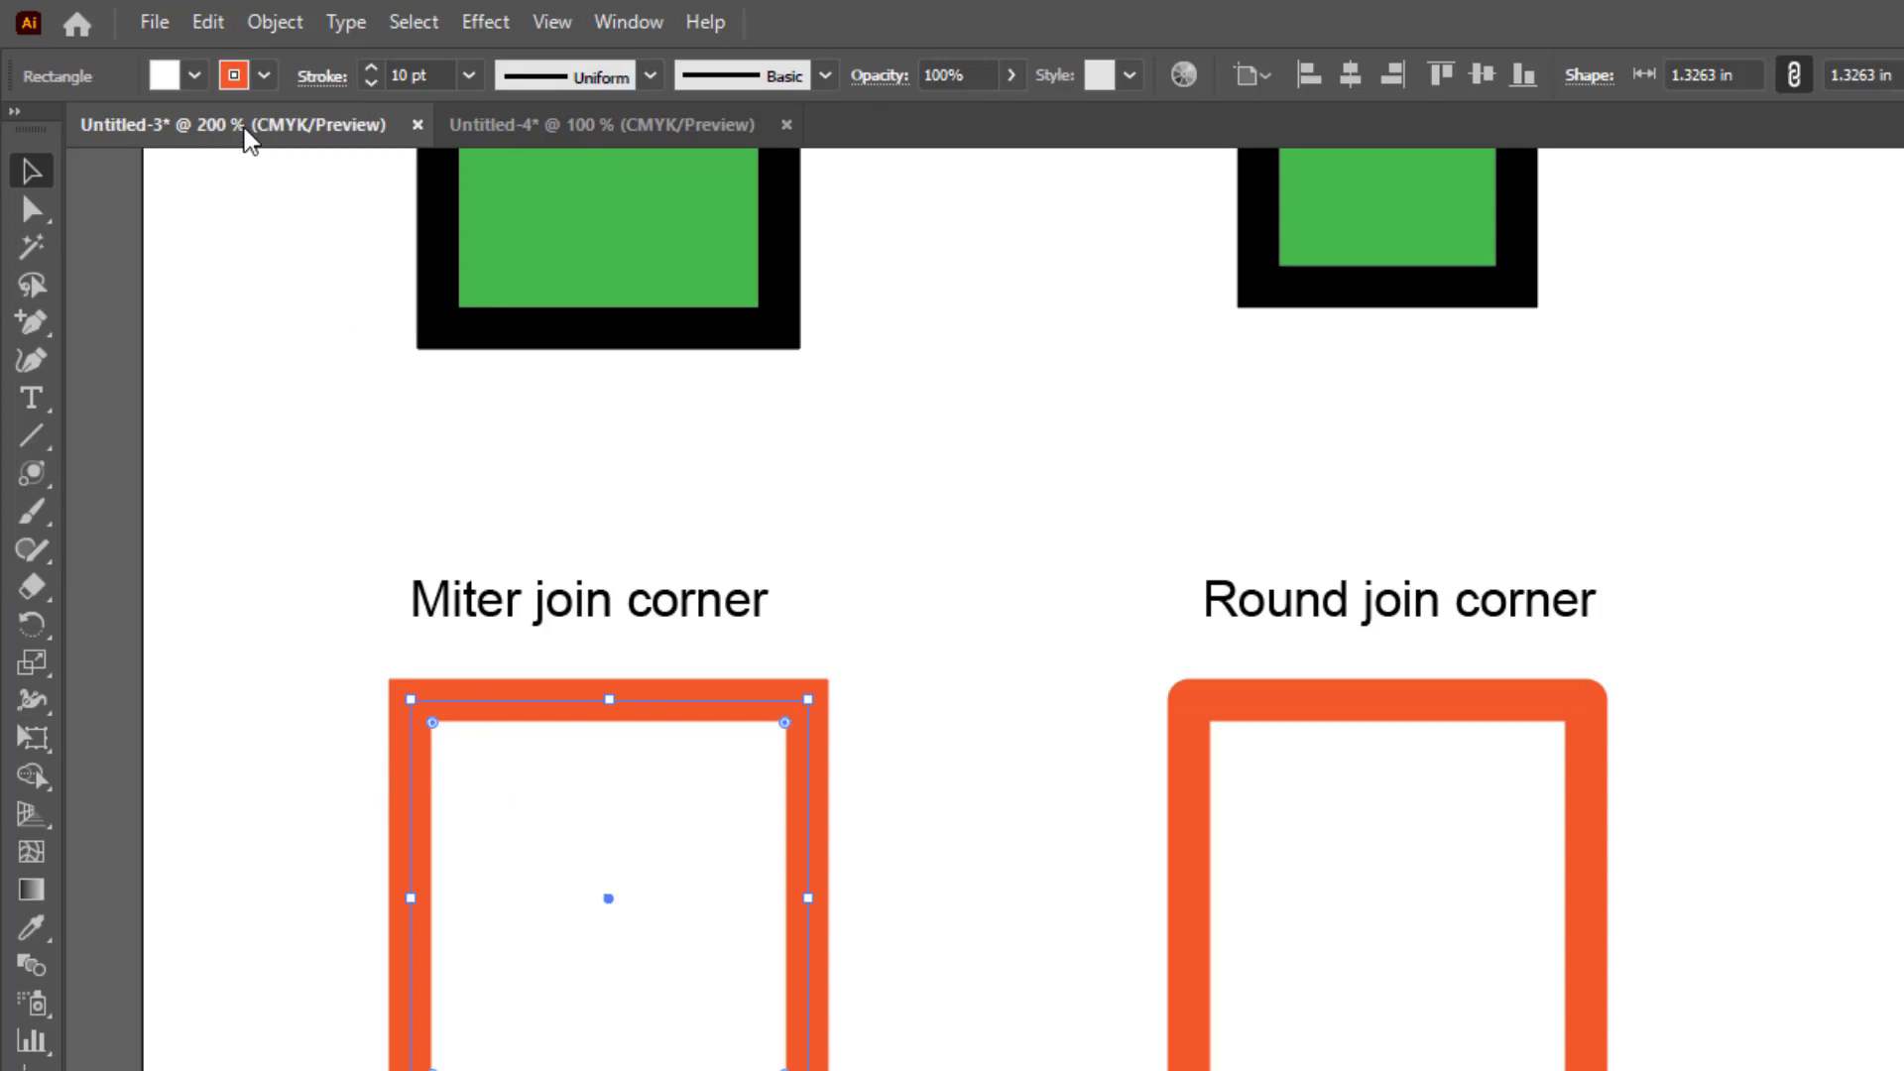
{"action": "left_click", "coordinate": [321, 76]}
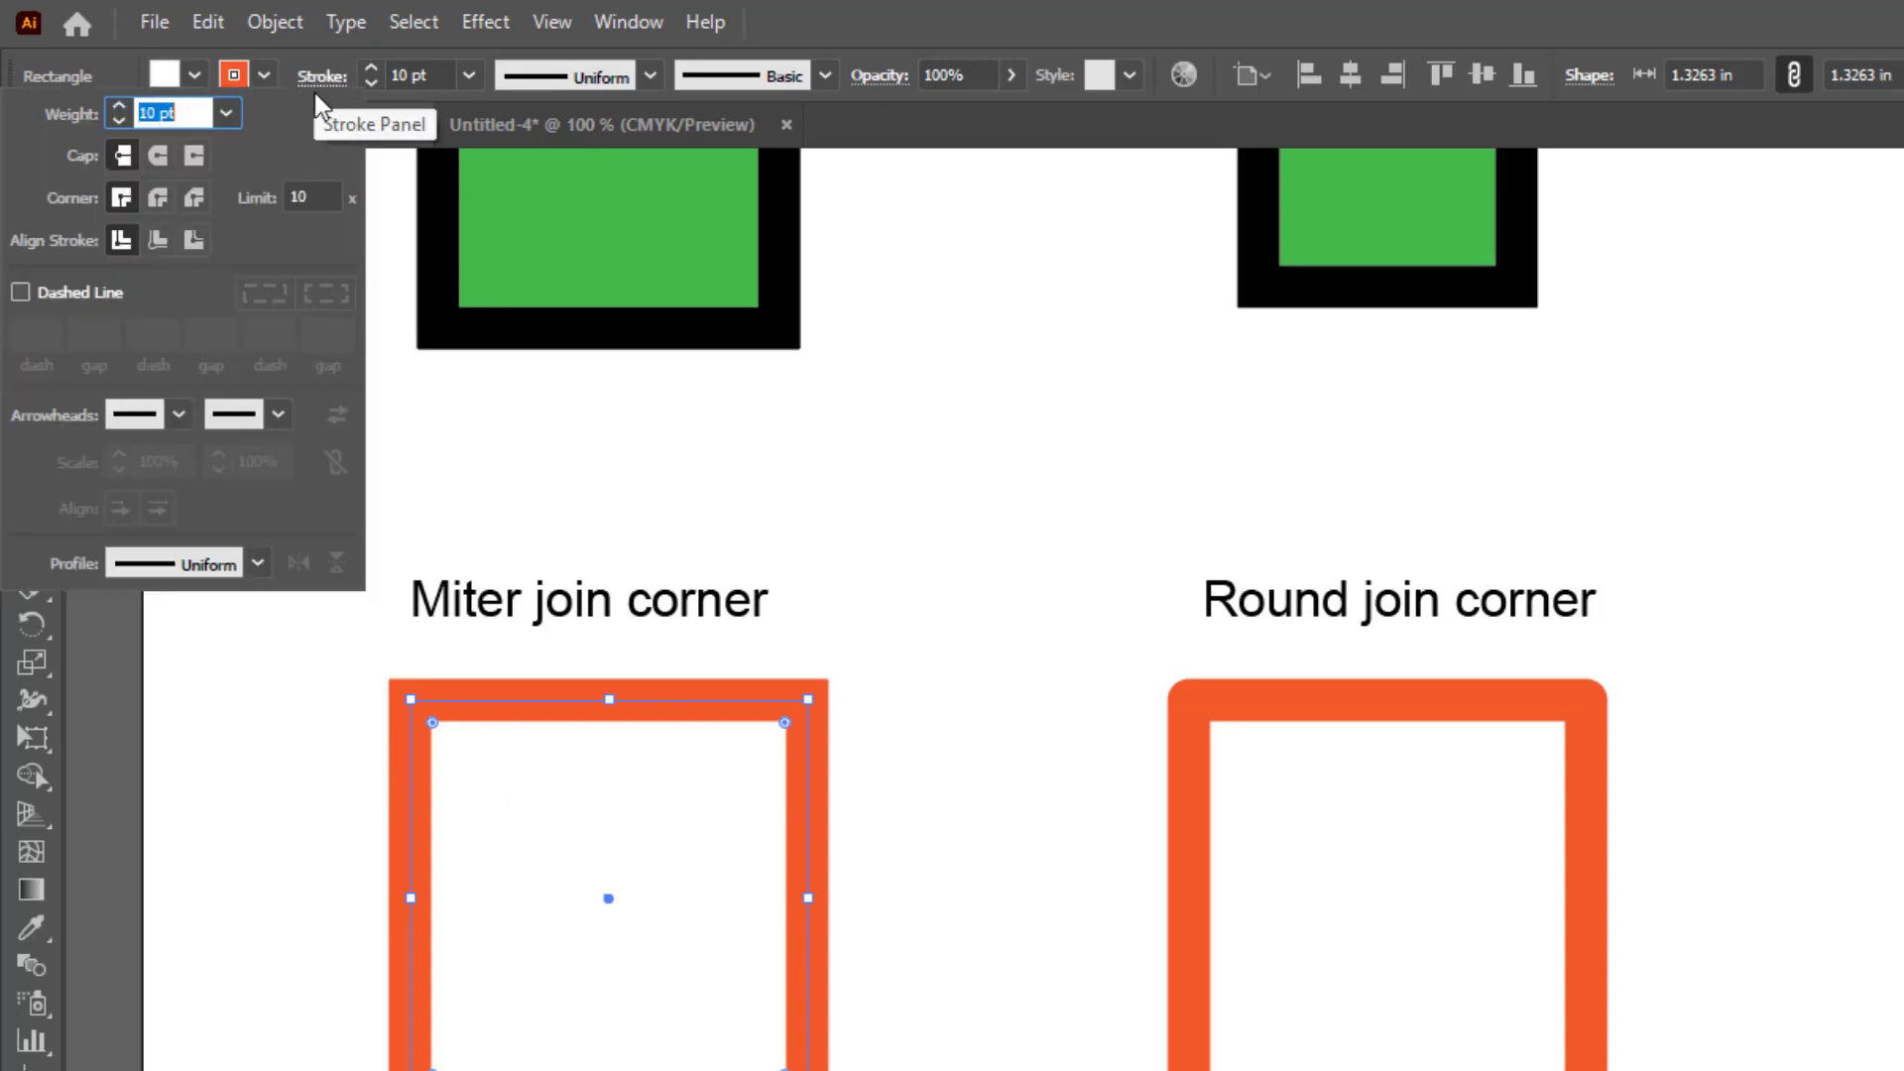
{"action": "left_click", "coordinate": [154, 198]}
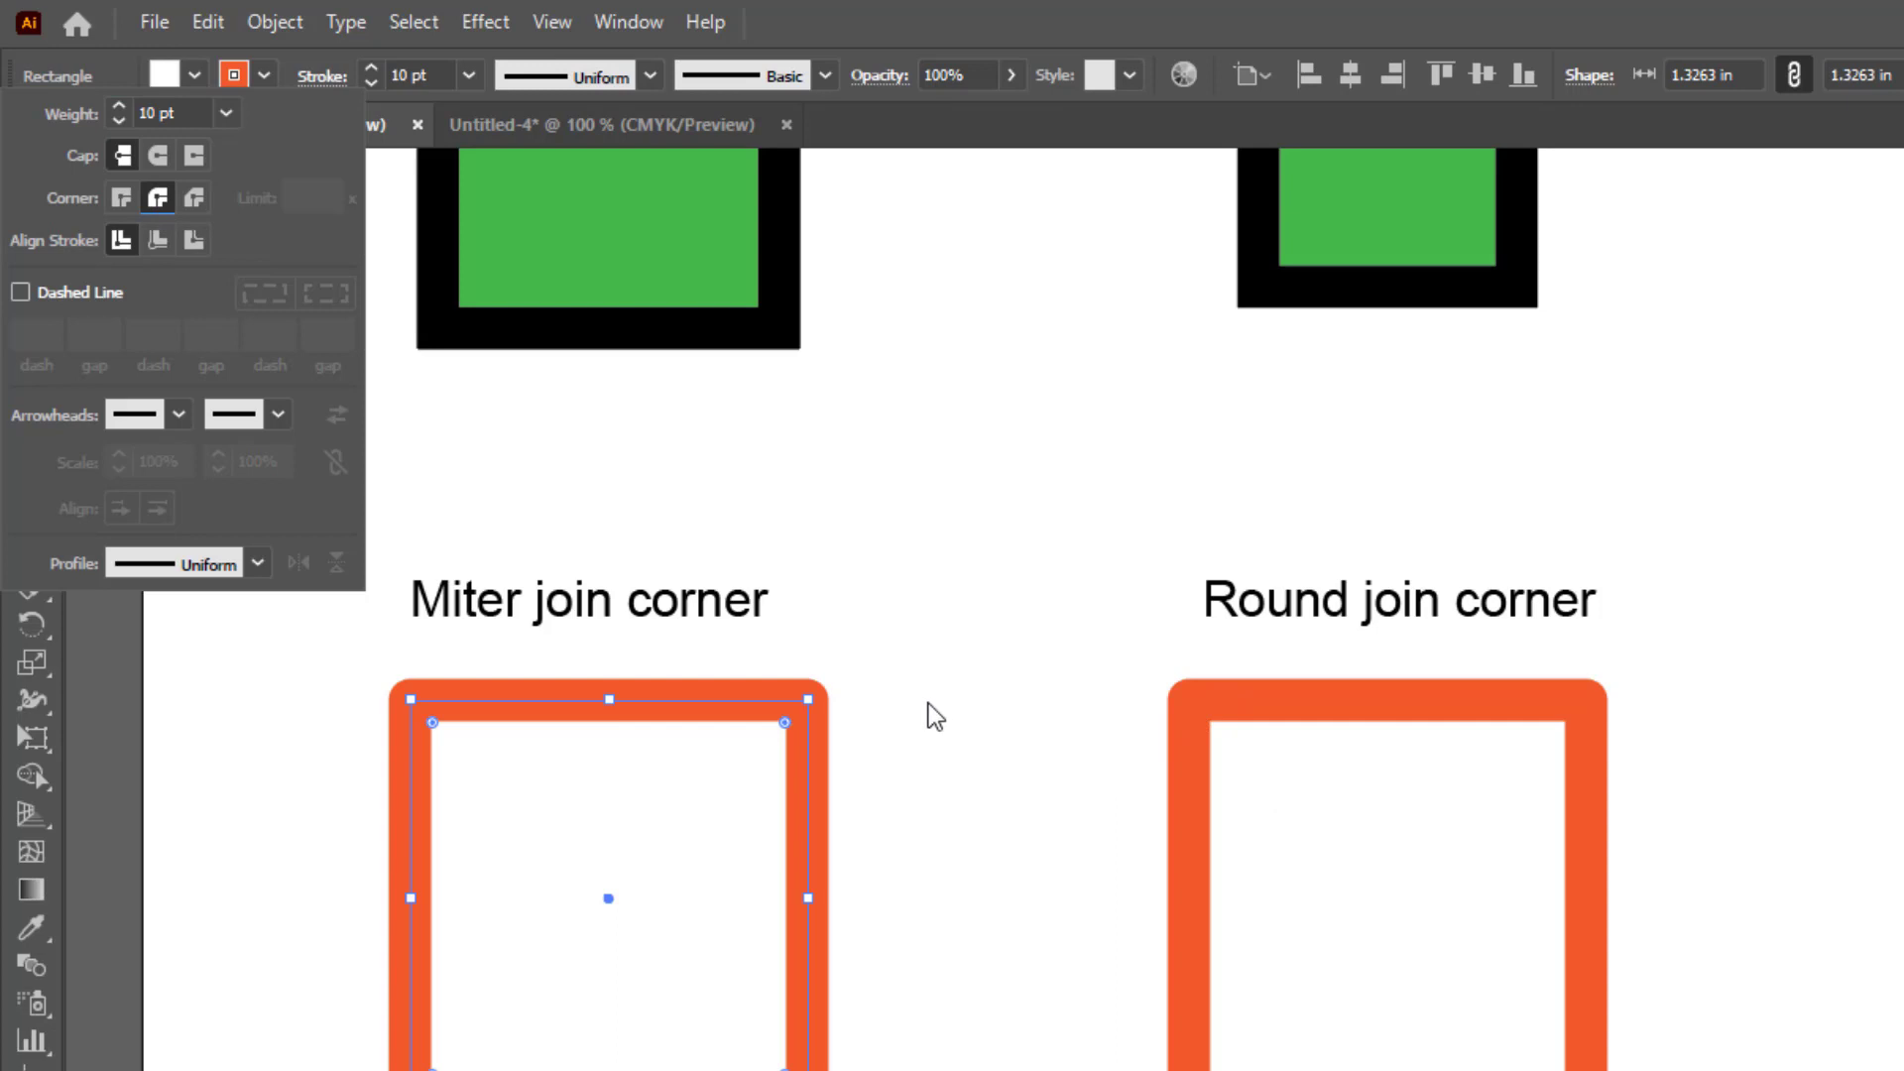
{"action": "left_click", "coordinate": [928, 704]}
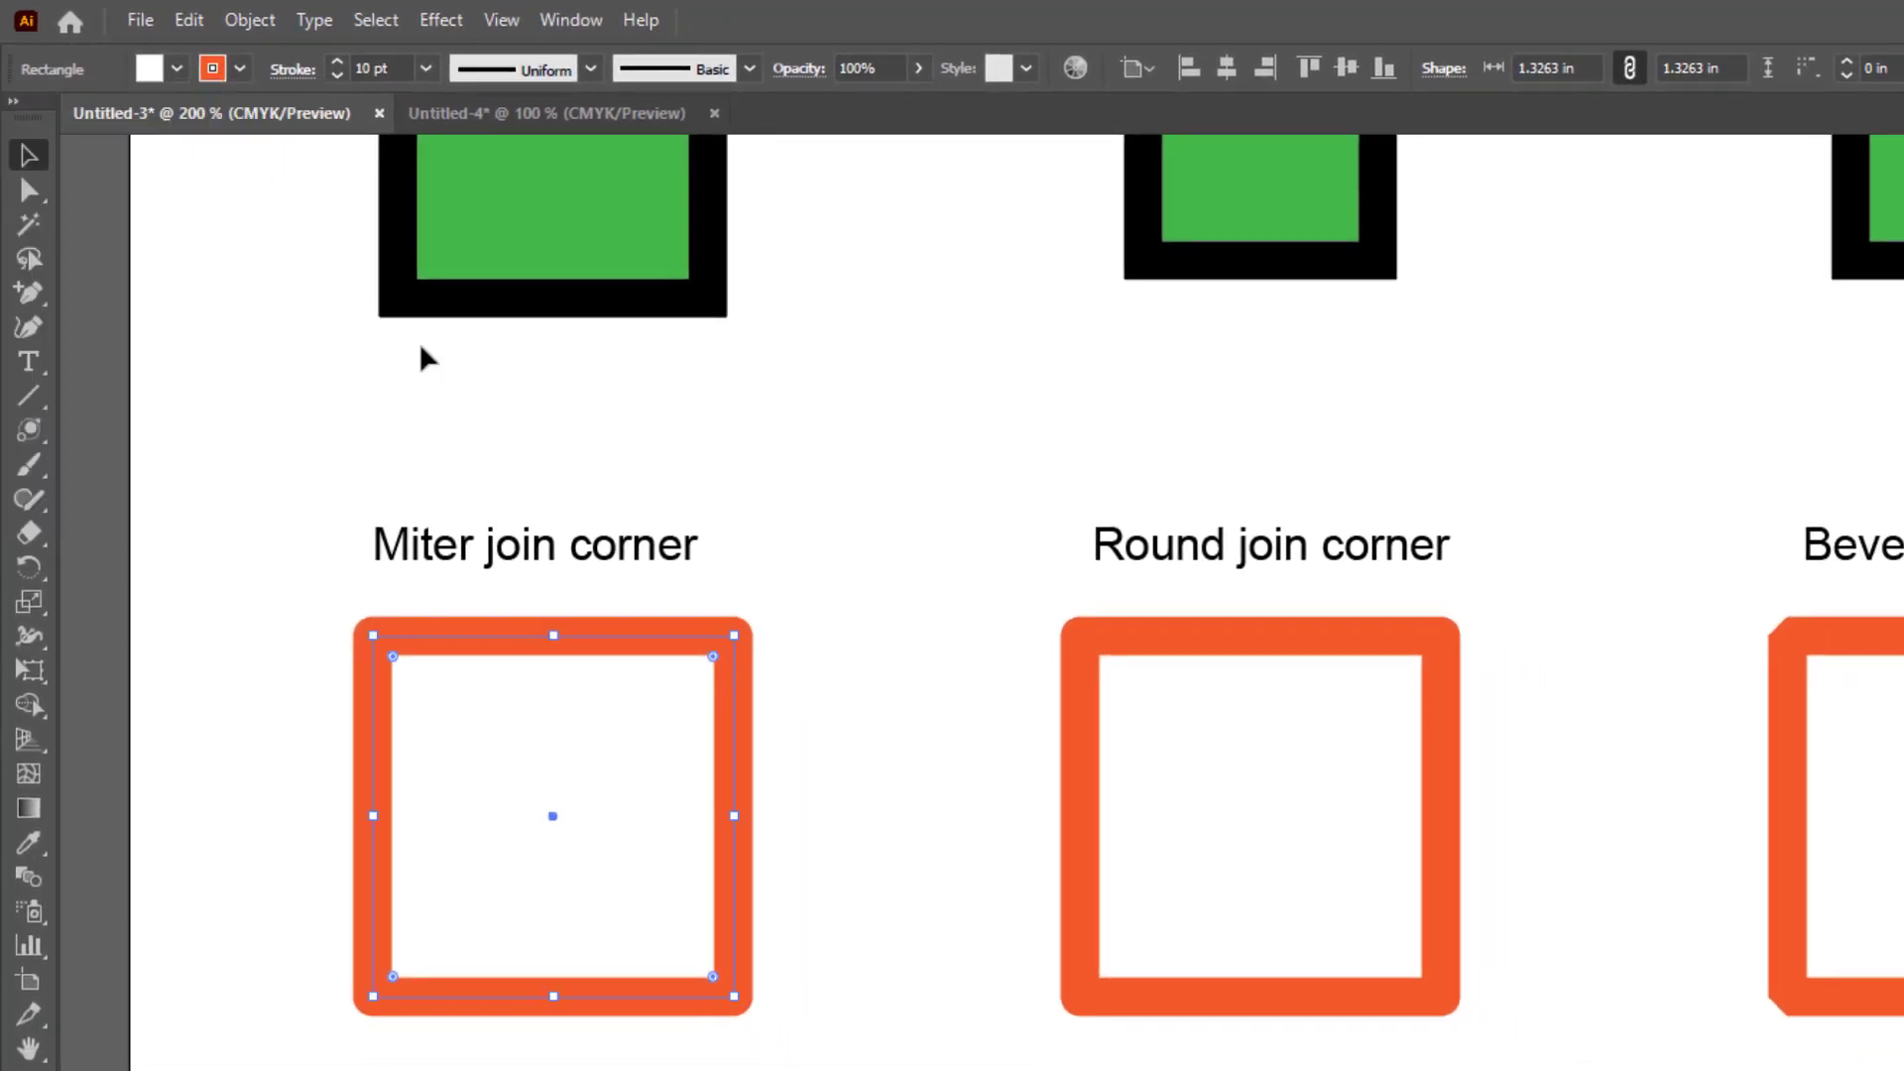
{"action": "key", "text": "ctrl+z"}
Step: Set the stroke corners of the orange "Miter join corner" square to Bevel Join
{"action": "left_click", "coordinate": [293, 69]}
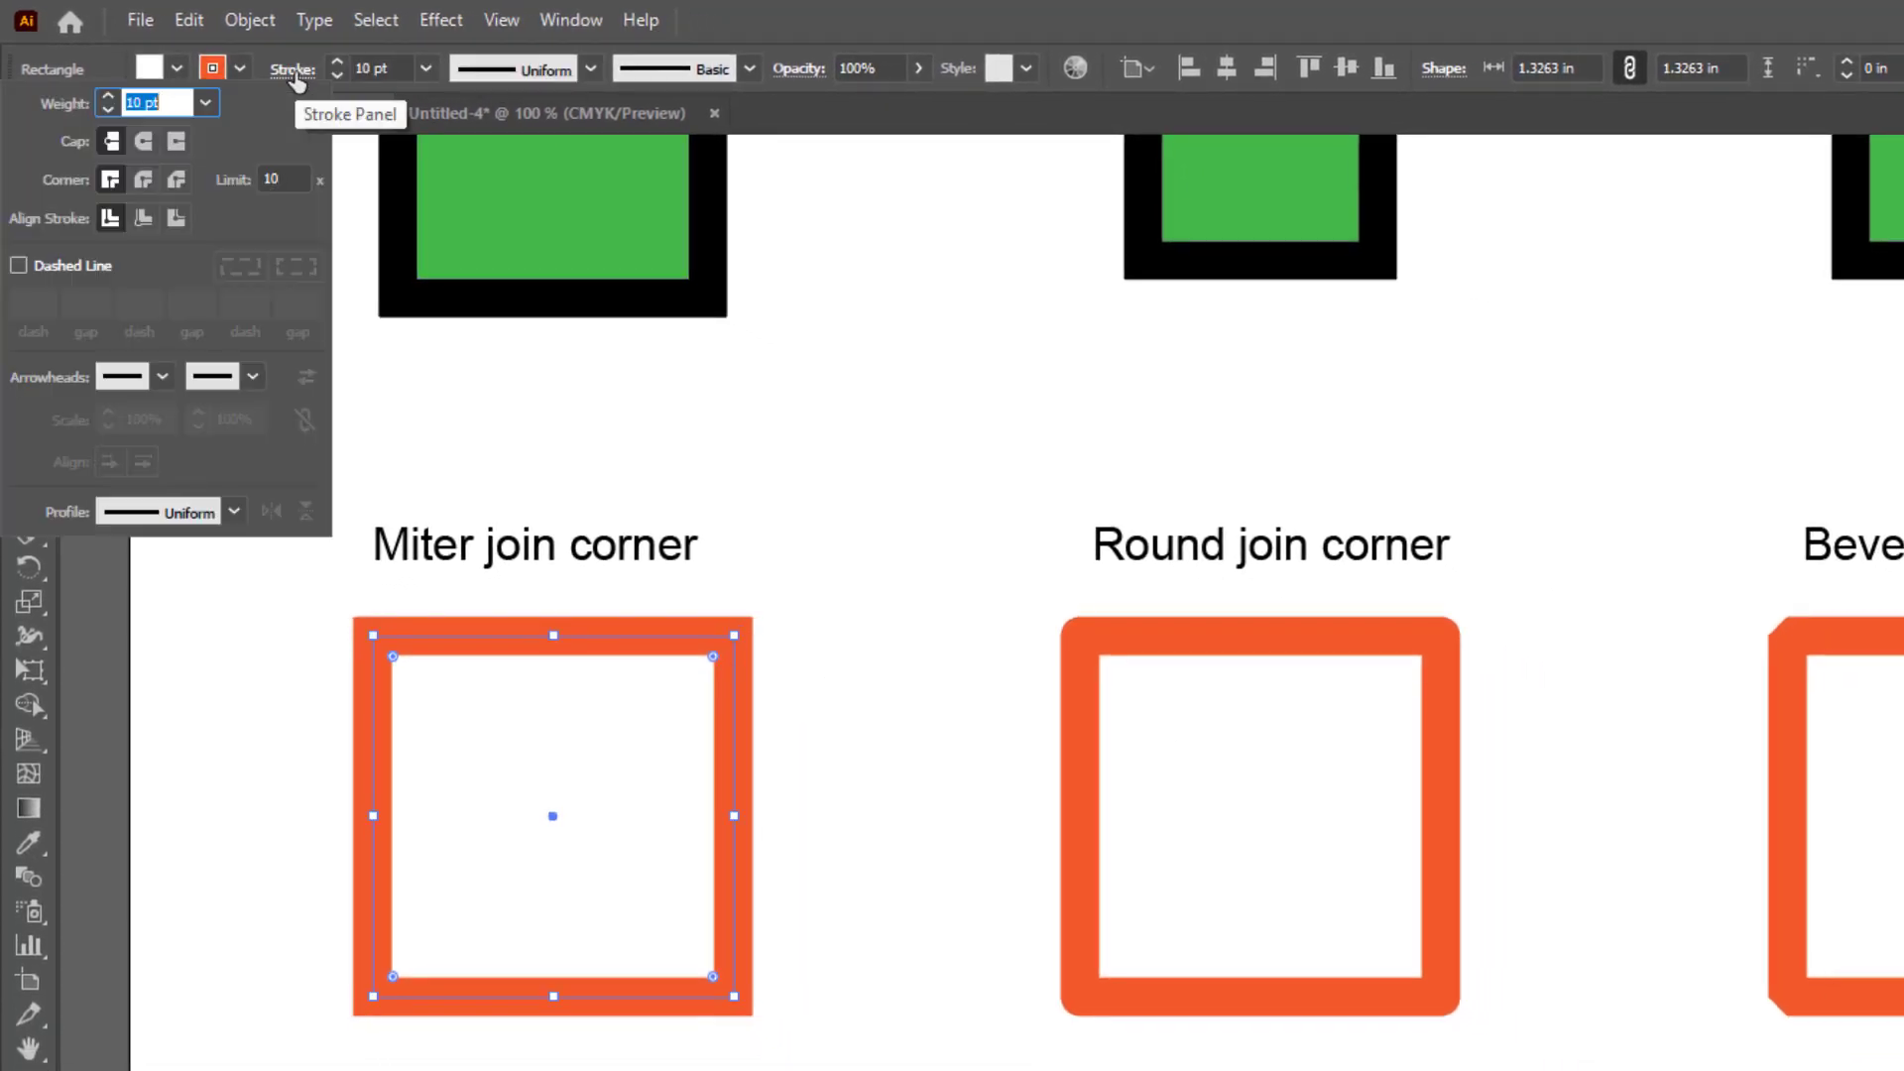
{"action": "left_click", "coordinate": [180, 183]}
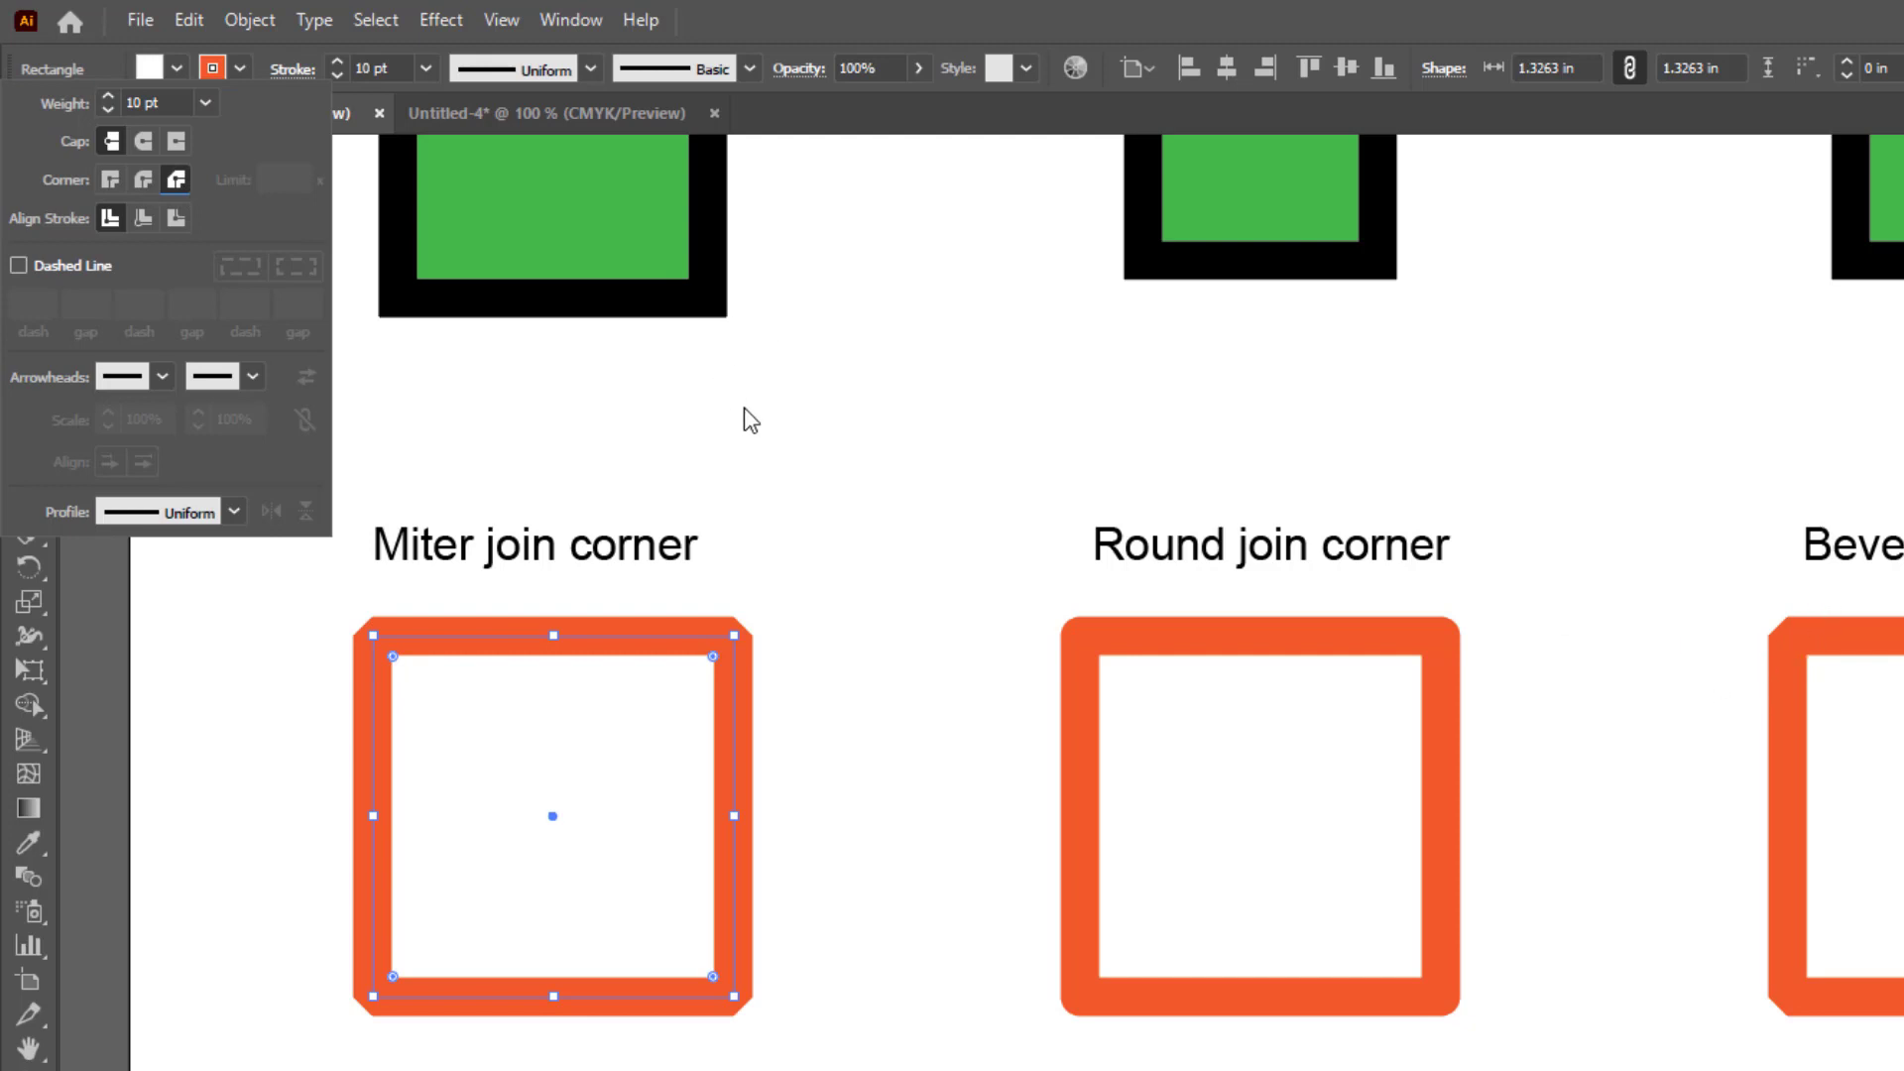
{"action": "key", "text": "Escape"}
Step: Move the dashed example square from below the "Dashed Line" label up over the artboard's left edge and deselect it
{"action": "key", "text": "space"}
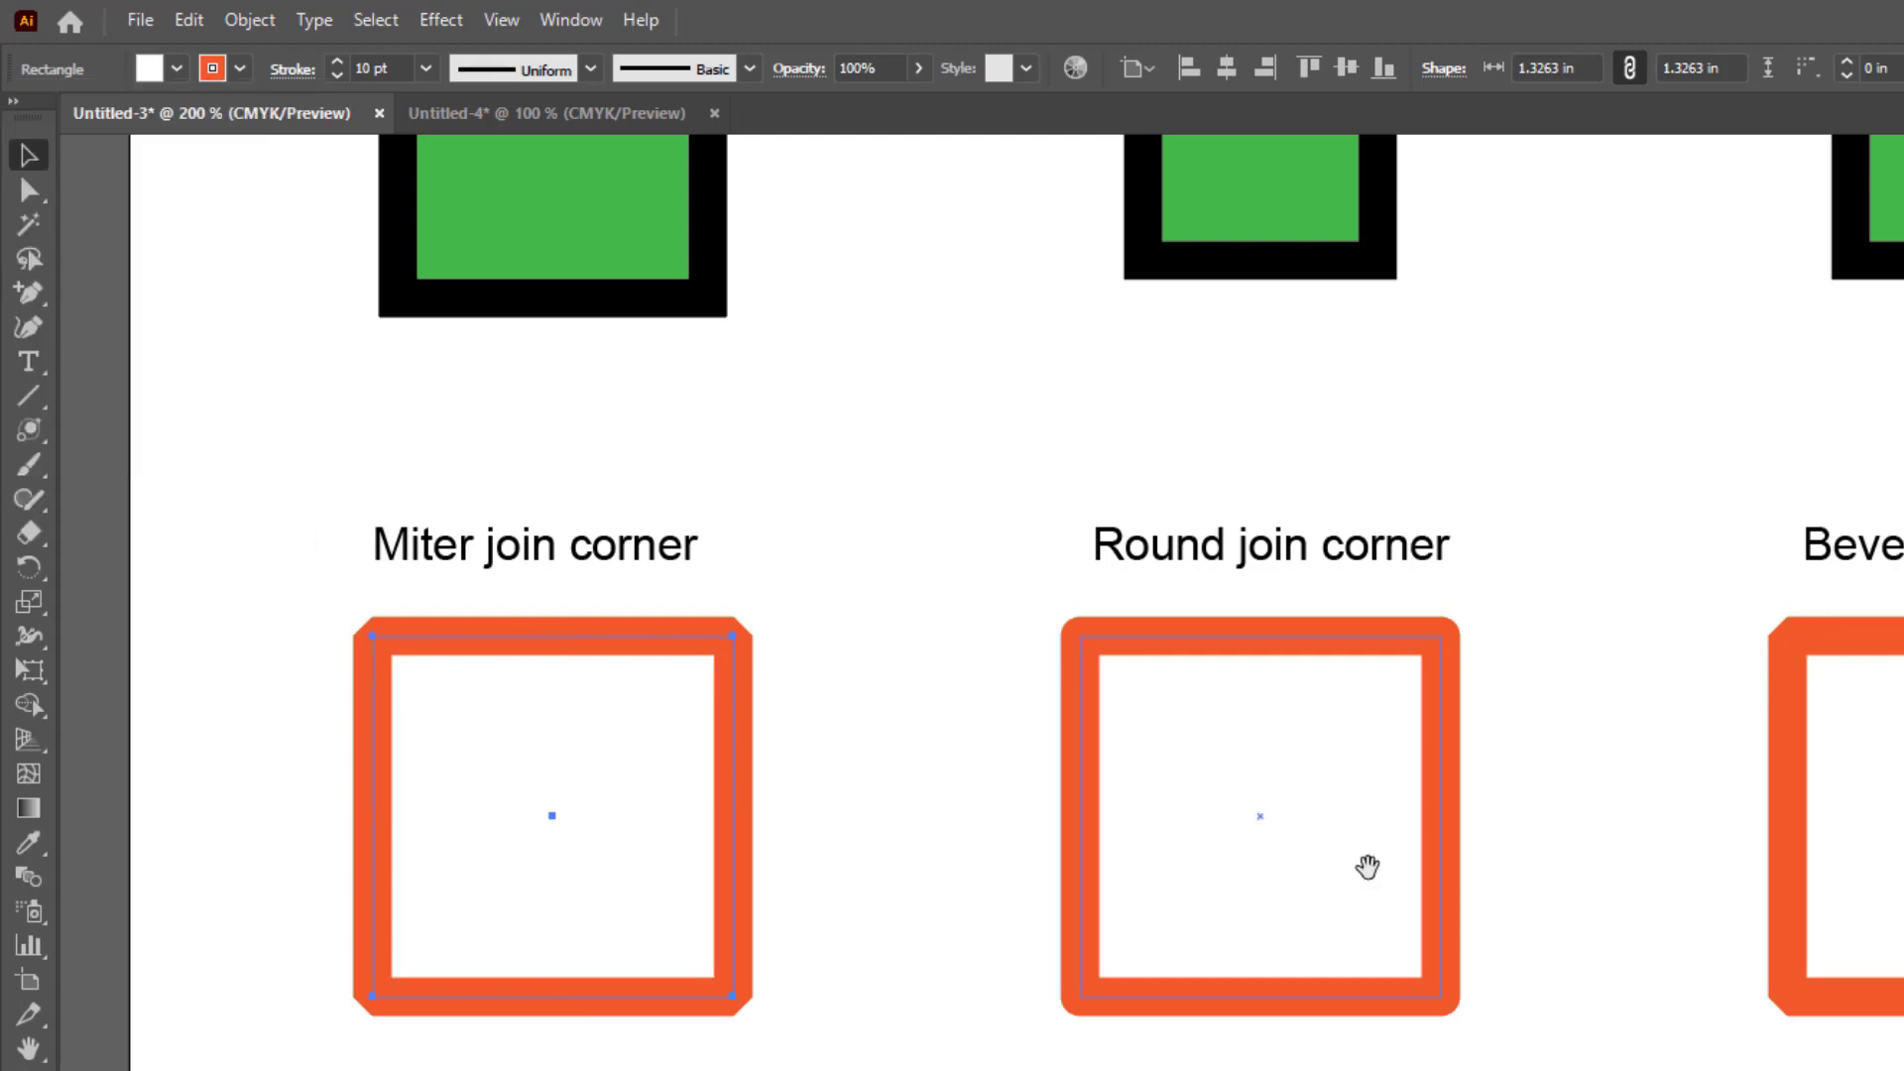
{"action": "left_click_drag", "start_coordinate": [1369, 868], "coordinate": [1371, 360]}
{"action": "left_click_drag", "start_coordinate": [1220, 765], "coordinate": [1288, 693]}
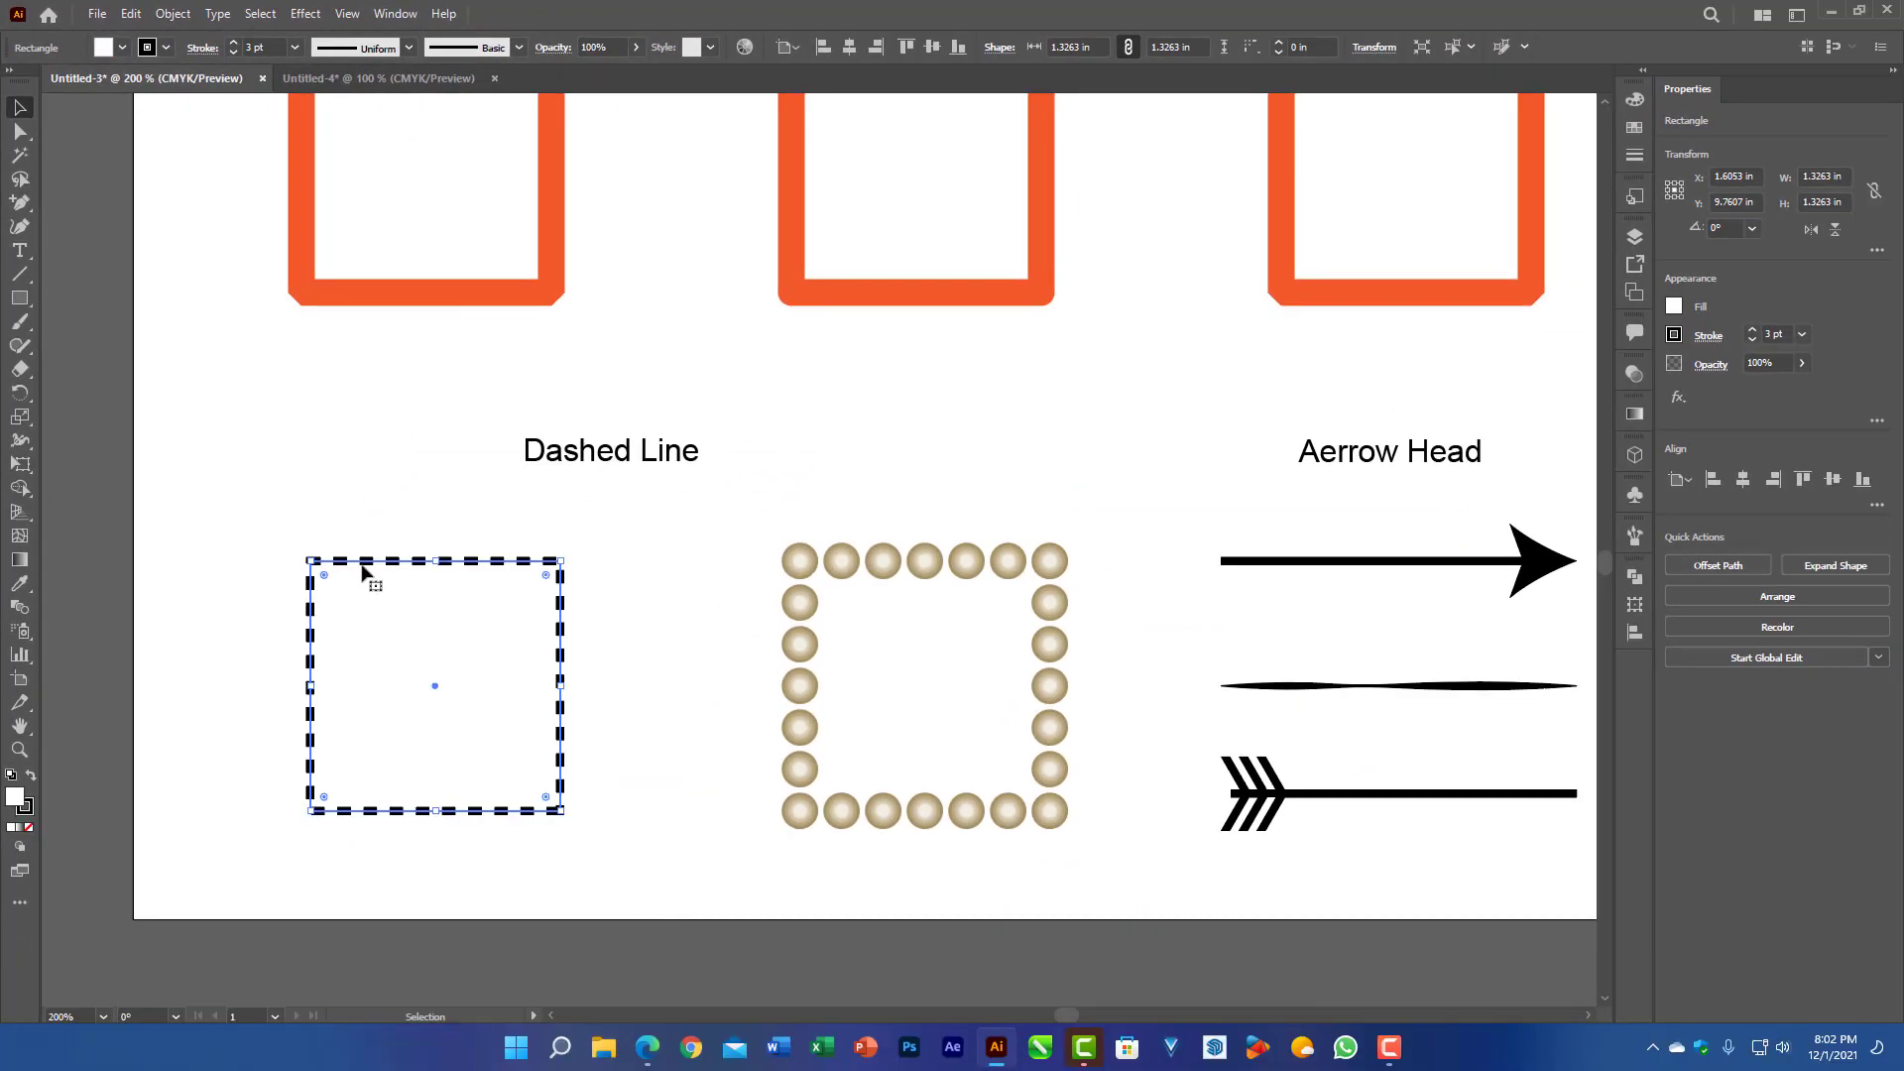
{"action": "left_click", "coordinate": [647, 586]}
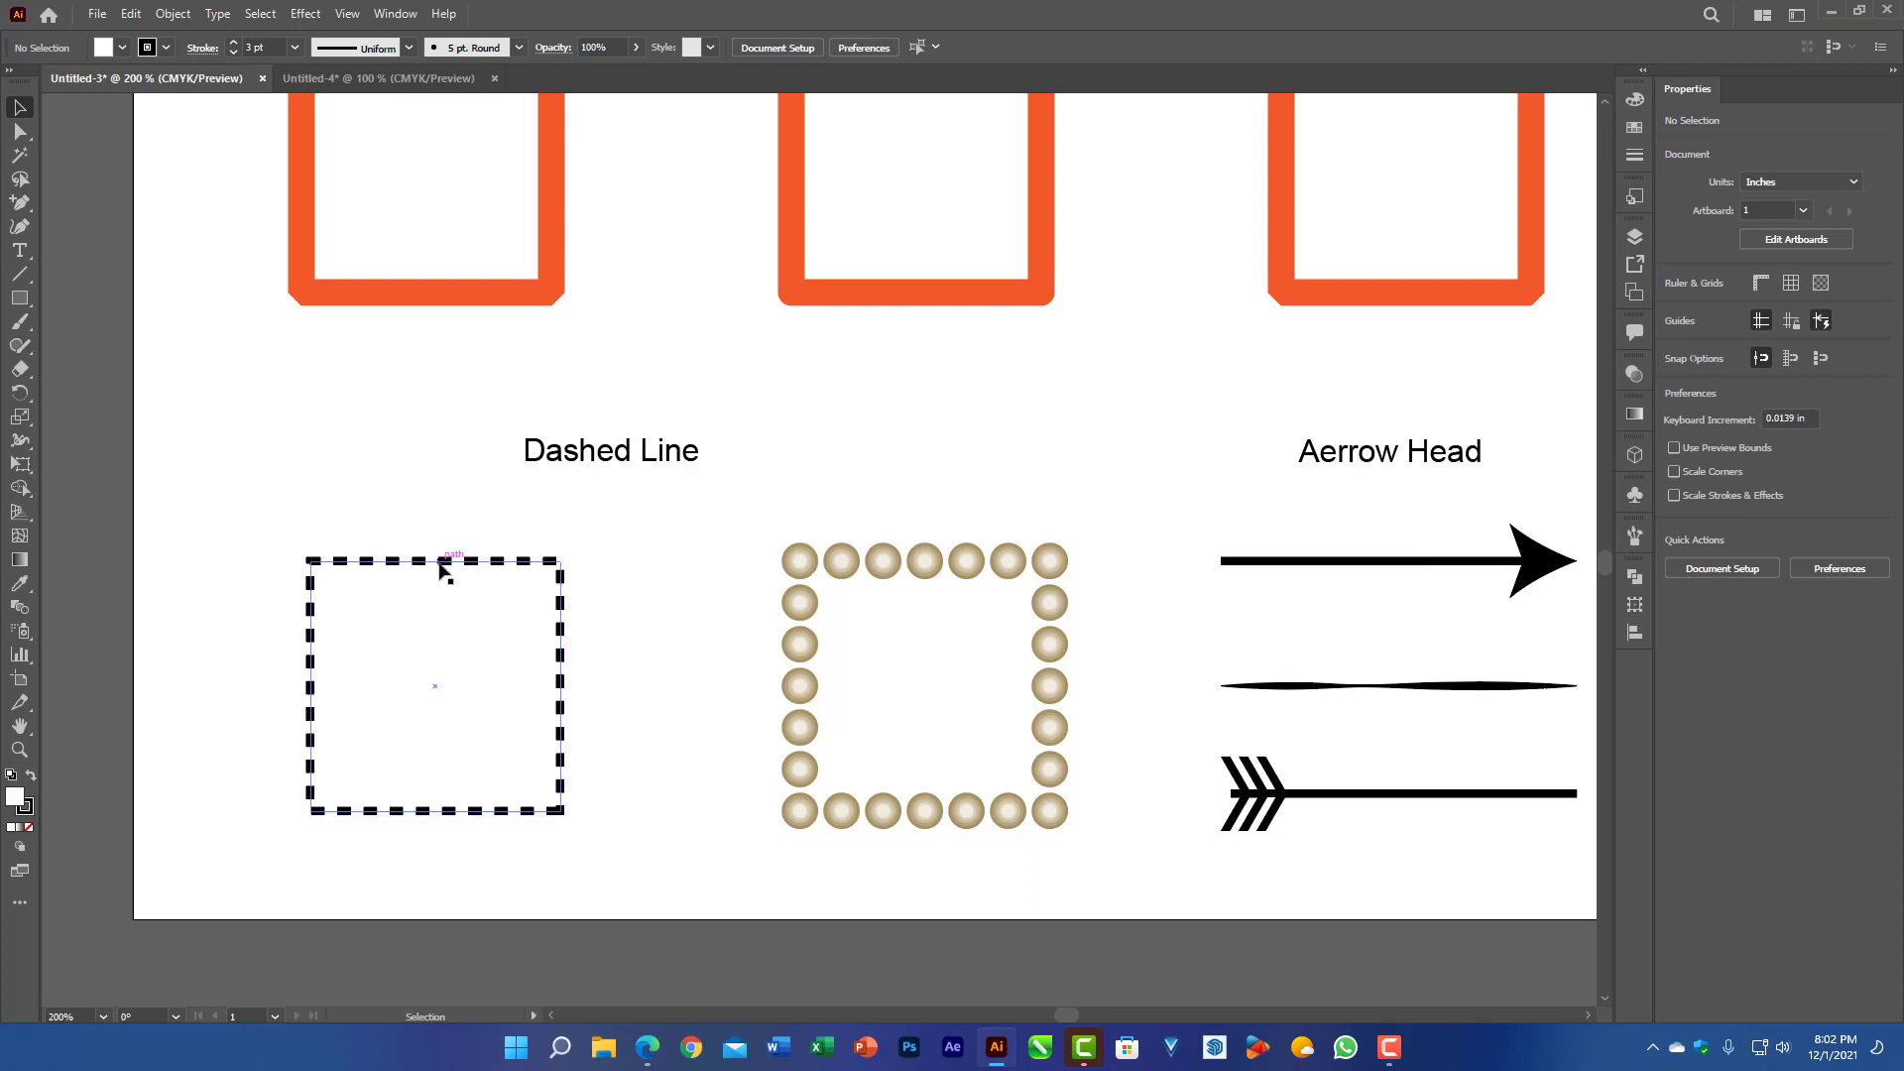
{"action": "left_click_drag", "start_coordinate": [441, 566], "coordinate": [195, 138]}
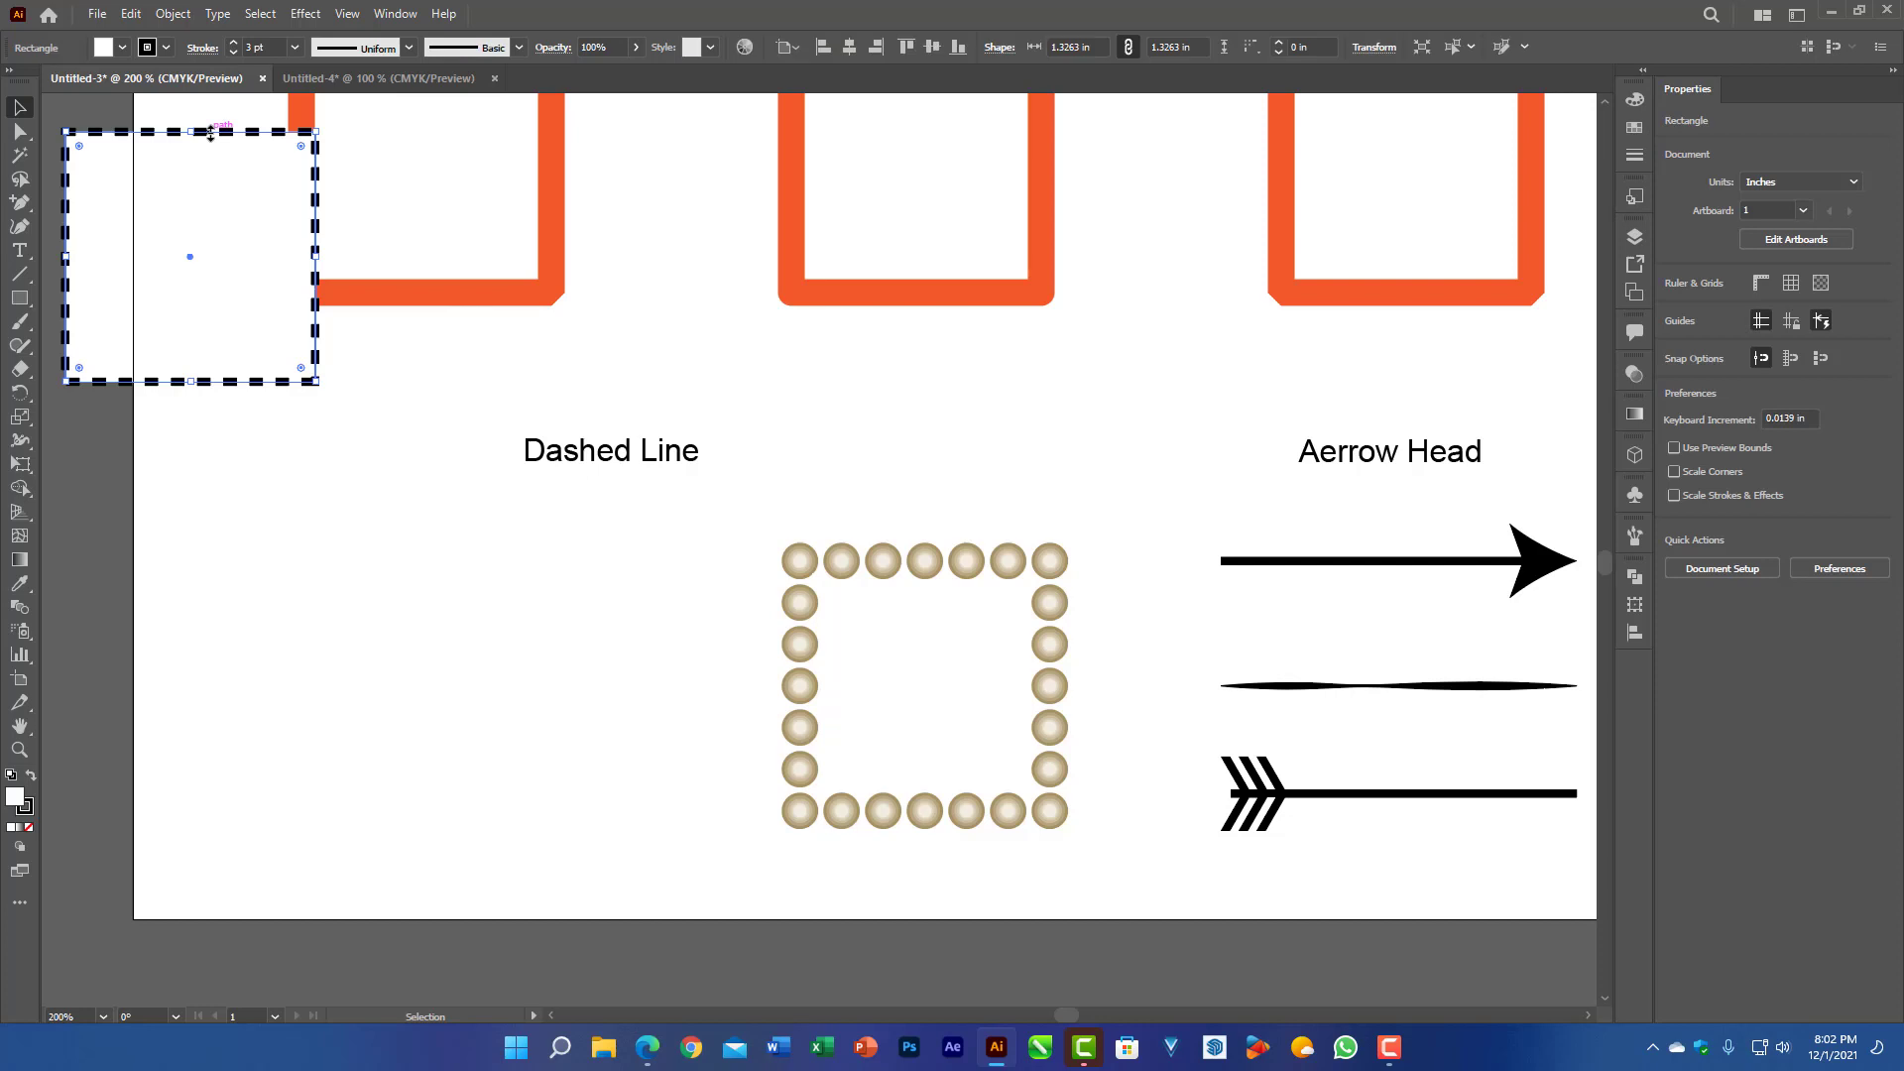
{"action": "left_click", "coordinate": [248, 466]}
Step: Draw a rectangle about 1.98 by 1.85 in with a solid 3 pt black stroke in the cleared space under the "Dashed Line" label
{"action": "left_click", "coordinate": [203, 50]}
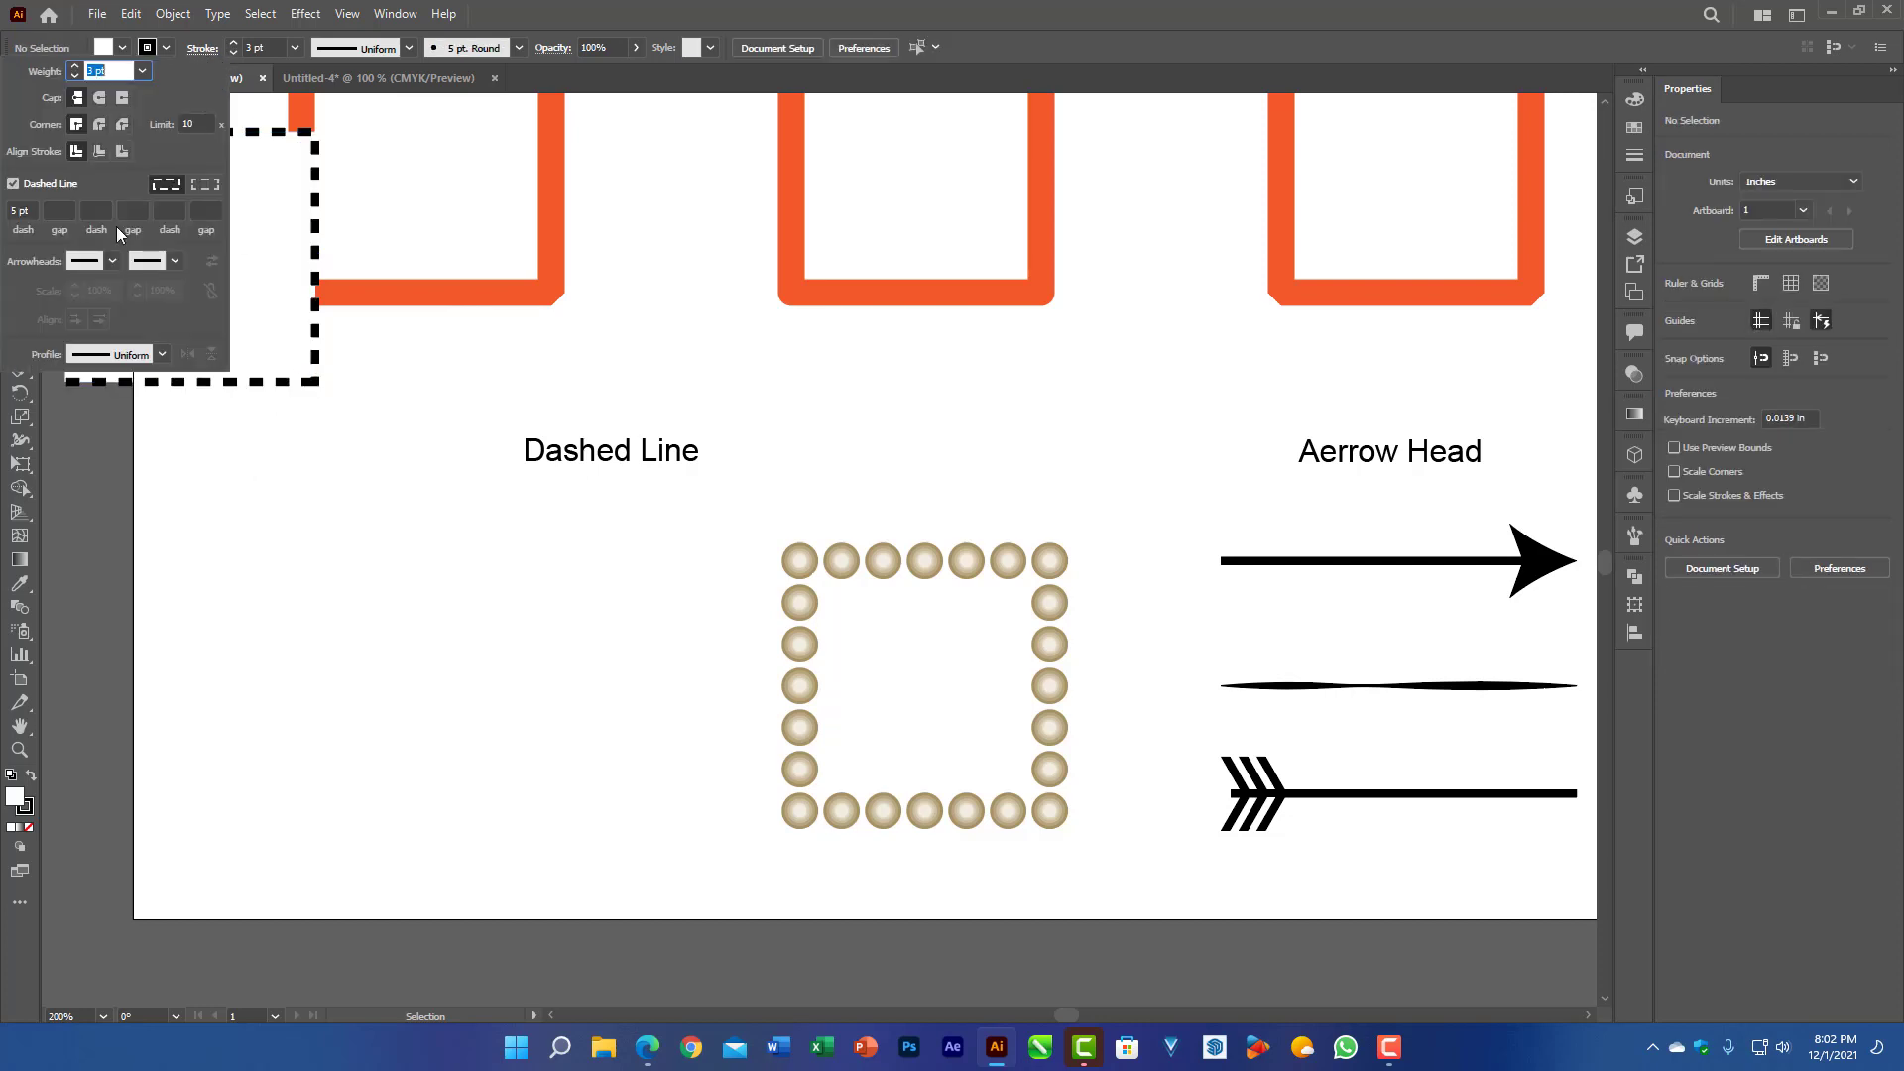
{"action": "left_click", "coordinate": [561, 8]}
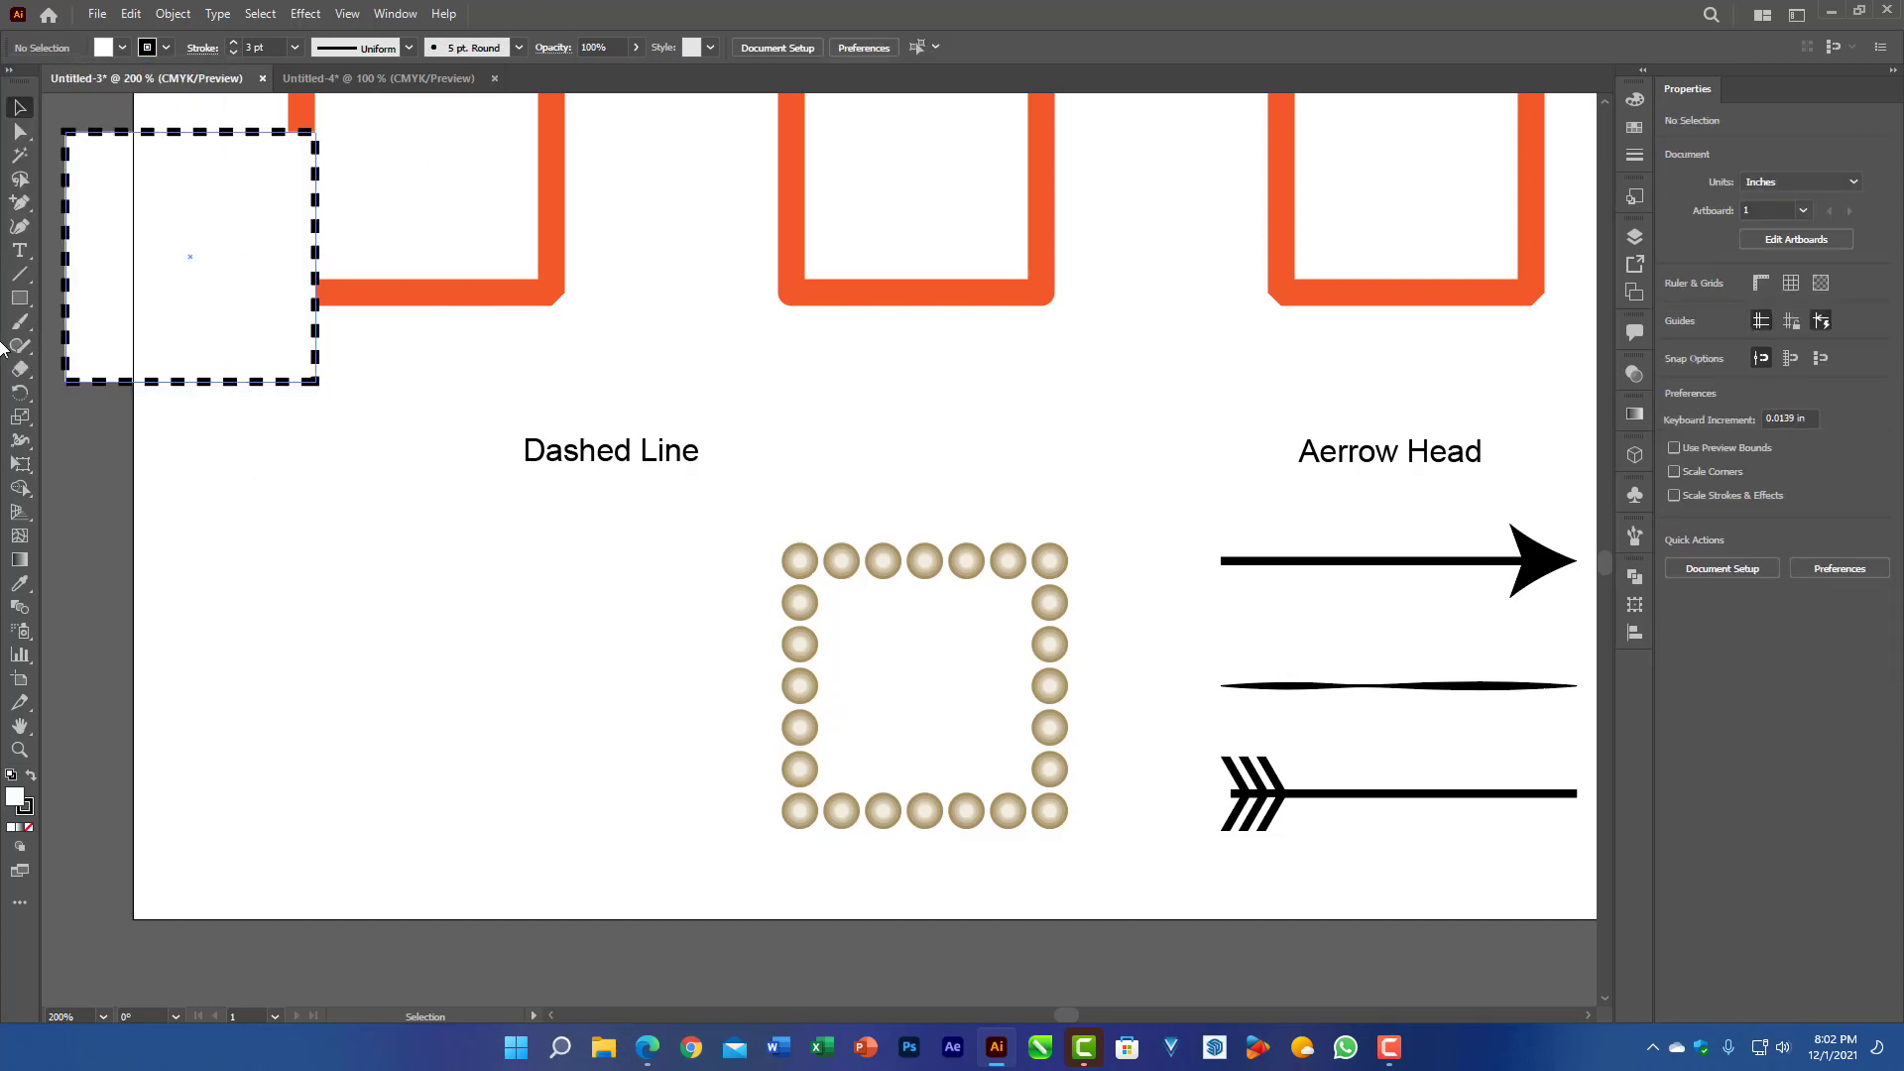
{"action": "left_click", "coordinate": [20, 299]}
{"action": "mouse_move", "coordinate": [247, 527]}
{"action": "left_mouse_down"}
{"action": "mouse_move", "coordinate": [353, 746]}
{"action": "mouse_move", "coordinate": [629, 890]}
{"action": "mouse_move", "coordinate": [622, 875]}
{"action": "left_mouse_up"}
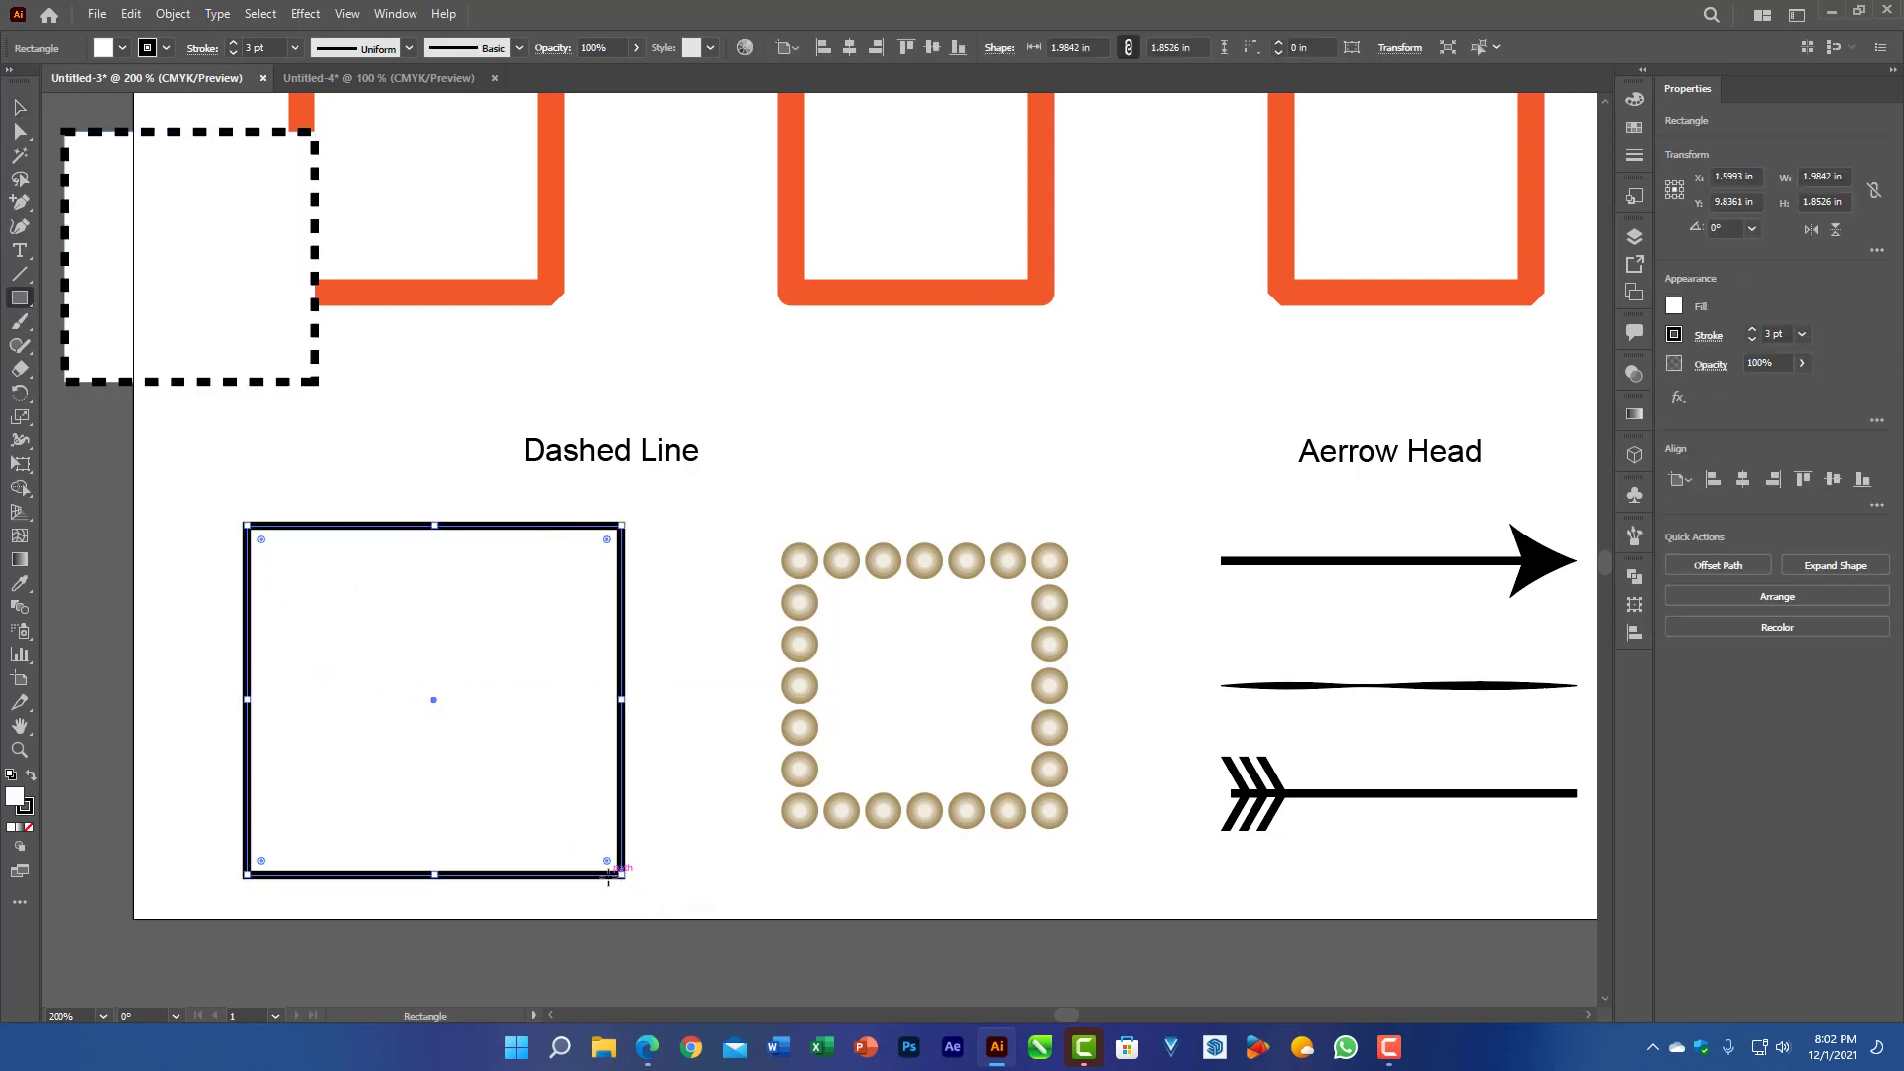
Step: Turn on a dashed line for the new rectangle's stroke and set the dash length to 2 pt
{"action": "left_click", "coordinate": [203, 48]}
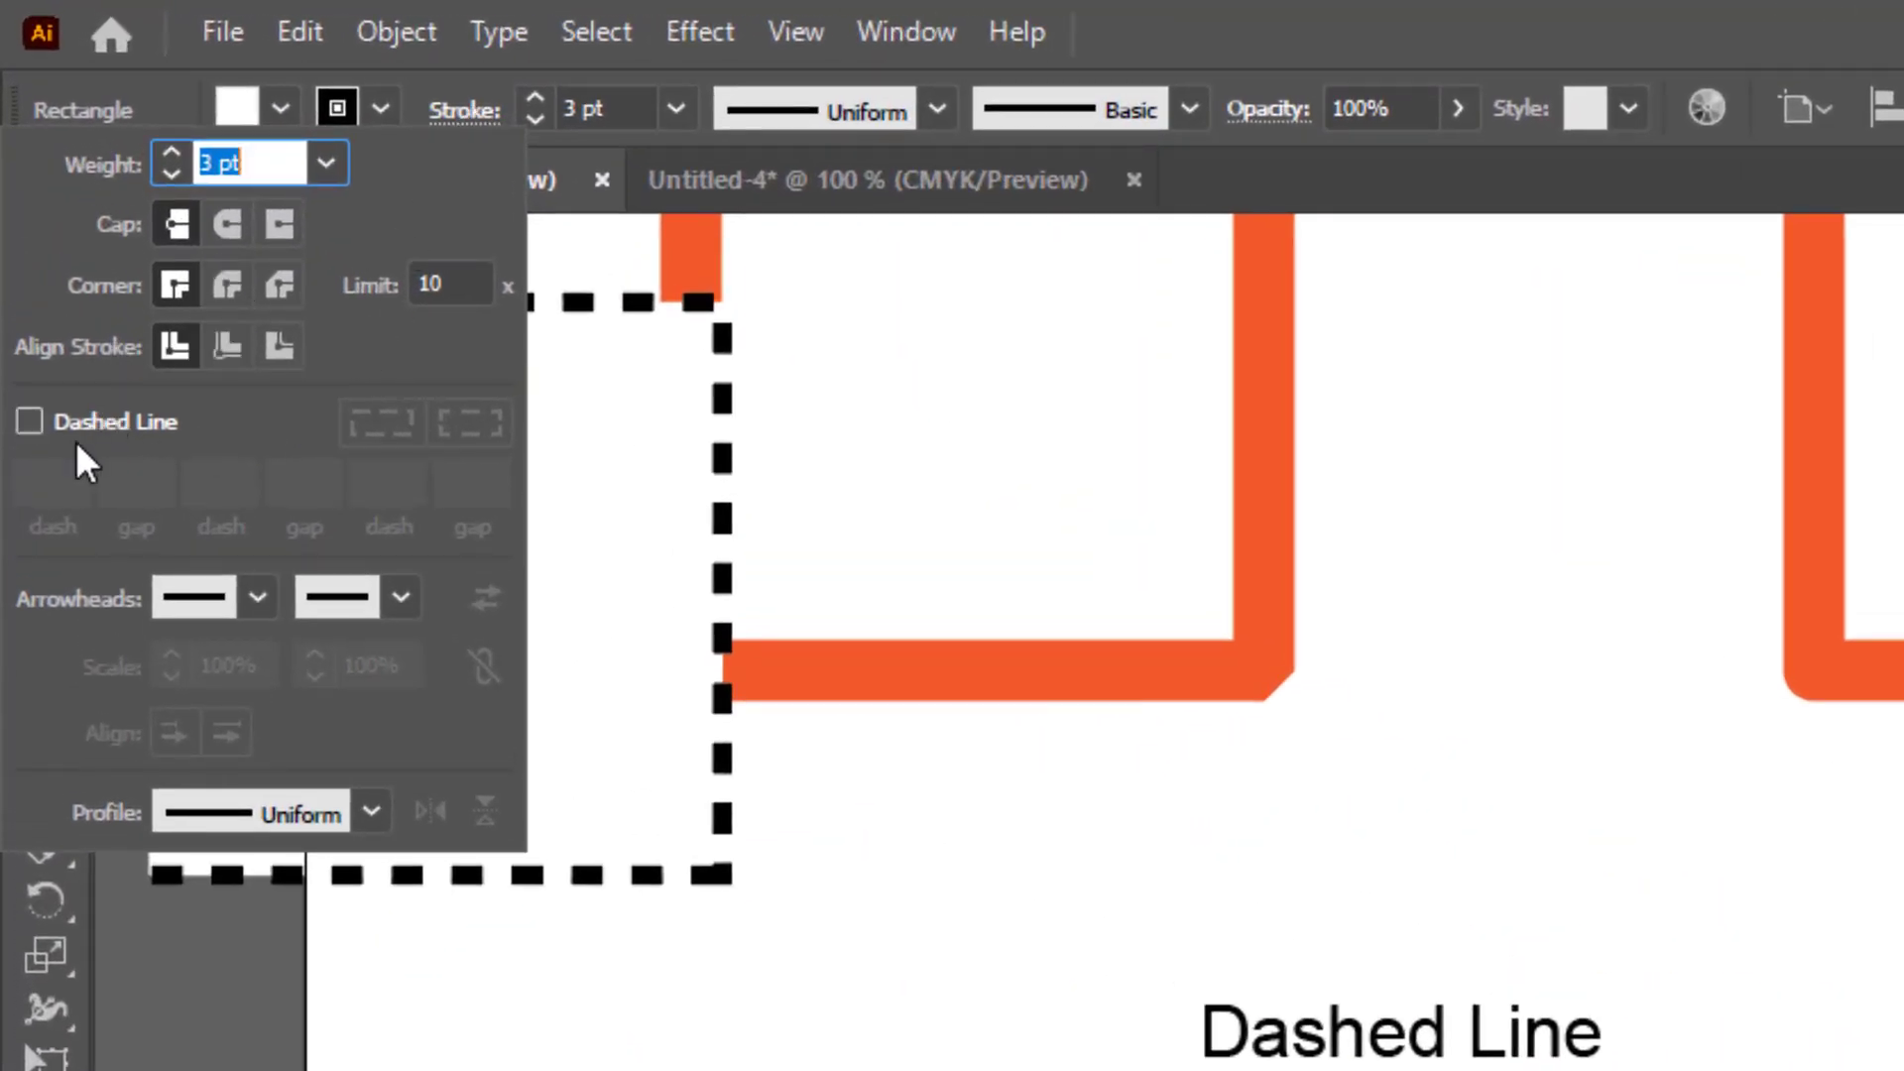
{"action": "left_click", "coordinate": [30, 420]}
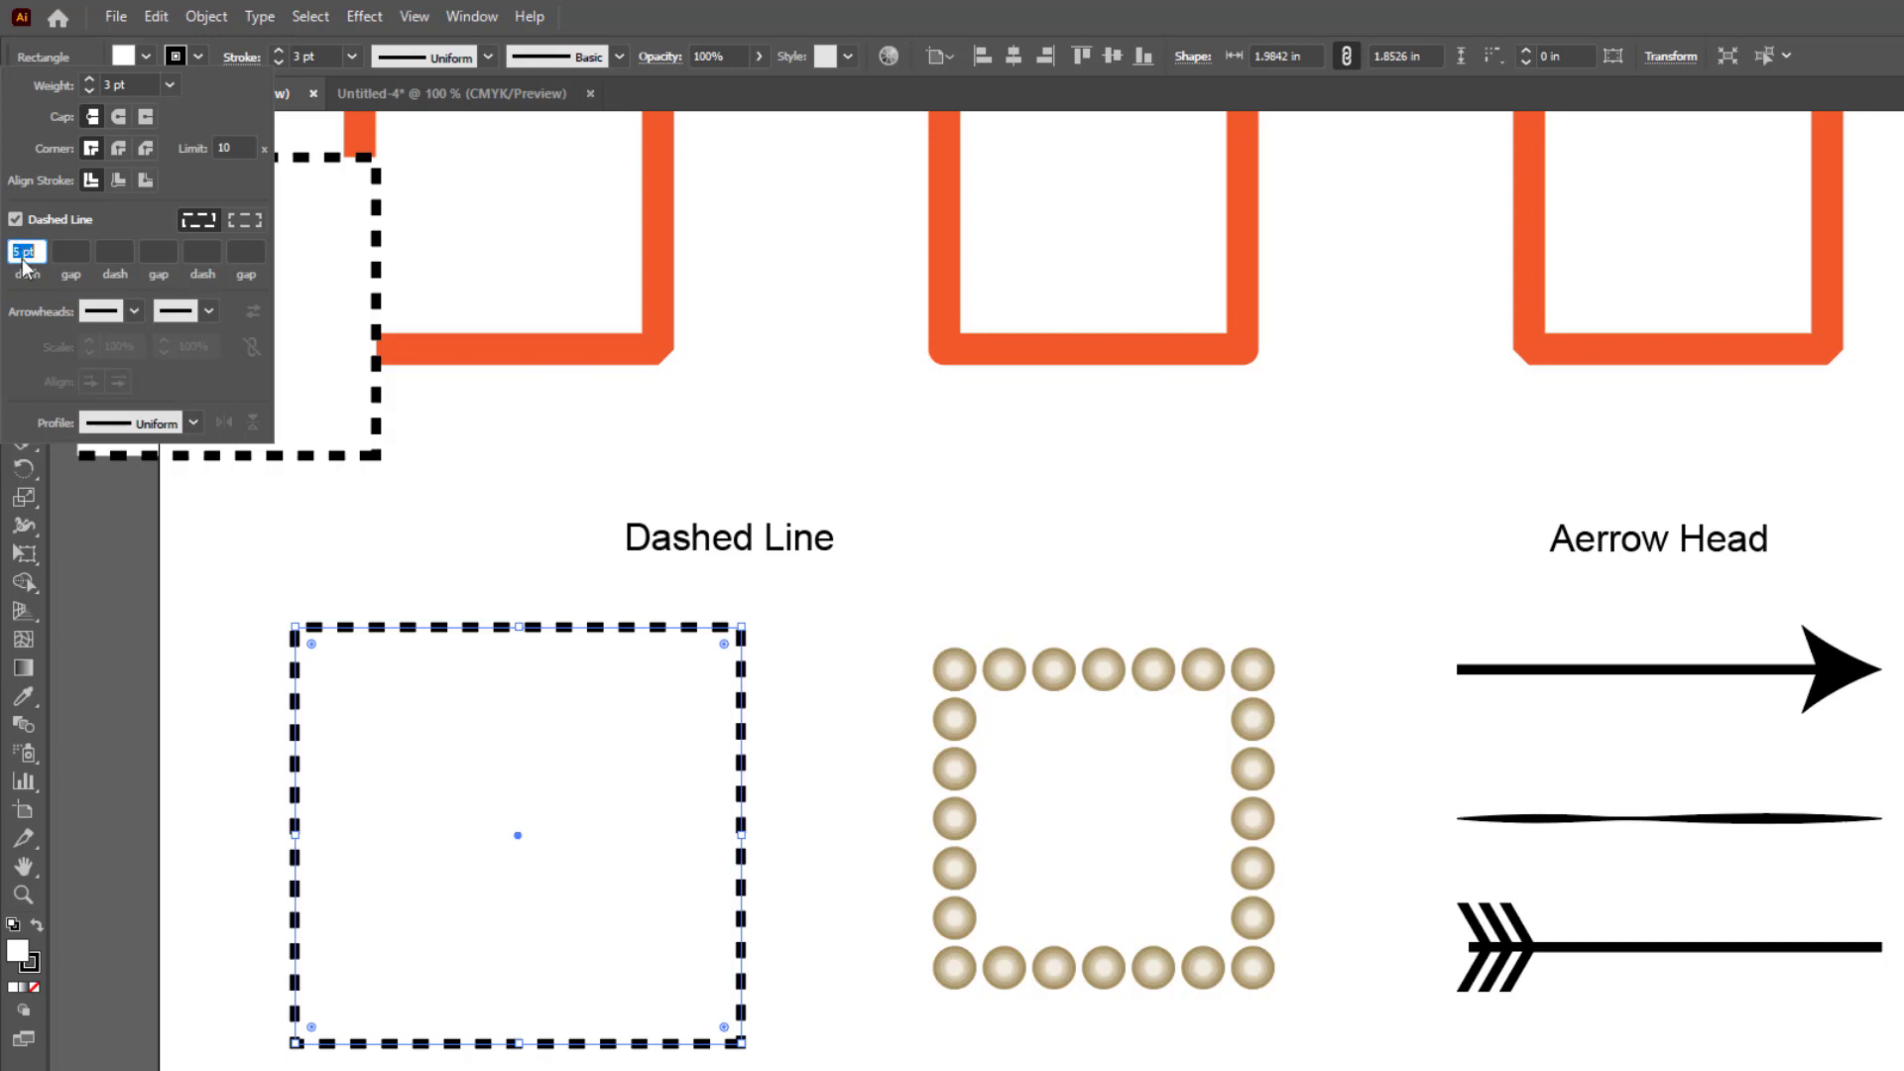
{"action": "type", "text": "3"}
{"action": "key", "text": "Tab"}
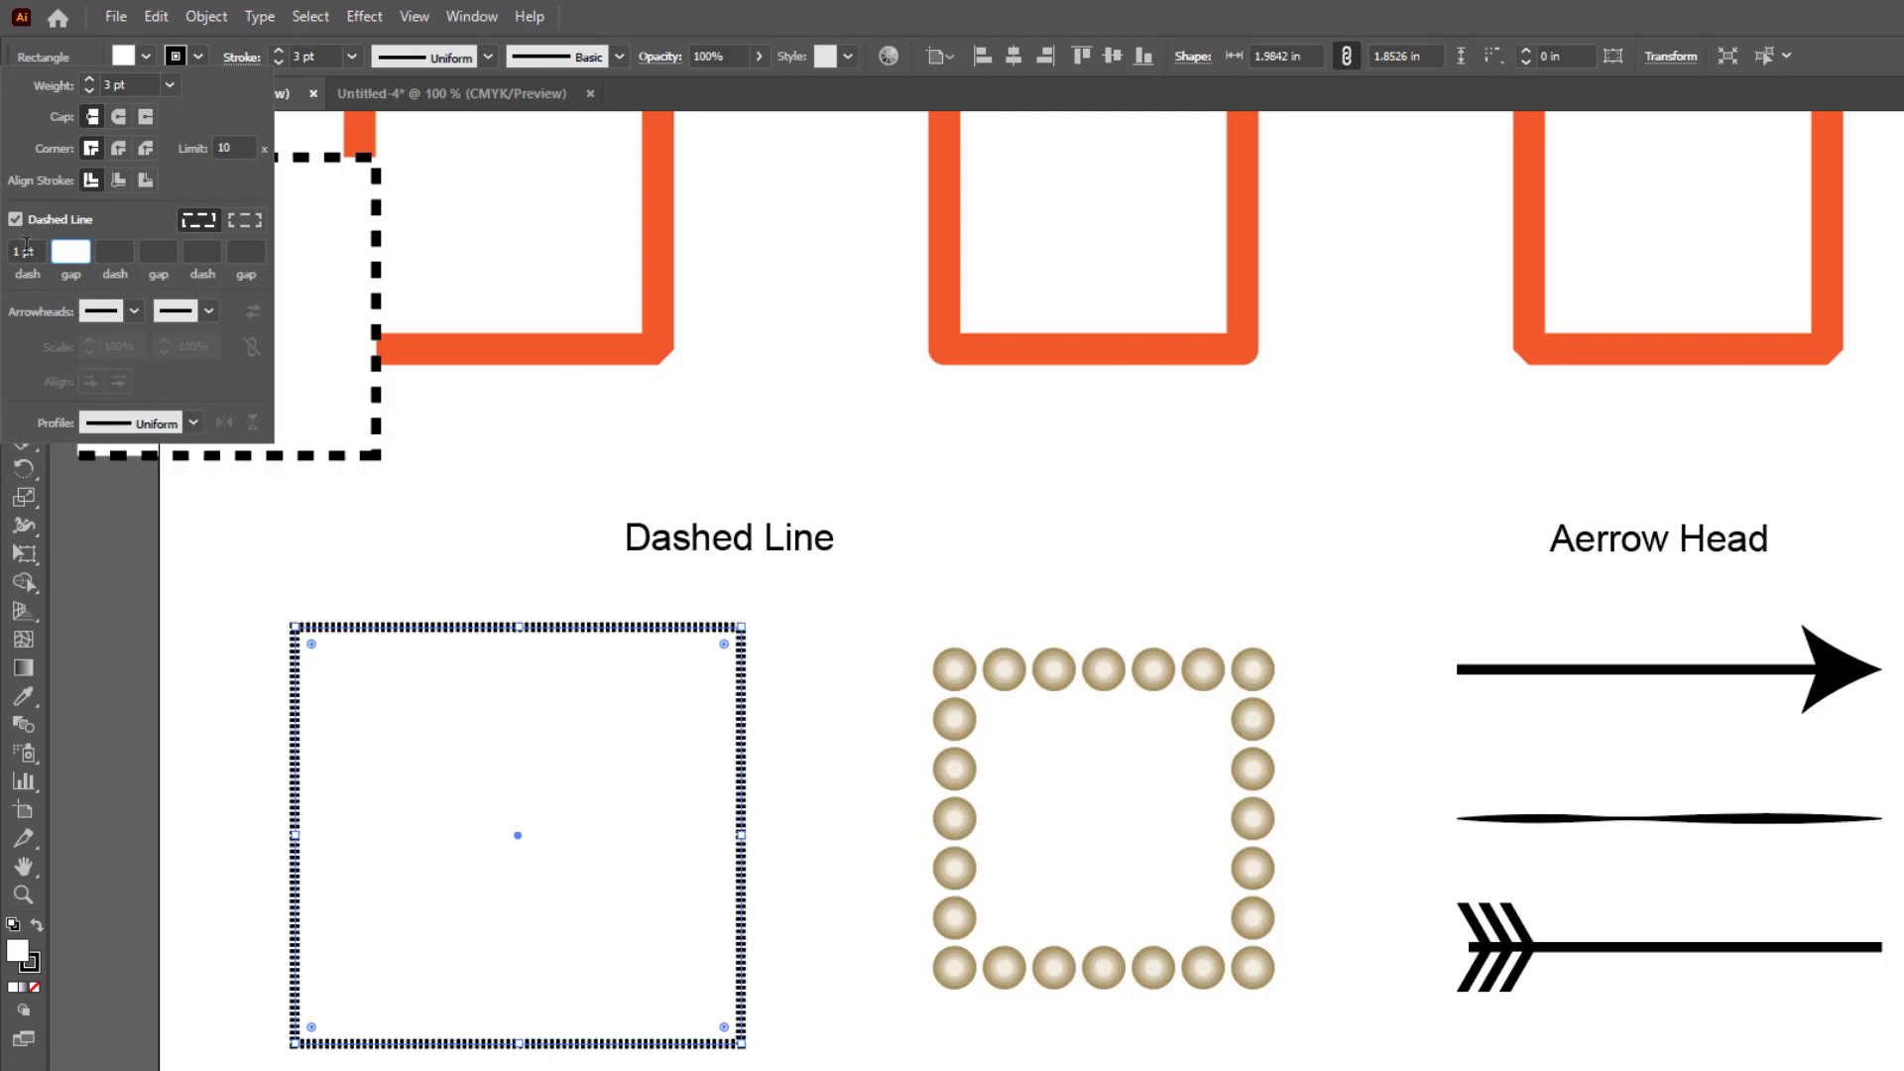
{"action": "double_click", "coordinate": [24, 250]}
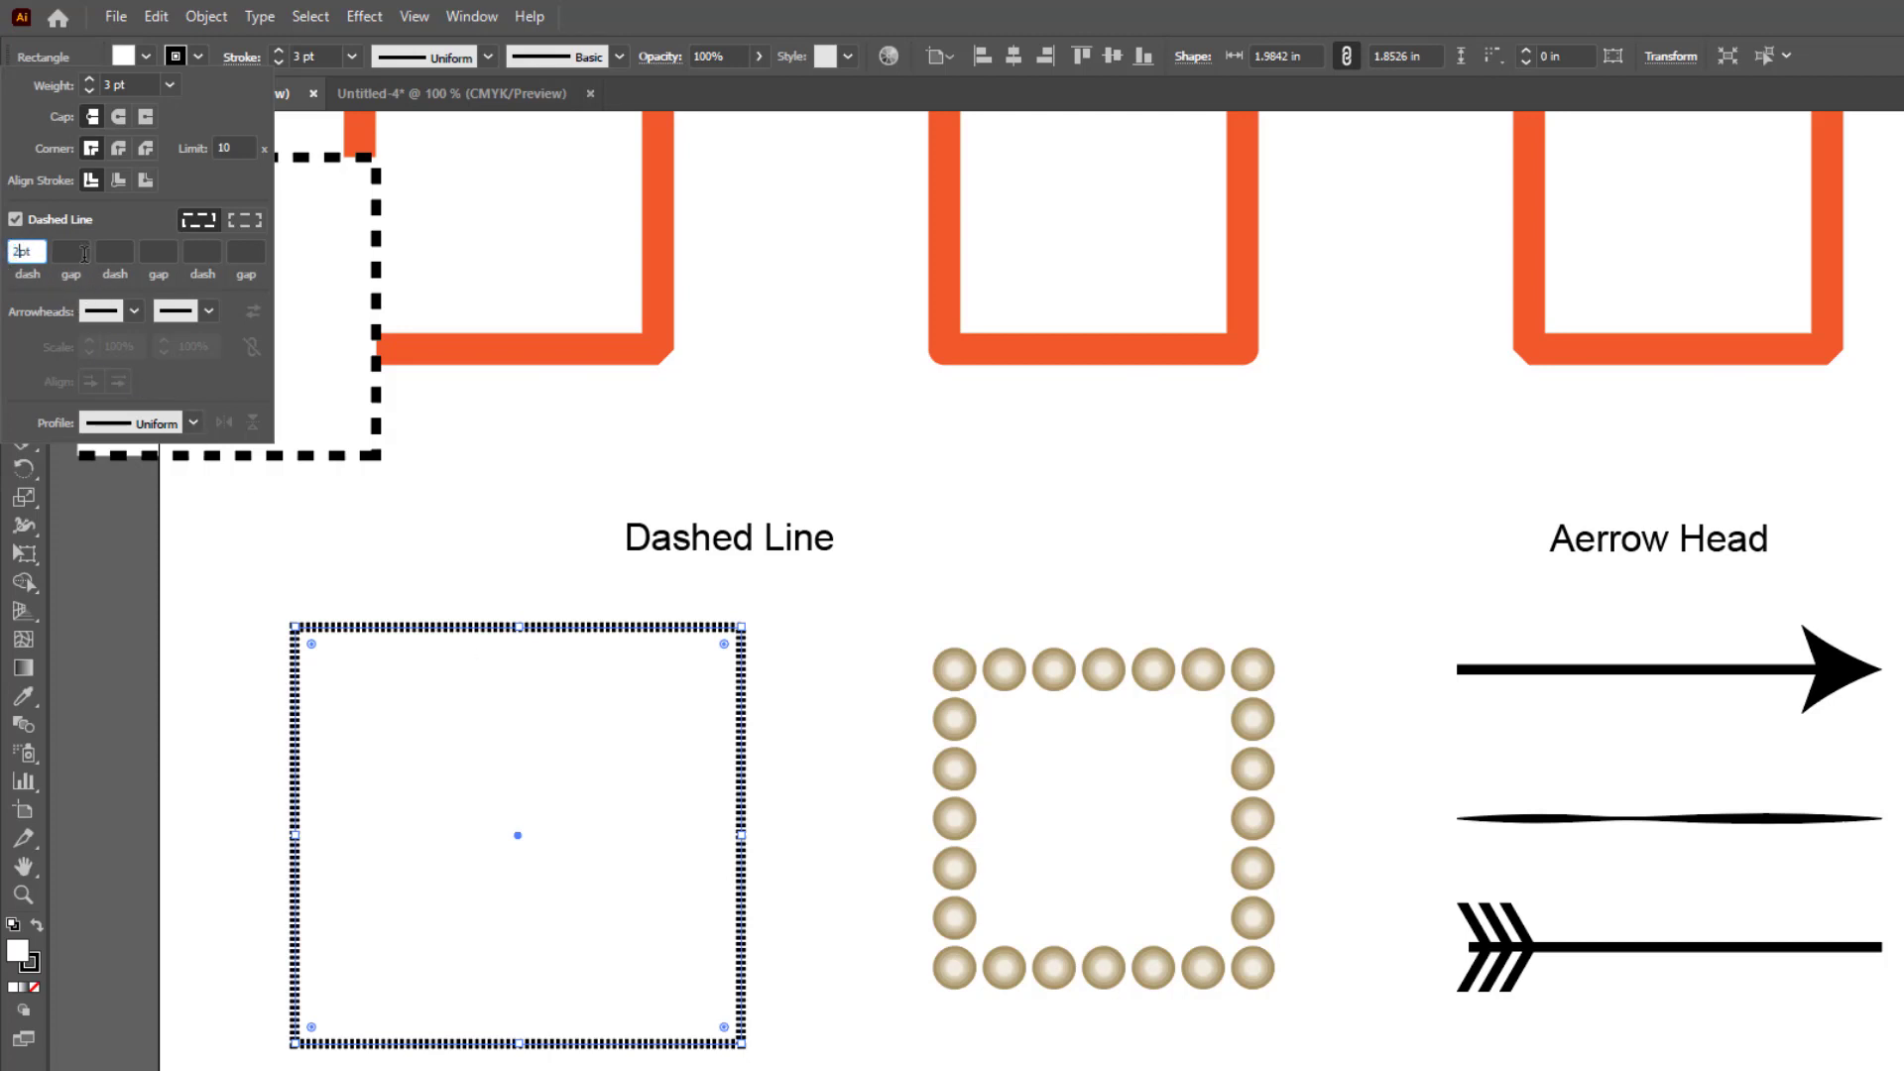
{"action": "key", "text": "Tab"}
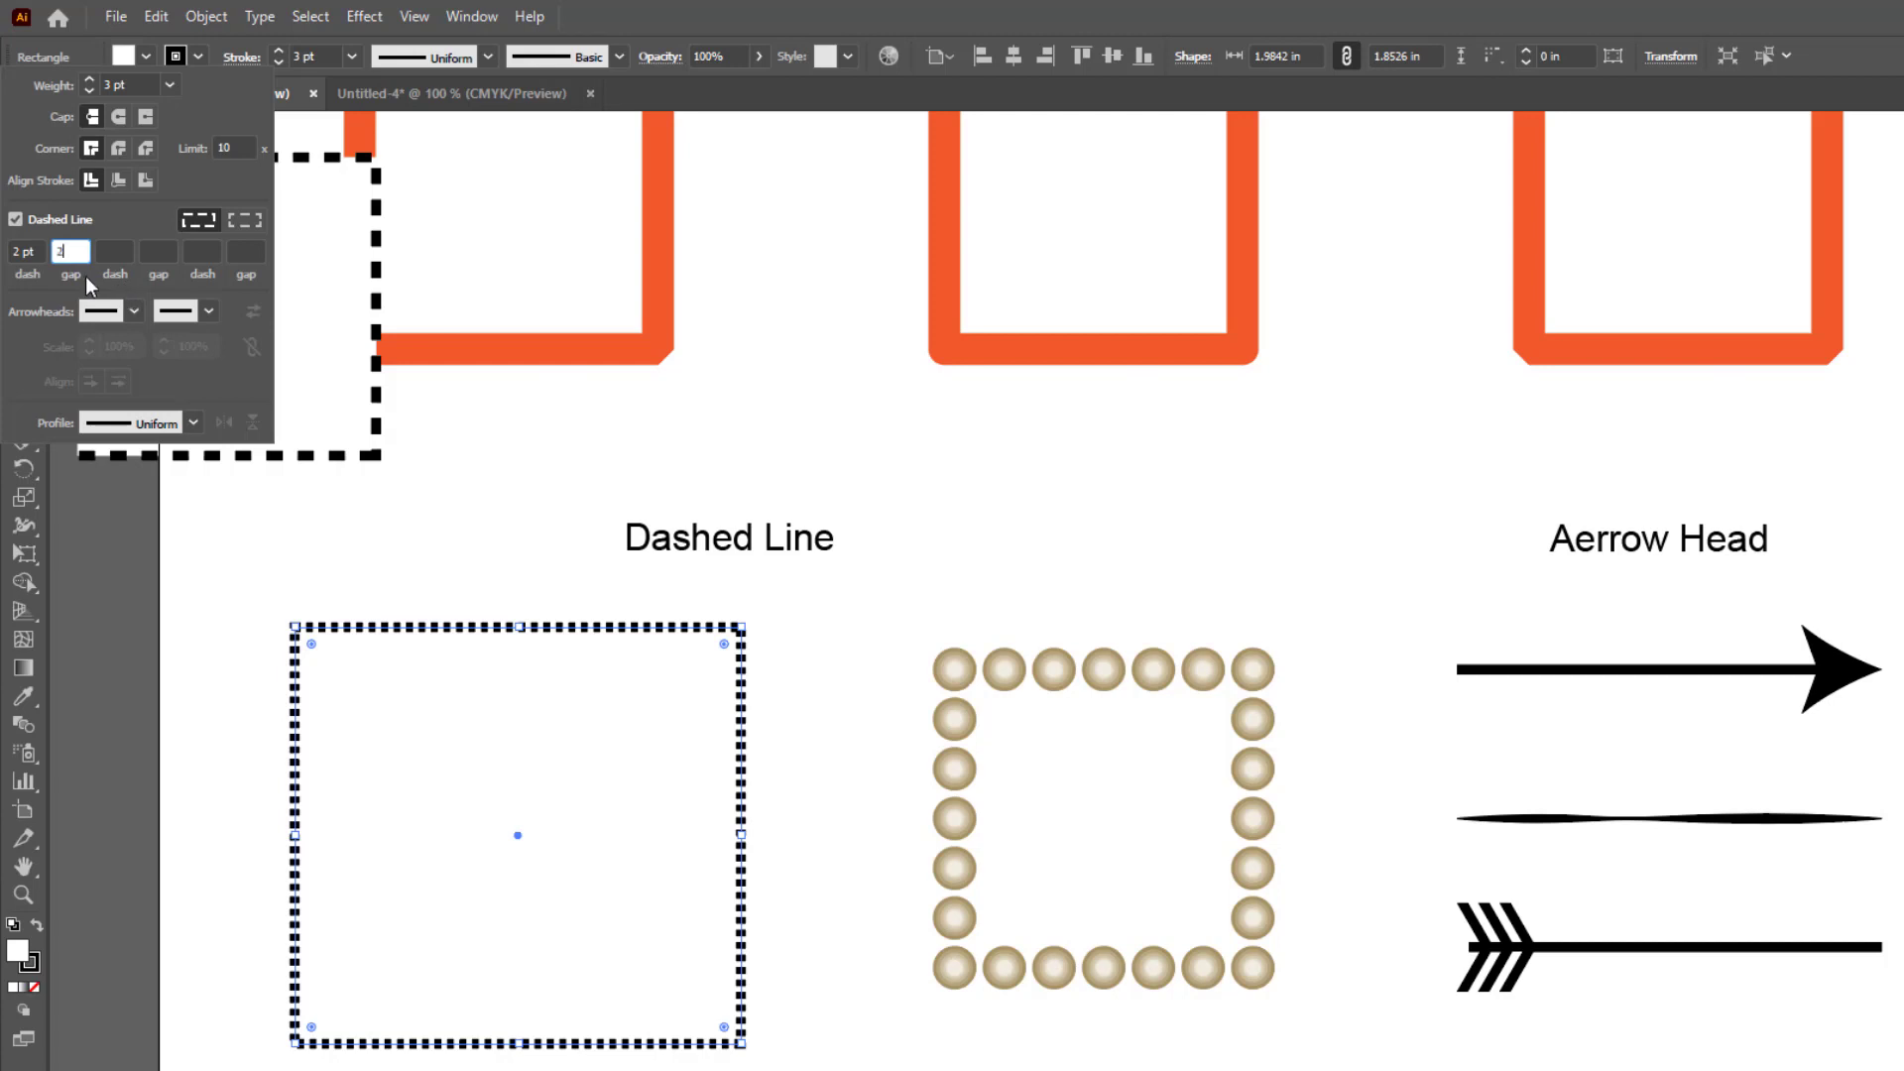
Step: Set the gap of the rectangle's dashed stroke first to 2 pt and finally to 7 pt
{"action": "type", "text": "2"}
{"action": "key", "text": "Tab"}
{"action": "double_click", "coordinate": [58, 252]}
{"action": "left_click", "coordinate": [41, 250]}
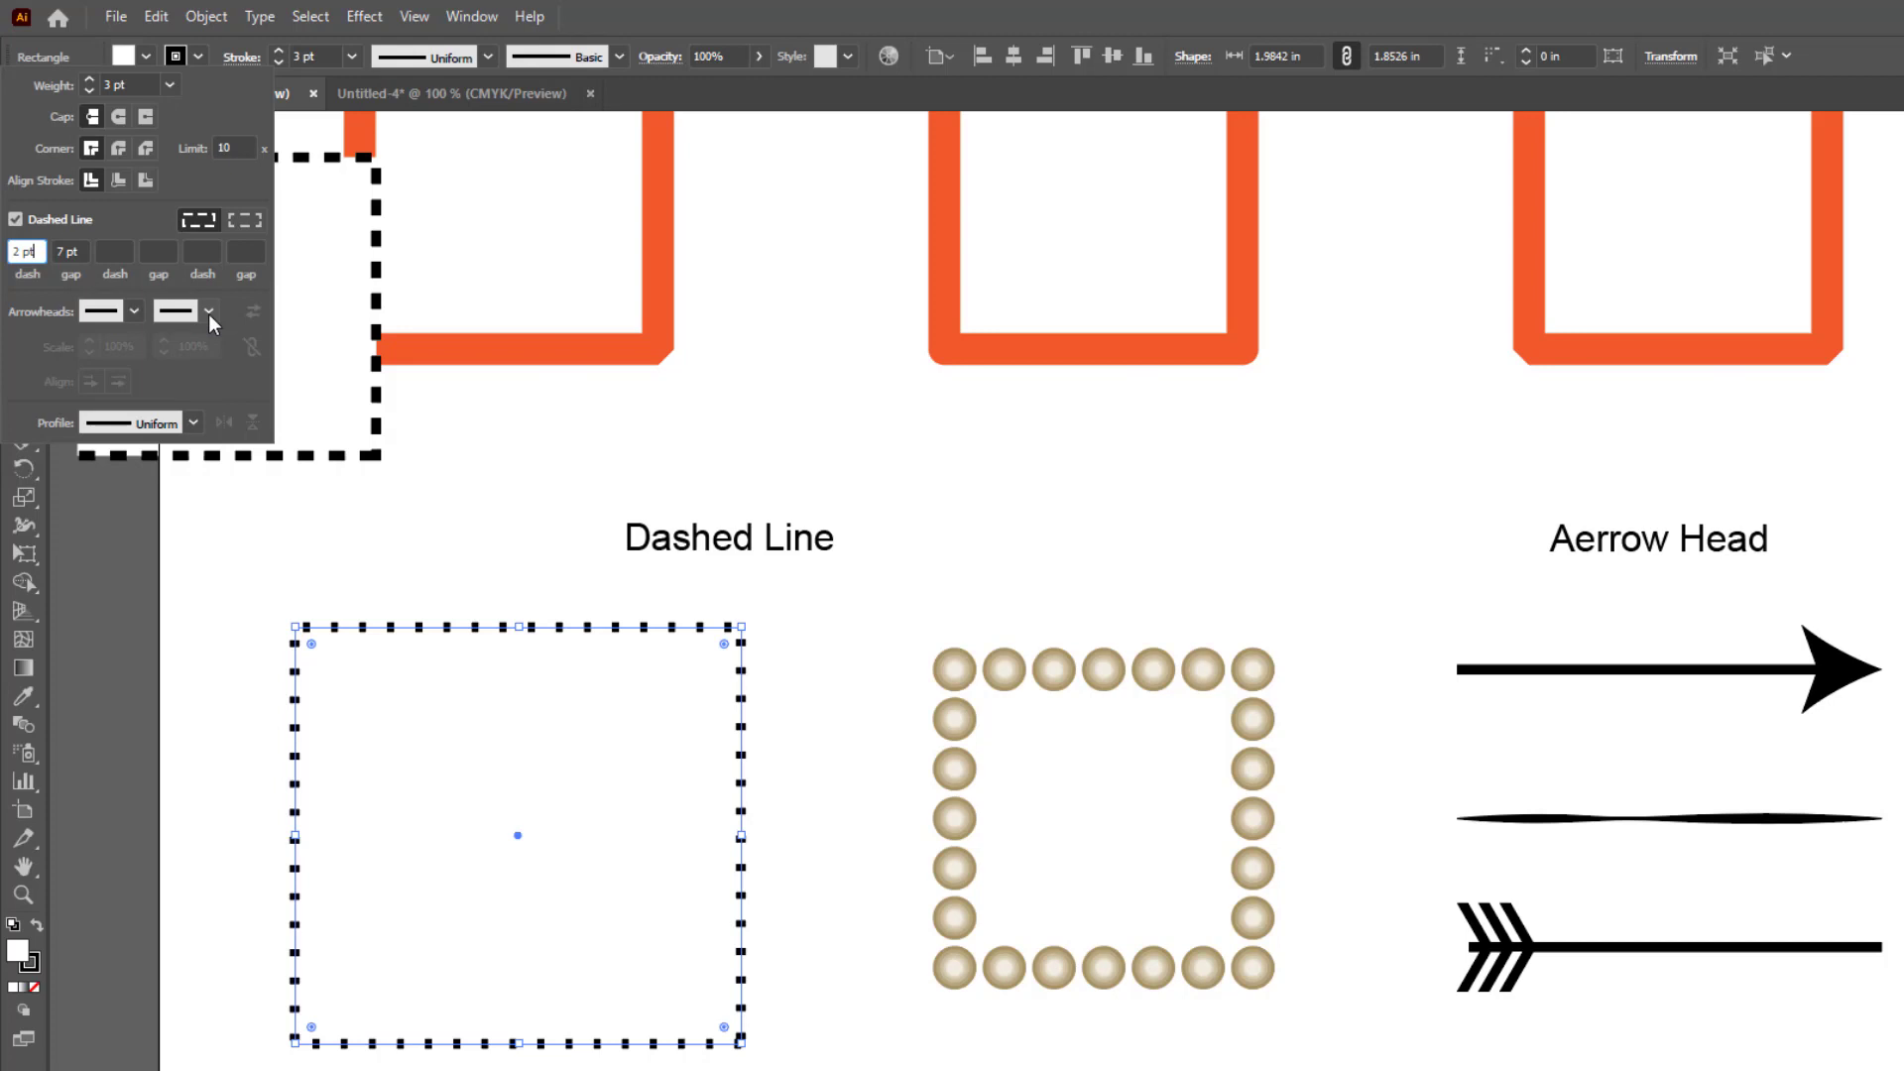
{"action": "left_click", "coordinate": [133, 313]}
{"action": "left_click", "coordinate": [133, 314]}
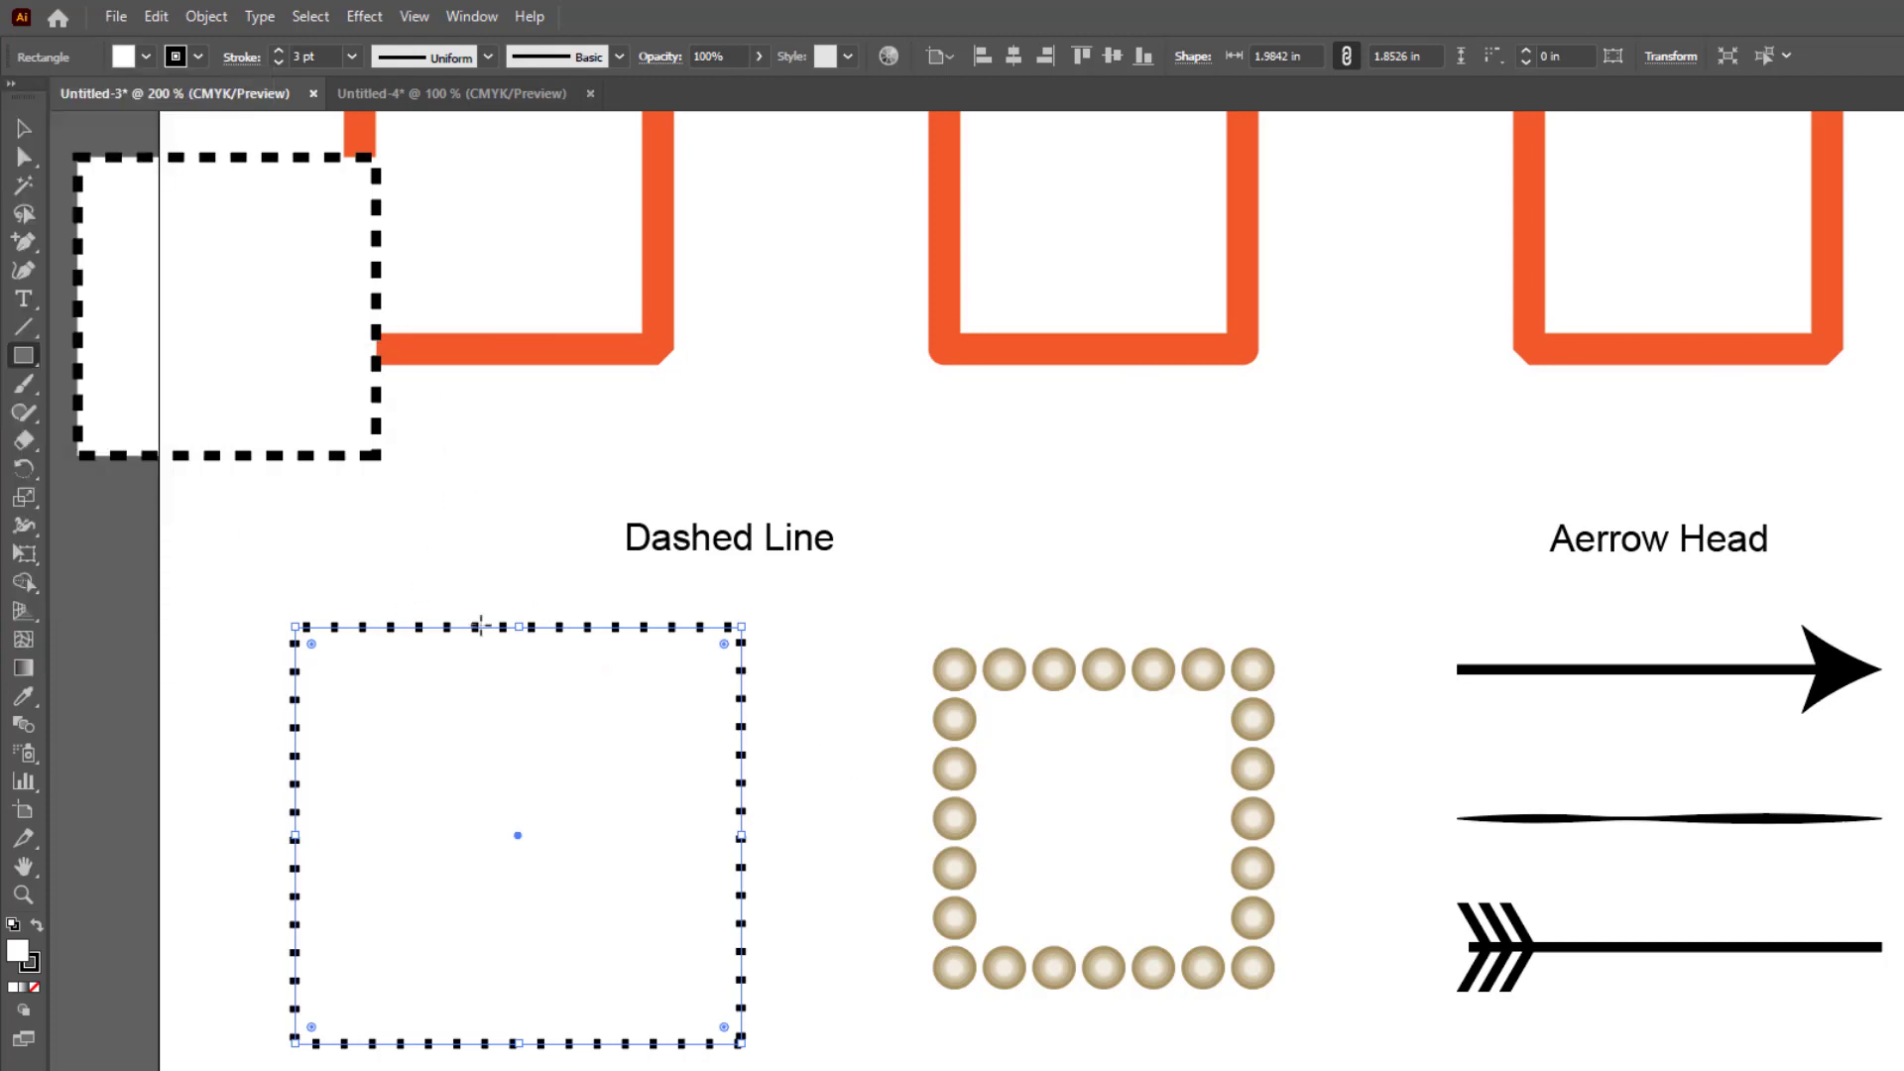
Step: Move the beaded example square over the artboard's left edge below the dashed square, and delete the newly drawn dashed rectangle
{"action": "left_click", "coordinate": [23, 128]}
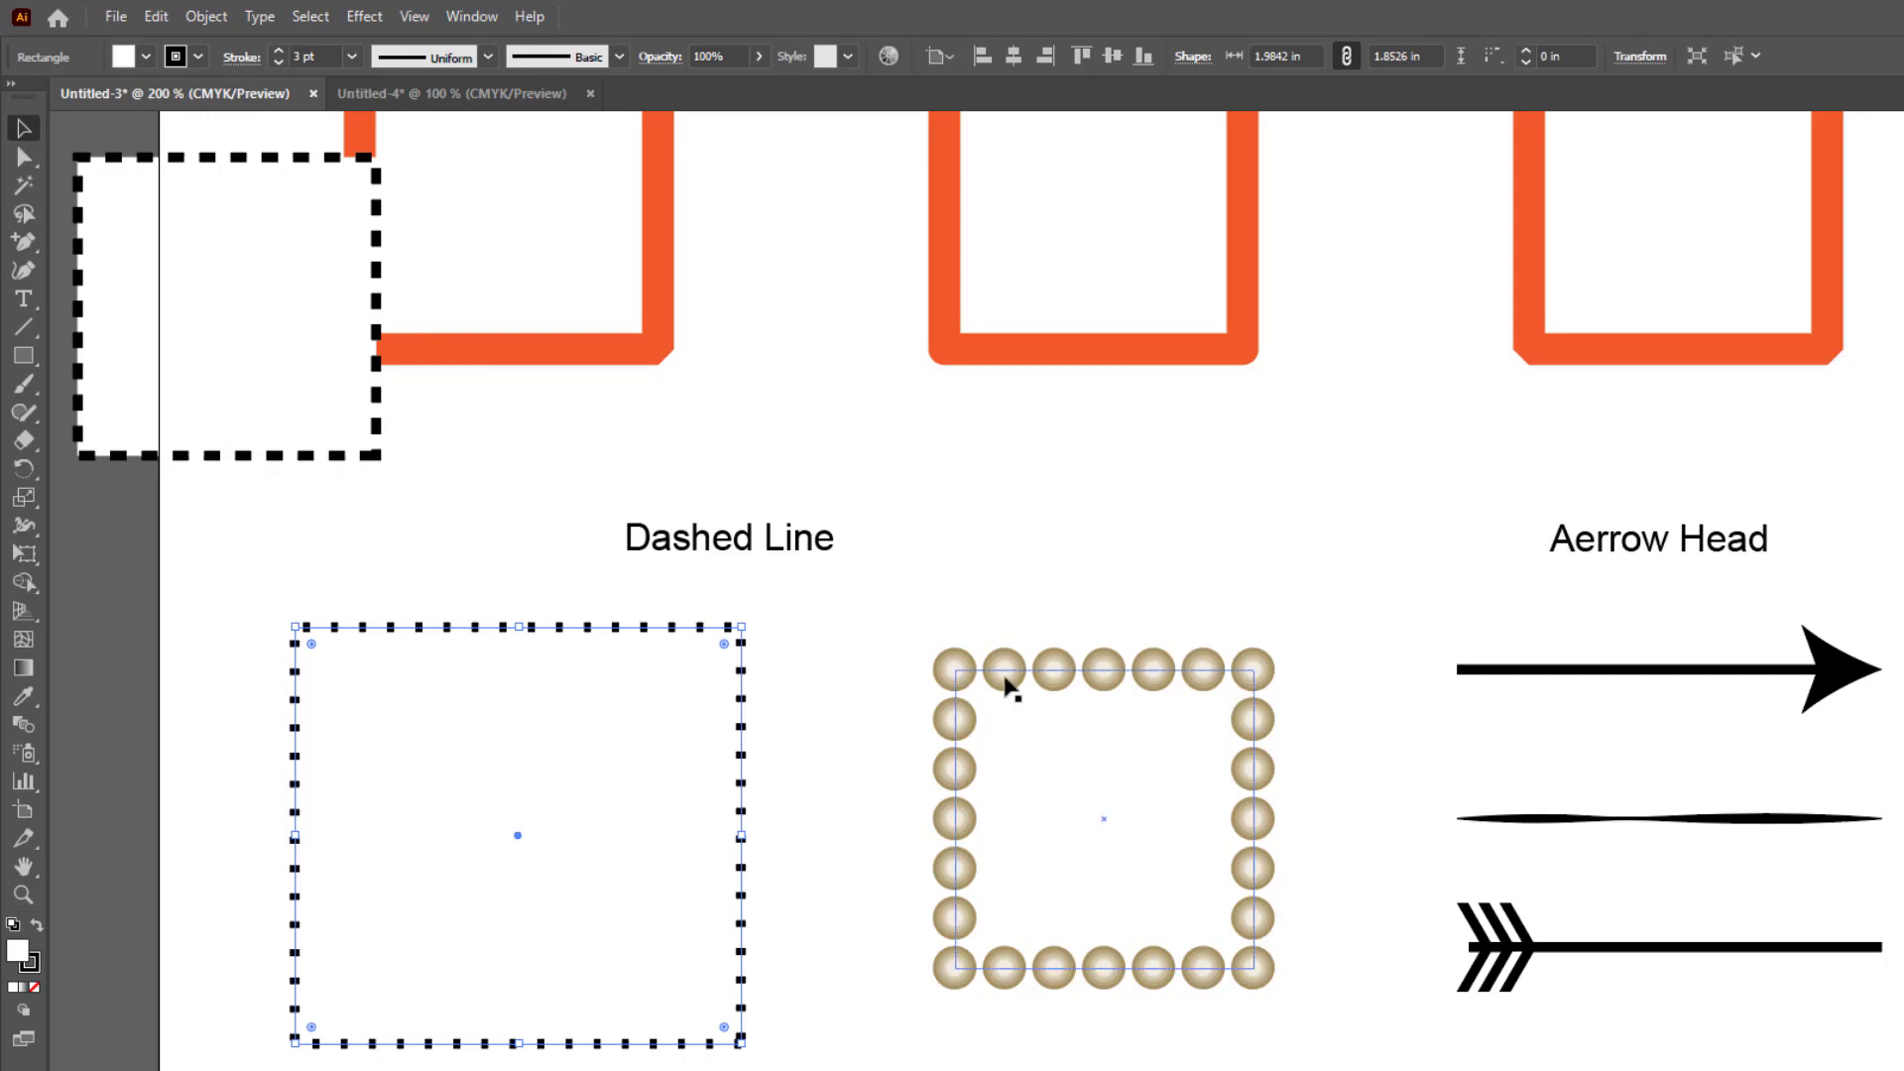
{"action": "left_click_drag", "start_coordinate": [1004, 685], "coordinate": [164, 539]}
{"action": "left_click", "coordinate": [562, 631]}
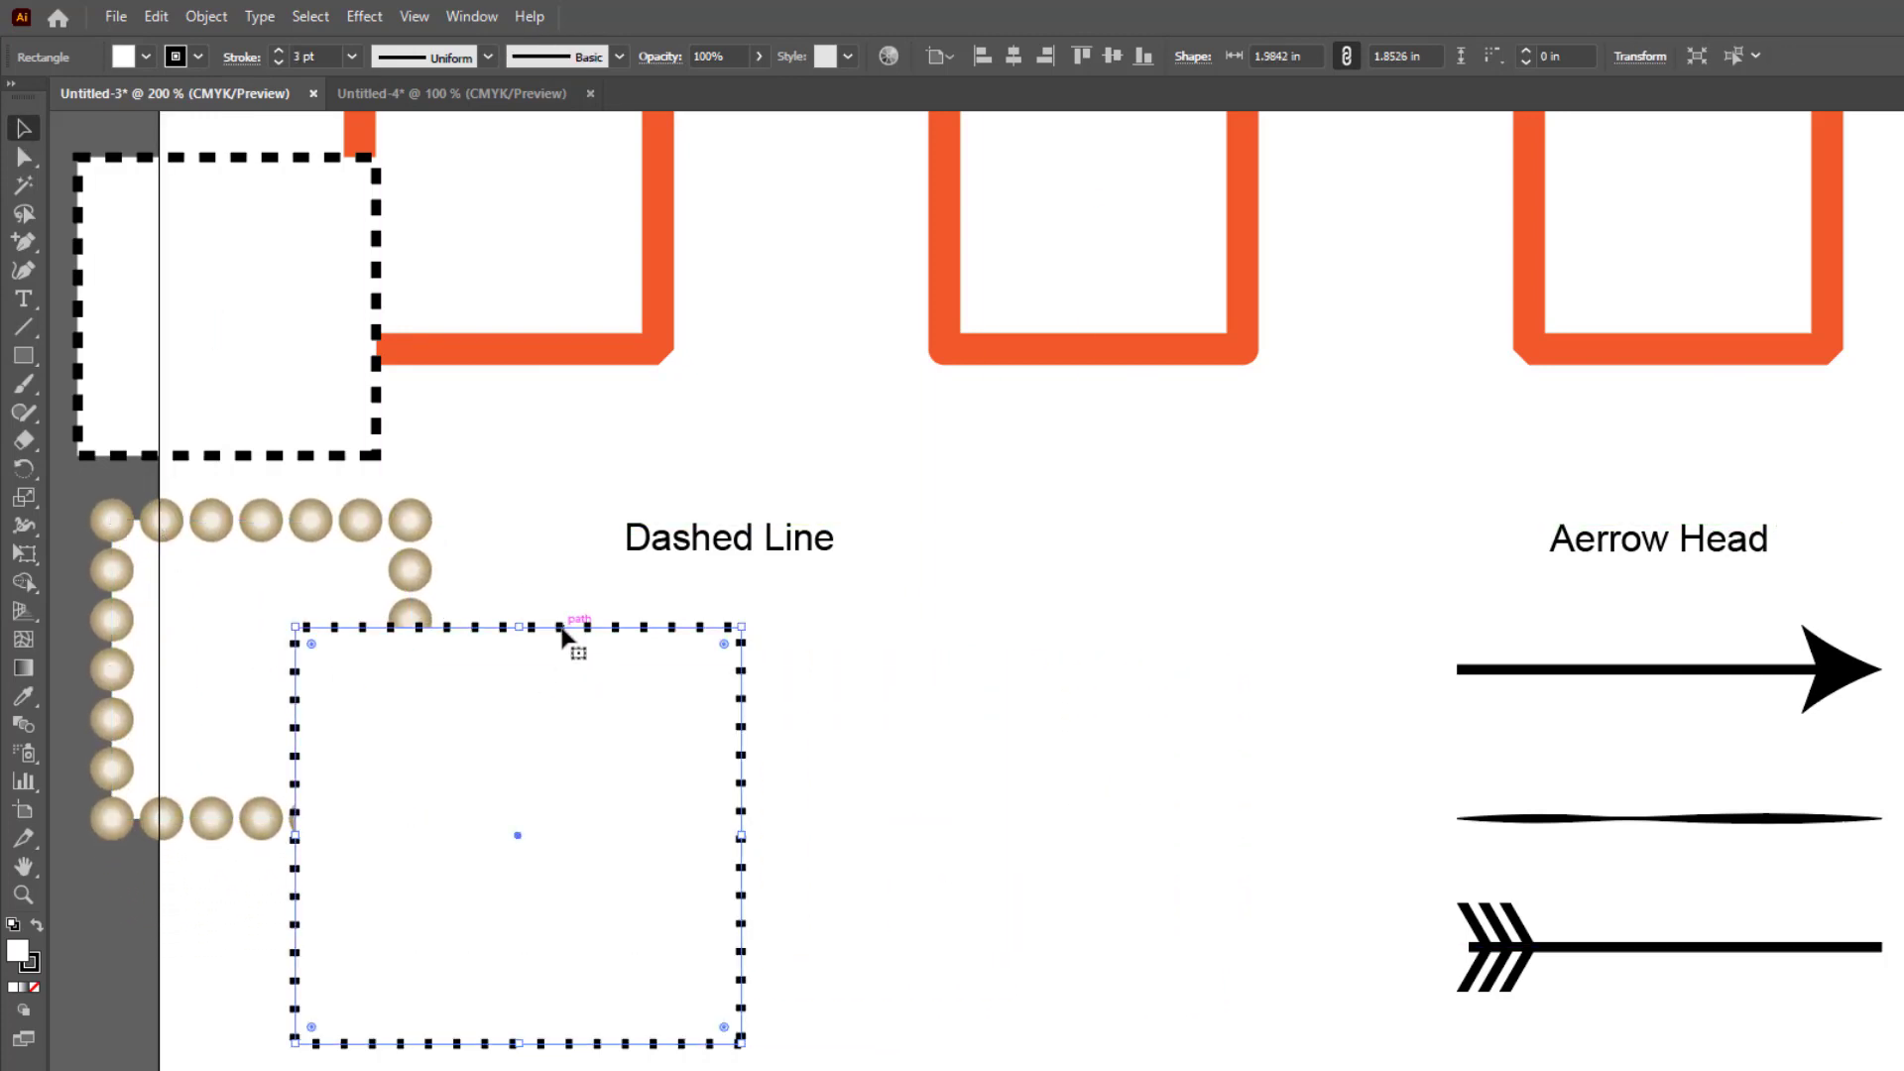
{"action": "key", "text": "Delete"}
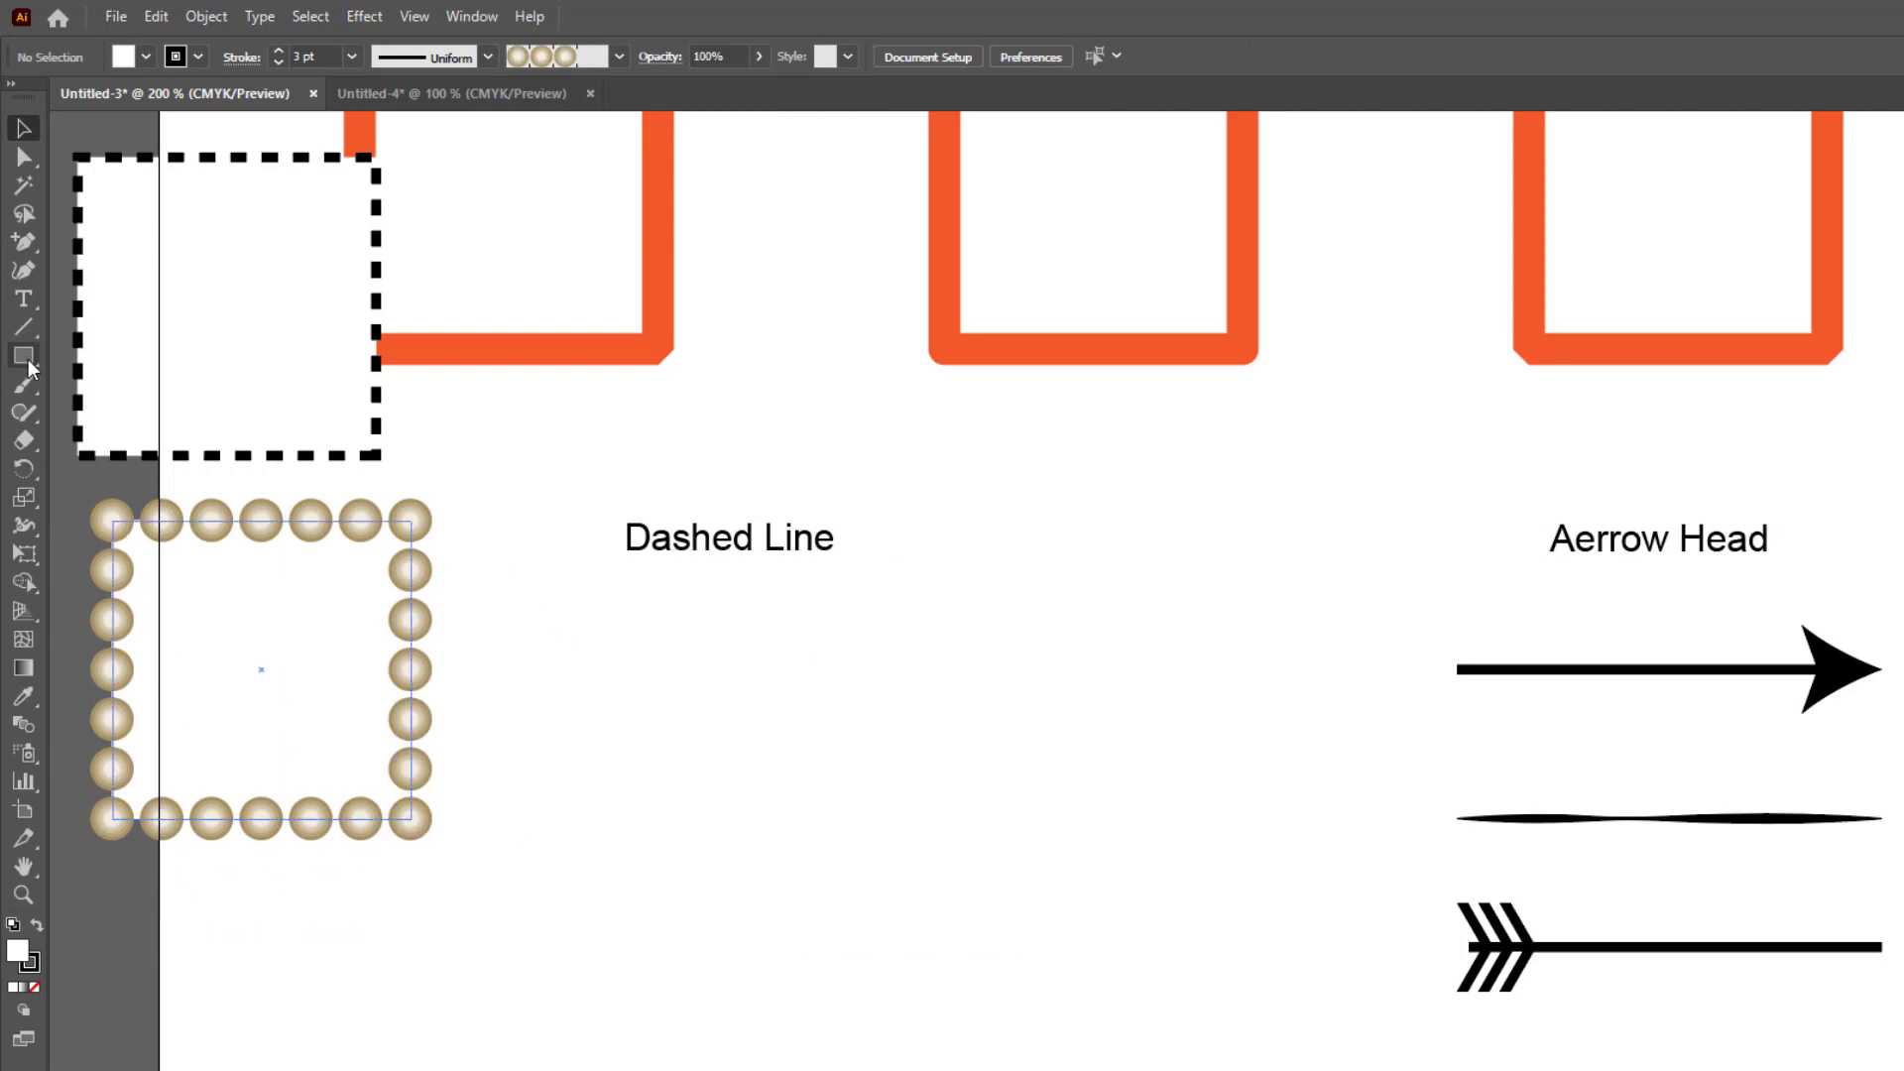
Step: Turn off the dashed stroke and draw a solid 3 pt rectangle about 2.62 by 1.64 in below the "Dashed Line" label
{"action": "left_click", "coordinate": [238, 59]}
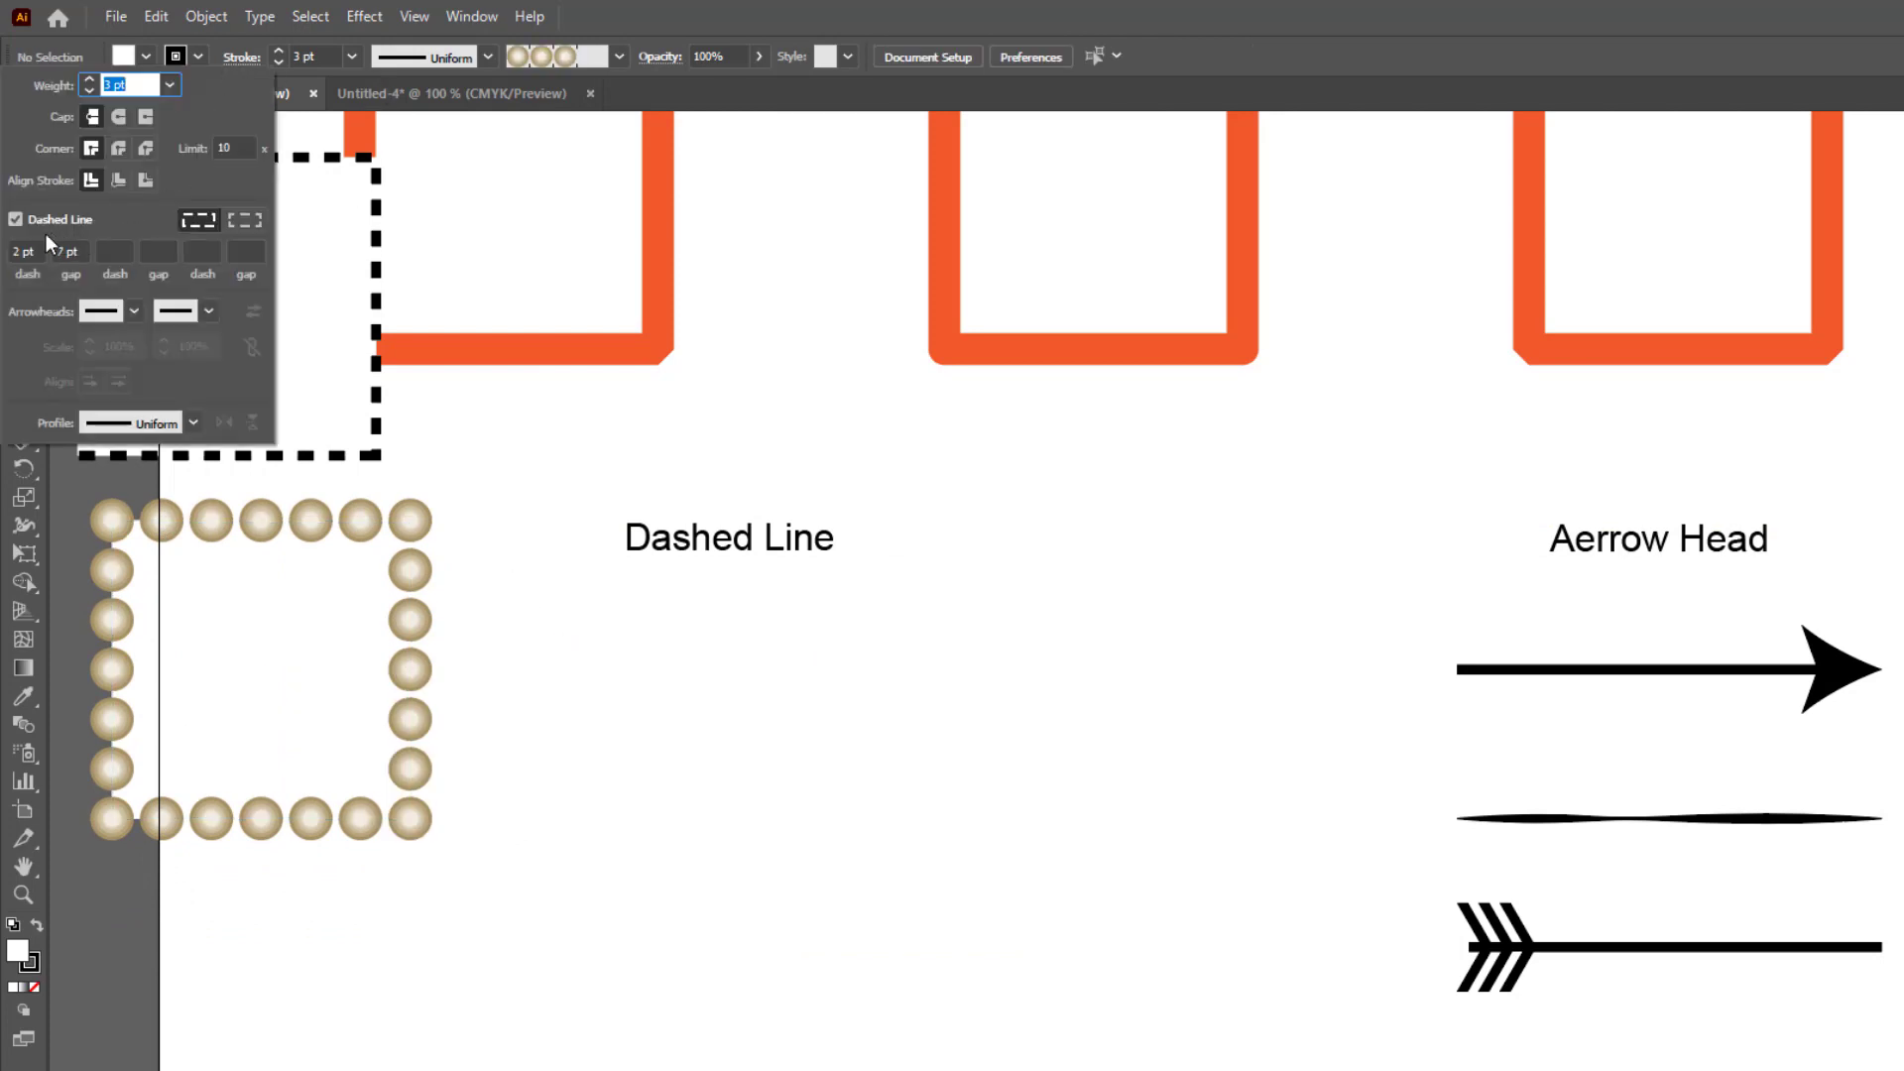
{"action": "left_click", "coordinate": [14, 222]}
{"action": "left_click", "coordinate": [707, 689]}
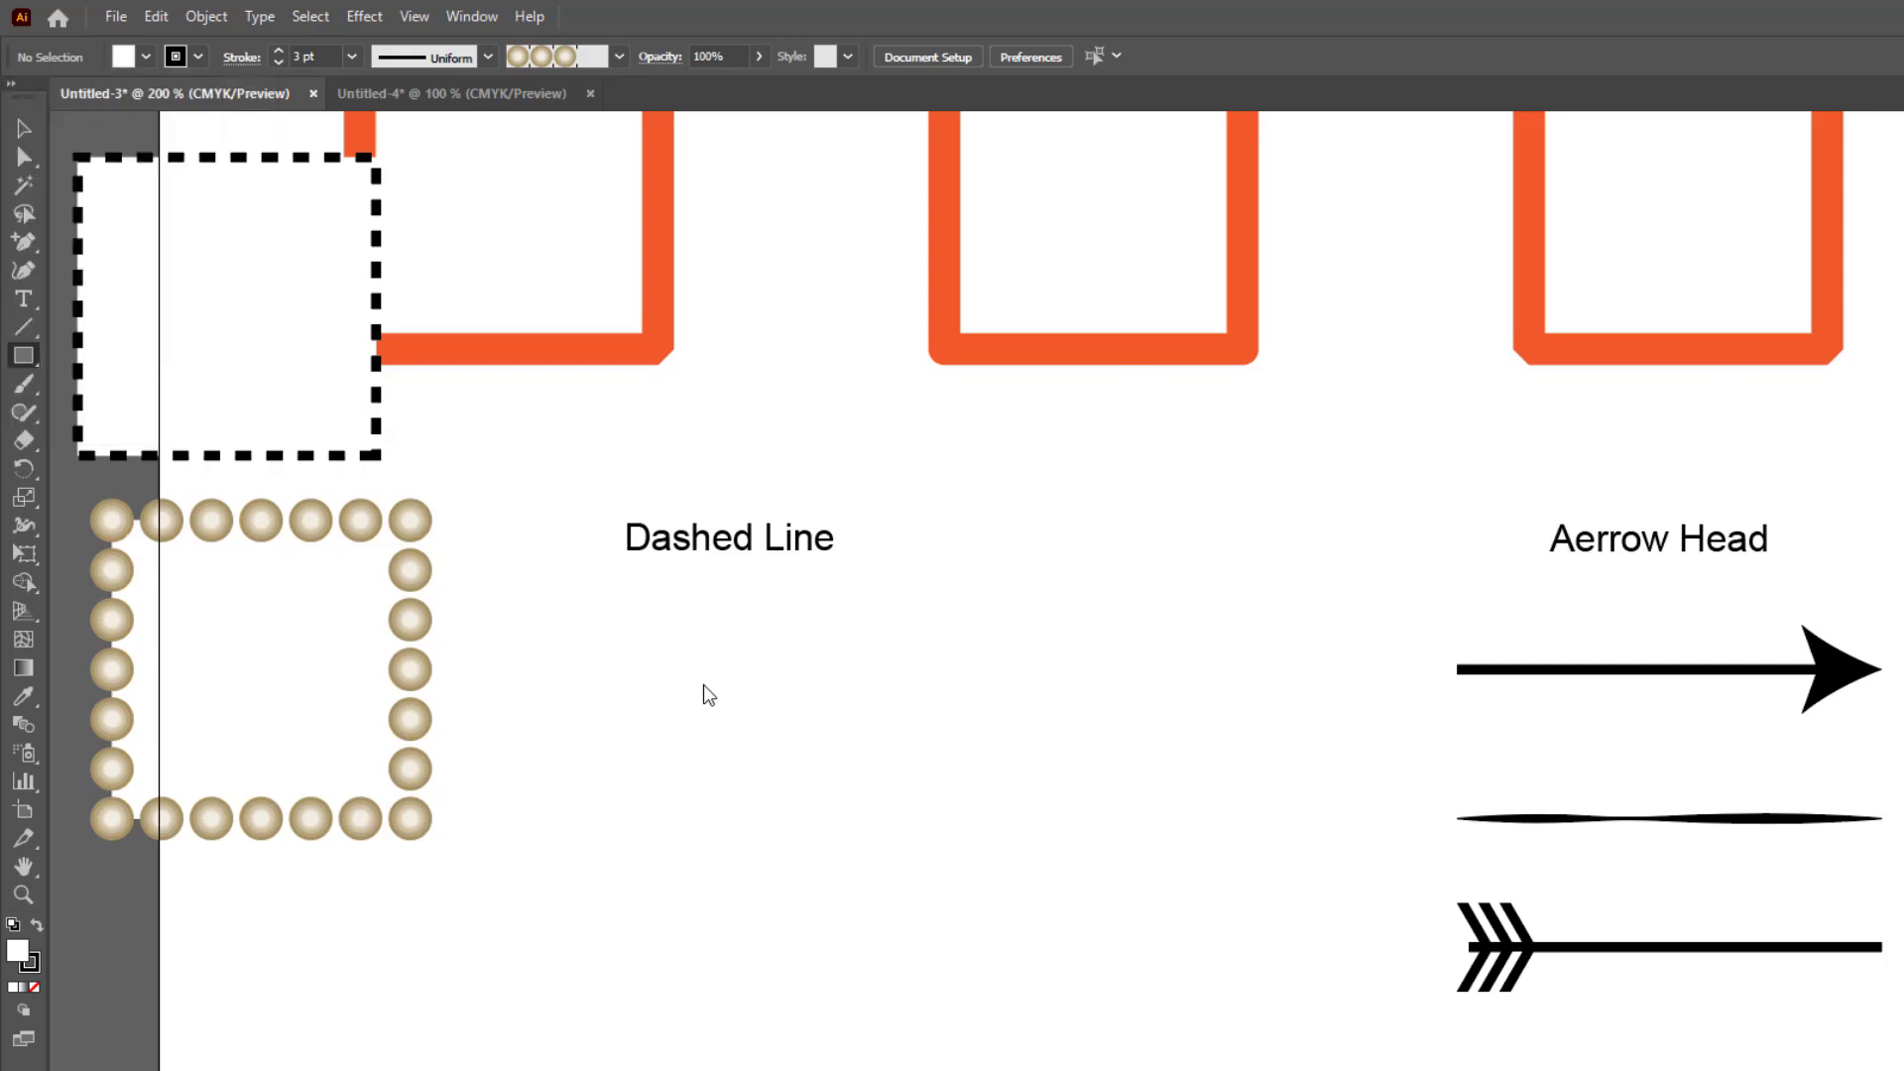
{"action": "key", "text": "m"}
{"action": "mouse_move", "coordinate": [615, 672]}
{"action": "left_mouse_down"}
{"action": "mouse_move", "coordinate": [1141, 990]}
{"action": "mouse_move", "coordinate": [1127, 1029]}
{"action": "mouse_move", "coordinate": [1209, 1043]}
{"action": "left_mouse_up"}
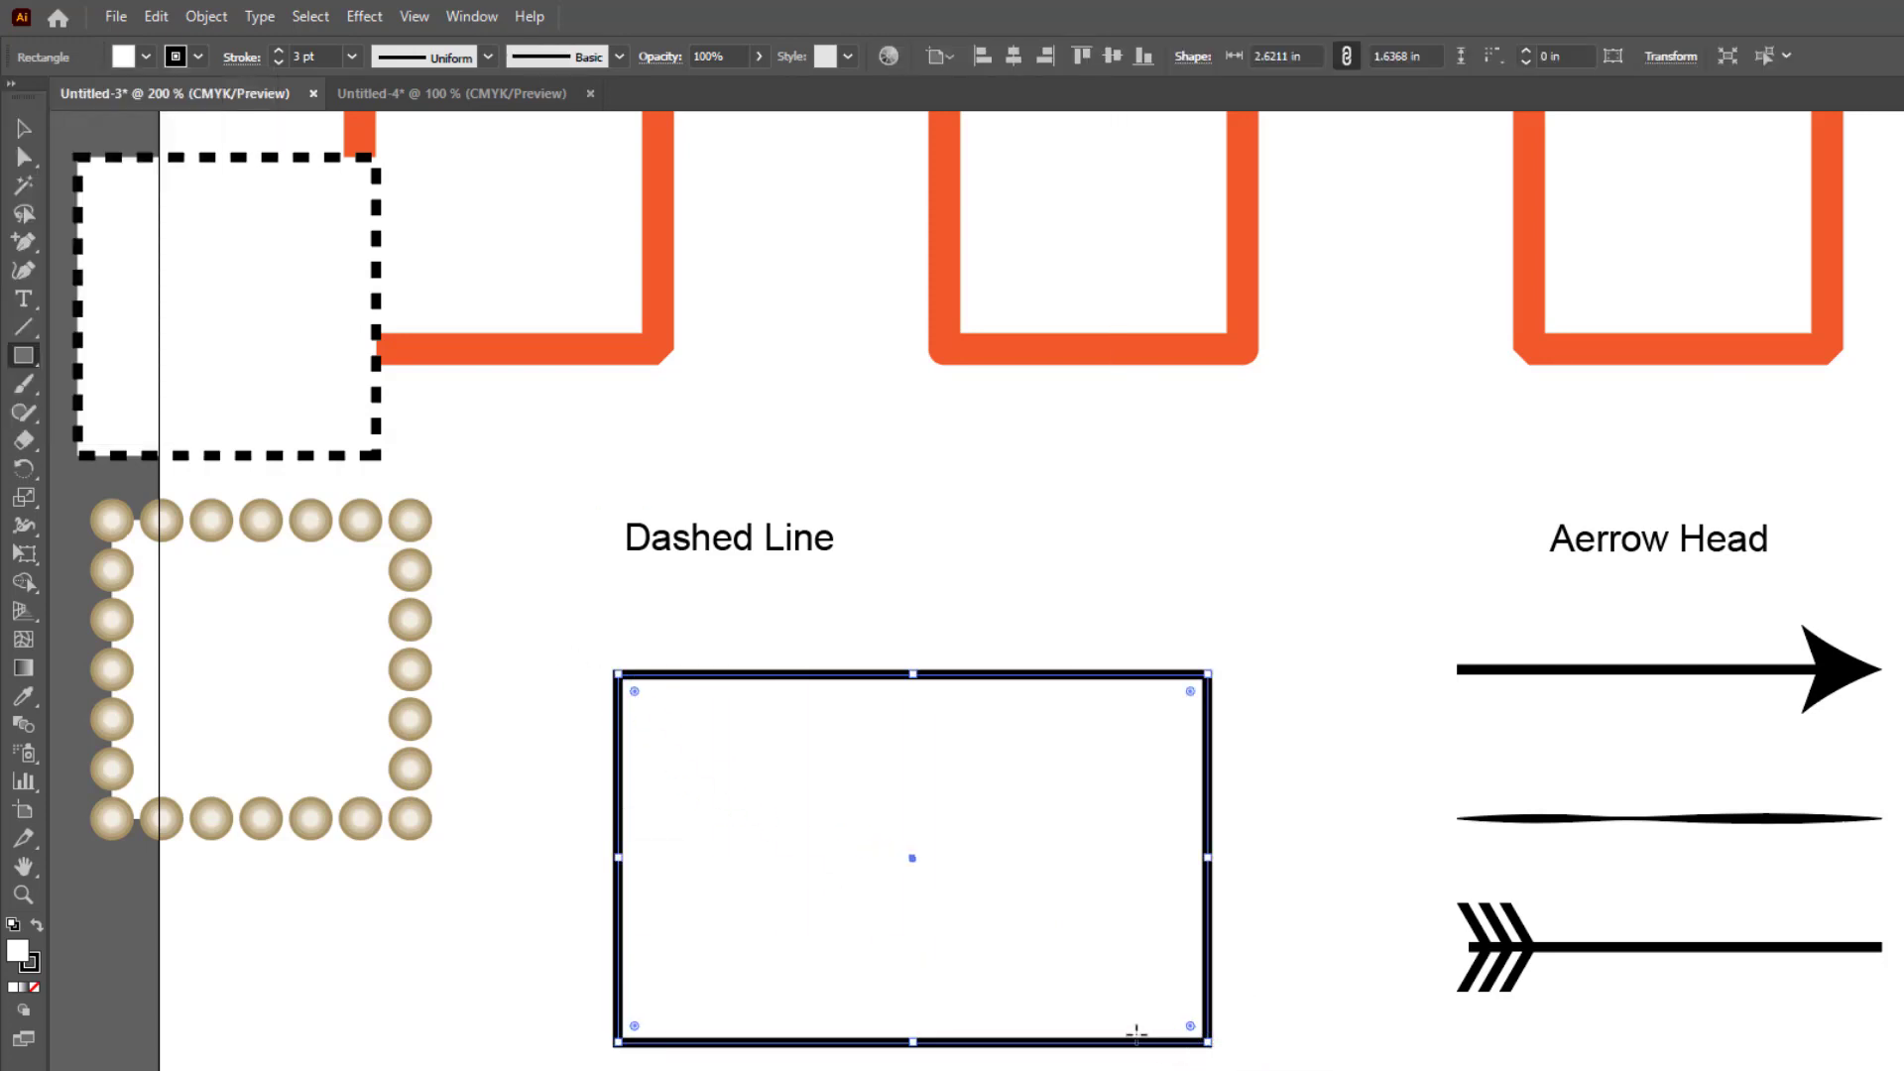
Step: Try the tapering wedge, half-oval and full-oval width profiles on the rectangle's stroke, and restore the Uniform profile
{"action": "left_click", "coordinate": [488, 57]}
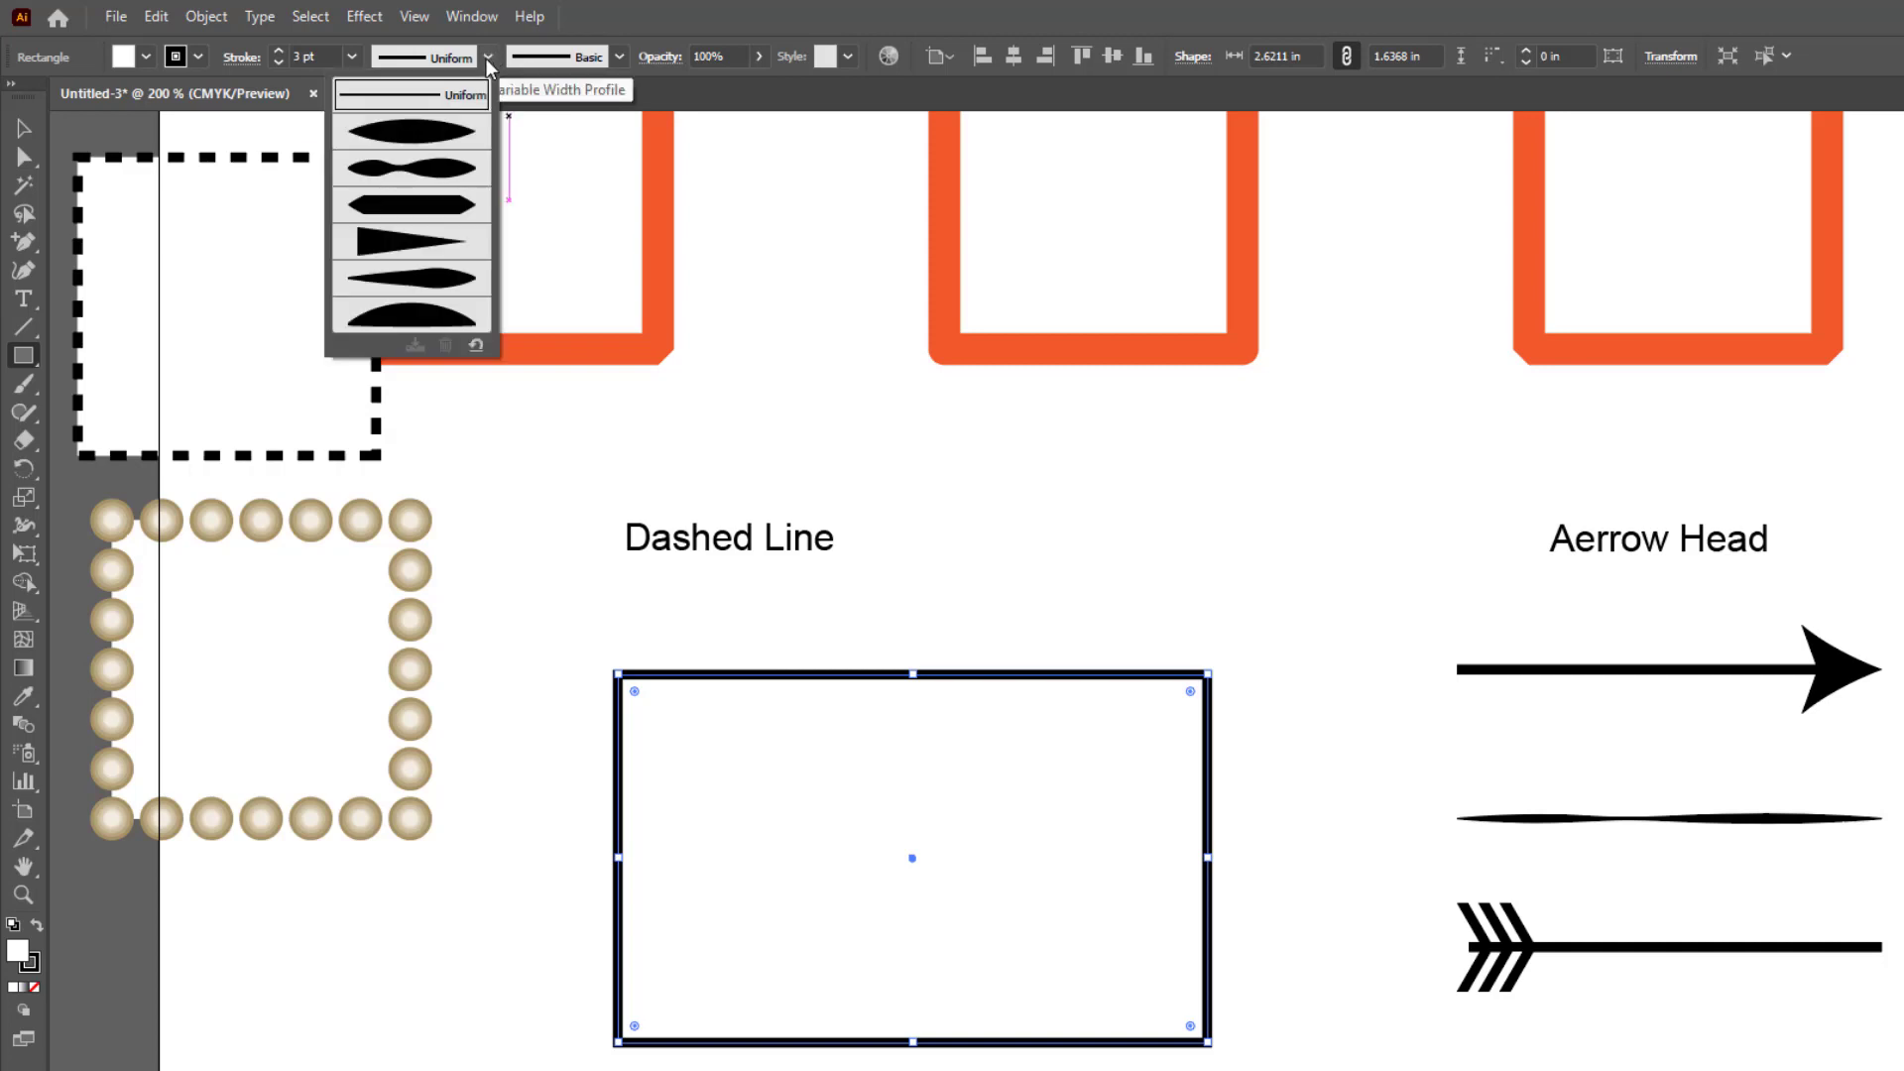
{"action": "left_click", "coordinate": [431, 248]}
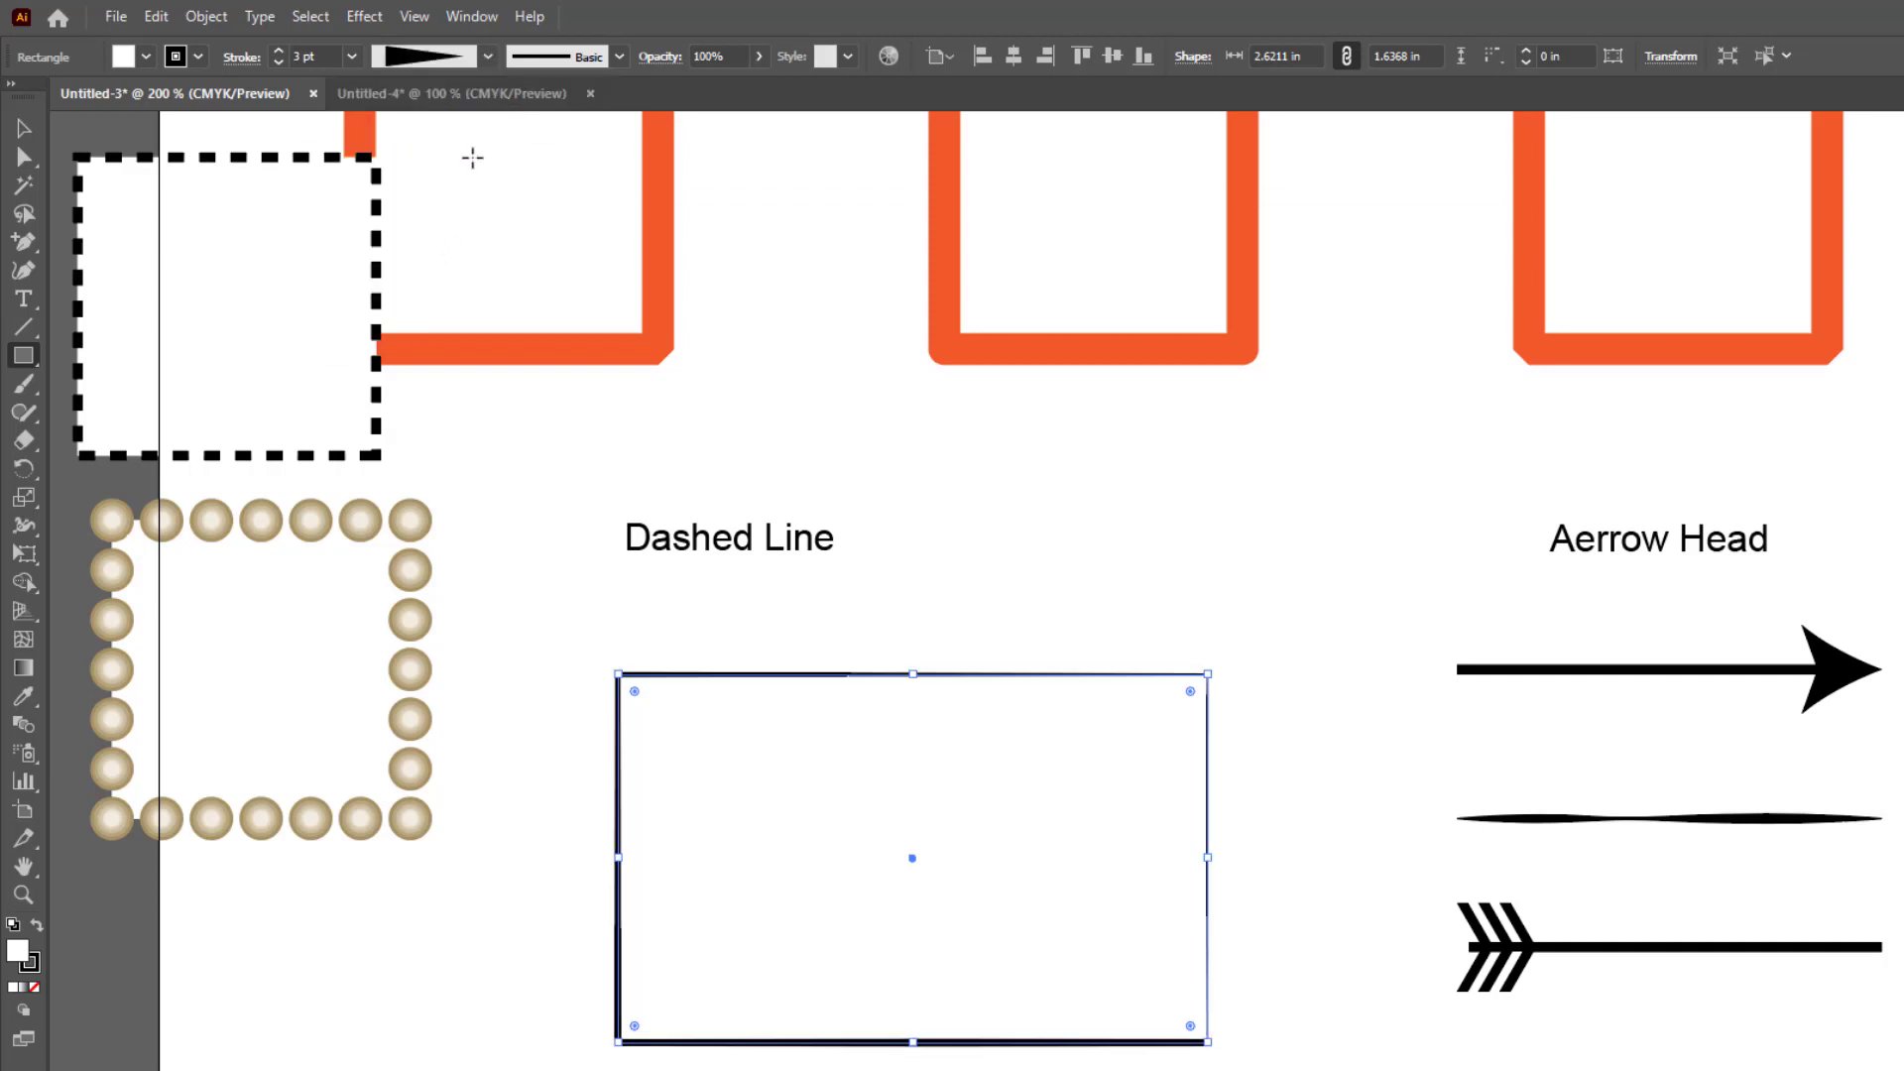
{"action": "left_click", "coordinate": [488, 57]}
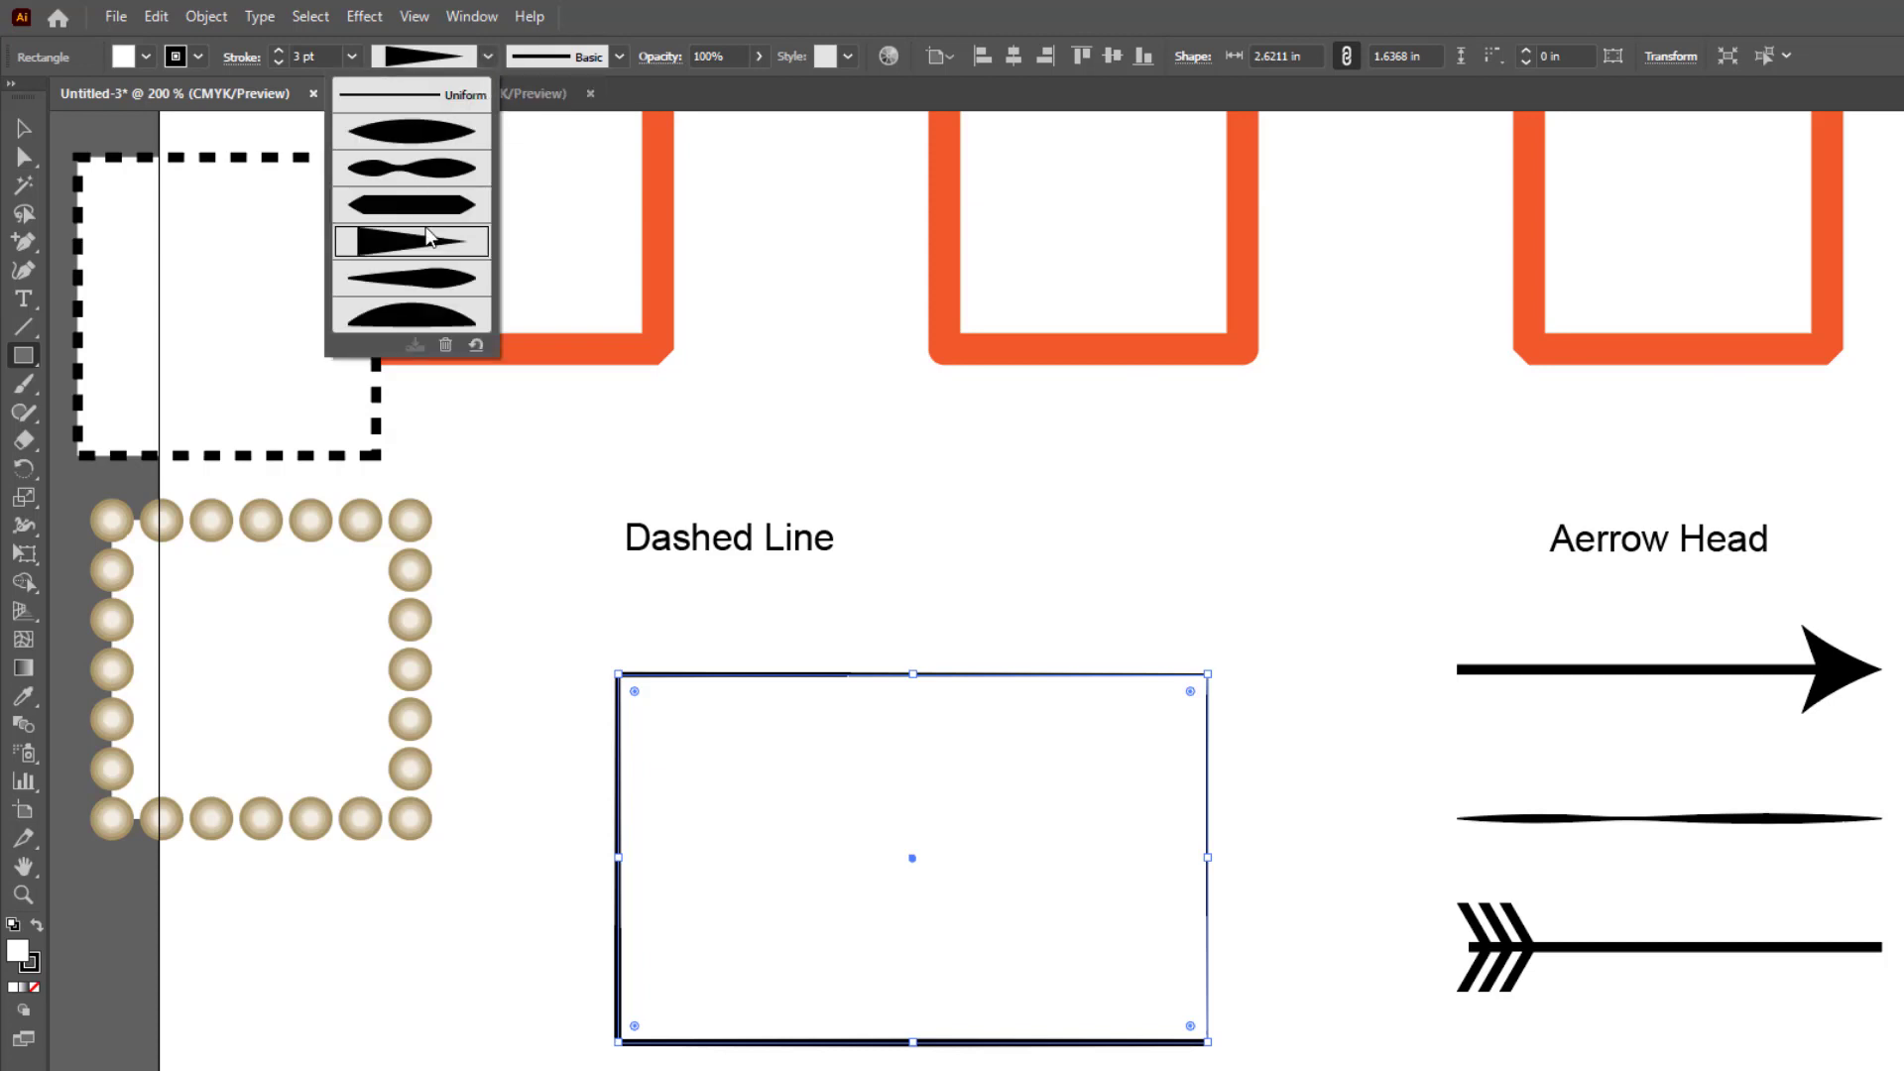
{"action": "left_click", "coordinate": [430, 317]}
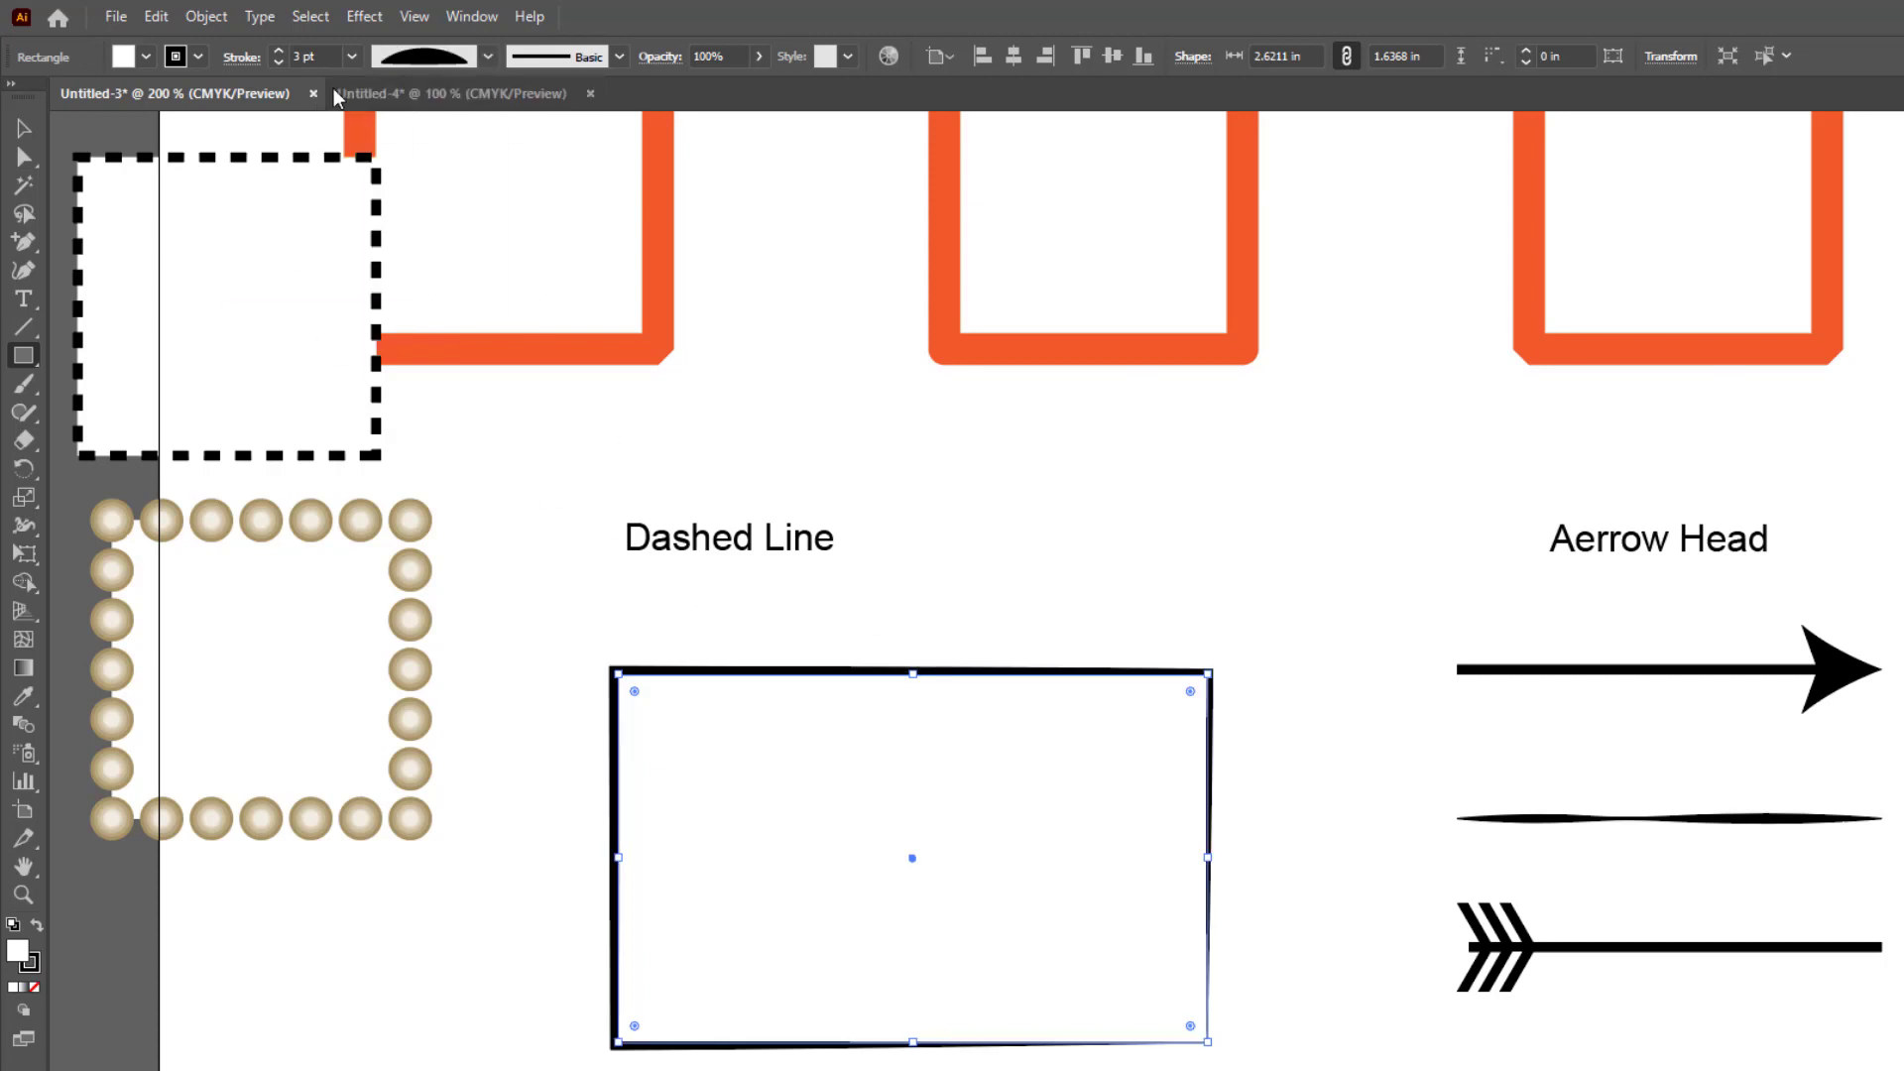
{"action": "left_click", "coordinate": [488, 57]}
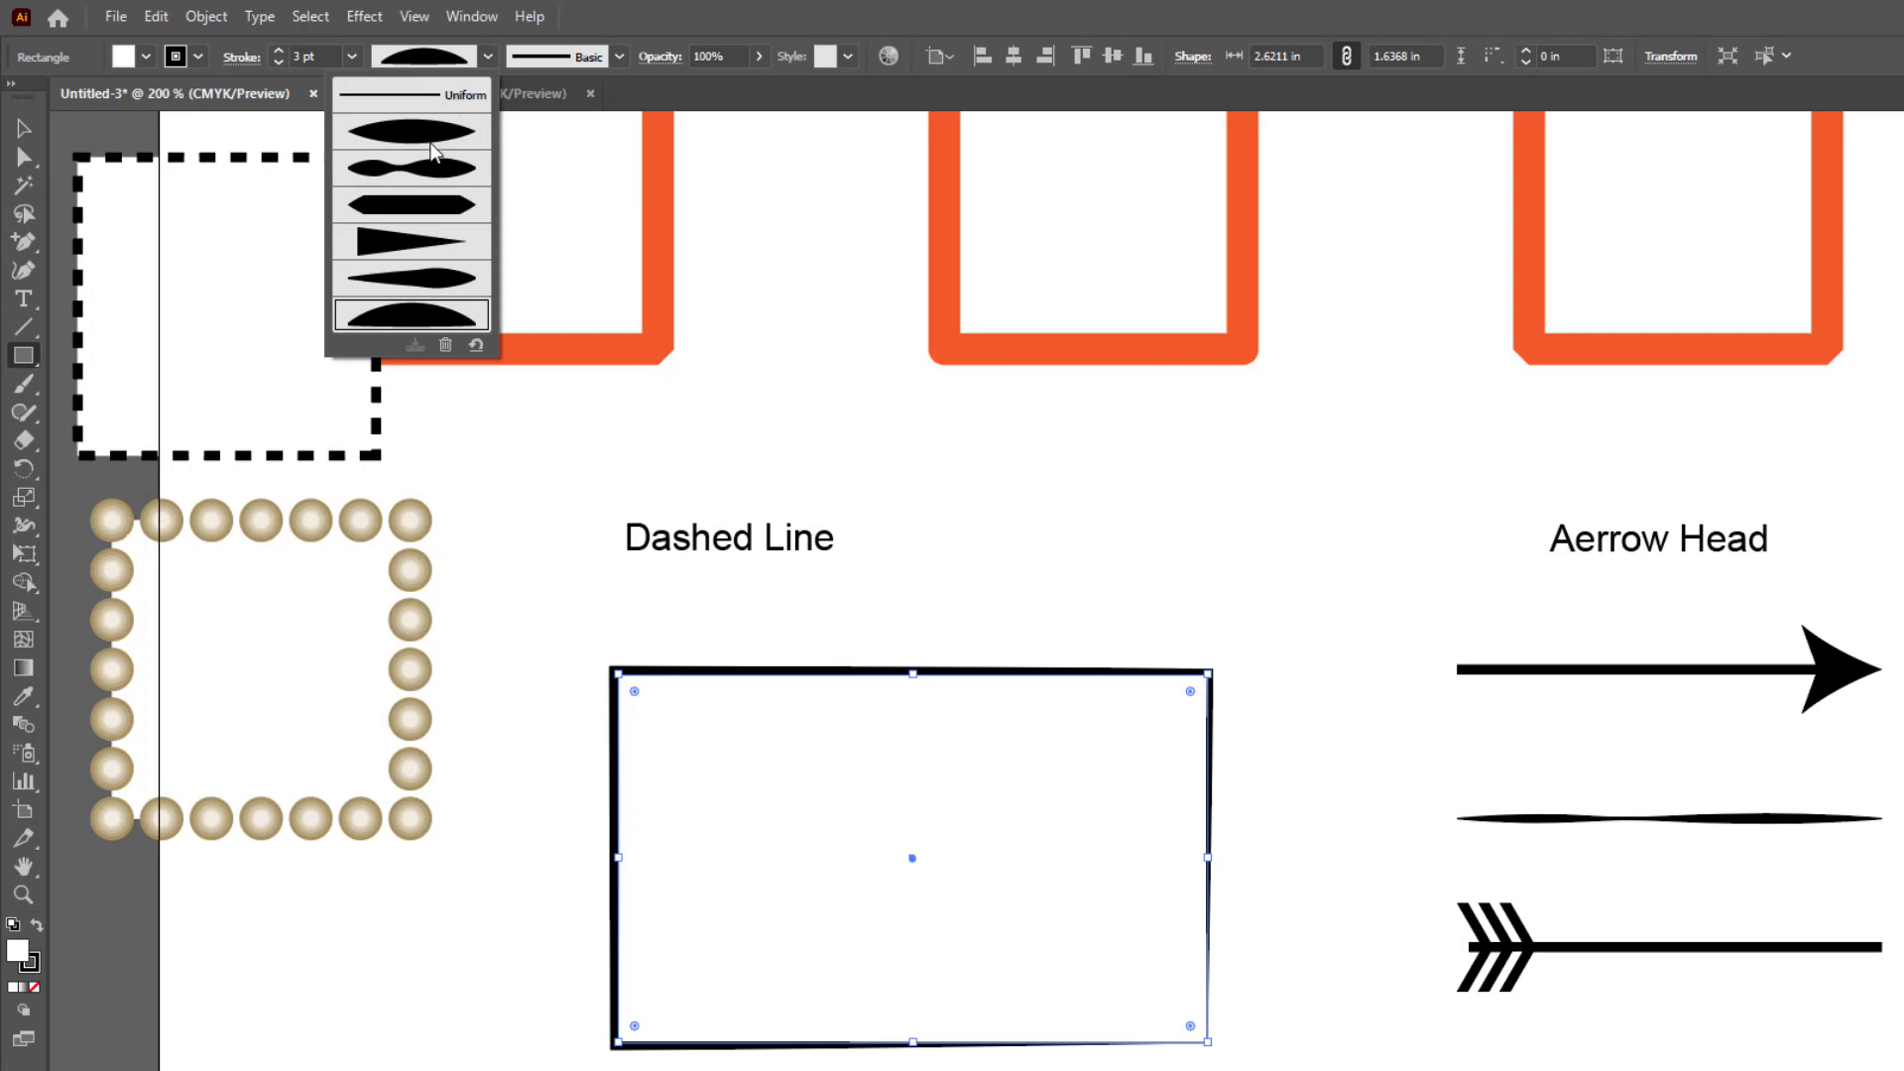
{"action": "left_click", "coordinate": [425, 137]}
{"action": "left_click", "coordinate": [488, 56]}
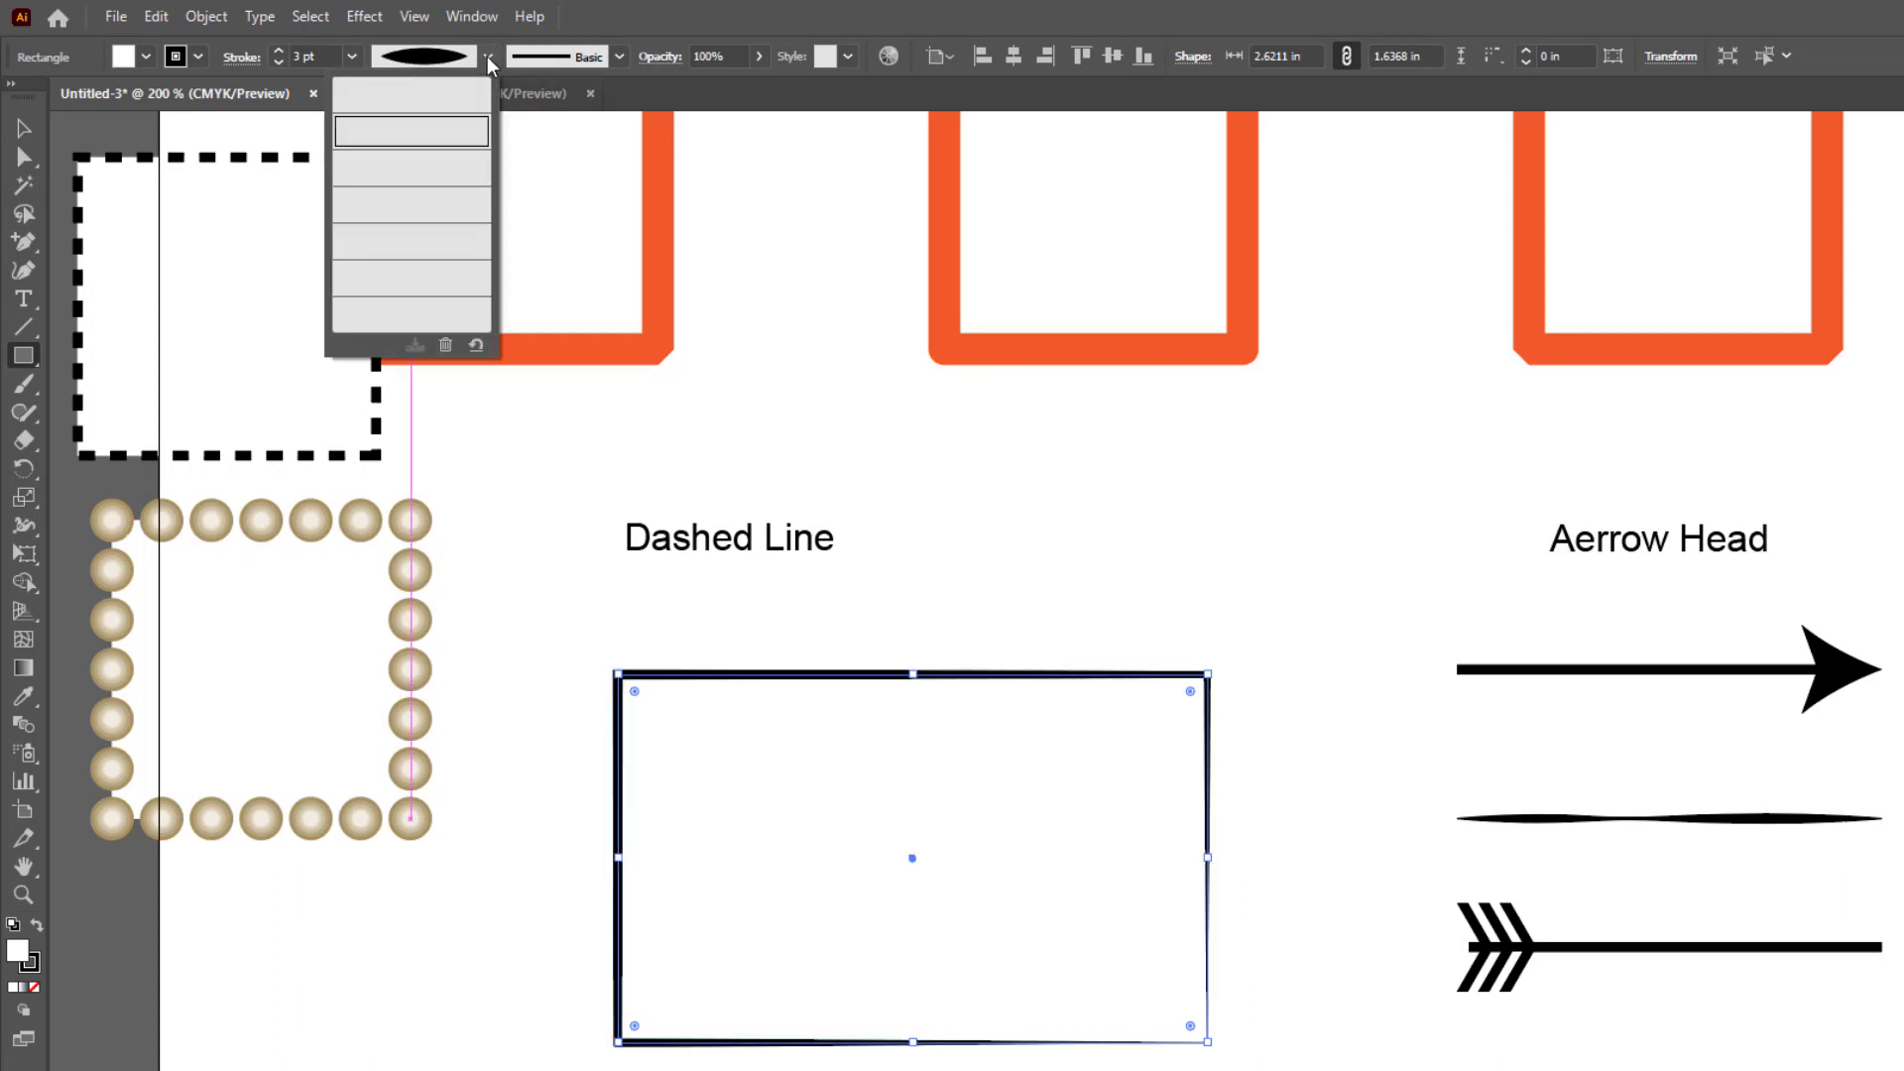
{"action": "left_click", "coordinate": [417, 105]}
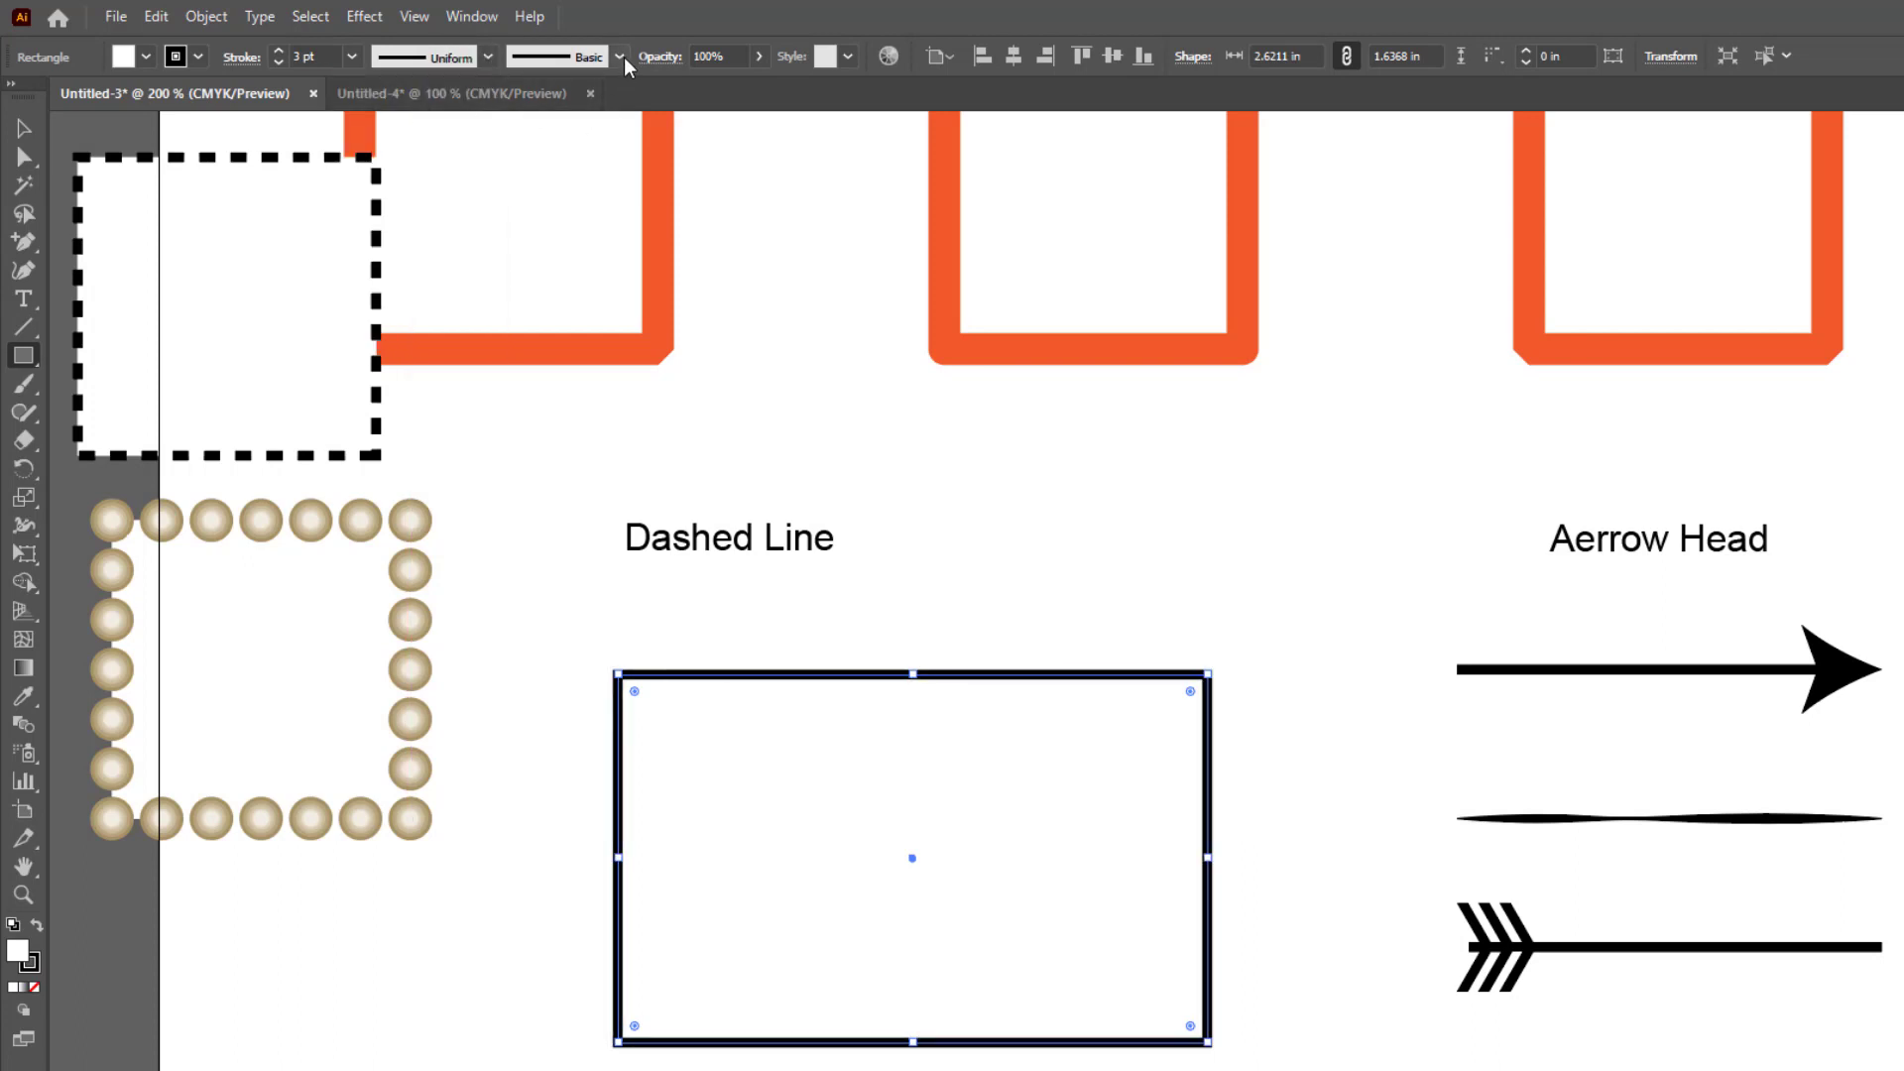
Step: Apply the beige bead pattern brush to the rectangle's stroke
{"action": "left_click", "coordinate": [620, 57]}
{"action": "scroll", "coordinate": [510, 167], "scroll_direction": "down", "scroll_amount": 1}
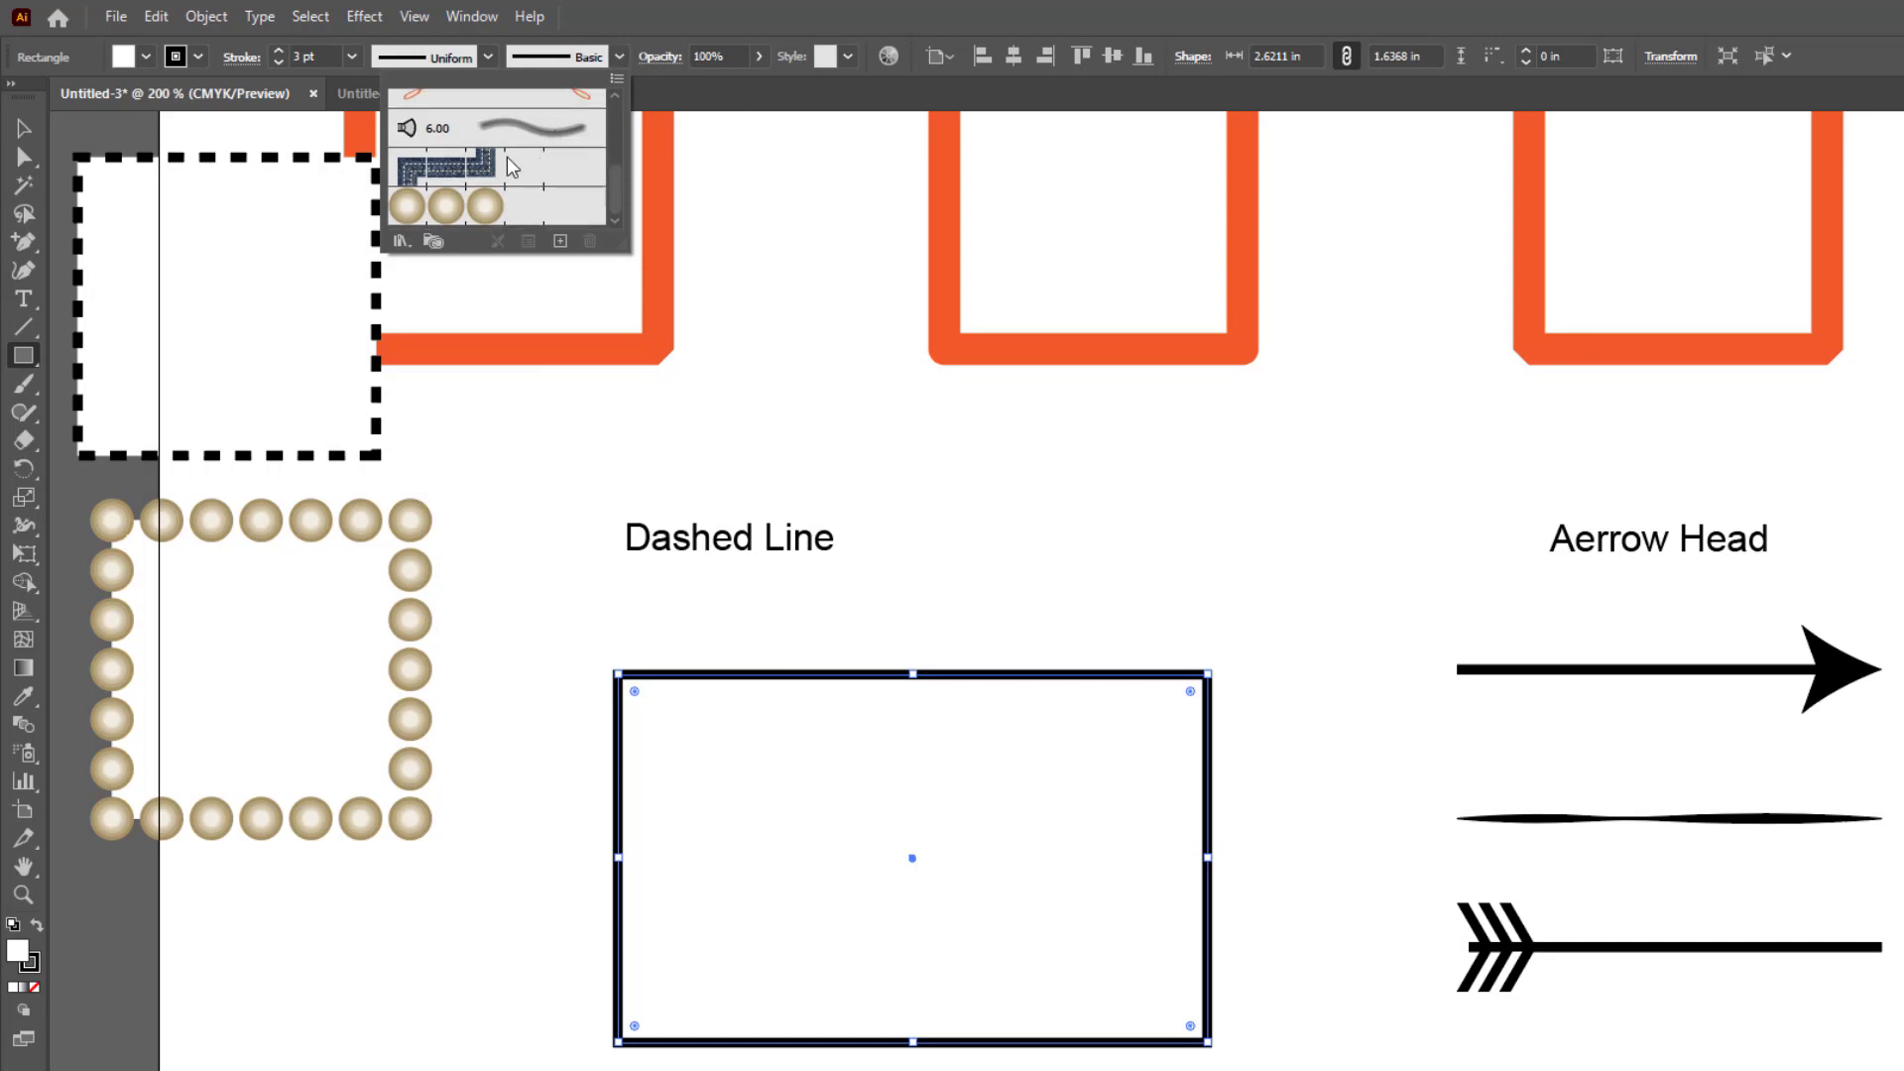
{"action": "scroll", "coordinate": [506, 170], "scroll_direction": "up", "scroll_amount": 3}
{"action": "scroll", "coordinate": [506, 171], "scroll_direction": "down", "scroll_amount": 4}
{"action": "left_click", "coordinate": [453, 220]}
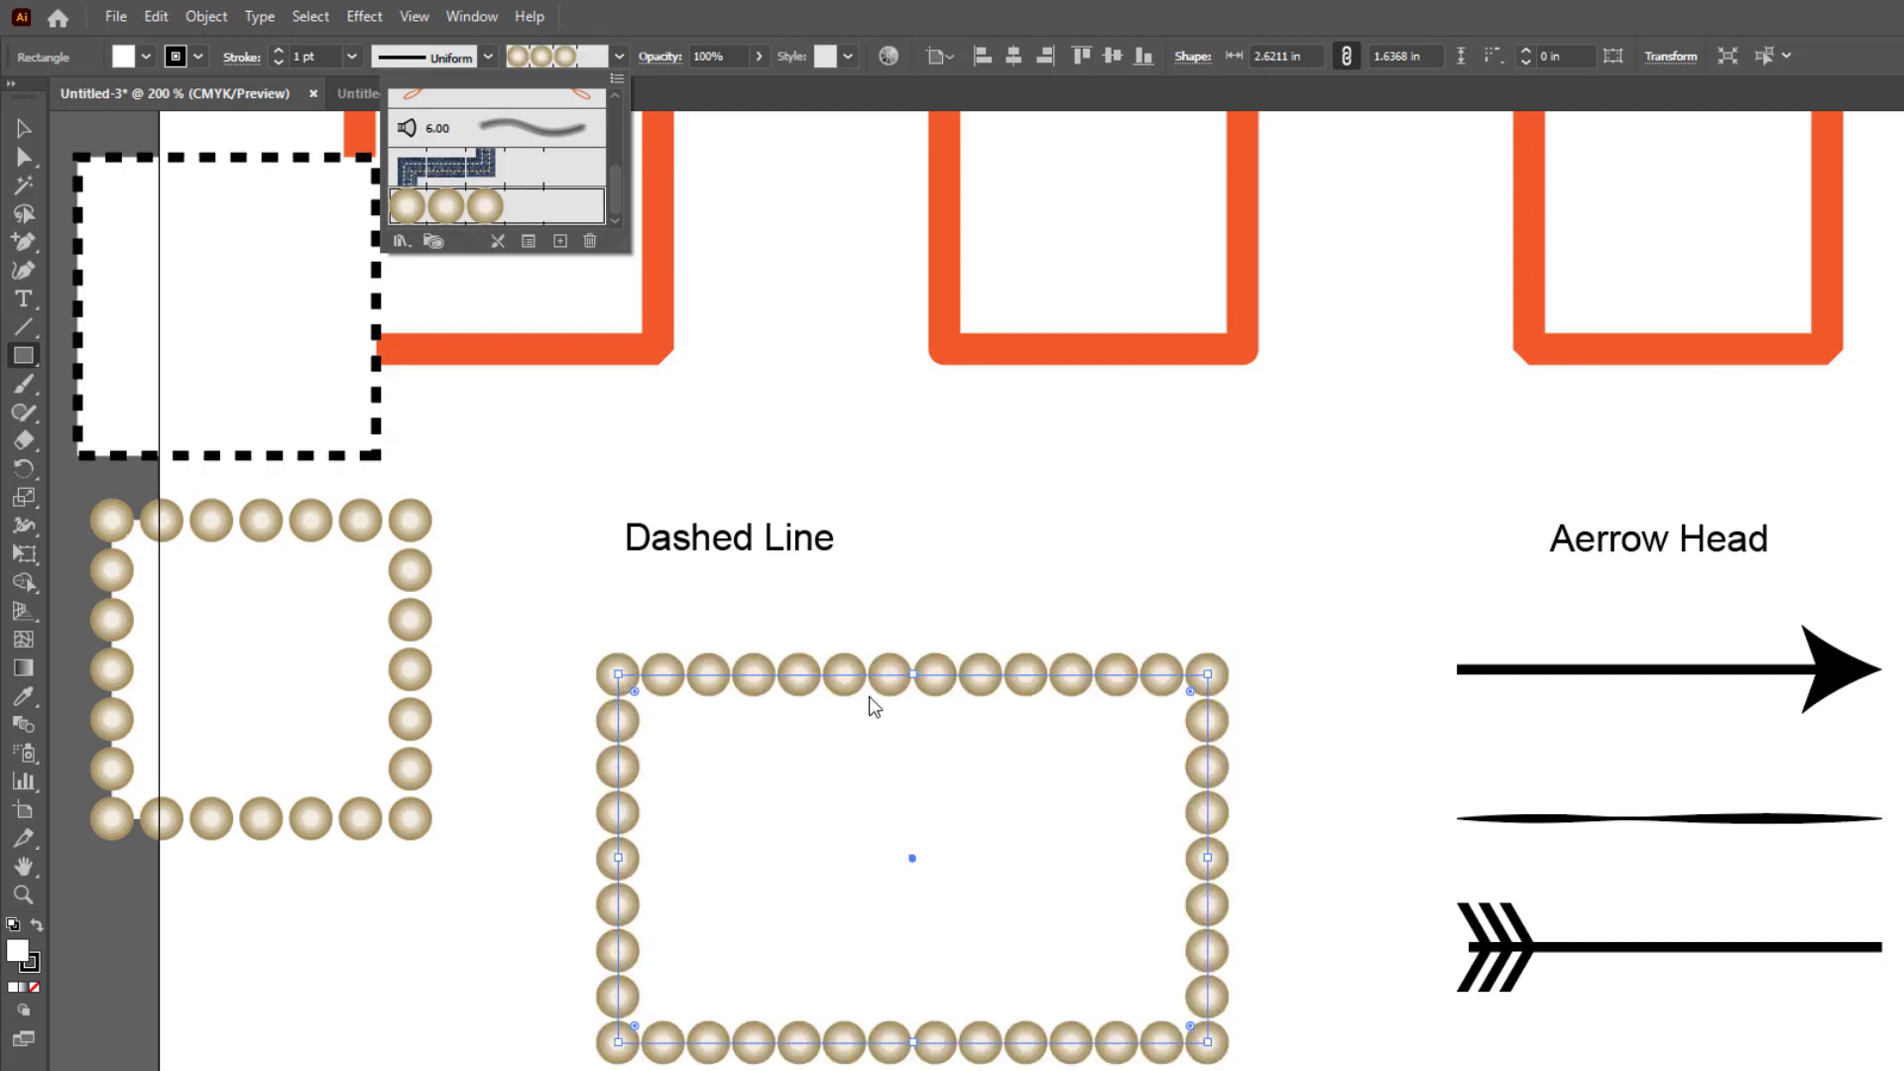
Step: Open the Borders_Dashed brush library, place it above the rectangle and enlarge it to show more of each brush
{"action": "left_click", "coordinate": [402, 242]}
{"action": "mouse_move", "coordinate": [451, 307]}
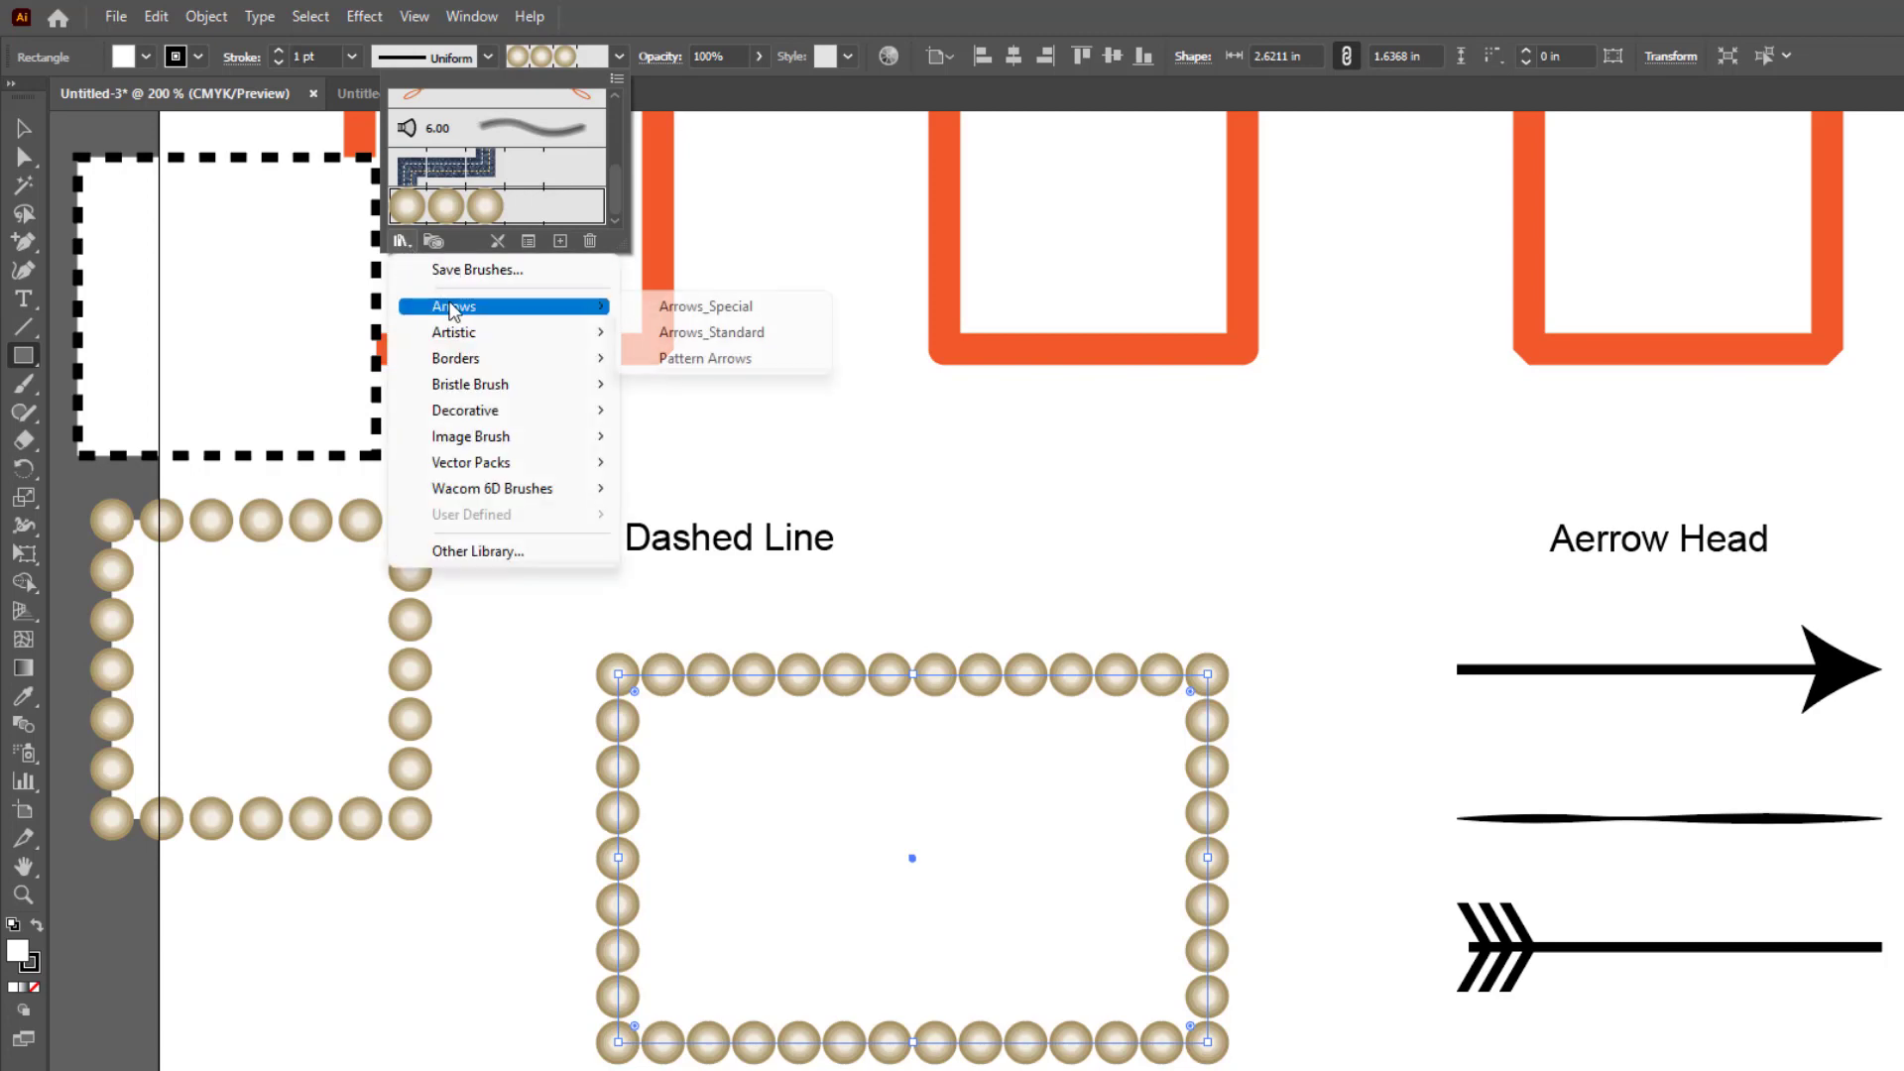
{"action": "mouse_move", "coordinate": [467, 359]}
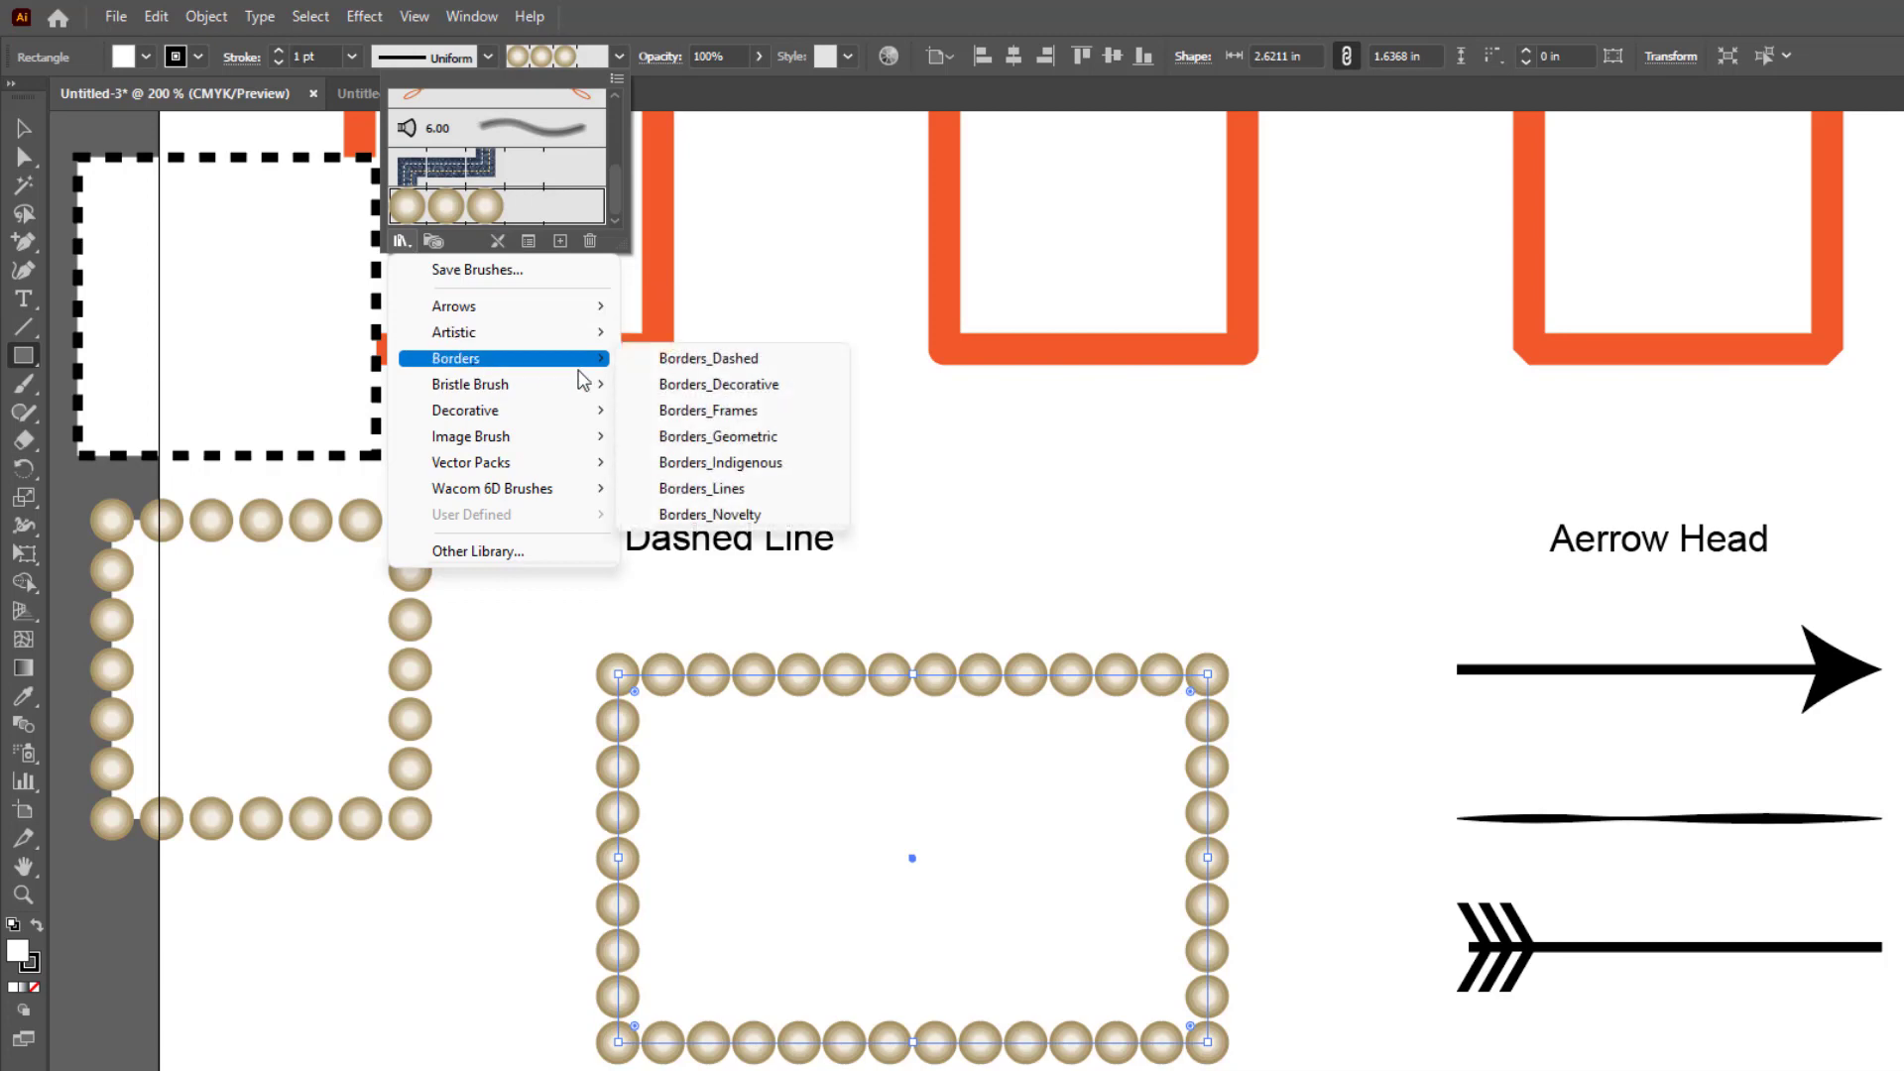
{"action": "left_click", "coordinate": [687, 361]}
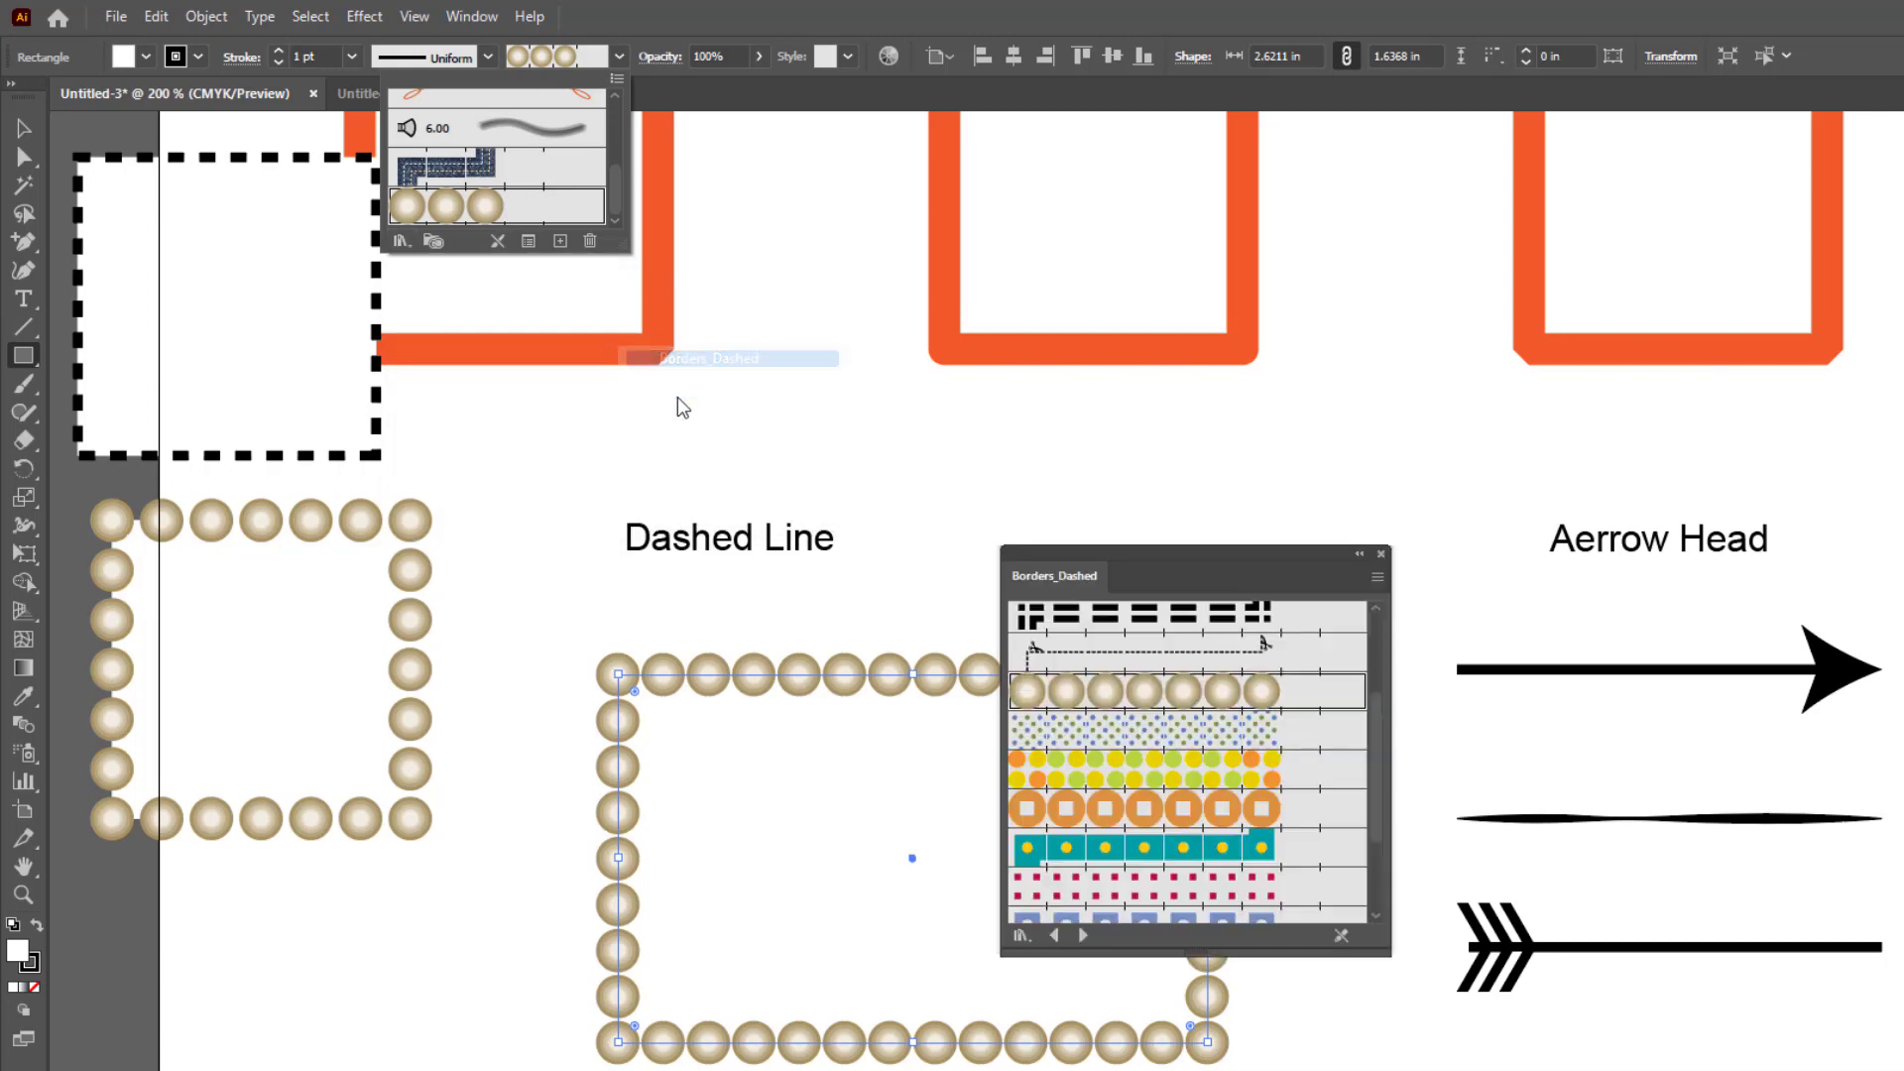
{"action": "left_click", "coordinate": [1240, 561]}
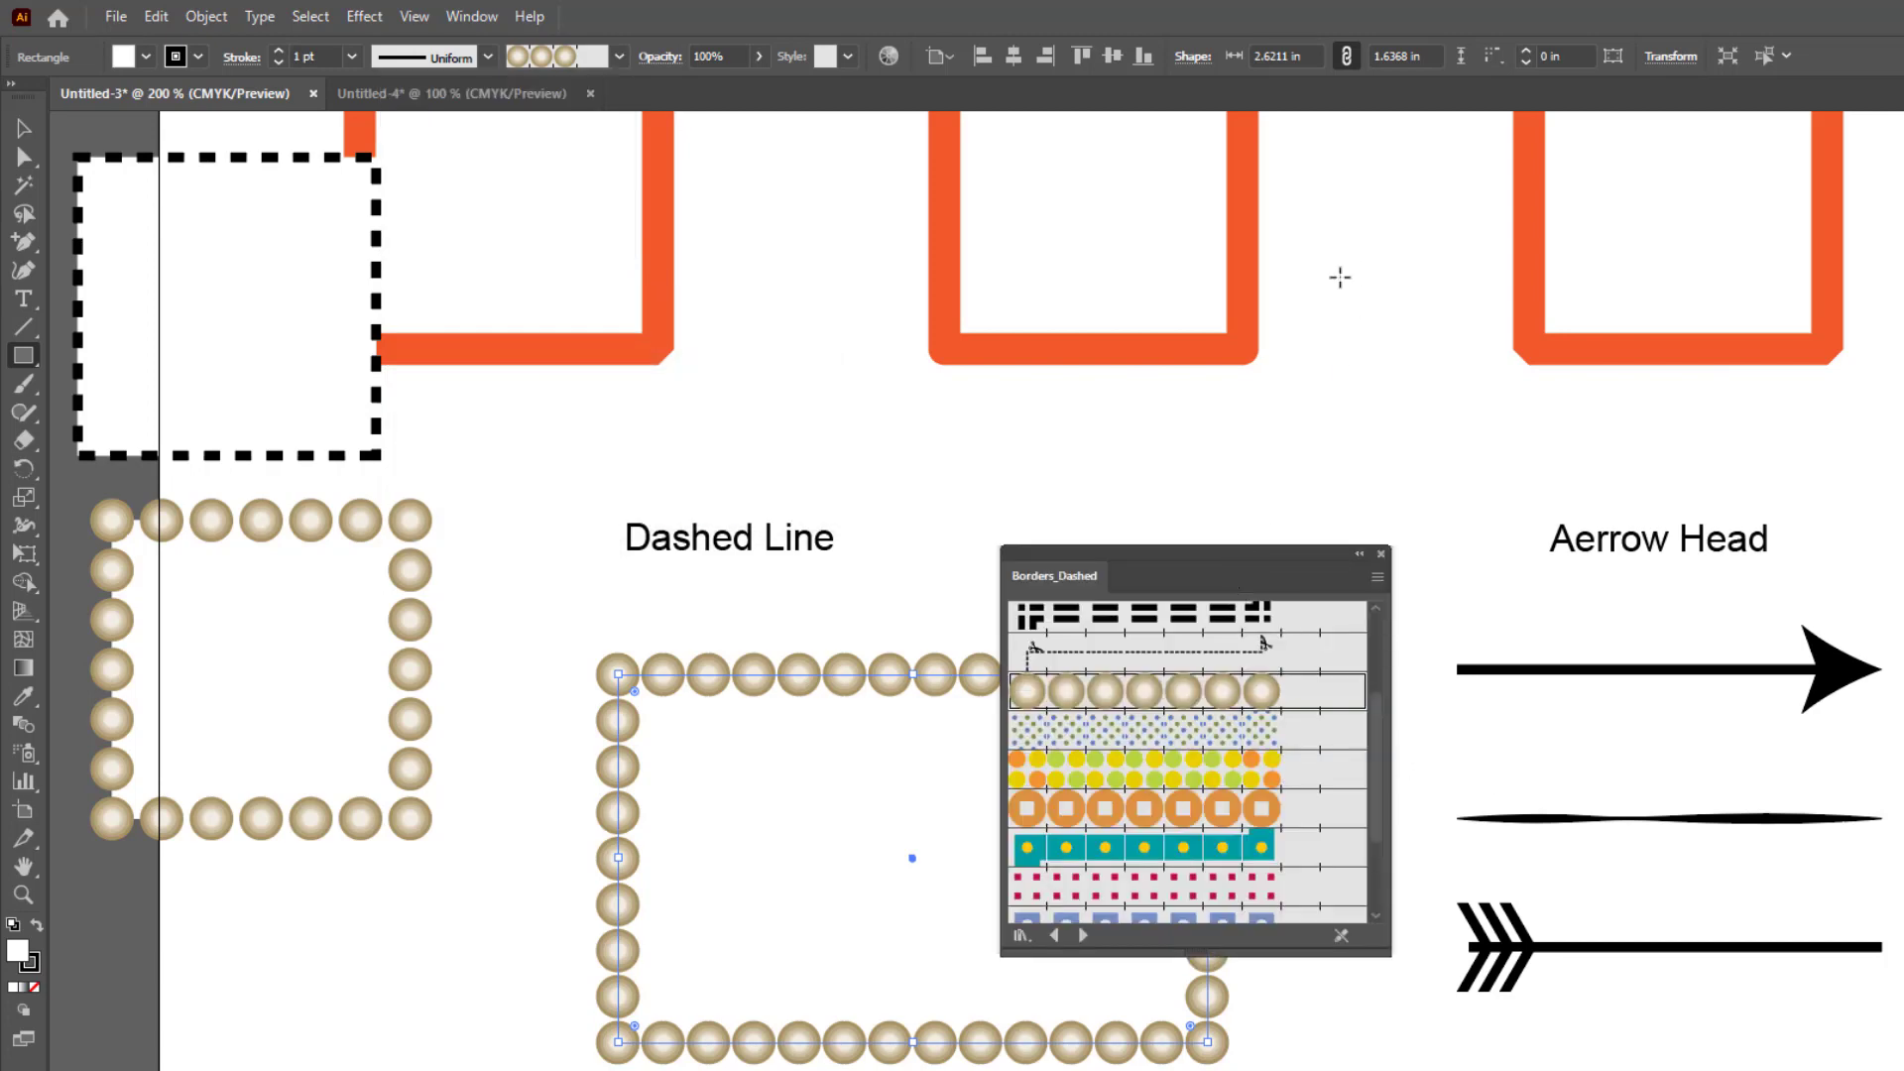
{"action": "left_click_drag", "start_coordinate": [1258, 576], "coordinate": [1243, 206]}
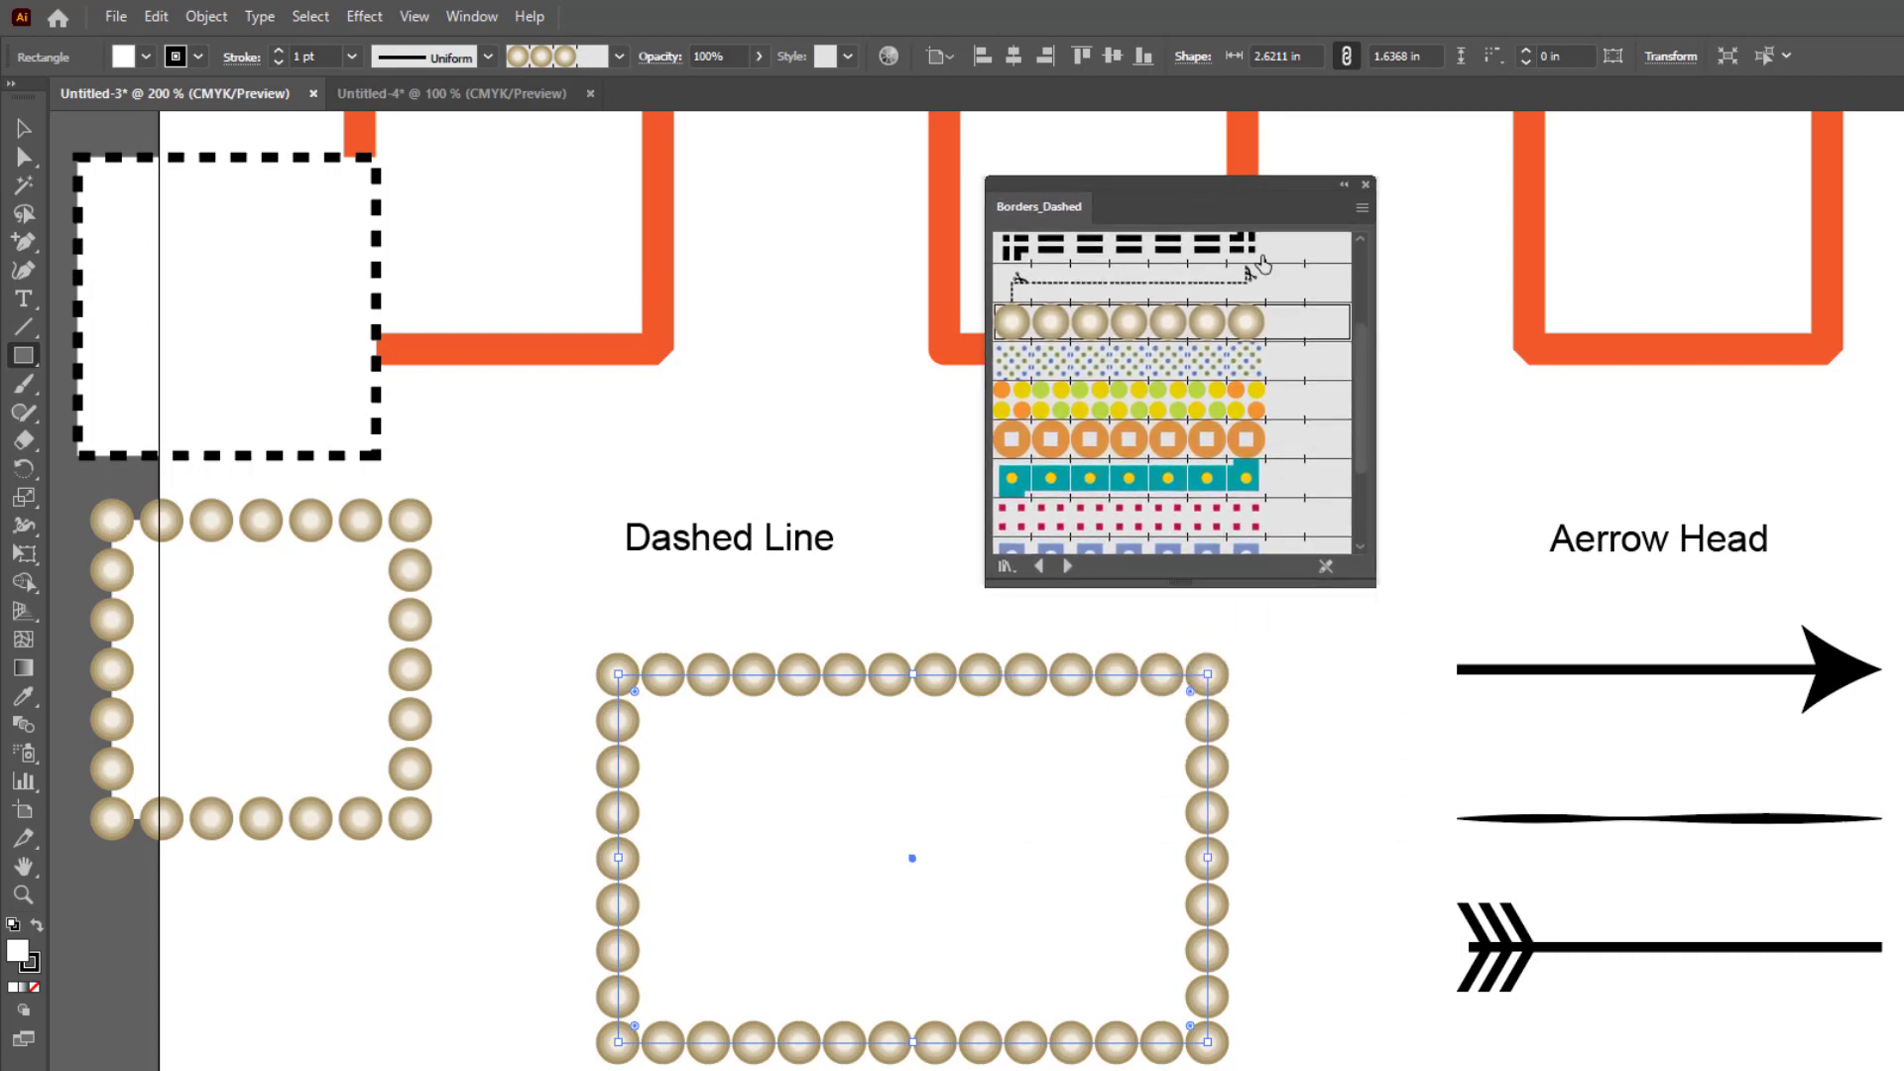
{"action": "left_click_drag", "start_coordinate": [1369, 585], "coordinate": [1701, 617]}
Step: Try the pink-circle-and-blue-square, blue square and double-row crimson square border brushes on the rectangle
{"action": "scroll", "coordinate": [1351, 391], "scroll_direction": "down", "scroll_amount": 3}
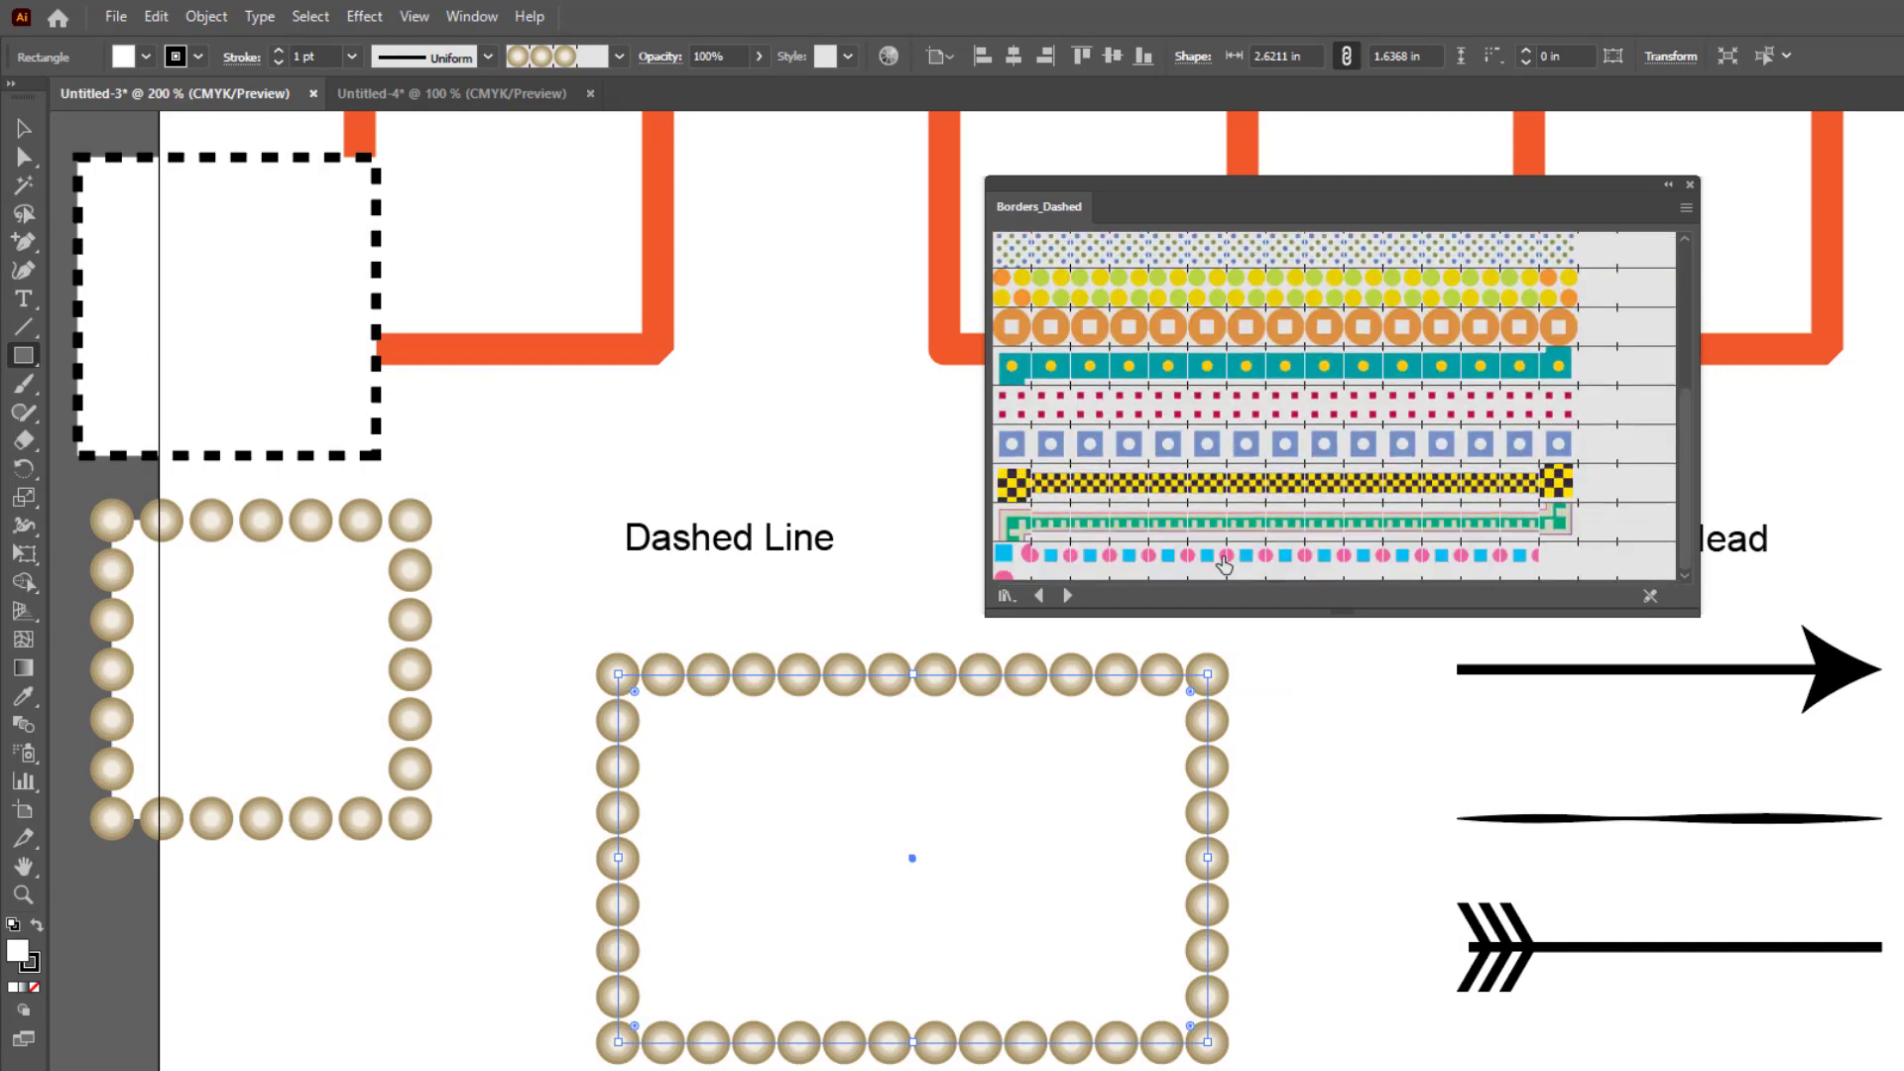
{"action": "left_click", "coordinate": [1226, 565]}
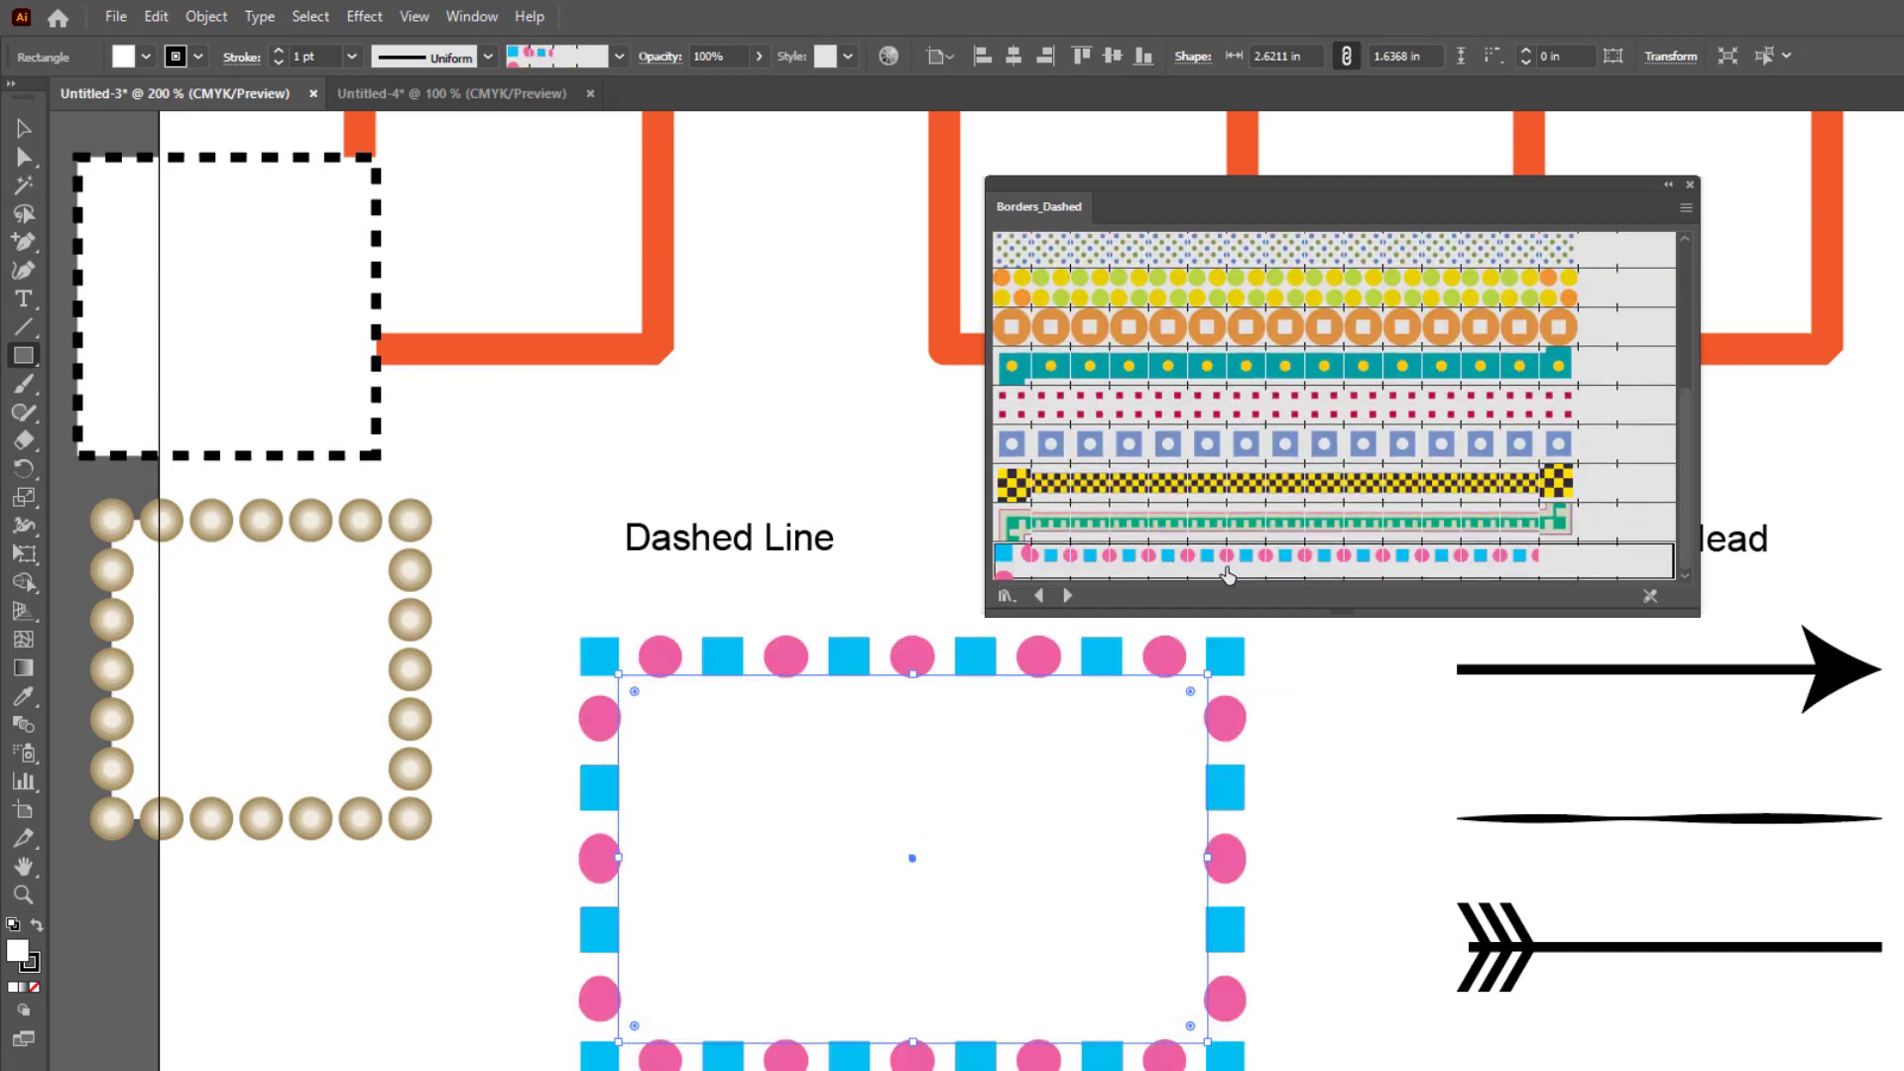
{"action": "left_click", "coordinate": [1137, 444]}
{"action": "left_click", "coordinate": [1162, 412]}
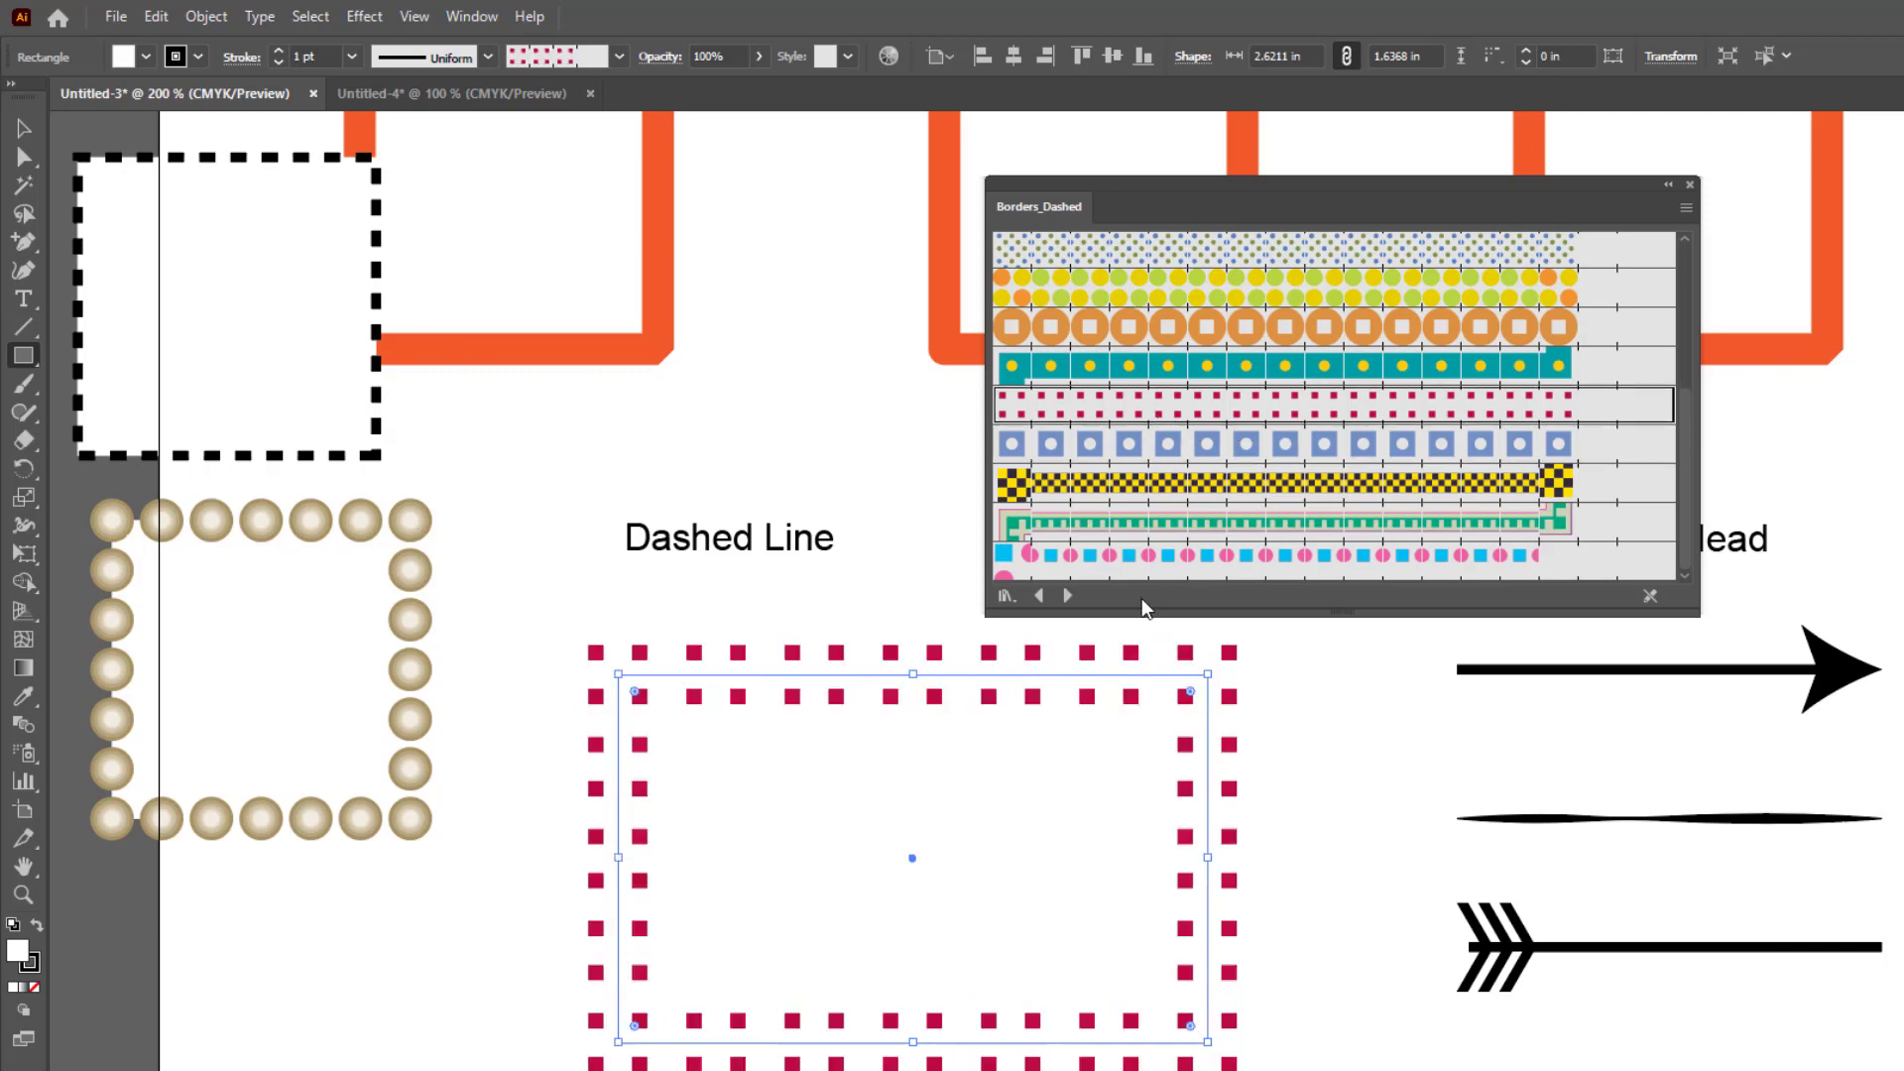
Step: Load the Borders_Decorative brush library and try its orange, peach-and-green stripe, leaf and braided borders on the rectangle
{"action": "left_click", "coordinate": [1068, 595]}
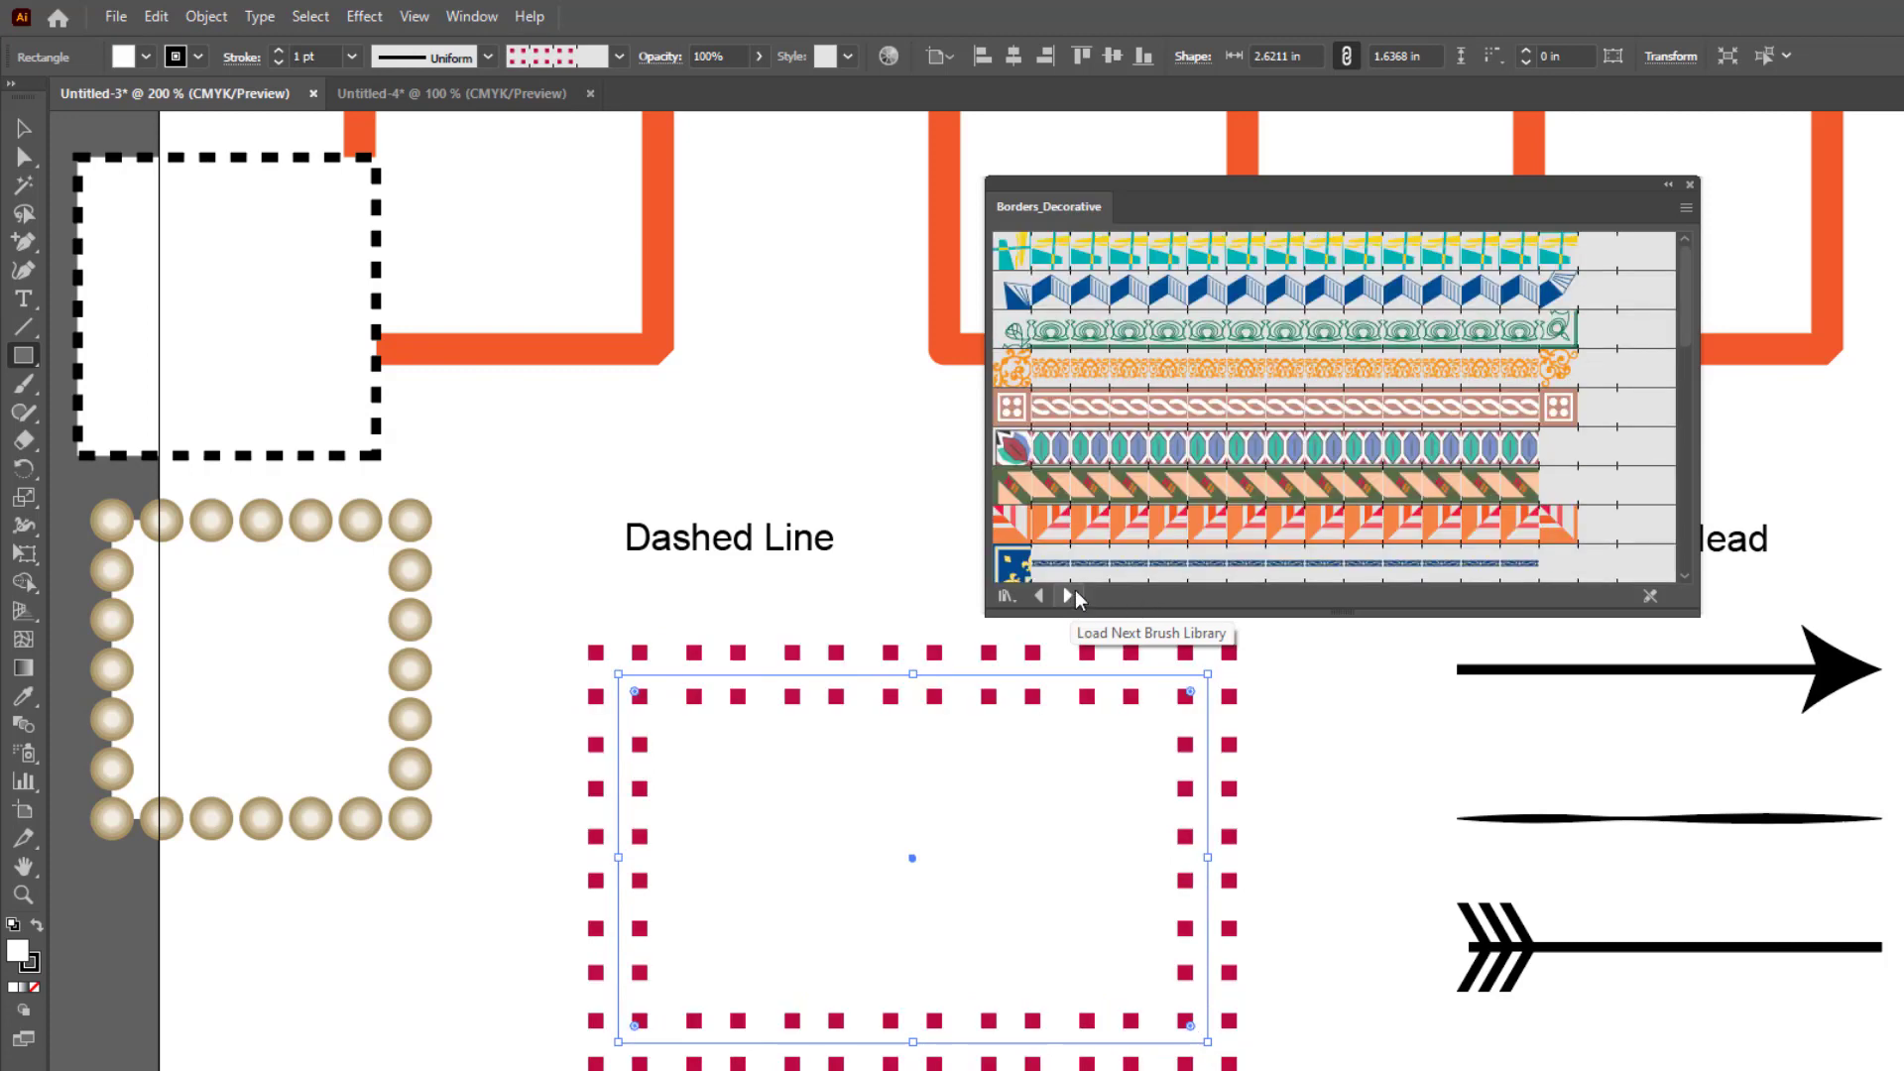
{"action": "left_click", "coordinate": [1191, 536]}
{"action": "left_click", "coordinate": [1180, 486]}
{"action": "left_click", "coordinate": [1173, 449]}
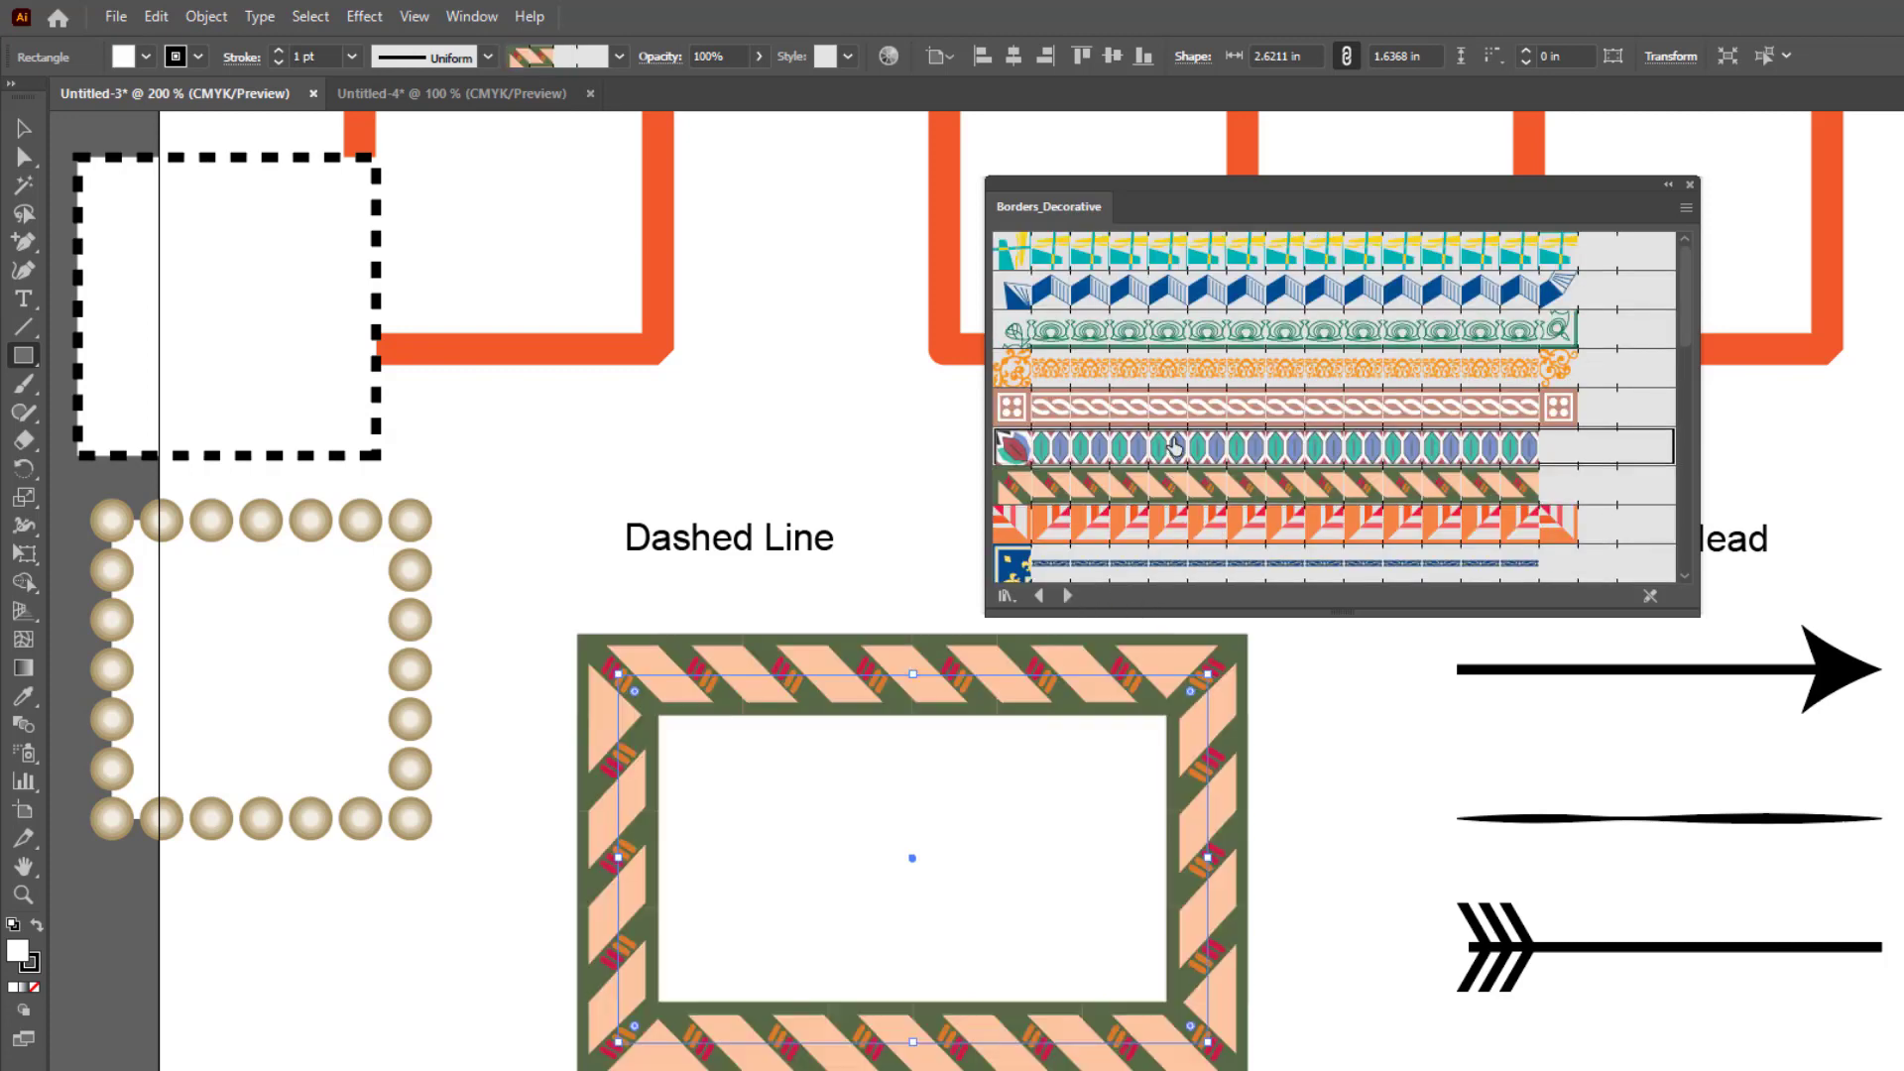
{"action": "left_click", "coordinate": [1165, 411]}
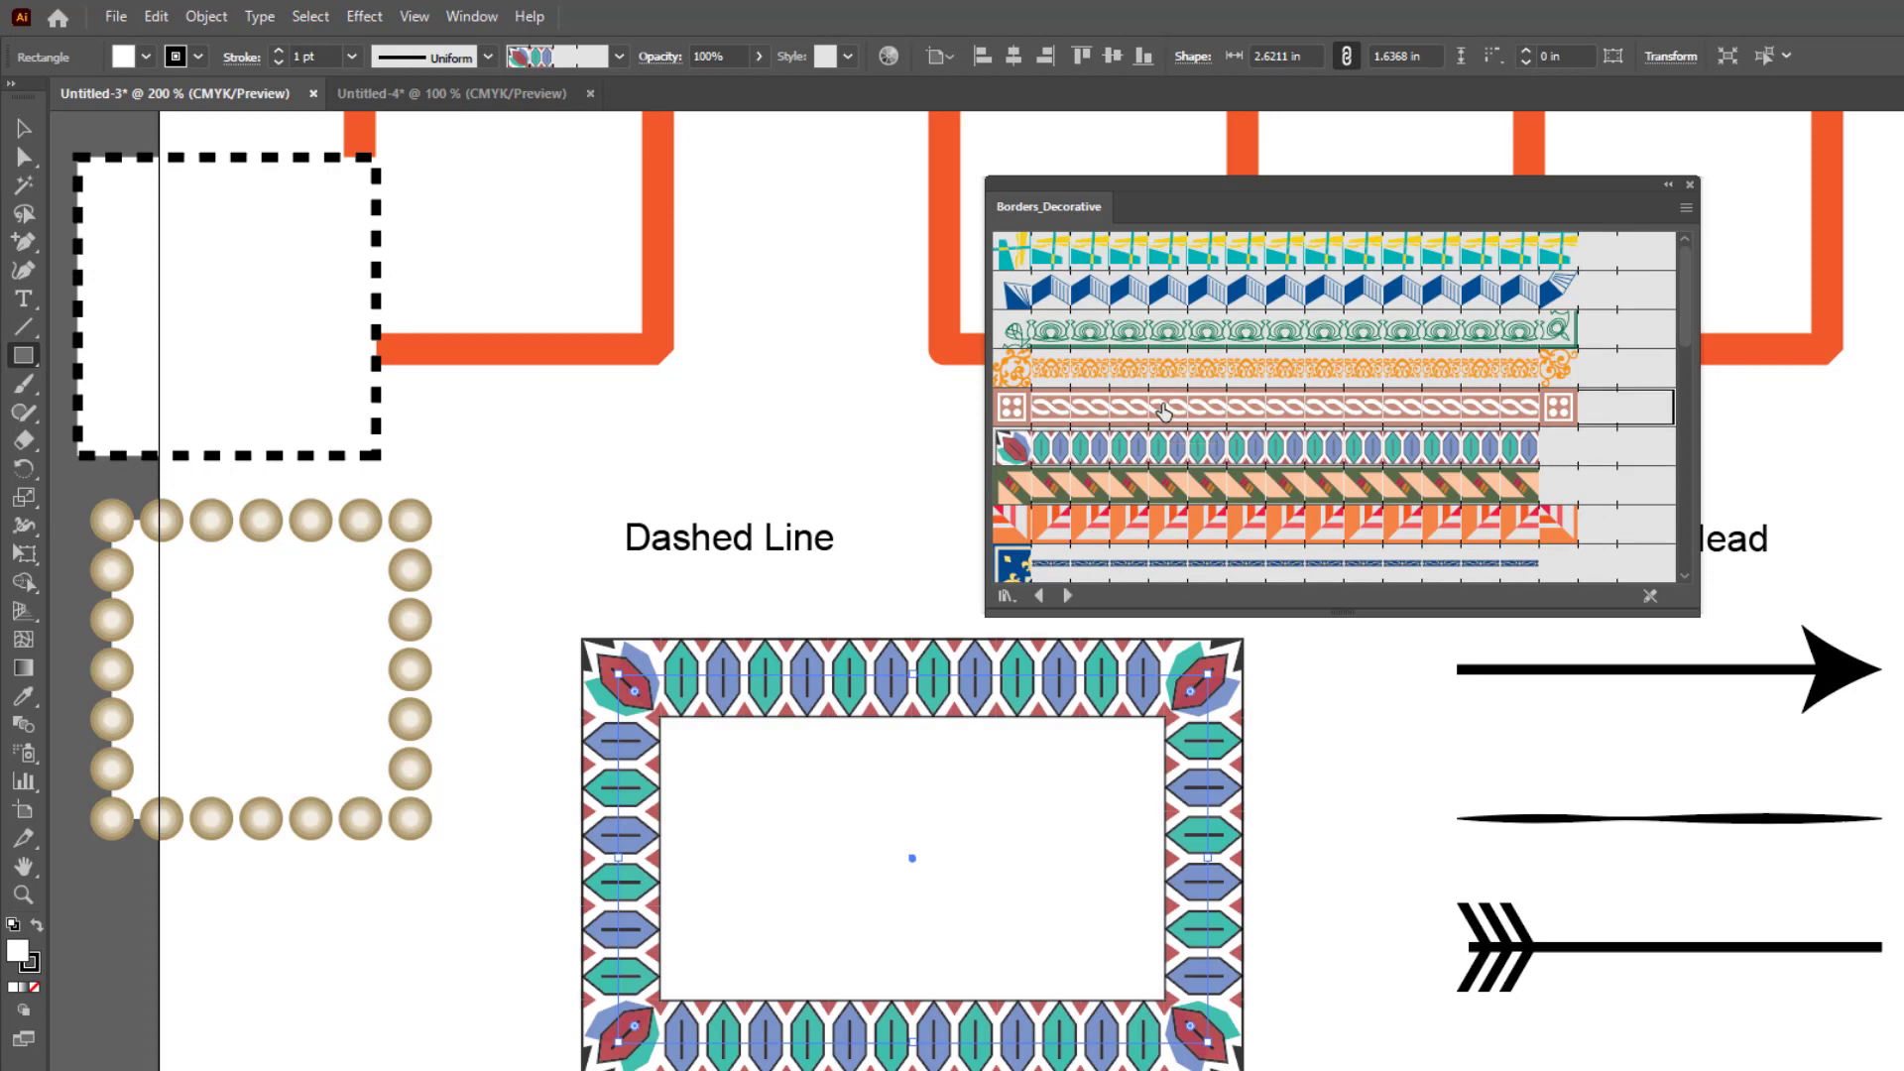
Step: Load the Borders_Frames brush library, try its orange wood frame and apply its light blue frame to the rectangle
{"action": "left_click", "coordinate": [1068, 595]}
{"action": "left_click", "coordinate": [1230, 409]}
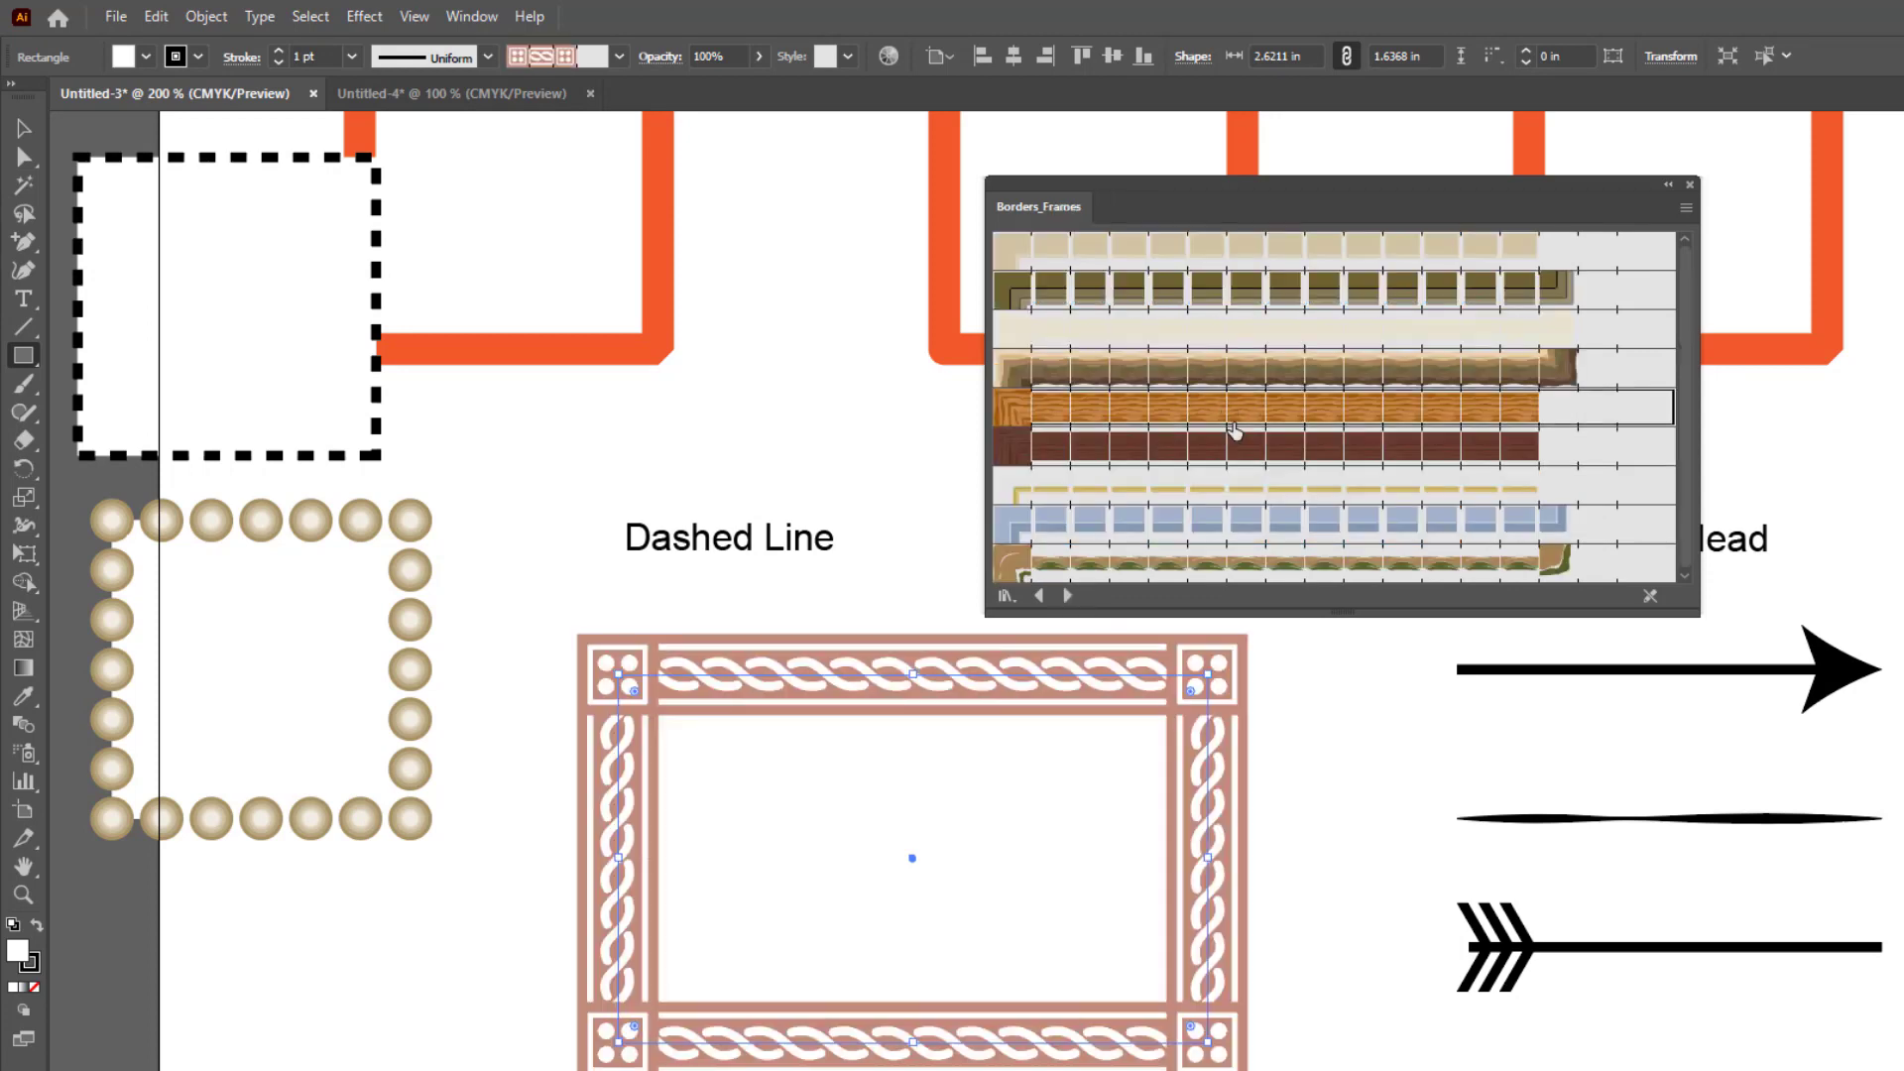
{"action": "left_click", "coordinate": [1227, 519]}
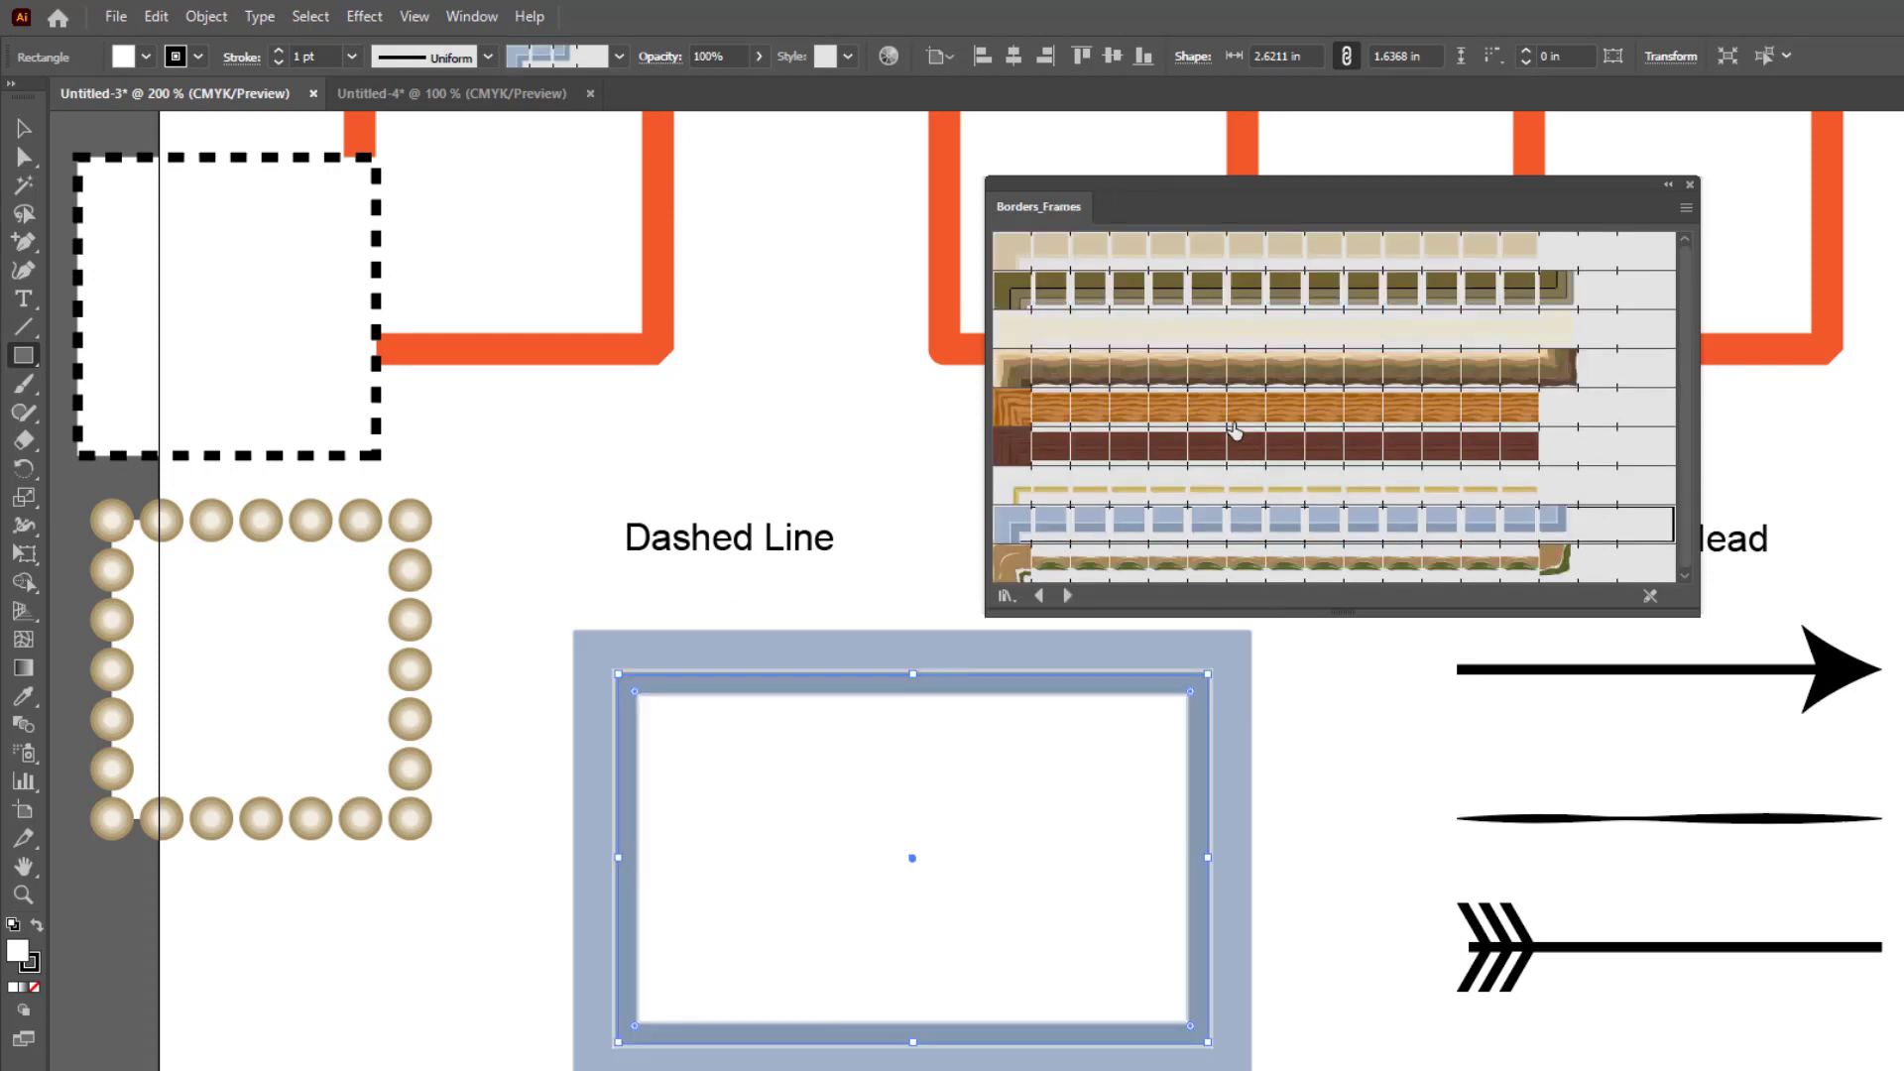
Step: Load the Borders_Geometric brush library and try its grey-brown striped triangle border on the rectangle
{"action": "left_click", "coordinate": [1232, 561]}
{"action": "left_click", "coordinate": [1222, 515]}
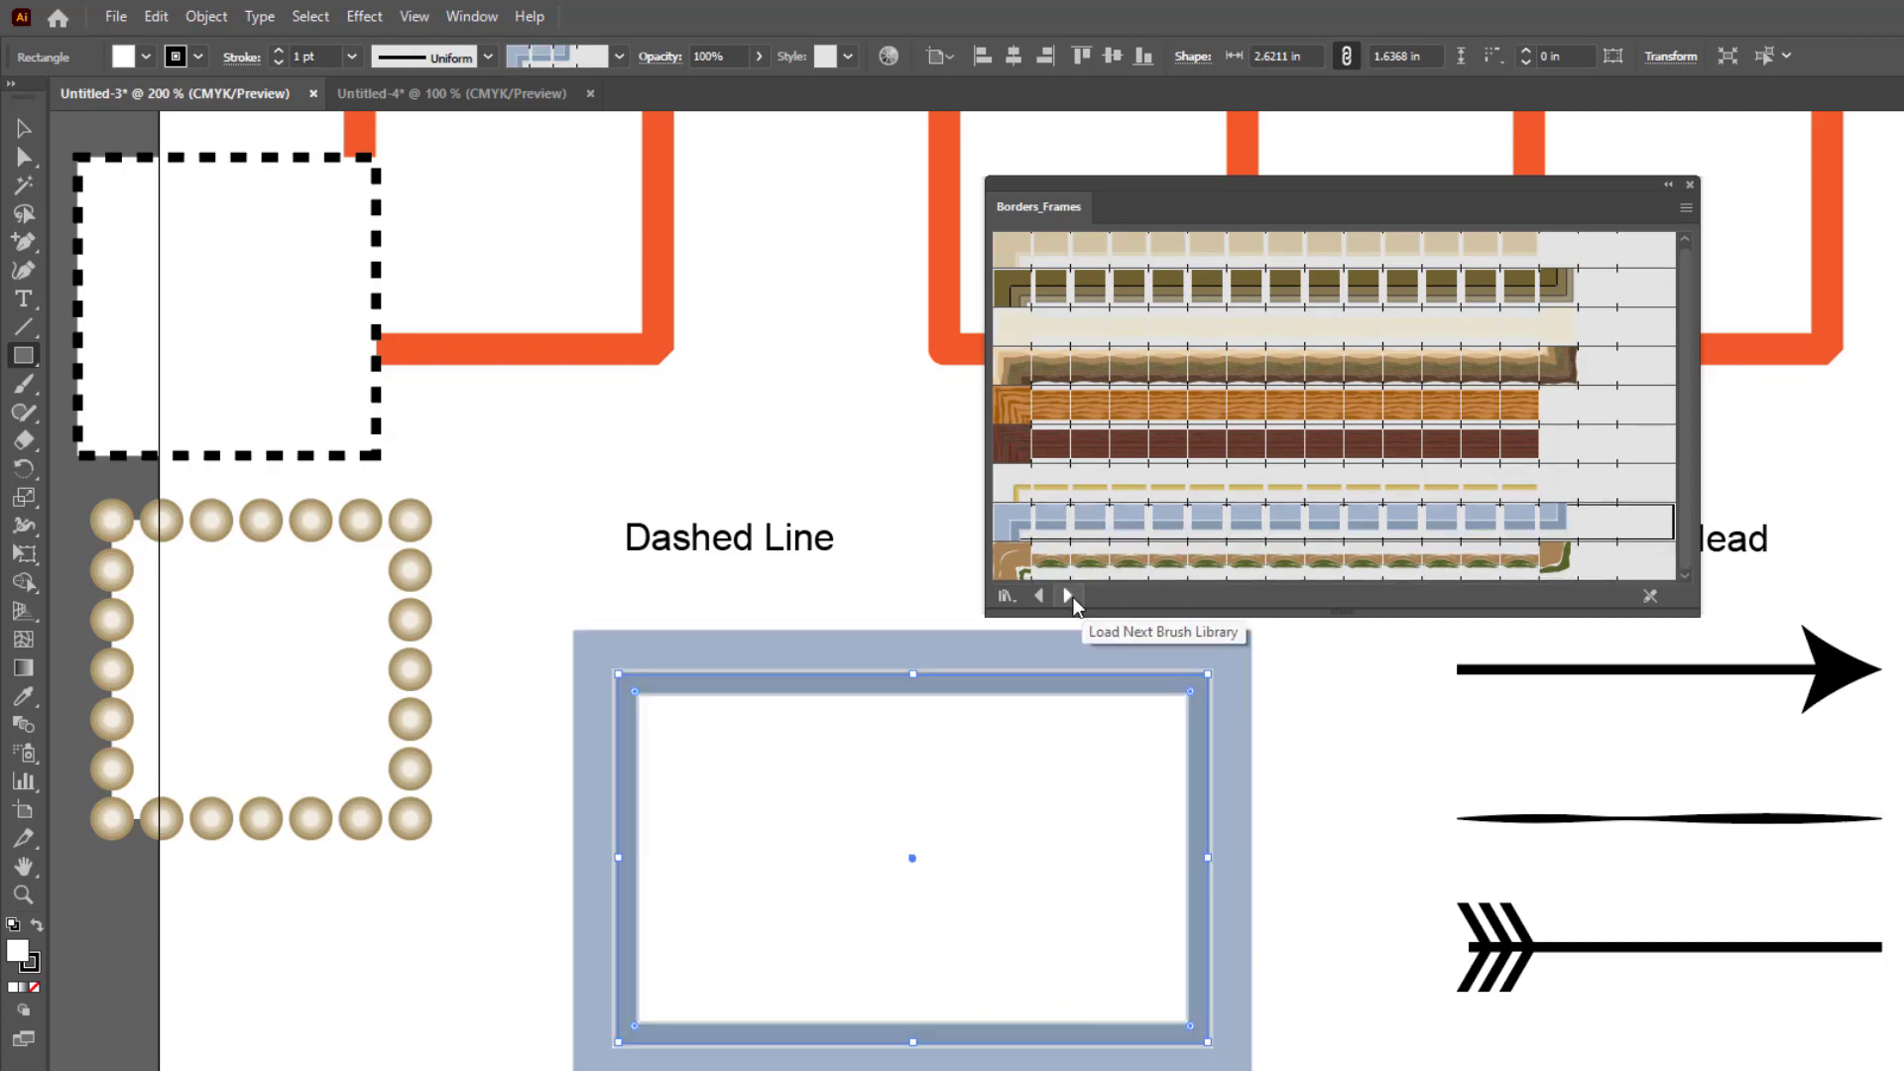
{"action": "left_click", "coordinate": [1068, 595]}
{"action": "scroll", "coordinate": [1280, 417], "scroll_direction": "down", "scroll_amount": 4}
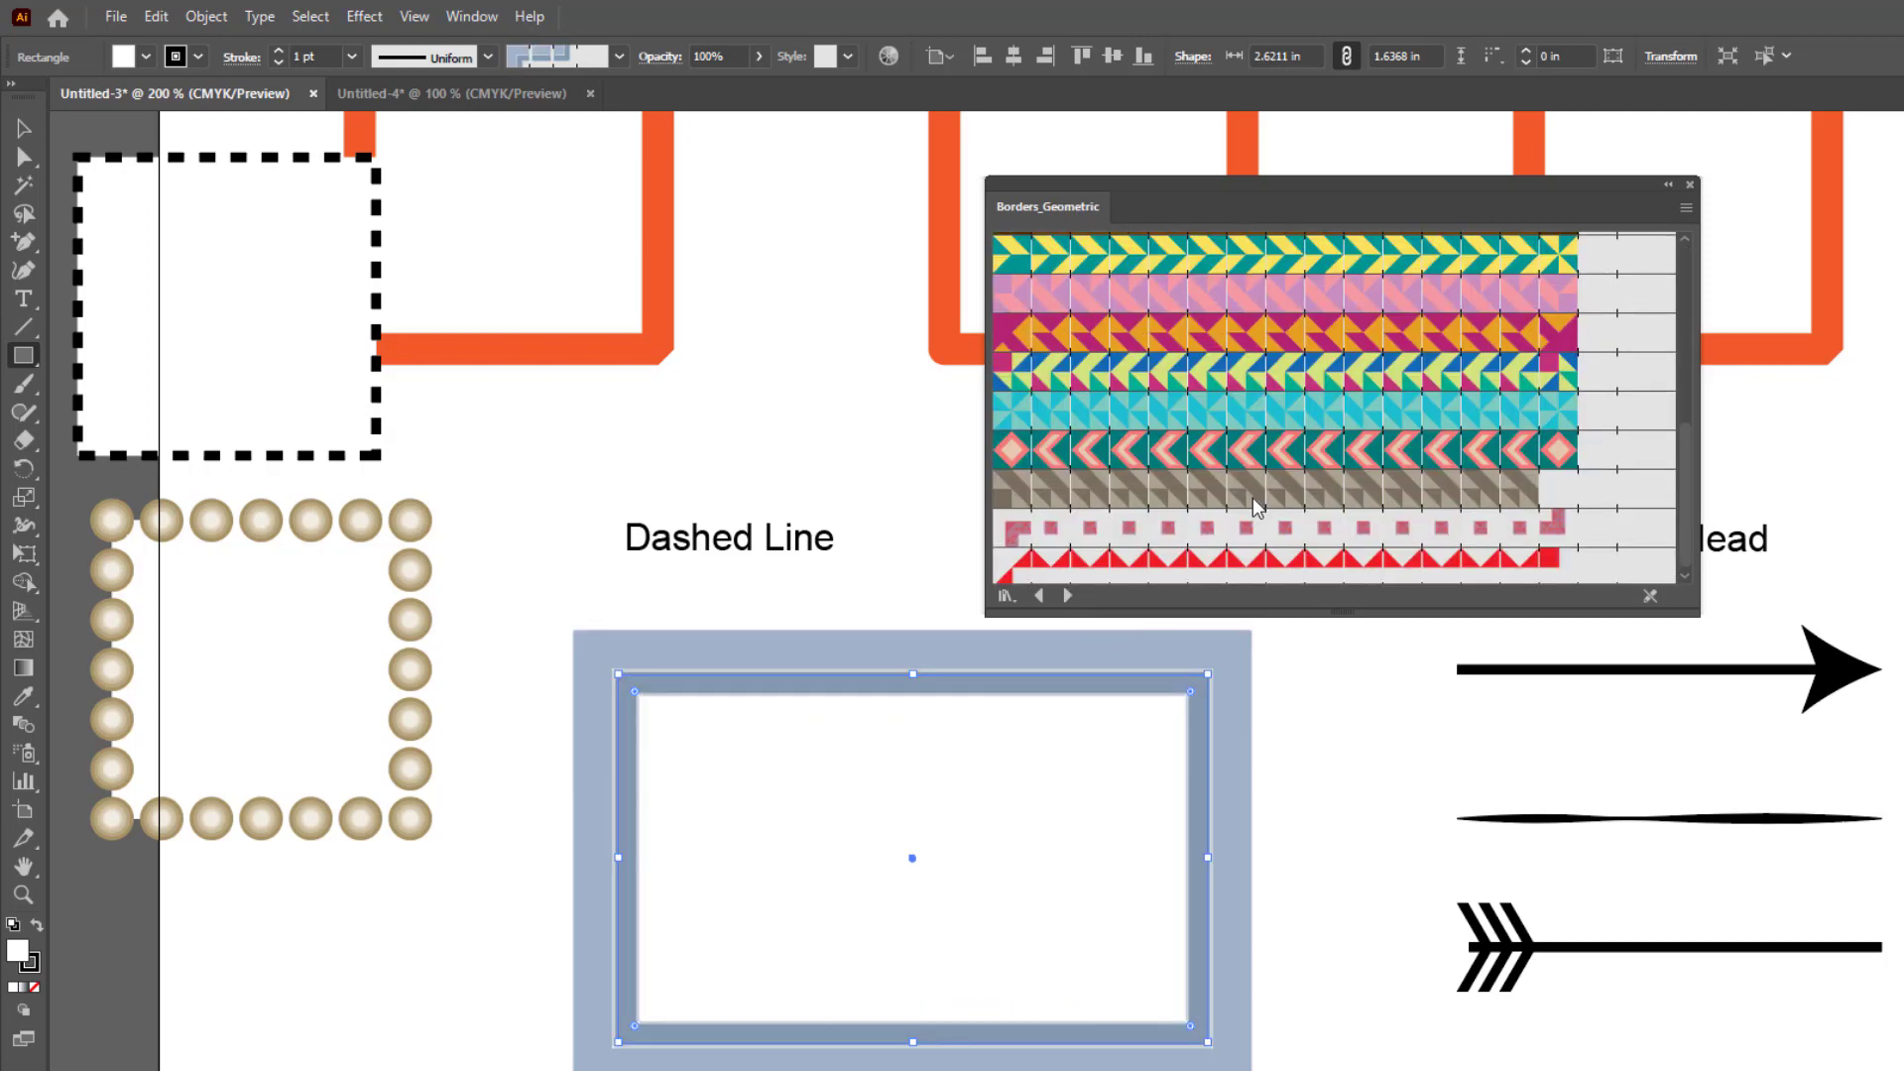
{"action": "left_click", "coordinate": [1240, 507]}
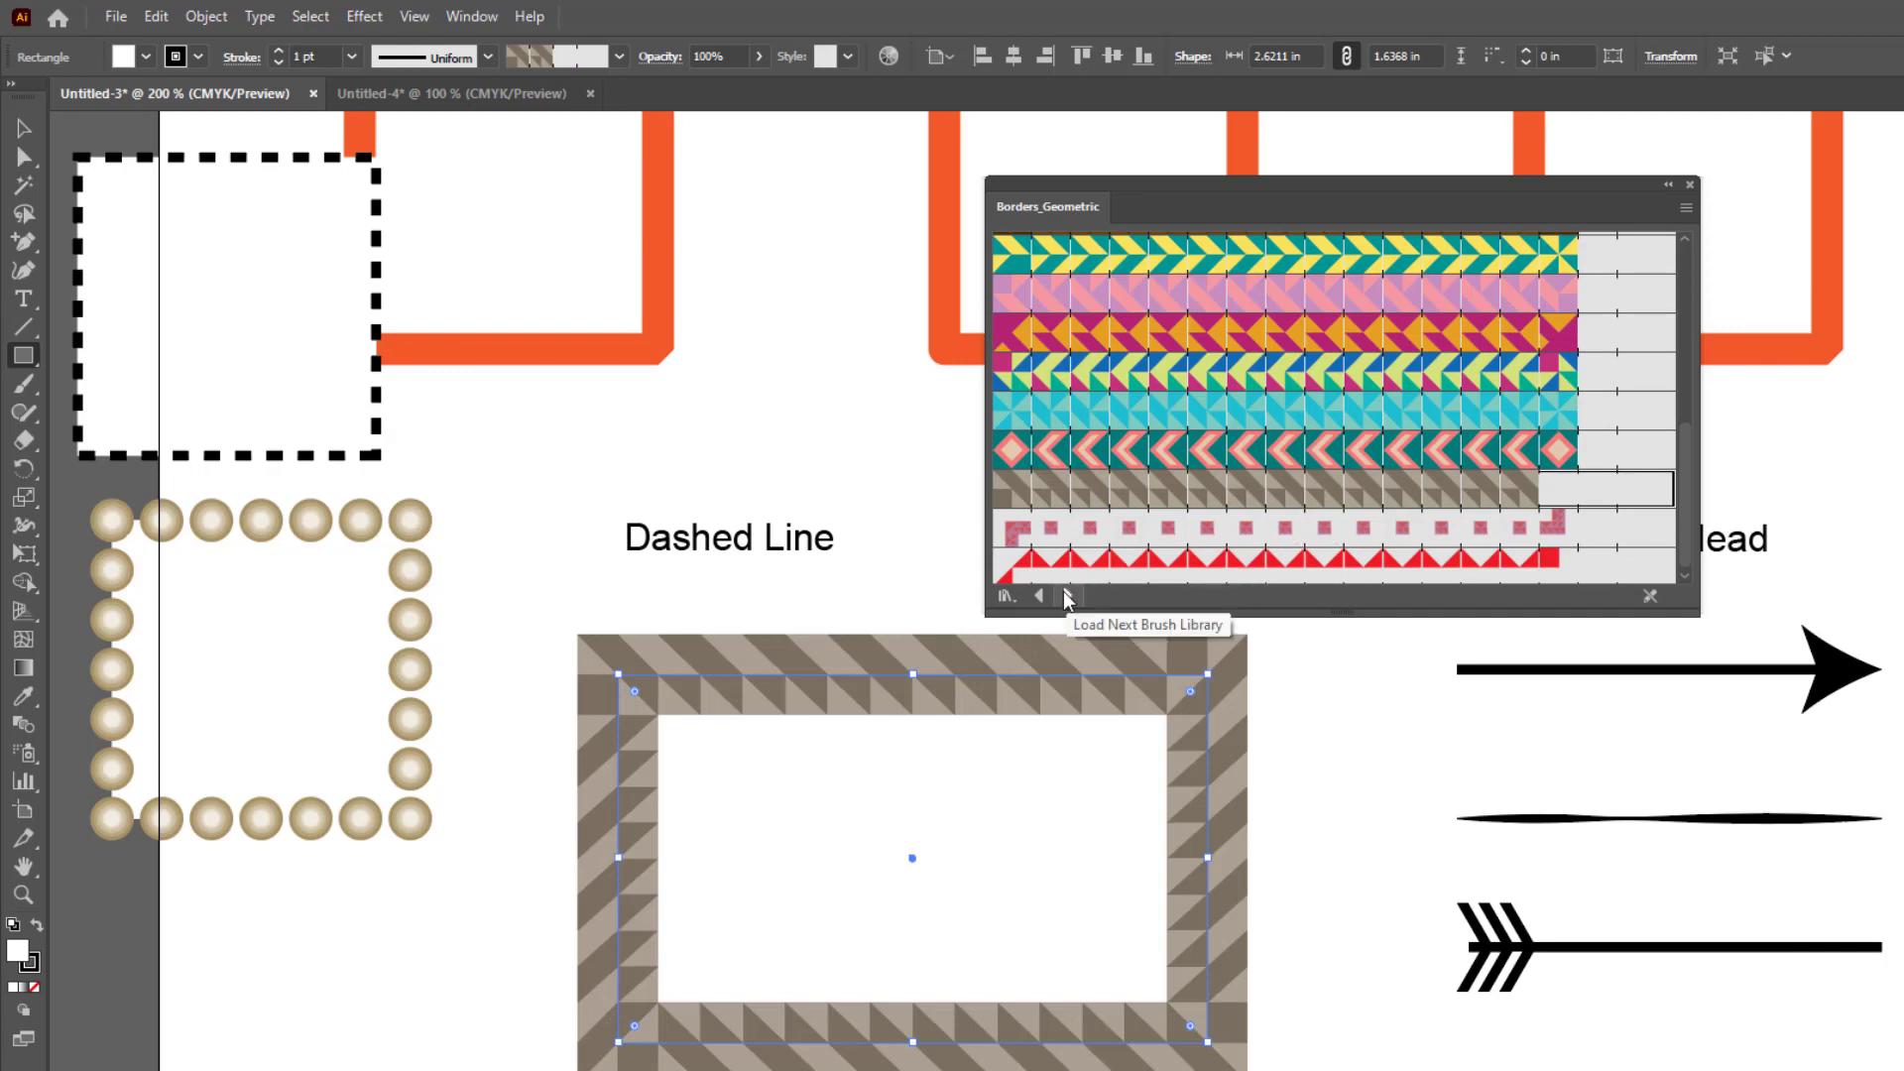
Step: Load the Borders_Indigenous brush library and try its blue-and-red mosaic border on the rectangle
{"action": "left_click", "coordinate": [1067, 595]}
{"action": "scroll", "coordinate": [1215, 365], "scroll_direction": "down", "scroll_amount": 3}
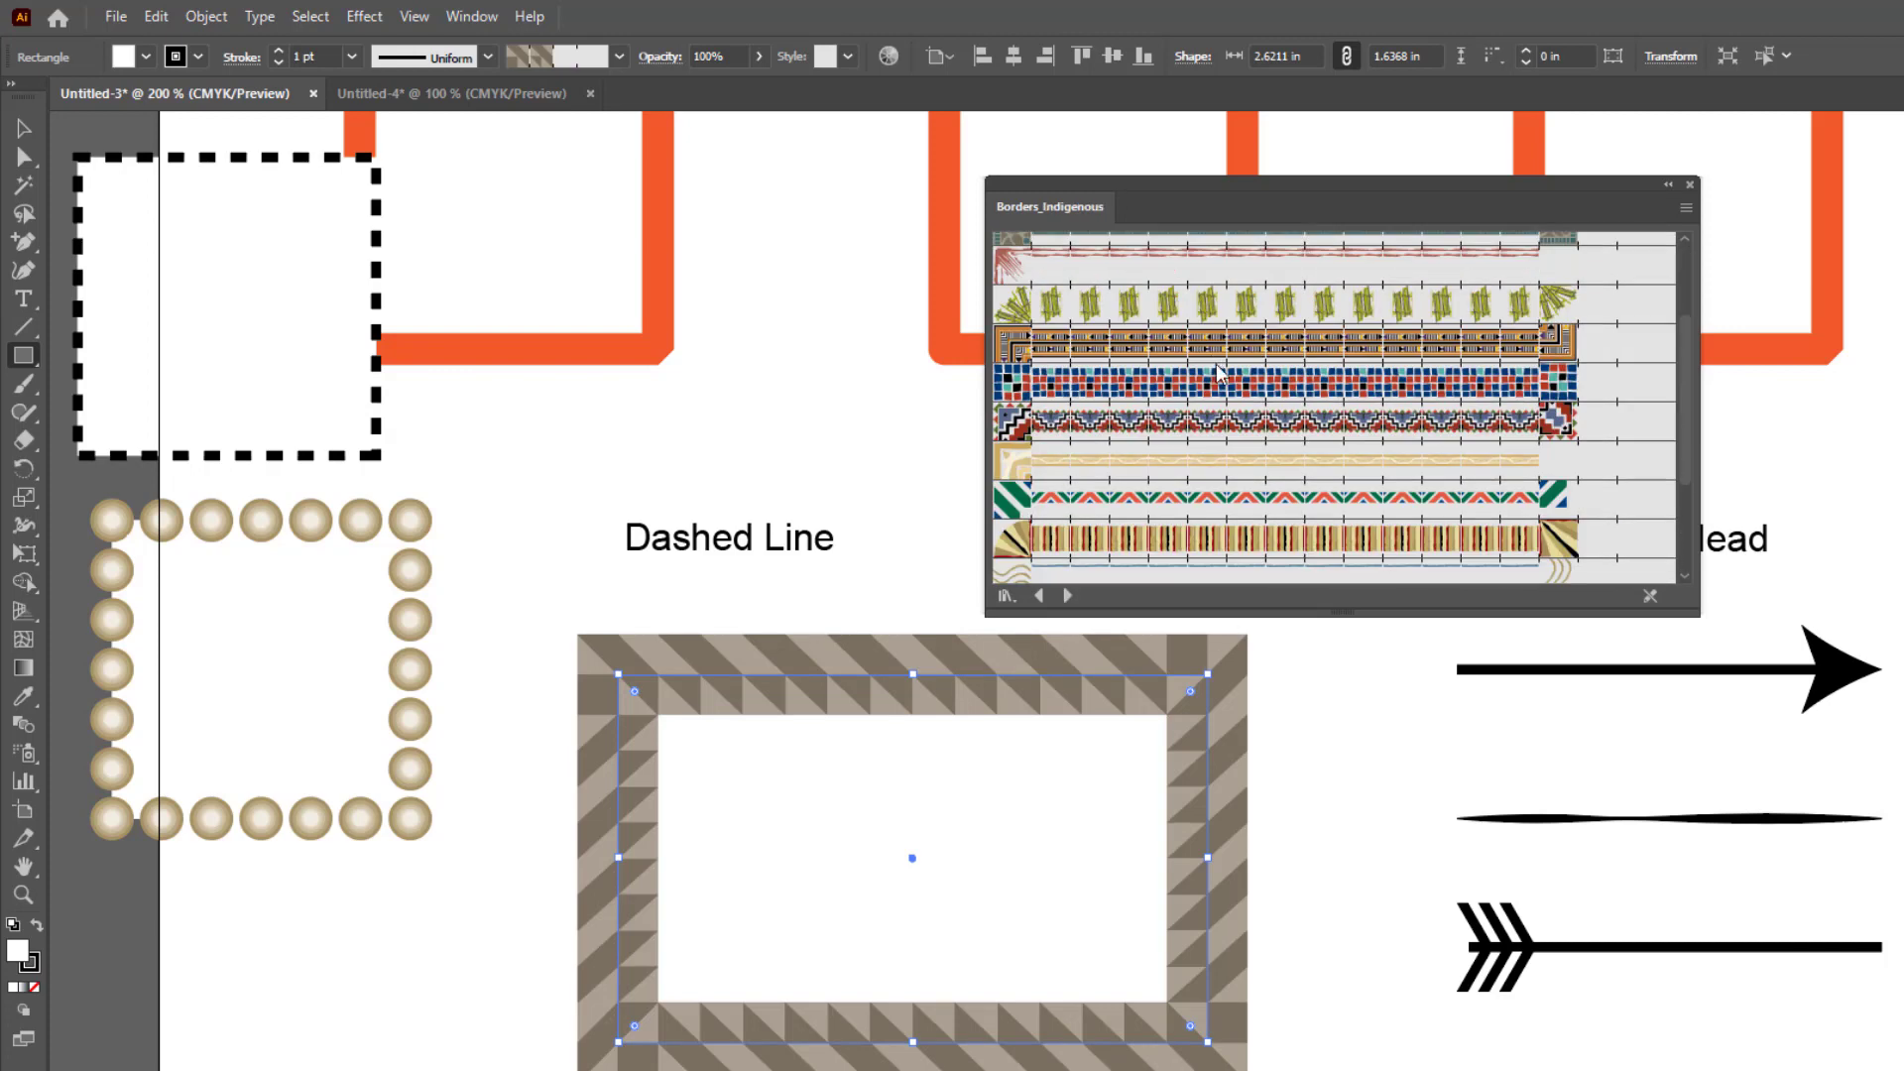
{"action": "left_click", "coordinate": [1205, 389]}
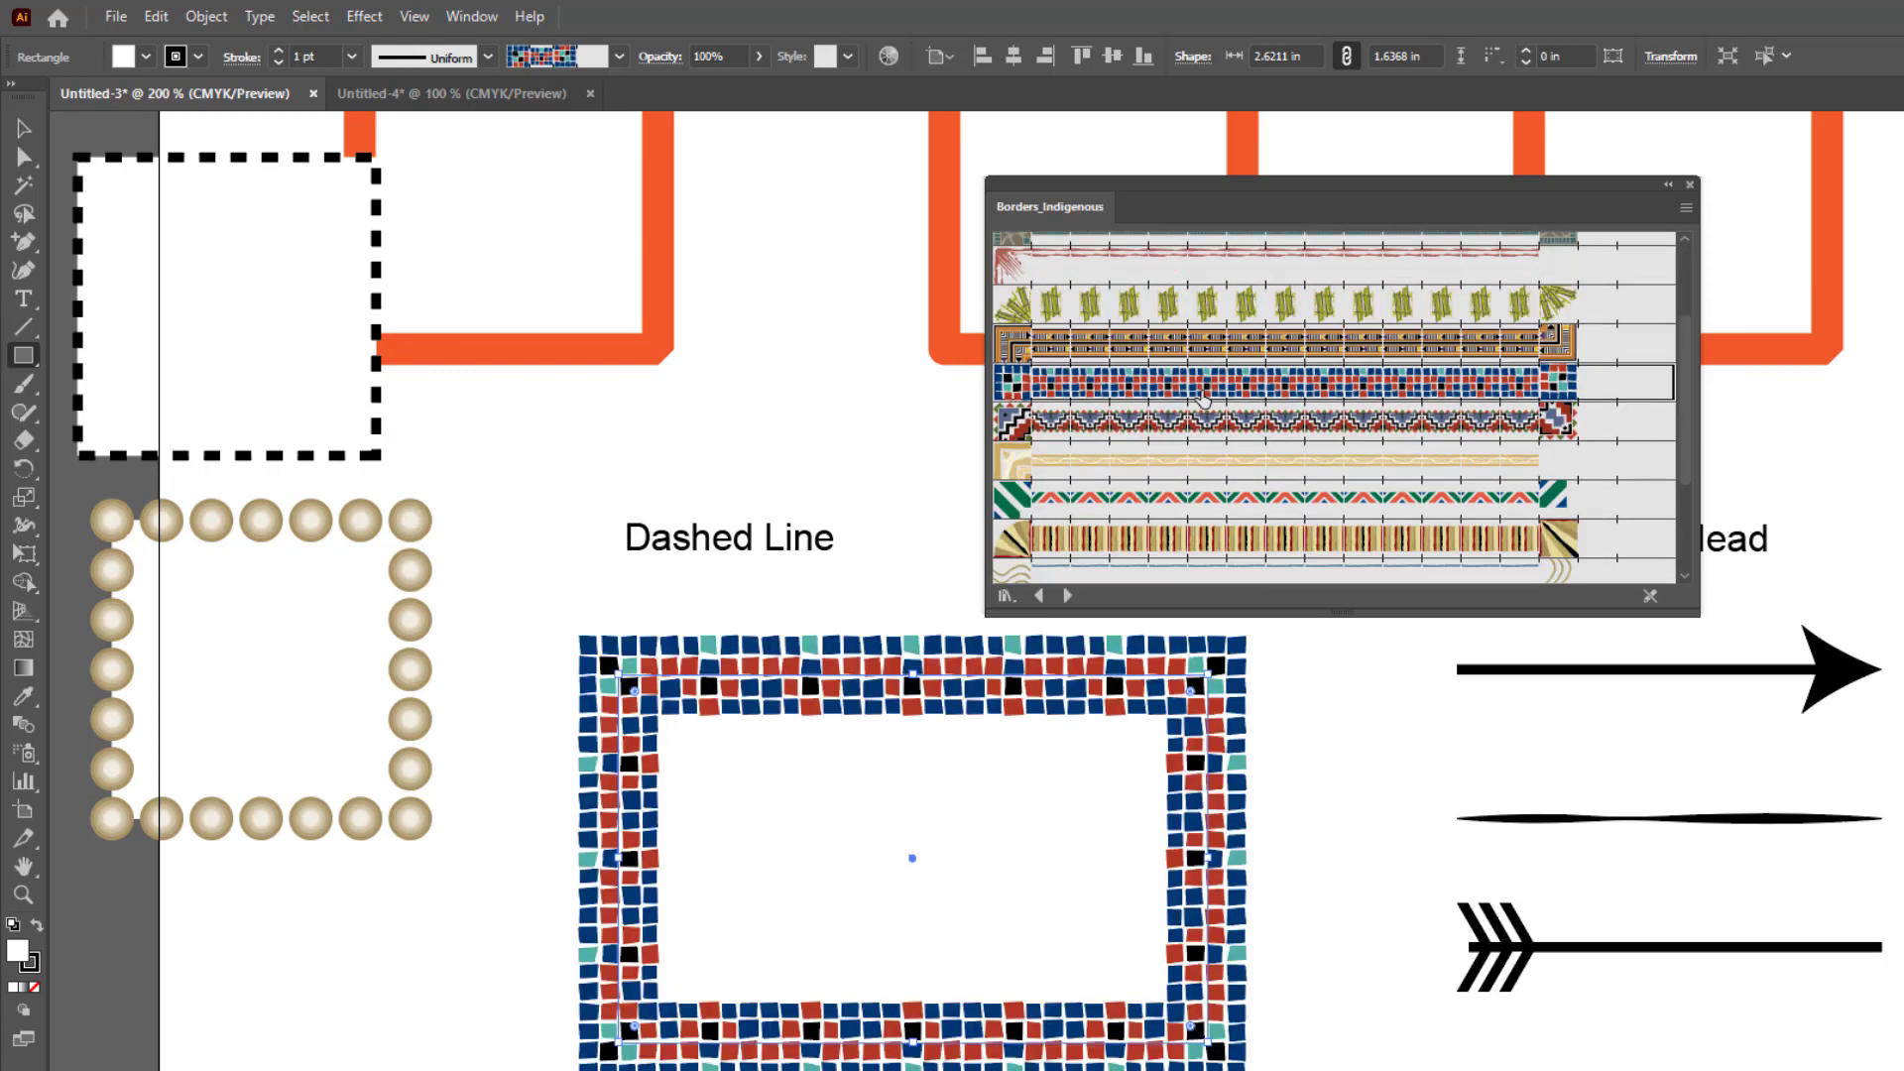
{"action": "scroll", "coordinate": [1195, 483], "scroll_direction": "down", "scroll_amount": 4}
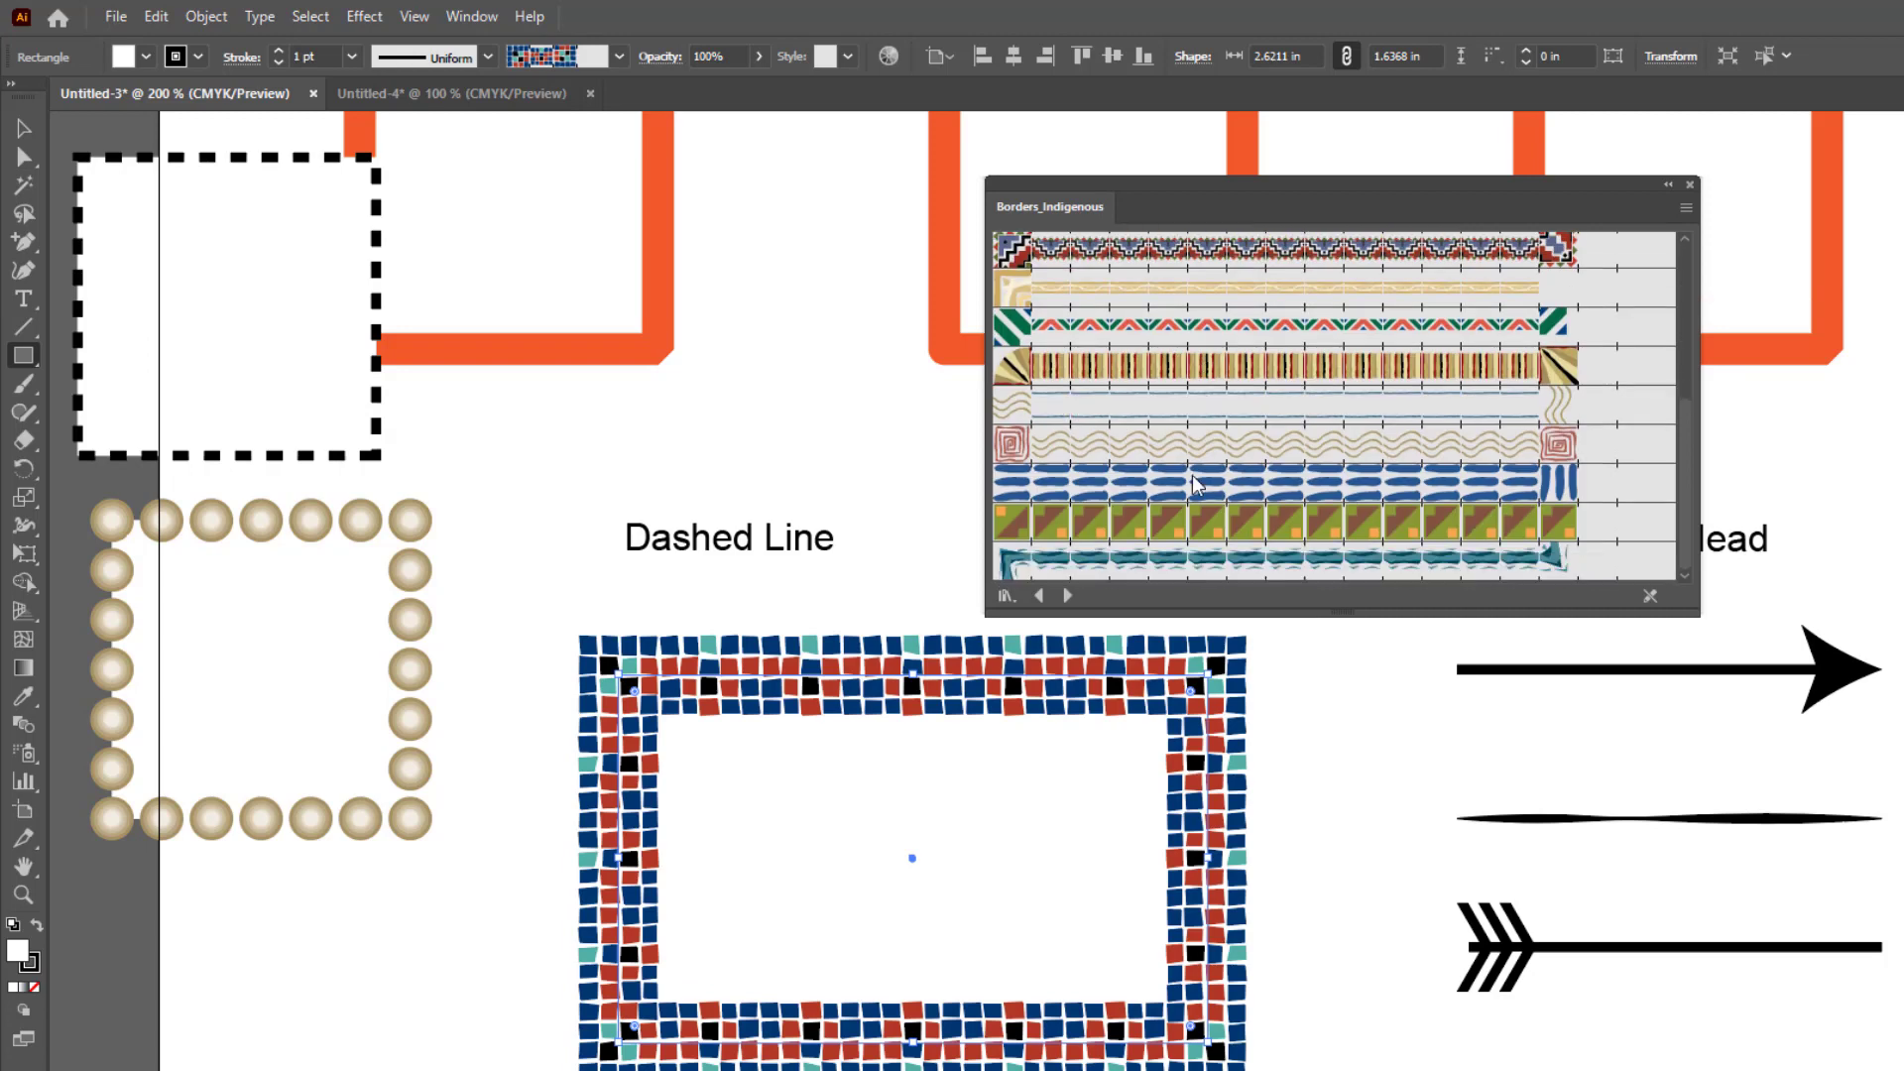
Step: Load the Borders_Lines brush library and try its gold Thick Line 1.3 border on the rectangle
{"action": "left_click", "coordinate": [1067, 595]}
{"action": "scroll", "coordinate": [1230, 442], "scroll_direction": "down", "scroll_amount": 3}
{"action": "left_click", "coordinate": [1223, 562]}
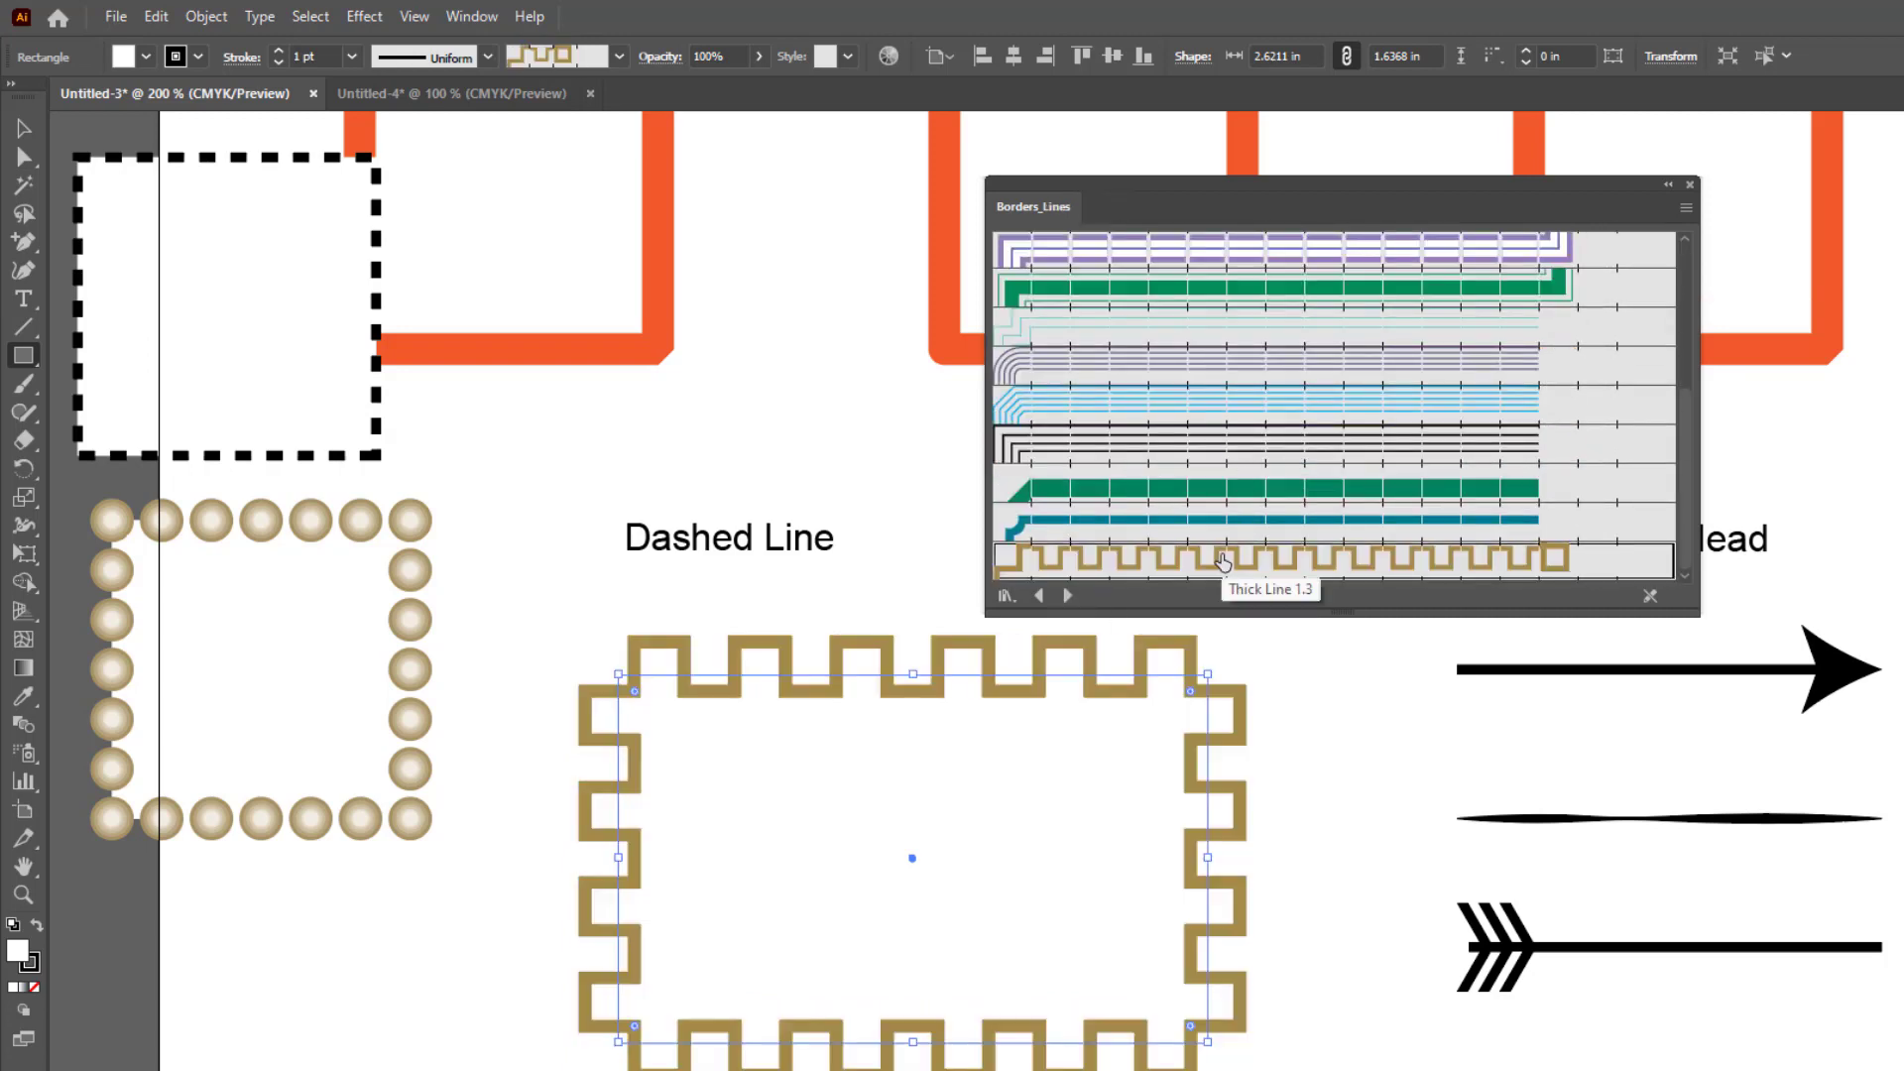
Step: Load the Borders_Novelty brush library and try its green teacup border on the rectangle
{"action": "left_click", "coordinate": [1069, 596]}
{"action": "left_click", "coordinate": [1069, 596]}
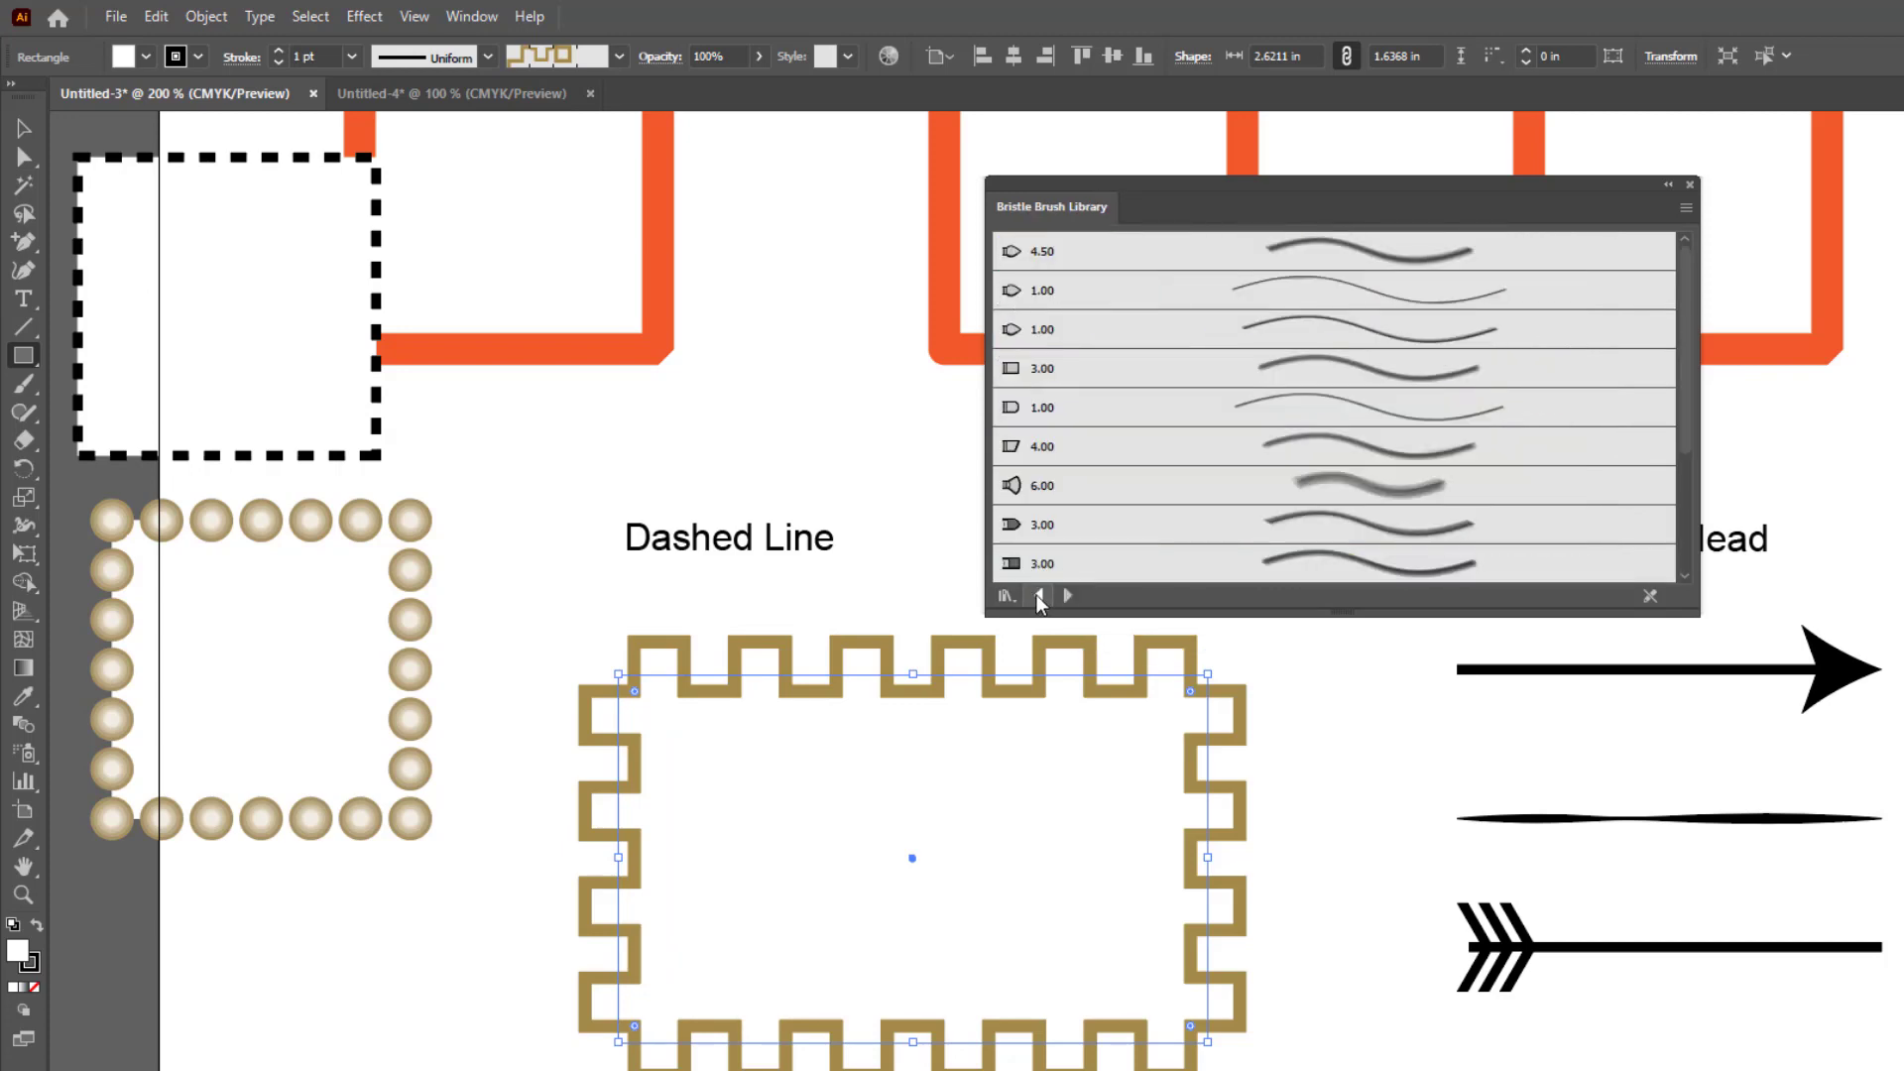
{"action": "left_click", "coordinate": [1039, 595]}
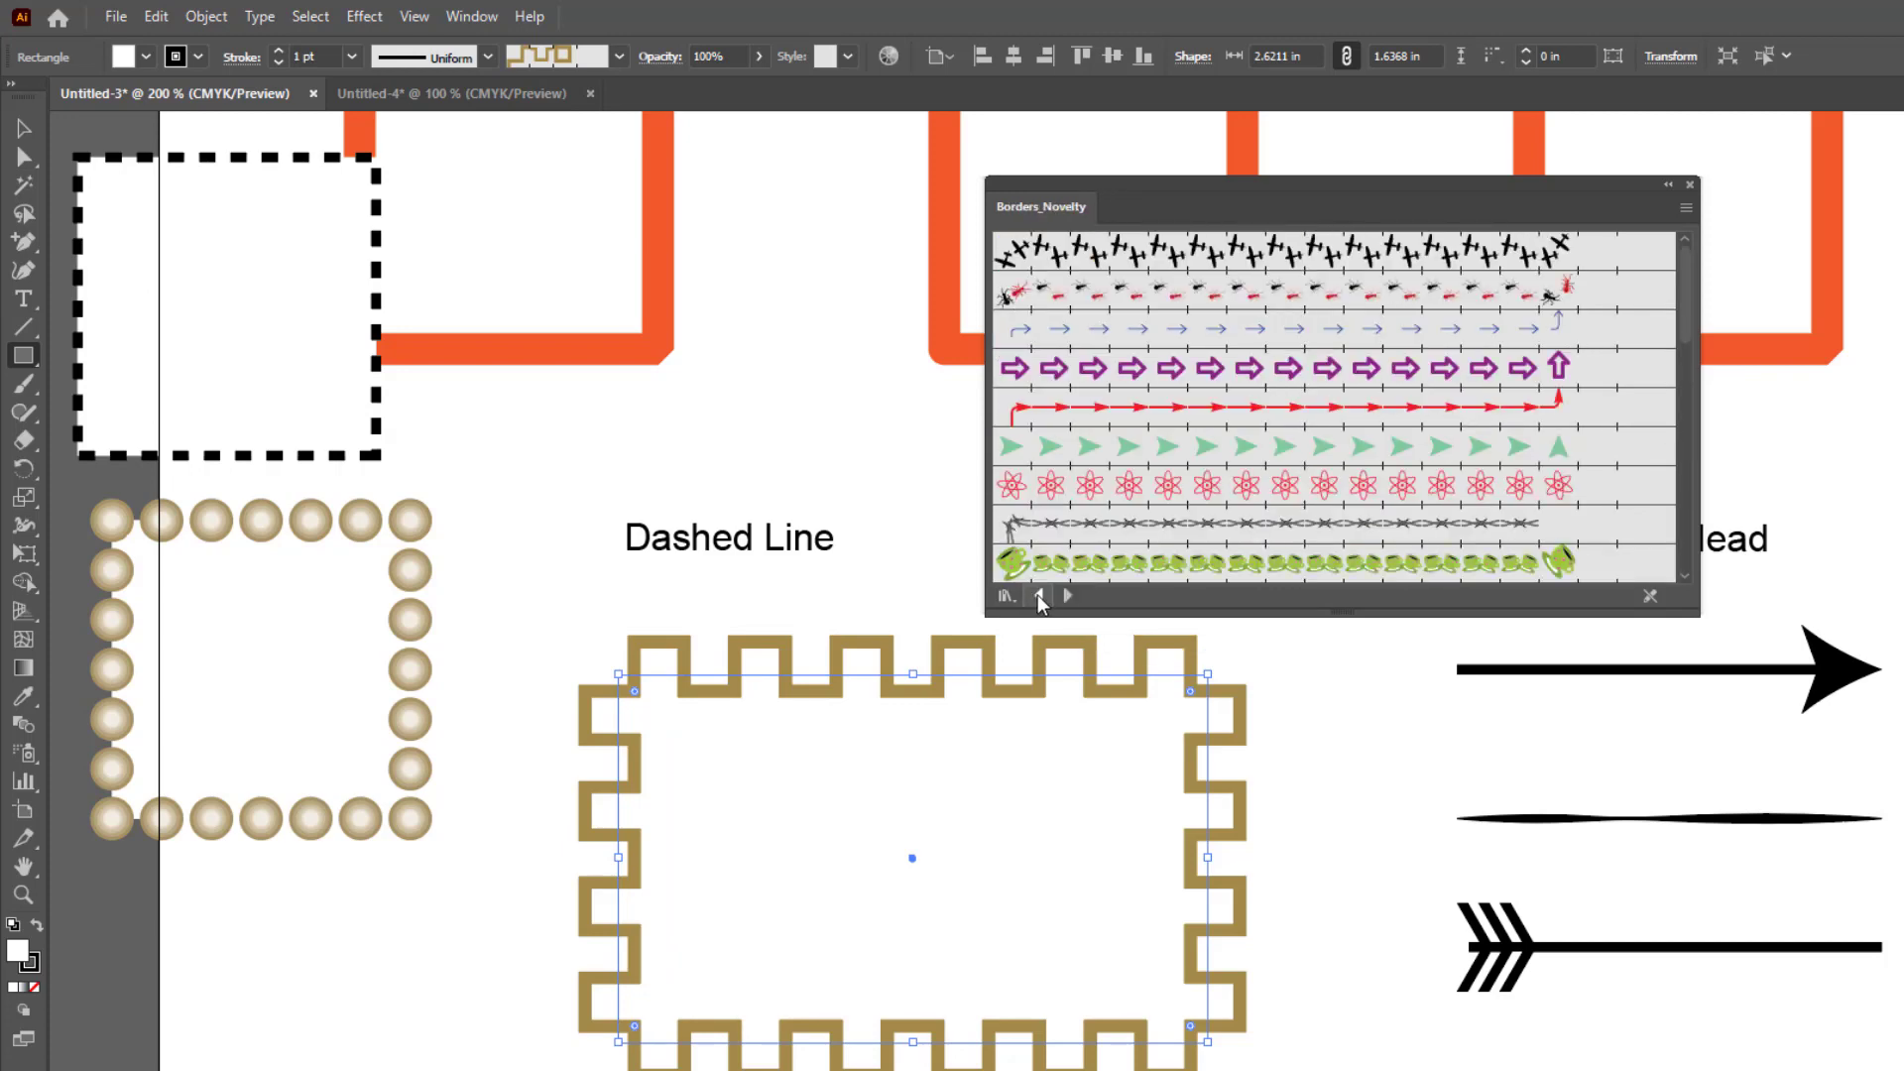
{"action": "left_click", "coordinate": [1168, 493]}
{"action": "left_click", "coordinate": [1162, 563]}
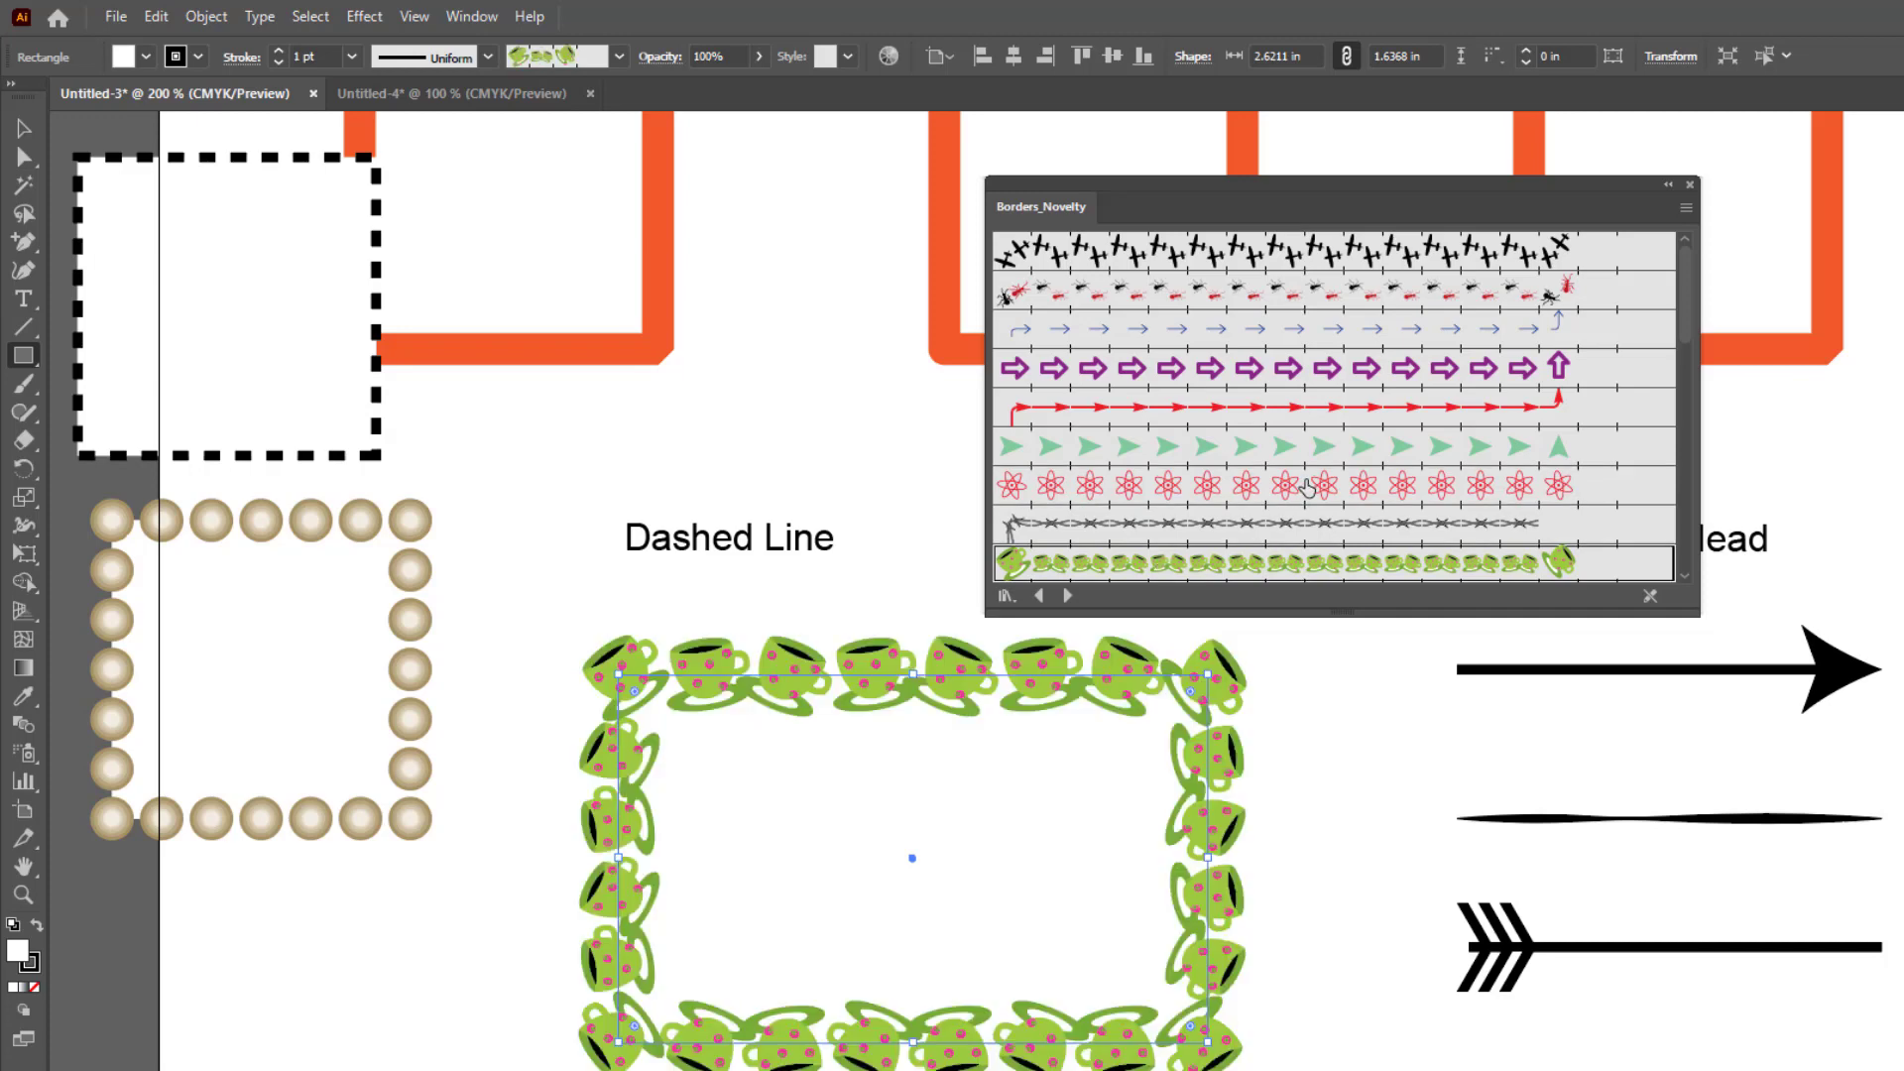
Step: Try the Grass border on the rectangle, then apply the red flower border on green from the same library
{"action": "scroll", "coordinate": [1308, 486], "scroll_direction": "down", "scroll_amount": 3}
{"action": "left_click", "coordinate": [1227, 522]}
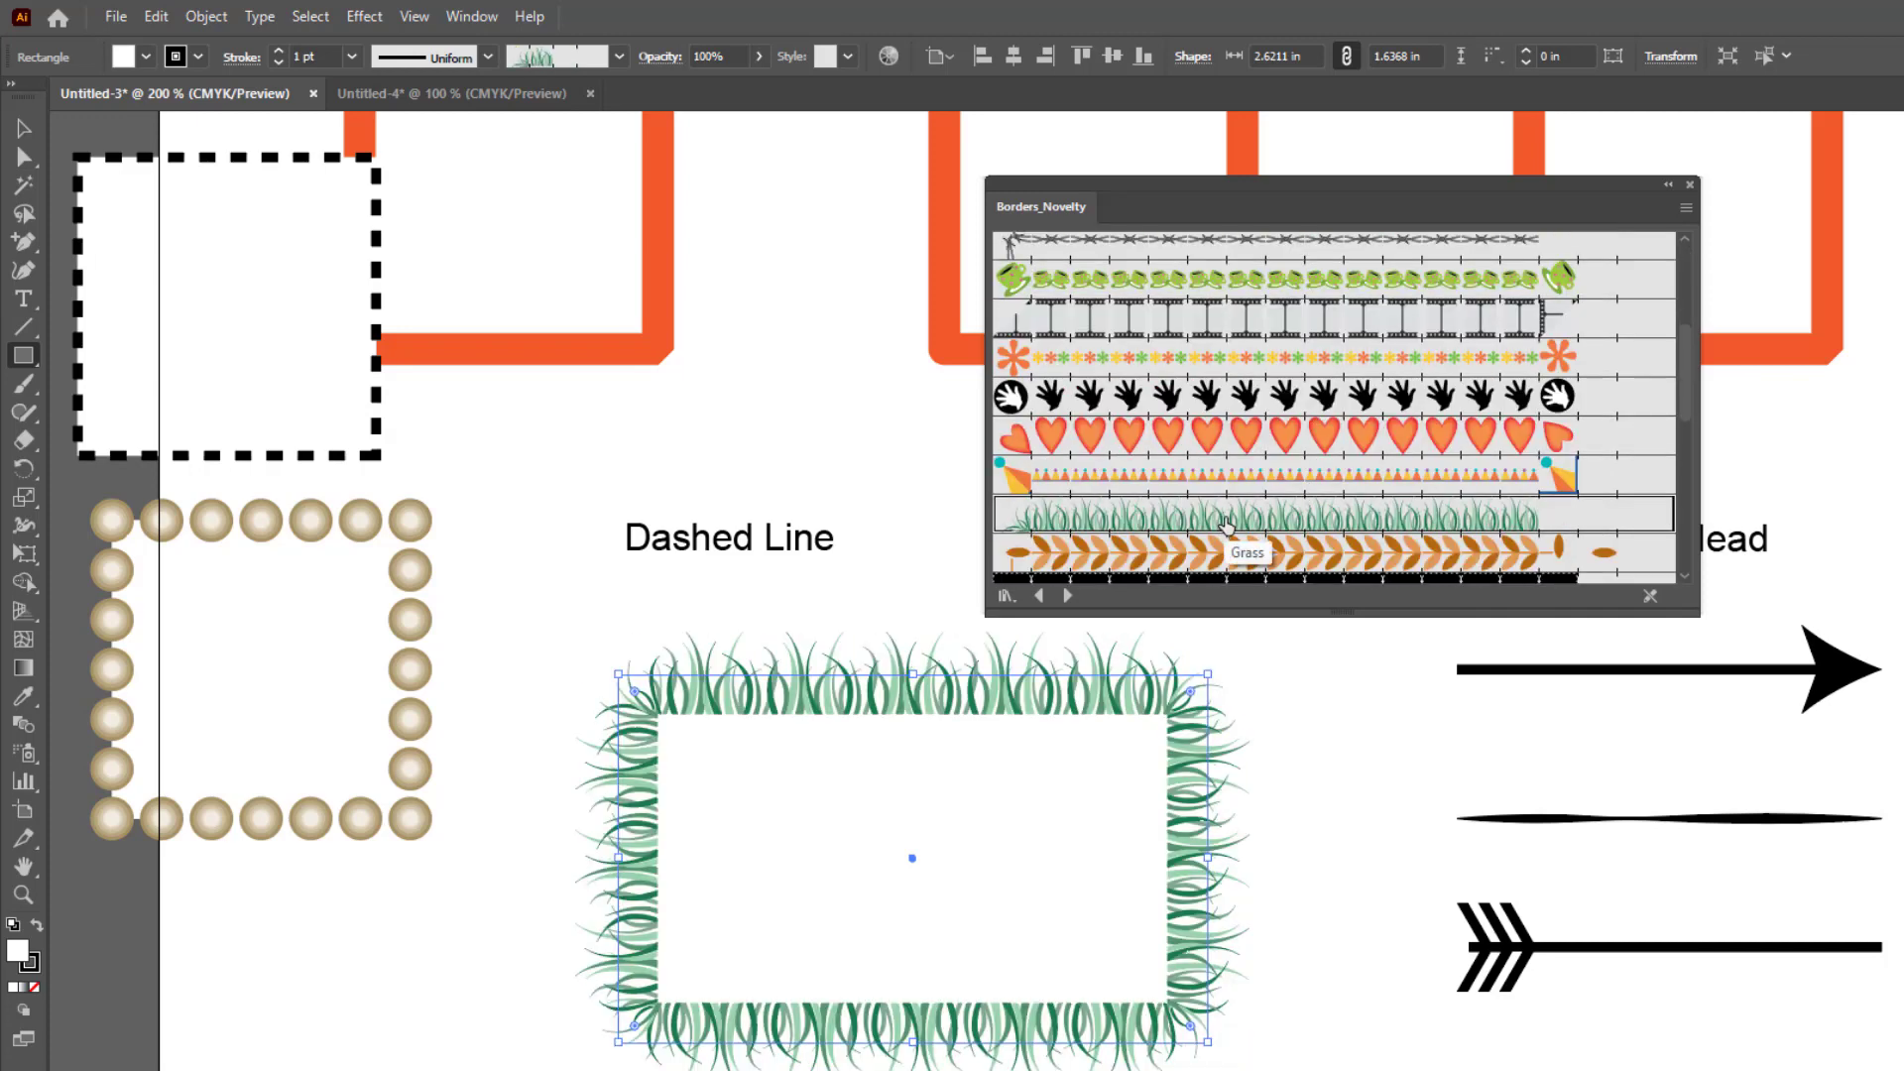
{"action": "scroll", "coordinate": [1229, 540], "scroll_direction": "down", "scroll_amount": 2}
{"action": "left_click", "coordinate": [1230, 541]}
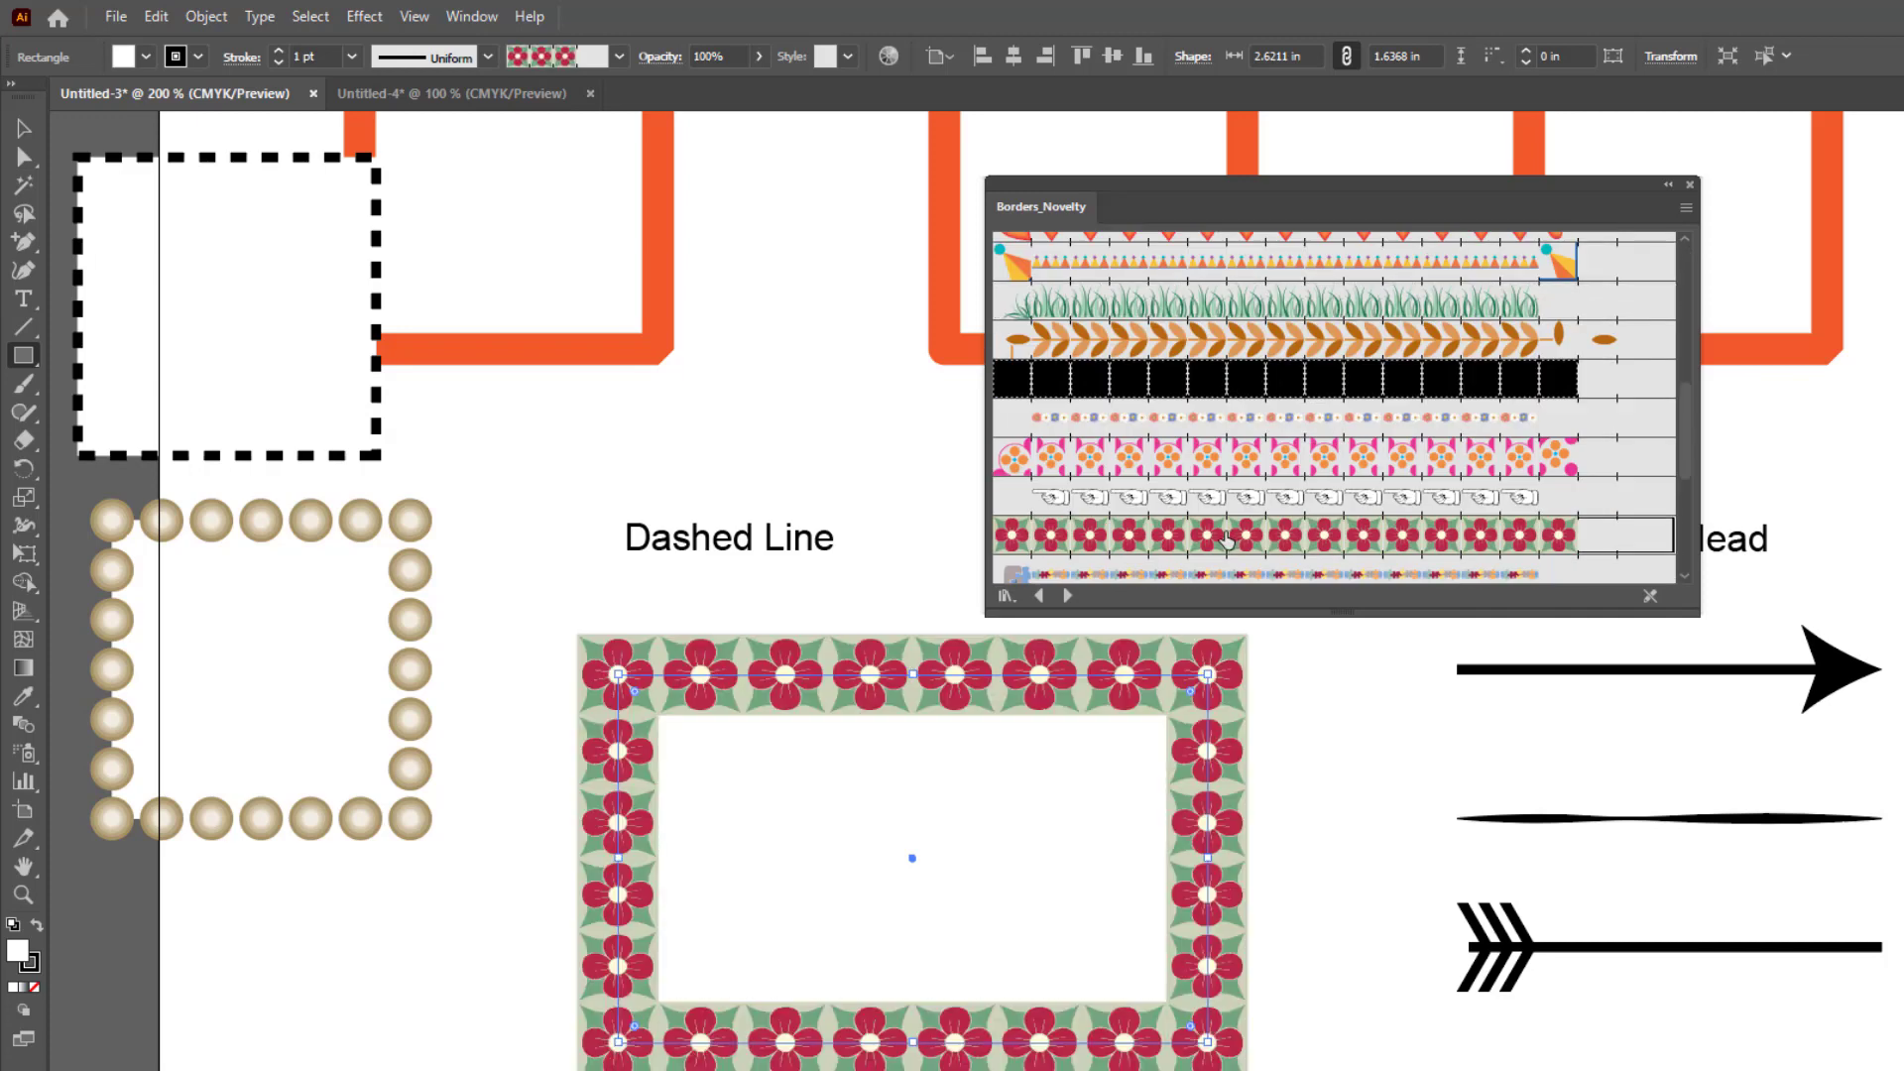
{"action": "scroll", "coordinate": [1243, 500], "scroll_direction": "up", "scroll_amount": 1}
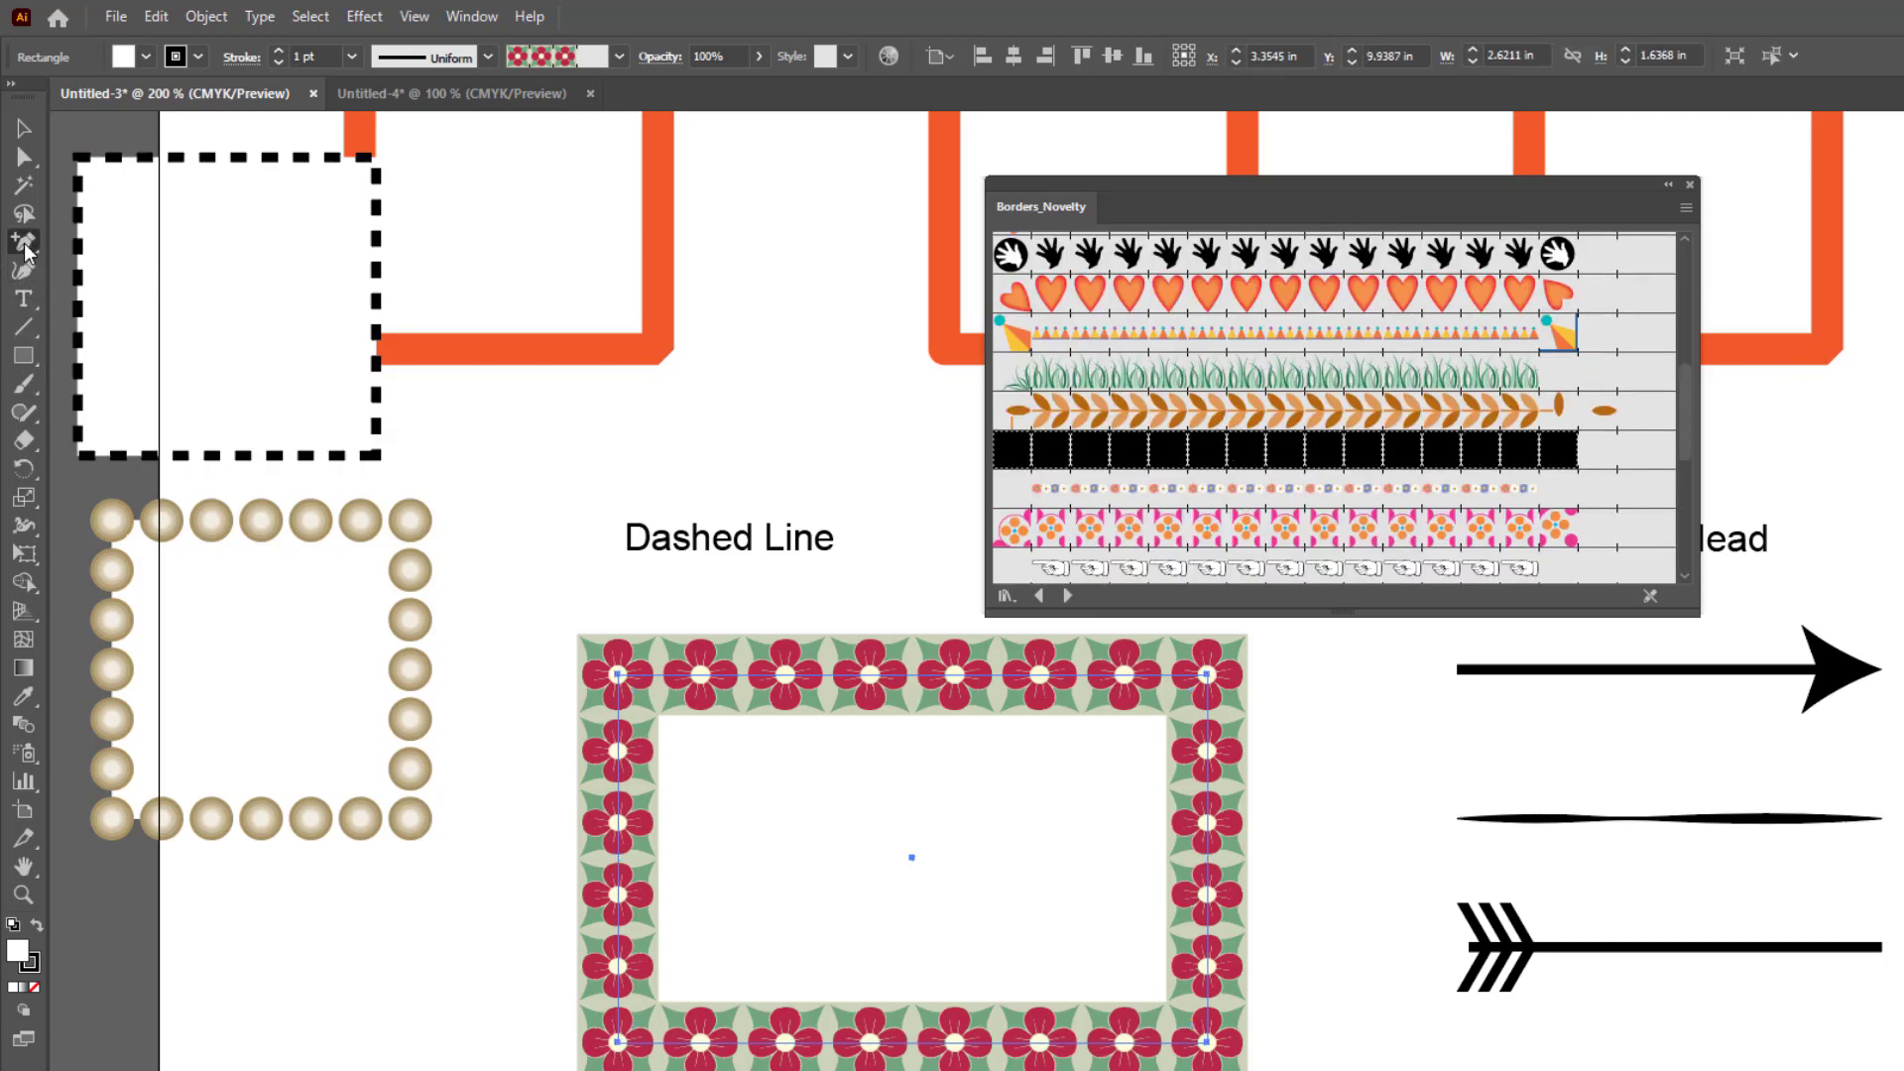
Step: Draw a wavy open path with the Pen tool below the pearl-bordered square and apply the Grass brush to it
{"action": "left_click_drag", "start_coordinate": [24, 242], "coordinate": [145, 246]}
{"action": "left_click", "coordinate": [177, 1017]}
{"action": "left_click_drag", "start_coordinate": [331, 988], "coordinate": [551, 1004]}
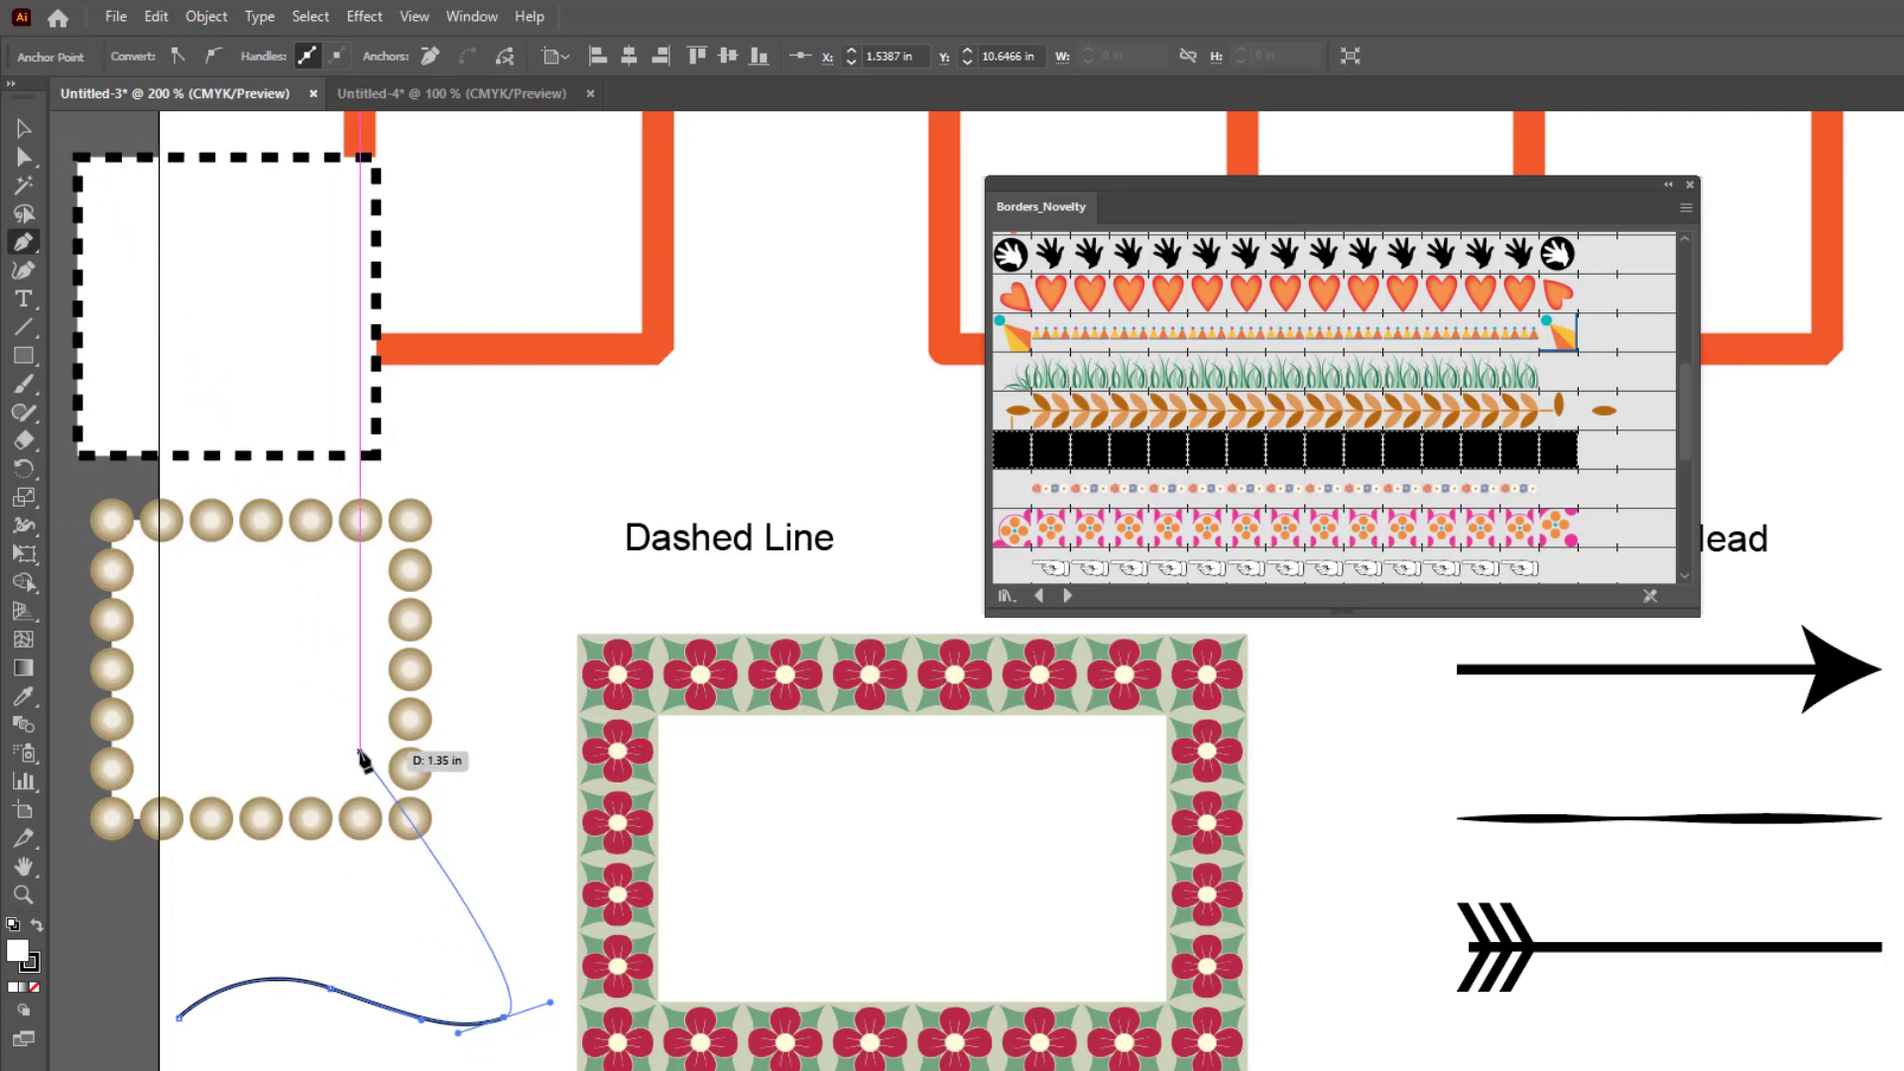
{"action": "key", "text": "Escape"}
{"action": "key", "text": "v"}
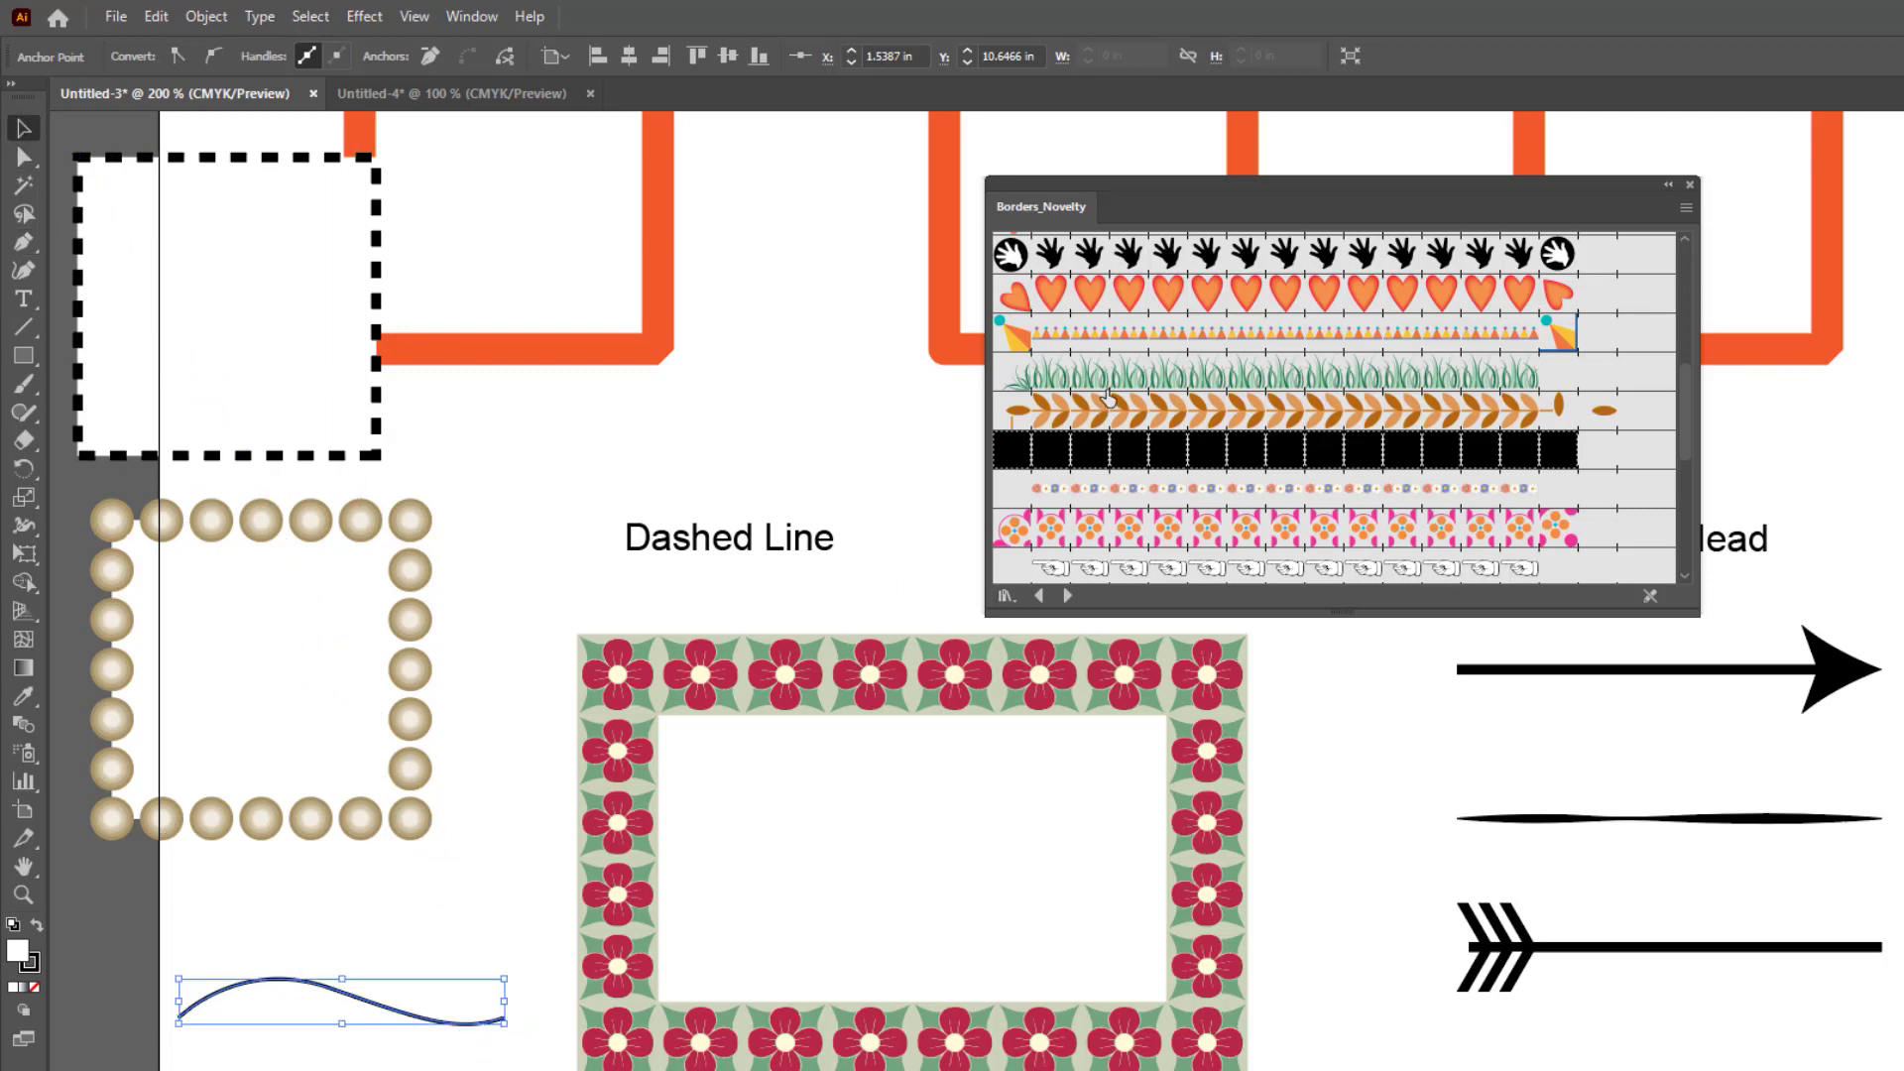
{"action": "left_click", "coordinate": [1134, 384]}
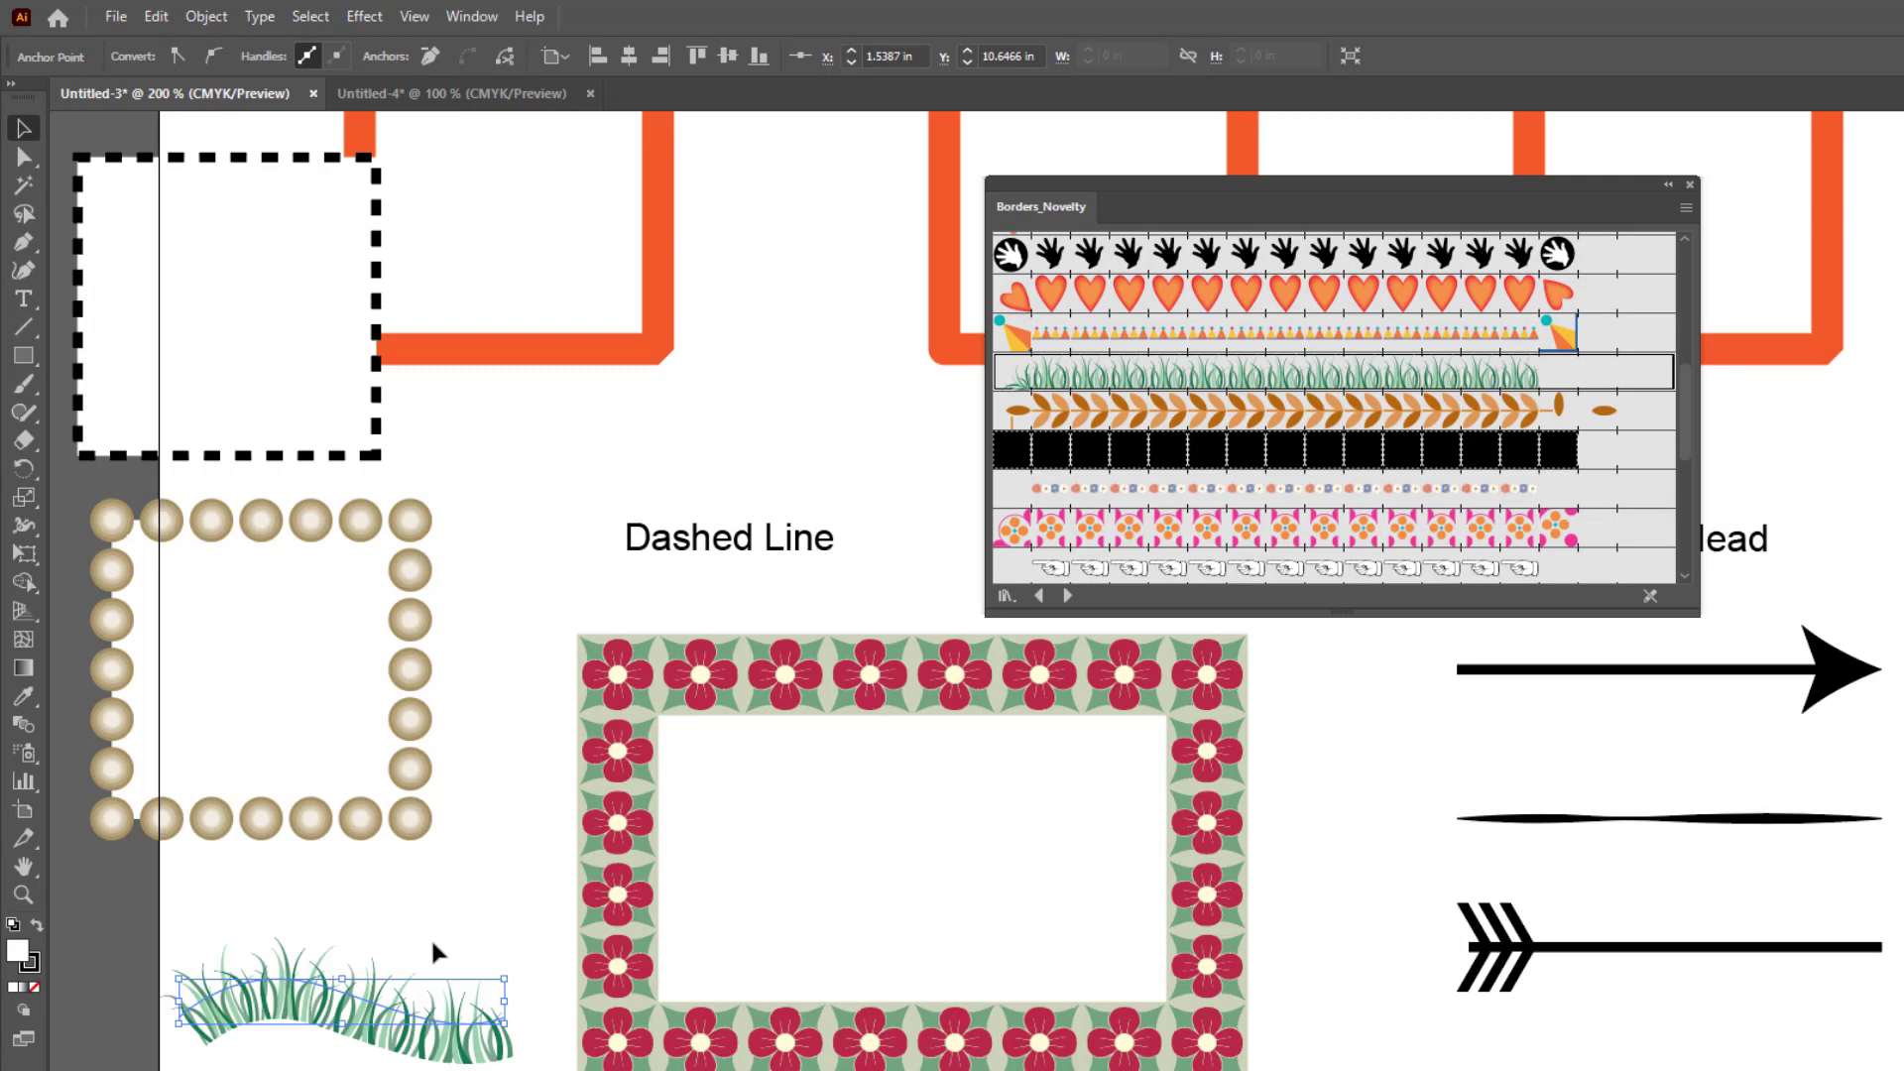
Step: Load the Decorative_Banners and Seals brush library and move the flower-bordered rectangle down to clear the space under Dashed Line
{"action": "left_click", "coordinate": [1069, 597]}
{"action": "left_click", "coordinate": [1069, 596]}
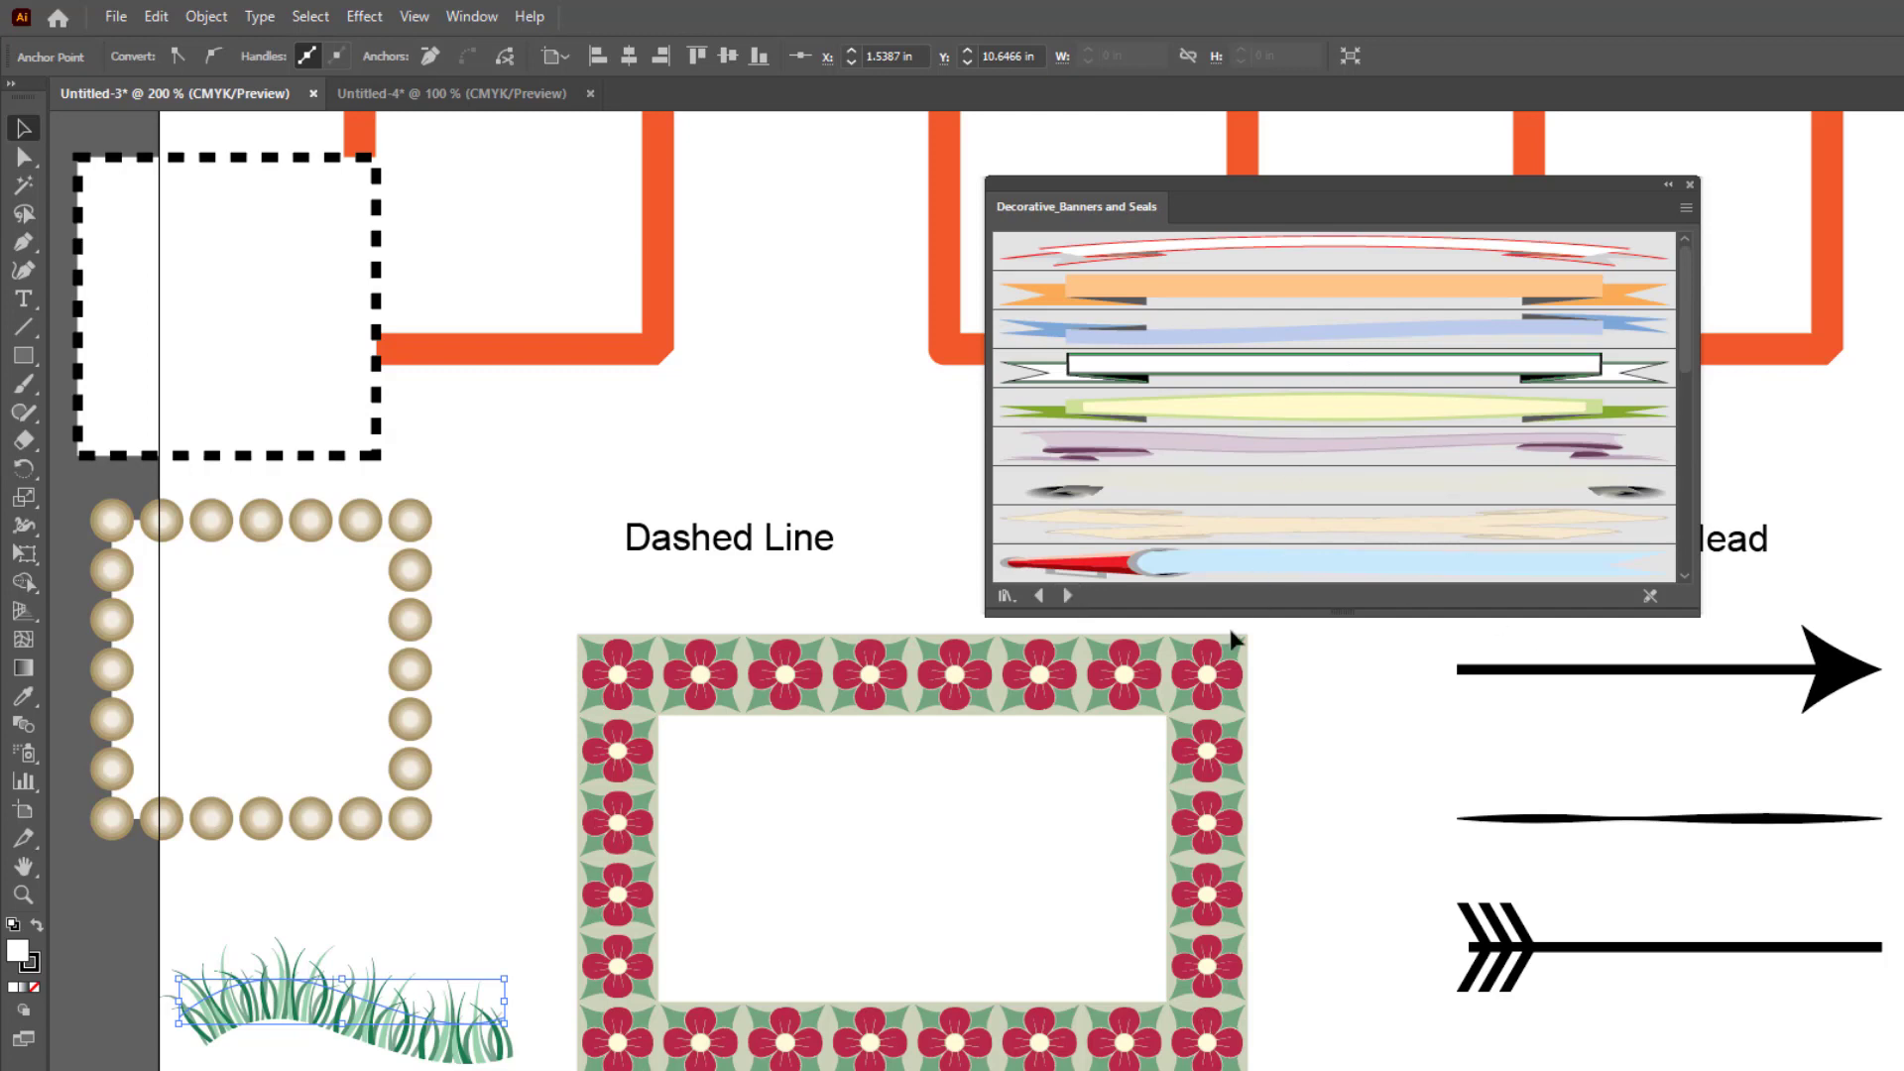
{"action": "left_click", "coordinate": [999, 711]}
{"action": "left_click_drag", "start_coordinate": [985, 701], "coordinate": [749, 1070]}
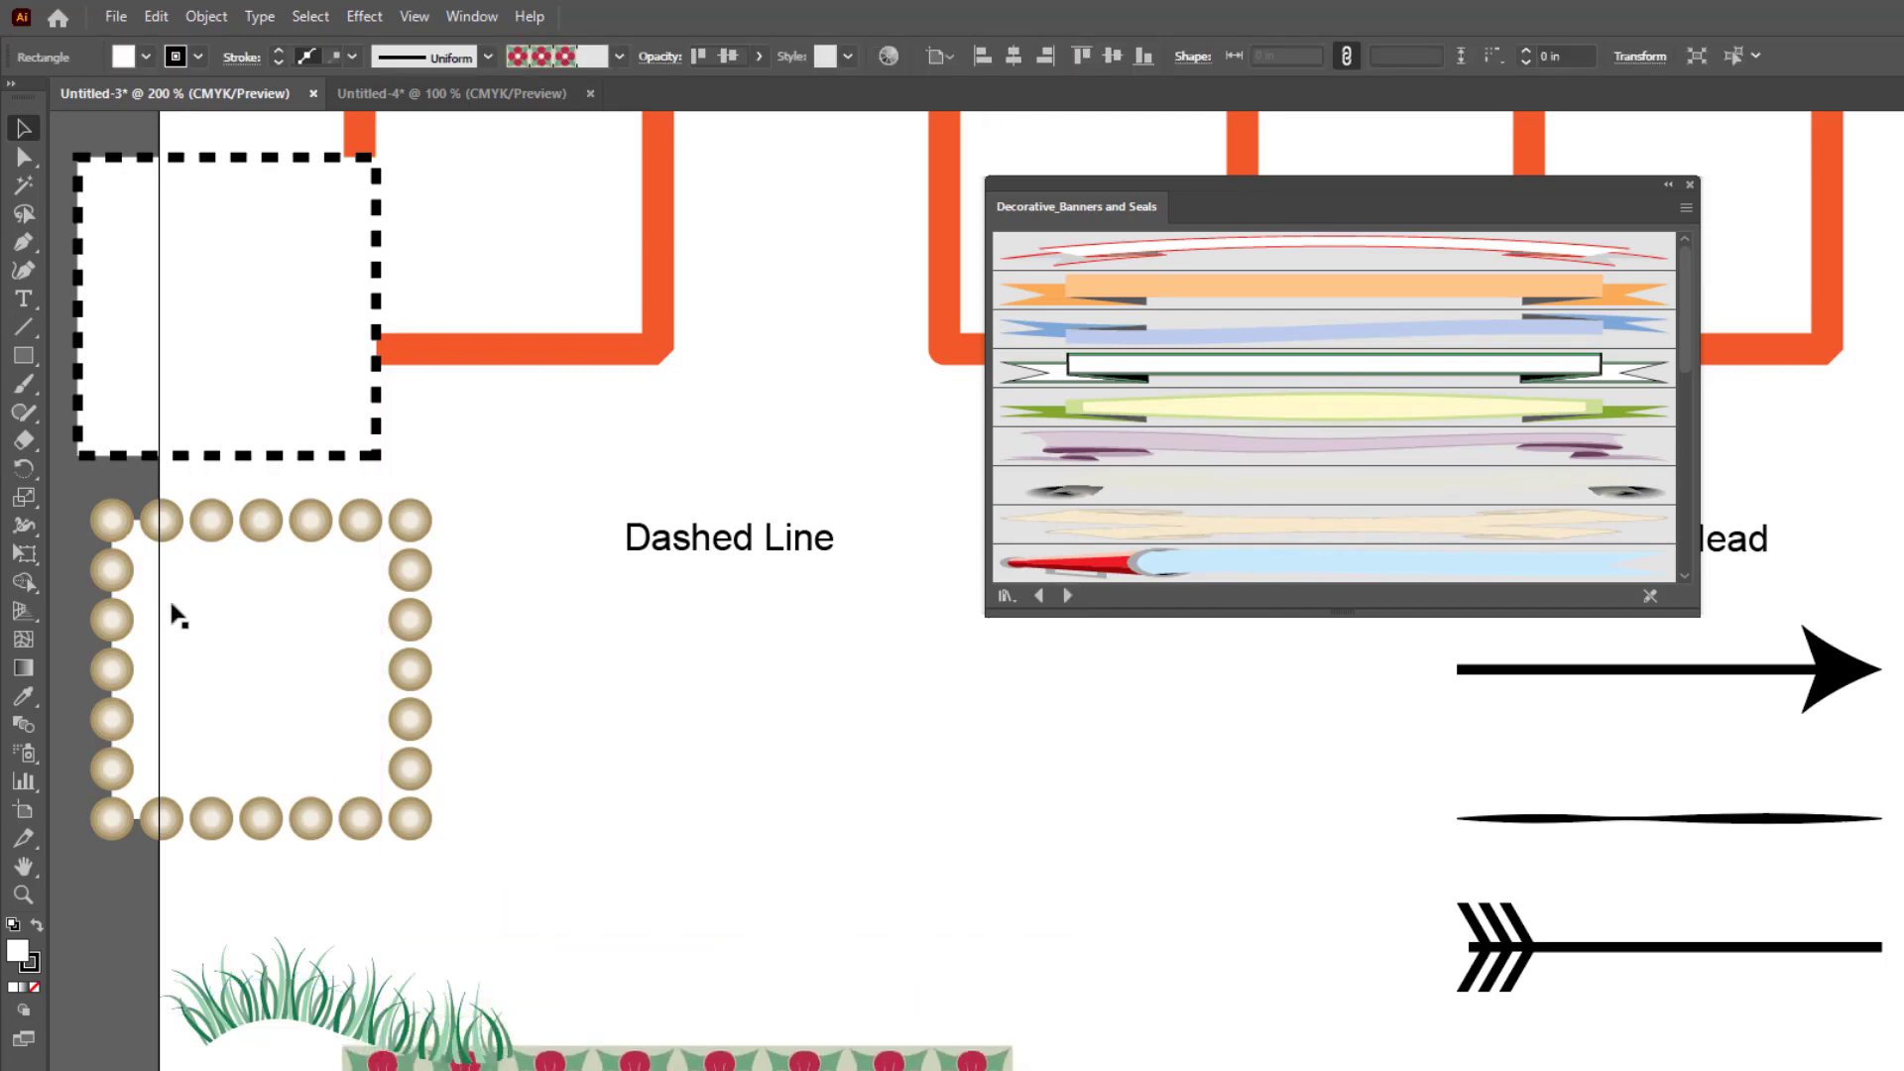
Step: Draw a horizontal line about 2.92 in long in the cleared space below the Dashed Line label
{"action": "left_click", "coordinate": [24, 330]}
{"action": "left_click", "coordinate": [750, 833]}
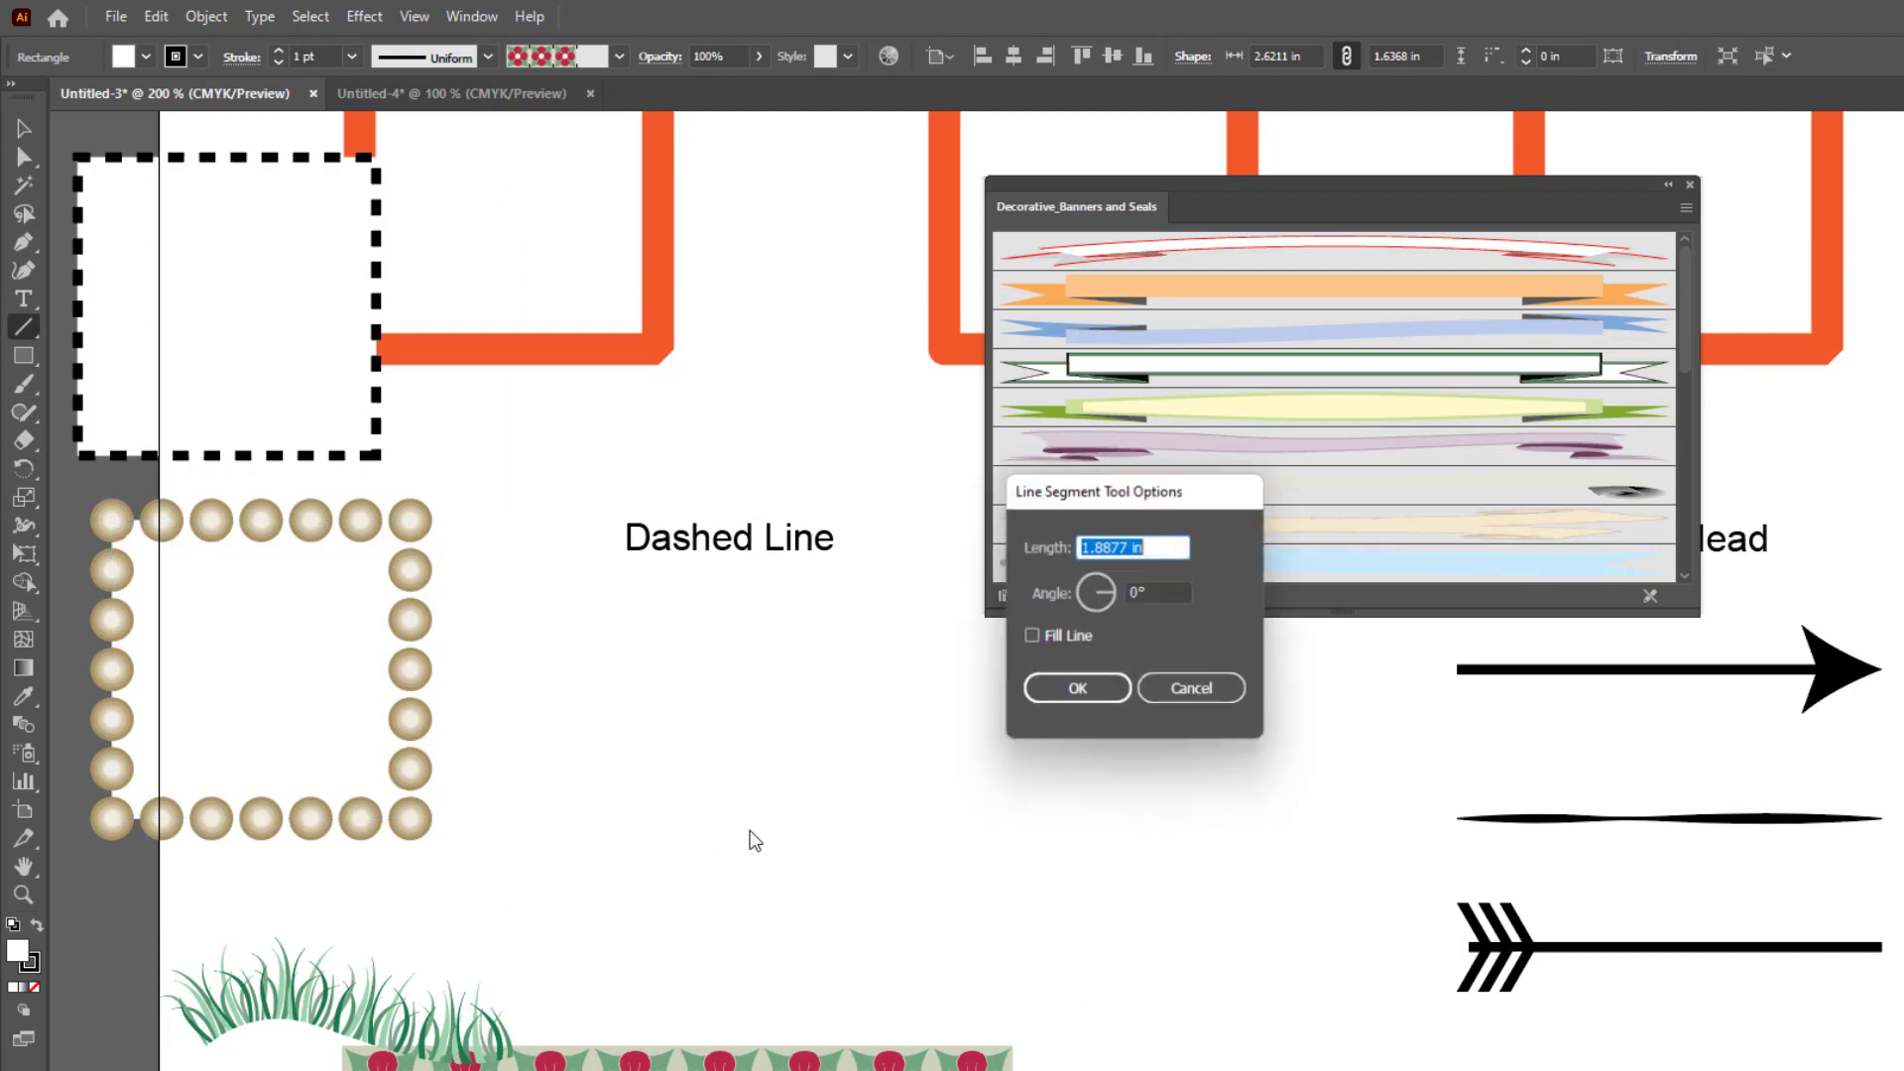
{"action": "left_click", "coordinate": [1189, 686]}
{"action": "left_click_drag", "start_coordinate": [586, 825], "coordinate": [1243, 826]}
{"action": "key", "text": "v"}
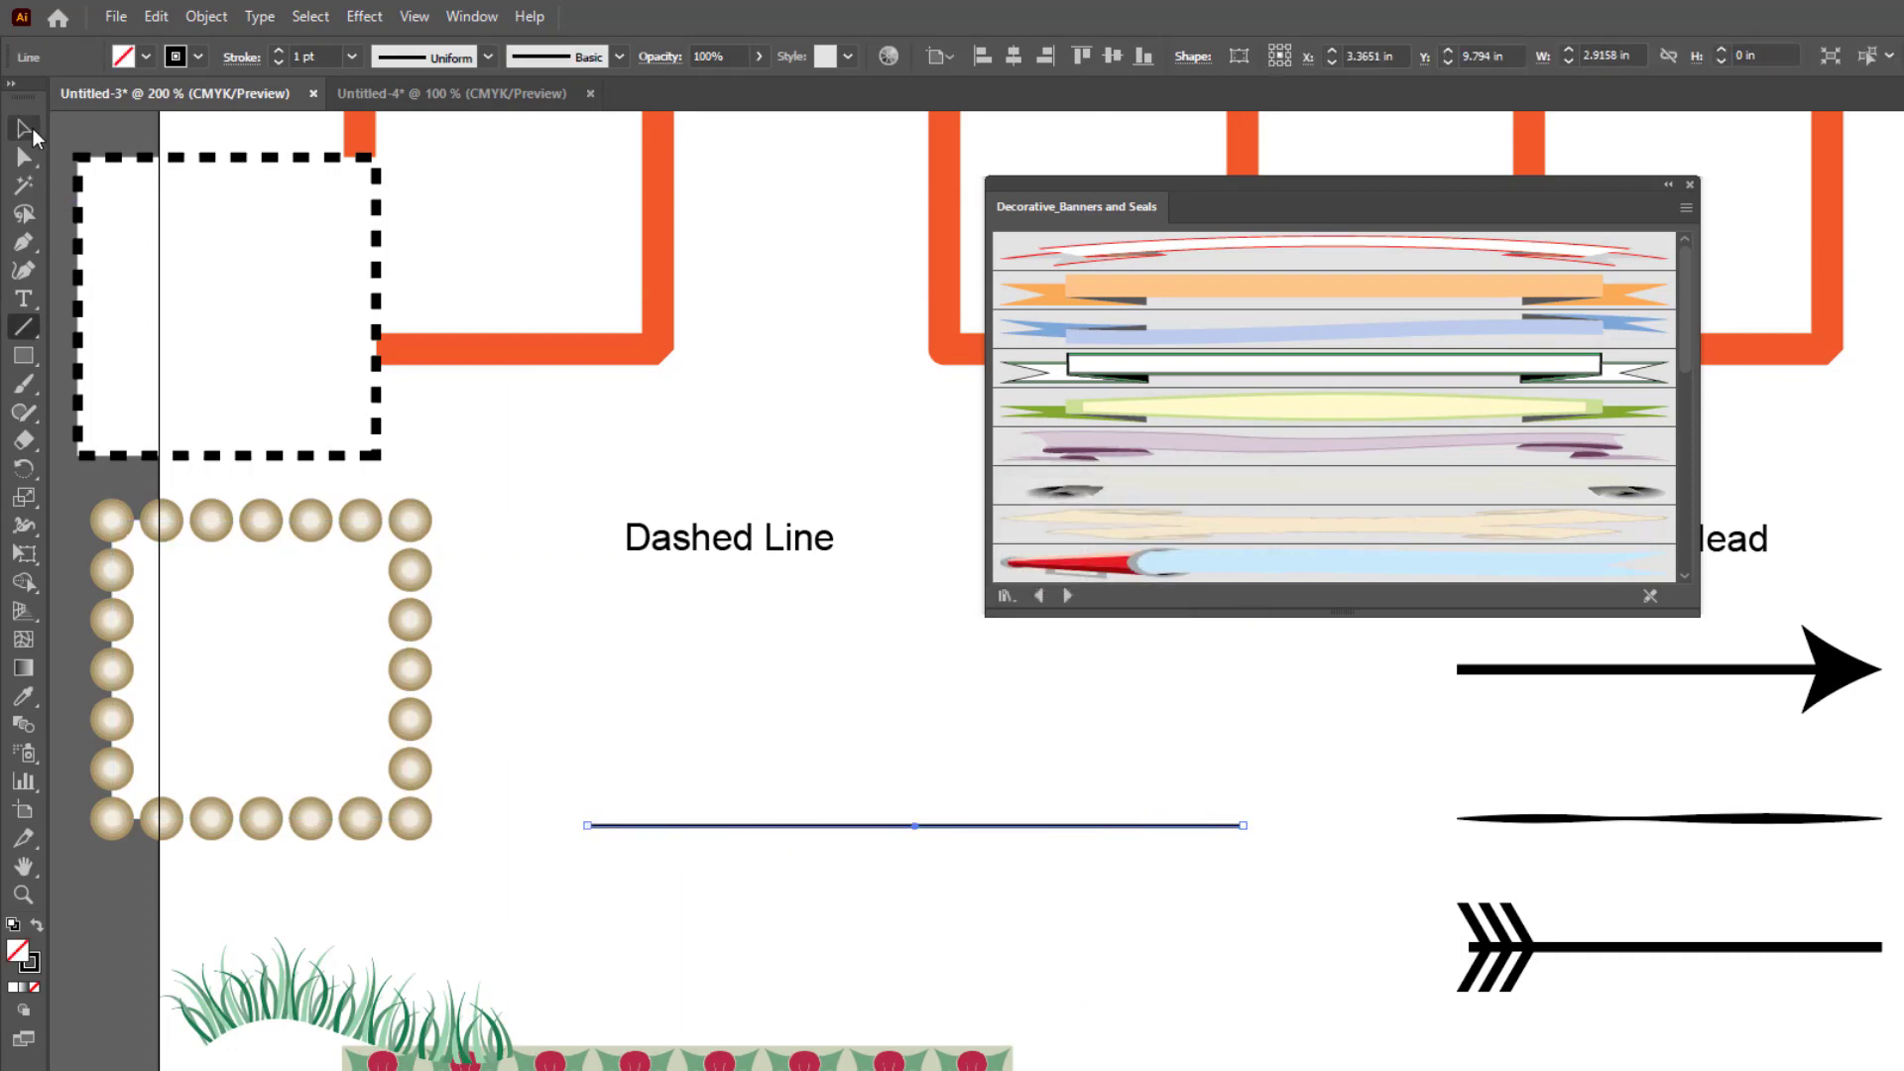
Step: Try several ribbon banner brushes on the line, including the orange ribbon and the white ribbon with green edges
{"action": "left_click", "coordinate": [1377, 246]}
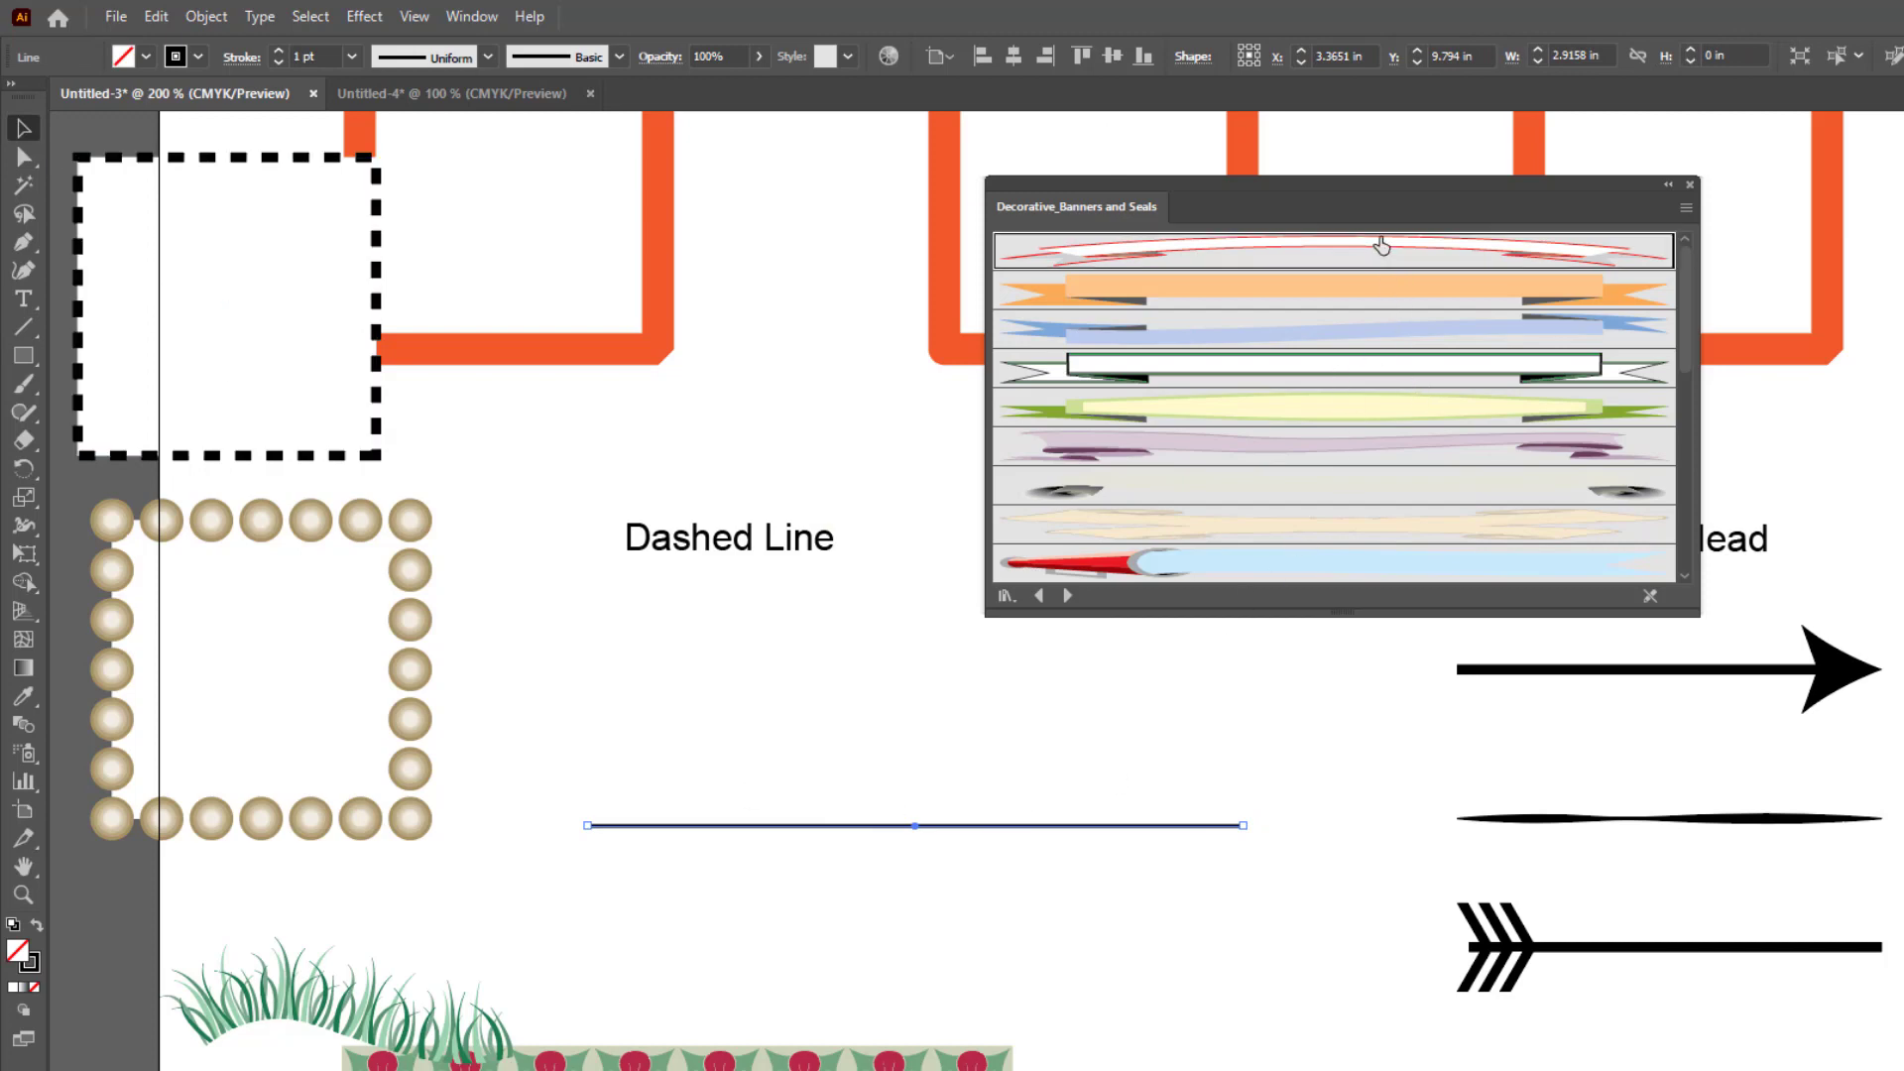
{"action": "left_click", "coordinate": [1306, 315]}
{"action": "left_click", "coordinate": [1290, 412]}
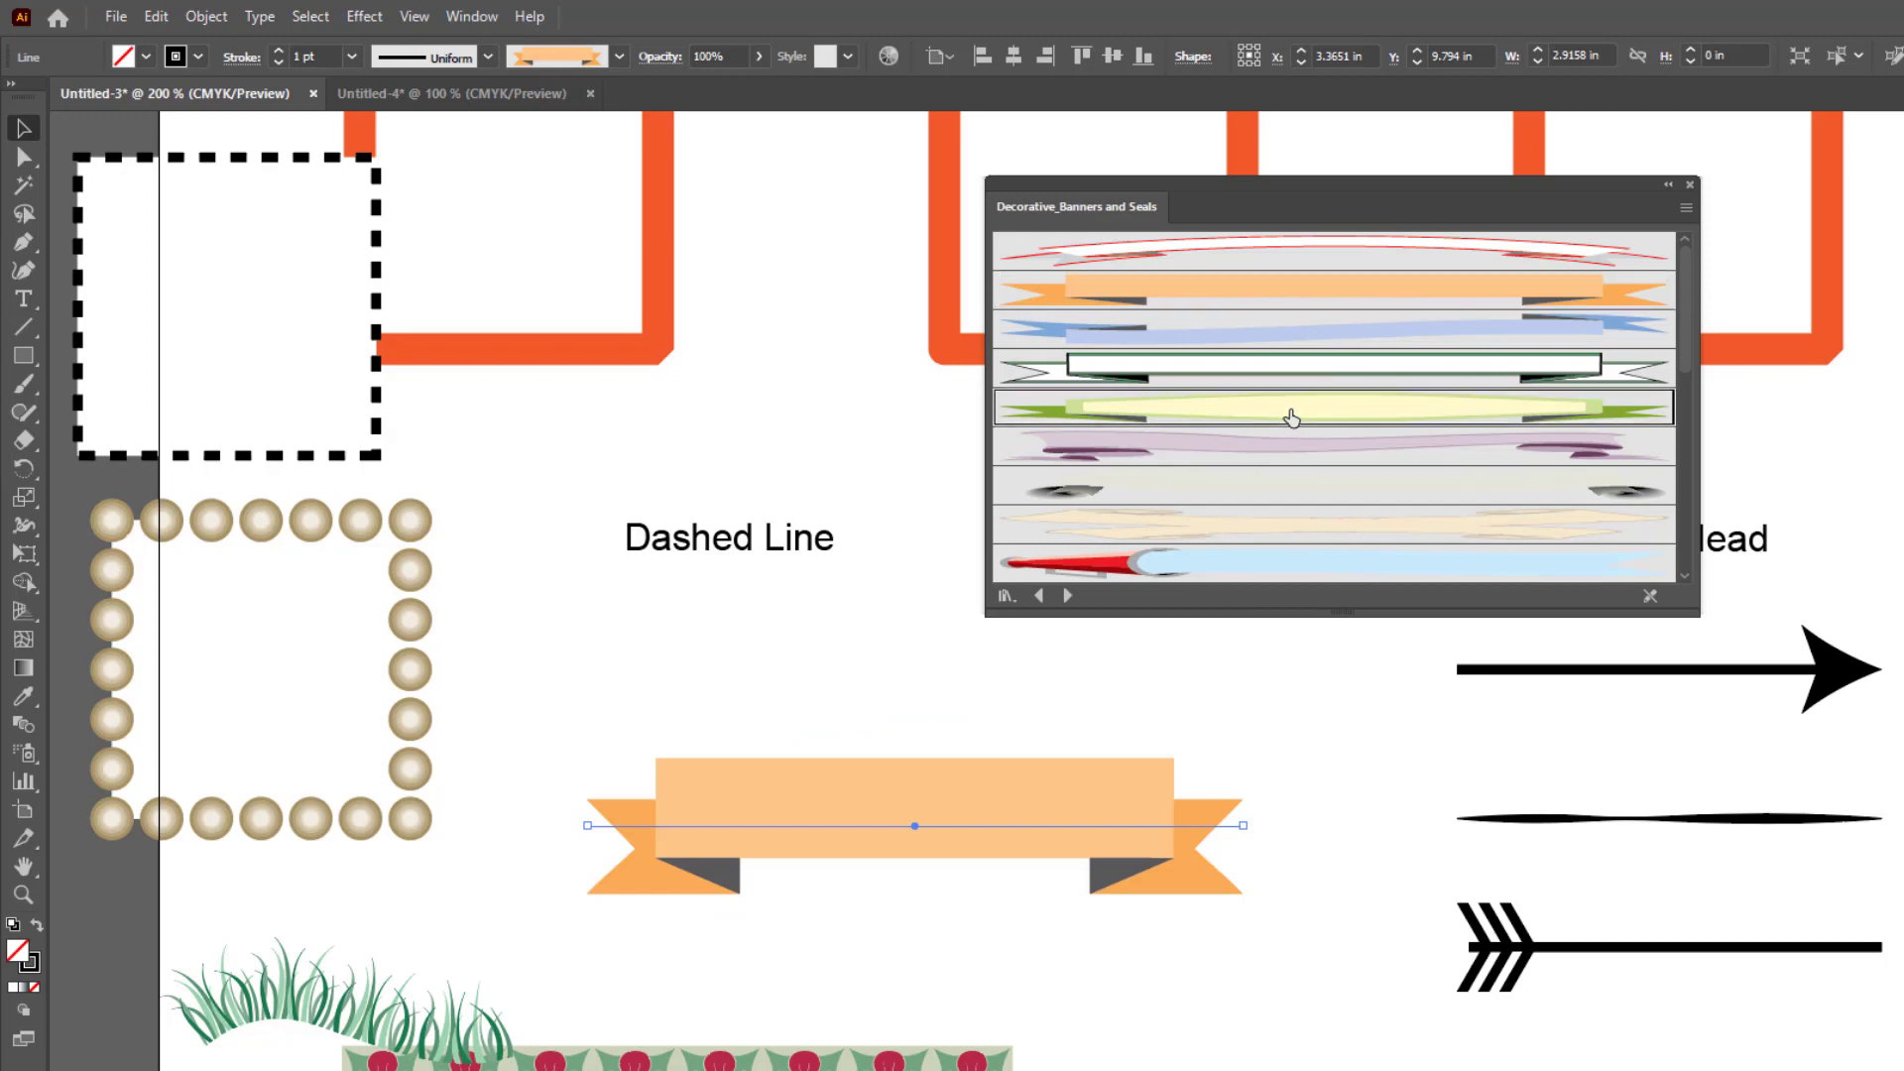
{"action": "left_click", "coordinate": [1280, 468]}
{"action": "left_click", "coordinate": [1287, 381]}
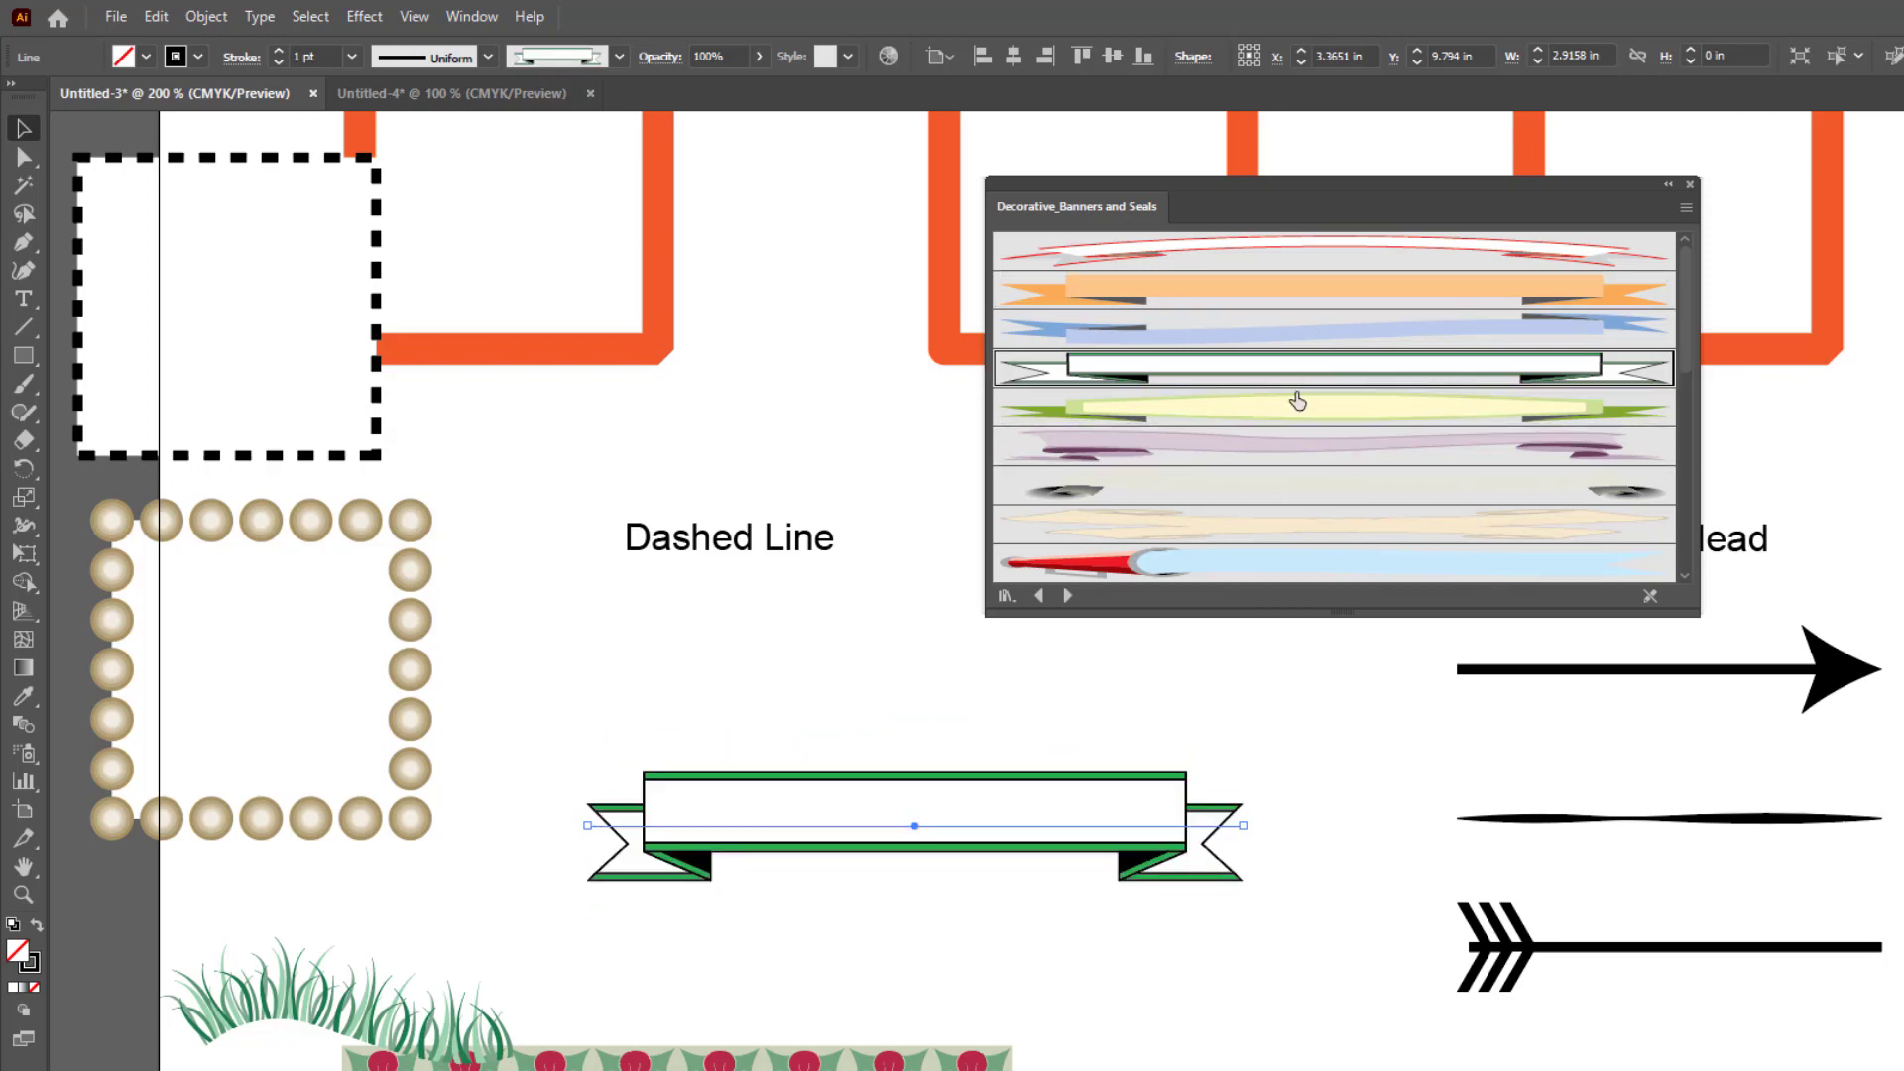
Step: Try the arrow-through-frame banner and the black-and-grey diamond ornament banner on the line
{"action": "scroll", "coordinate": [1260, 476], "scroll_direction": "down", "scroll_amount": 3}
{"action": "left_click", "coordinate": [1232, 437]}
{"action": "left_click", "coordinate": [1224, 405]}
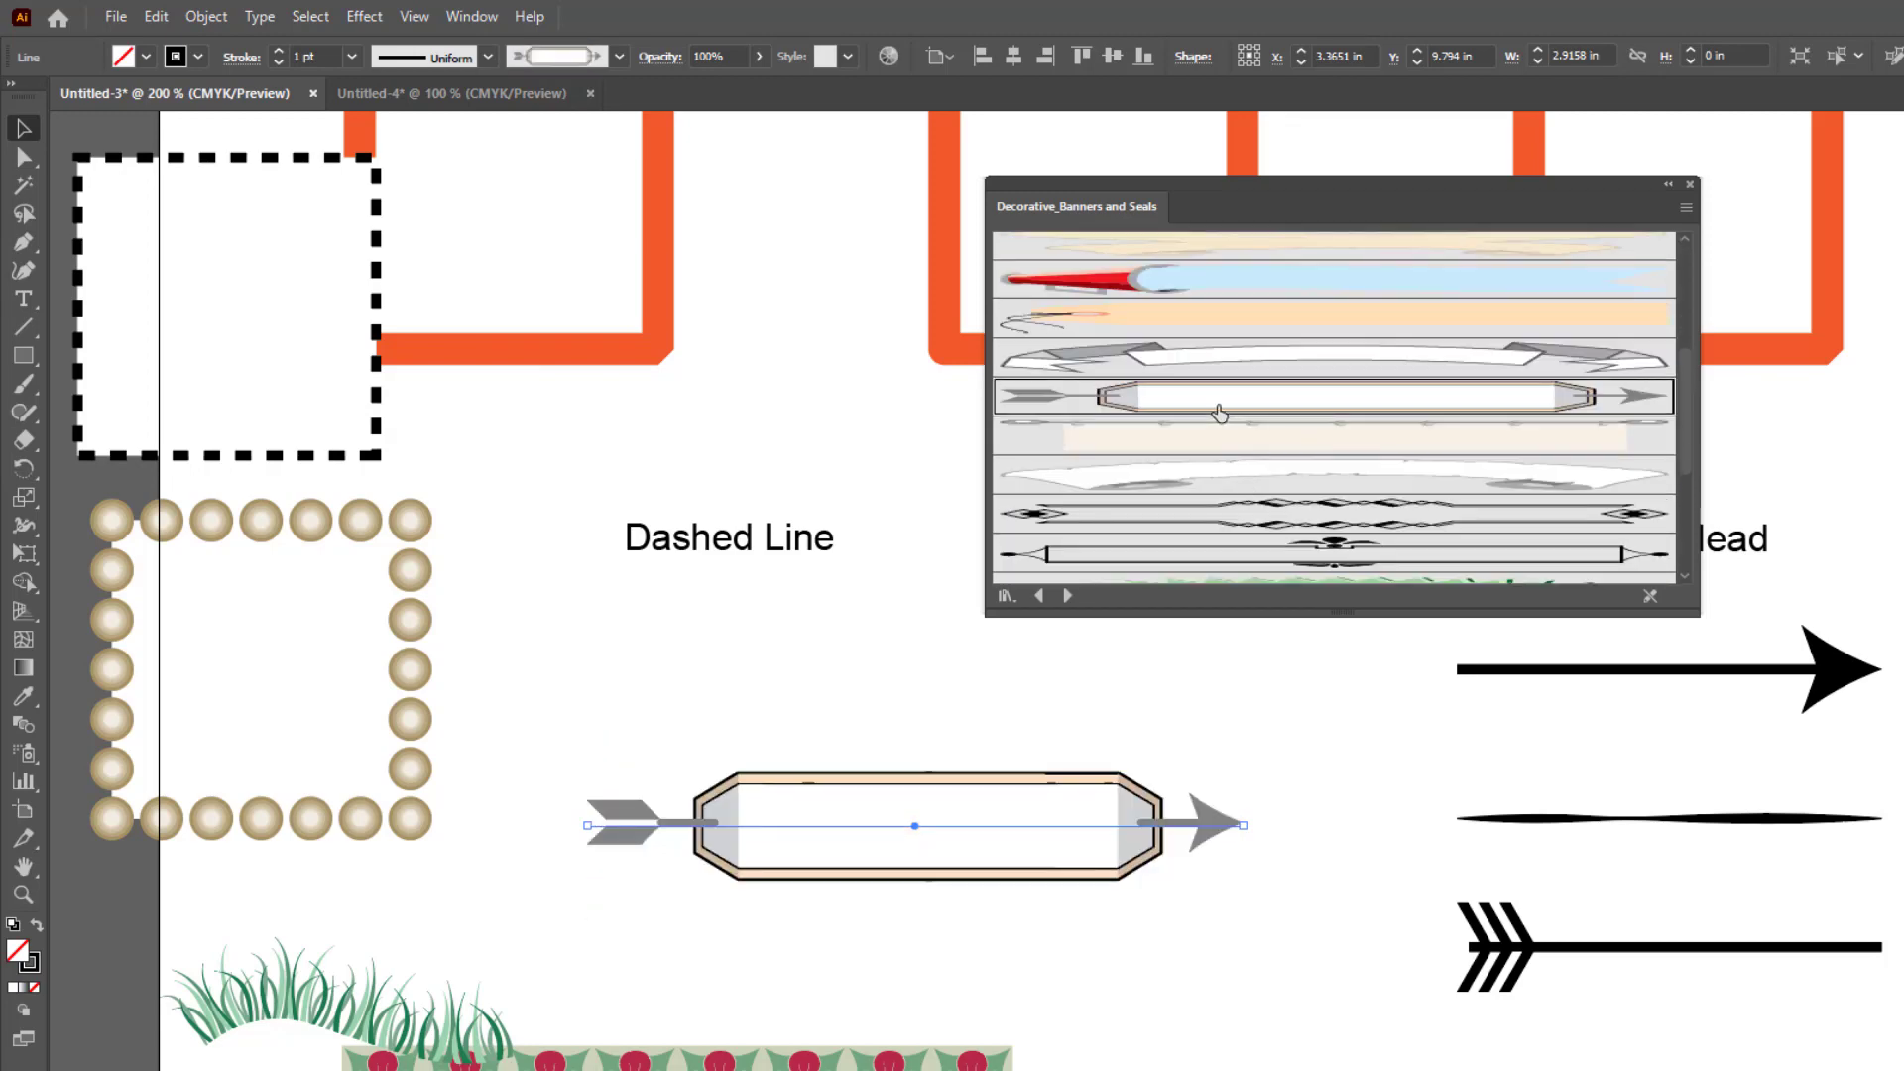
{"action": "left_click", "coordinate": [1250, 512]}
{"action": "scroll", "coordinate": [1265, 531], "scroll_direction": "down", "scroll_amount": 3}
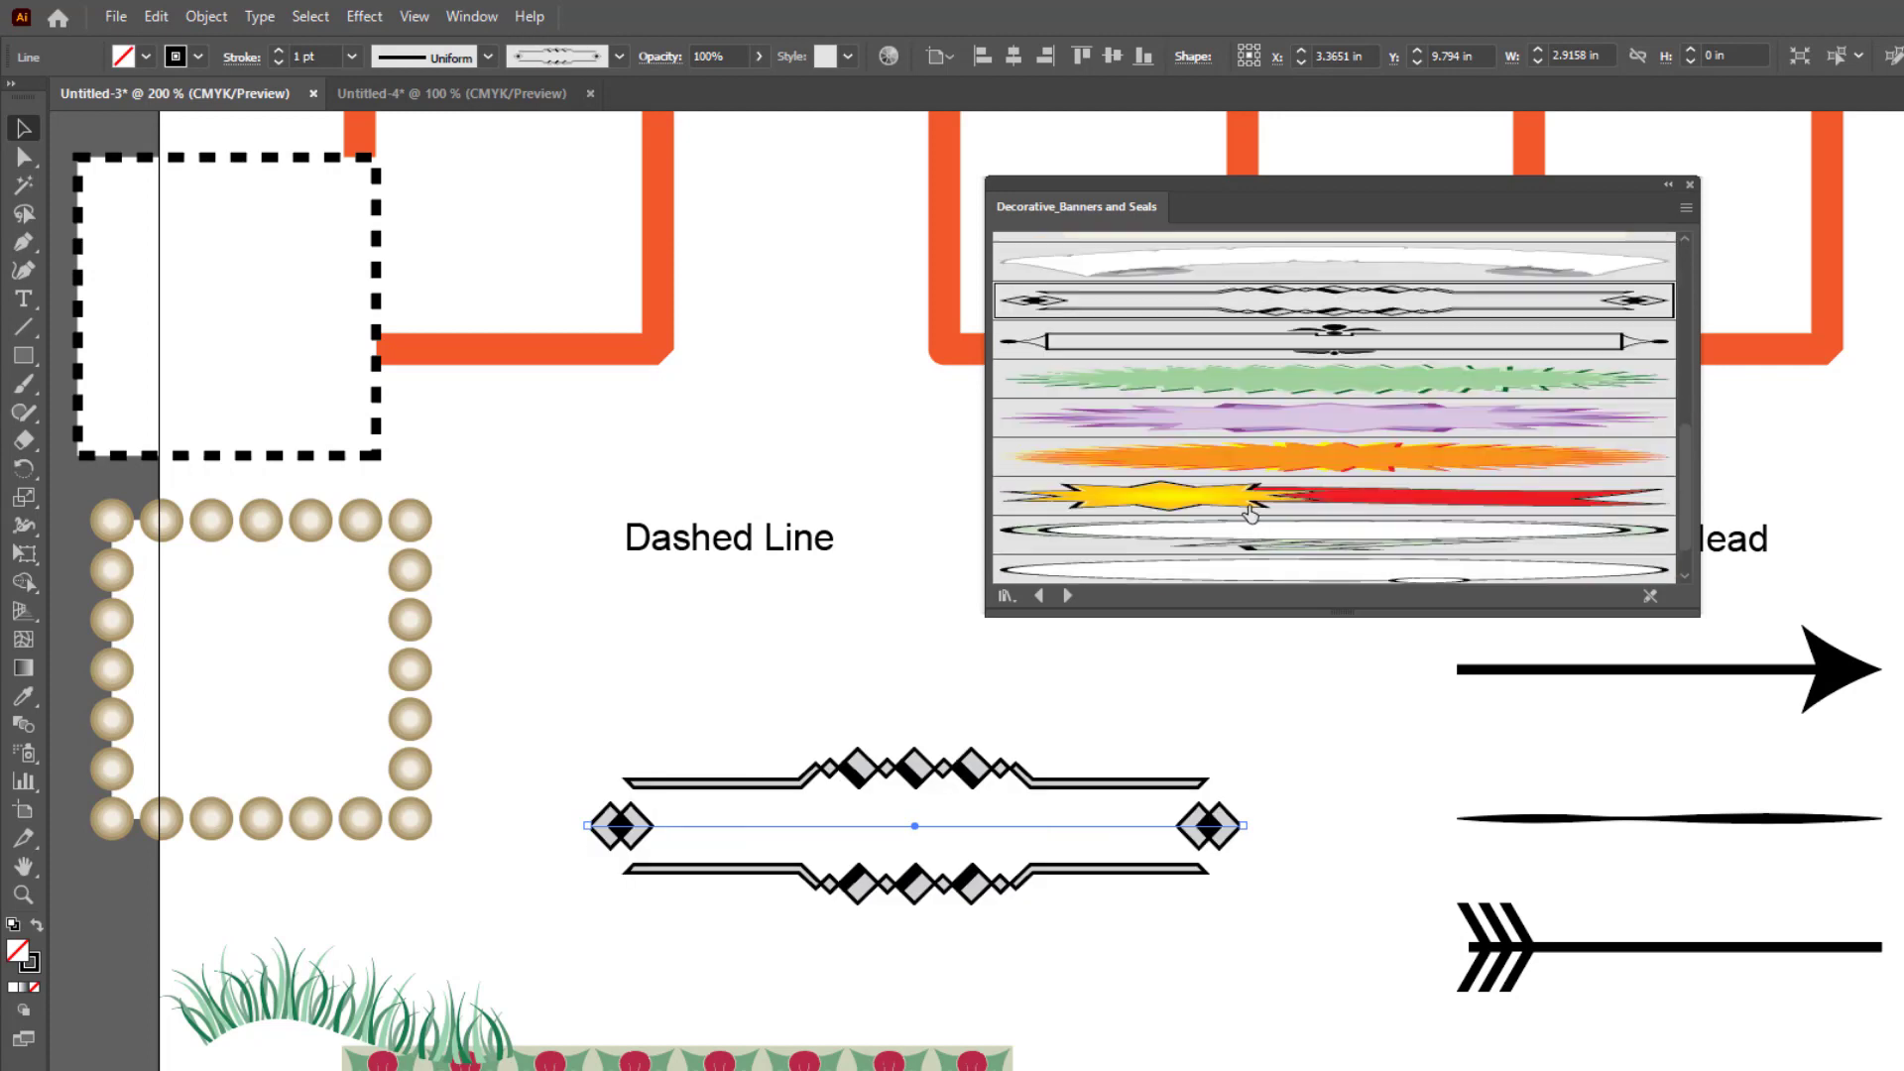
Step: Try the orange starburst on the line, apply the thought-bubble brush, and close the brush library after viewing Decorative_Scatter
{"action": "left_click", "coordinate": [1250, 507]}
{"action": "left_click", "coordinate": [1252, 458]}
{"action": "scroll", "coordinate": [1245, 496], "scroll_direction": "down", "scroll_amount": 1}
{"action": "left_click", "coordinate": [1240, 501]}
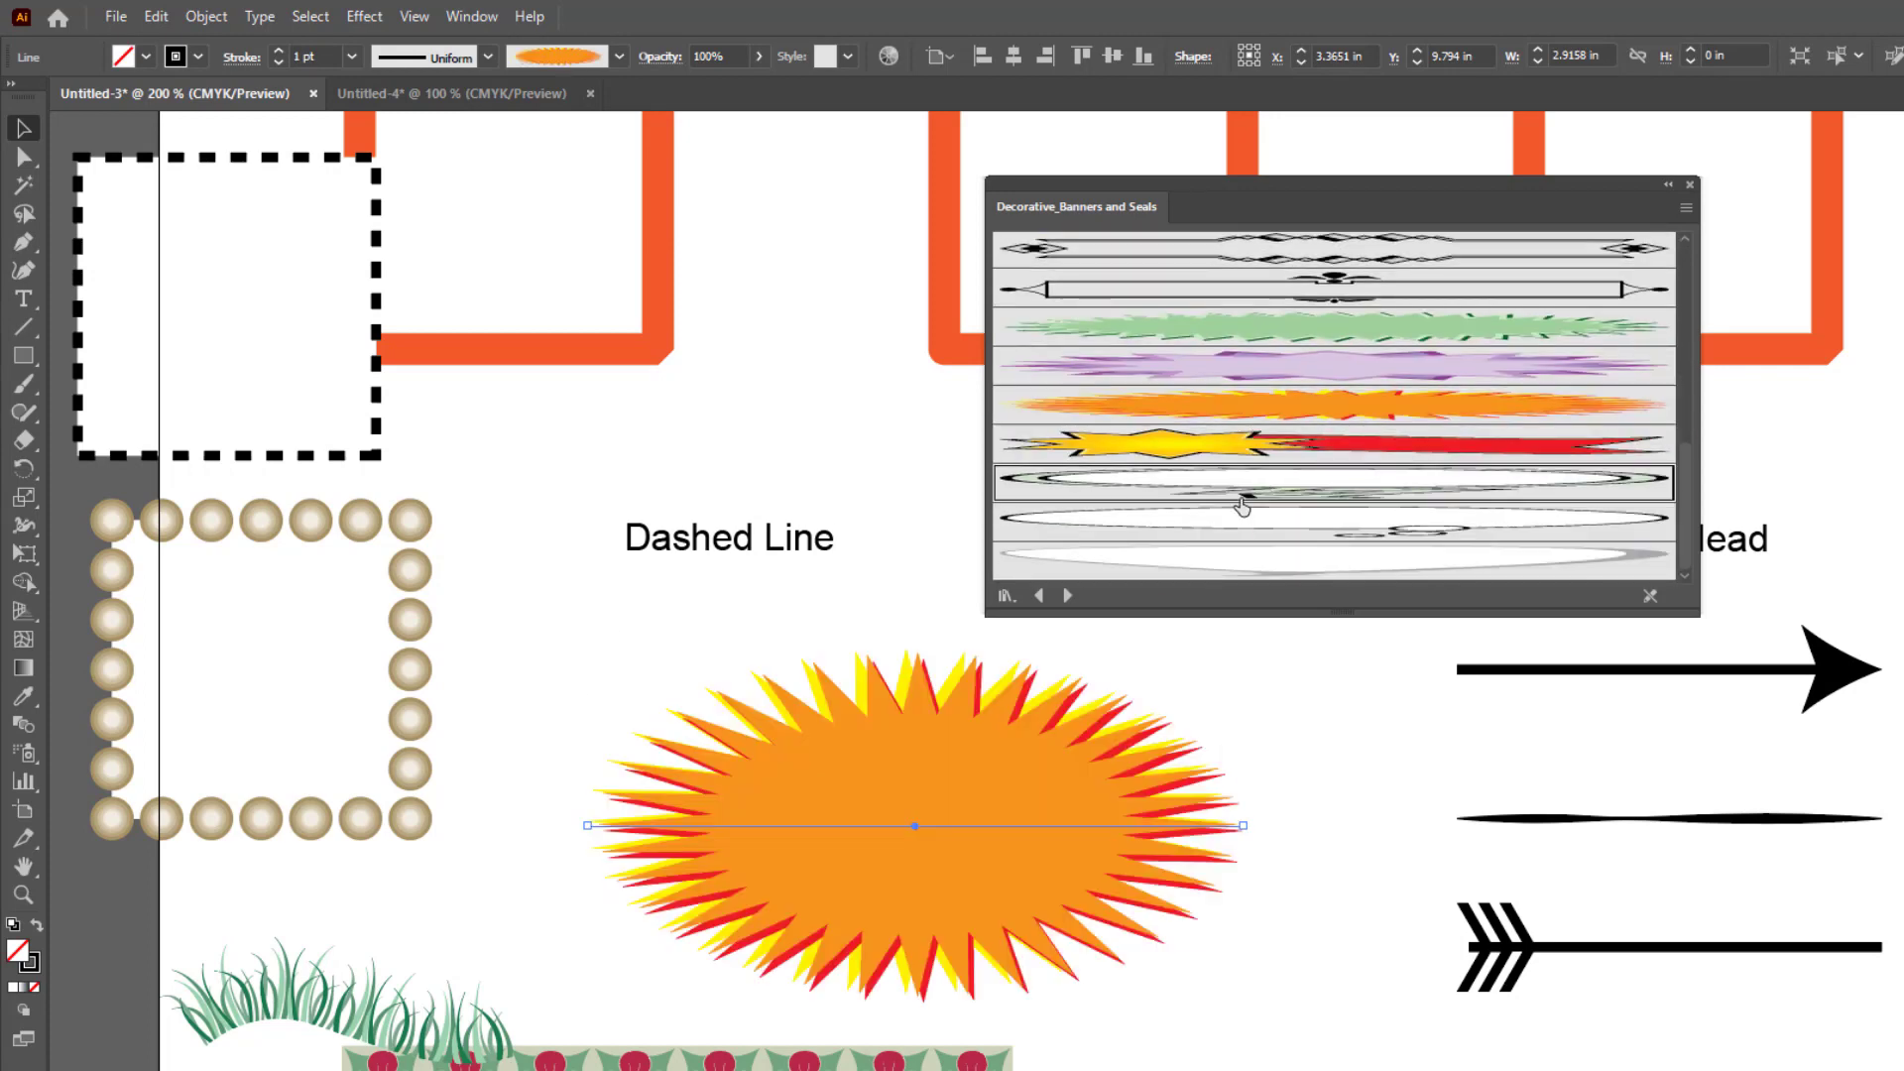
{"action": "left_click", "coordinate": [1246, 519]}
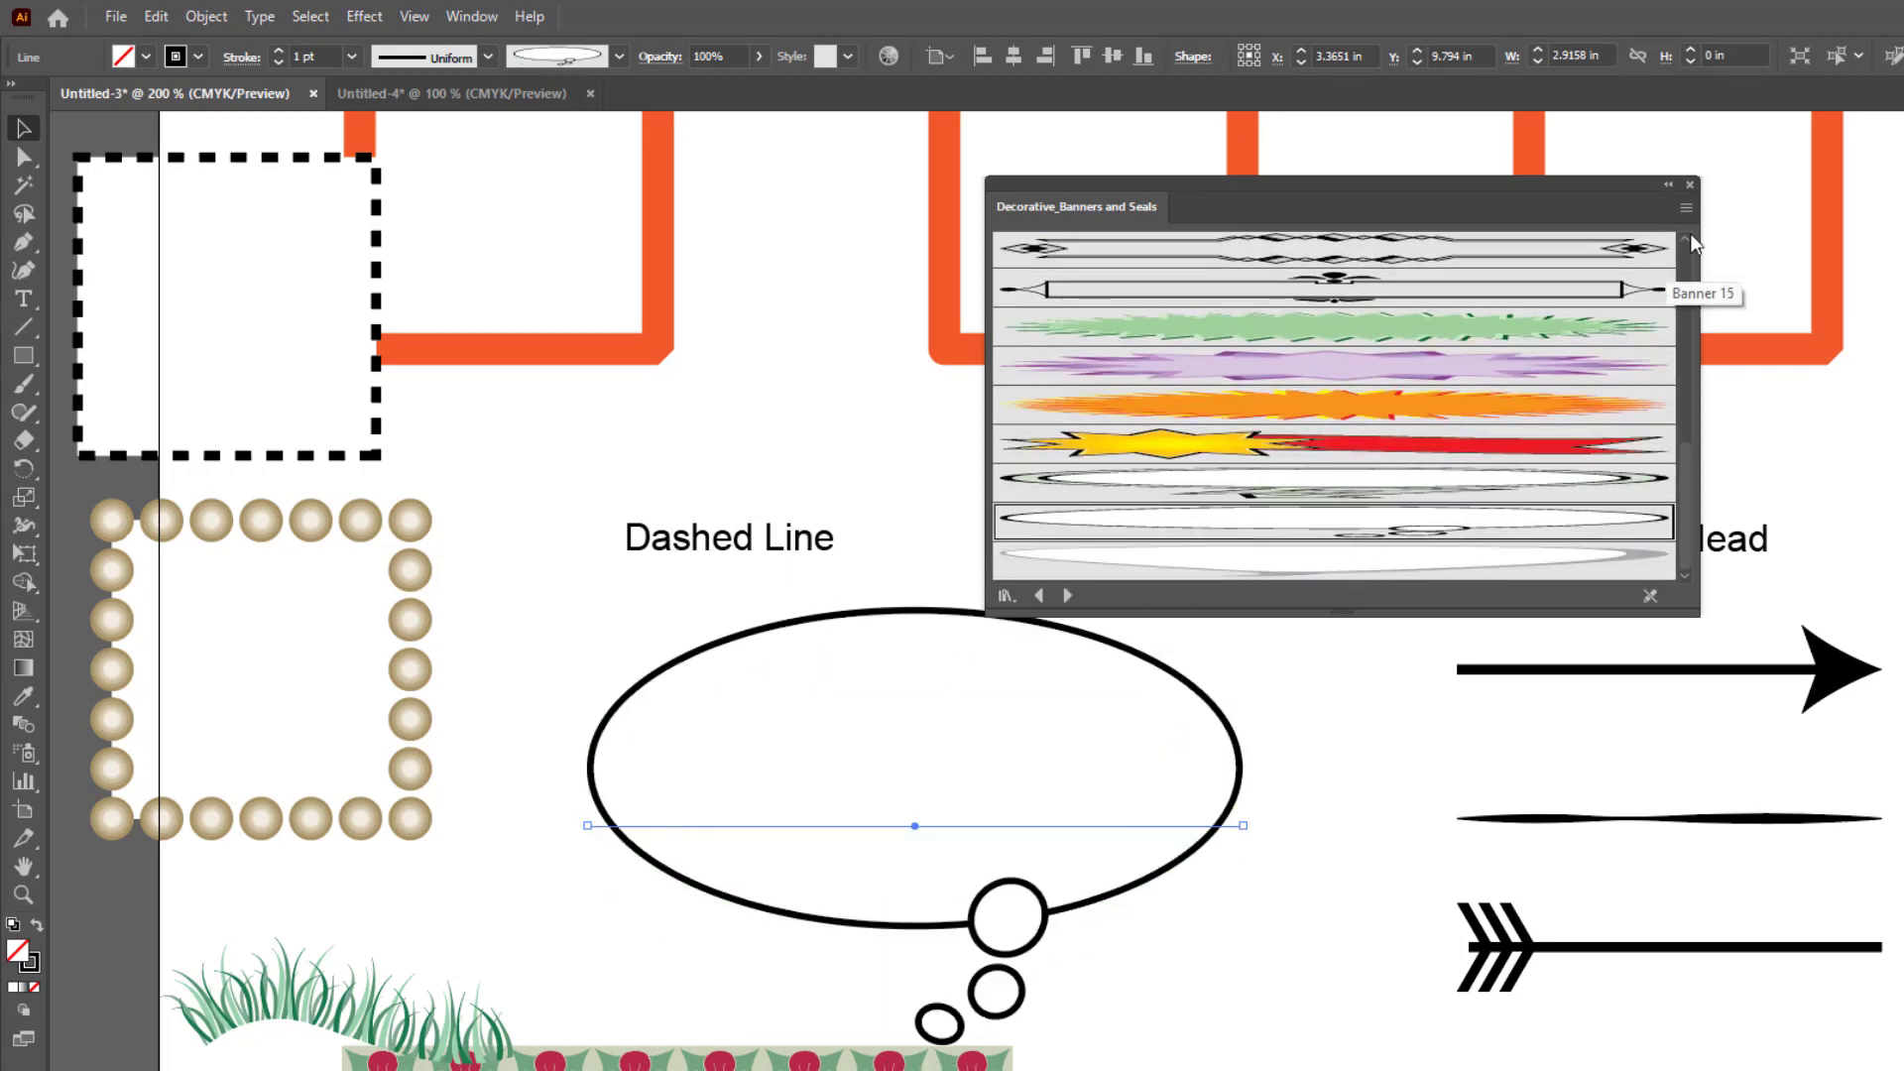
{"action": "left_click", "coordinate": [1069, 595]}
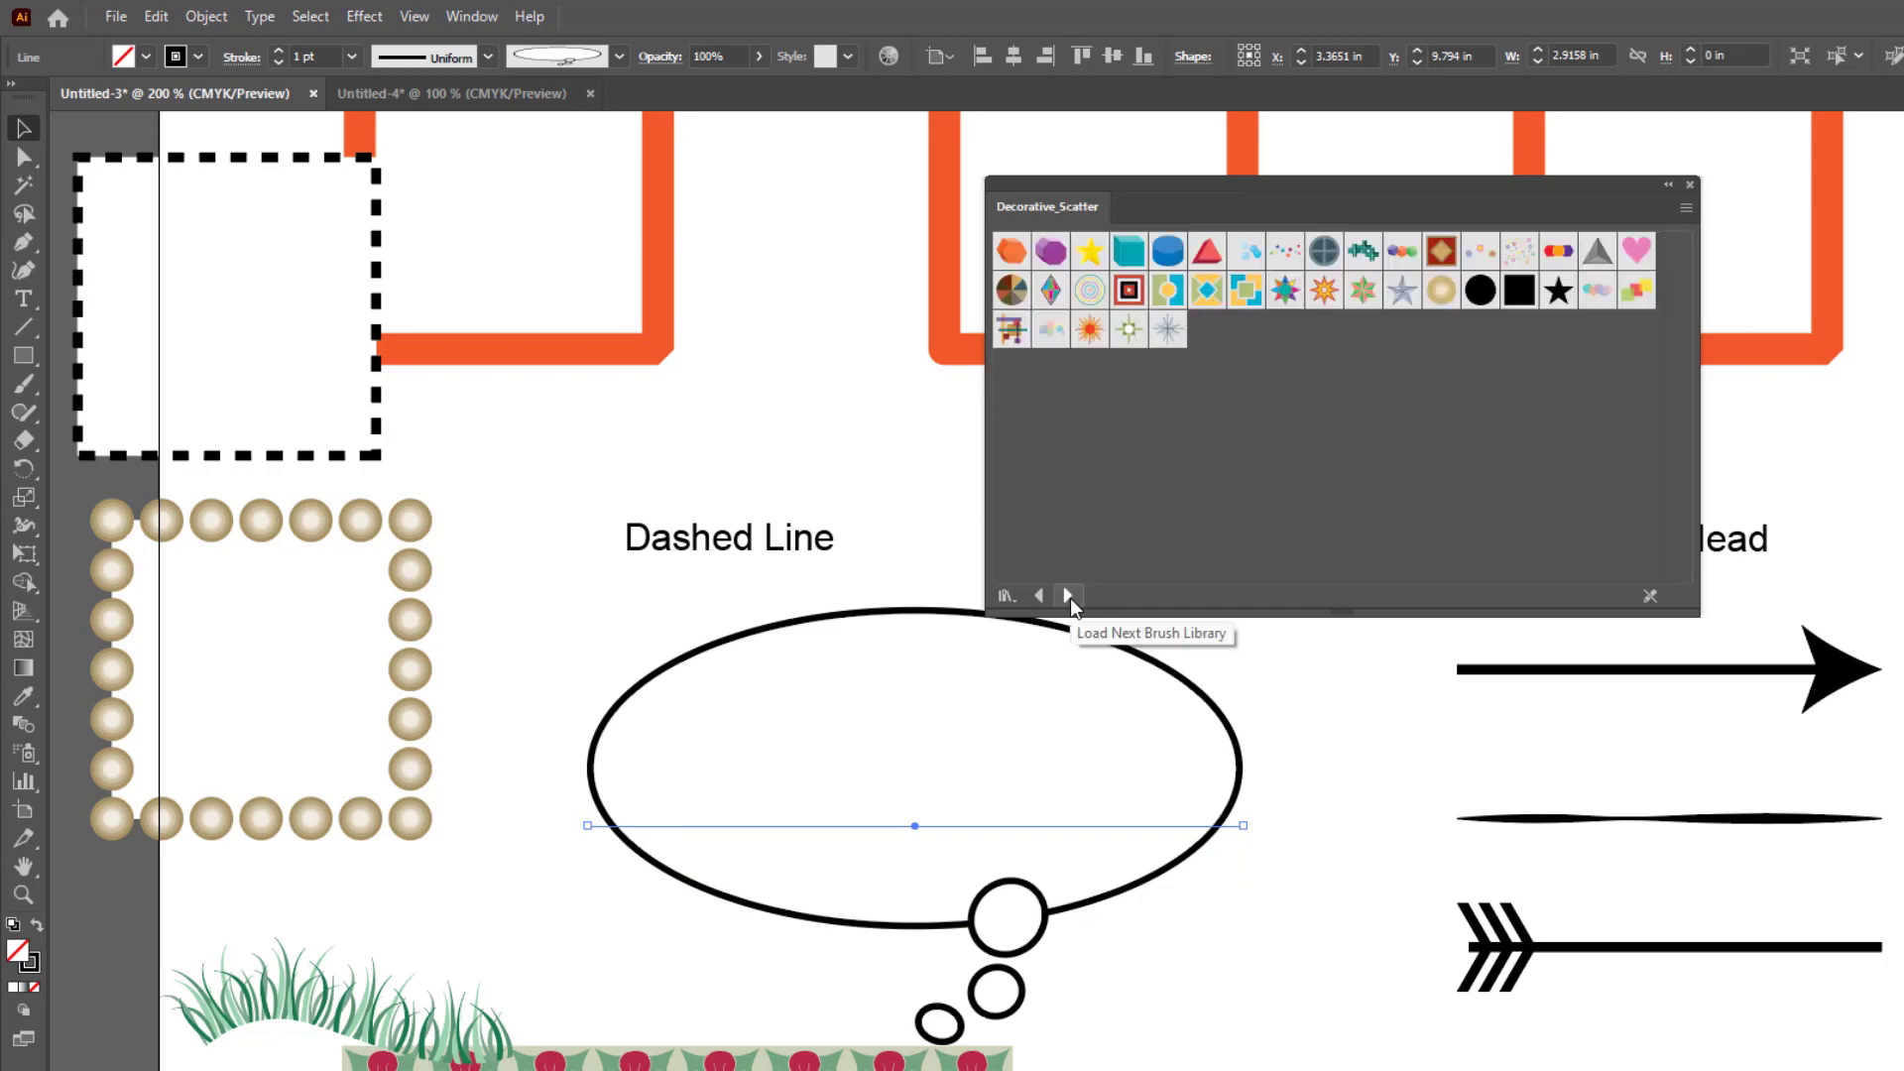
{"action": "left_click", "coordinate": [1691, 187]}
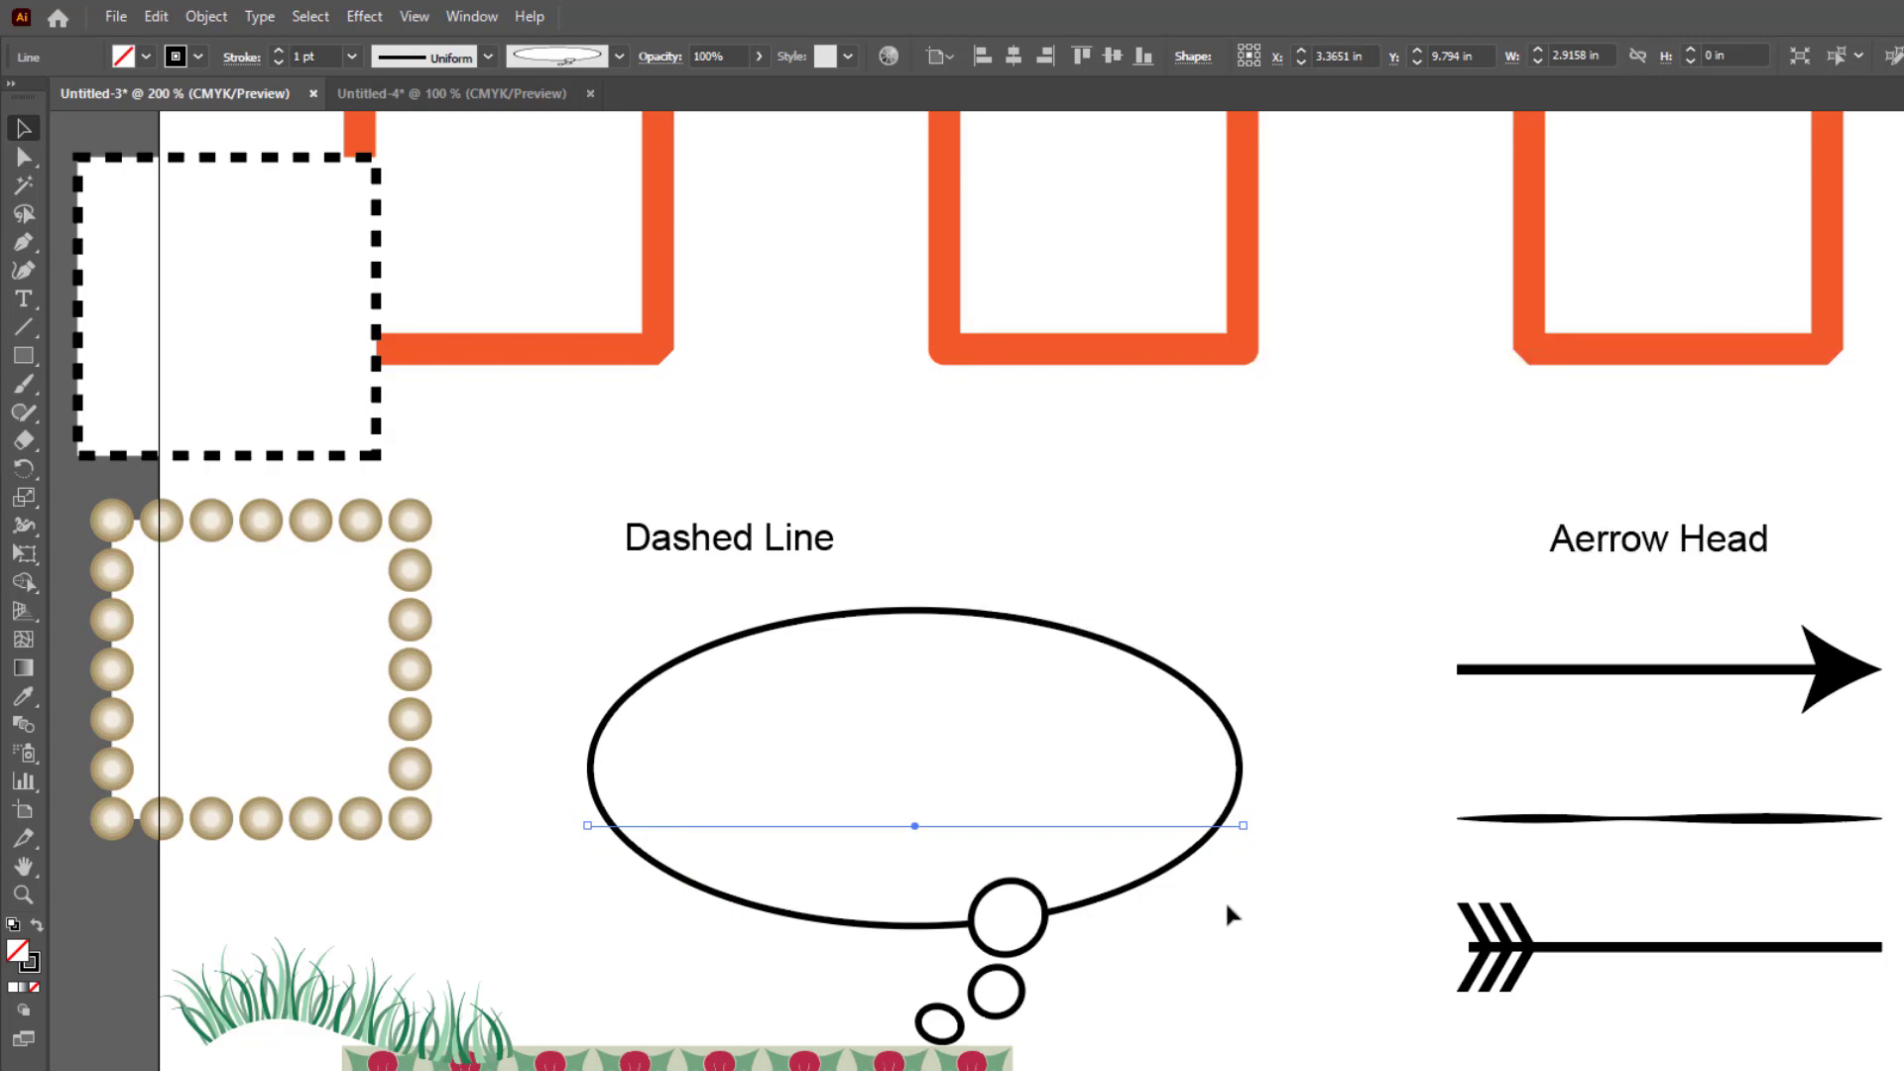
Step: Draw a horizontal line about 1.96 in long above and between the thought bubble and the arrow examples
{"action": "left_click_drag", "start_coordinate": [1330, 731], "coordinate": [698, 660]}
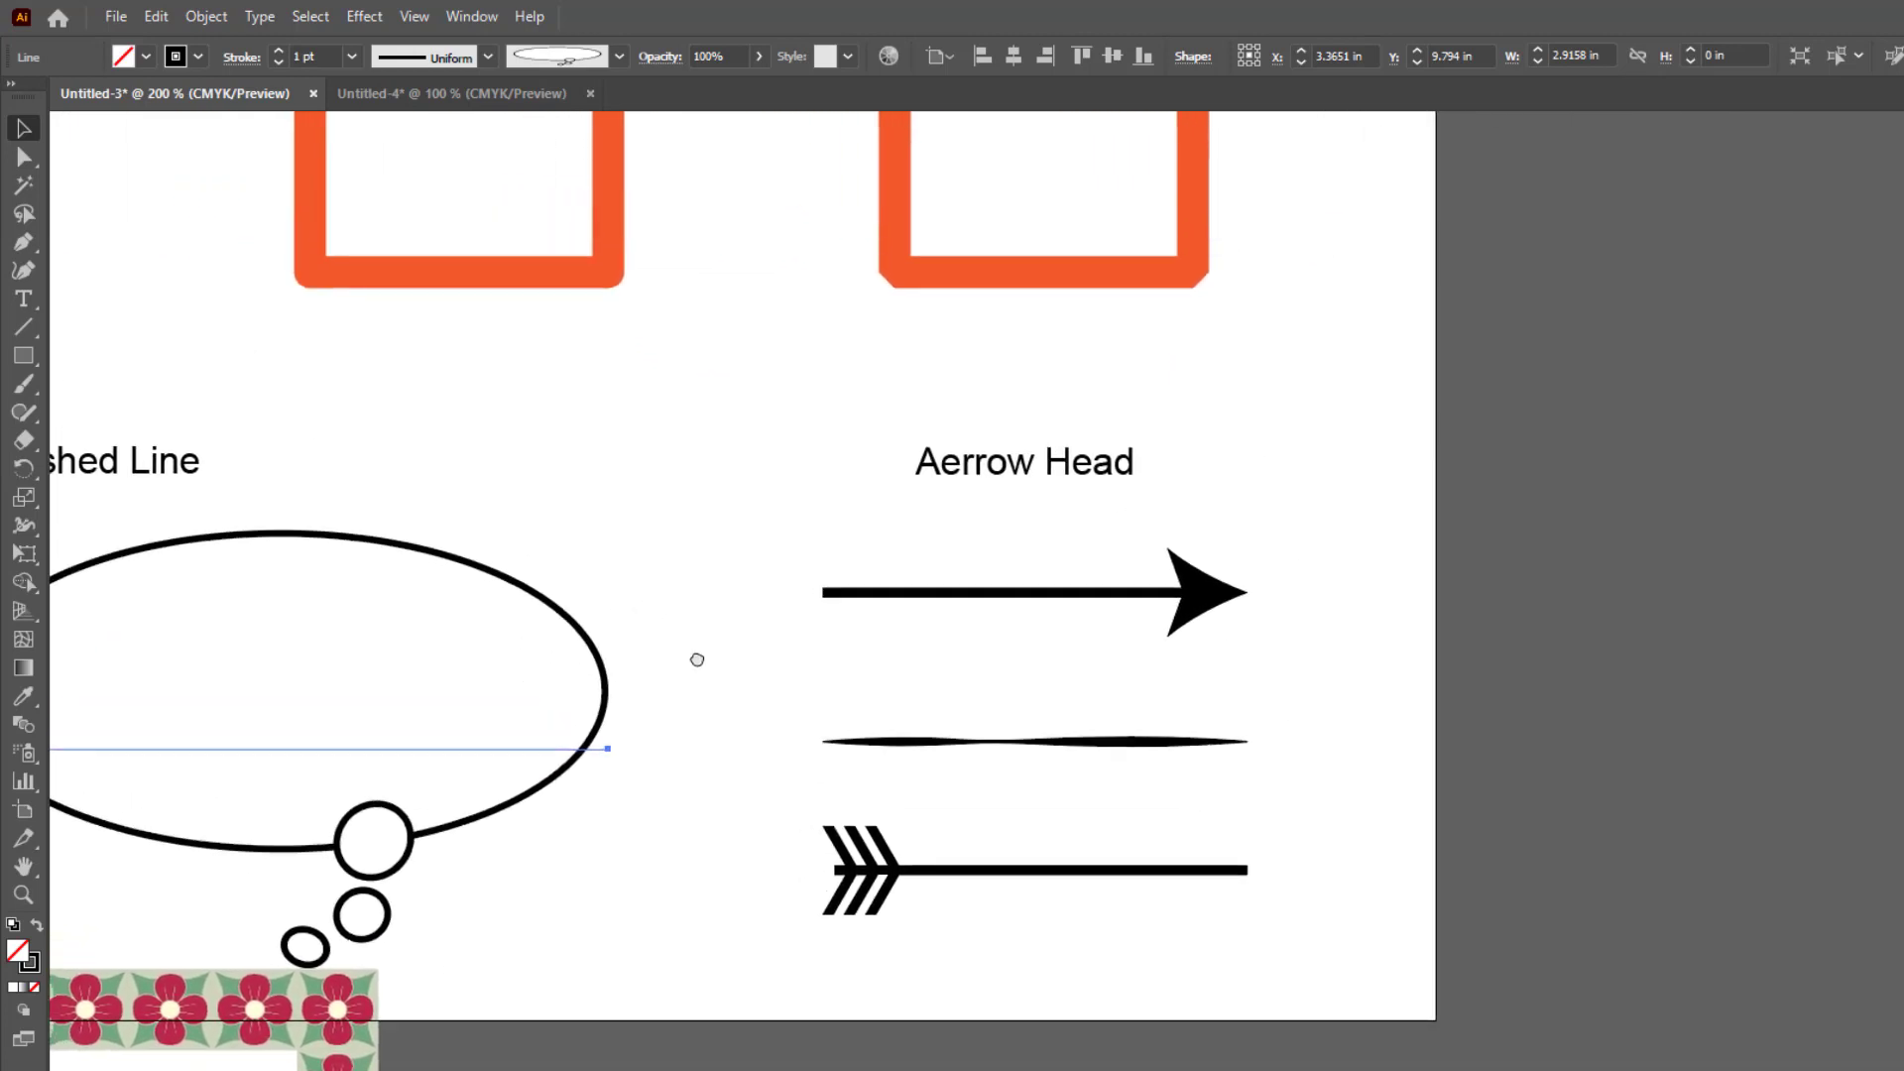
{"action": "left_click", "coordinate": [33, 332]}
{"action": "left_click", "coordinate": [952, 650]}
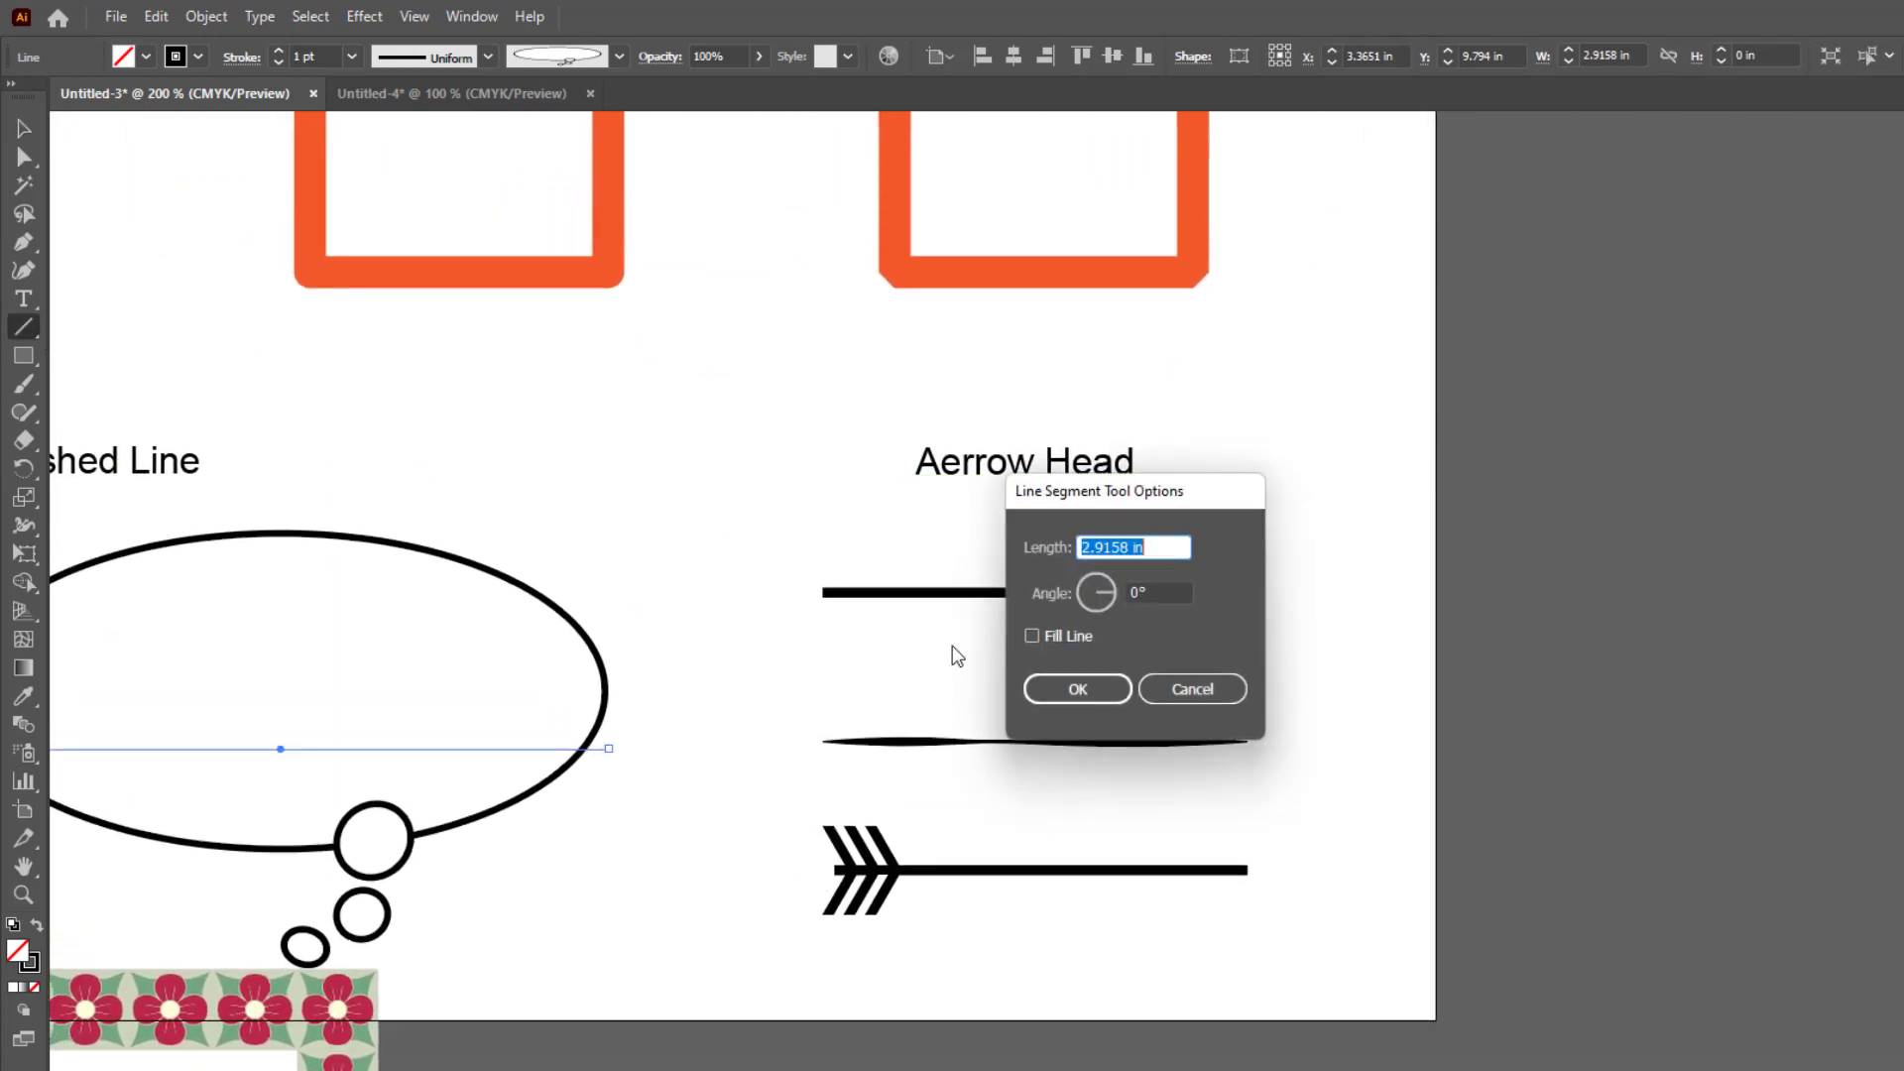
{"action": "left_click", "coordinate": [1165, 691]}
{"action": "left_click_drag", "start_coordinate": [382, 385], "coordinate": [823, 386]}
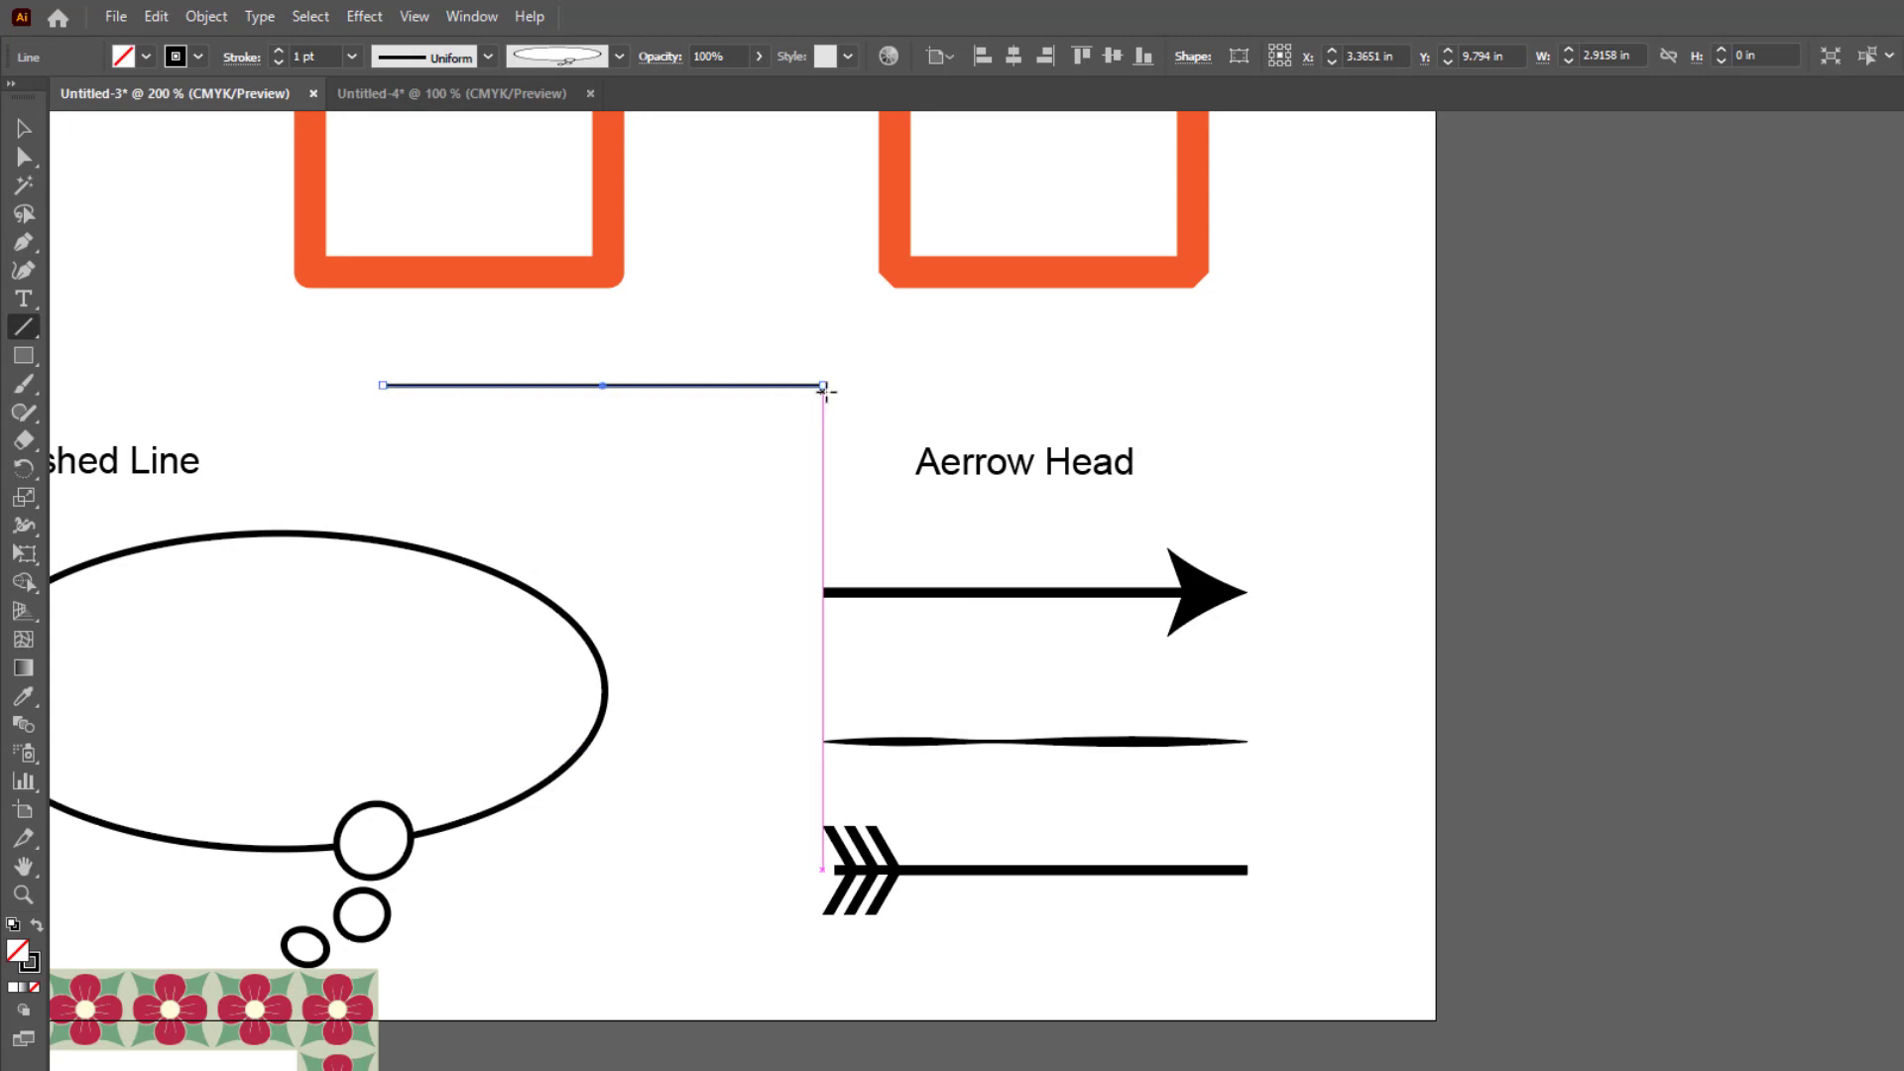
{"action": "key", "text": "v"}
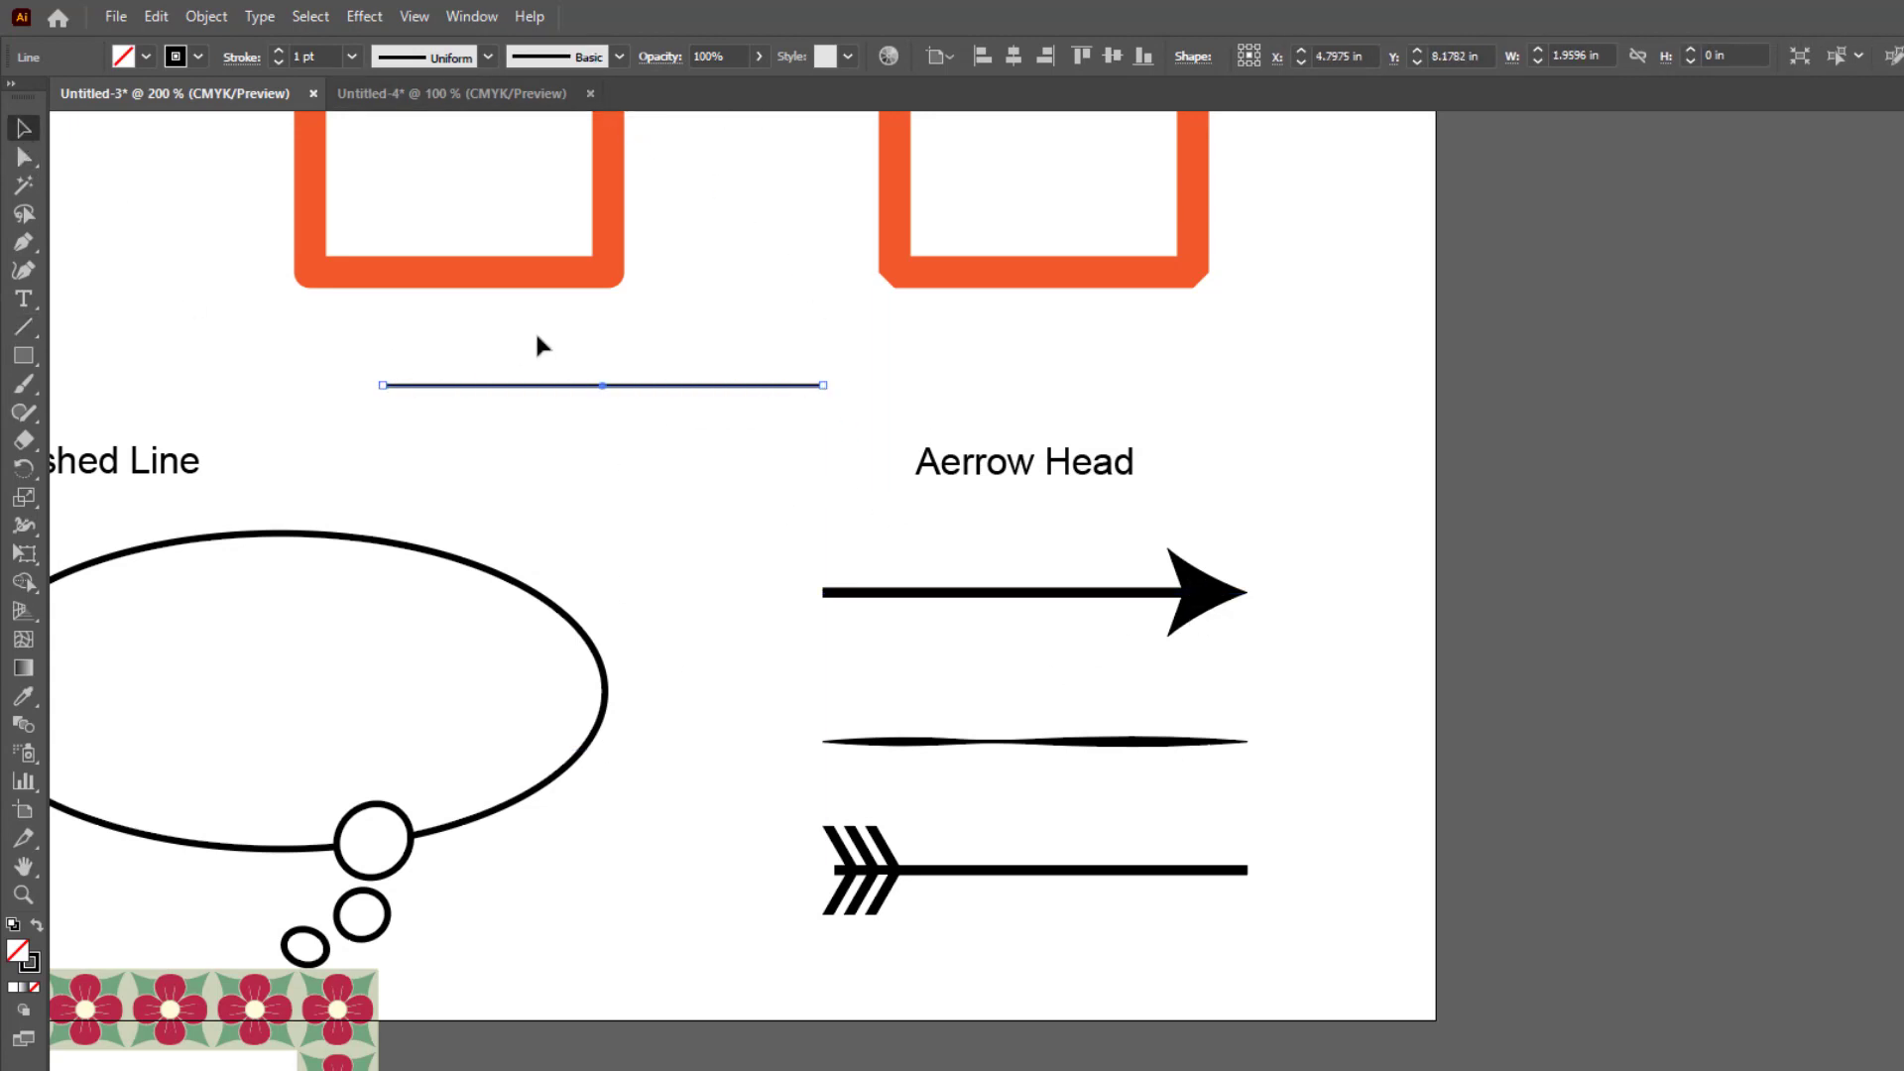
Step: Add the Arrow 18 feathered tail to the start of the line and the Arrow 3 head to its end
{"action": "left_click", "coordinate": [241, 58]}
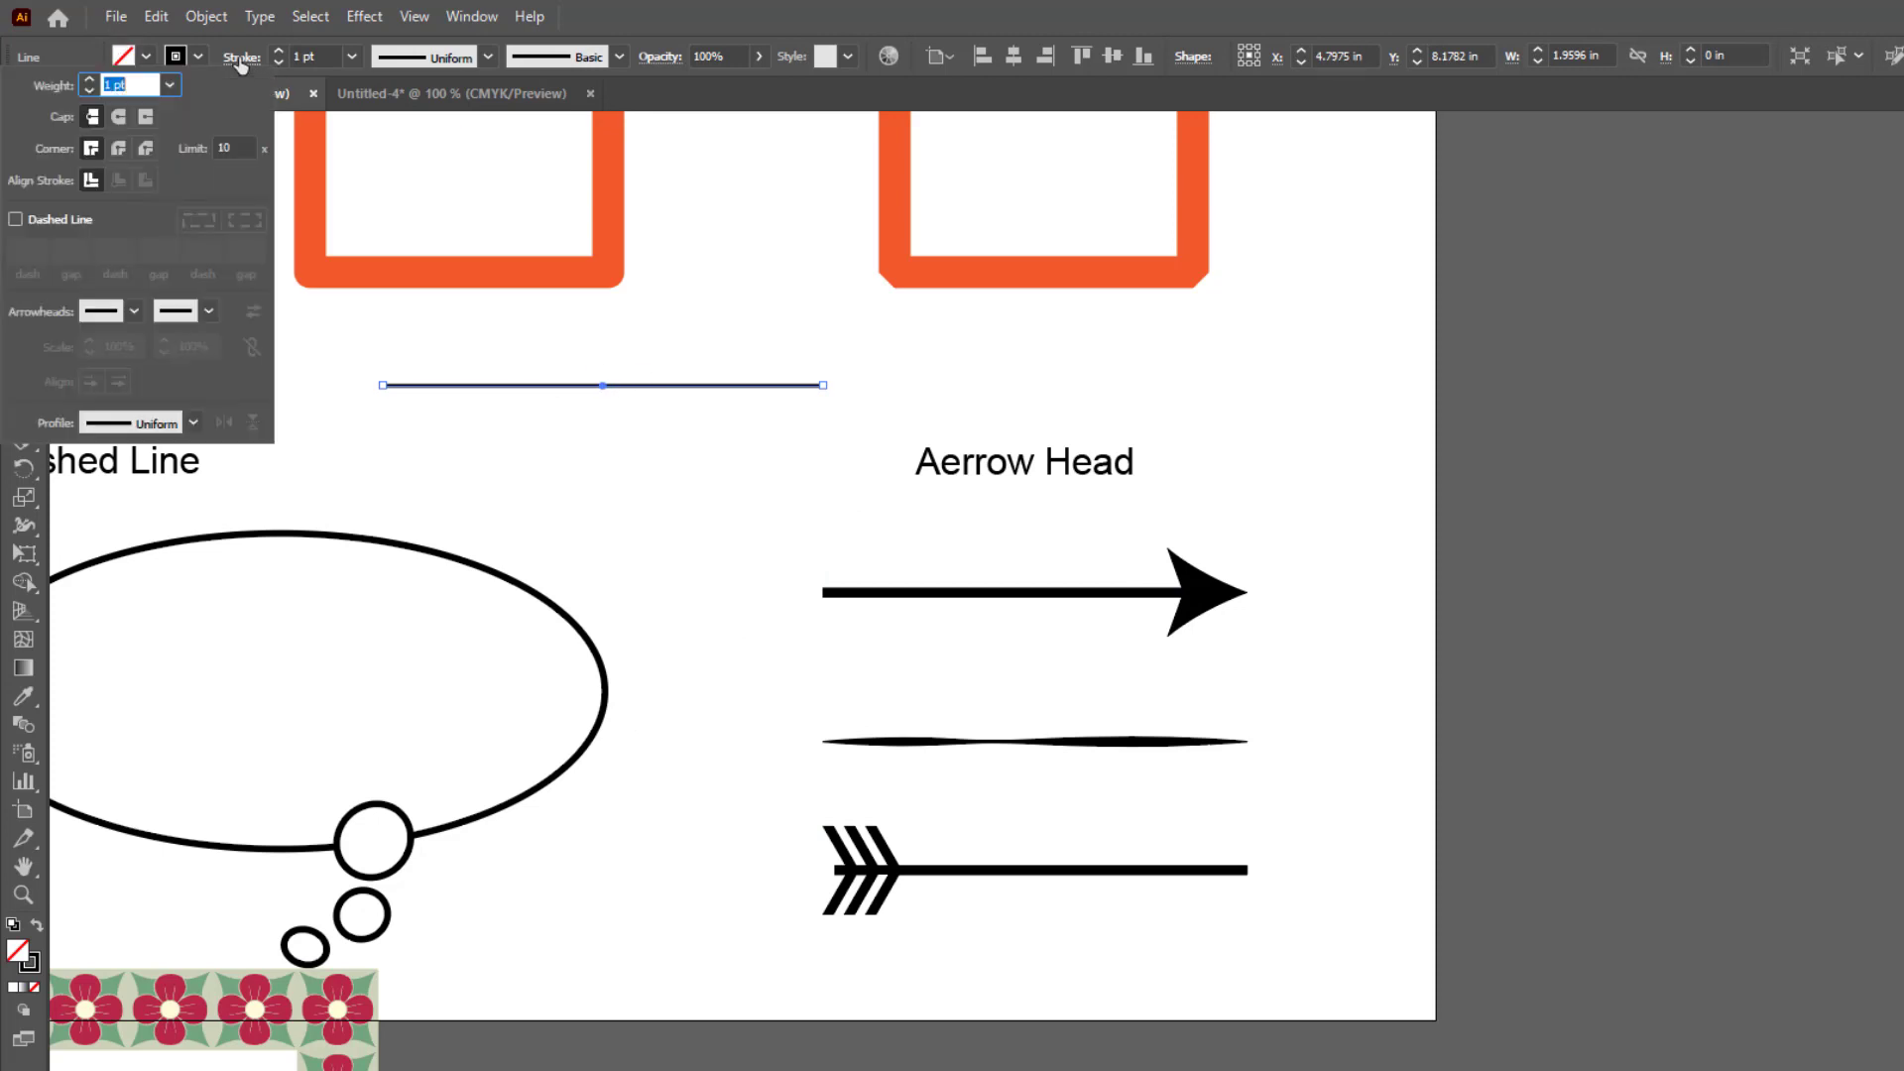
{"action": "left_click", "coordinate": [134, 311]}
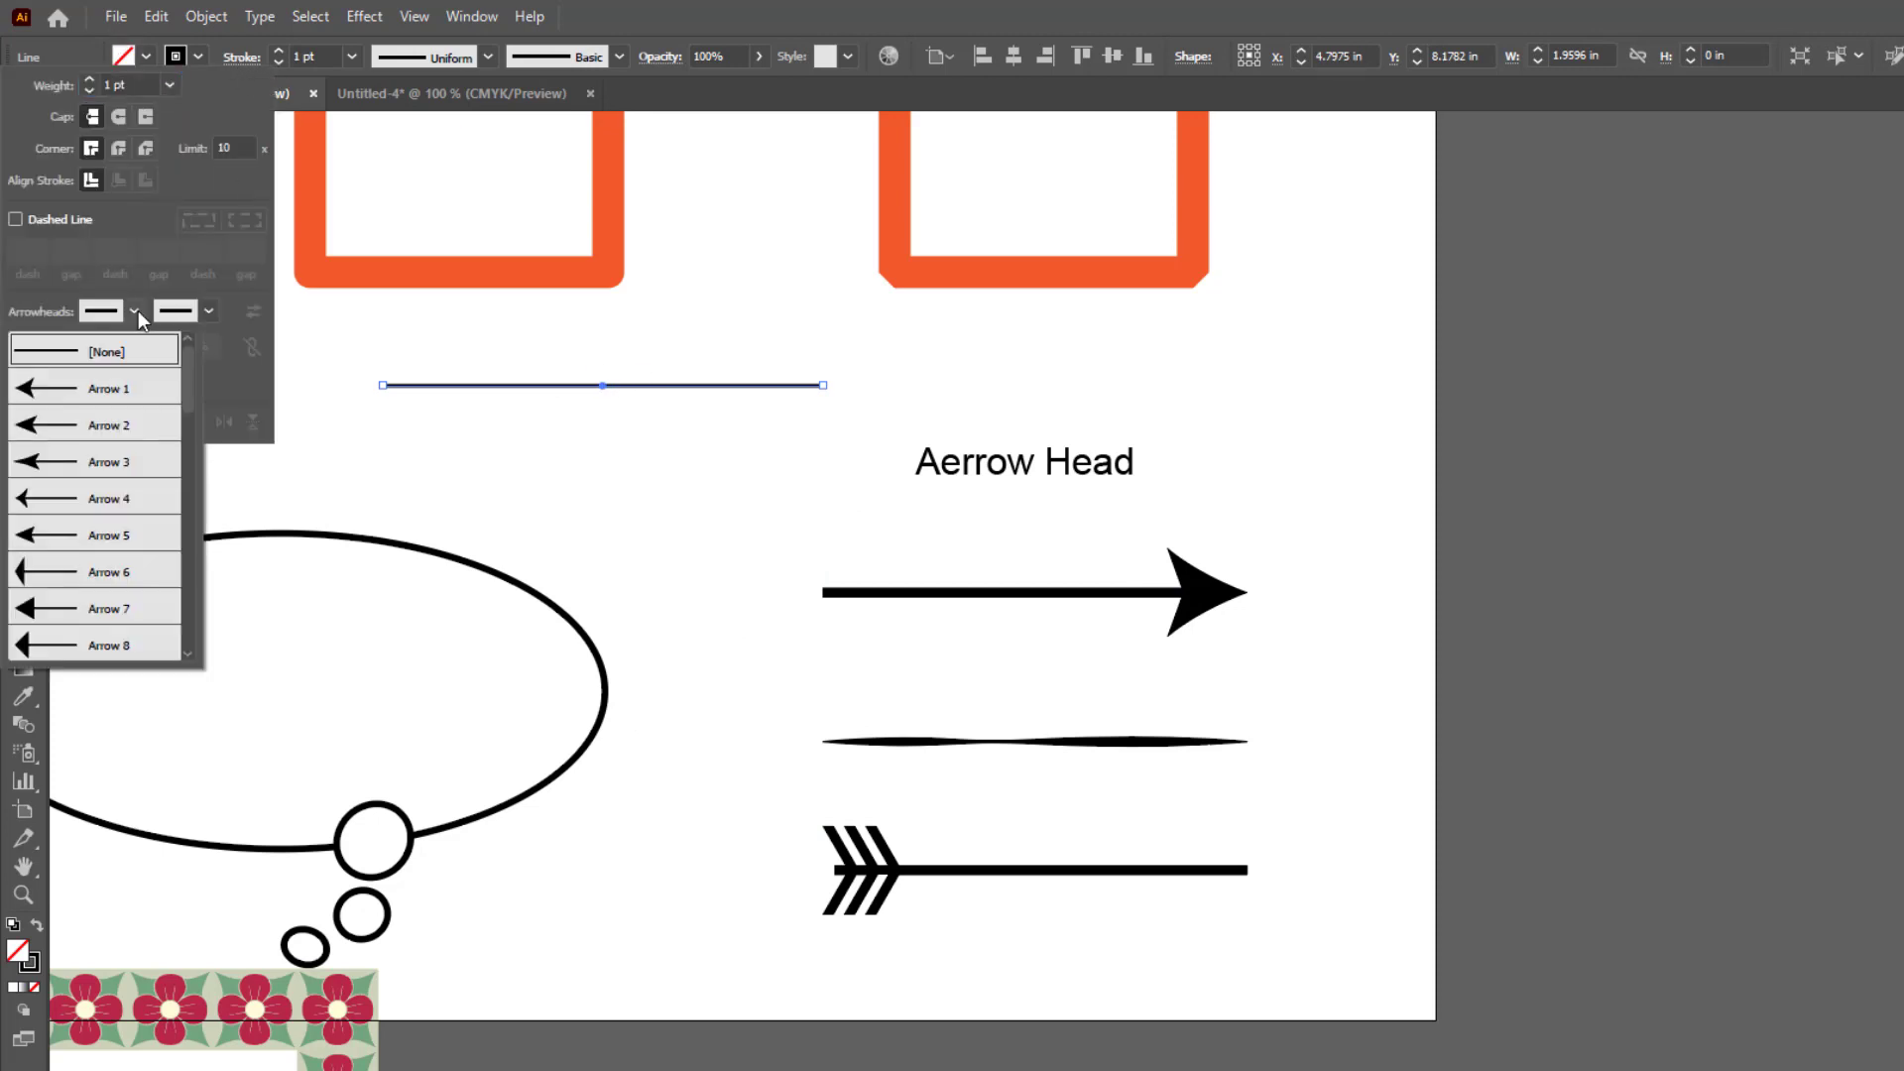
{"action": "scroll", "coordinate": [30, 550], "scroll_direction": "down", "scroll_amount": 4}
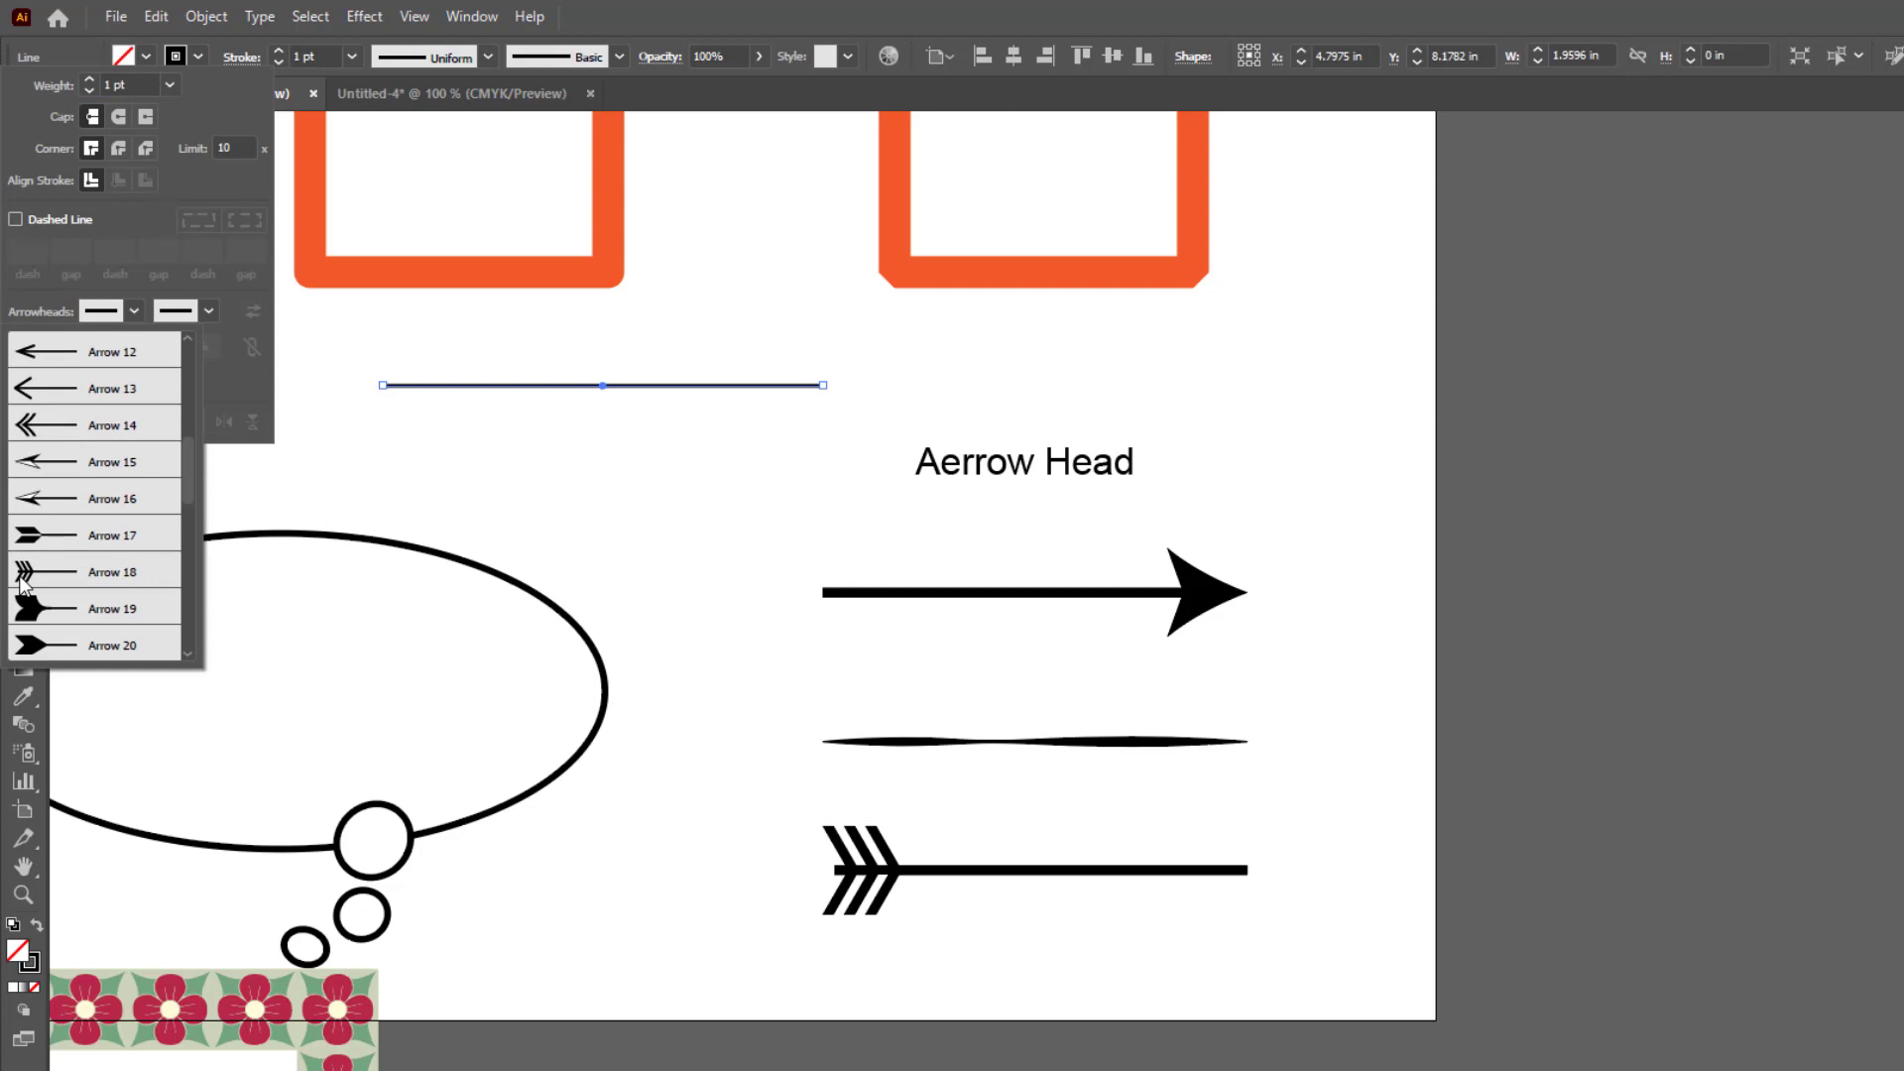
{"action": "left_click", "coordinate": [21, 573]}
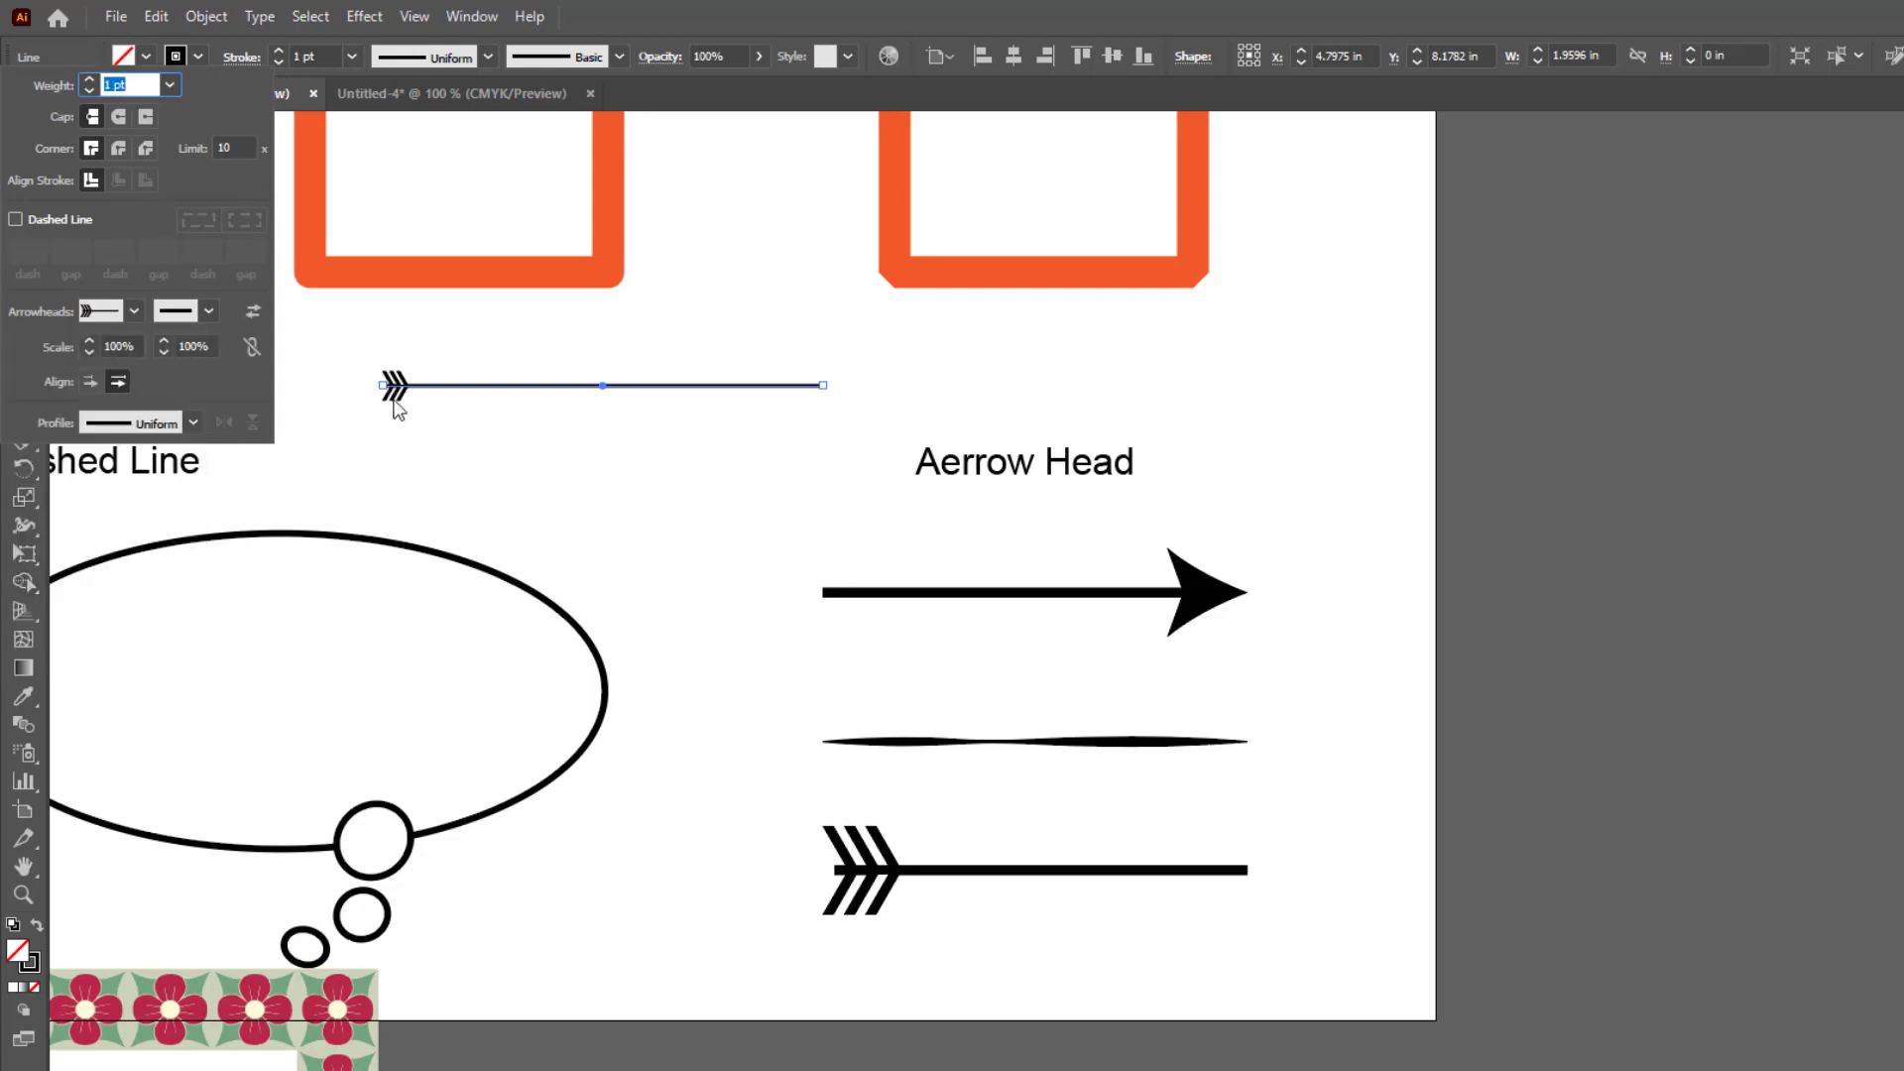
{"action": "left_click", "coordinate": [210, 313]}
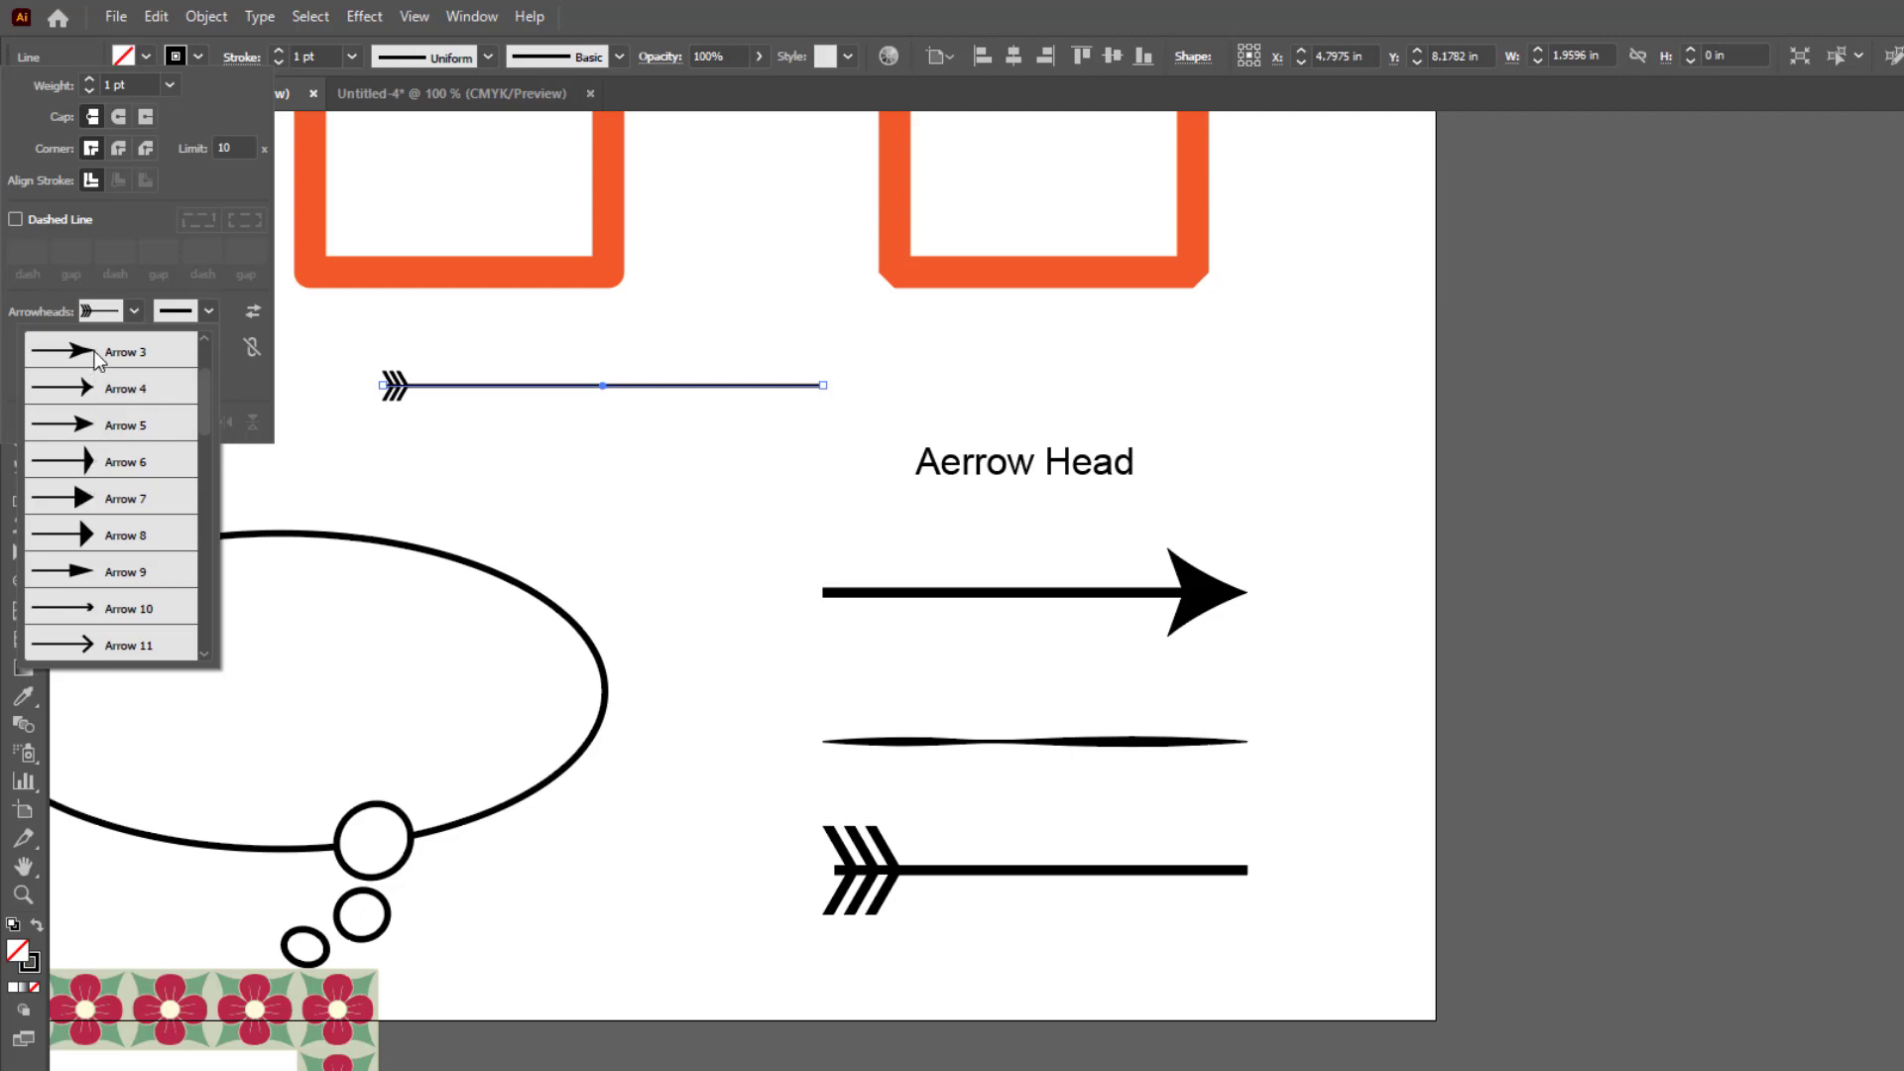
{"action": "left_click", "coordinate": [94, 352]}
{"action": "left_click", "coordinate": [806, 427]}
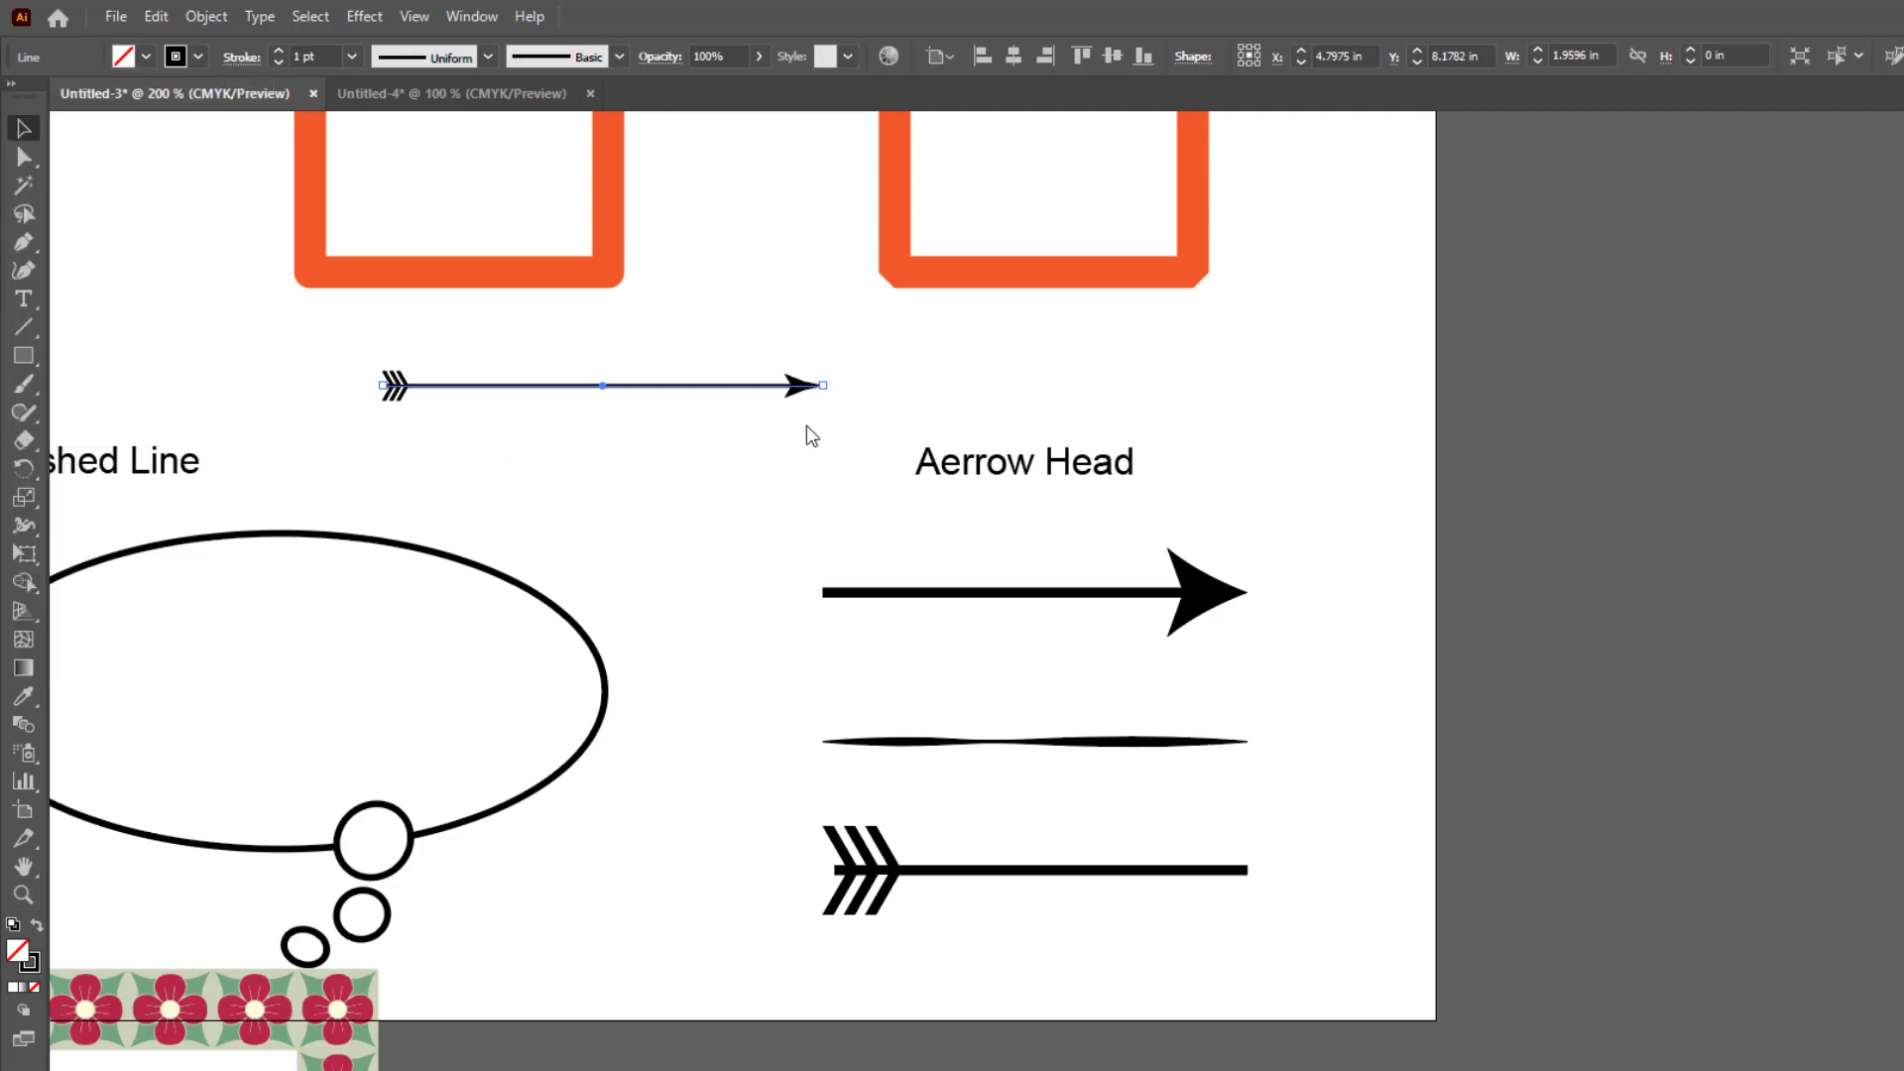
Step: Draw a second nearly horizontal line about 1.88 in long just below the new arrow, above the thought bubble
{"action": "key", "text": "backslash"}
{"action": "left_click", "coordinate": [434, 481]}
{"action": "left_click", "coordinate": [1200, 694]}
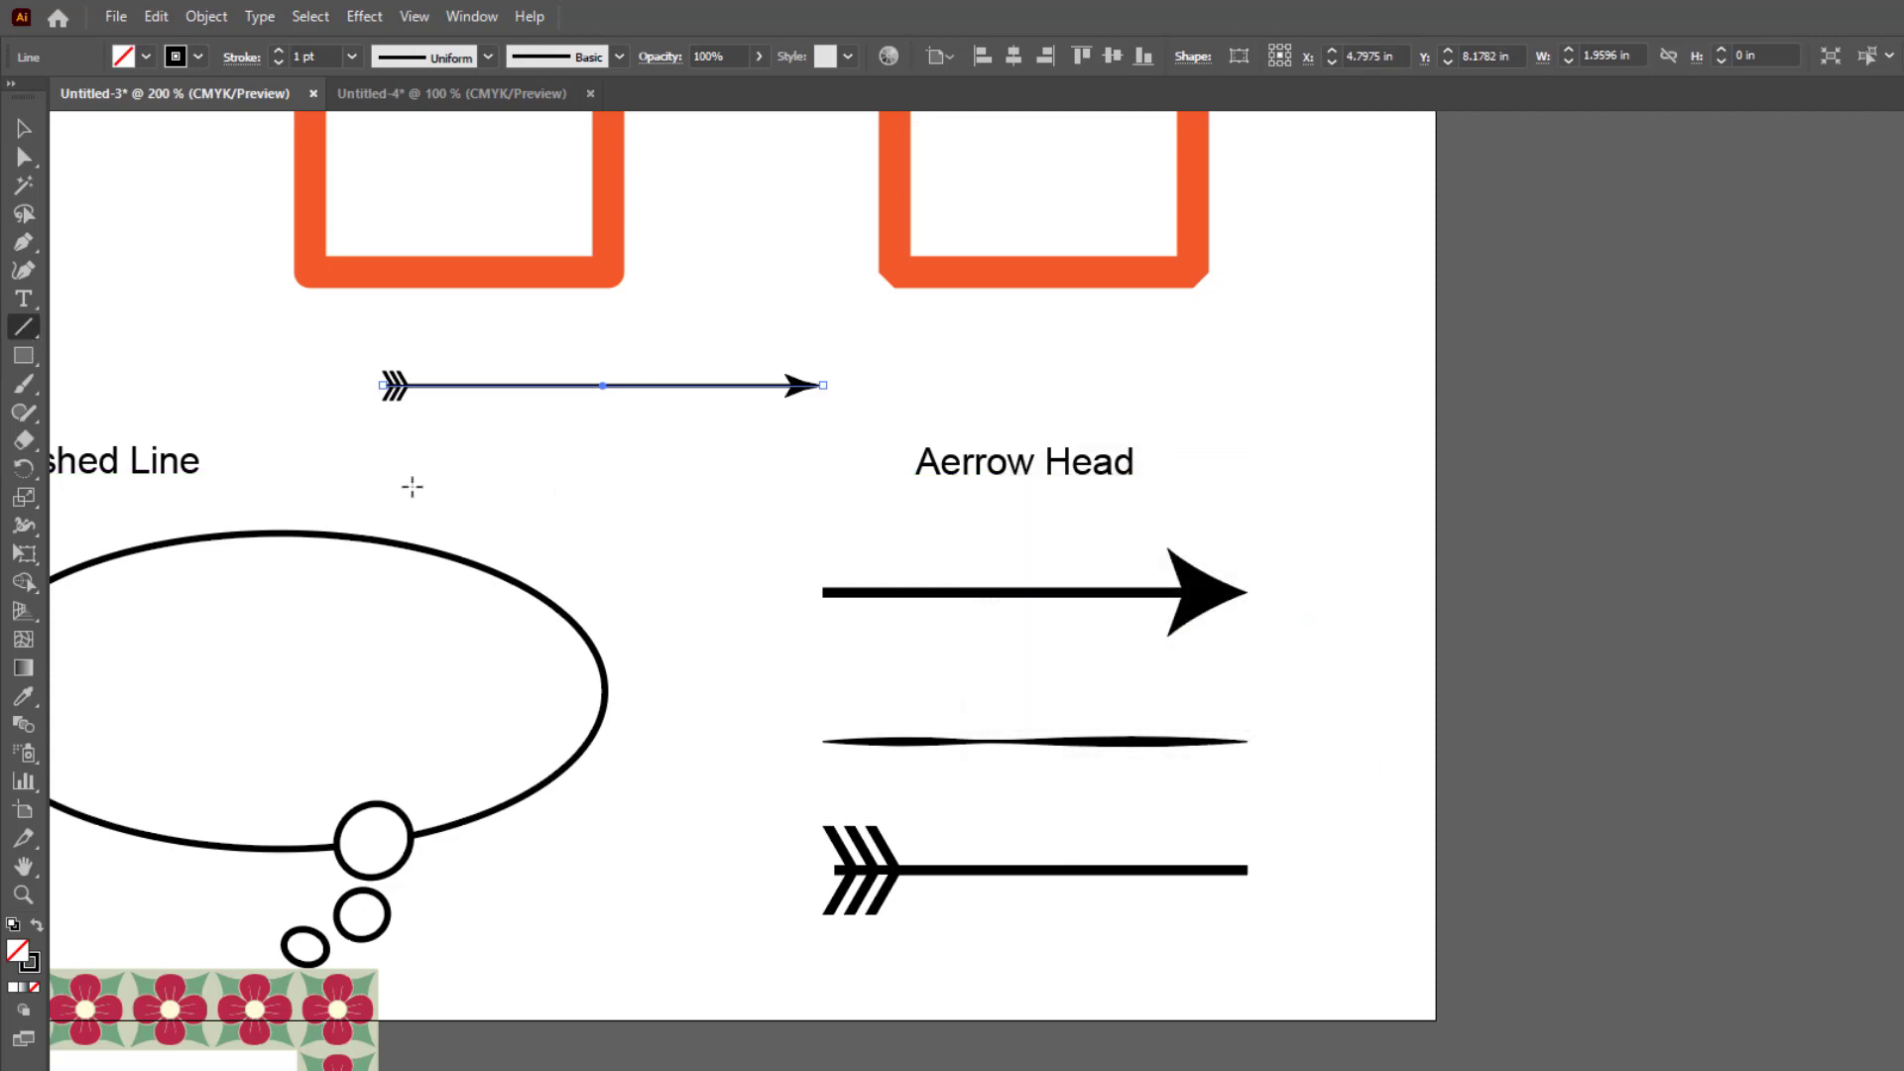
{"action": "left_click_drag", "start_coordinate": [409, 486], "coordinate": [817, 491]}
{"action": "left_click_drag", "start_coordinate": [826, 484], "coordinate": [836, 488]}
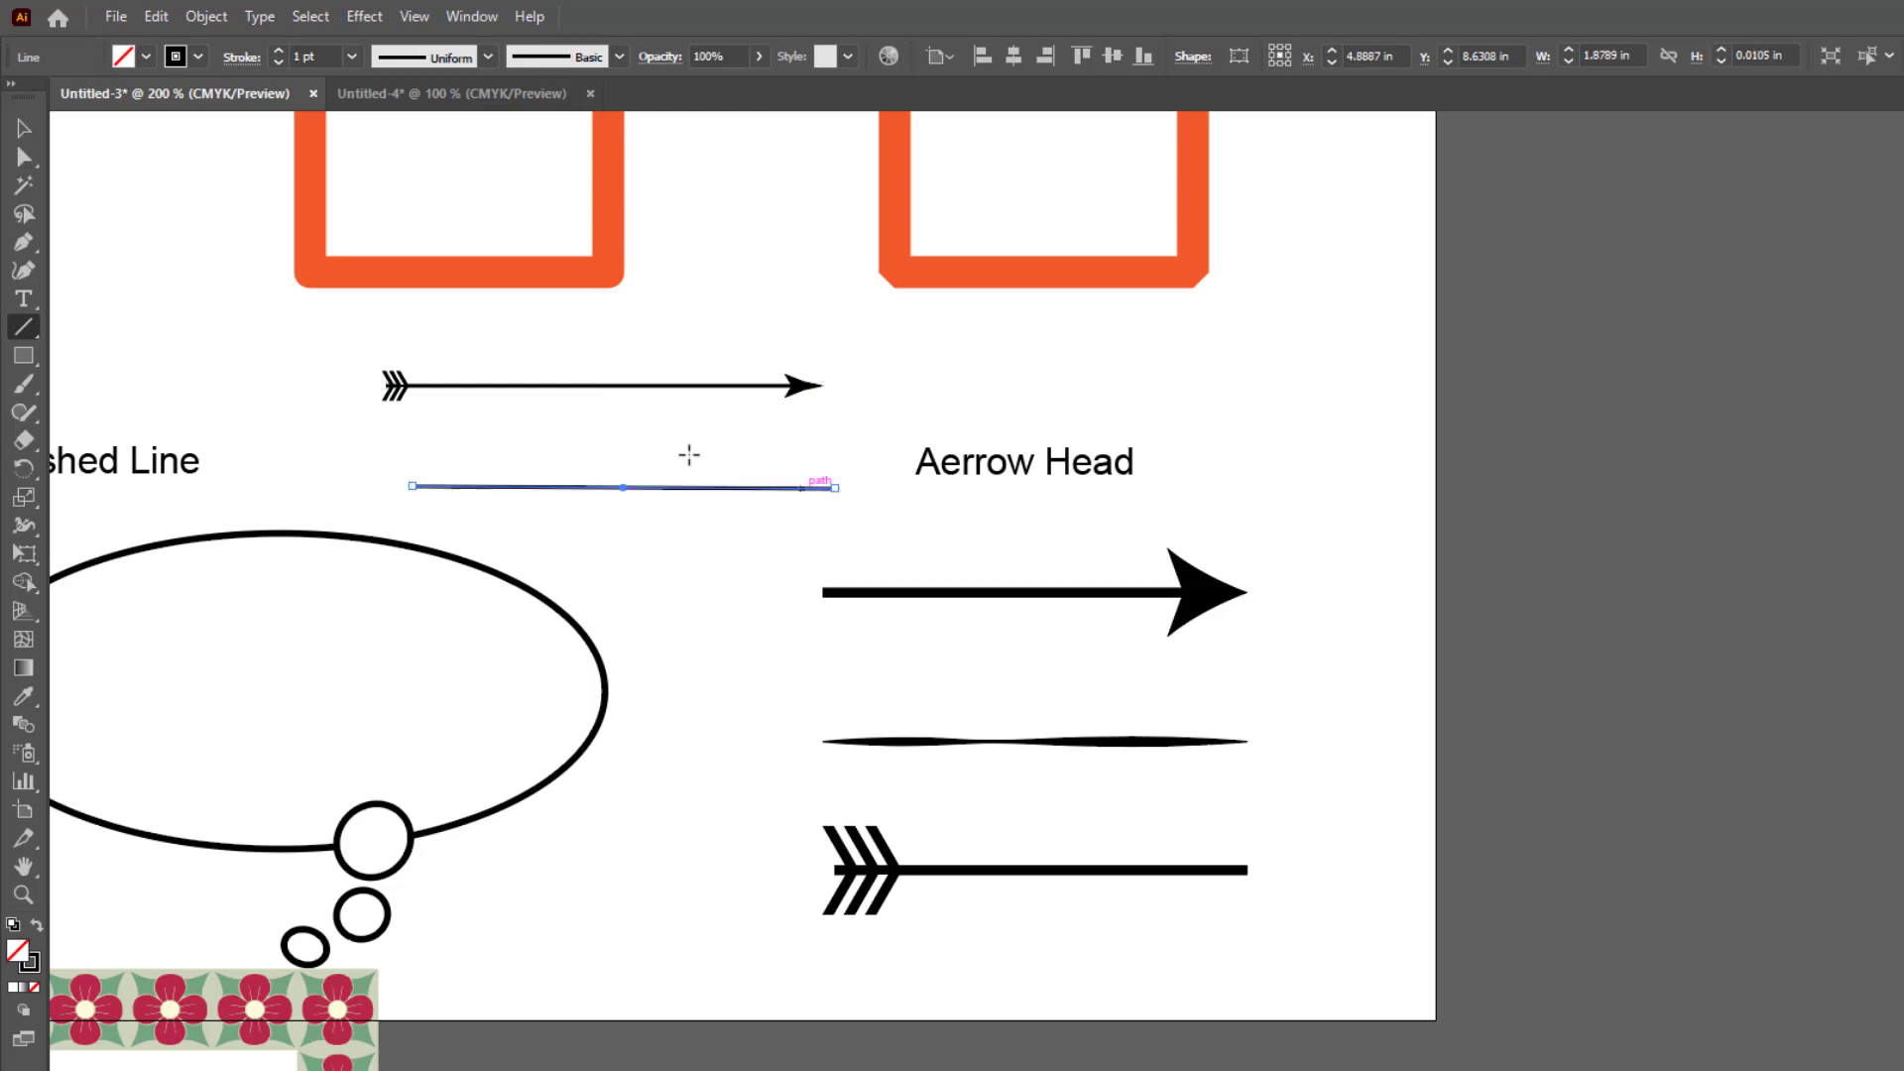
Step: Try the elliptical and the off-centre leaf width profiles on the second line, and set its stroke weight to 16 pt
{"action": "left_click", "coordinate": [489, 57]}
{"action": "left_click", "coordinate": [431, 145]}
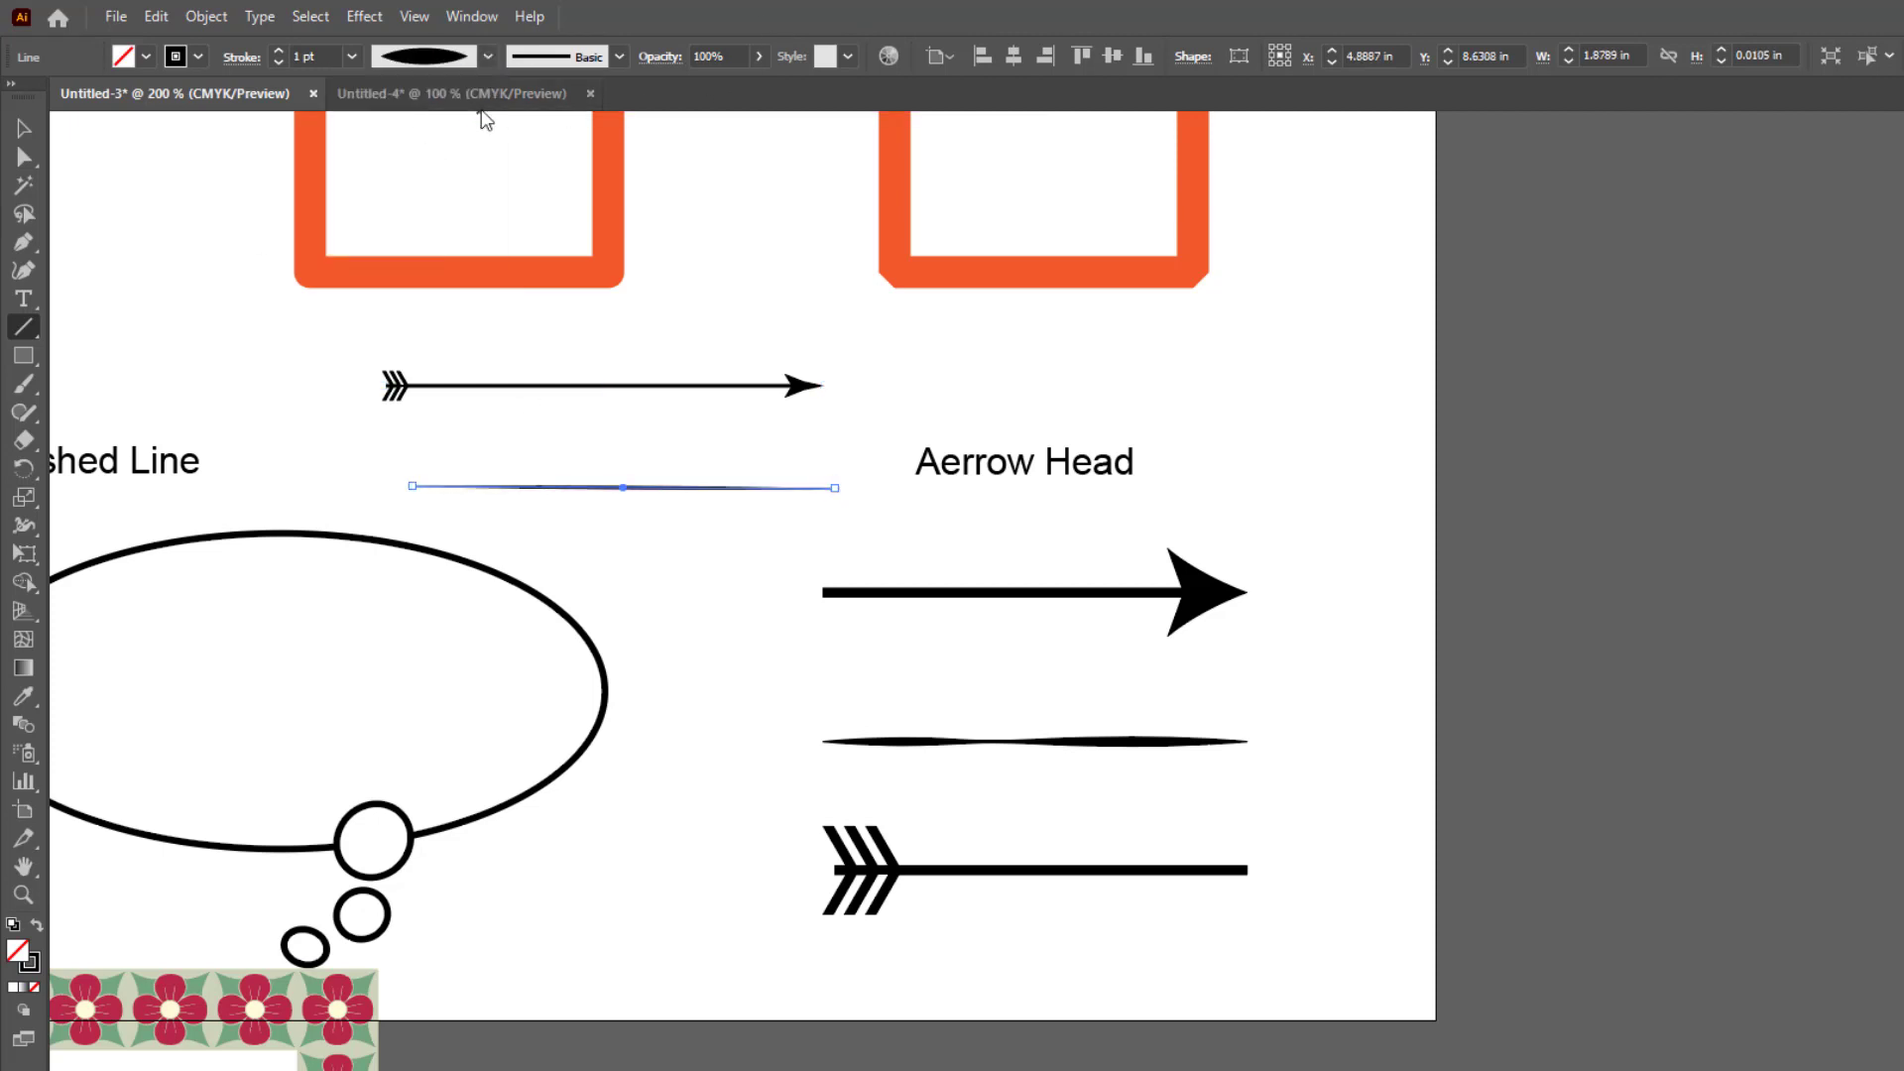
{"action": "left_click", "coordinate": [490, 56]}
{"action": "left_click", "coordinate": [430, 287]}
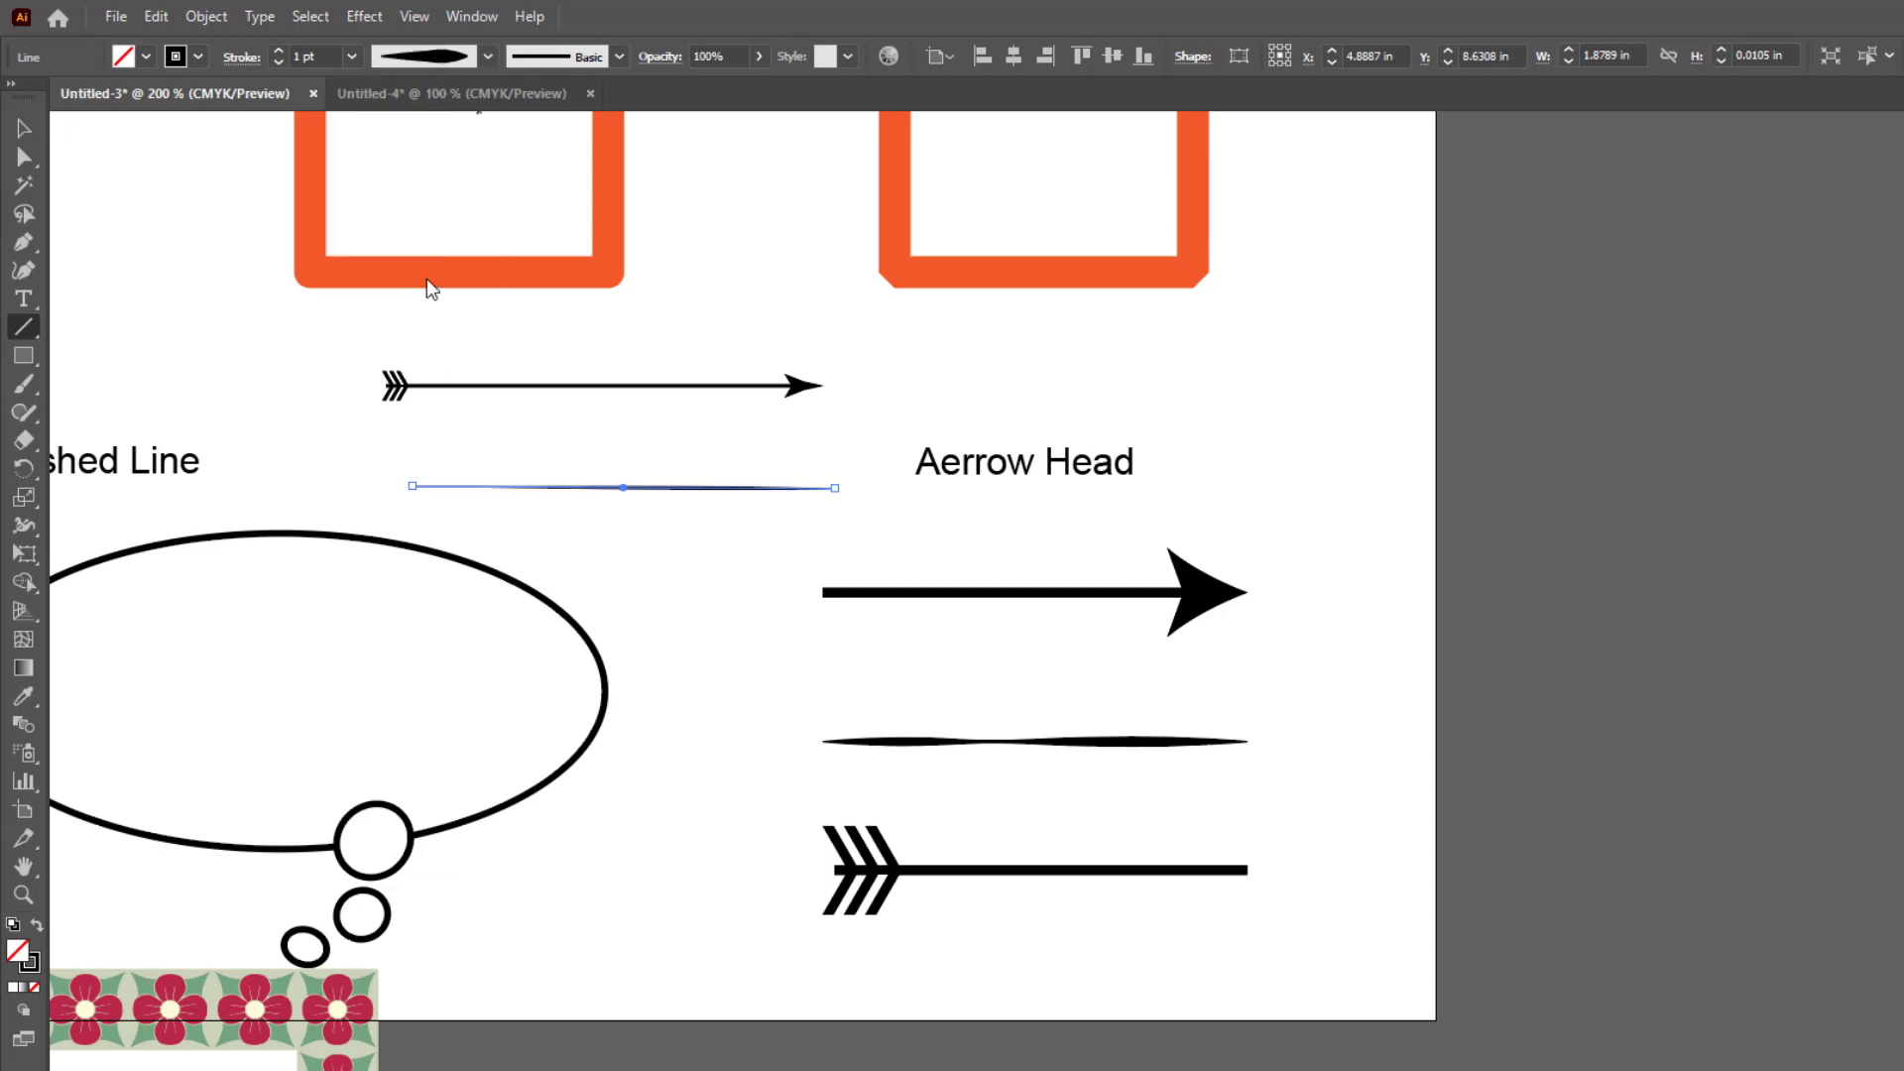
{"action": "left_click", "coordinate": [353, 56]}
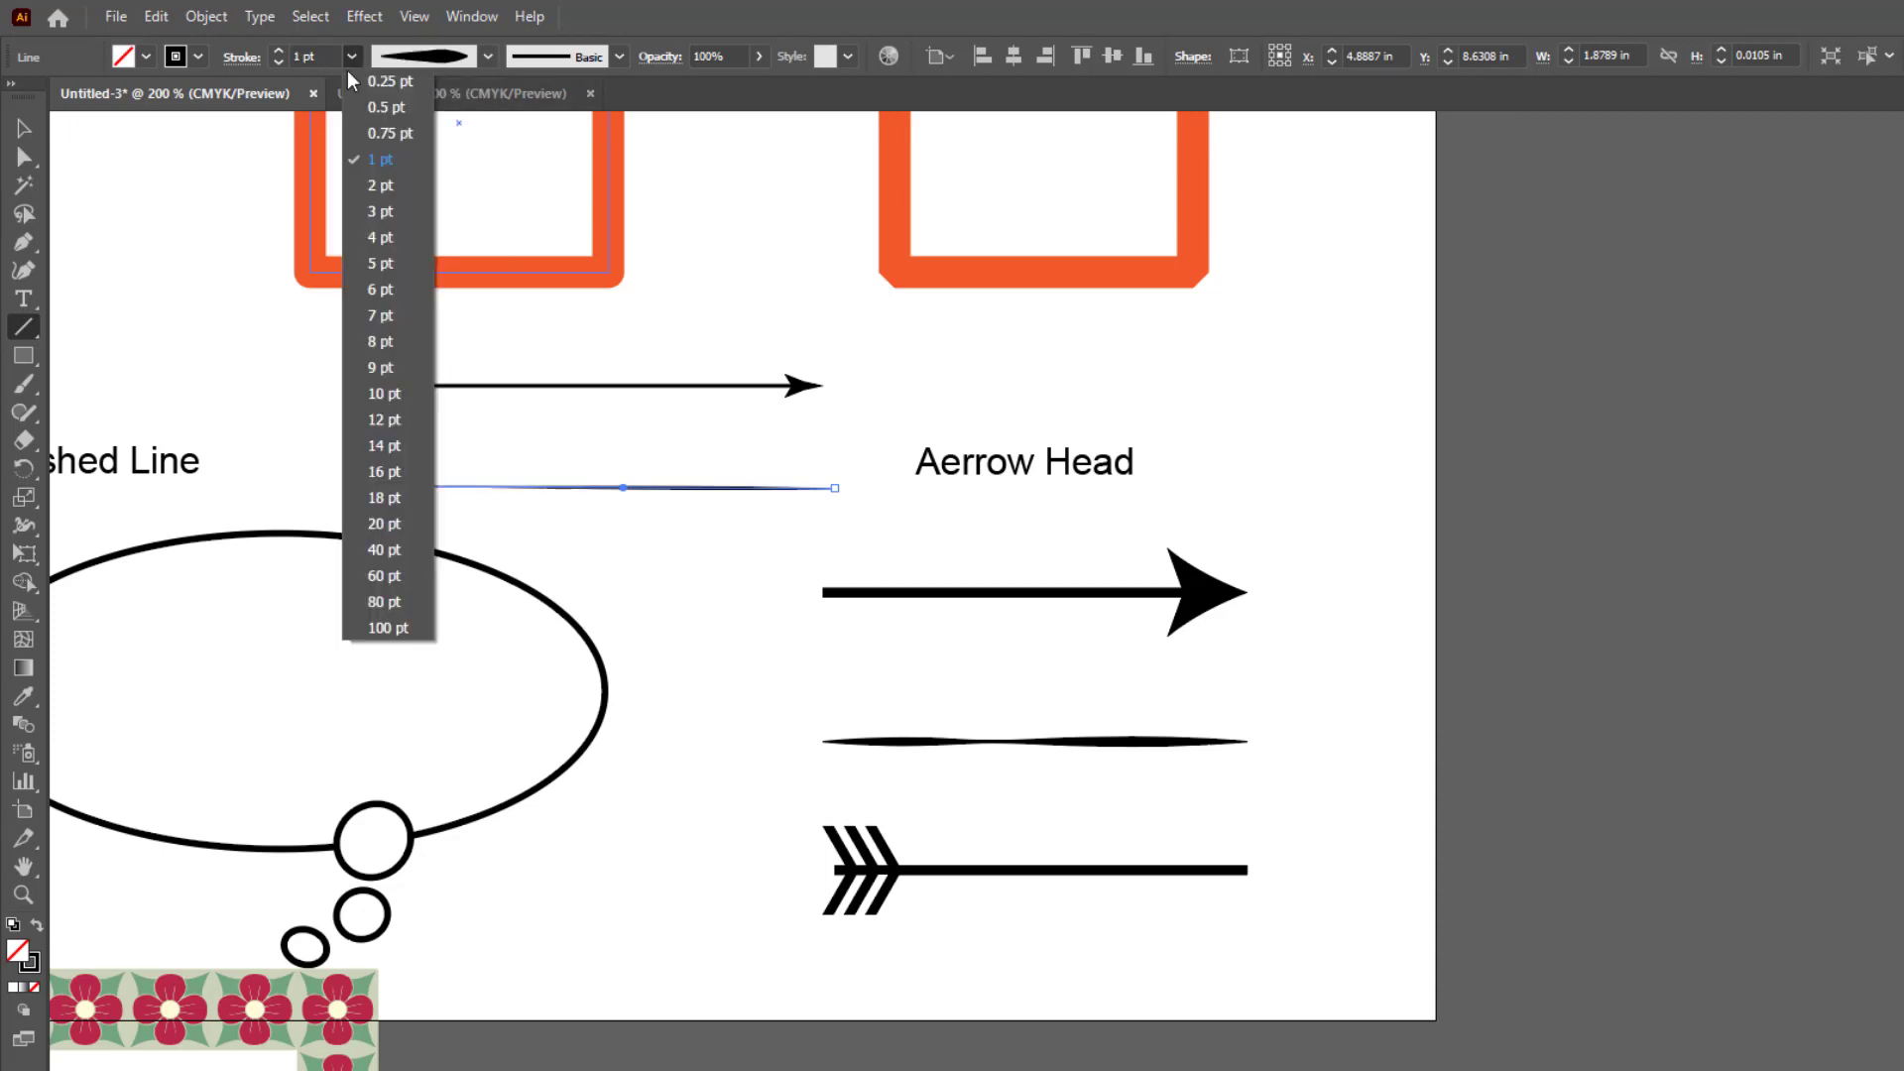
{"action": "left_click", "coordinate": [380, 474]}
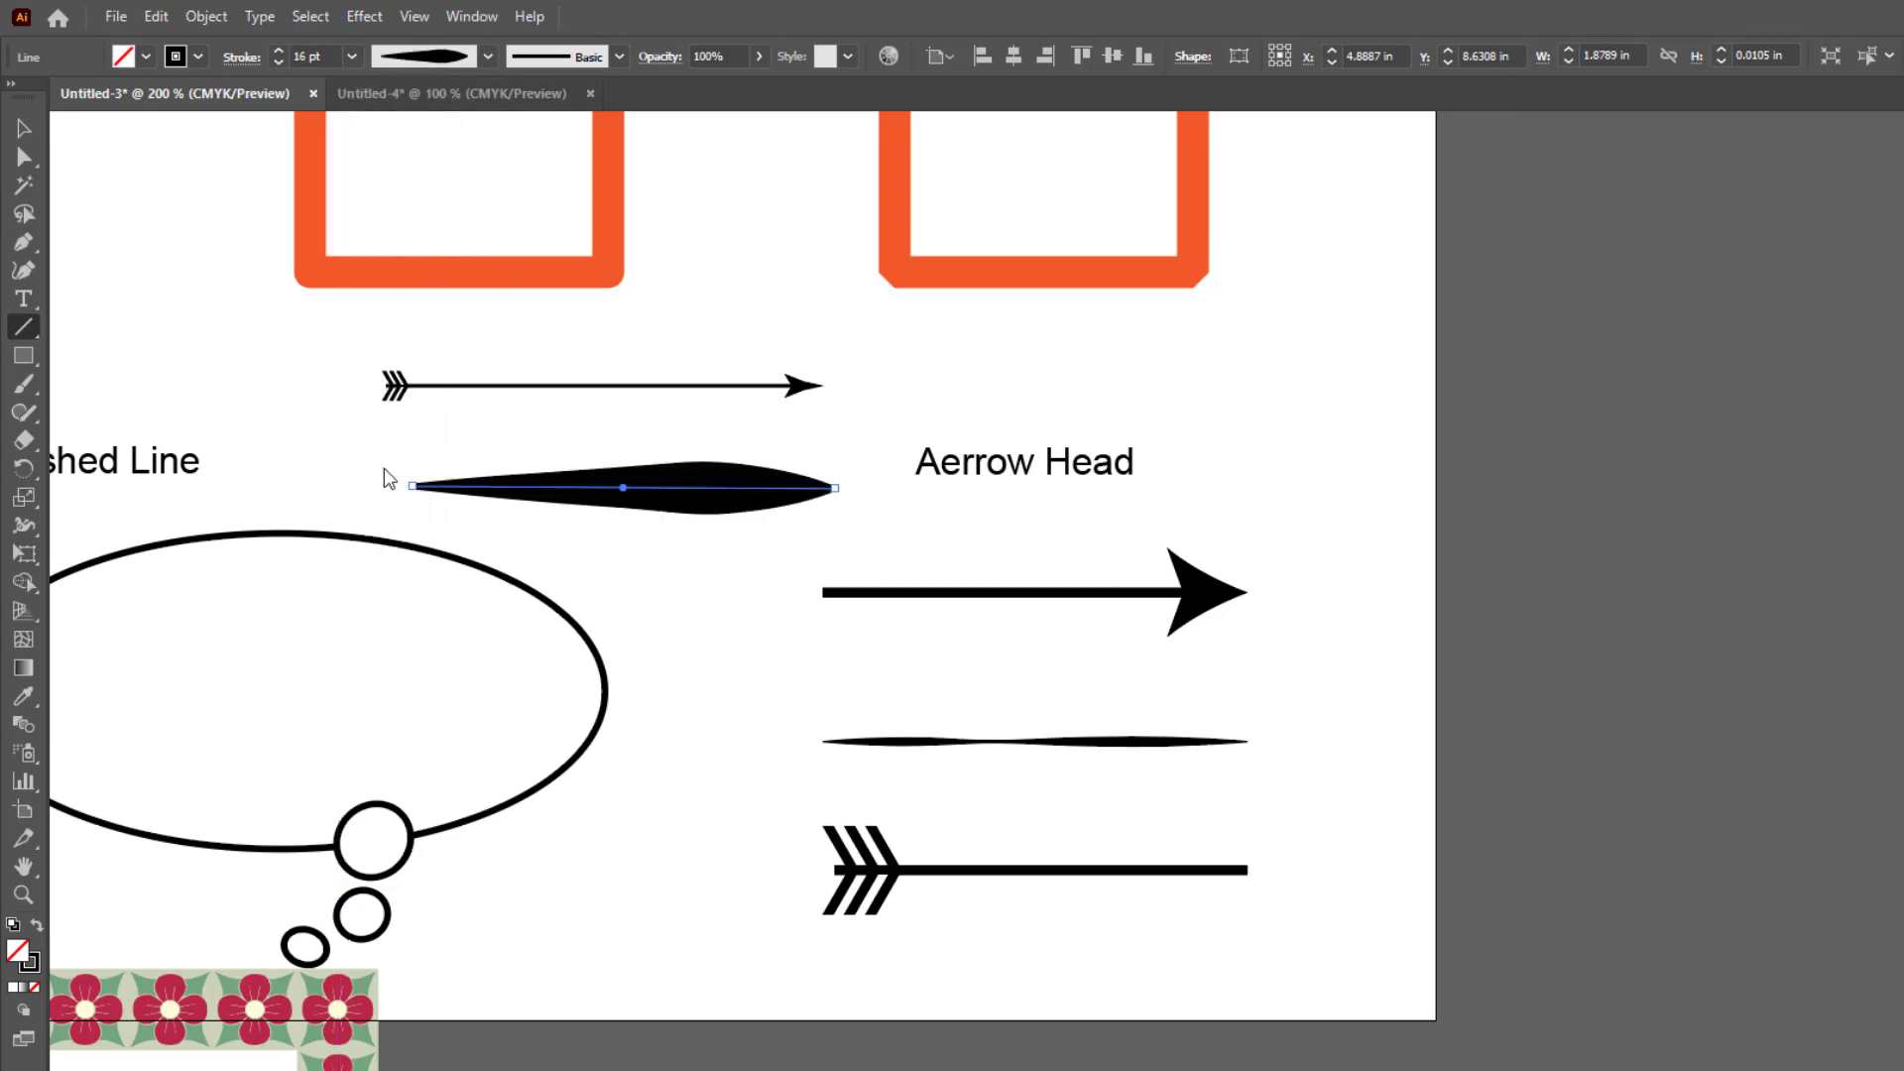
Step: Try the bar profile with pointed ends on the thick line, then give it the symmetrical elliptical width profile
{"action": "left_click", "coordinate": [490, 55]}
{"action": "left_click", "coordinate": [439, 188]}
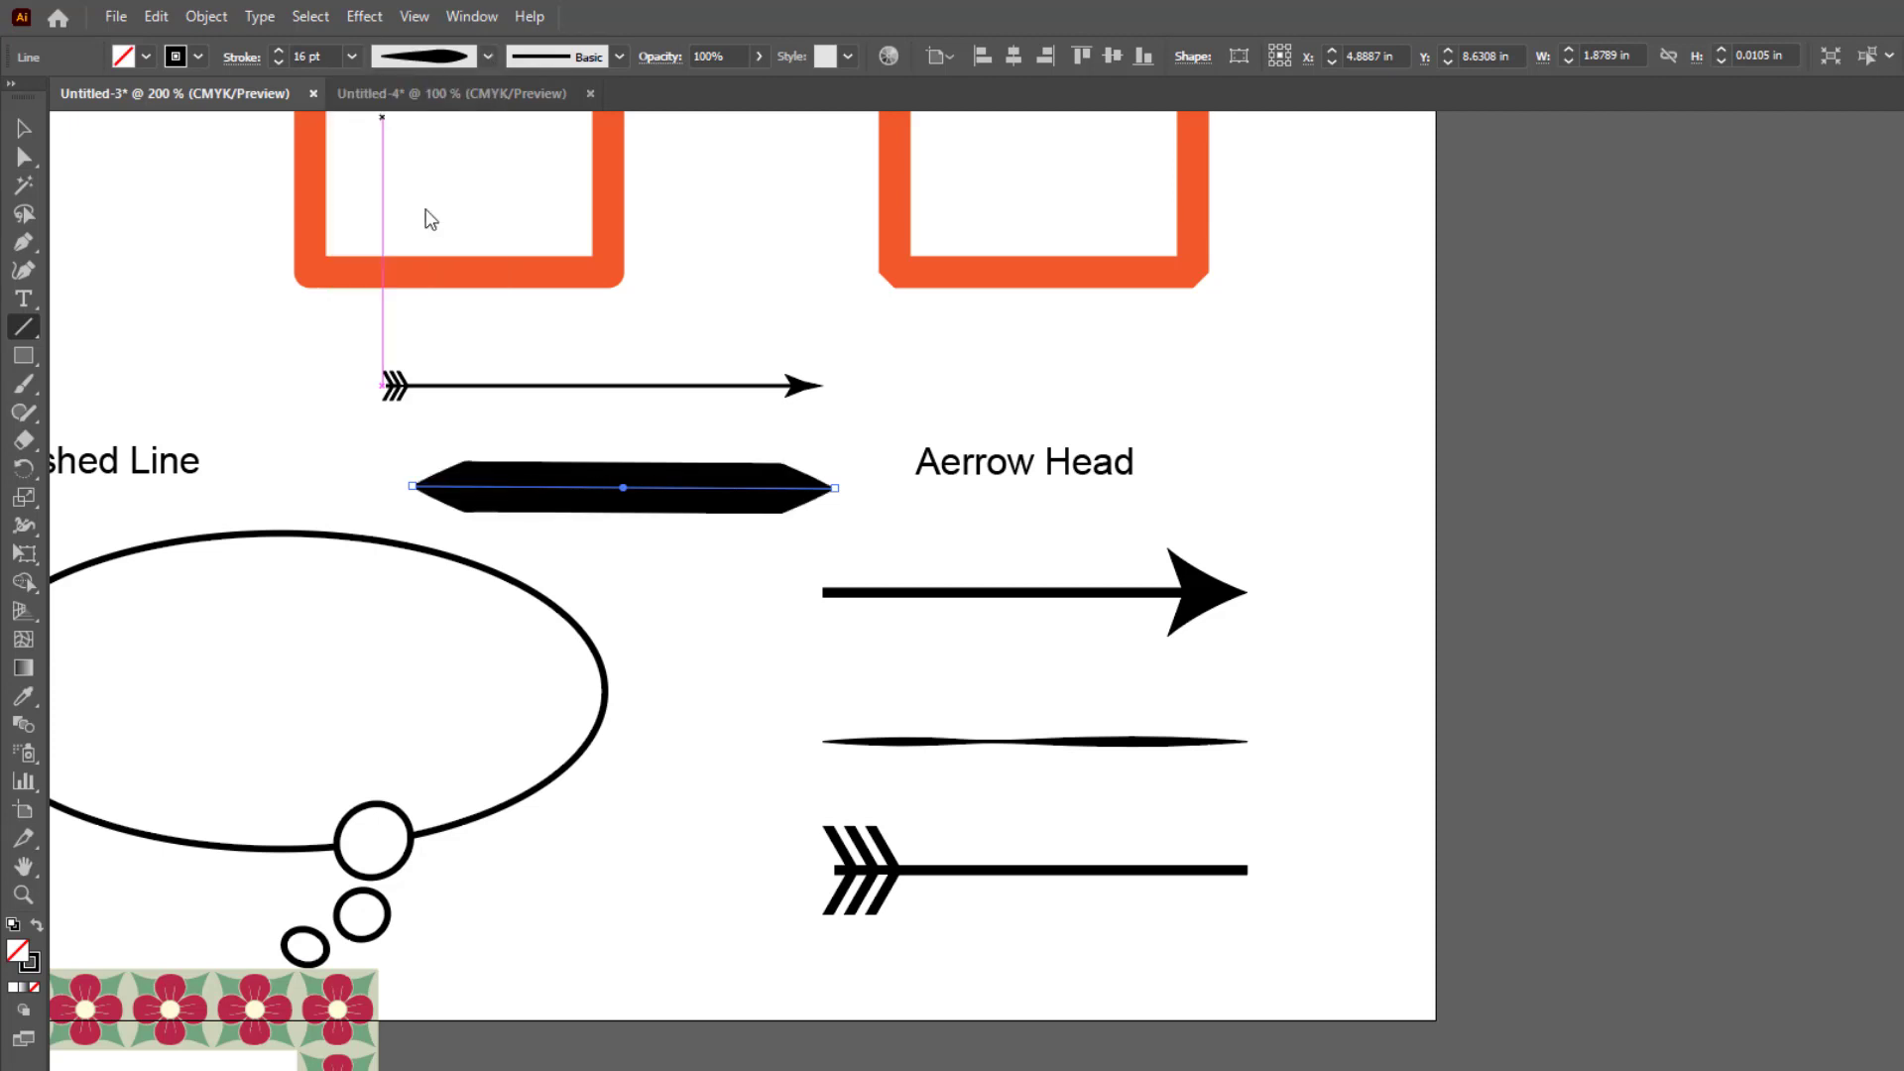
{"action": "left_click", "coordinate": [487, 56]}
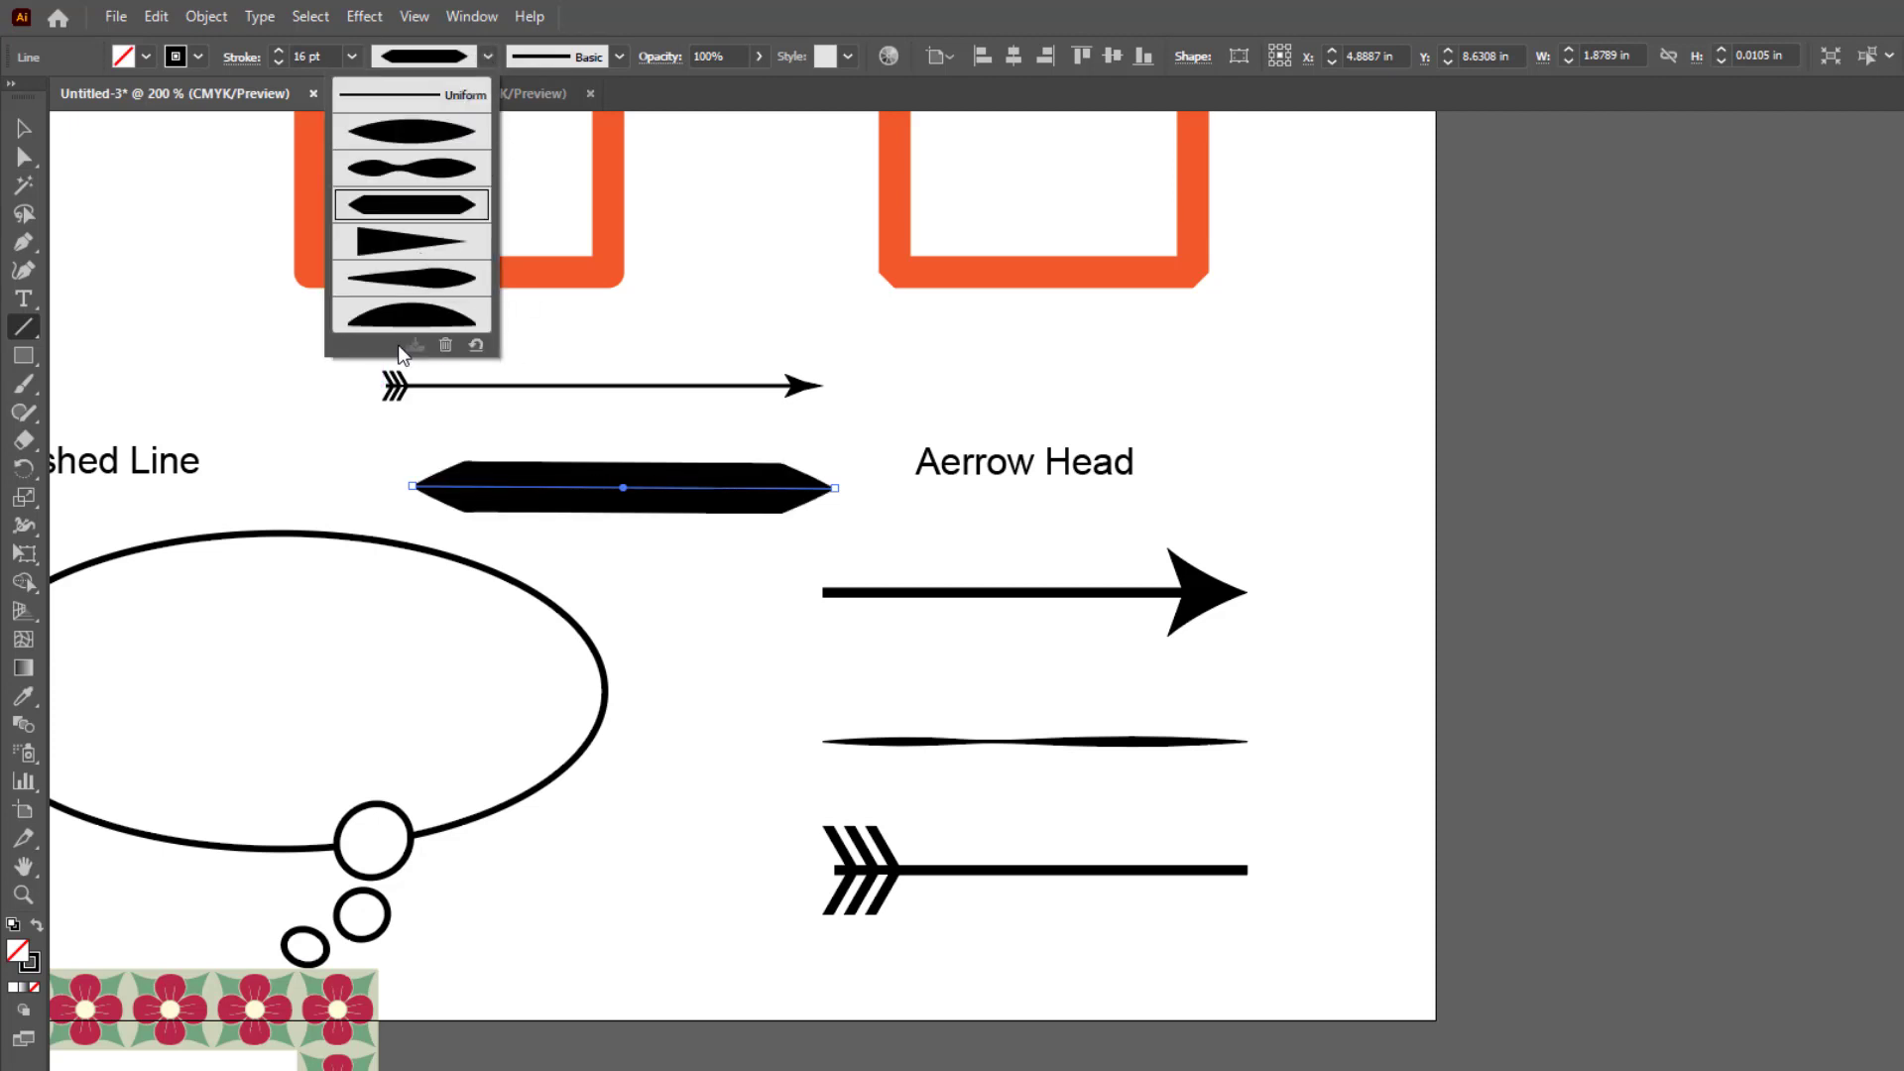
{"action": "left_click", "coordinate": [426, 131]}
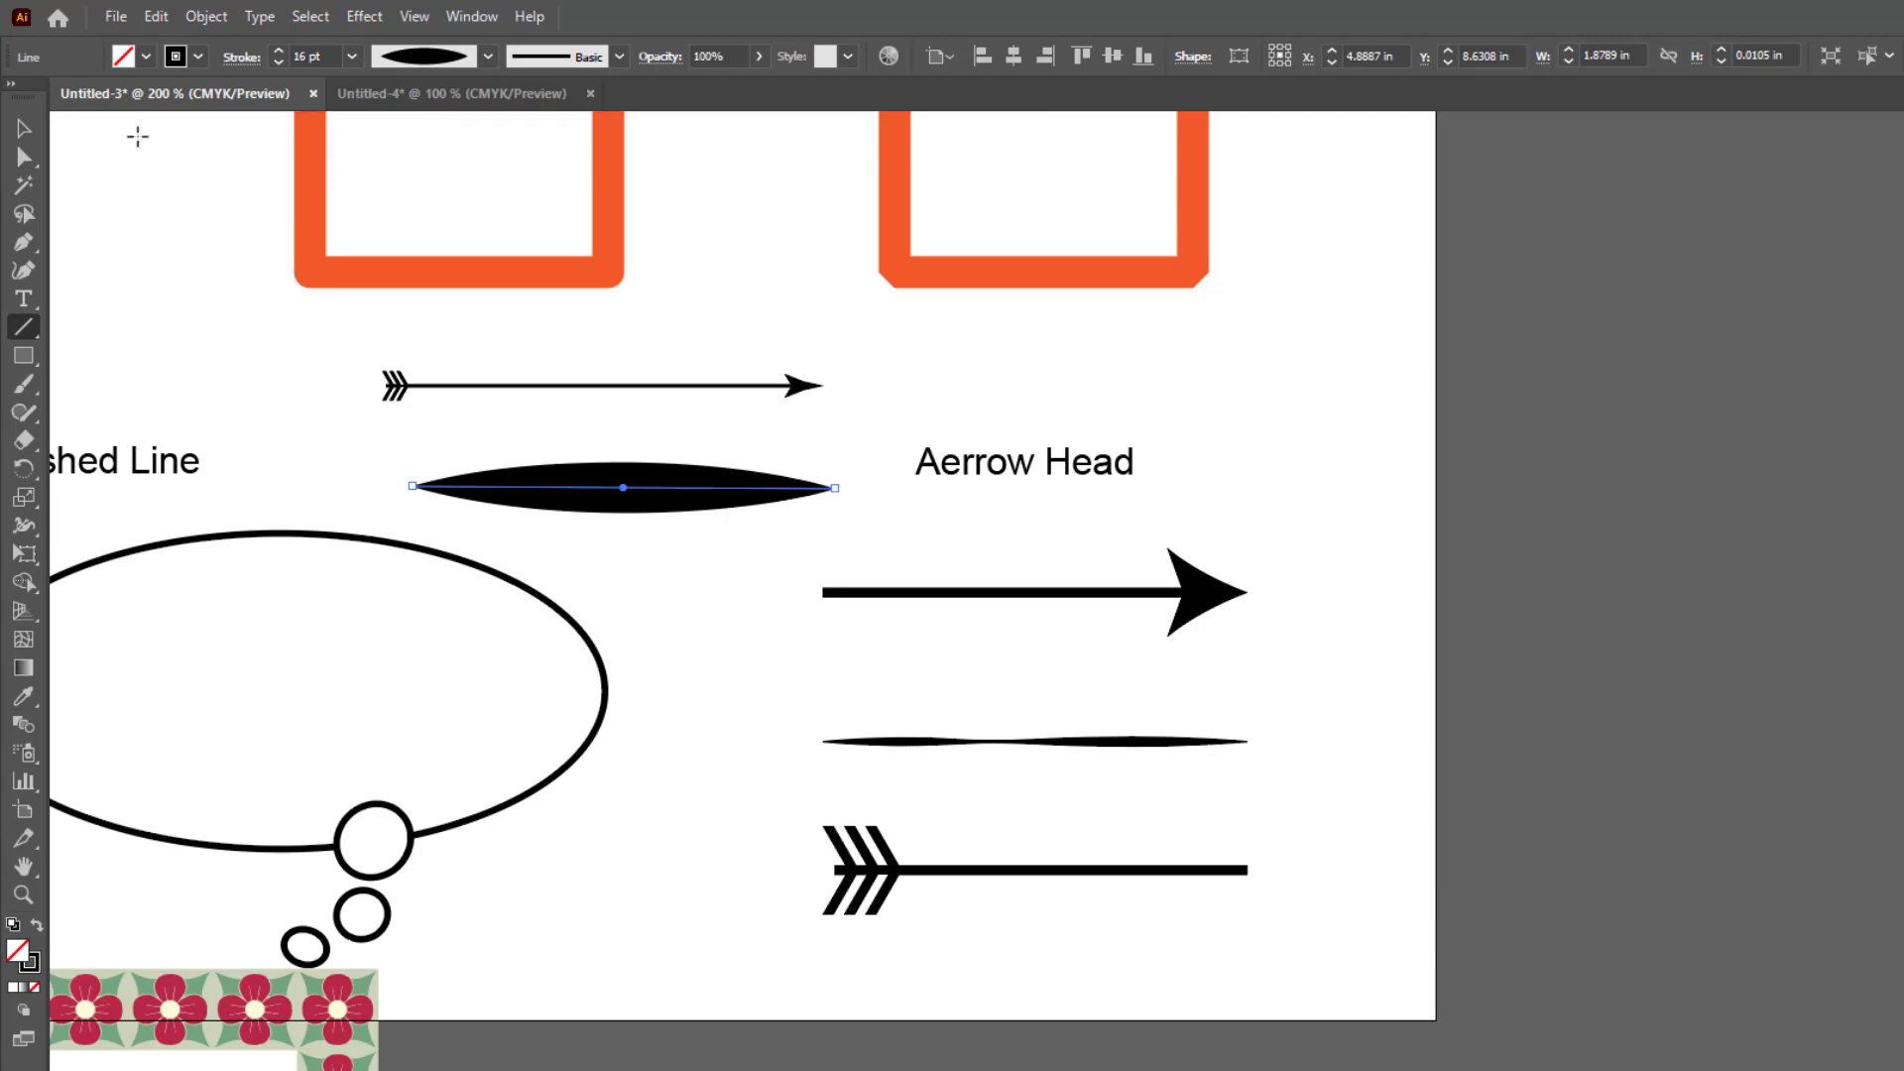
{"action": "left_click", "coordinate": [23, 128]}
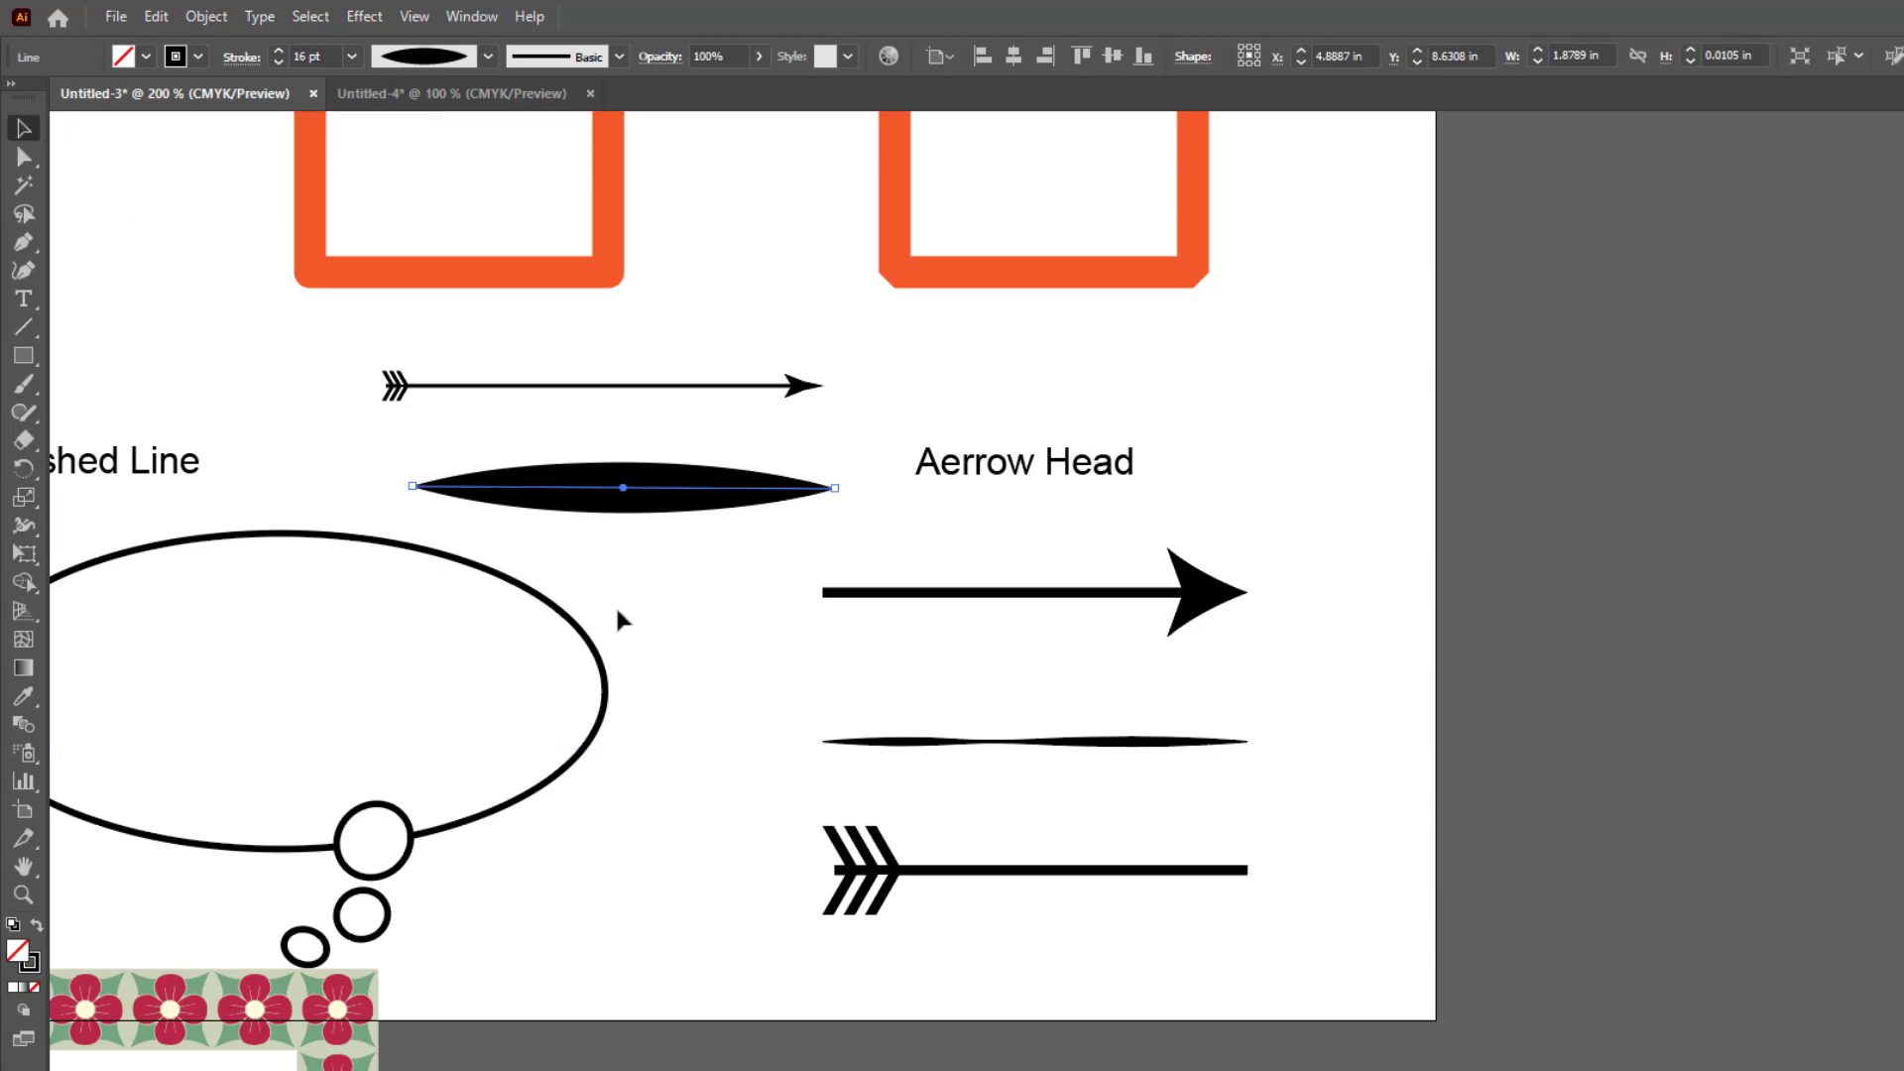
{"action": "scroll", "coordinate": [620, 620], "scroll_direction": "down", "scroll_amount": 5}
{"action": "scroll", "coordinate": [595, 615], "scroll_direction": "up", "scroll_amount": 2}
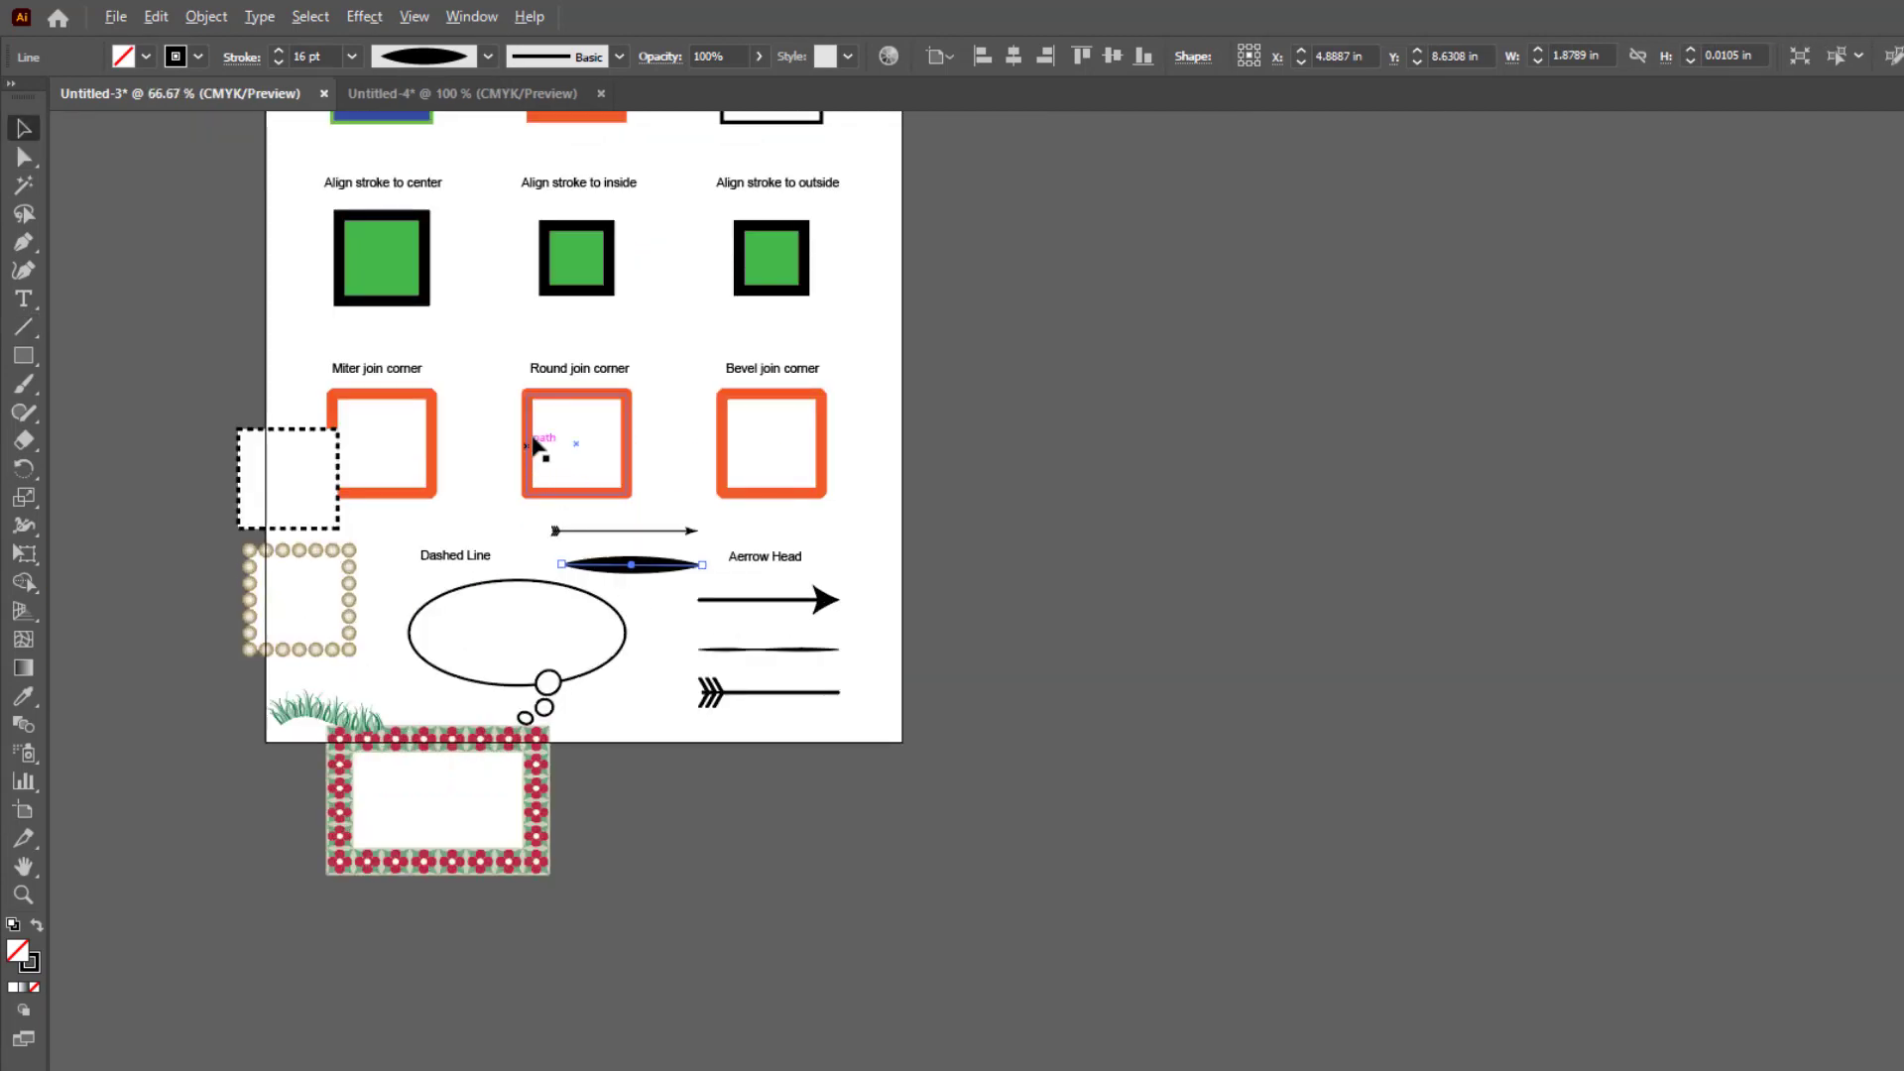
{"action": "left_click_drag", "start_coordinate": [480, 374], "coordinate": [744, 615]}
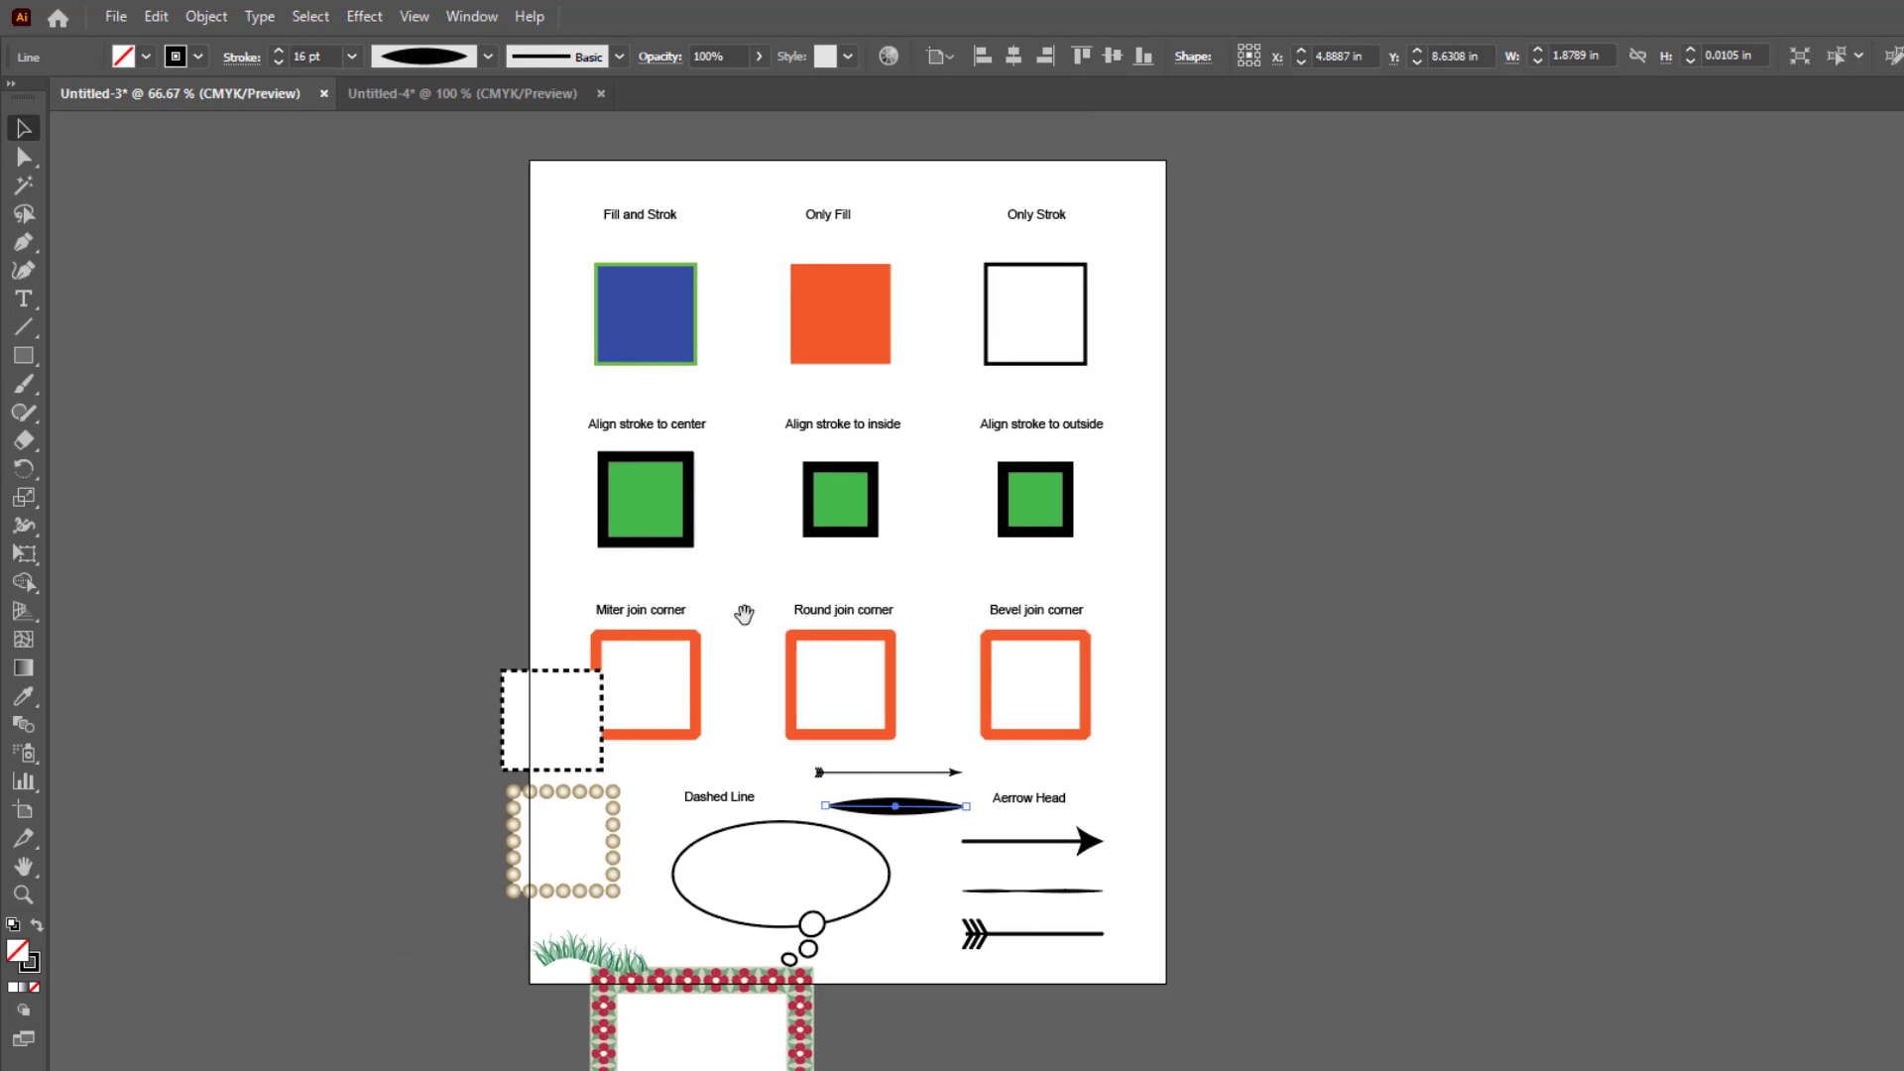